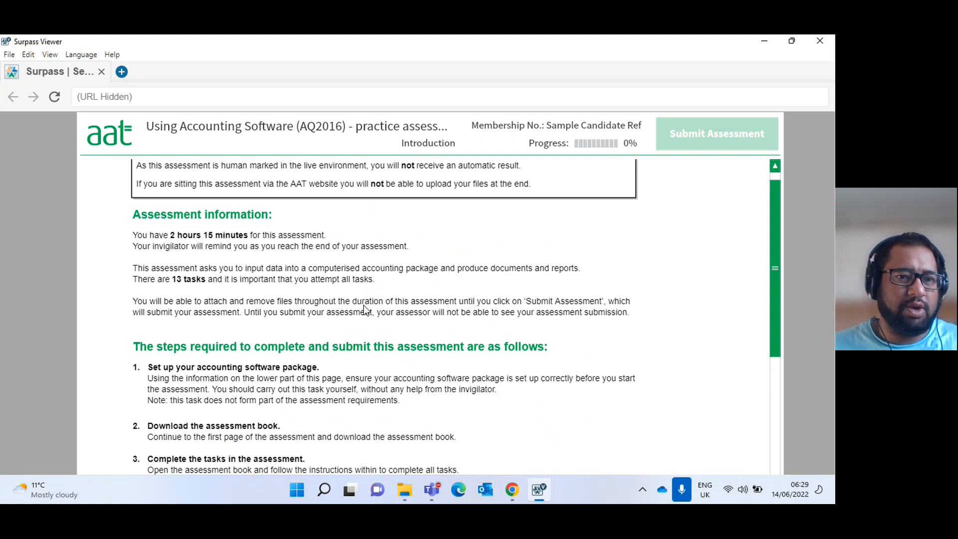
Read the assessment steps, the business details table and the software set-up instructions on the introduction page.
scroll(363, 308, "down", 2)
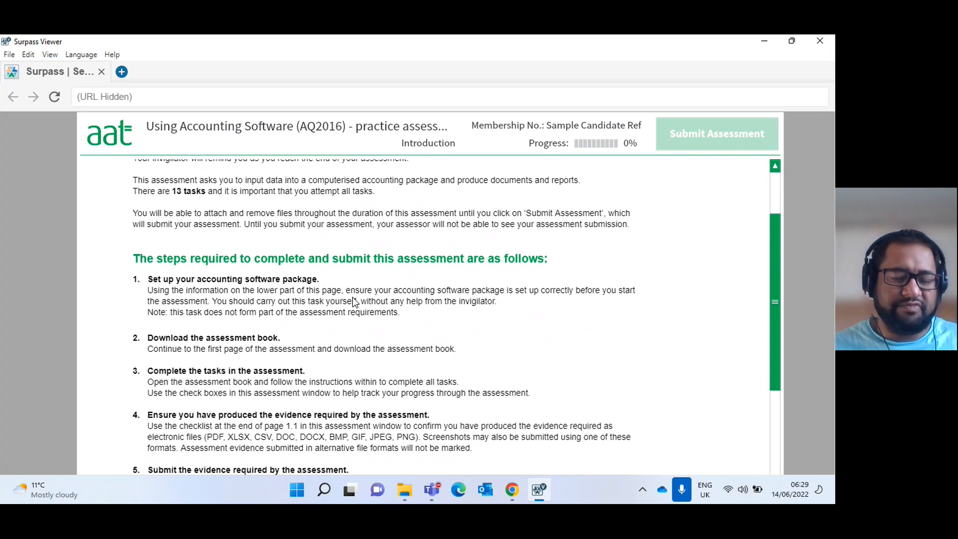
mouse_move(366, 498)
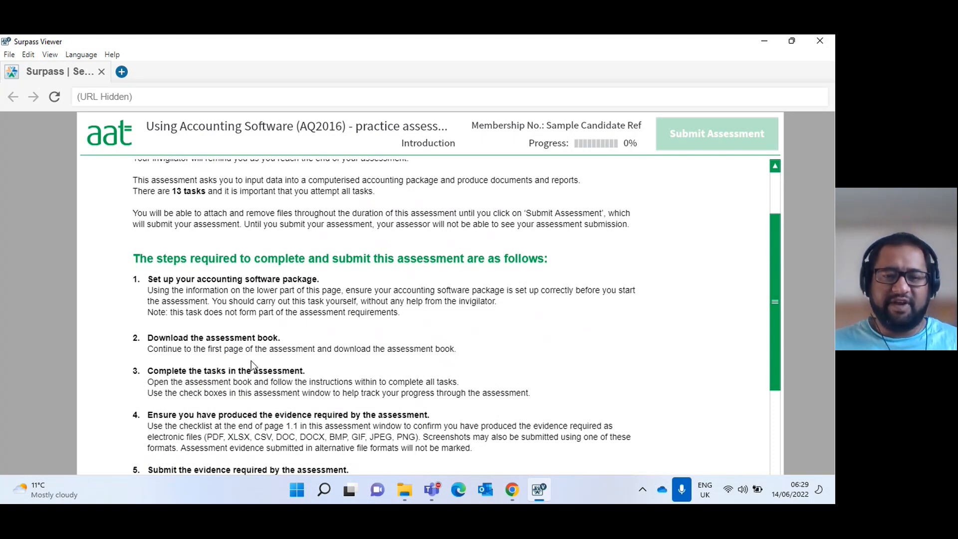
scroll(380, 382, "down", 10)
scroll(432, 419, "up", 2)
scroll(432, 419, "down", 1)
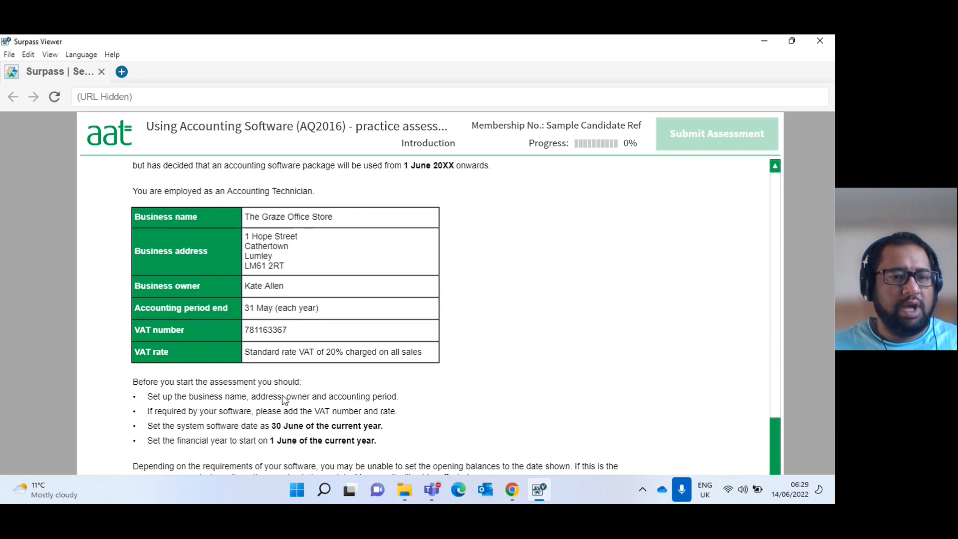
scroll(282, 395, "down", 2)
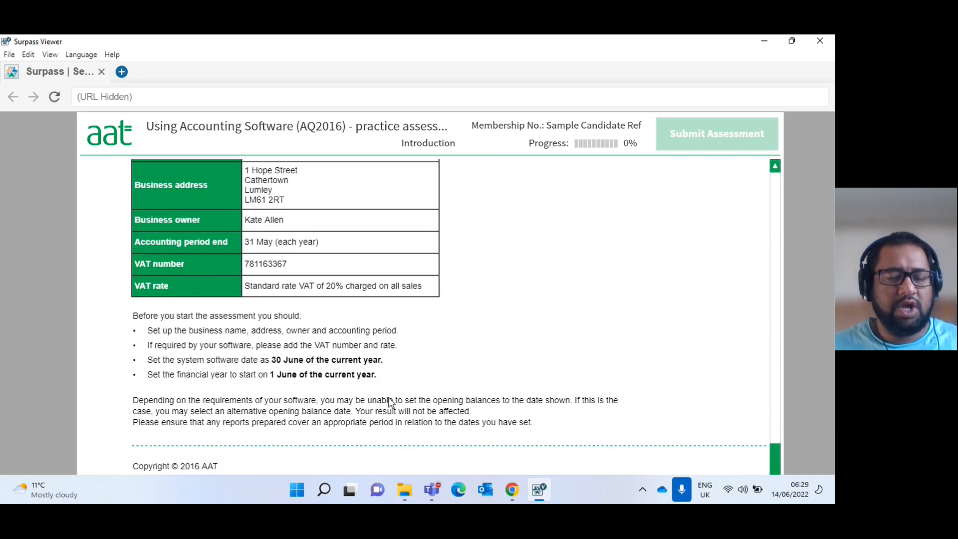
scroll(391, 402, "up", 3)
scroll(391, 402, "up", 2)
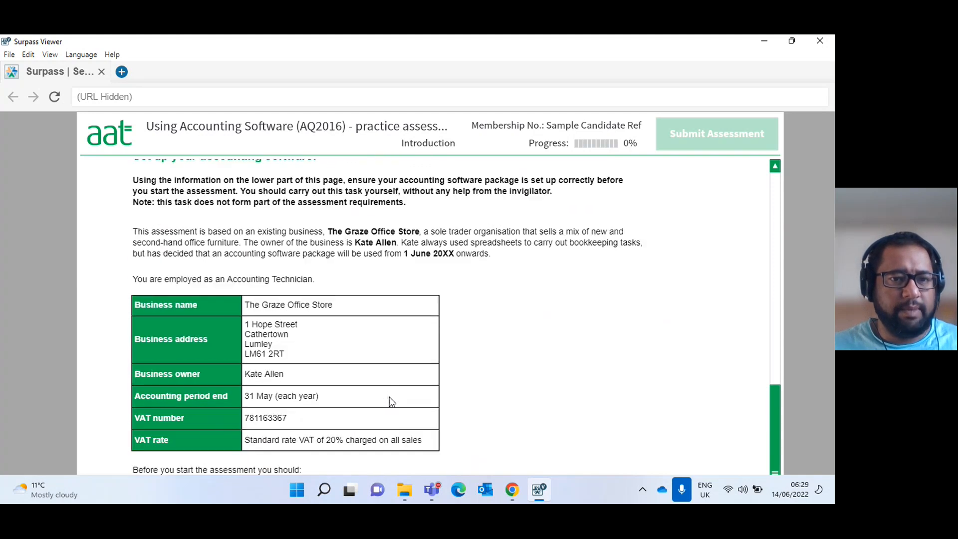
scroll(390, 401, "down", 1)
scroll(273, 427, "down", 3)
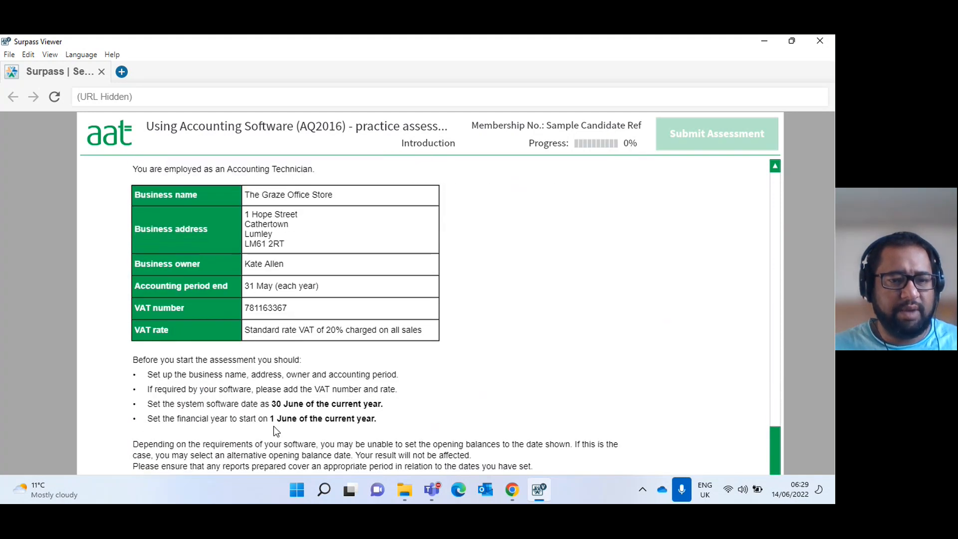
scroll(276, 429, "up", 4)
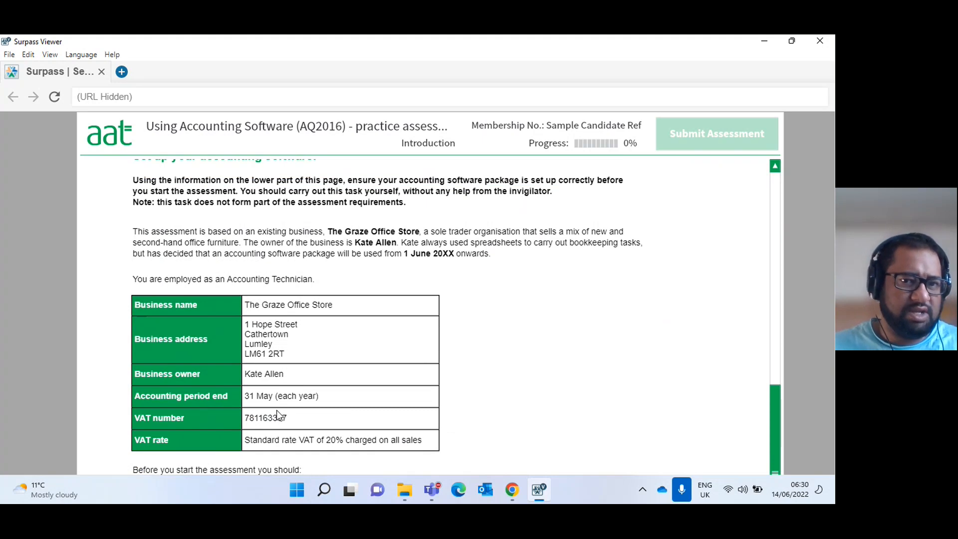
scroll(276, 410, "down", 1)
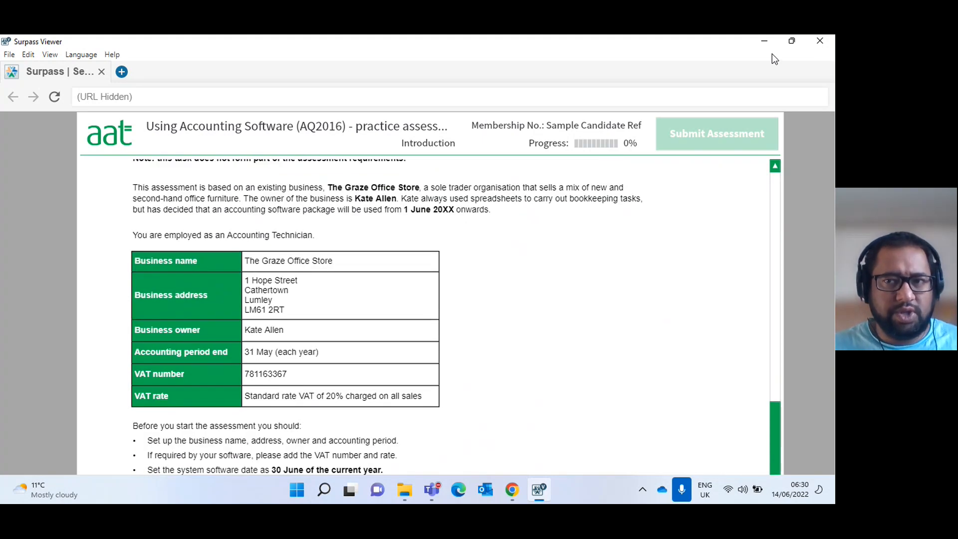
Minimise the open windows and launch Sage 50 Accounts from the desktop.
left_click(764, 42)
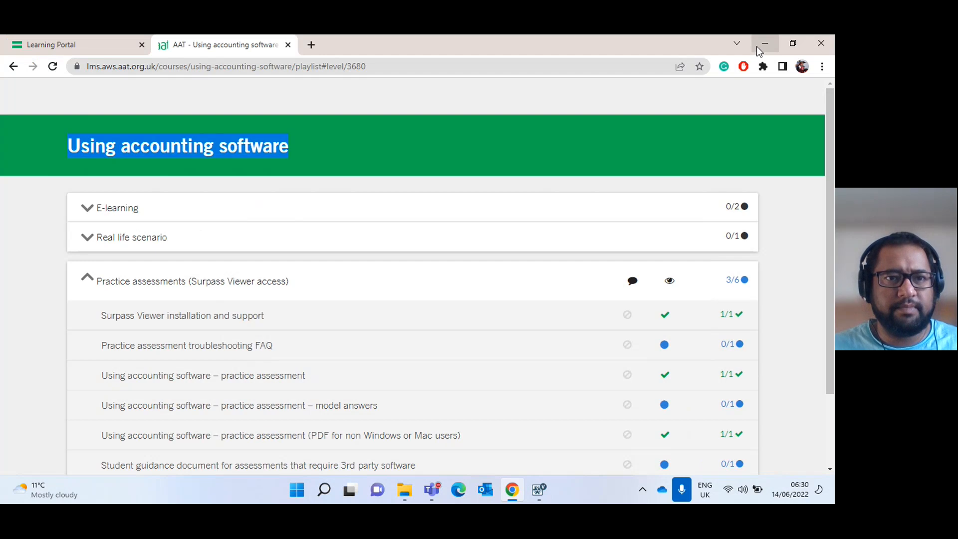
left_click(748, 49)
left_click(68, 58)
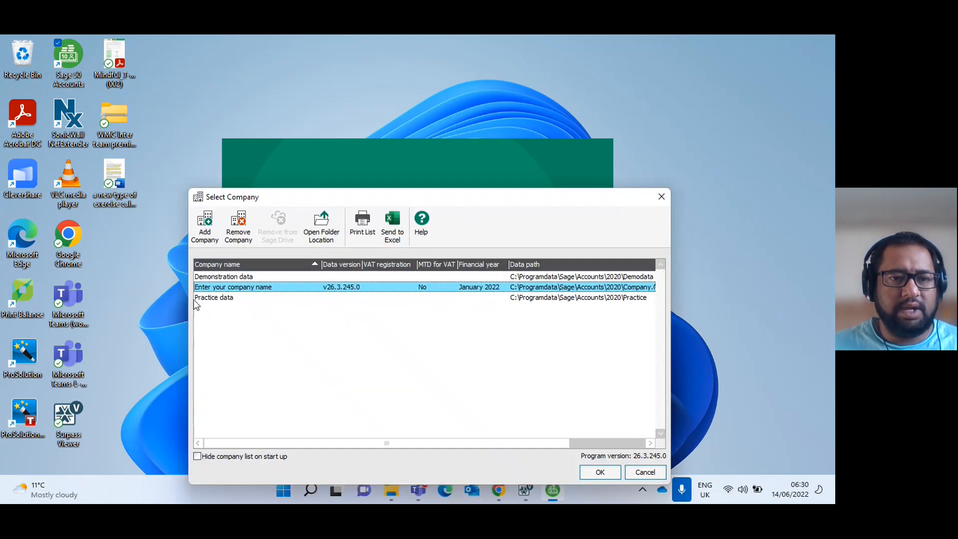
left_click(212, 230)
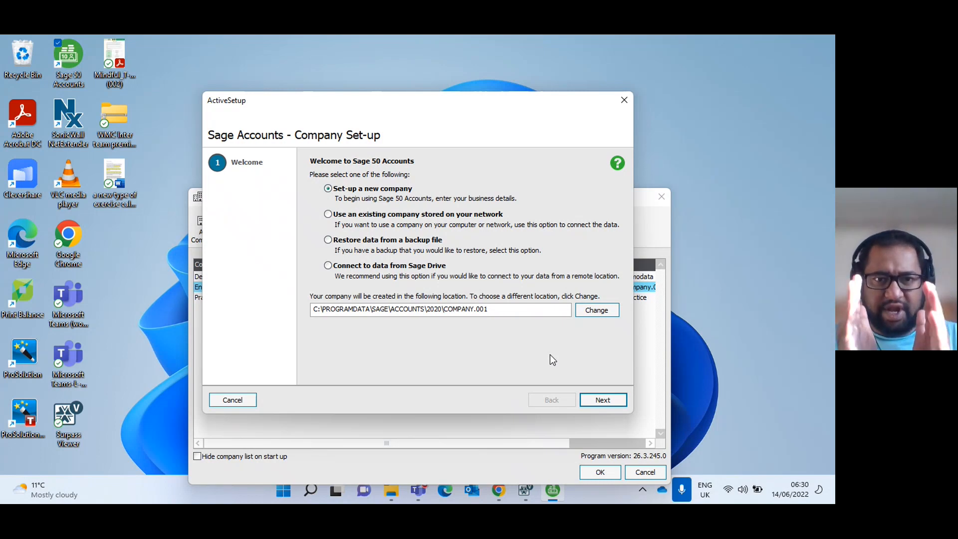
left_click(599, 399)
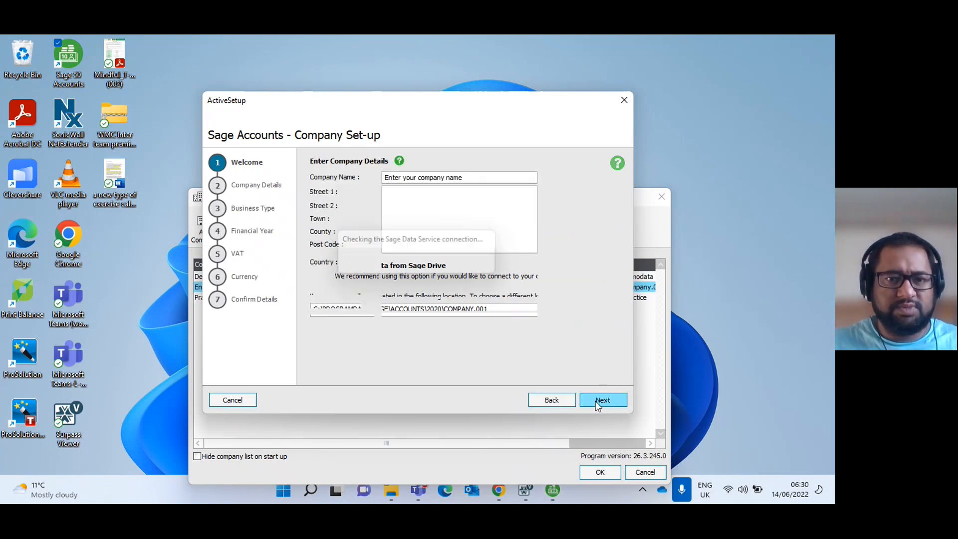
left_click_drag(449, 103, 620, 102)
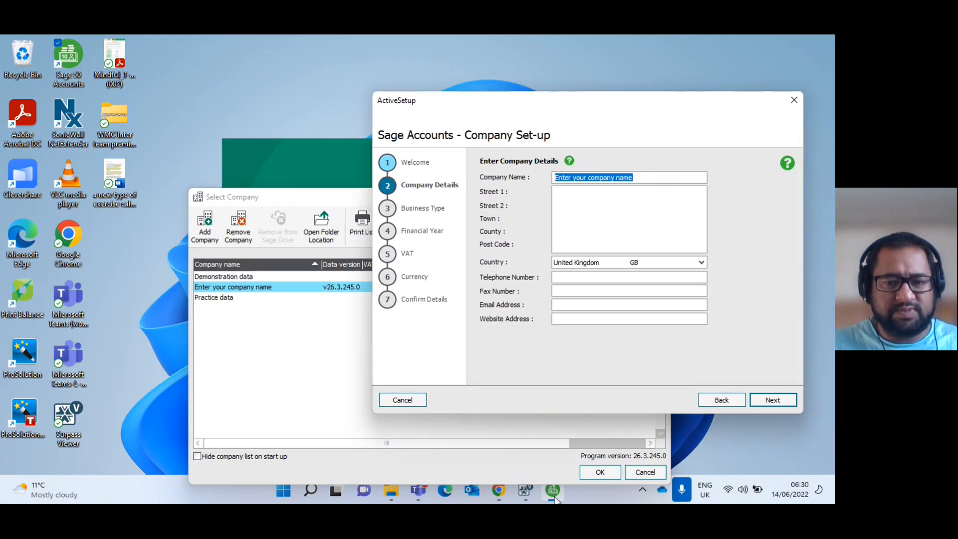
left_click(525, 490)
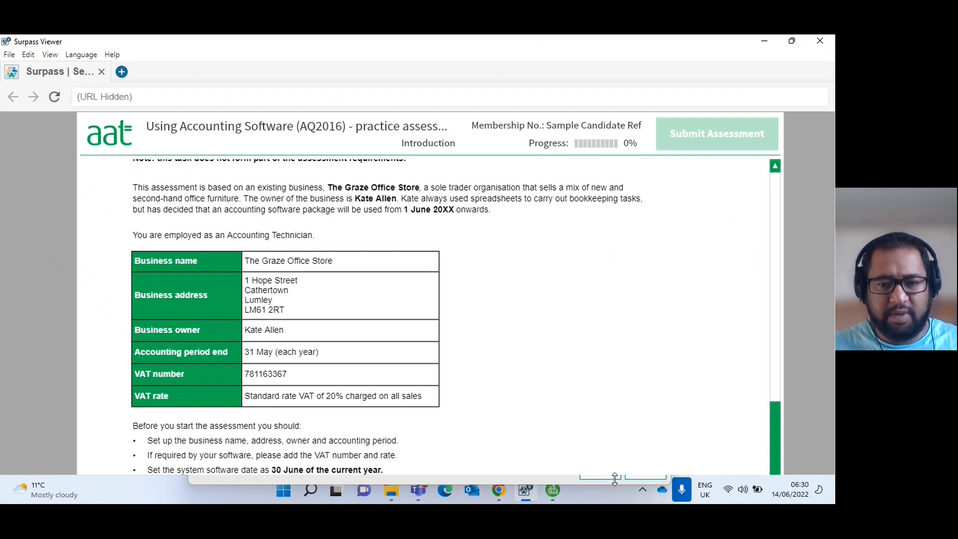
left_click(552, 491)
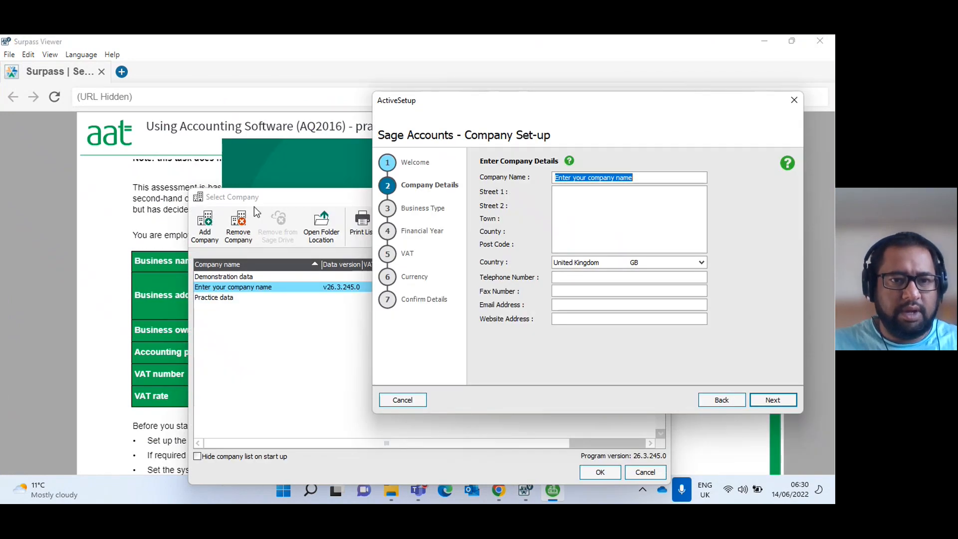
left_click(399, 400)
left_click(578, 287)
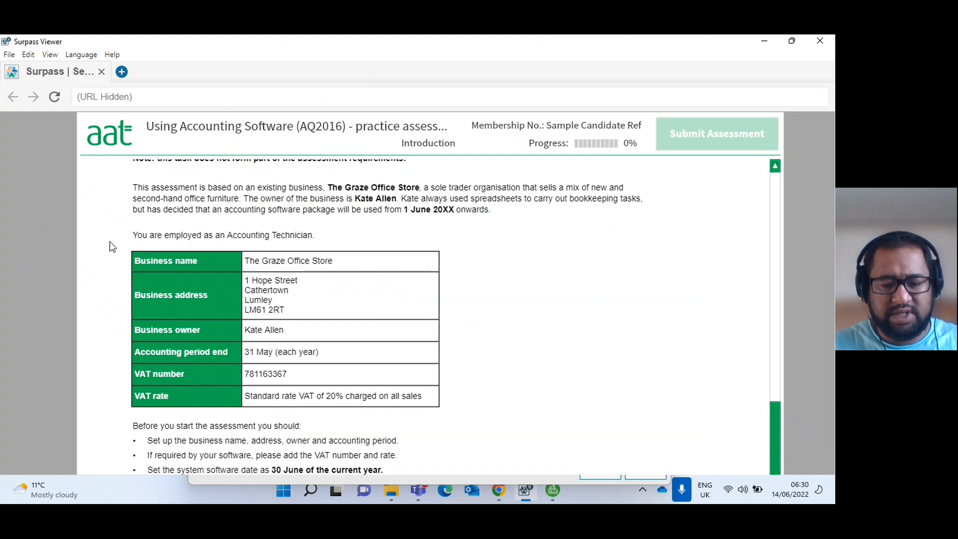
Arrange the Surpass Viewer and Select Company windows so the business details stay readable beside Sage.
key("super+Left")
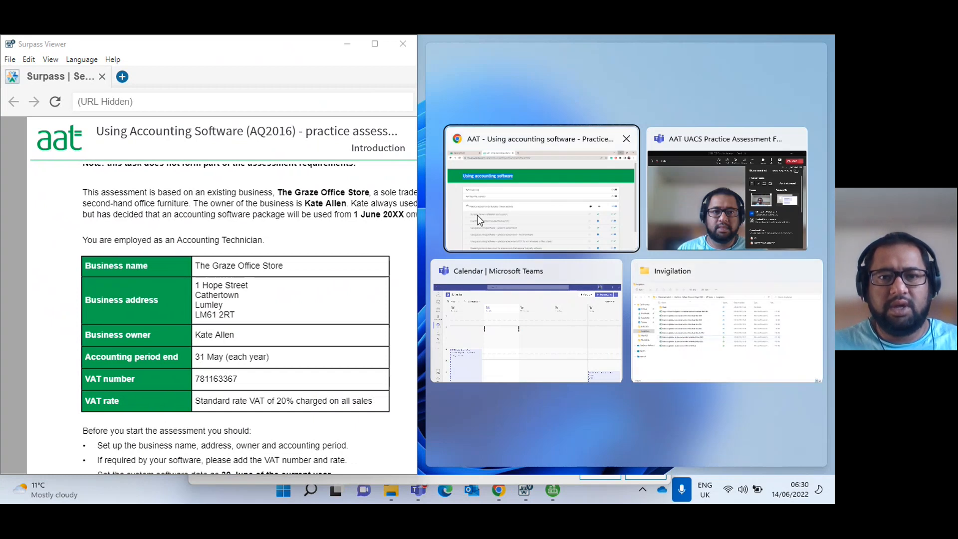
left_click(269, 297)
left_click_drag(533, 208, 677, 206)
left_click_drag(251, 47, 199, 183)
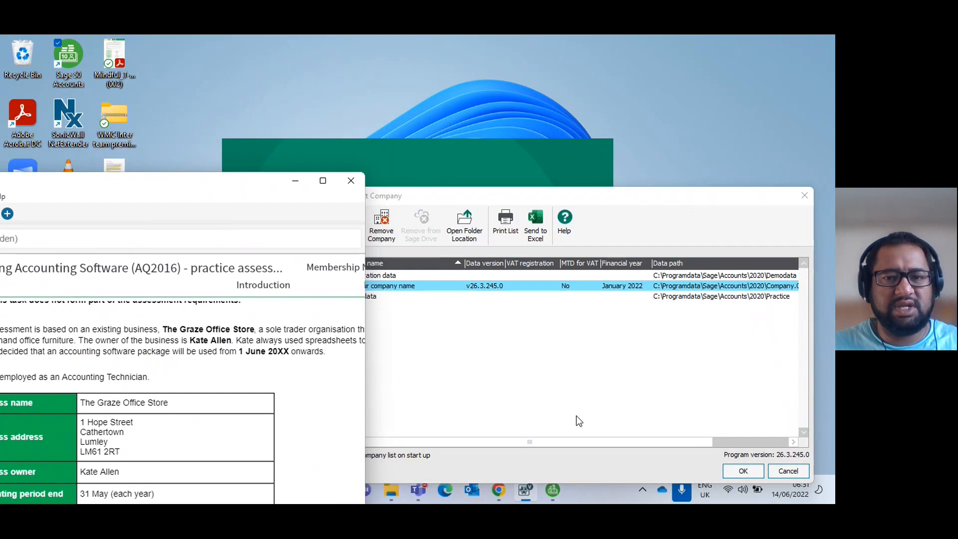
Add a company in Sage using the new company set-up and name it "The Grace Office Store".
left_click(576, 416)
left_click(358, 229)
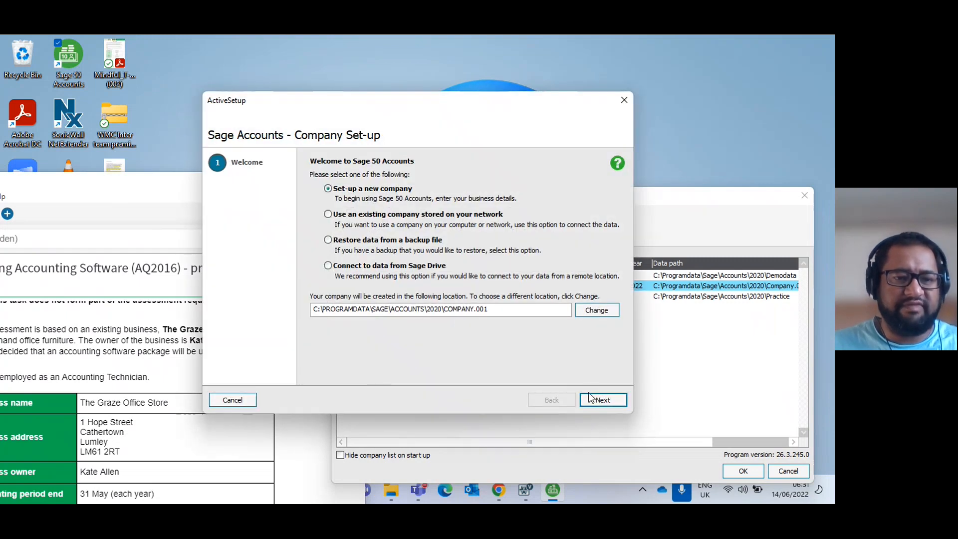
left_click(589, 404)
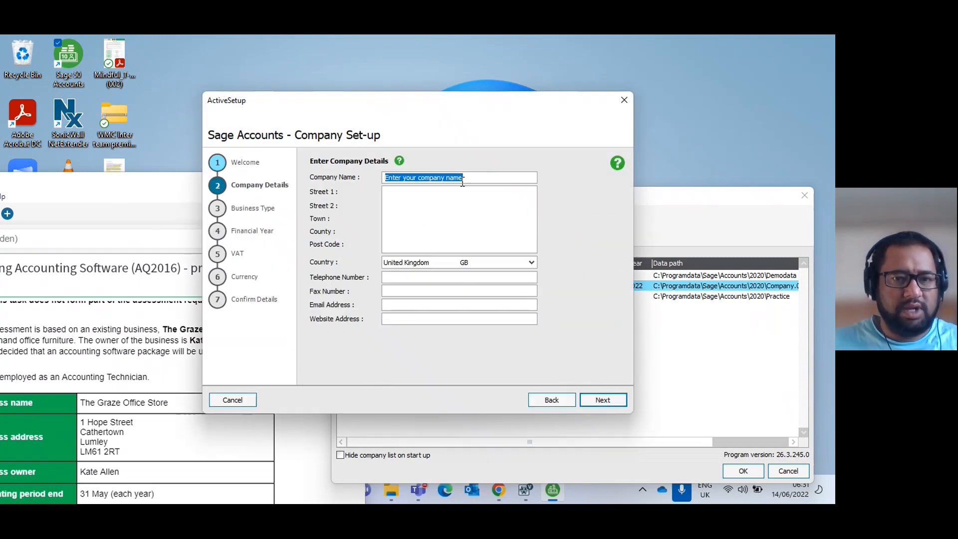
type("The ")
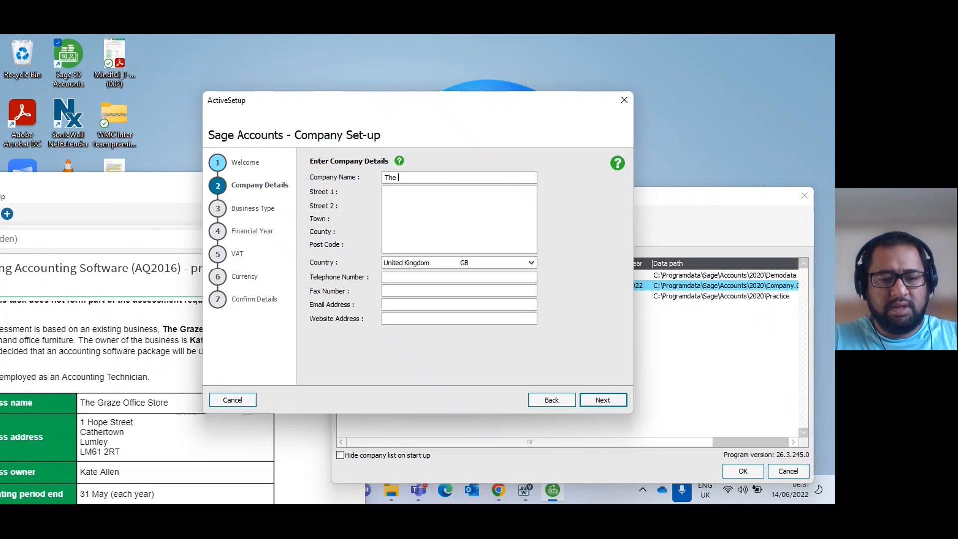
type("Grace Office Store")
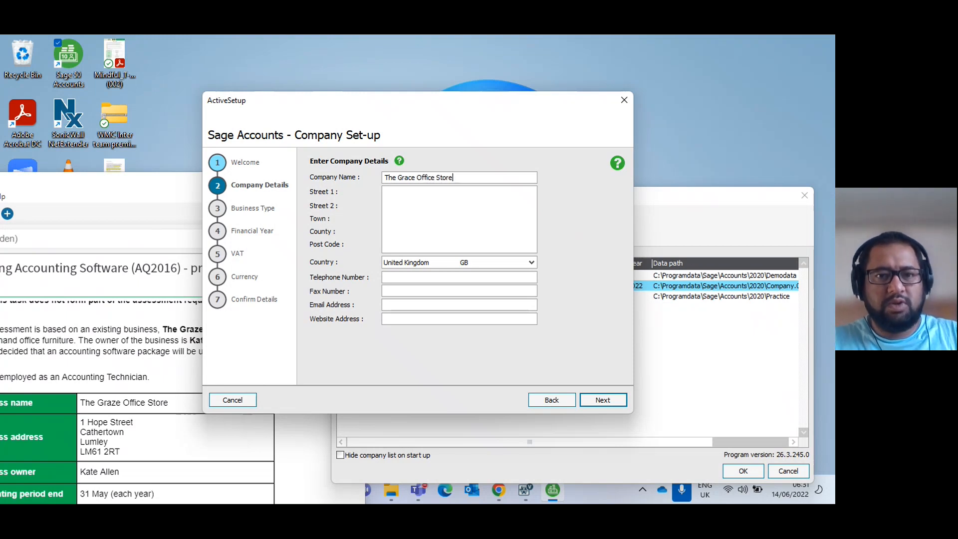
Enter the company's address from the assessment details in the two street lines, town and post code.
key("Tab")
type("1 Hope Street")
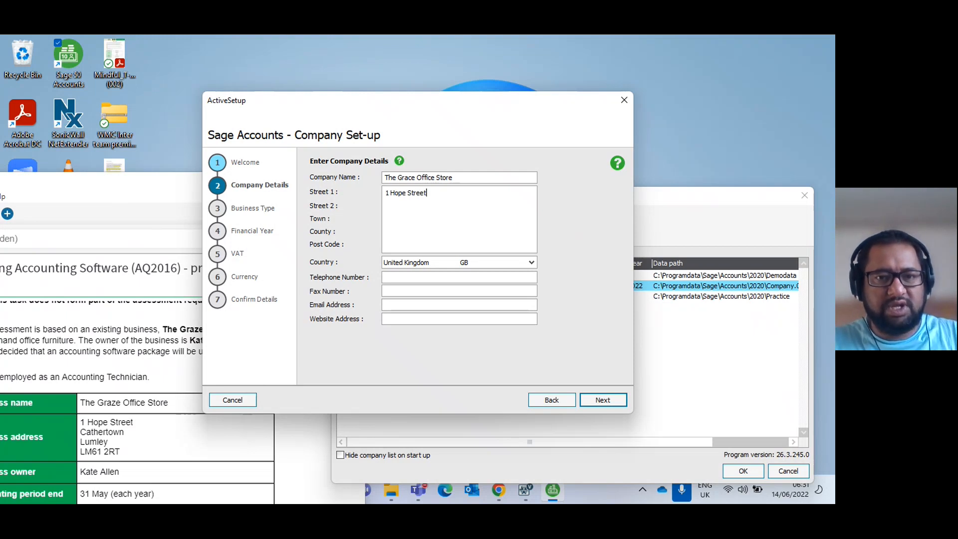
key("Return")
left_click(553, 405)
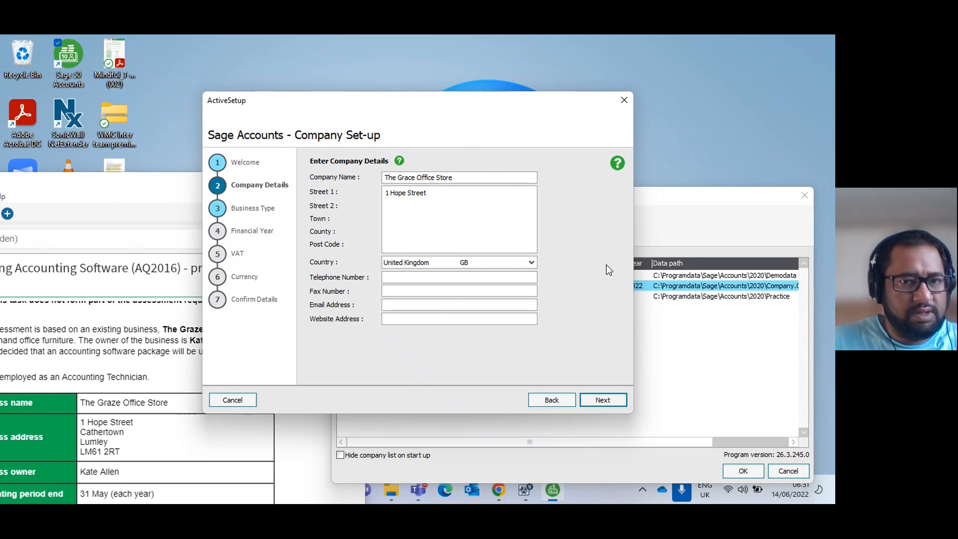
type("Cathertown")
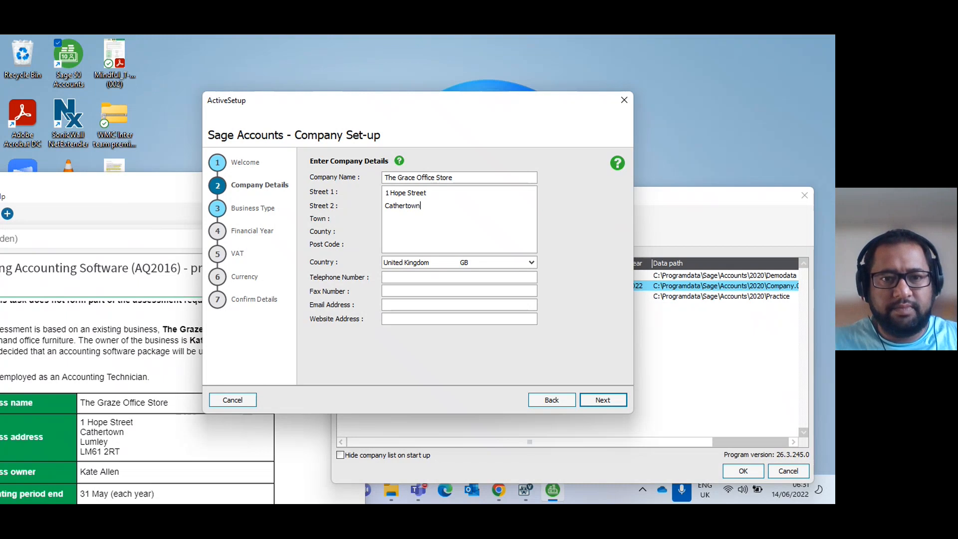
key("Return")
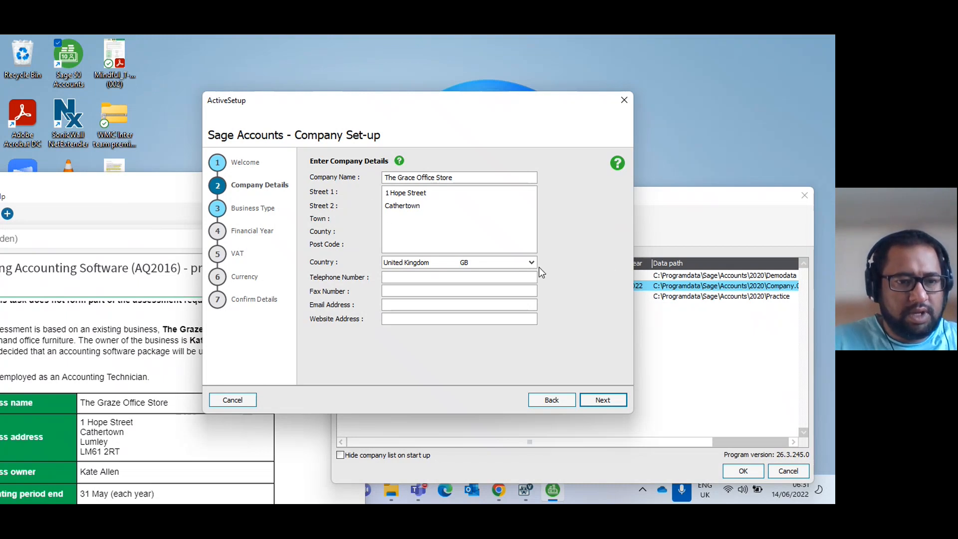
type("Lumley")
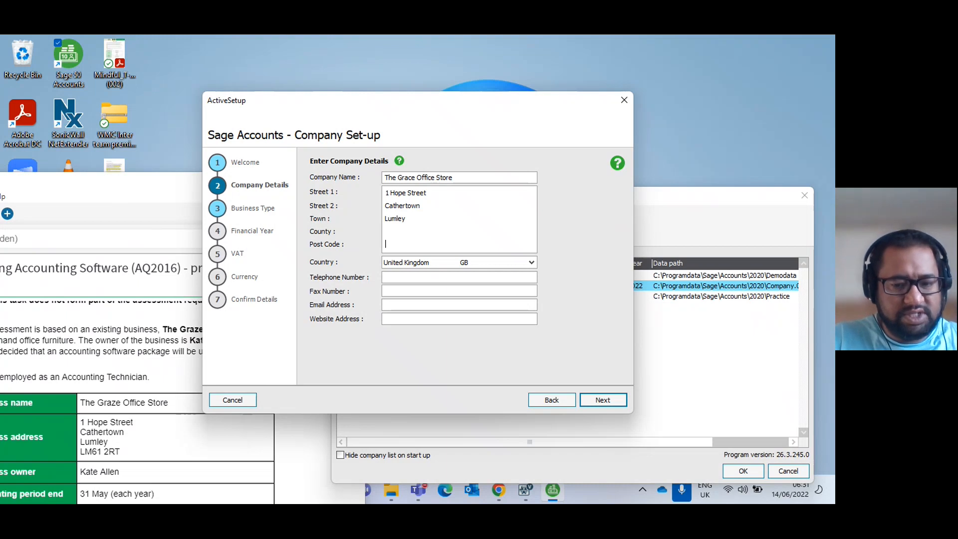
type("LM6 ")
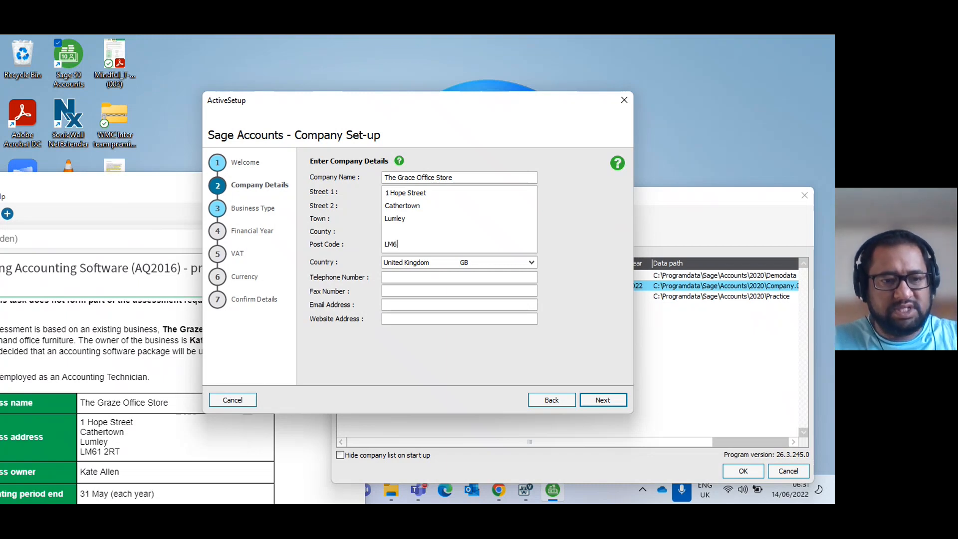
type("1")
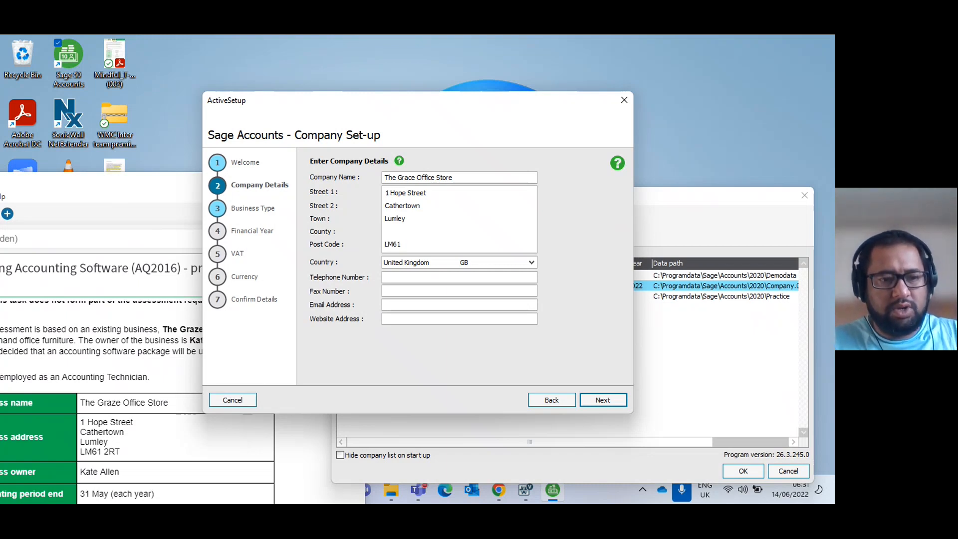
type(" 2RT")
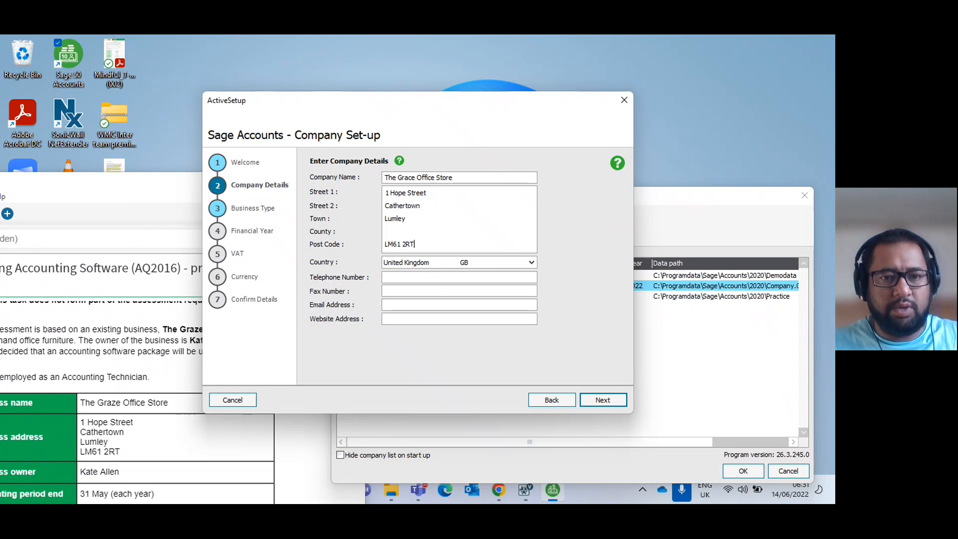
Check the remaining business details in the assessment, accept the company details and keep Sole Trader as the business type.
left_click(104, 458)
scroll(104, 458, "down", 2)
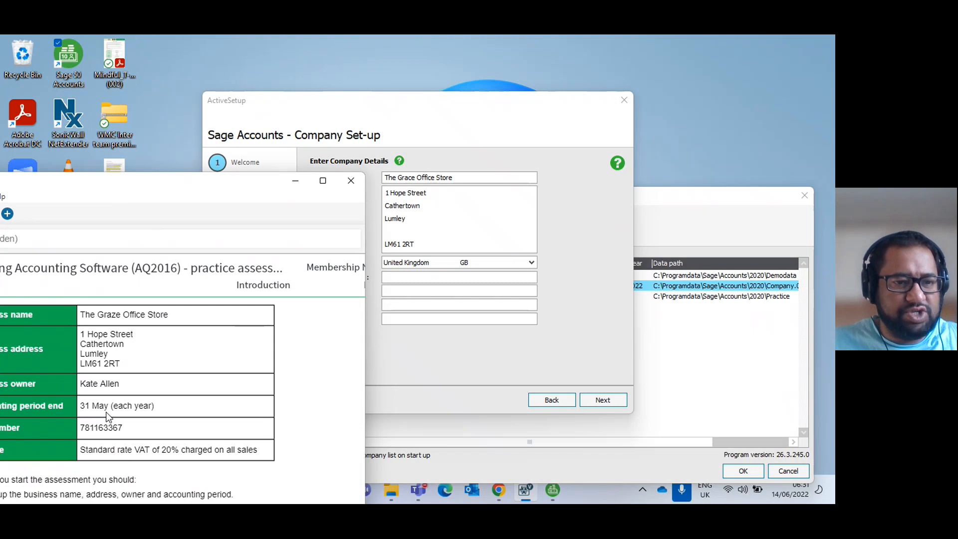
scroll(107, 415, "up", 1)
left_click(456, 301)
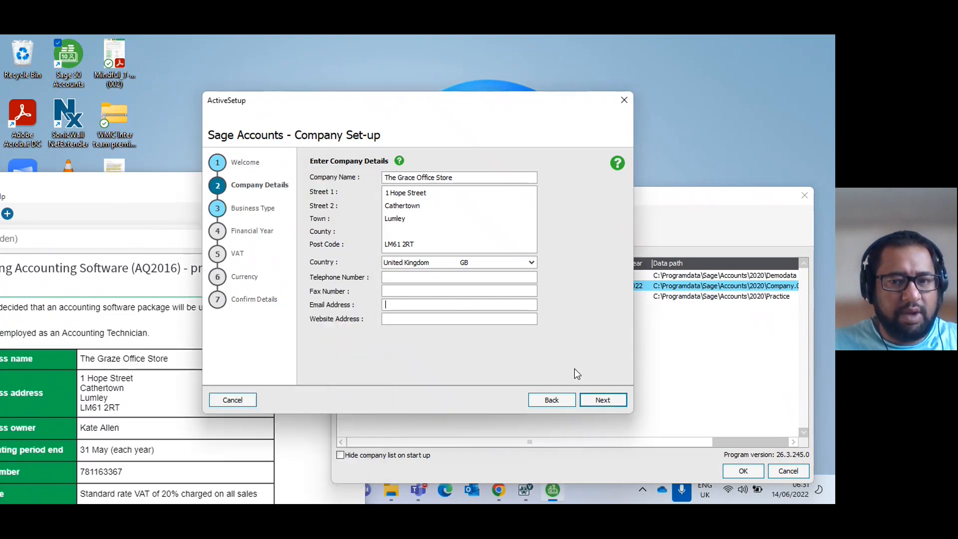
left_click(602, 400)
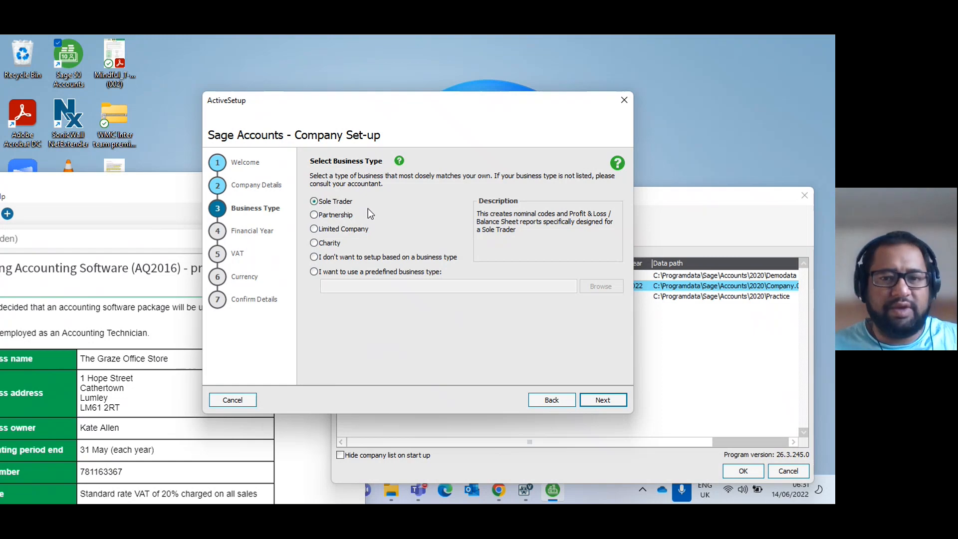
left_click(604, 400)
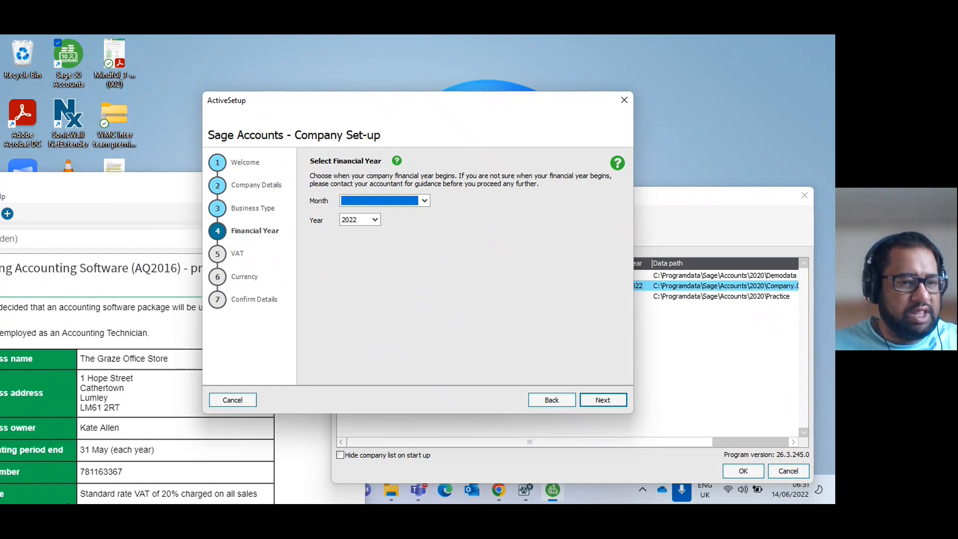
Check the accounting period and financial year instructions in the assessment and set the financial year to start in June 2021.
scroll(111, 469, "down", 3)
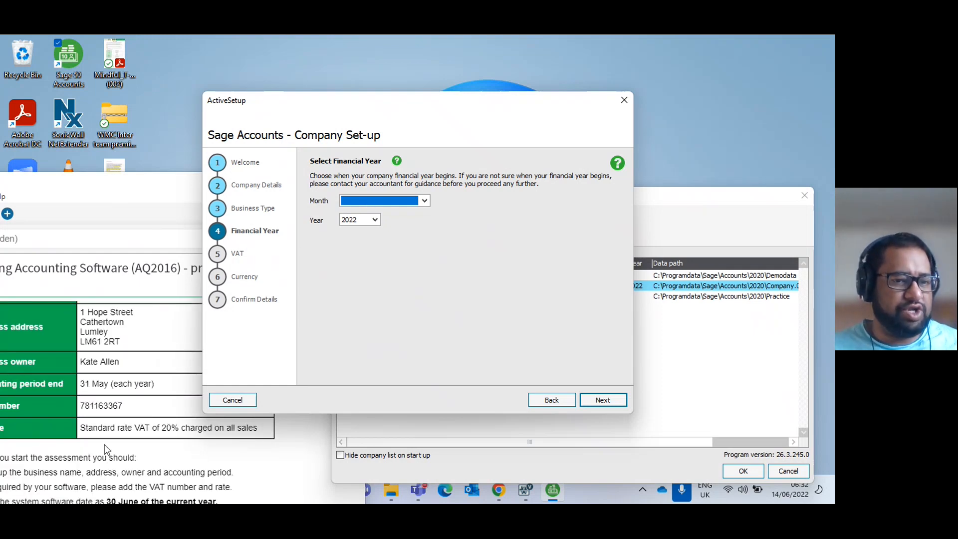
left_click_drag(85, 180, 212, 89)
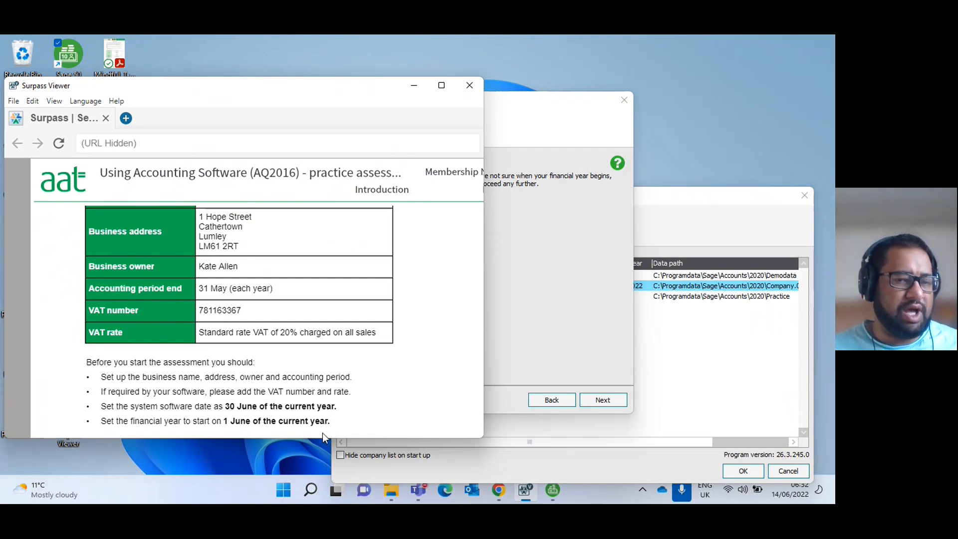
left_click_drag(272, 91, 3, 171)
left_click(358, 236)
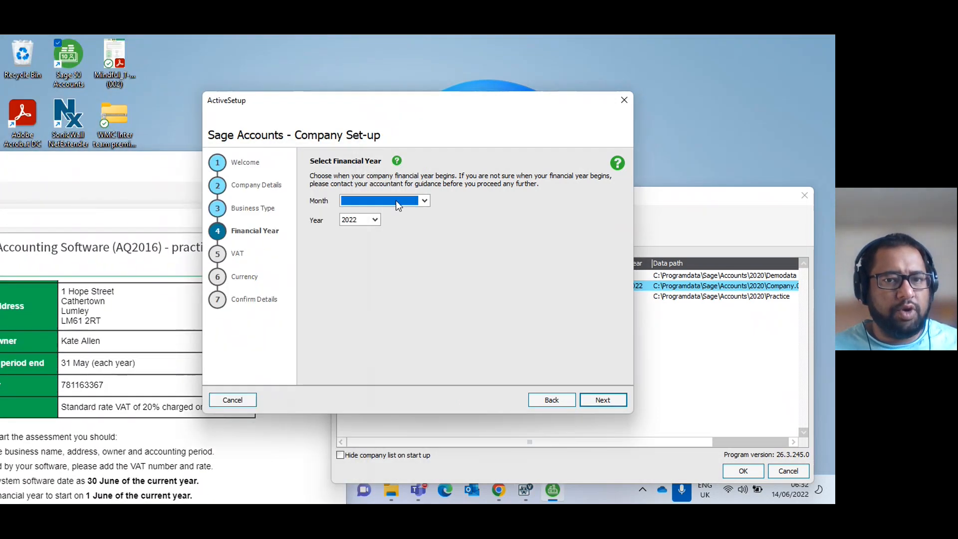
left_click(424, 200)
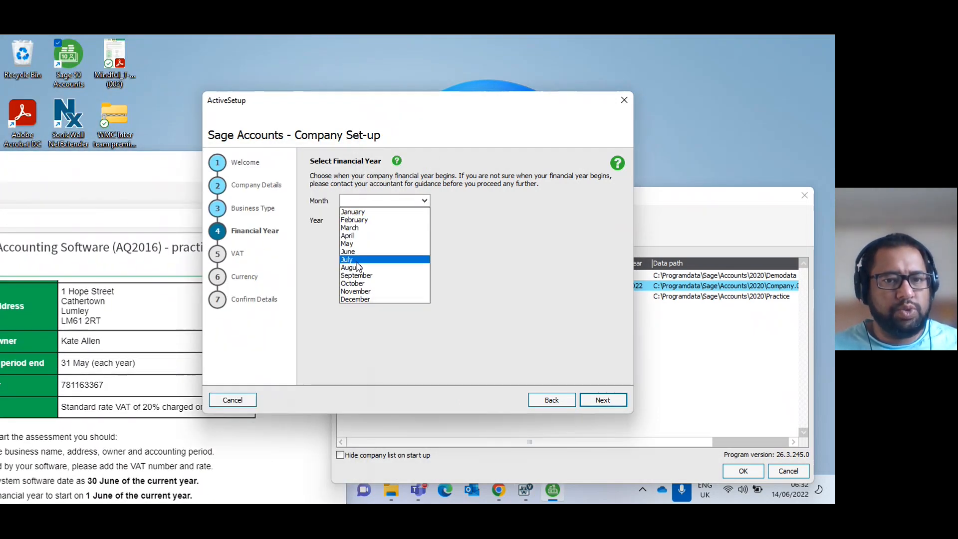
left_click(365, 252)
left_click(363, 219)
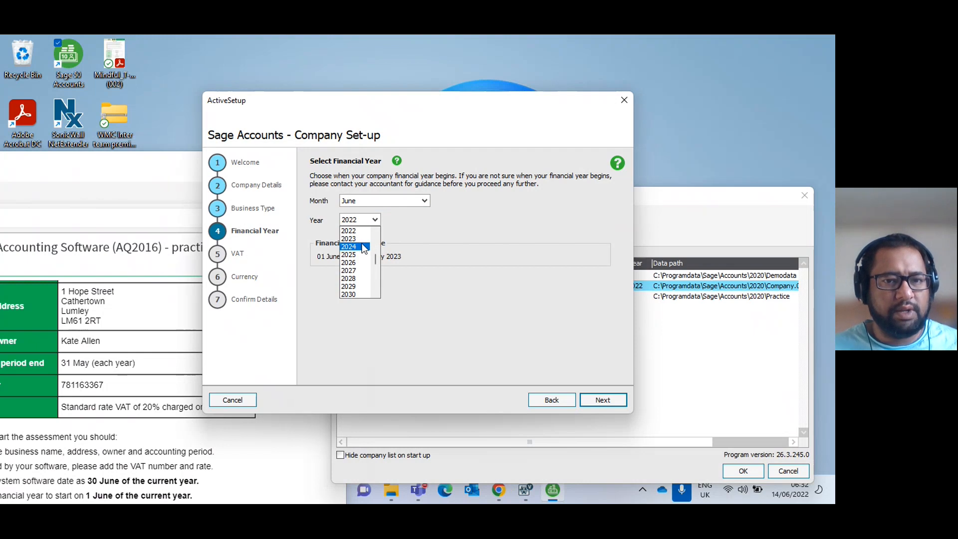
scroll(357, 252, "up", 1)
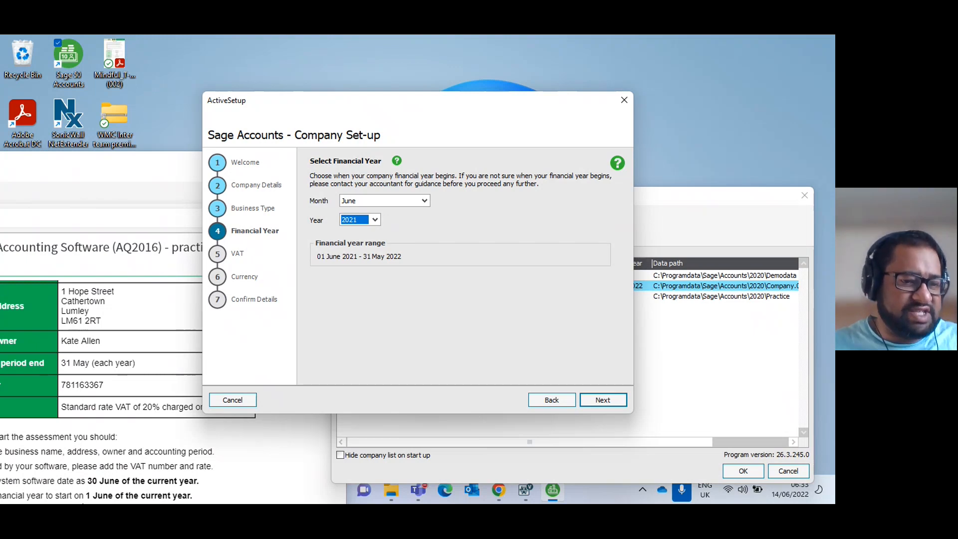
Recheck the accounting period and VAT details in the assessment and accept the chosen financial year.
left_click(161, 481)
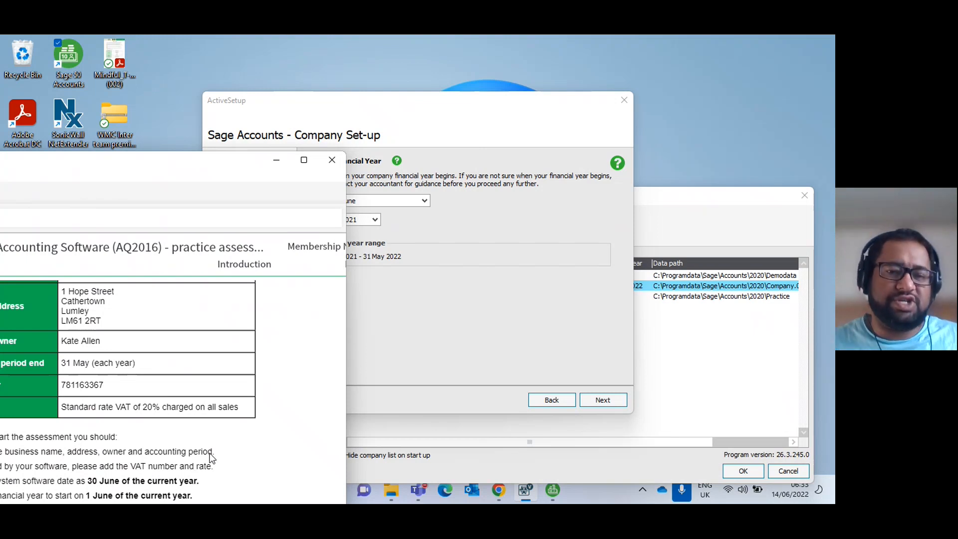
left_click(418, 372)
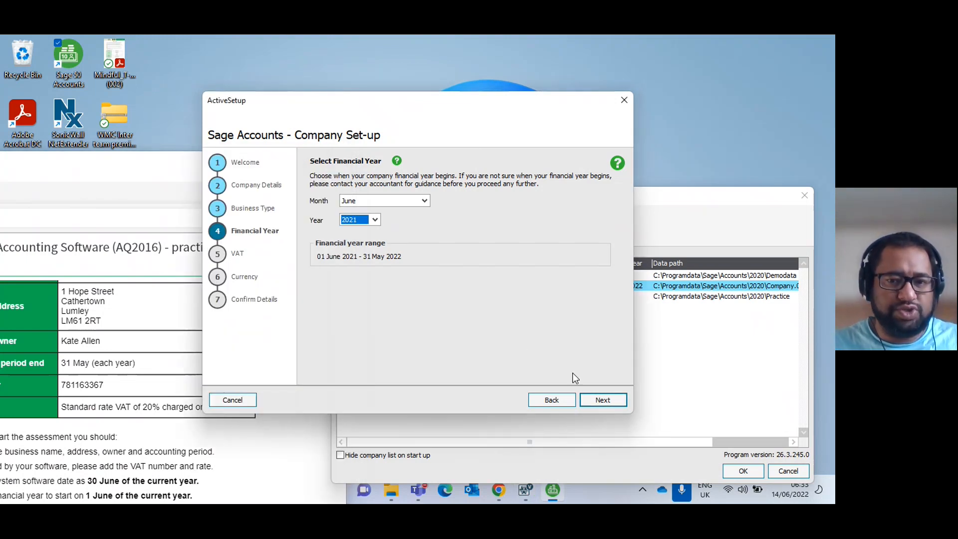
left_click(91, 390)
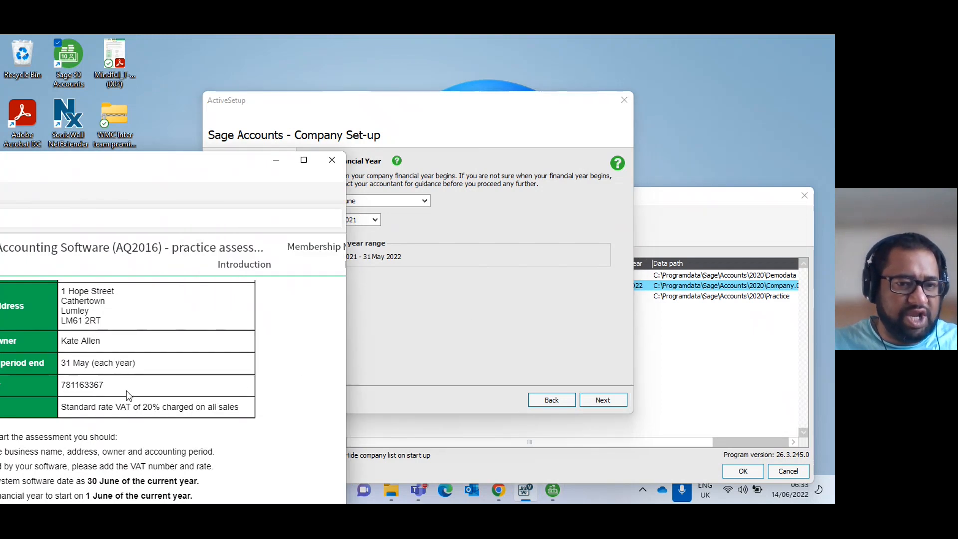
left_click(505, 340)
left_click(596, 399)
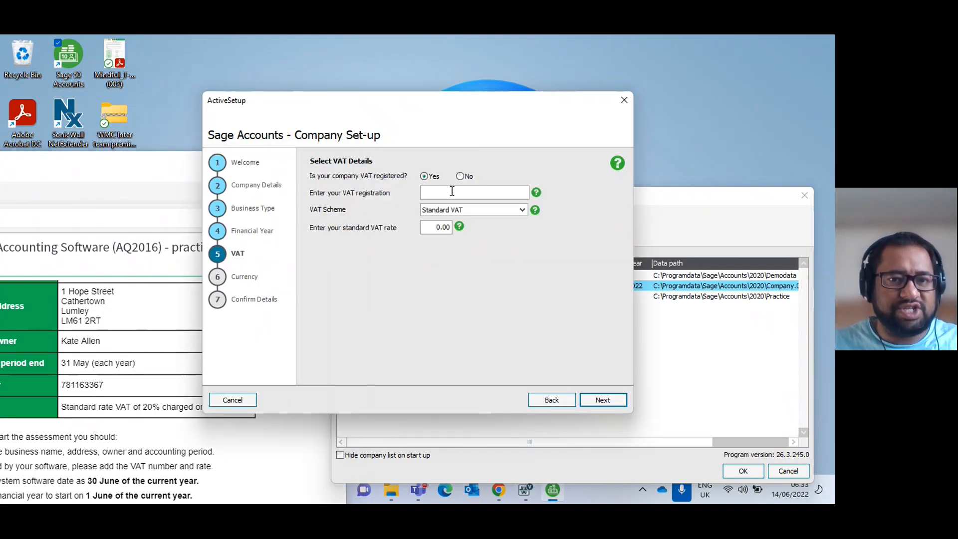
Enter the company's VAT registration number from the assessment, set the standard VAT rate to 20.00 and accept the VAT details.
type("78")
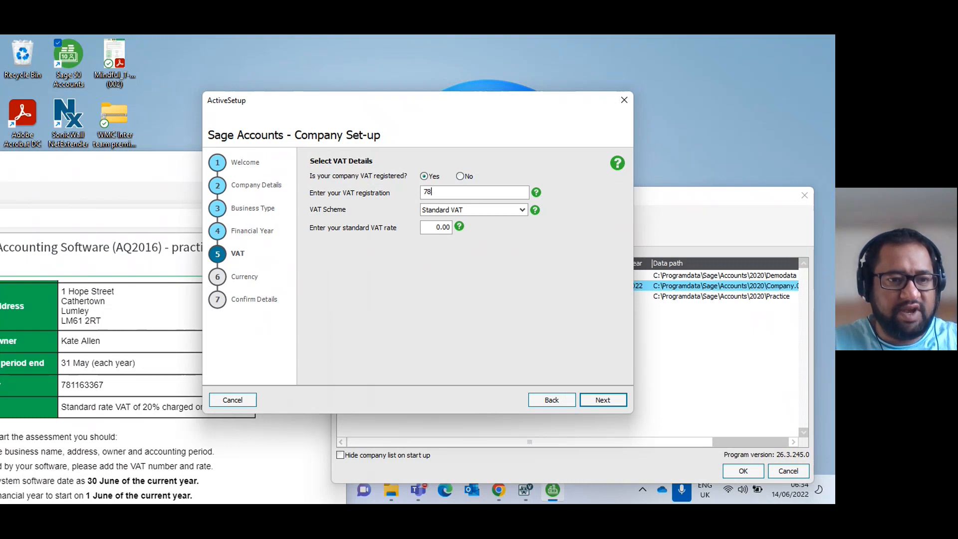
type("1163367")
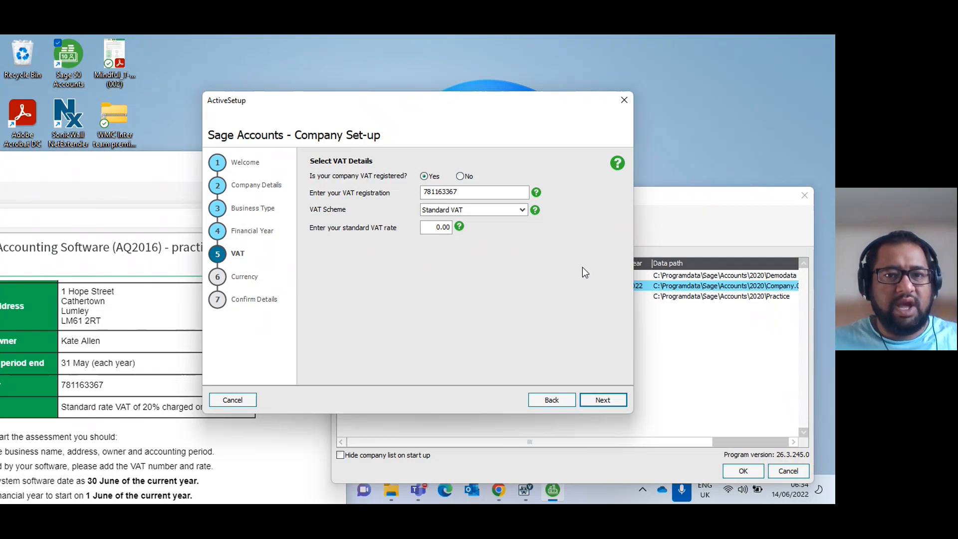
left_click(425, 227)
type("2")
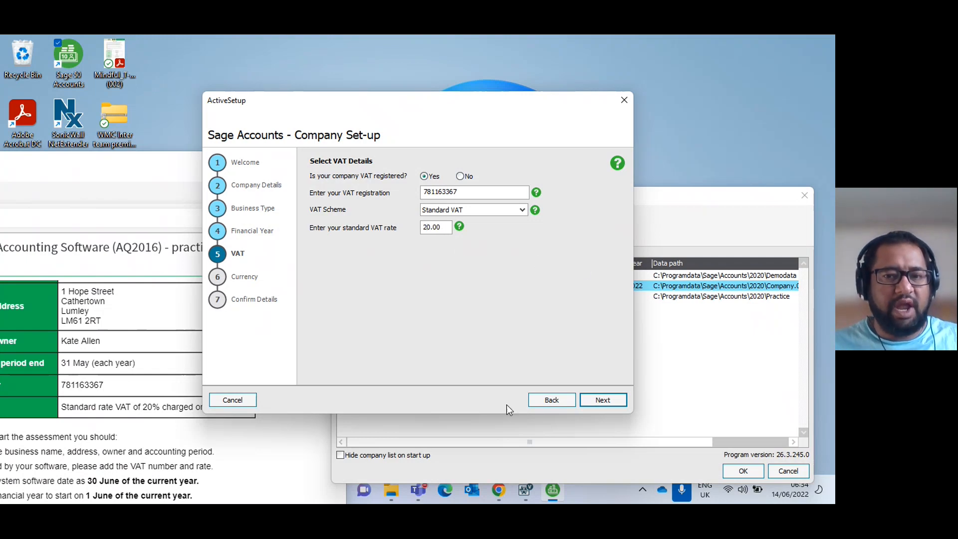
left_click(607, 401)
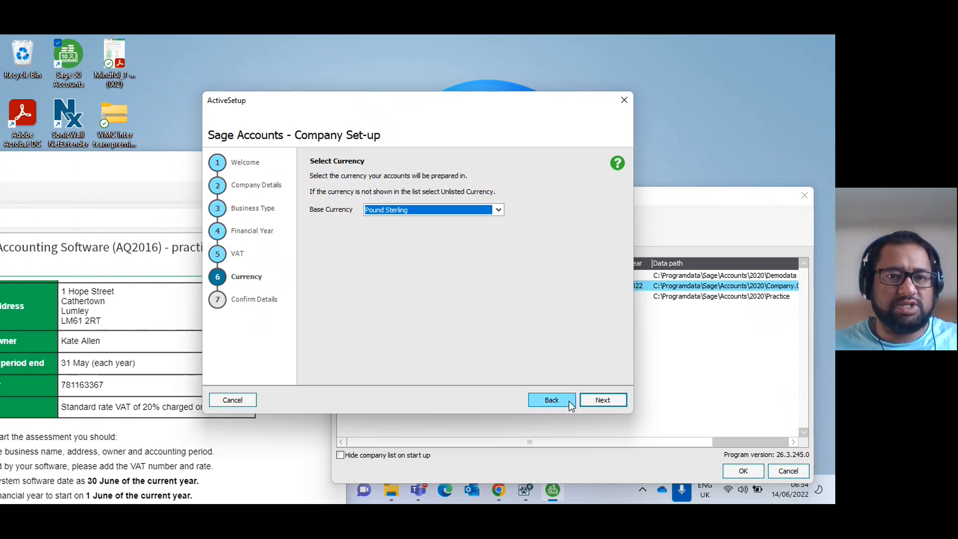
Keep Pound Sterling as the base currency, create the company and proceed to the password set-up.
left_click(592, 401)
left_click(592, 400)
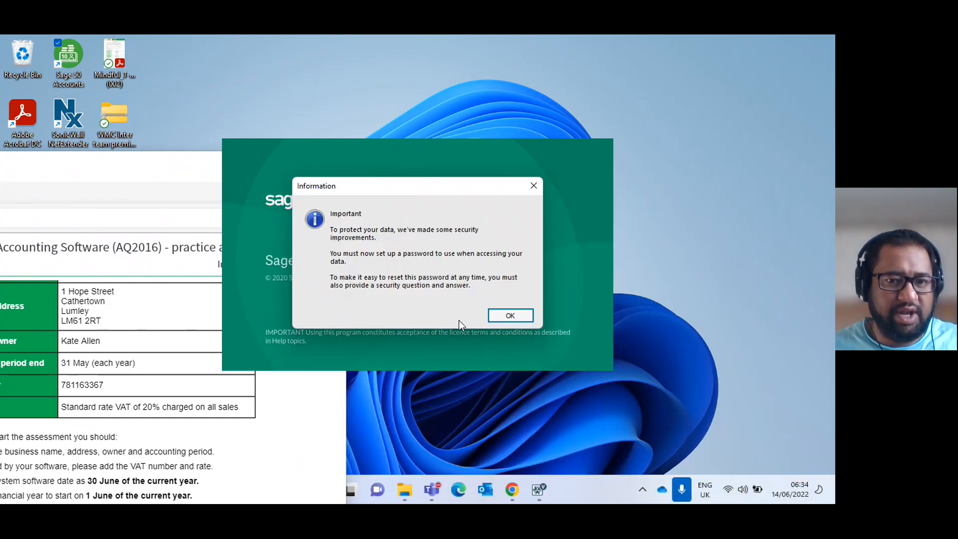
left_click(486, 316)
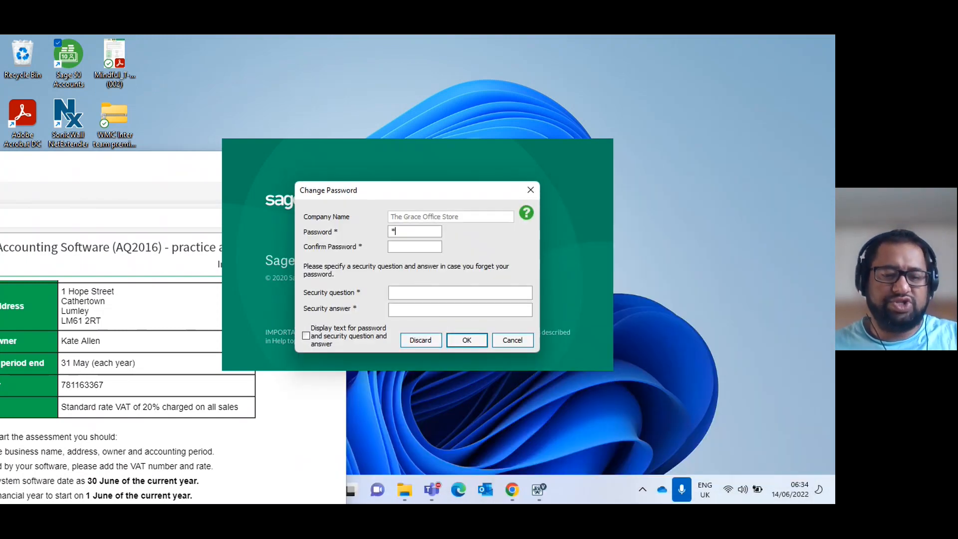
Enter and confirm the company password, fill in the security question and answer, and save them.
type("******")
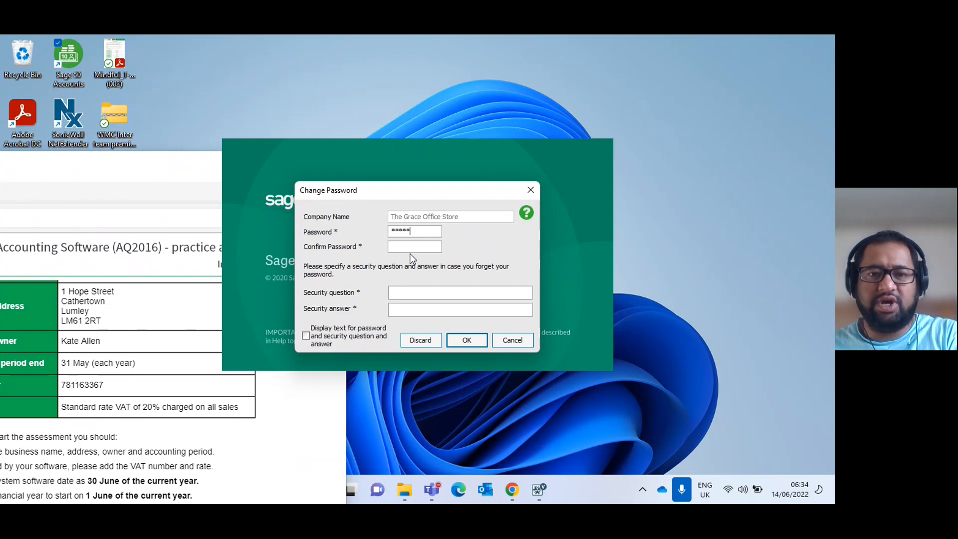
type("*****")
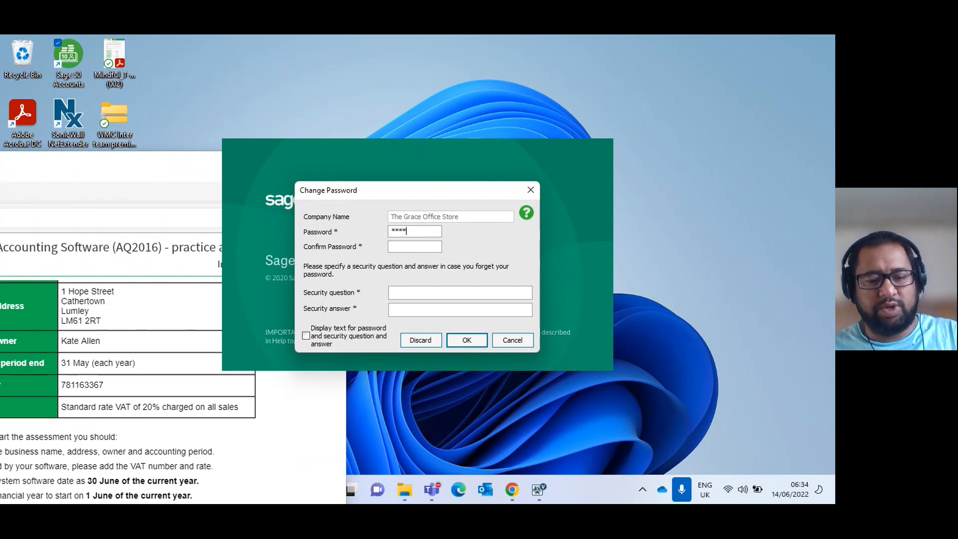
left_click(408, 248)
type("*****")
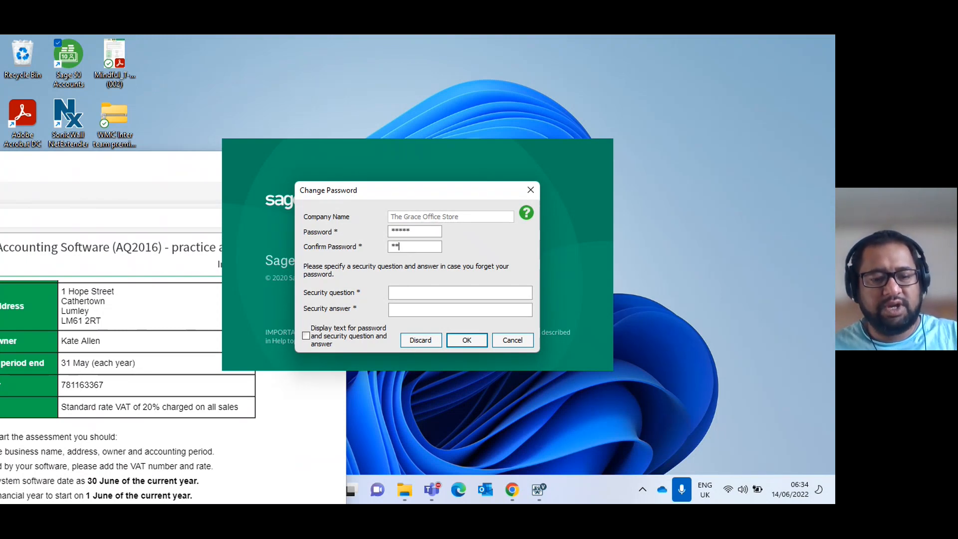
key("Tab")
type("*****")
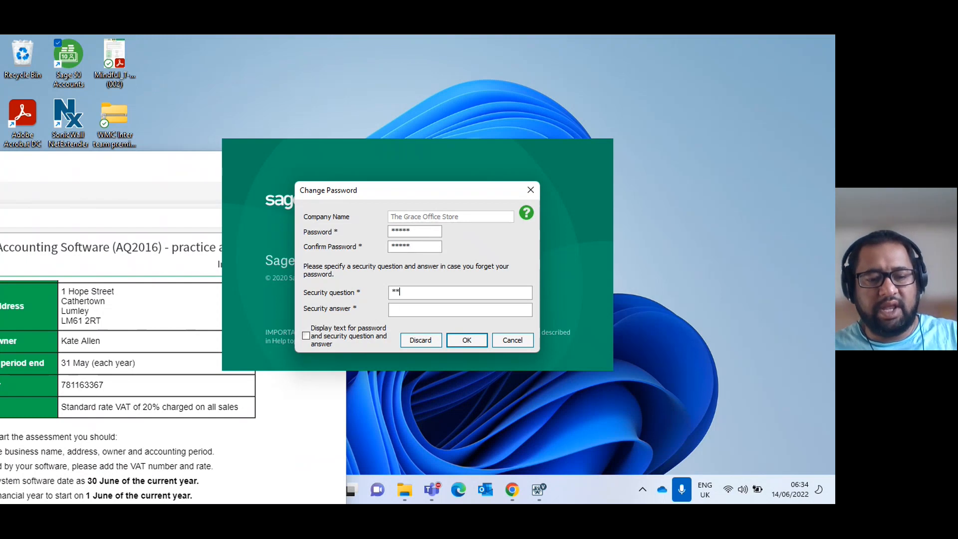
key("Tab")
type("*****")
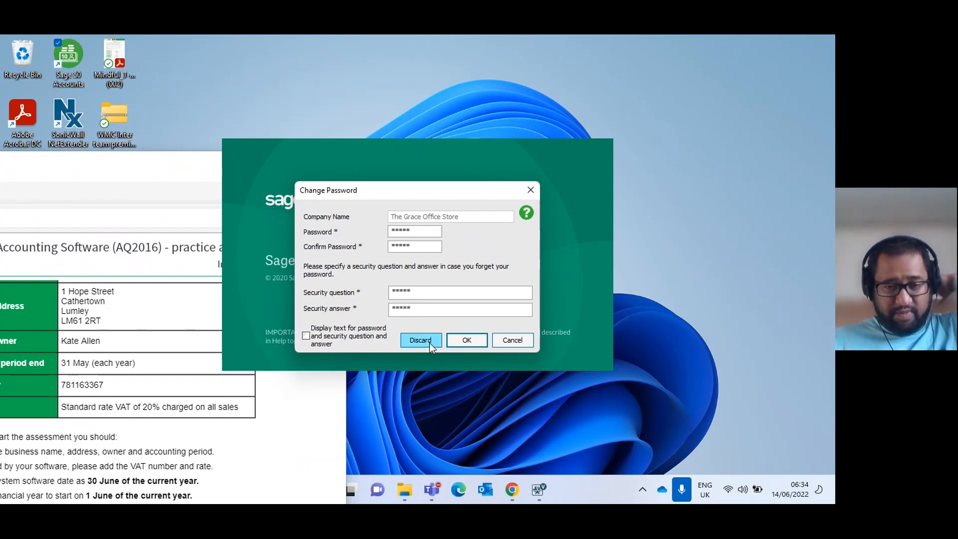
left_click(469, 344)
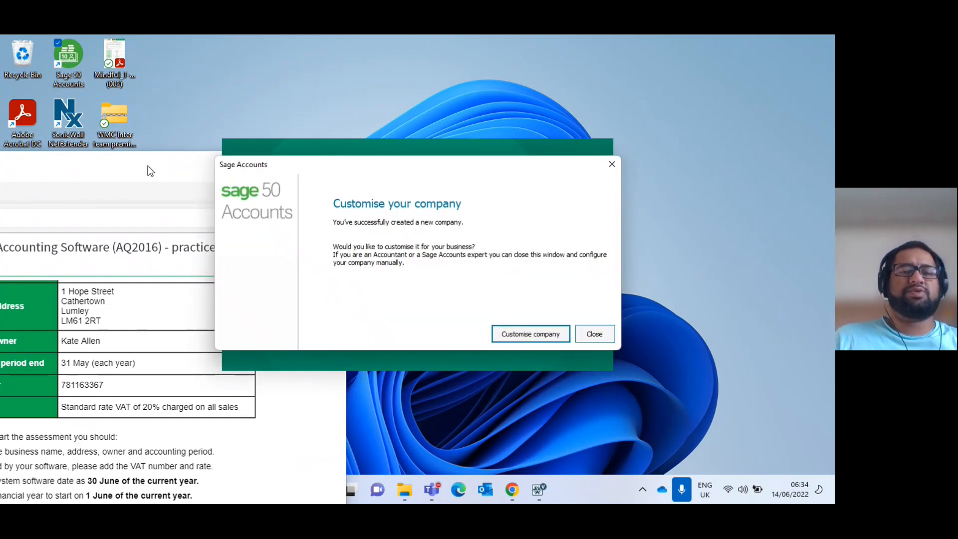
Choose to customise the new company, dismiss the Advice Centre message and enable Terms Agreed in the customer defaults.
left_click(516, 336)
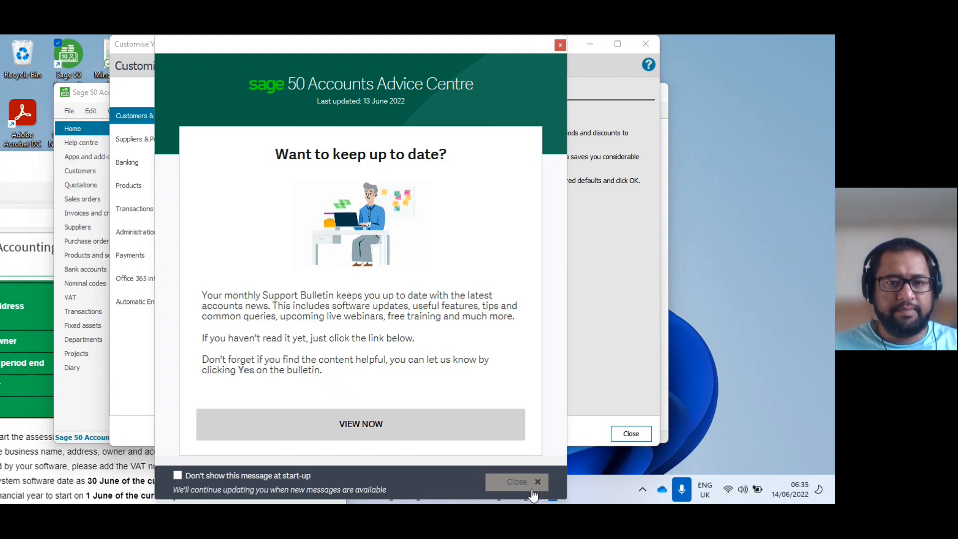
left_click(517, 482)
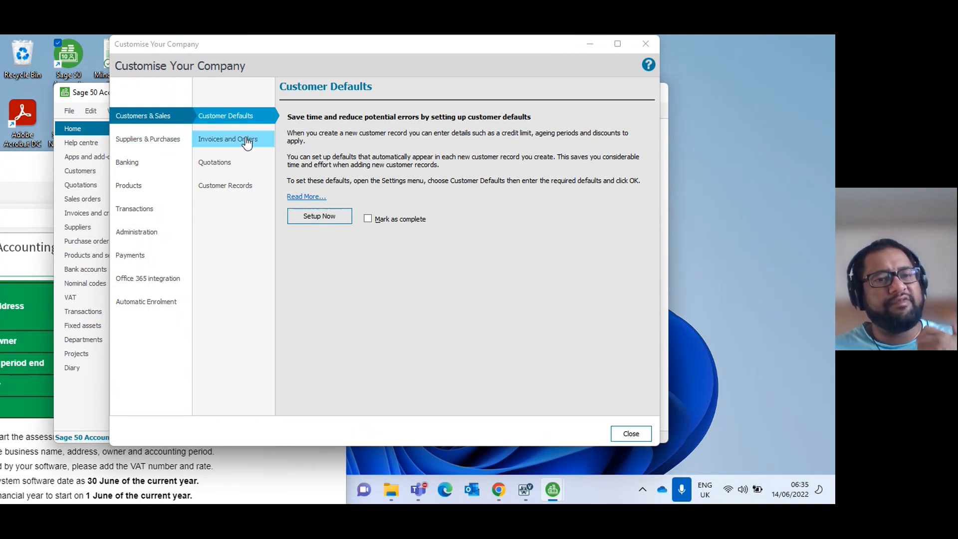
left_click(325, 217)
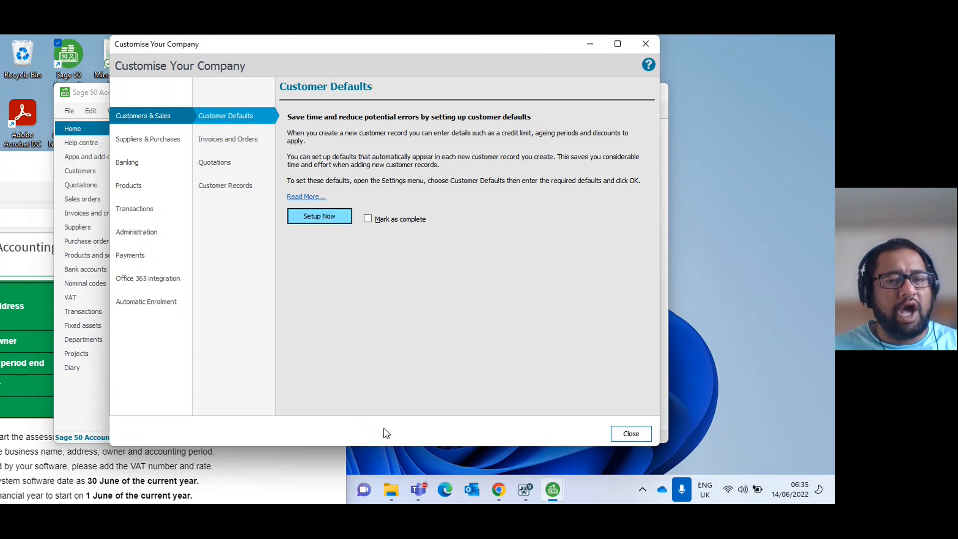
left_click(370, 367)
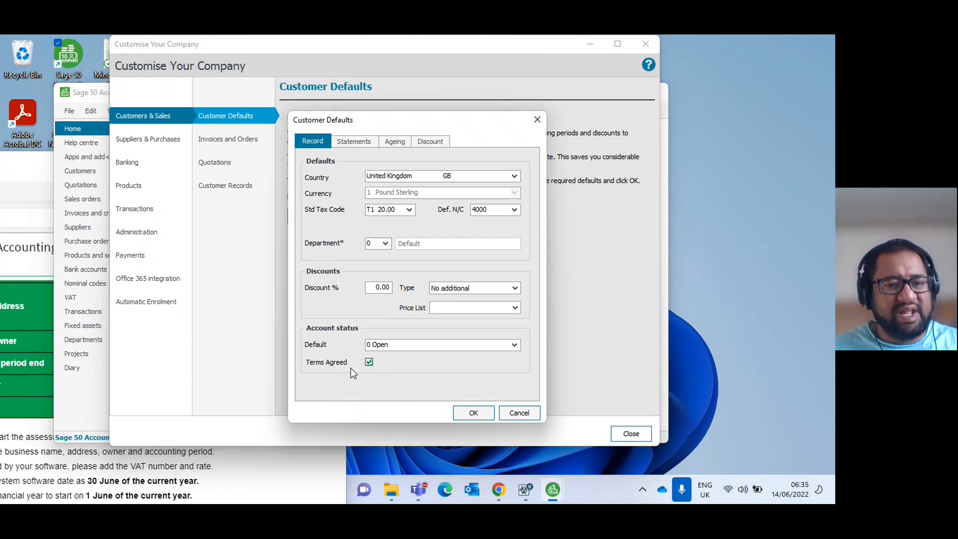
left_click(476, 410)
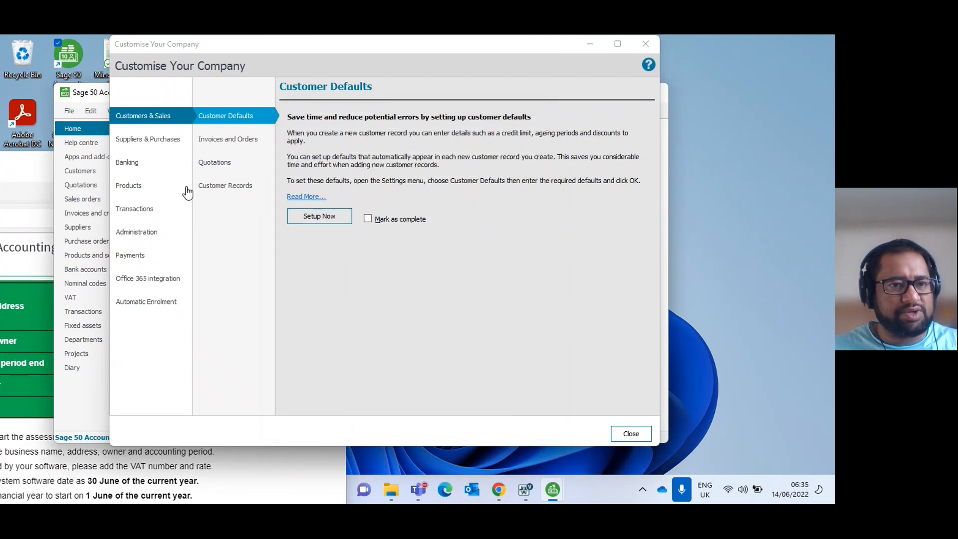
Enable Terms Agreed in the supplier defaults and save them.
left_click(153, 143)
left_click(326, 203)
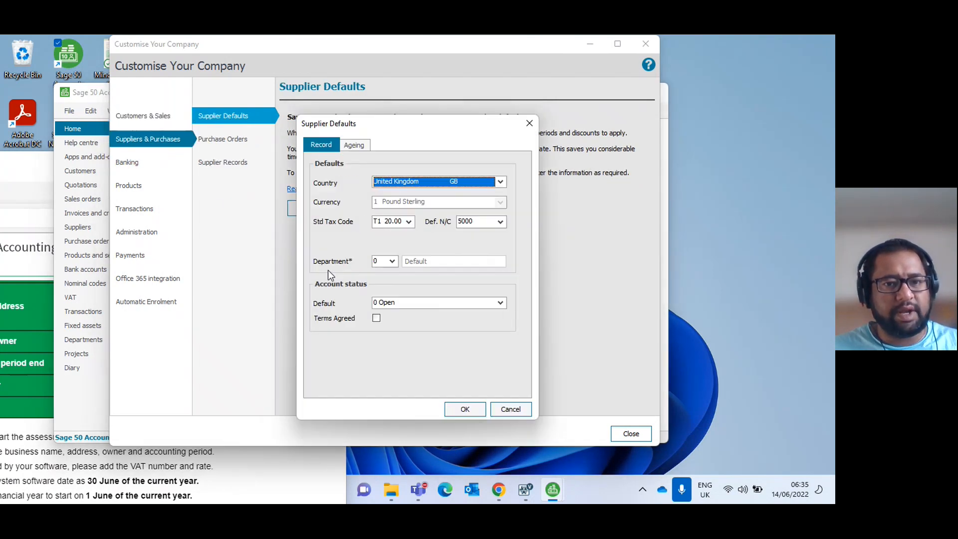
left_click(377, 319)
left_click(464, 408)
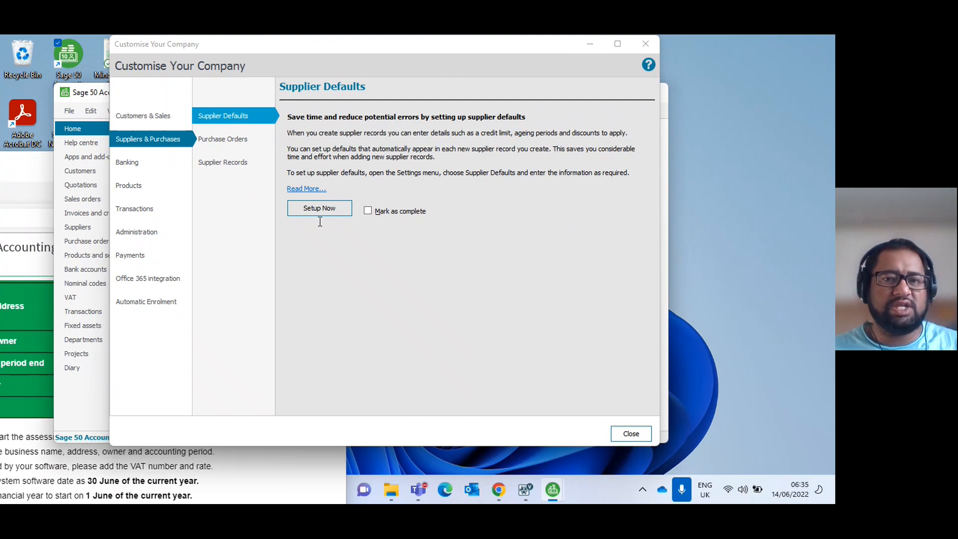
Look through the customisation areas for customers, banking, products, transactions and administration.
left_click(131, 115)
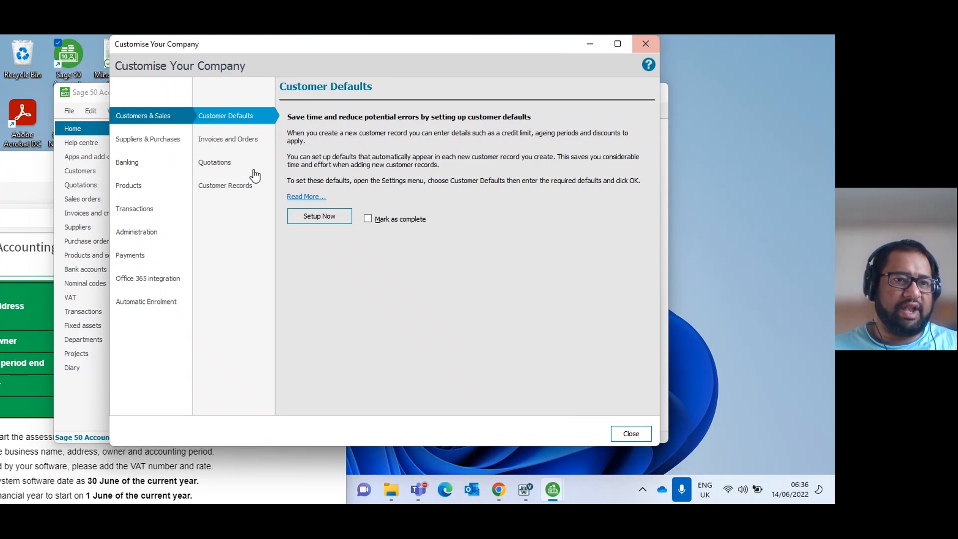
left_click(130, 164)
left_click(132, 185)
left_click(141, 210)
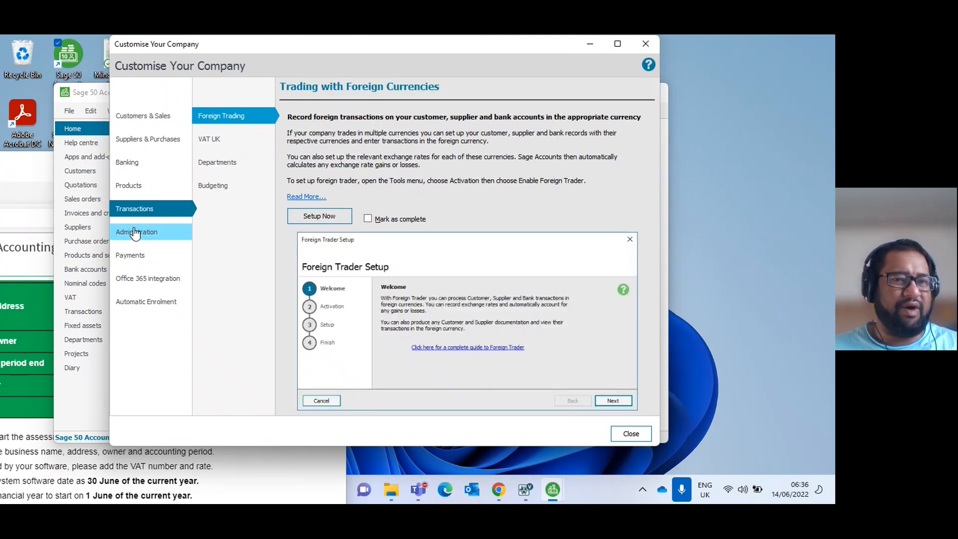
left_click(133, 232)
left_click(133, 212)
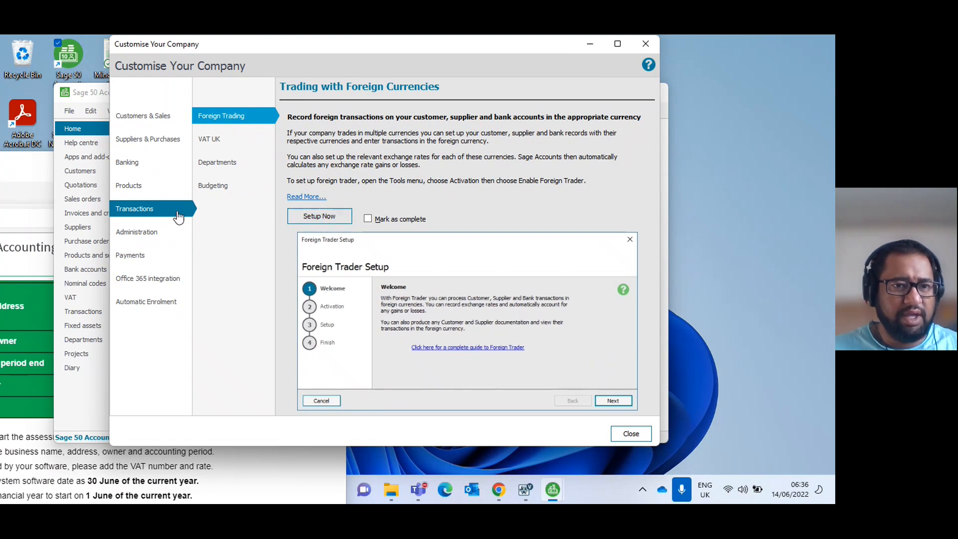
left_click(145, 187)
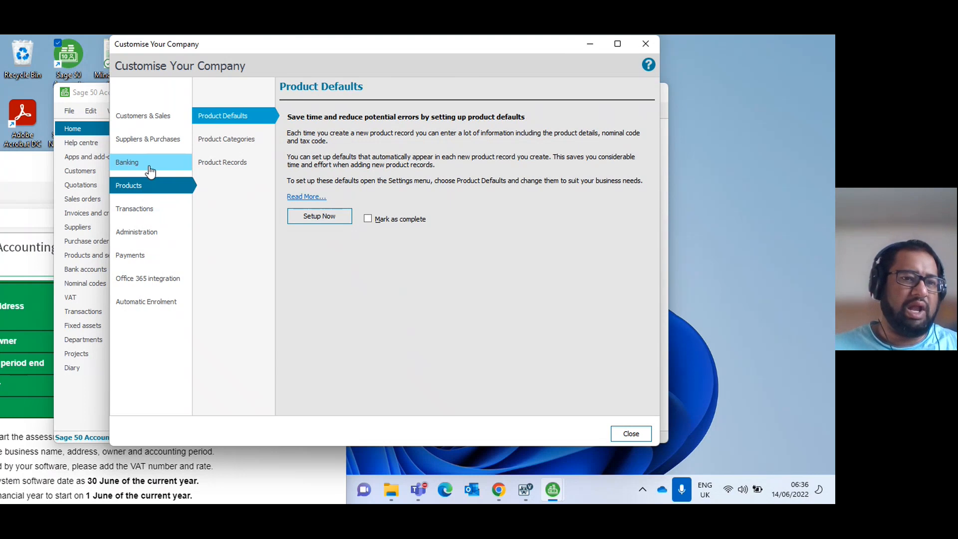
Close the company customisation window and set the customer trading terms in the configuration to payment due 30 days after invoice date.
left_click(645, 44)
left_click_drag(324, 91, 439, 36)
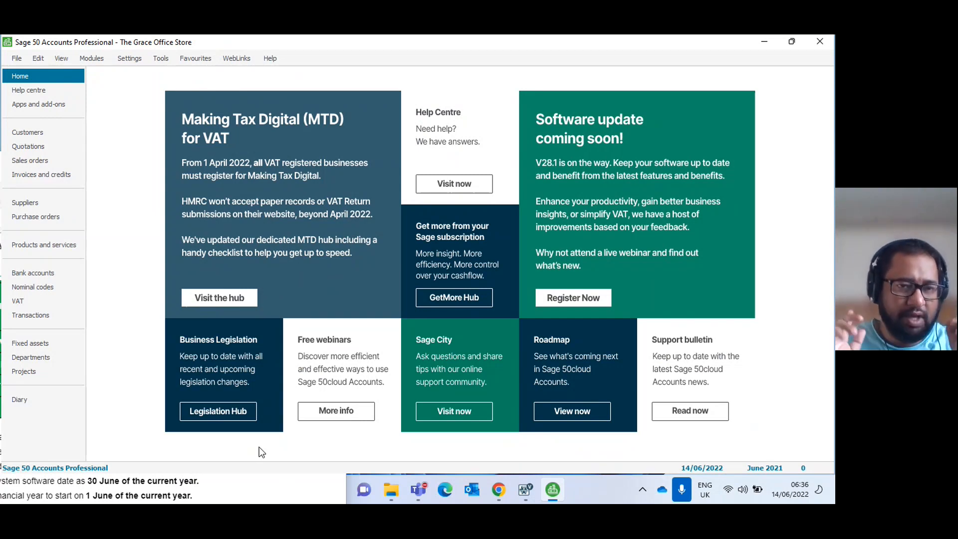
left_click(130, 58)
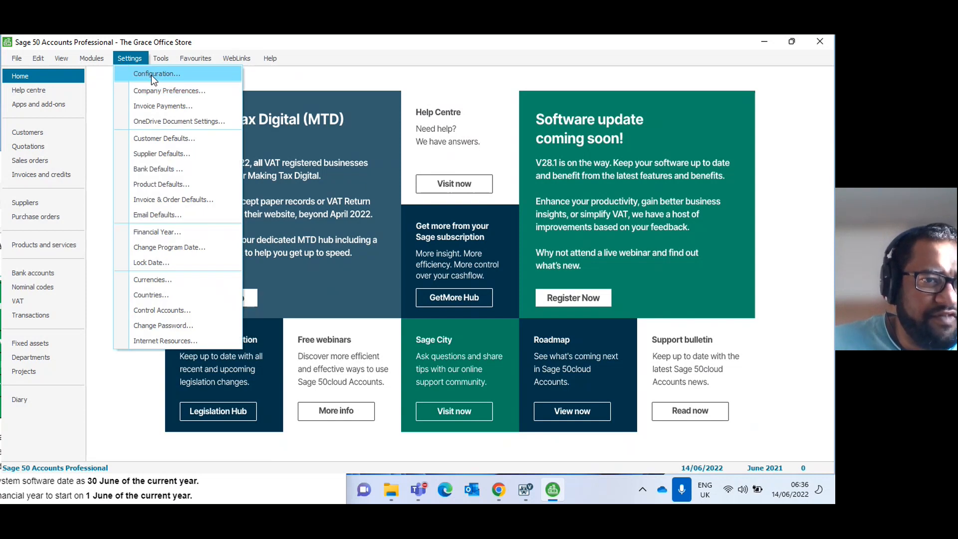
left_click(152, 75)
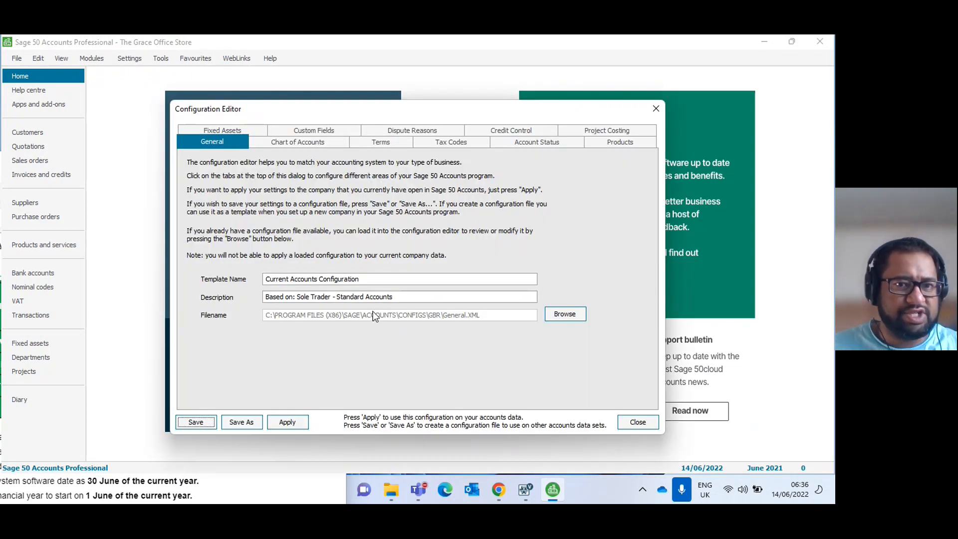
left_click(386, 143)
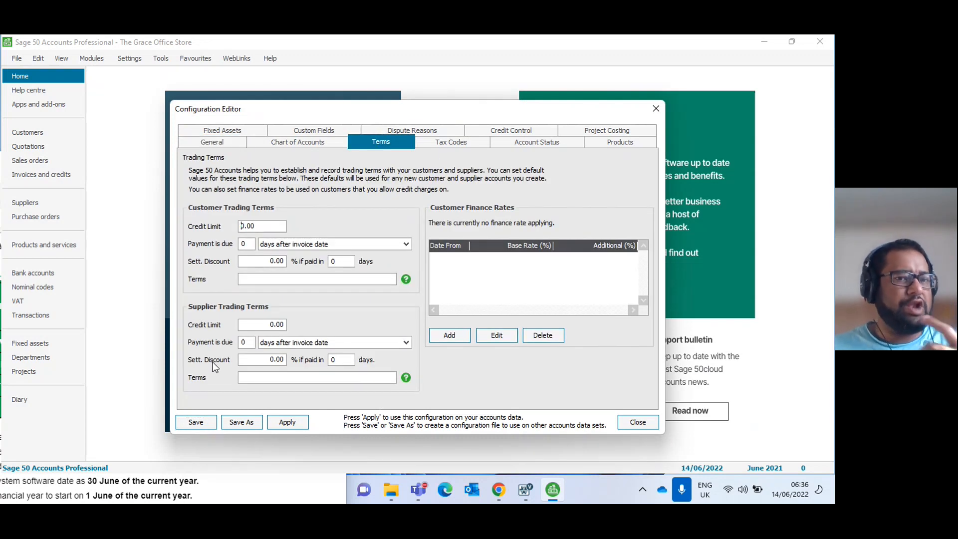
left_click(244, 244)
type("3")
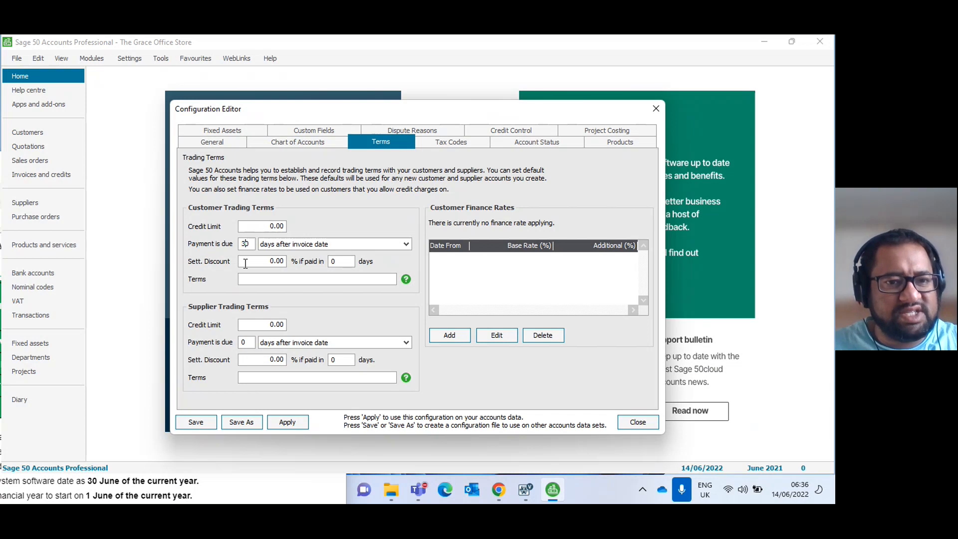
Set the supplier trading terms to payment due 30 days after invoice date, then apply and close the configuration.
left_click(242, 343)
type("3")
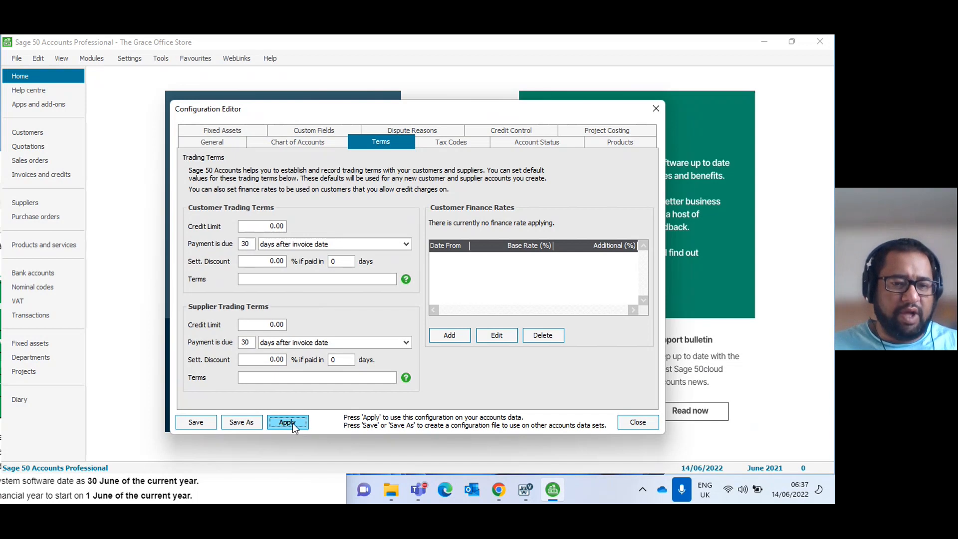
left_click(637, 423)
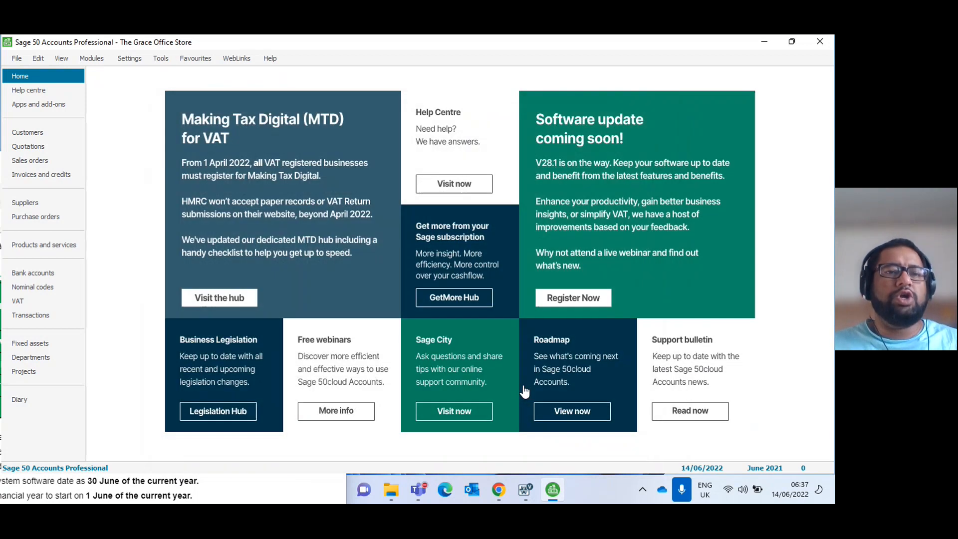
Change the default program date to 01/06/2021.
left_click(130, 55)
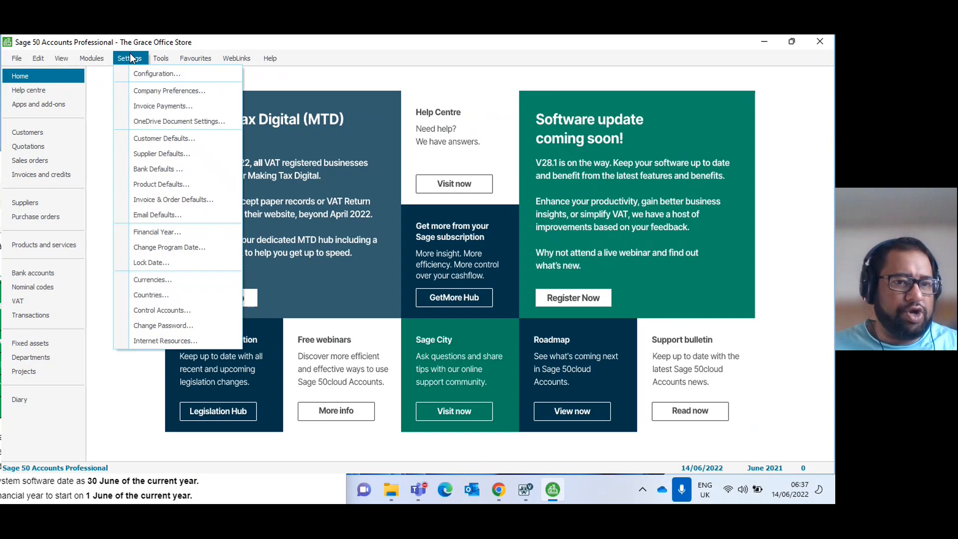
left_click(171, 248)
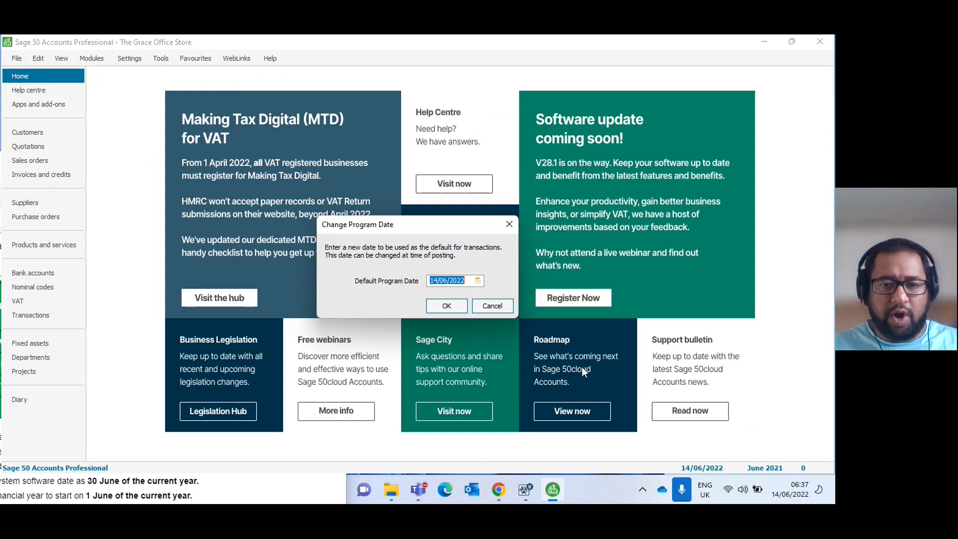
type("01/")
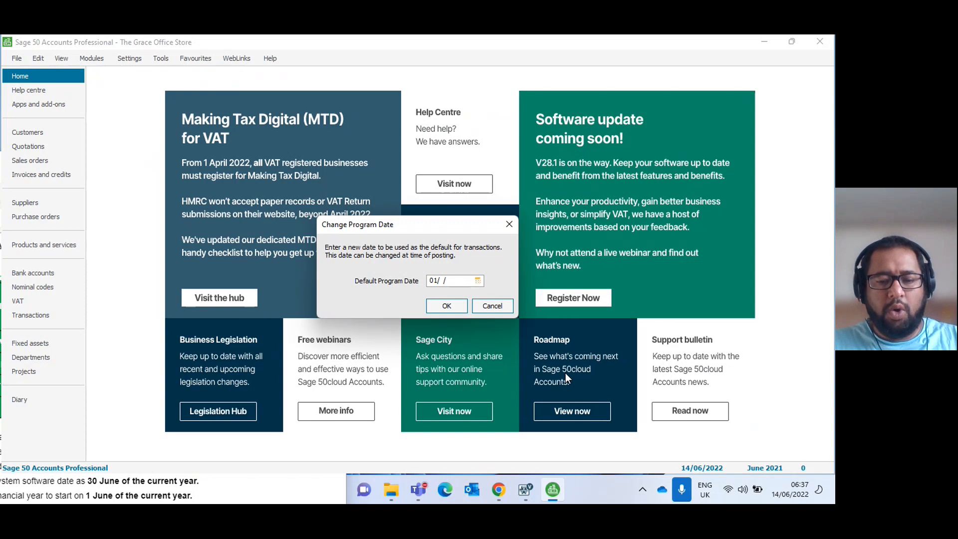
type("06/2021")
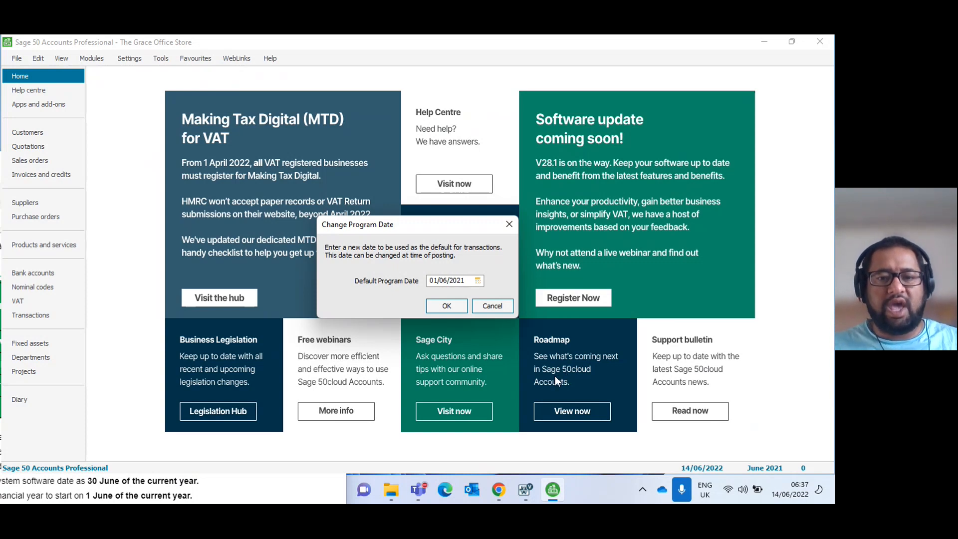
left_click(444, 313)
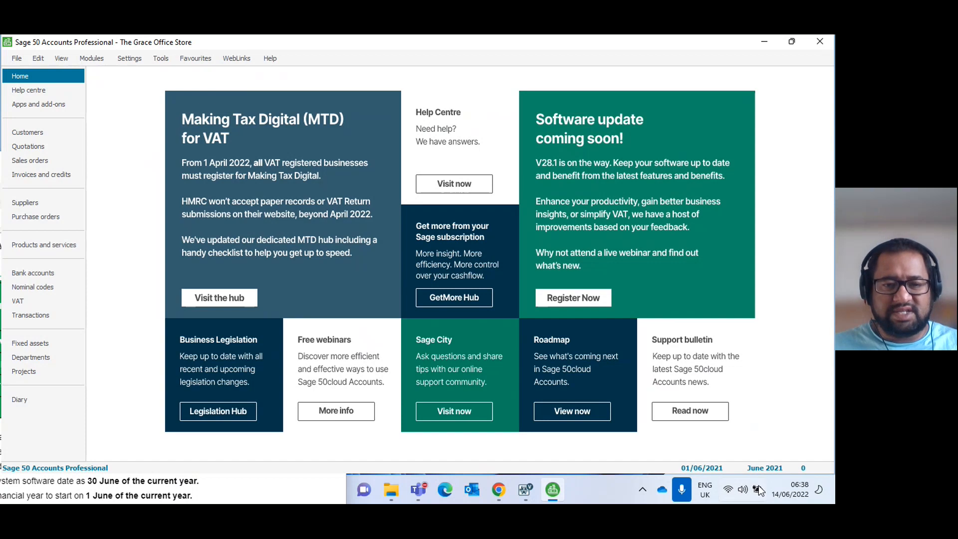
Check the company name and address details in the company preferences without changing them.
left_click(128, 58)
left_click(152, 90)
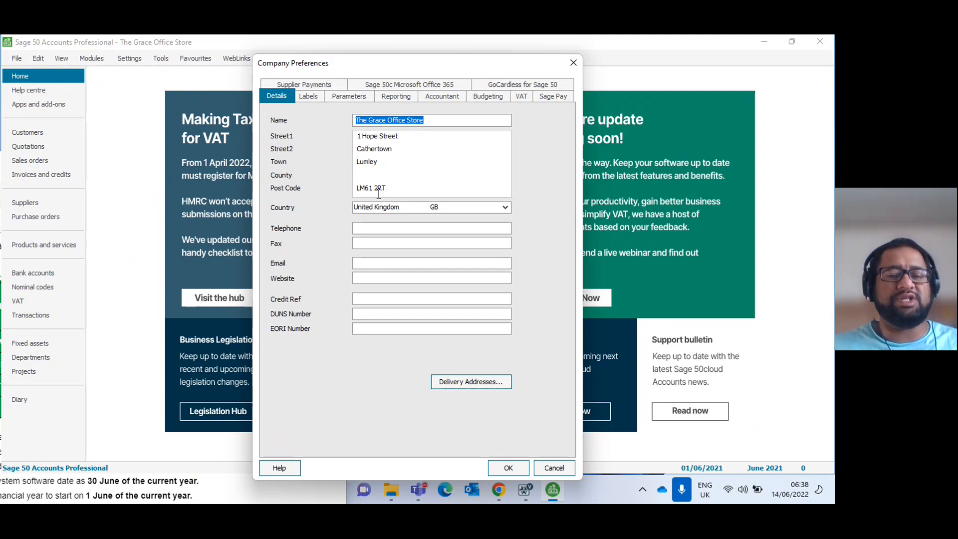
left_click(553, 469)
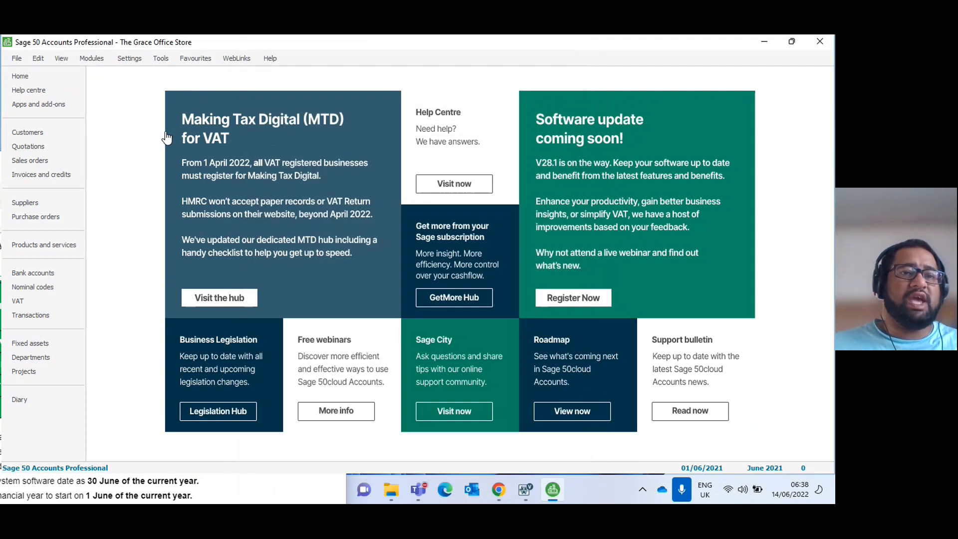
left_click(130, 55)
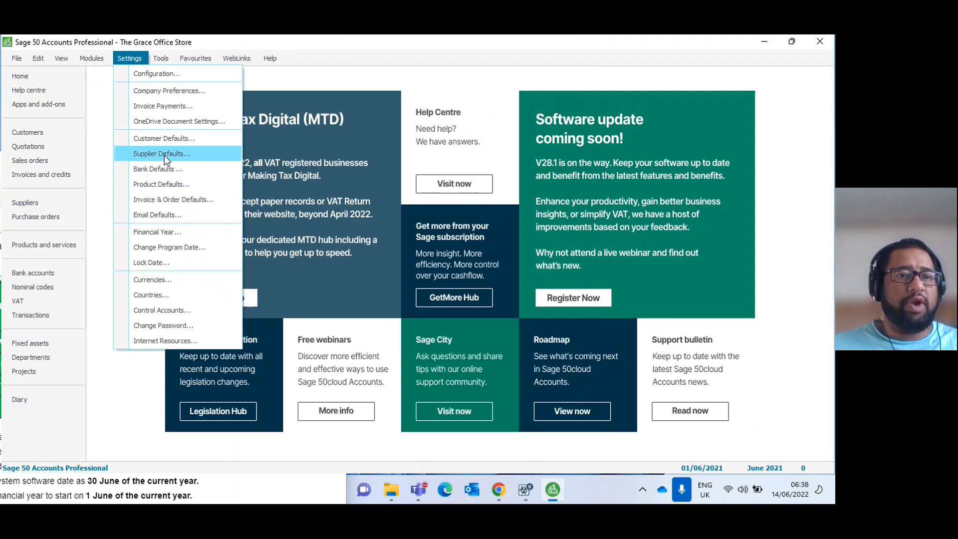
left_click(164, 92)
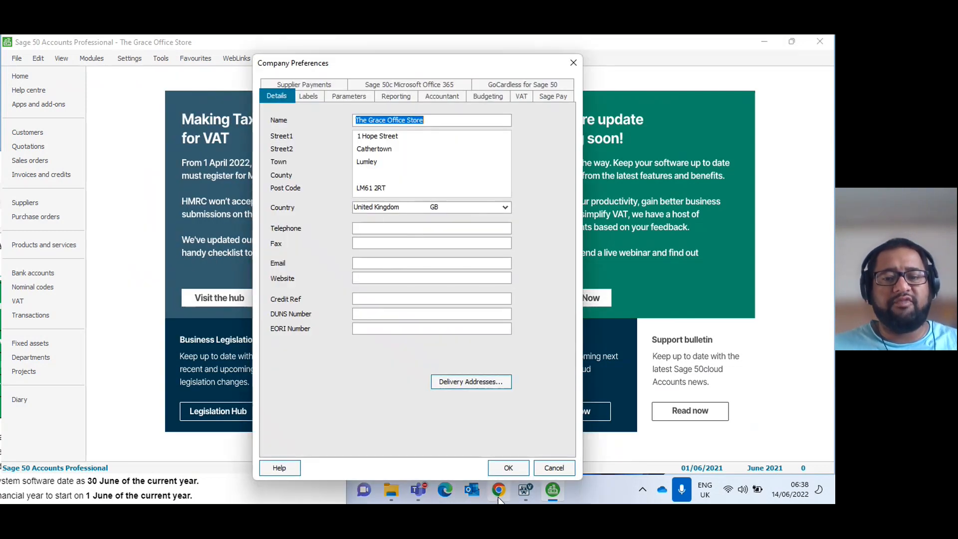
left_click(539, 469)
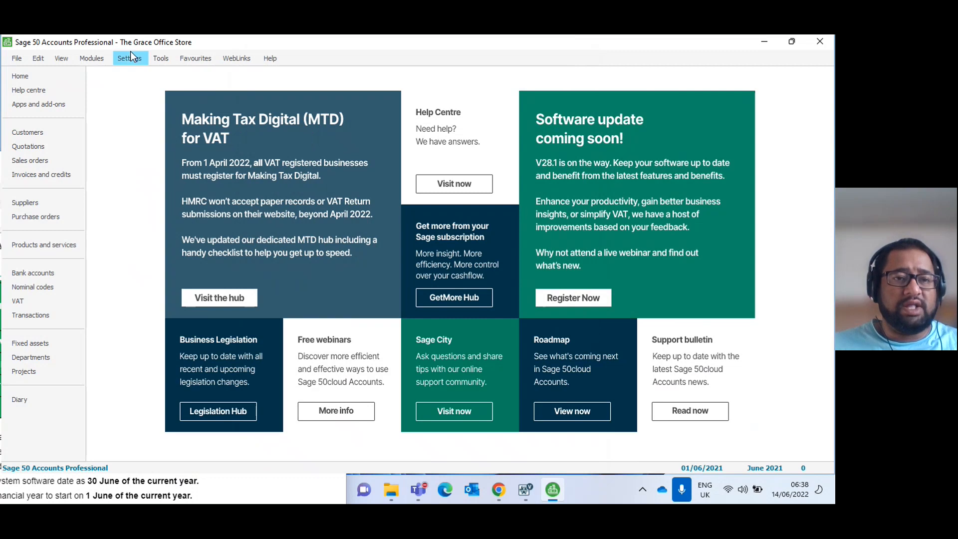
Review the record settings and Terms Agreed option in the customer defaults and the supplier defaults.
left_click(130, 55)
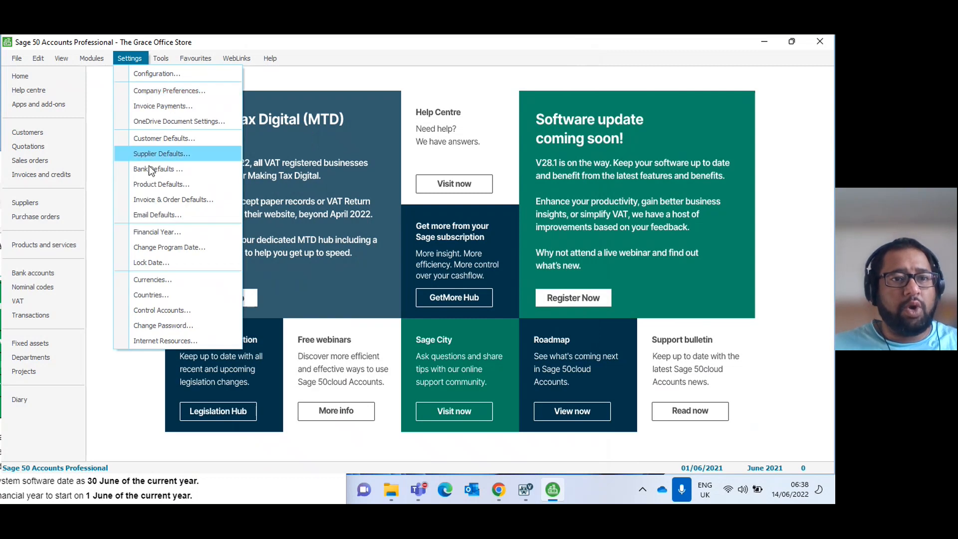
left_click(164, 139)
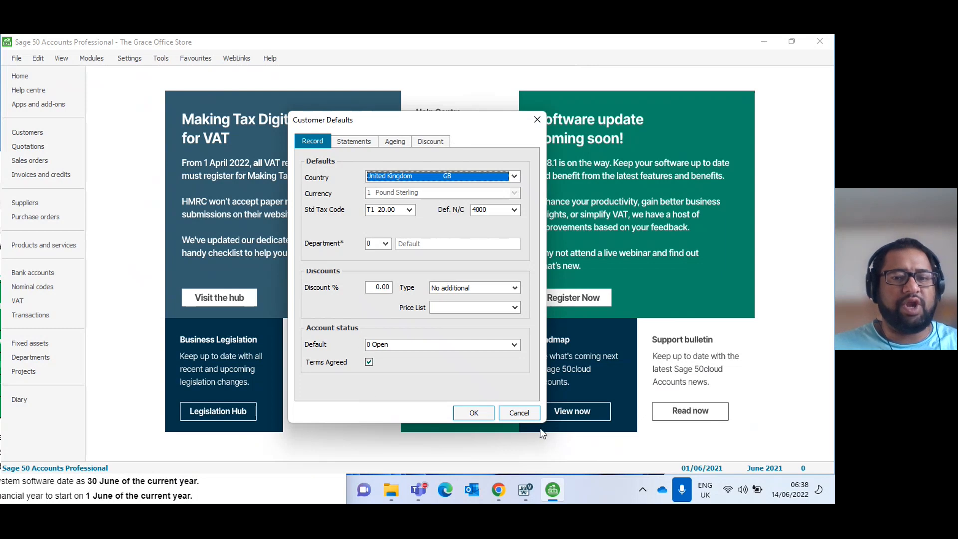
left_click(475, 413)
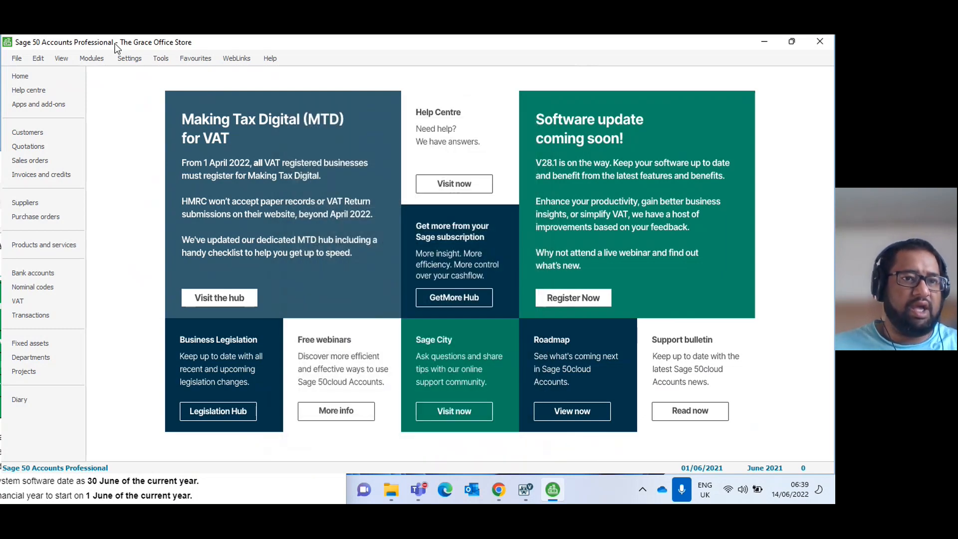
left_click(131, 58)
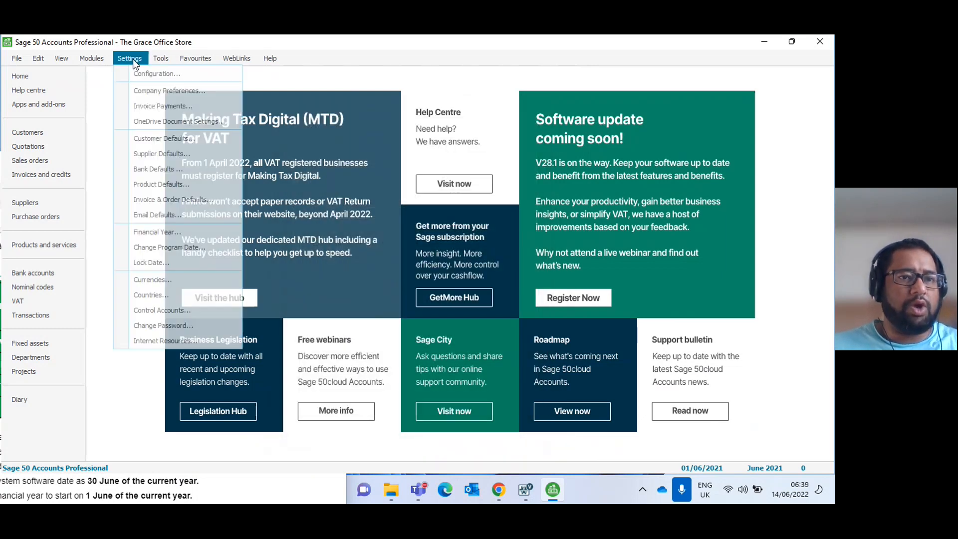
left_click(175, 152)
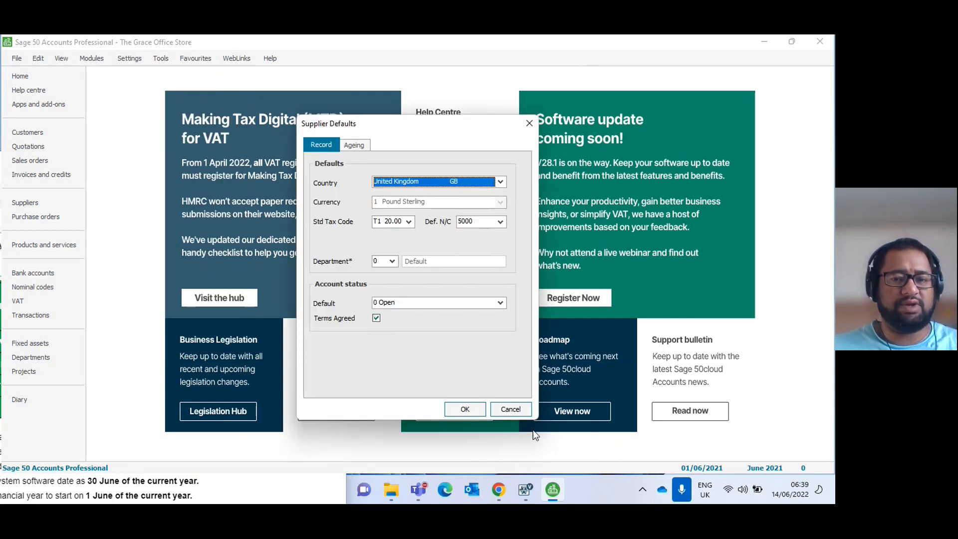
left_click(511, 410)
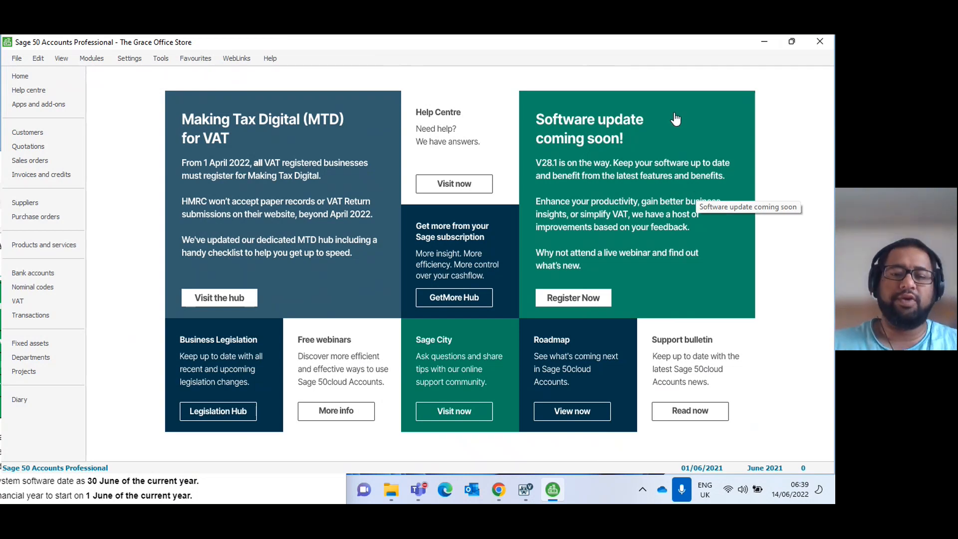
Switch to Surpass Viewer, maximise its window, and zoom the assessment page out in full-screen mode.
left_click(519, 493)
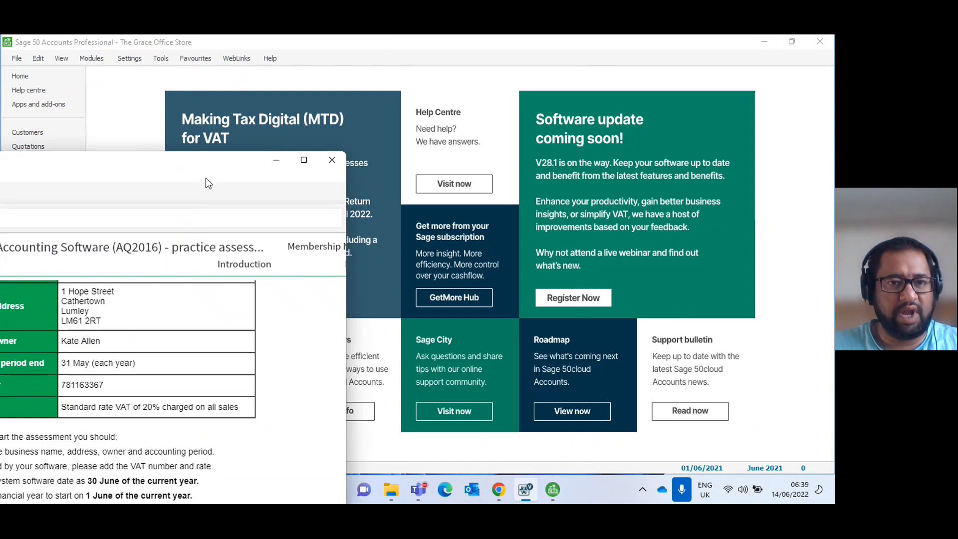
left_click(302, 161)
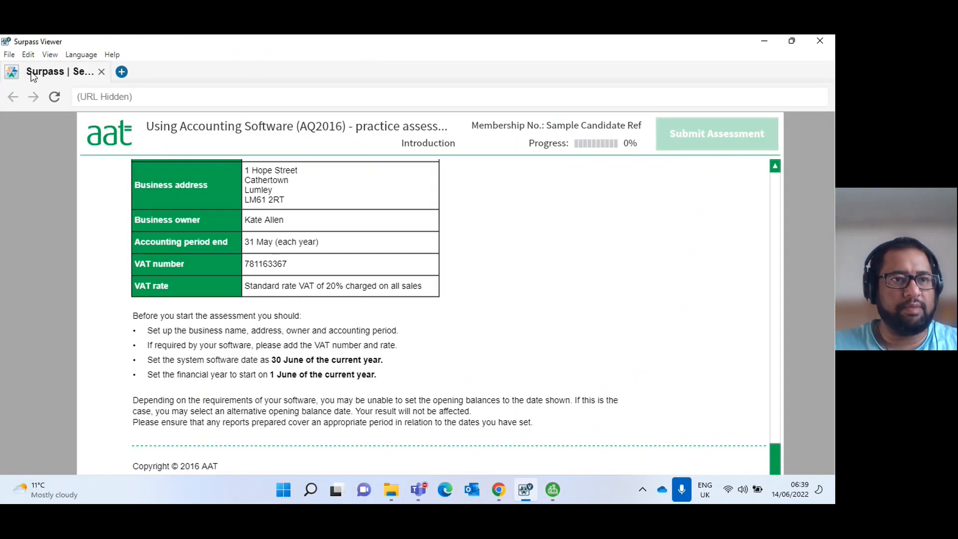
left_click(50, 55)
left_click(62, 99)
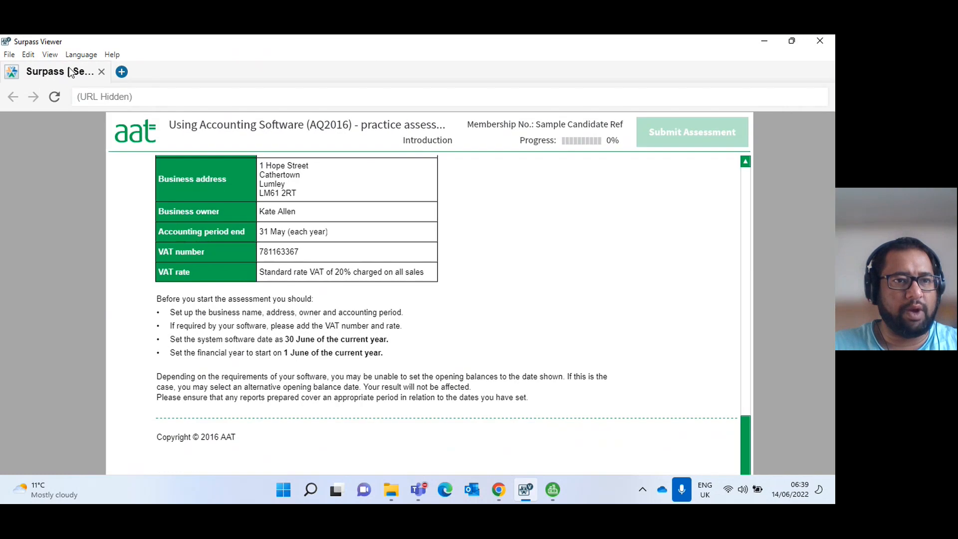
left_click(50, 54)
left_click(65, 99)
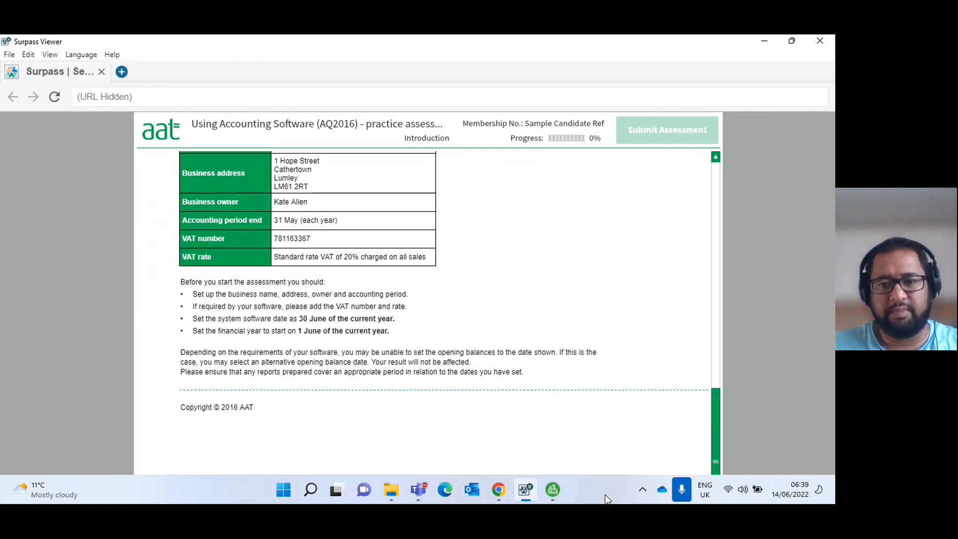
left_click(49, 54)
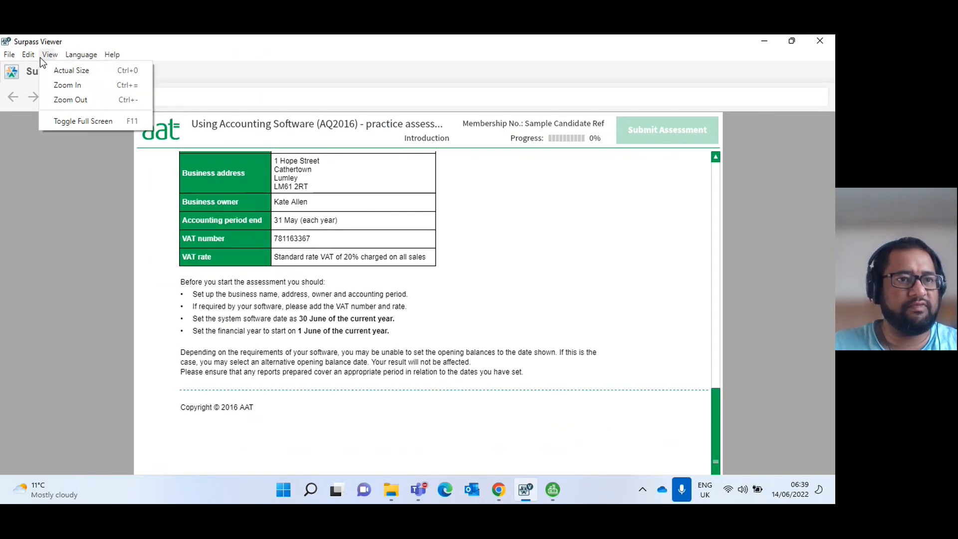
left_click(65, 121)
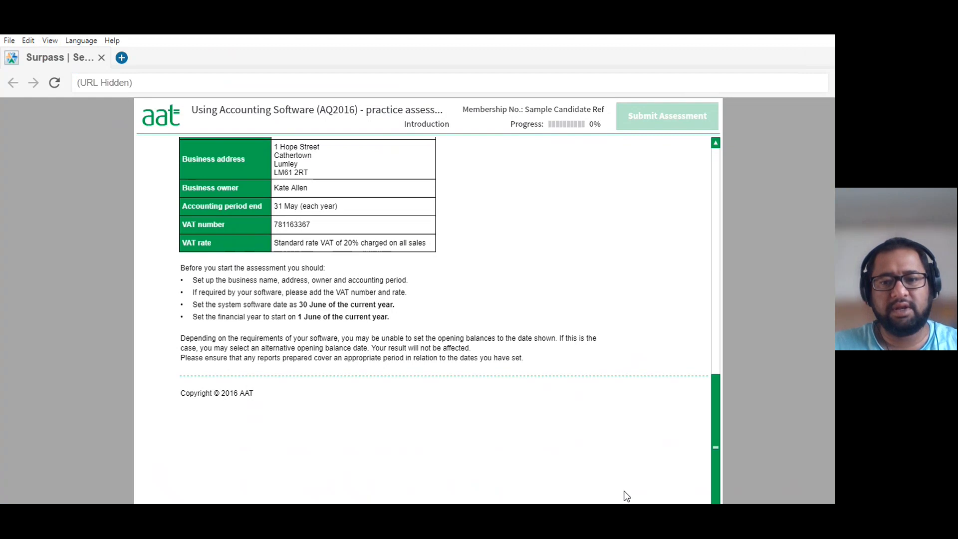
left_click(53, 41)
left_click(84, 85)
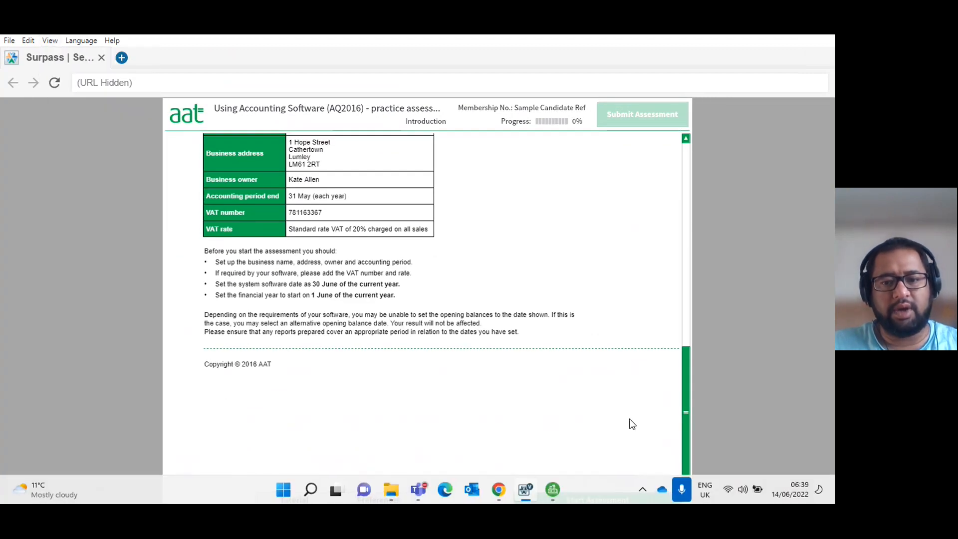
Advance from the introduction to Task 1.1 and look through the evidence checklist and the list of tasks.
left_click(604, 495)
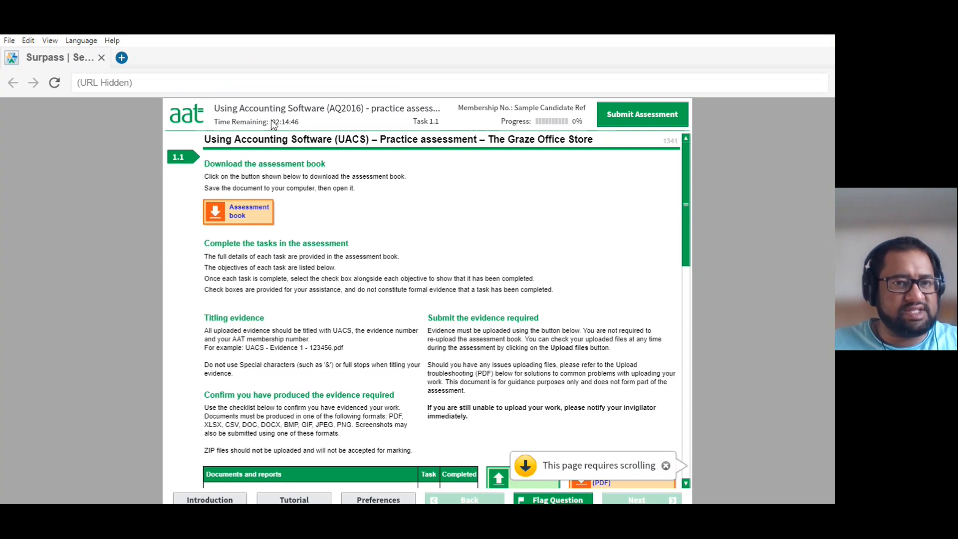
scroll(371, 394, "down", 3)
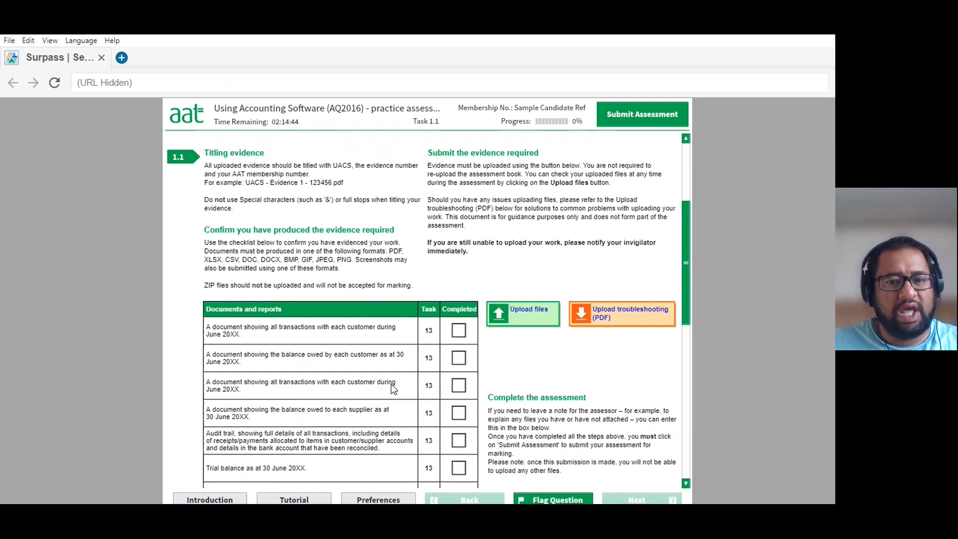
scroll(393, 388, "down", 2)
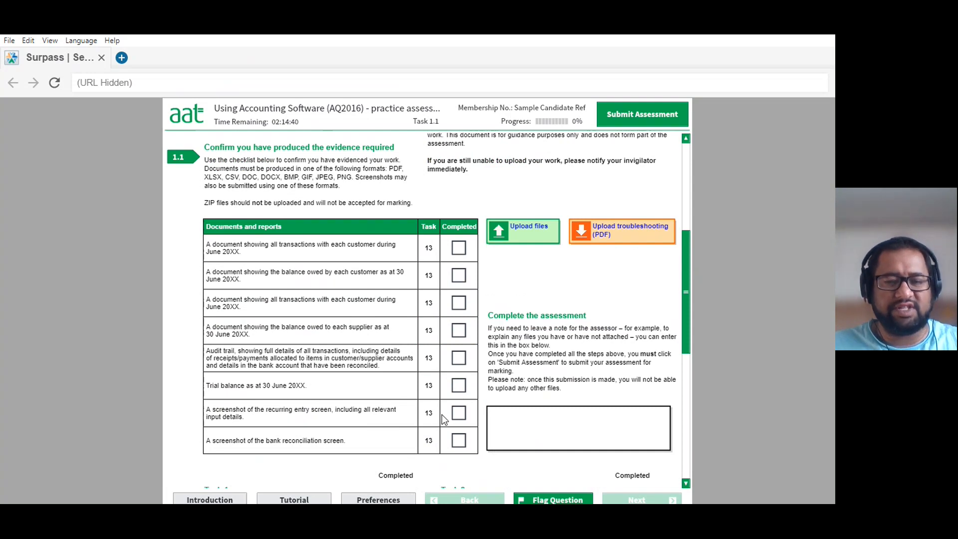
scroll(443, 418, "down", 5)
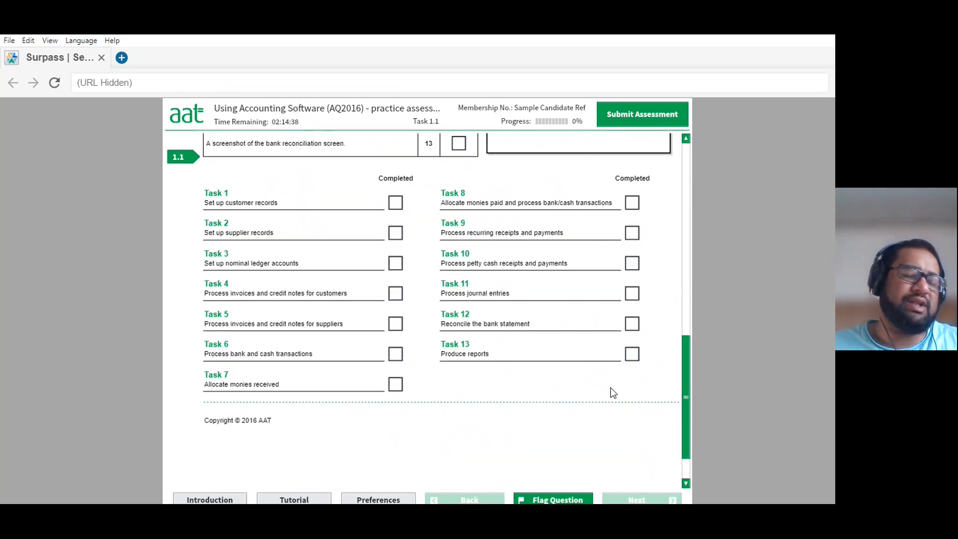
scroll(383, 367, "up", 4)
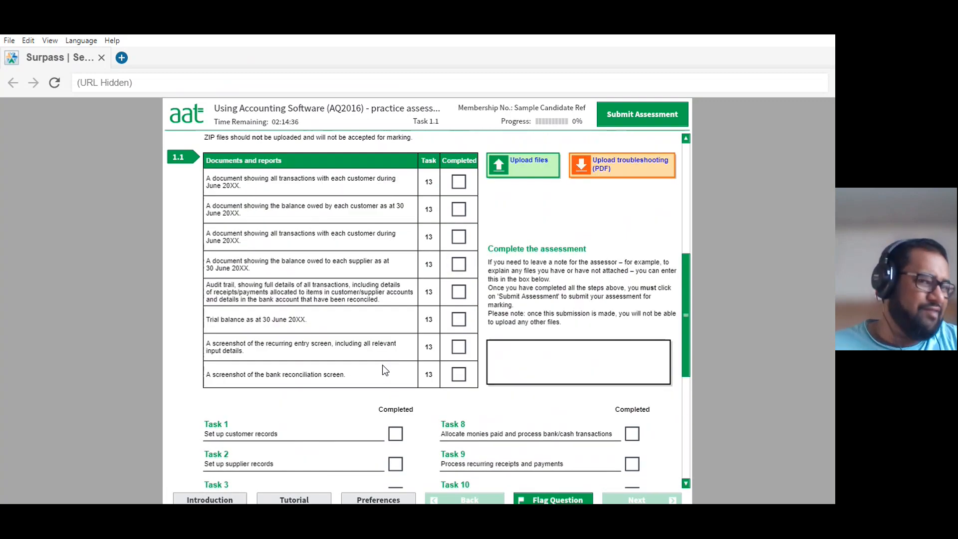
Try to open the evidence file upload for Task 1.1 and dismiss the resulting dialog.
scroll(384, 357, "up", 1)
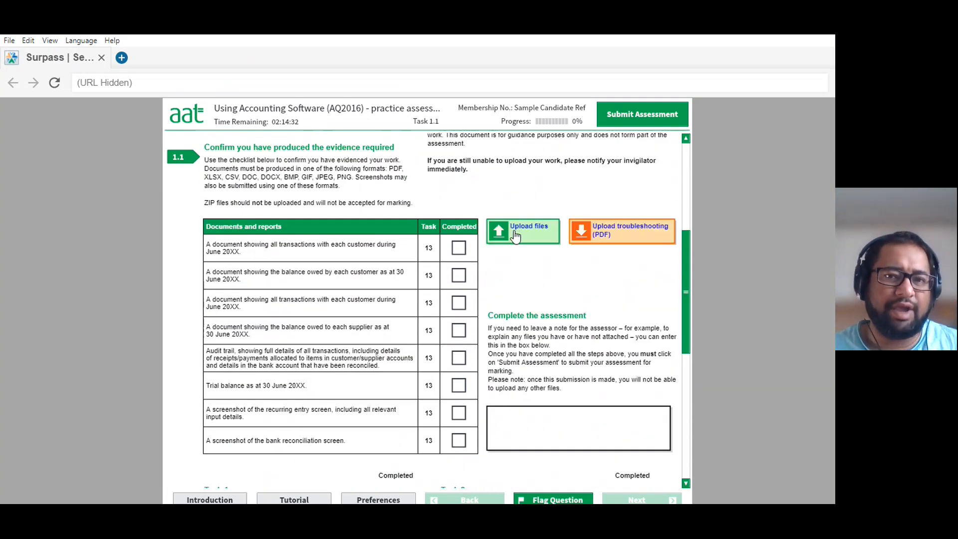
left_click(516, 235)
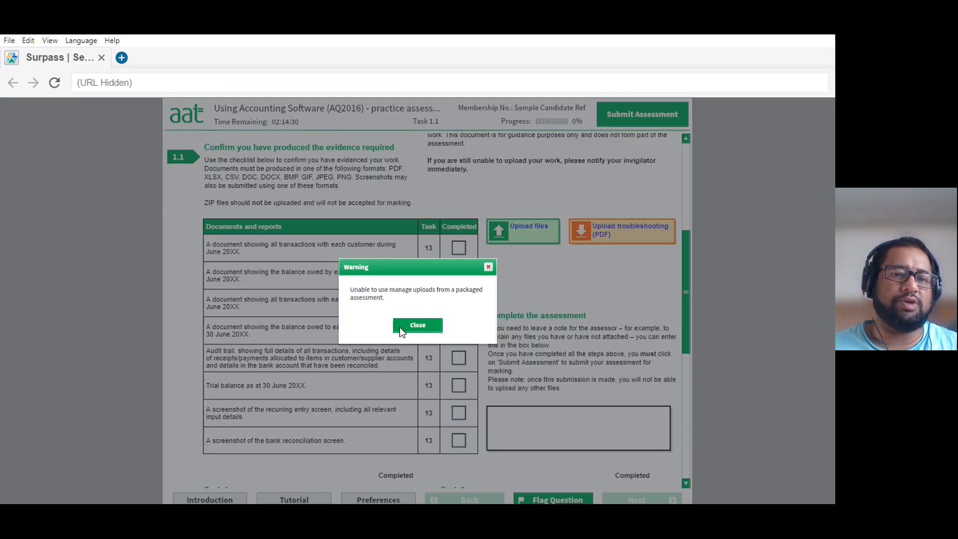
left_click(414, 326)
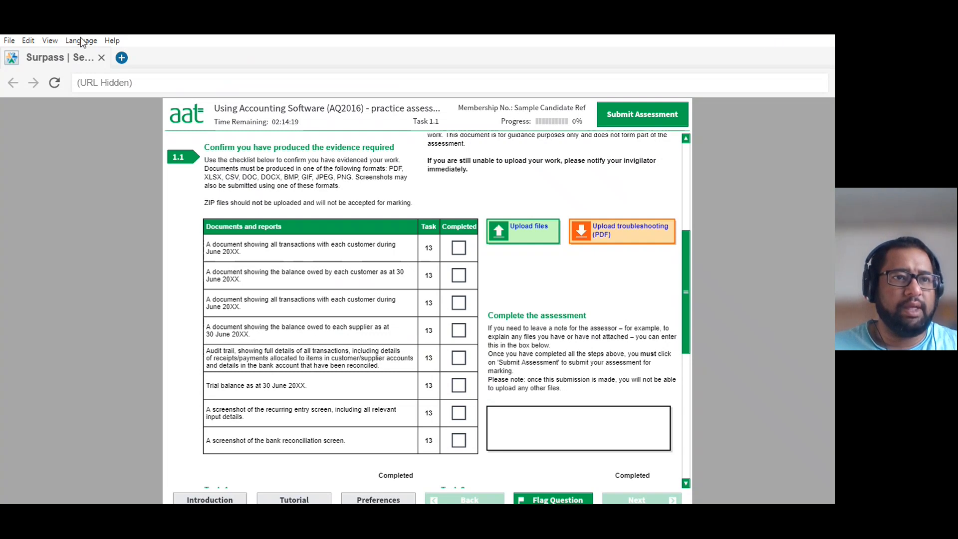
Leave full-screen mode in the assessment viewer and minimise its window to reach the desktop.
left_click(50, 41)
left_click(69, 109)
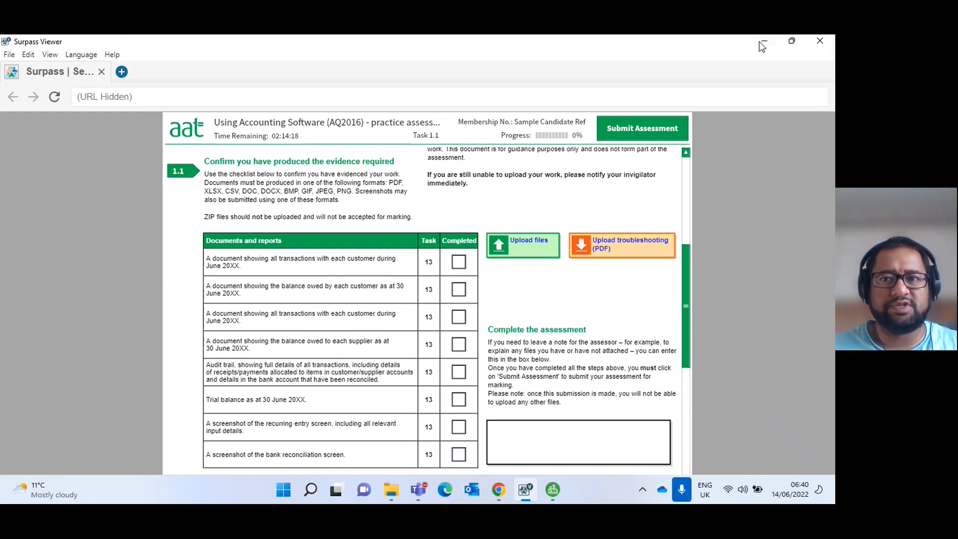
left_click(759, 41)
left_click(764, 41)
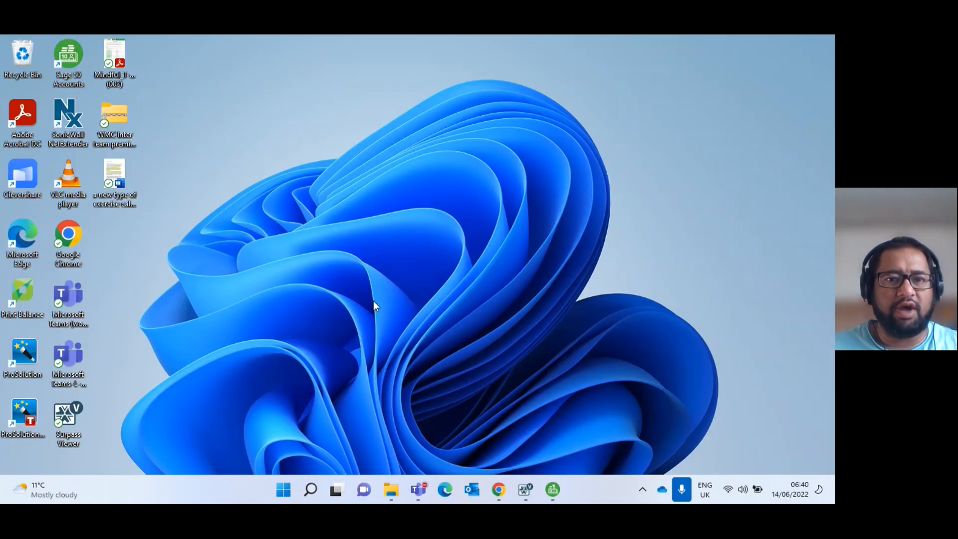
Create a new folder on the desktop named Graze Office.
right_click(424, 379)
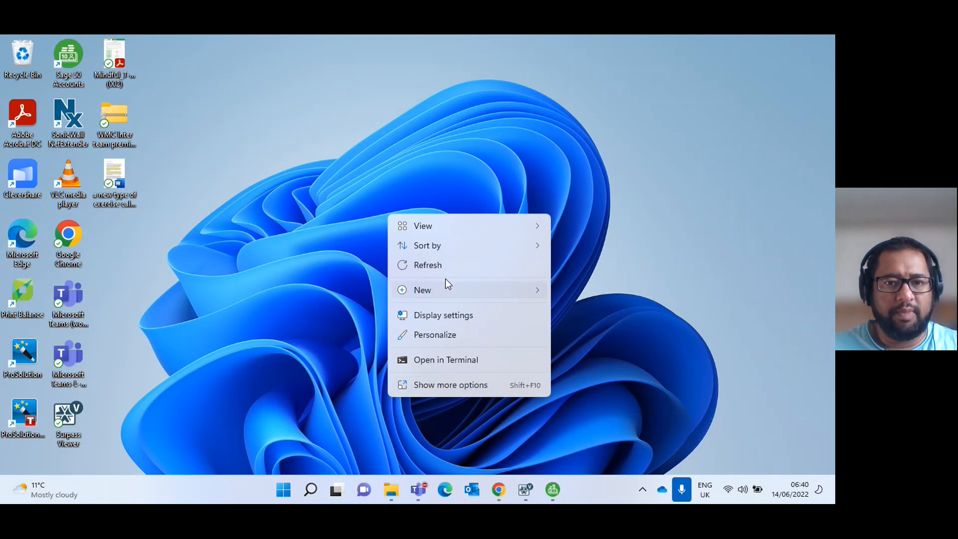
mouse_move(442, 292)
left_click(576, 67)
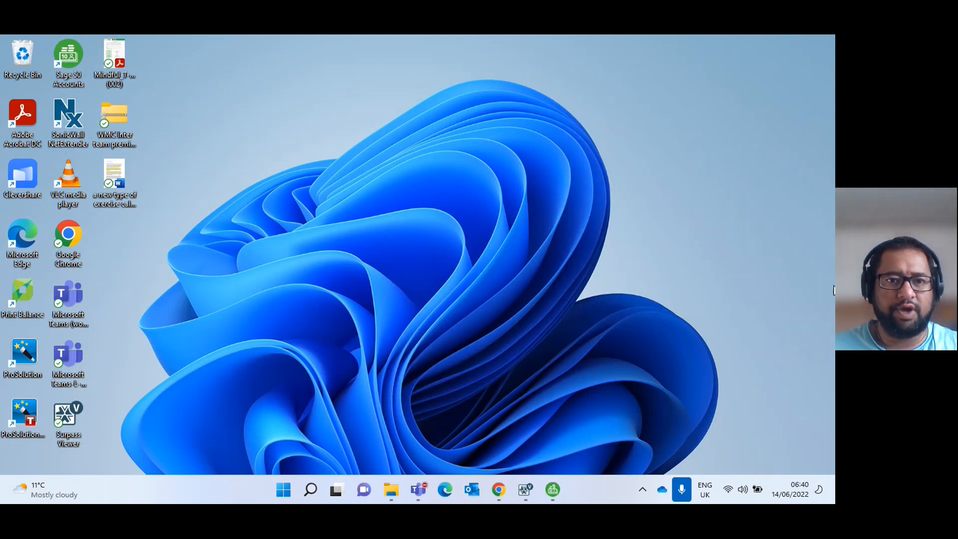
type("Gra")
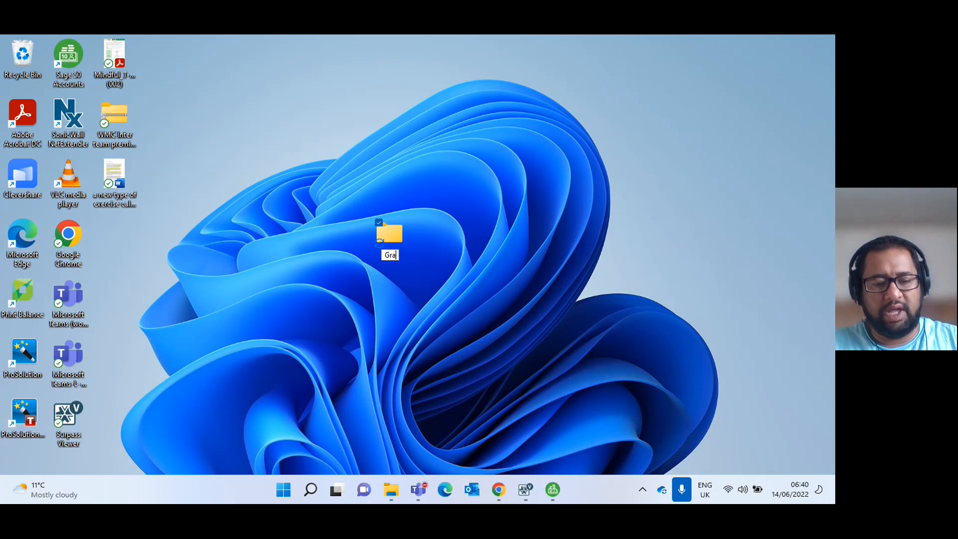
type("ze Off")
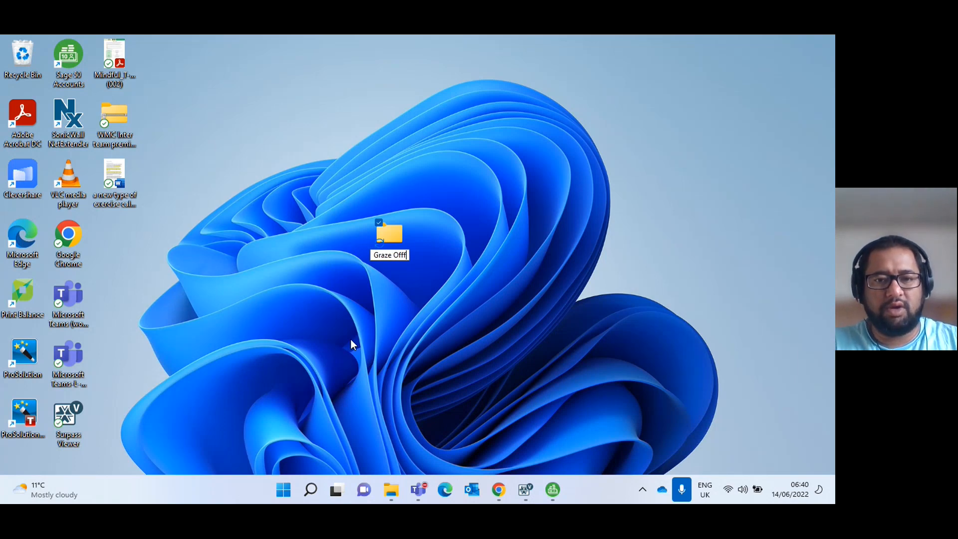
type("ice")
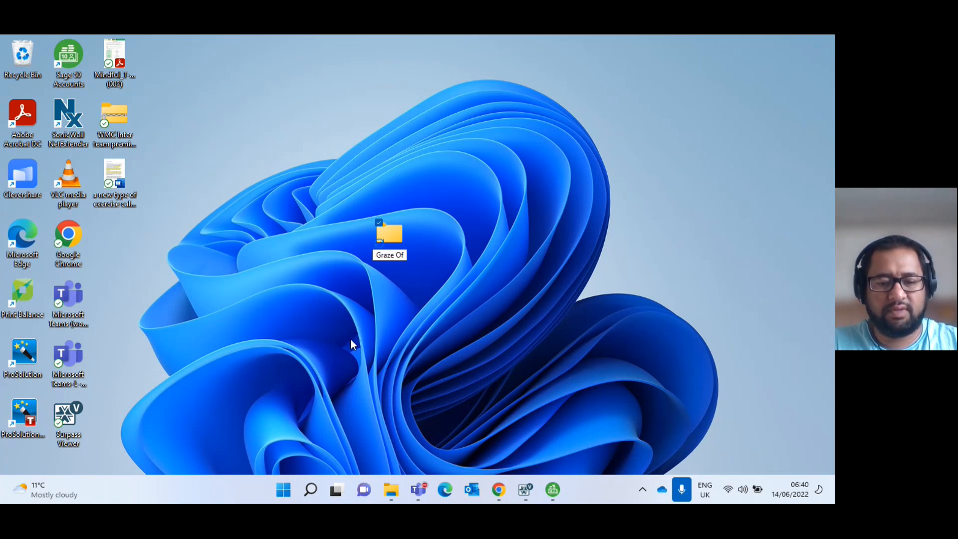
key("Return")
left_click(480, 360)
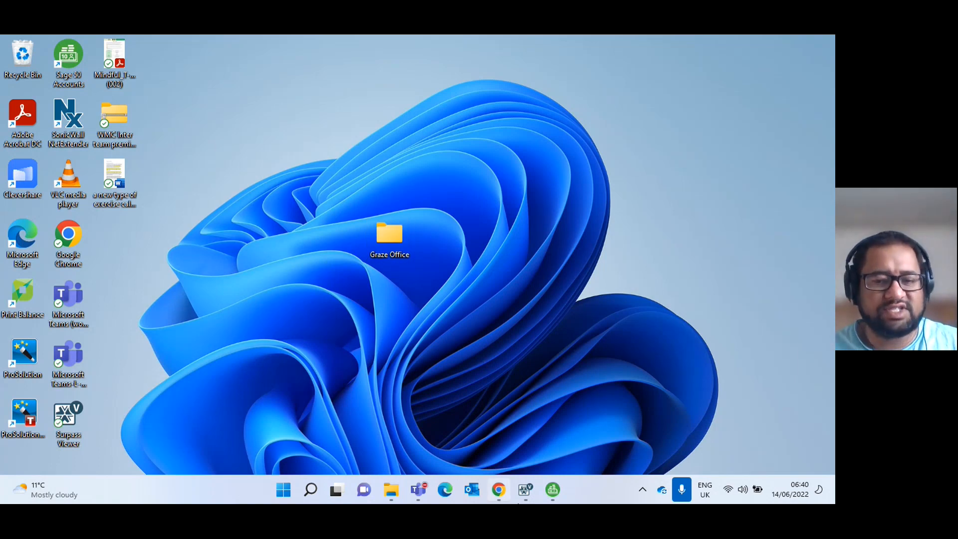
Switch back to Surpass Viewer, download the assessment book from the start of Task 1.1, and open the PDF.
left_click(548, 493)
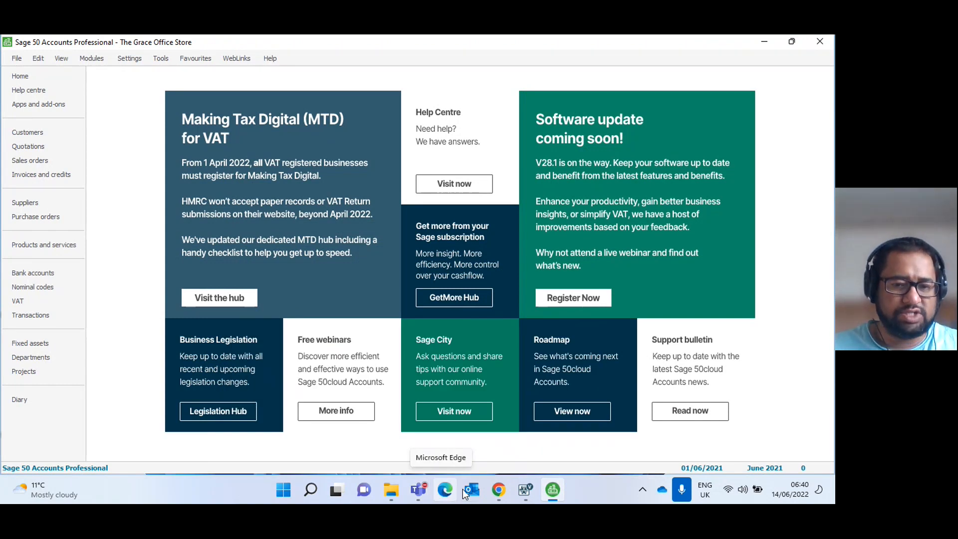
left_click(526, 490)
scroll(212, 225, "up", 3)
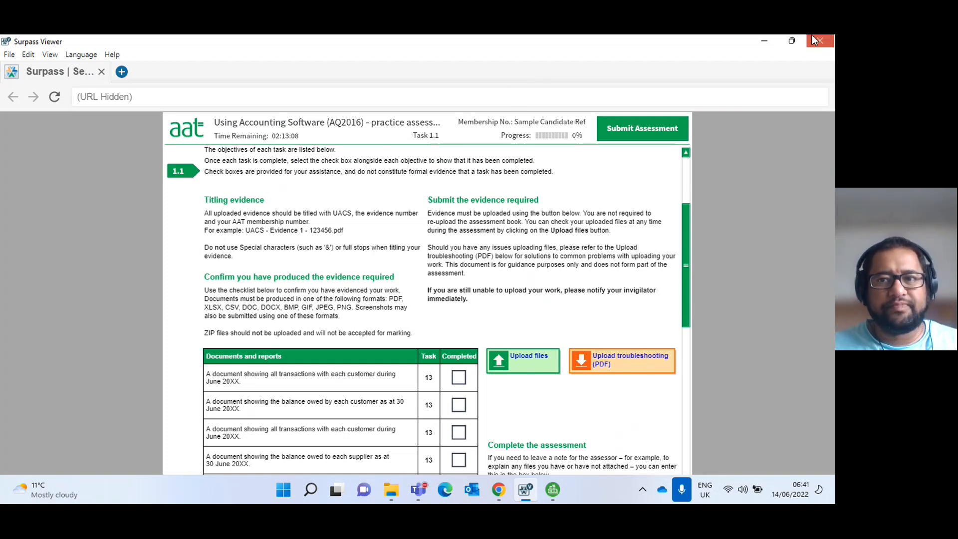
scroll(314, 282, "up", 3)
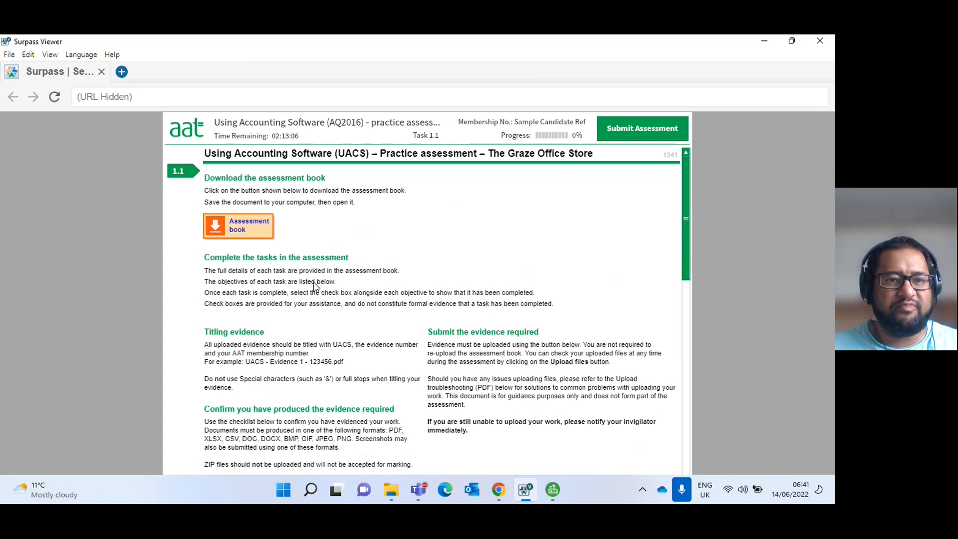
left_click(242, 235)
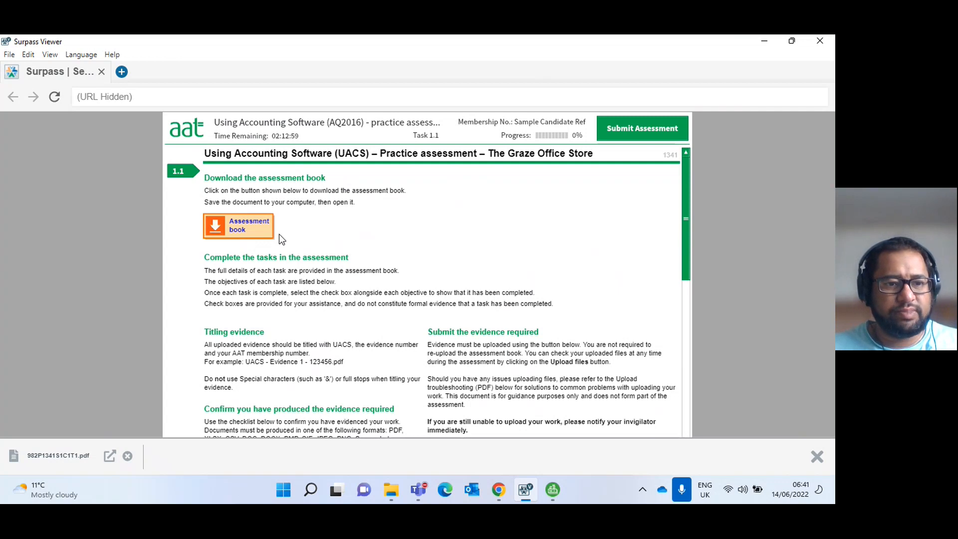
left_click(110, 455)
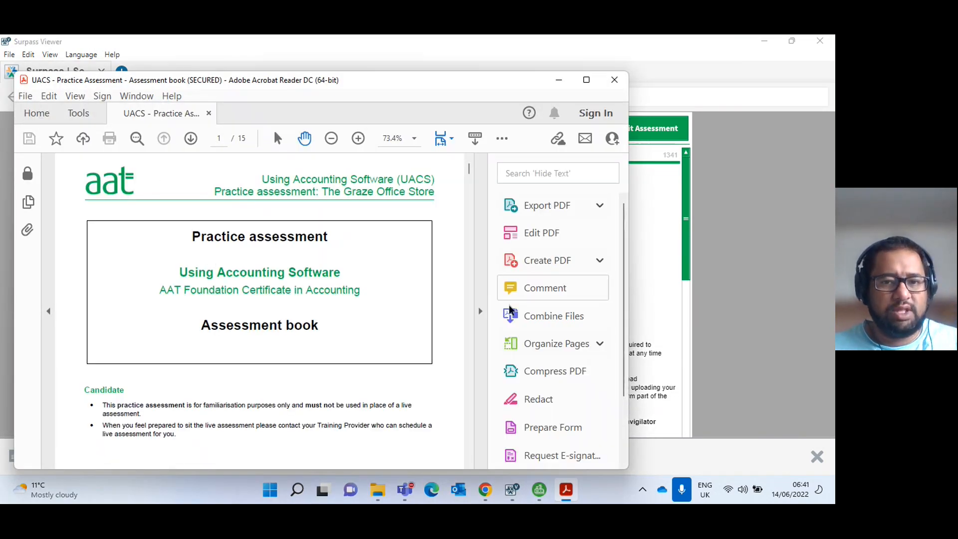
Minimise Surpass Viewer, zoom the assessment book out to 66.7%, and arrange it as a narrow window beside Sage 50 Accounts.
left_click(729, 216)
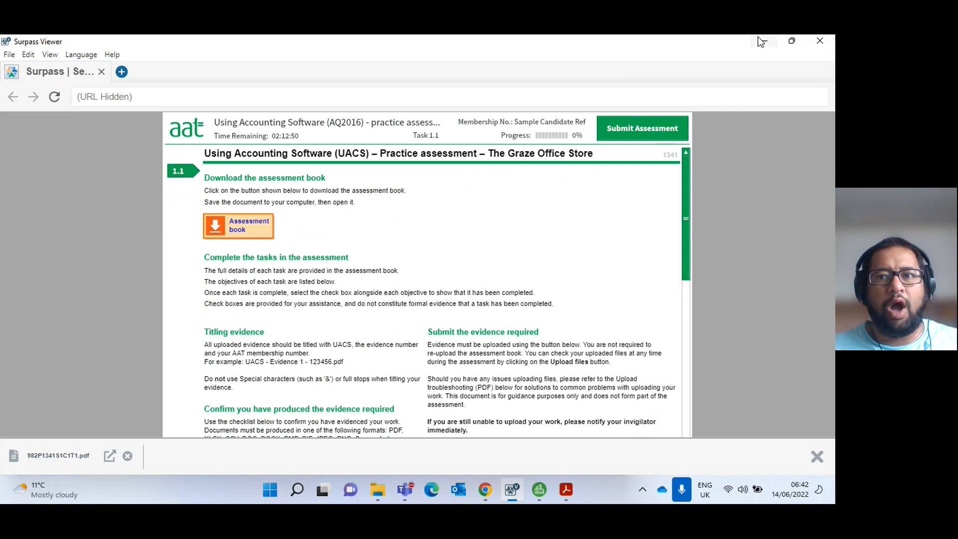
left_click(791, 41)
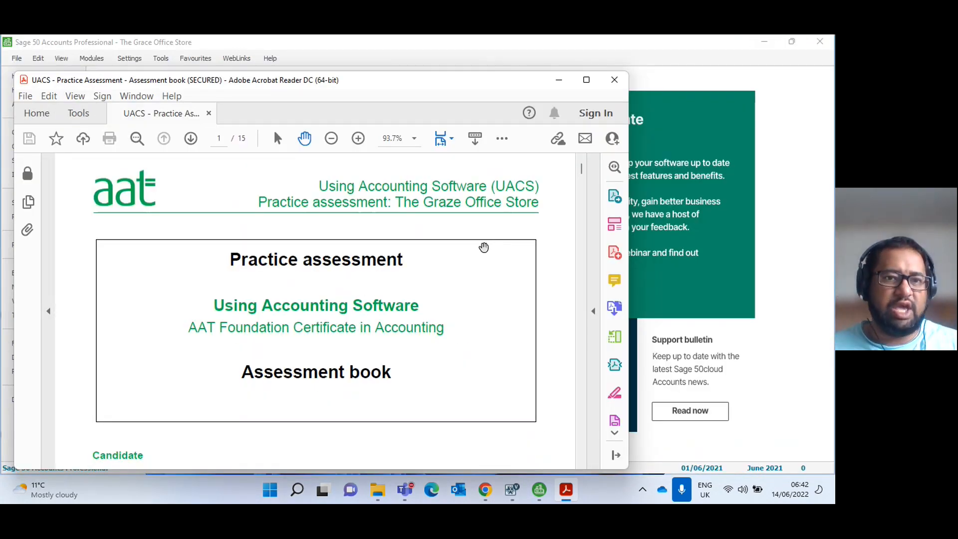
scroll(299, 258, "down", 2)
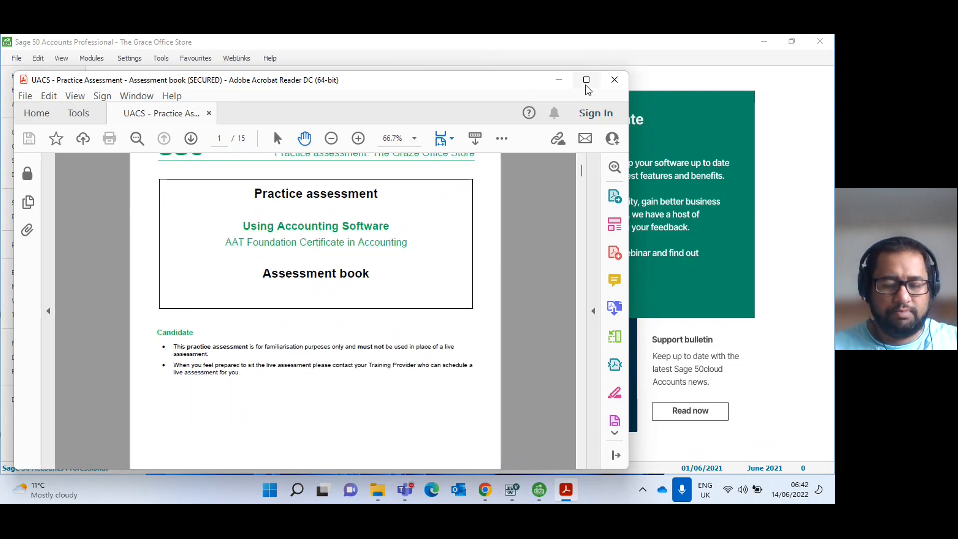
key("super+Left")
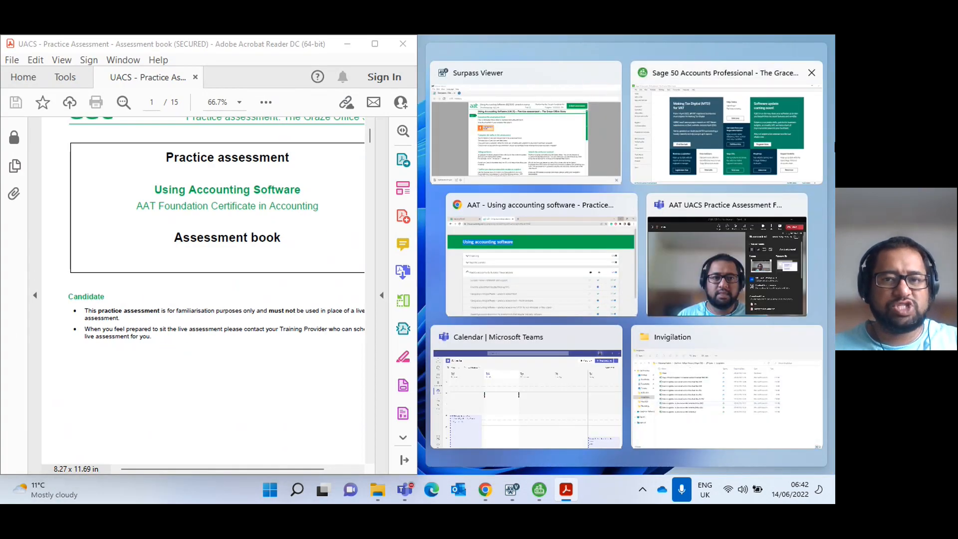
left_click(718, 125)
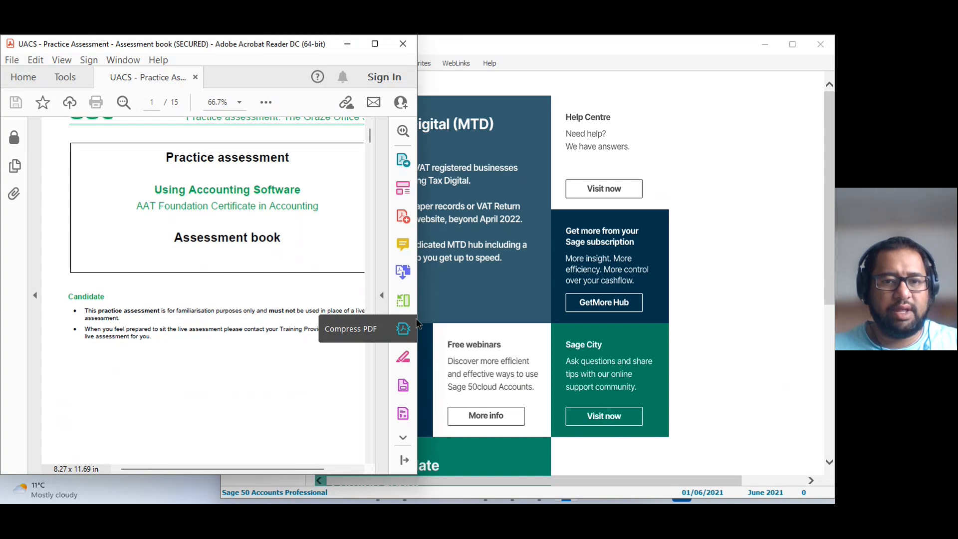
left_click_drag(417, 312, 345, 311)
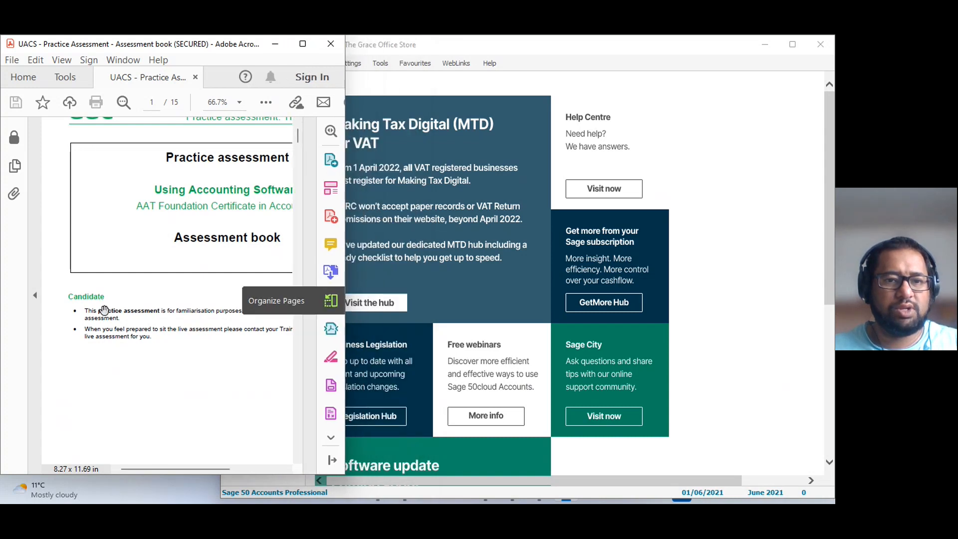
left_click(326, 45)
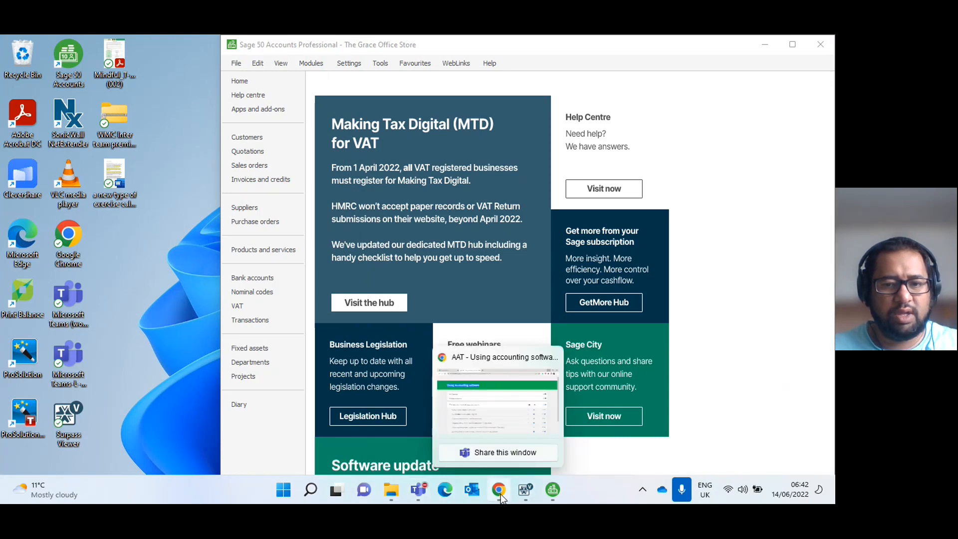
left_click(381, 485)
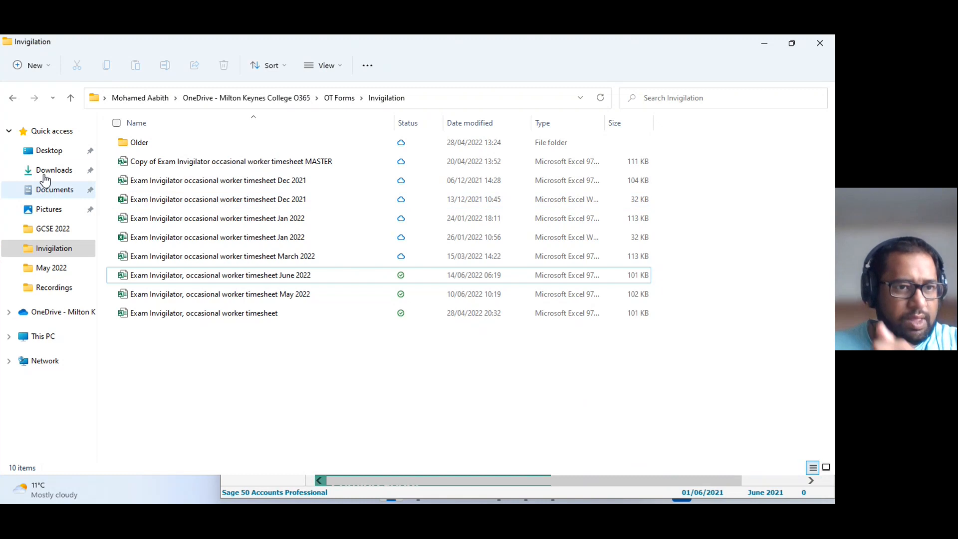
left_click(59, 132)
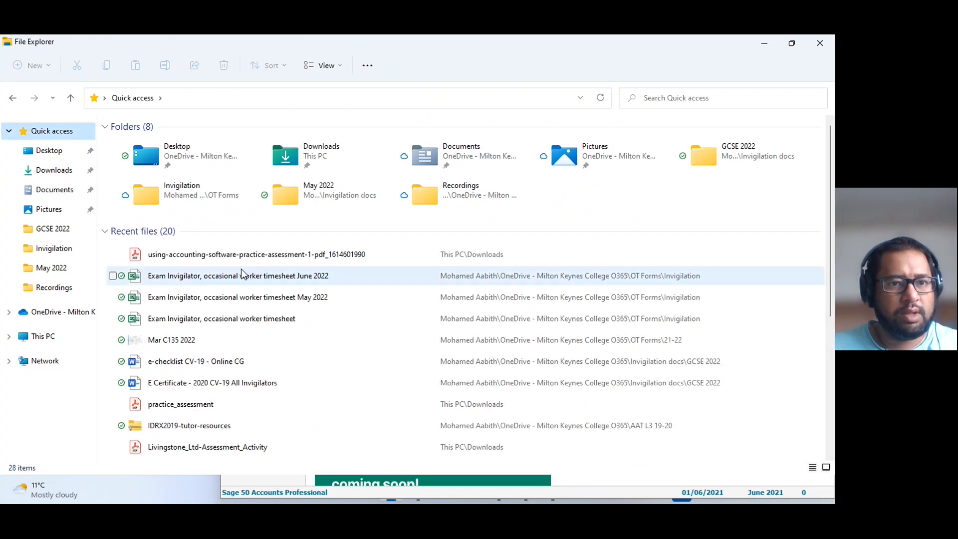
double_click(247, 257)
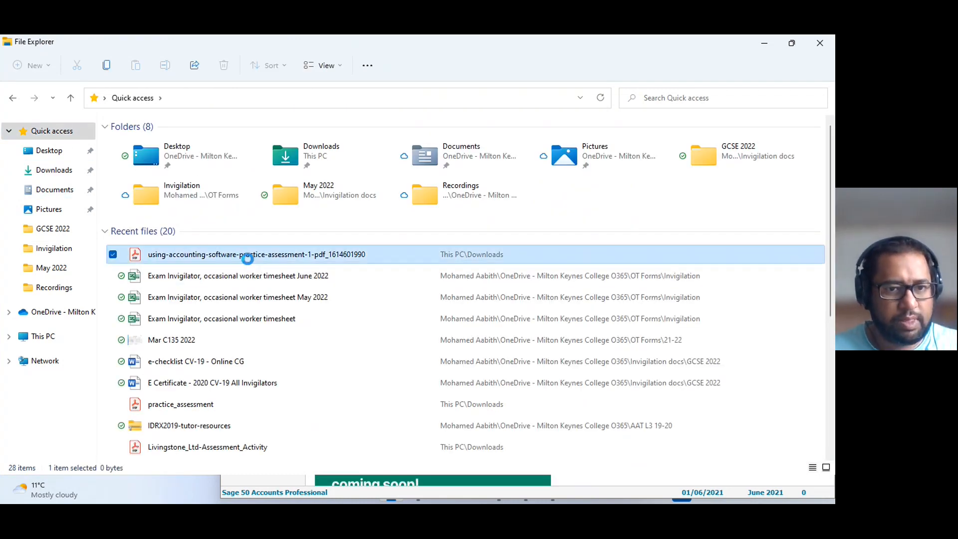
right_click(247, 259)
mouse_move(319, 320)
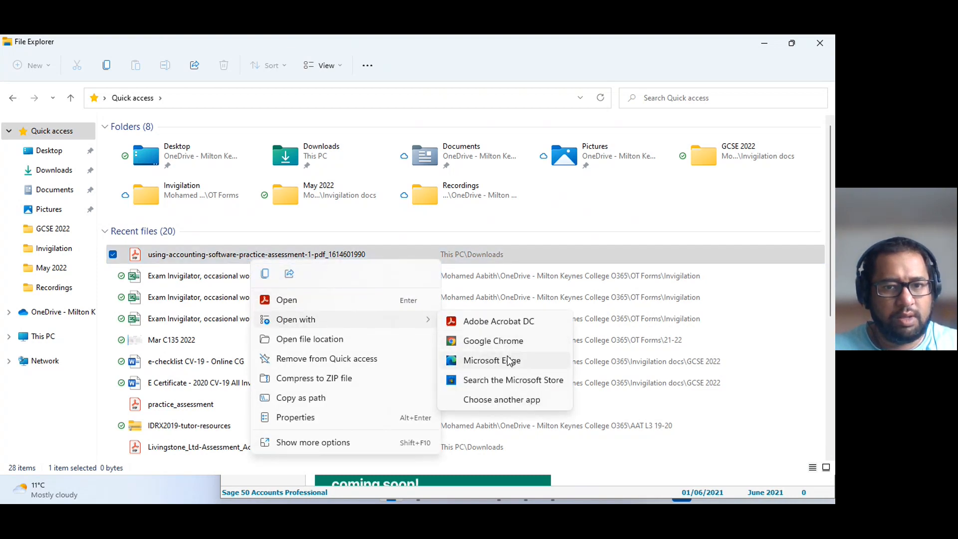
left_click(509, 364)
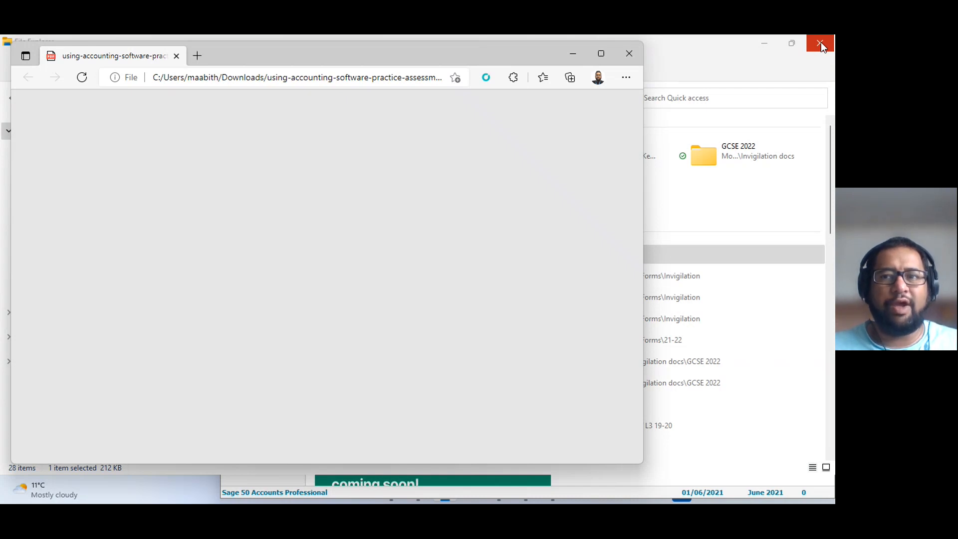
left_click(820, 44)
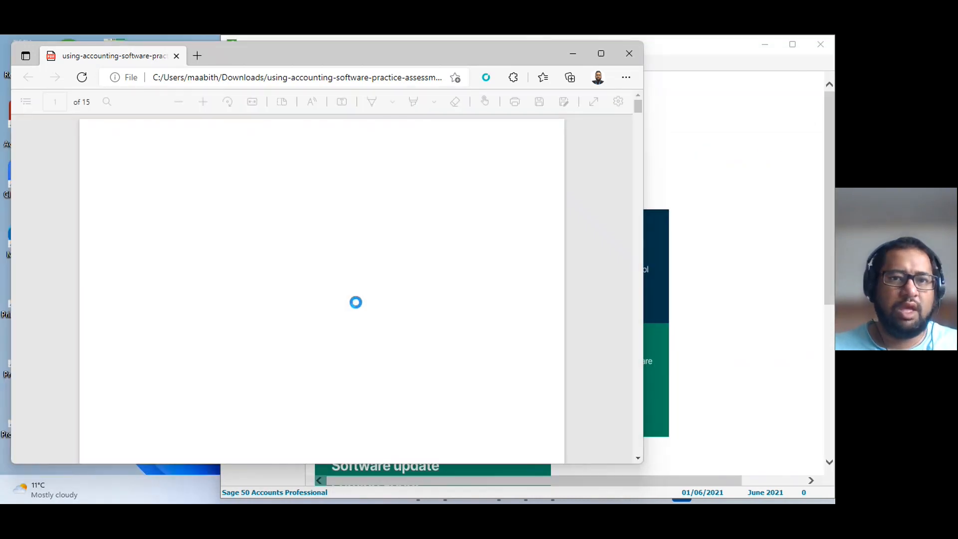
Arrange the zoomed-out Edge assessment book as a narrow window beside Sage 50 Accounts, centre its page, and bring Sage to the front.
scroll(355, 303, "down", 2, "ctrl")
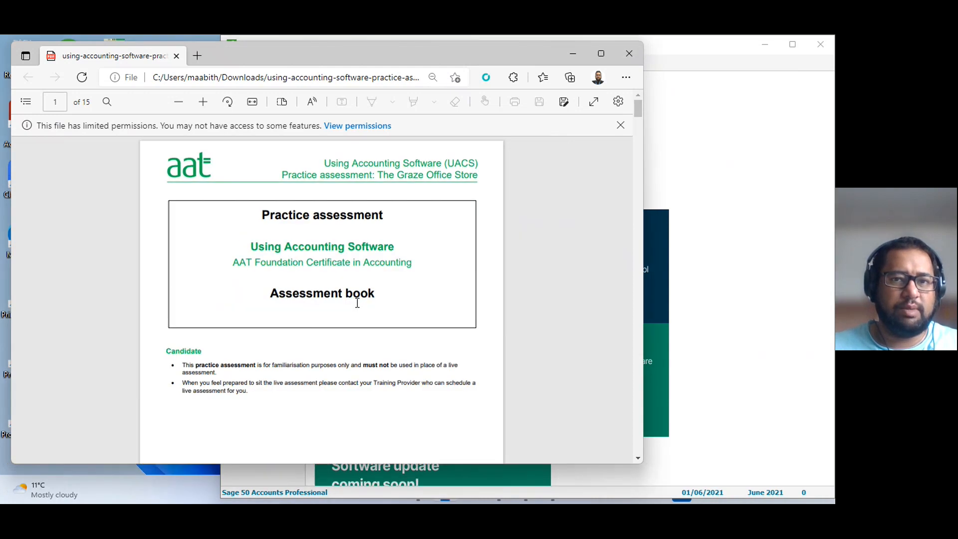
key("super+Left")
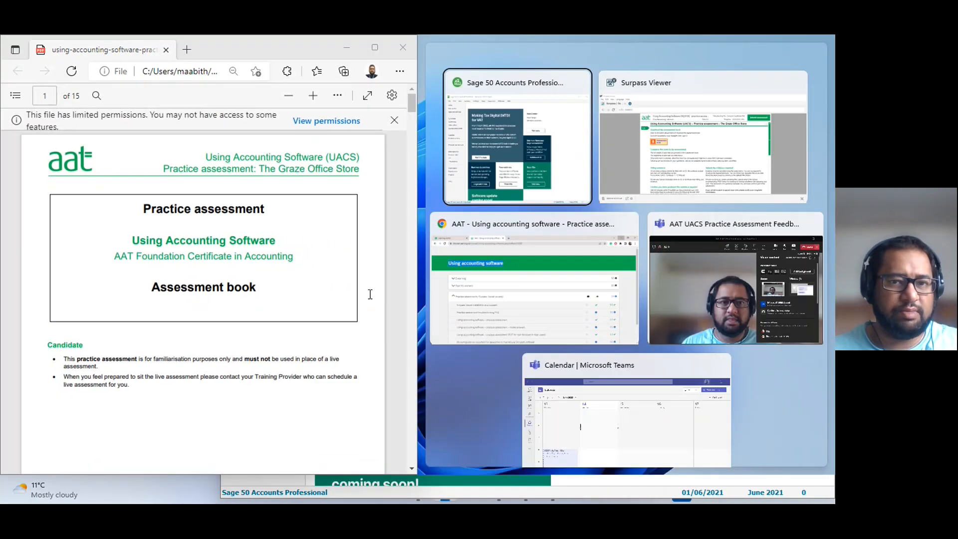
left_click(520, 160)
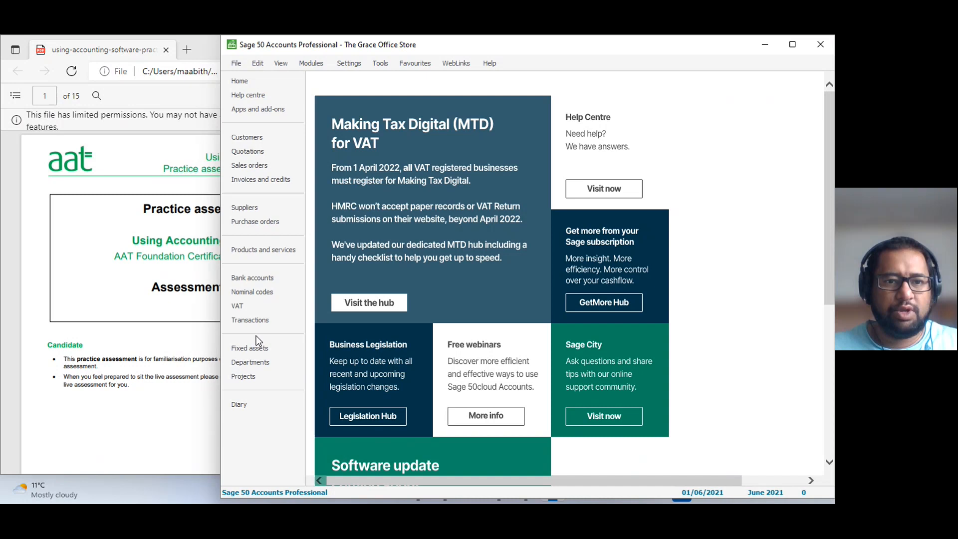
left_click(132, 332)
left_click_drag(418, 328, 334, 327)
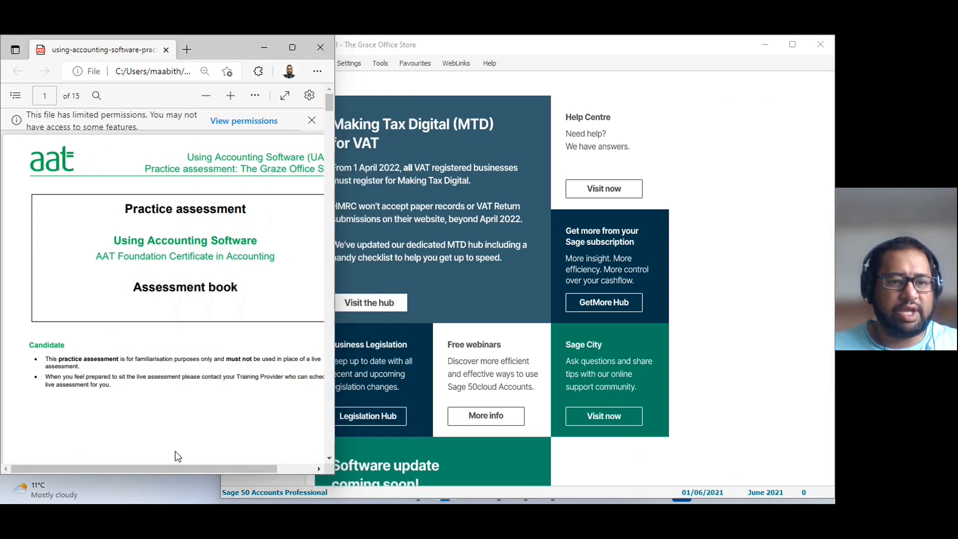
left_click_drag(186, 468, 202, 465)
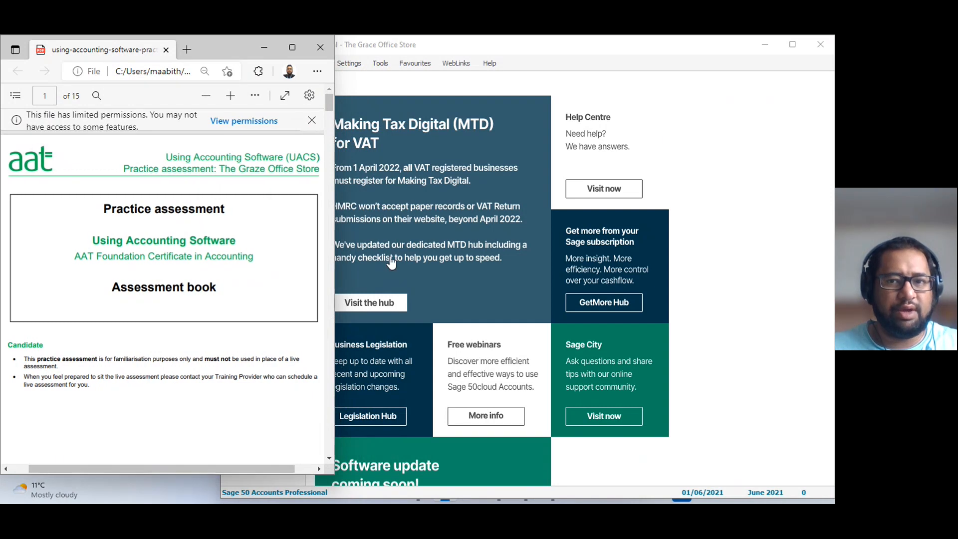
left_click(392, 263)
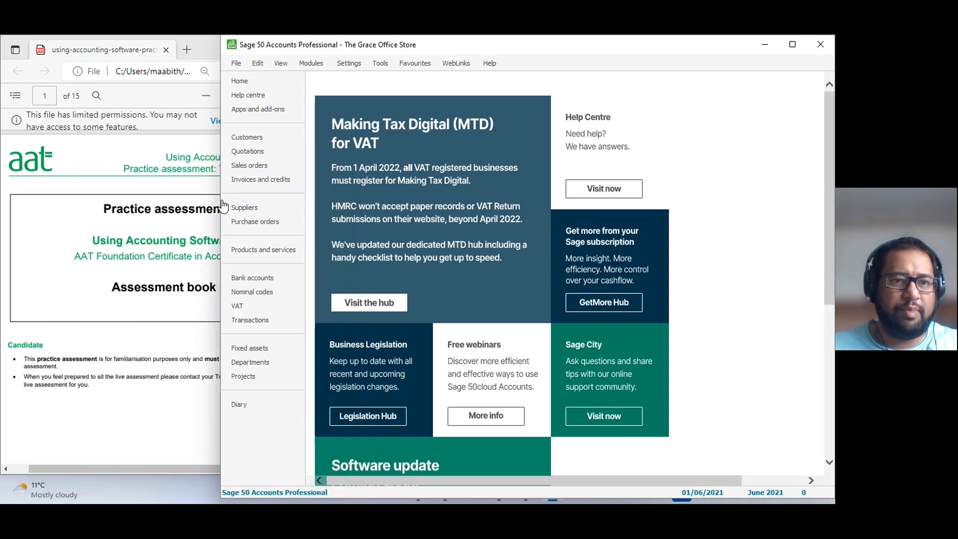
Close the stray Sage help web page and move the Sage window further off the assessment book so its page shows.
left_click(621, 104)
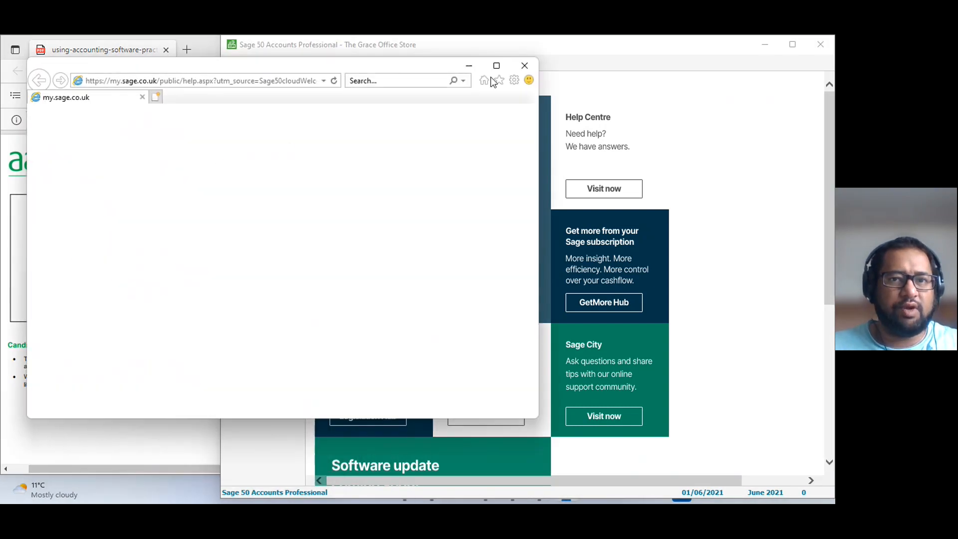
left_click(524, 66)
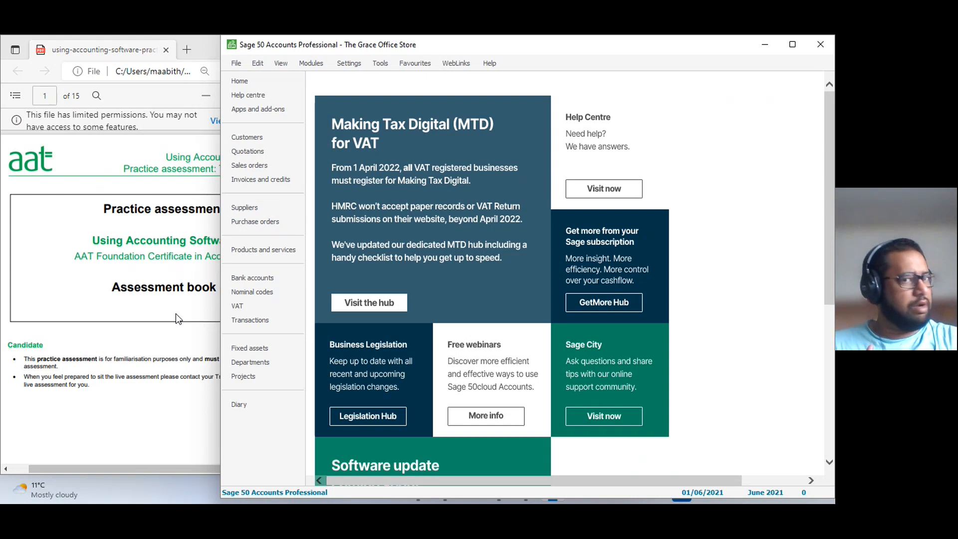
left_click_drag(566, 47, 652, 47)
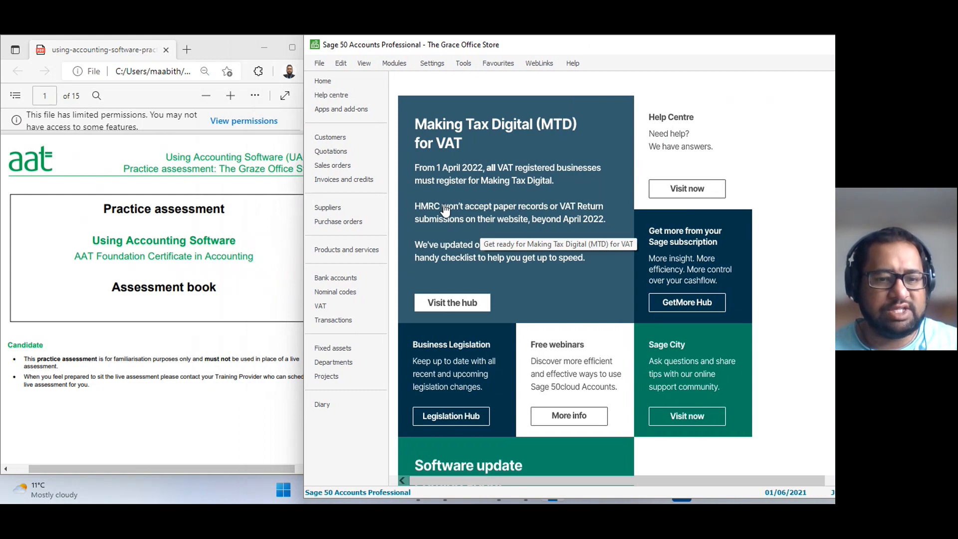
Read the assessment information, business details, sales types, stock categories and setup instructions on pages 2 and 3 of the assessment book.
left_click(204, 395)
scroll(190, 397, "down", 10)
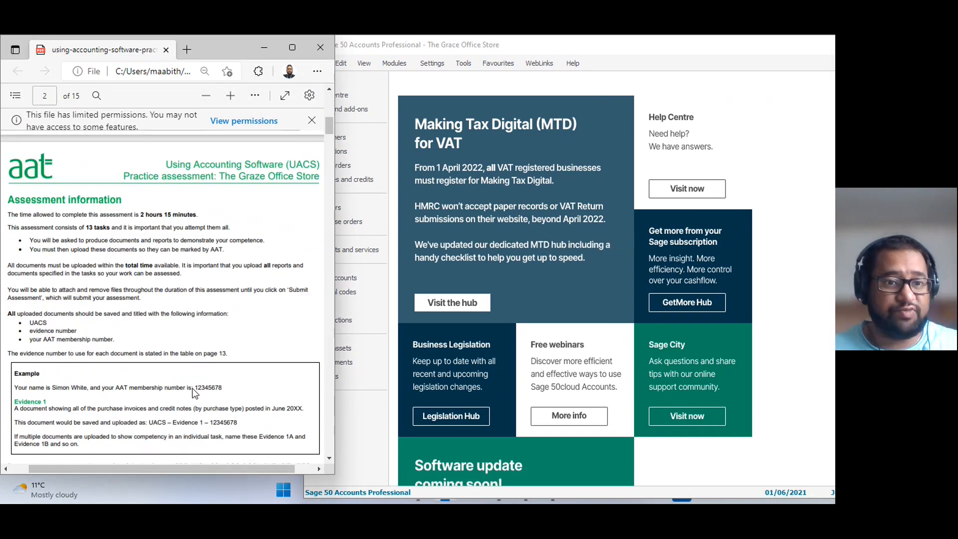
scroll(192, 388, "down", 2)
scroll(192, 388, "up", 3)
scroll(192, 388, "down", 3)
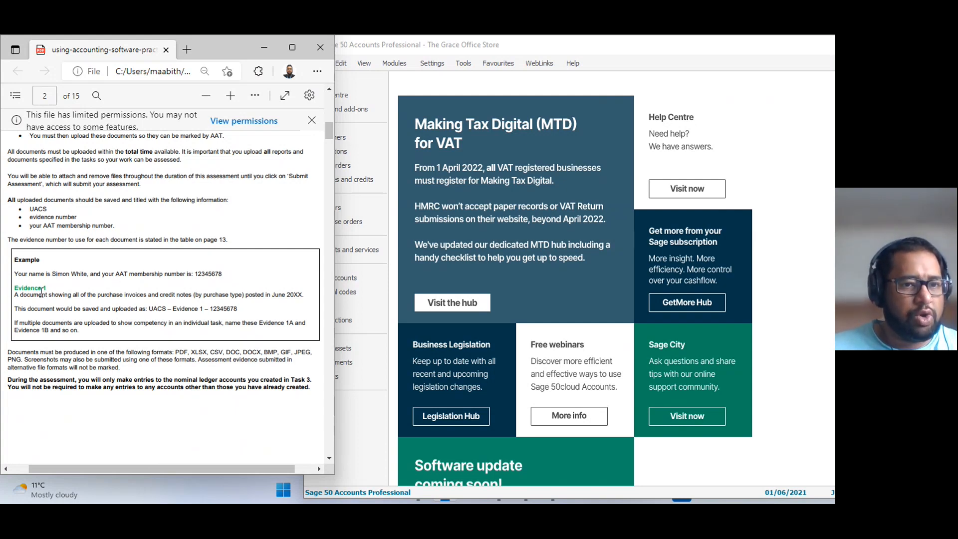
scroll(172, 338, "down", 10)
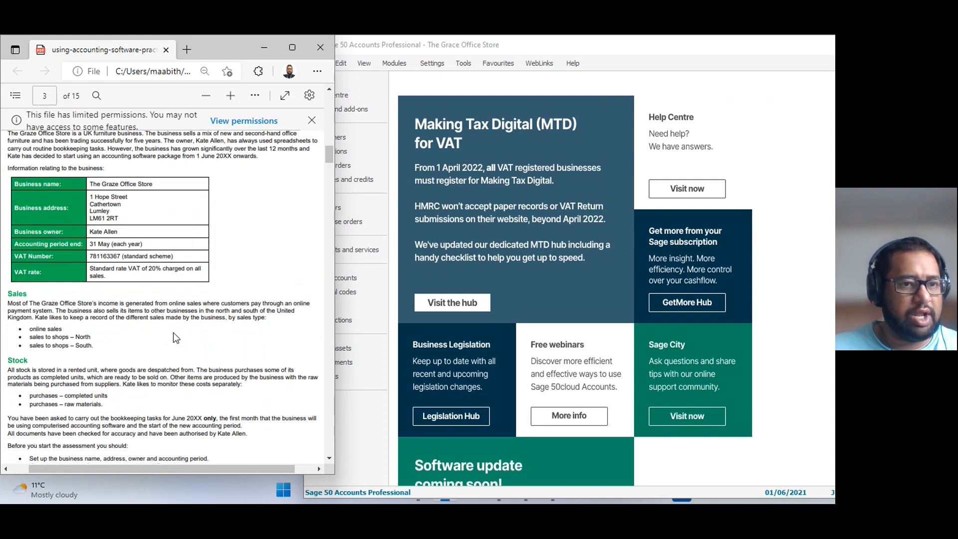
scroll(74, 288, "up", 5)
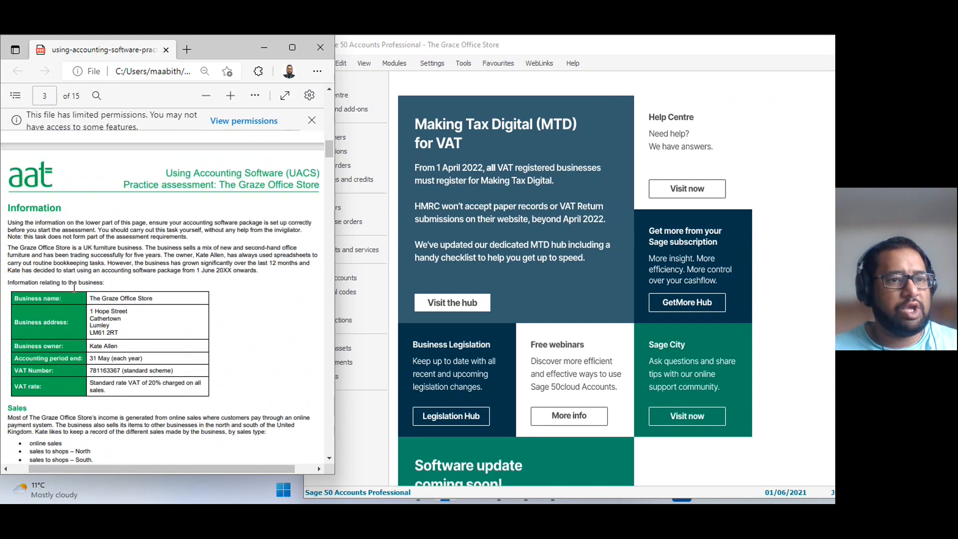
scroll(50, 292, "down", 4)
scroll(30, 294, "up", 4)
scroll(21, 296, "down", 4)
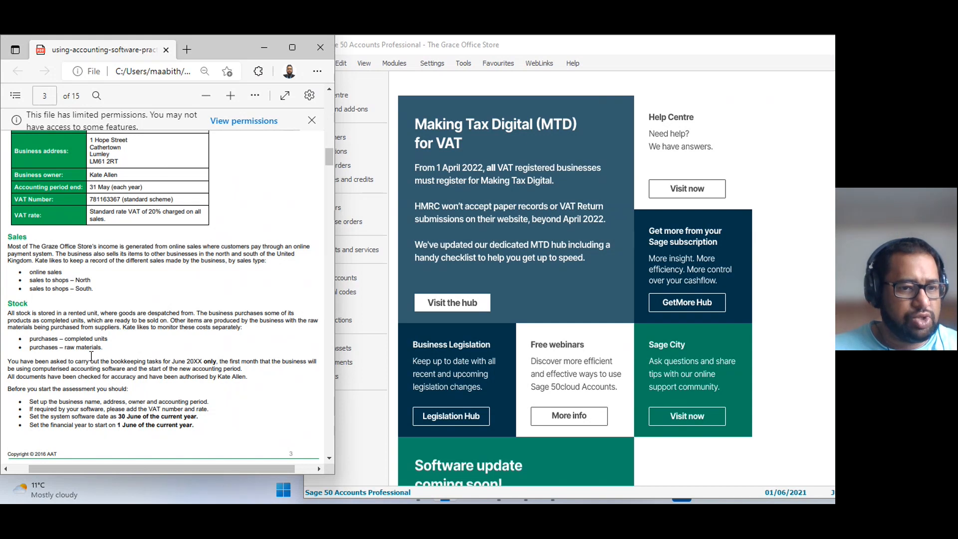
scroll(112, 372, "up", 5)
scroll(112, 371, "down", 5)
scroll(112, 372, "up", 1)
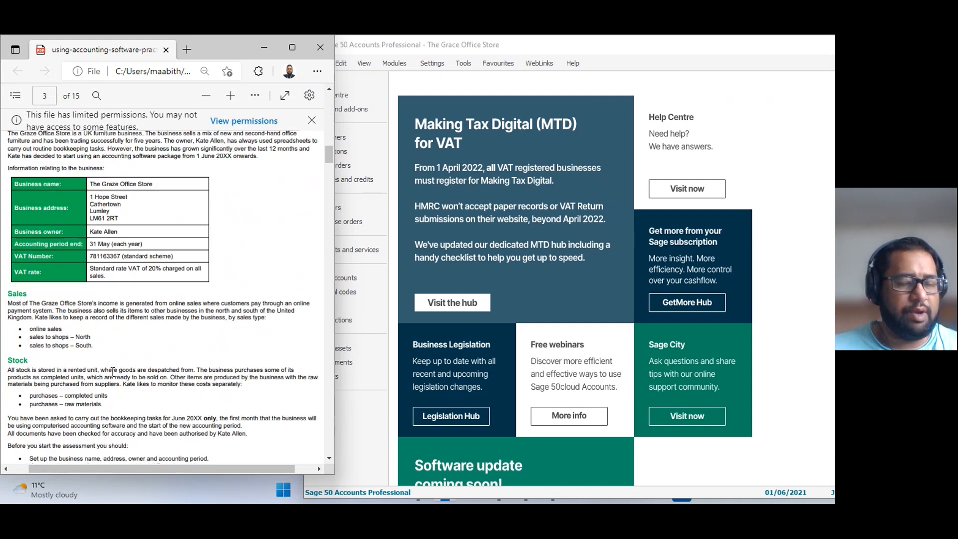
Switch to Sage 50 Accounts, open the nominal codes list, and shift the window to show more of its columns.
left_click(424, 85)
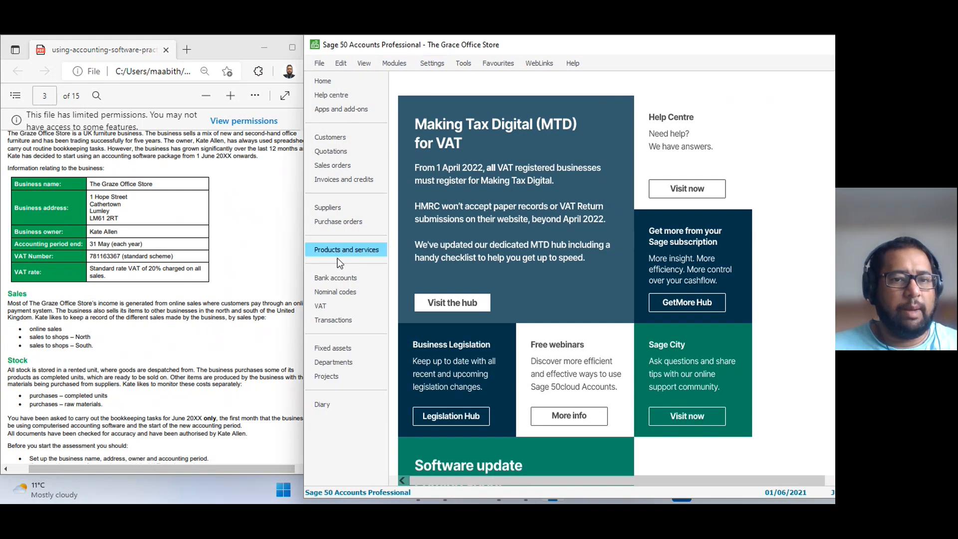
left_click(345, 289)
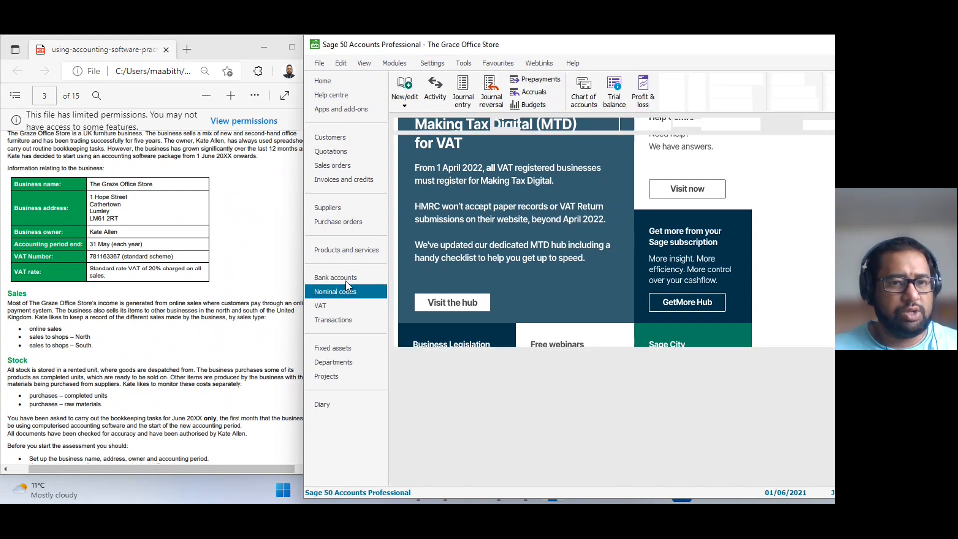
left_click_drag(734, 44, 694, 49)
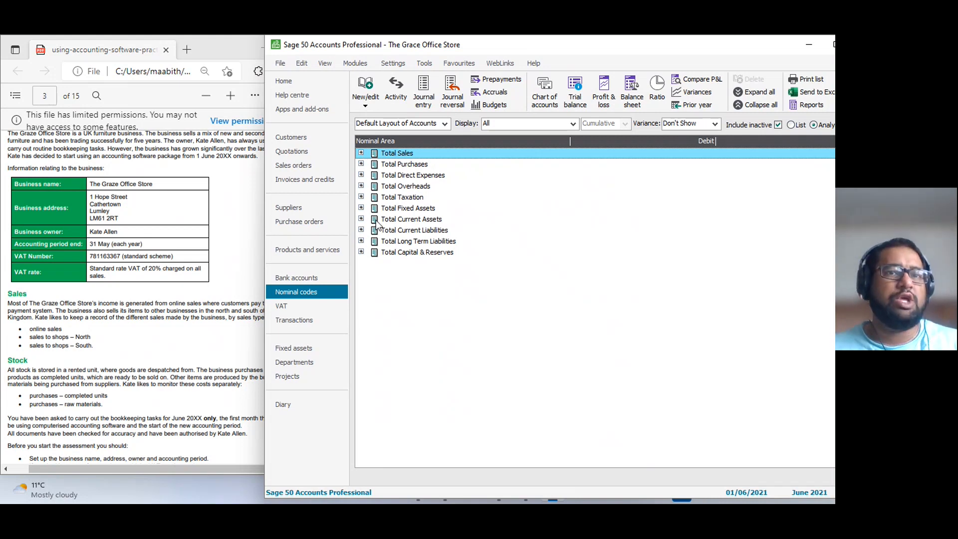
Expand Total Sales and its Product Sales group in the nominal codes list.
double_click(393, 155)
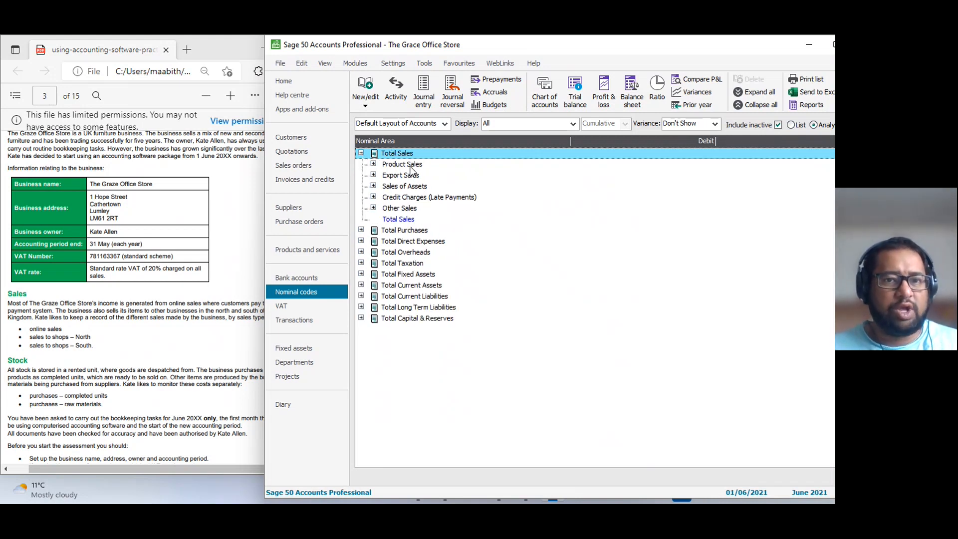
double_click(396, 155)
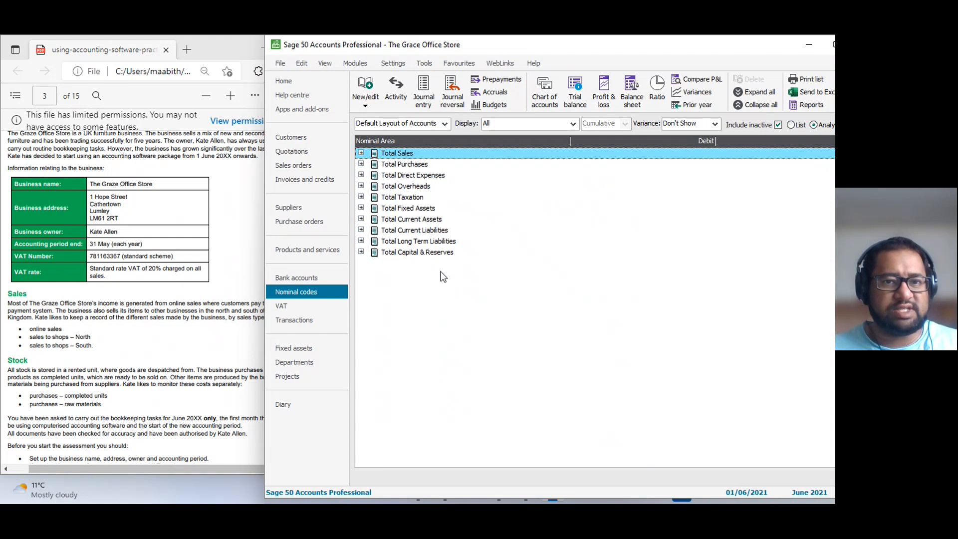
double_click(404, 155)
left_click(375, 166)
left_click(374, 165)
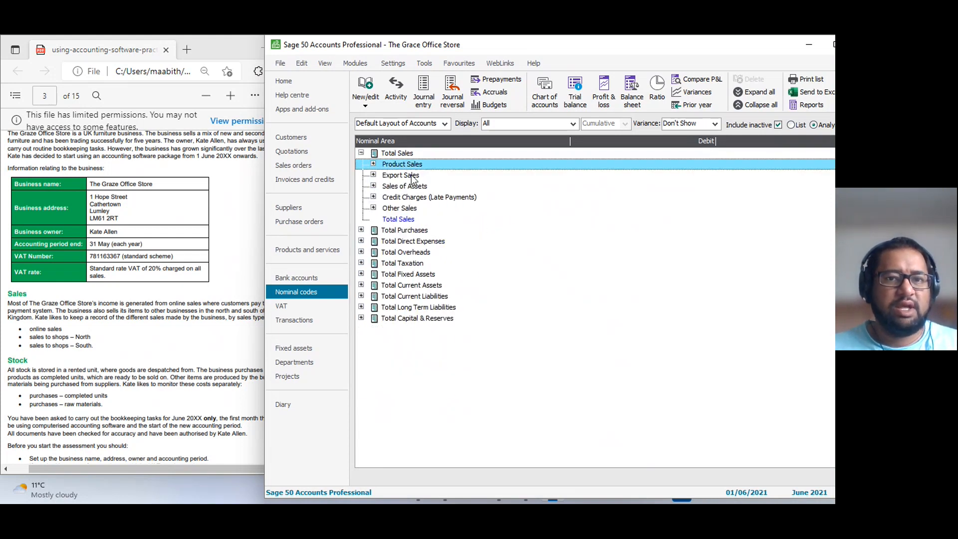
left_click(374, 164)
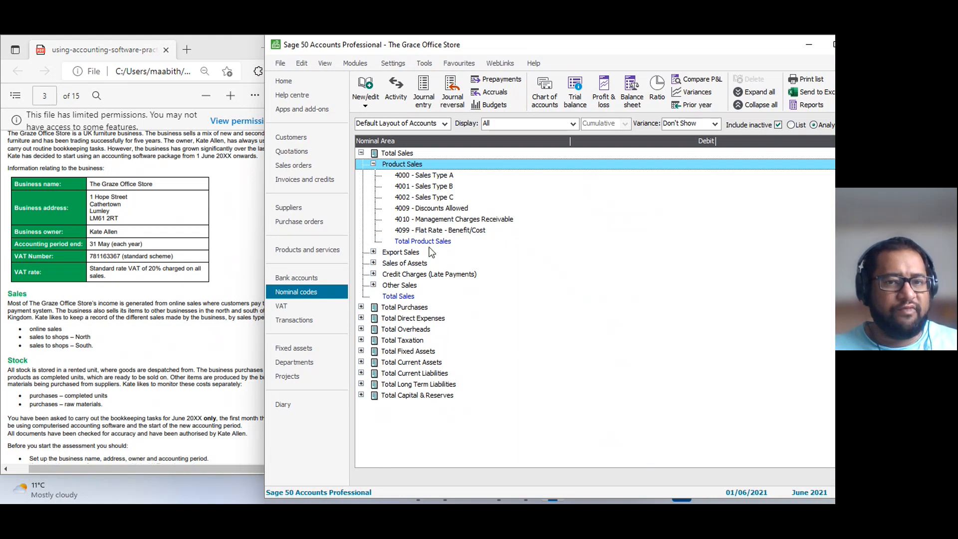
Rename nominal account 4000 as Online Sales, save the record, and close it.
left_click(433, 177)
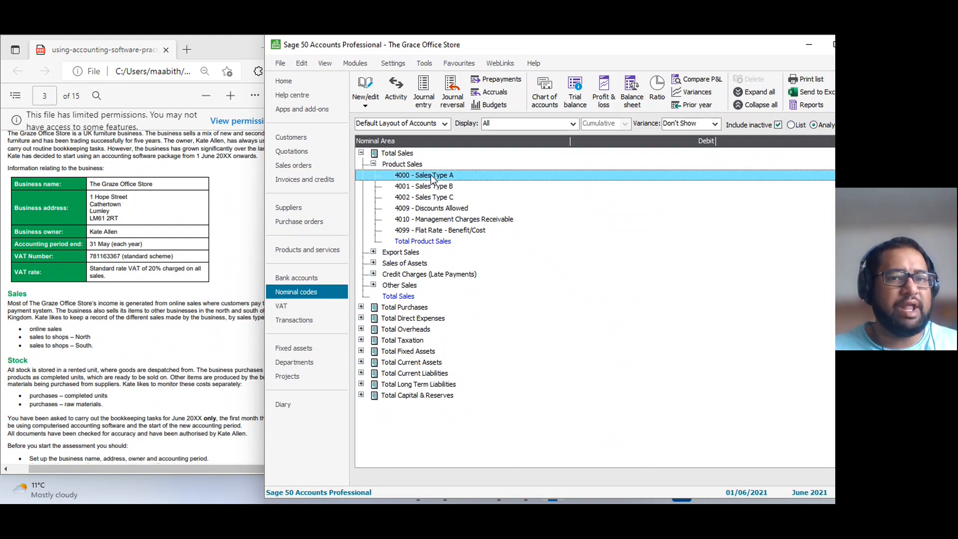
left_click(439, 199)
left_click(441, 179)
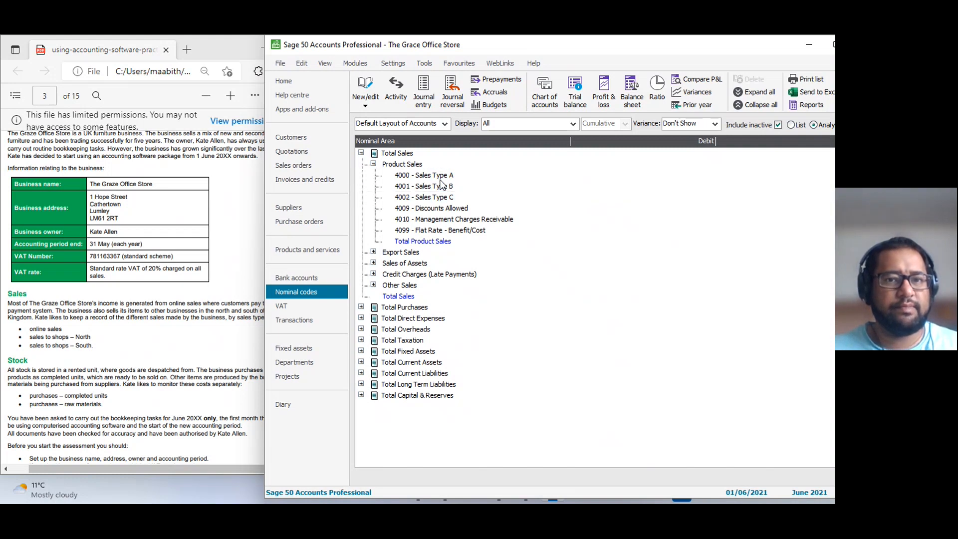
left_click(371, 89)
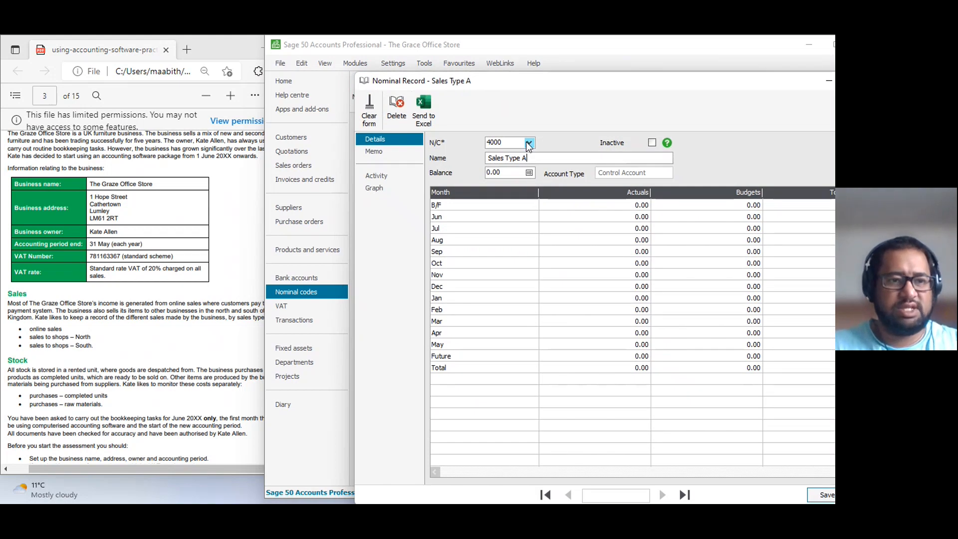
key("BackSpace")
key("BackSpace")
key("BackSpace")
key("BackSpace")
key("BackSpace")
key("BackSpace")
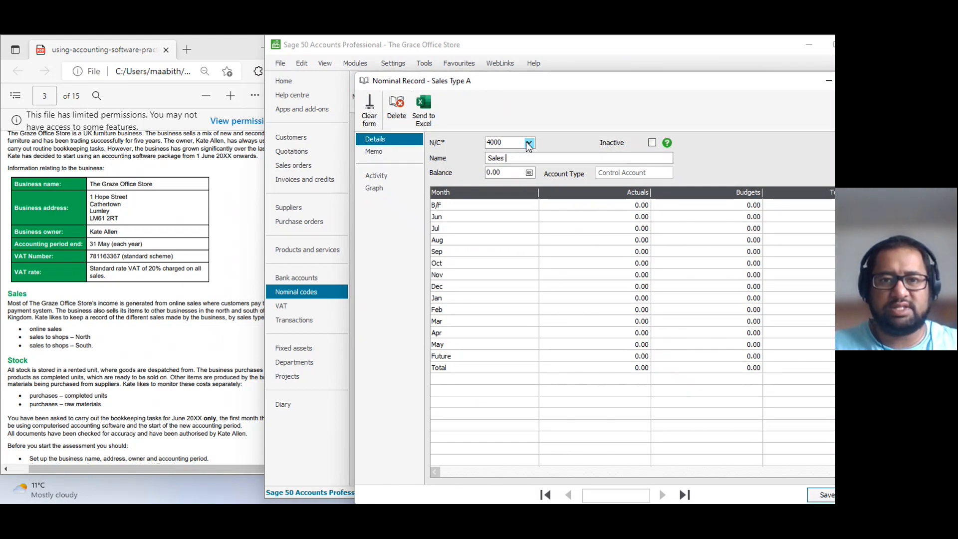
type("Online")
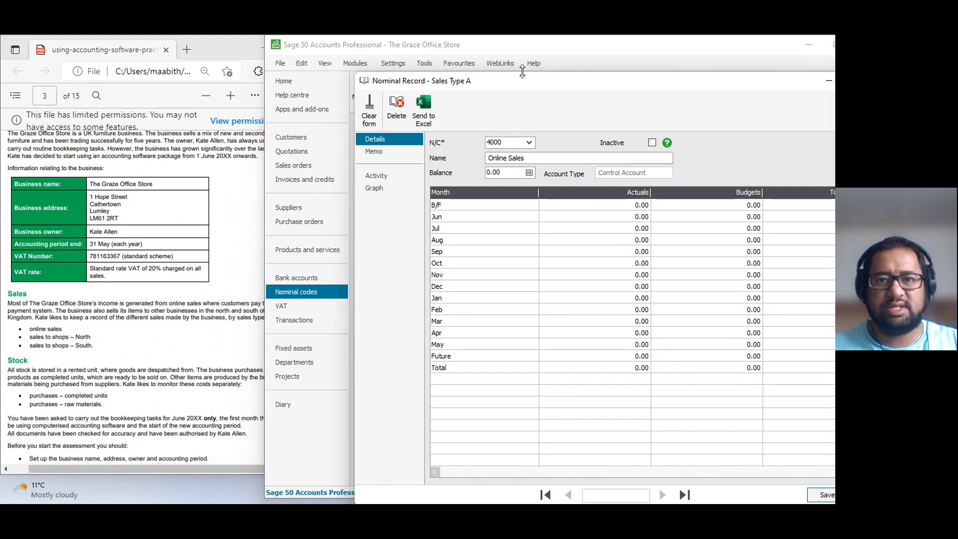
left_click_drag(537, 81, 437, 60)
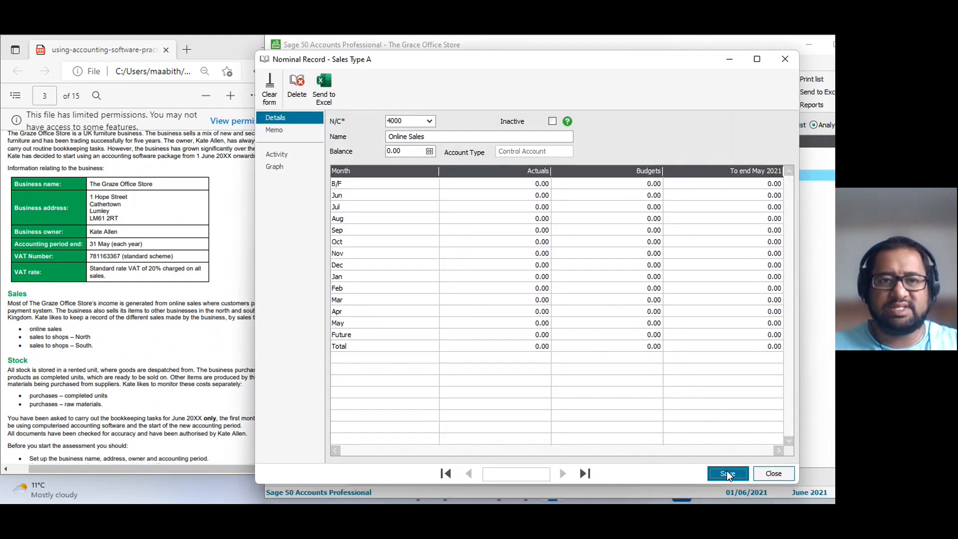
left_click(726, 472)
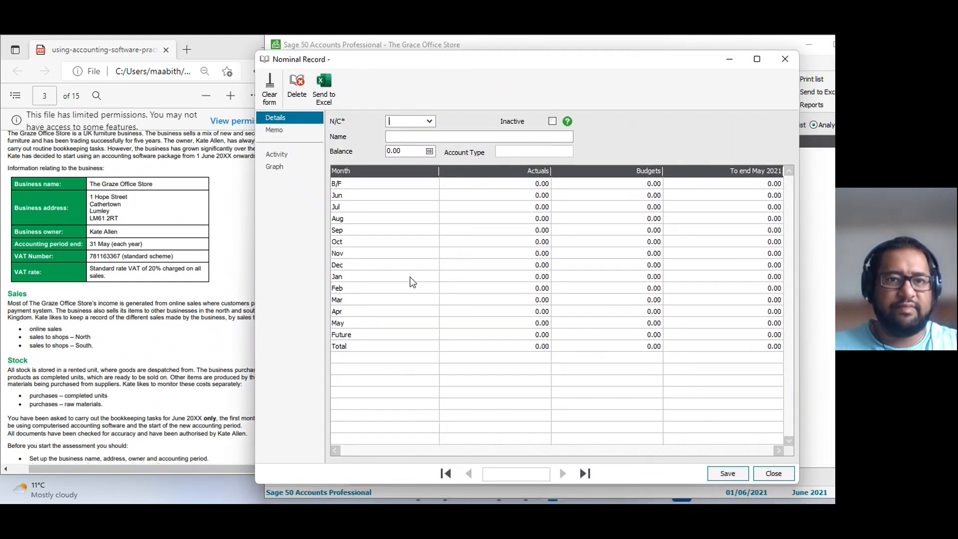
left_click(784, 60)
Expand Product Sales again, rename nominal account 4001 as Sales to shops North, and save the record.
double_click(363, 153)
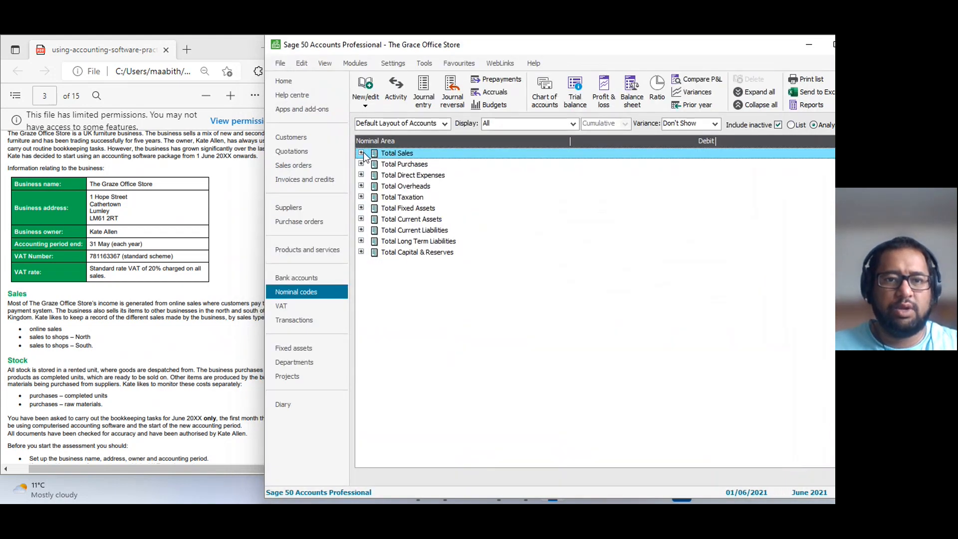
left_click(363, 154)
left_click(374, 165)
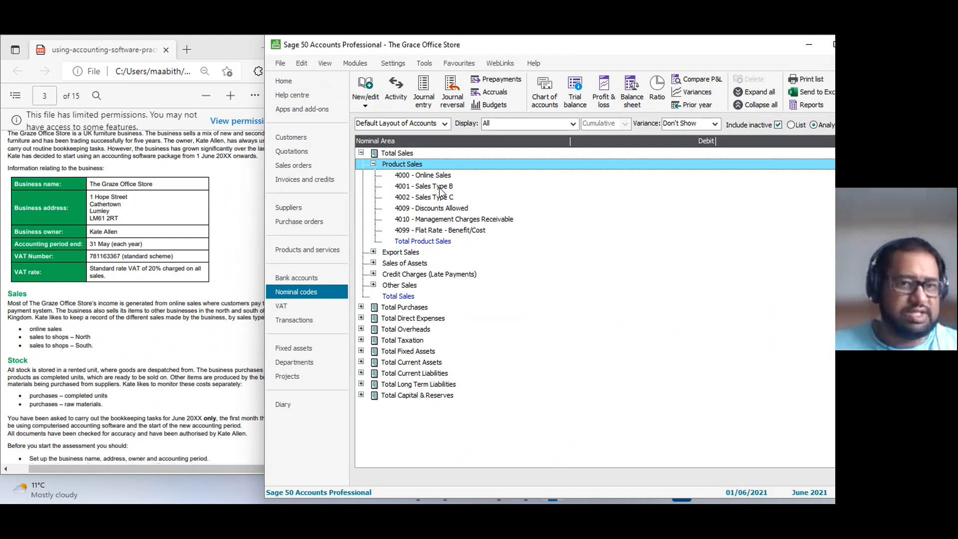
left_click(438, 186)
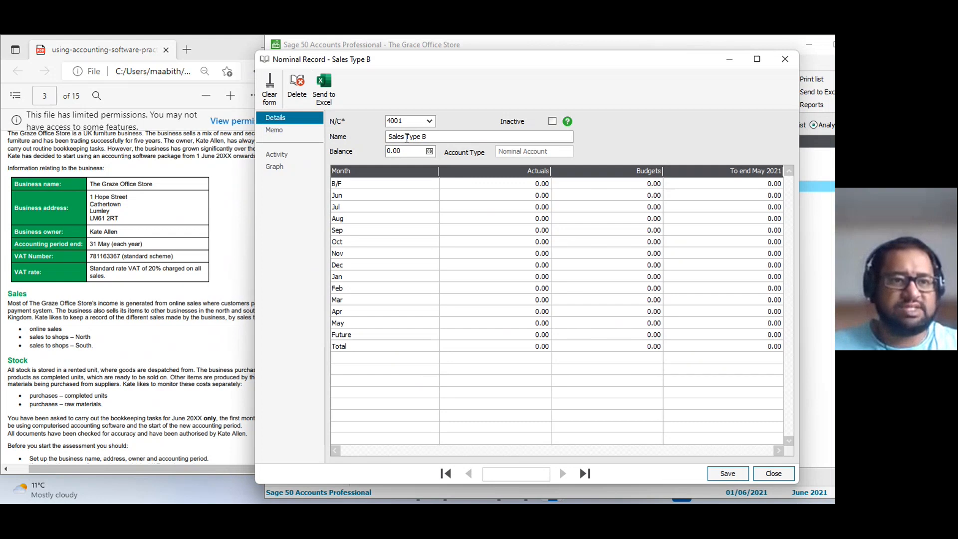
left_click_drag(405, 137, 552, 133)
type("to shops North")
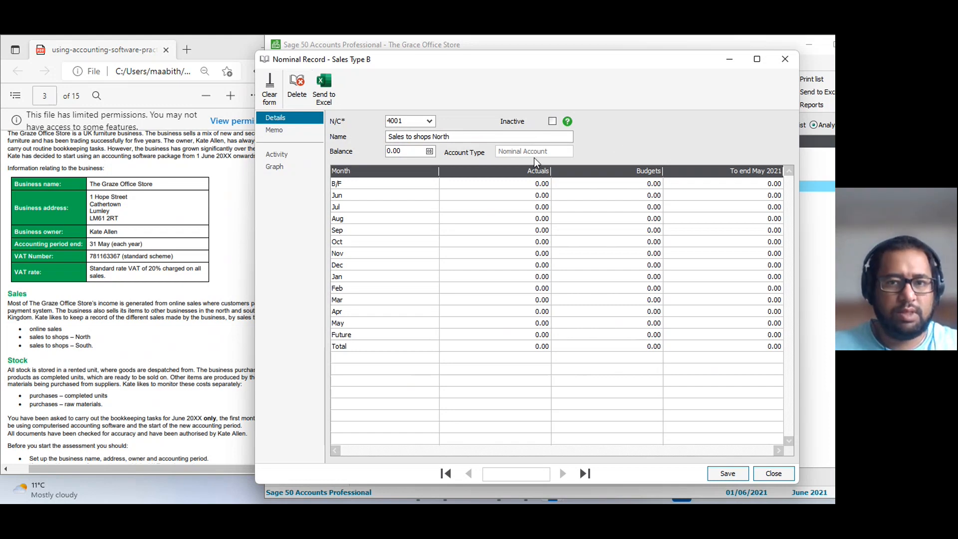
left_click(730, 475)
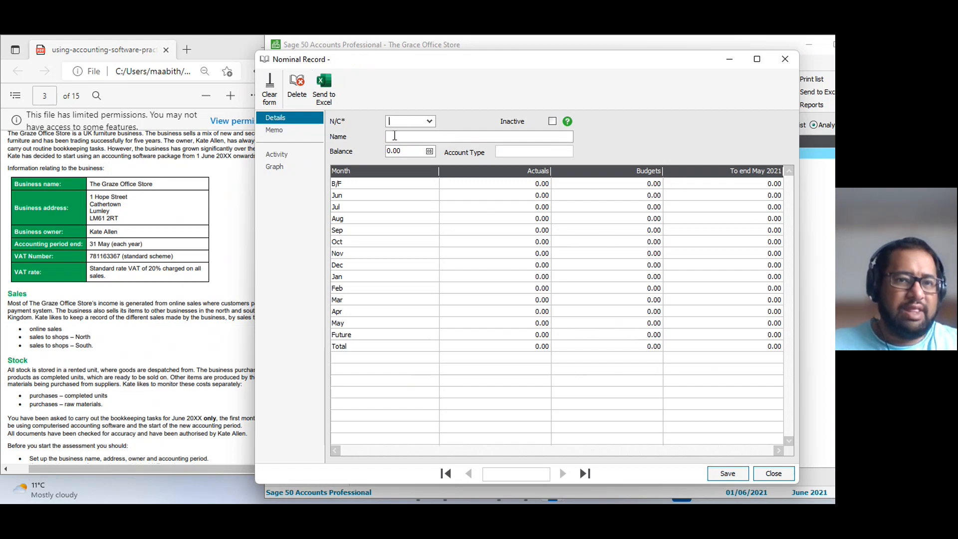
Load nominal code 4002 in the blank record, rename it Sales to shops South, and save it.
type("400")
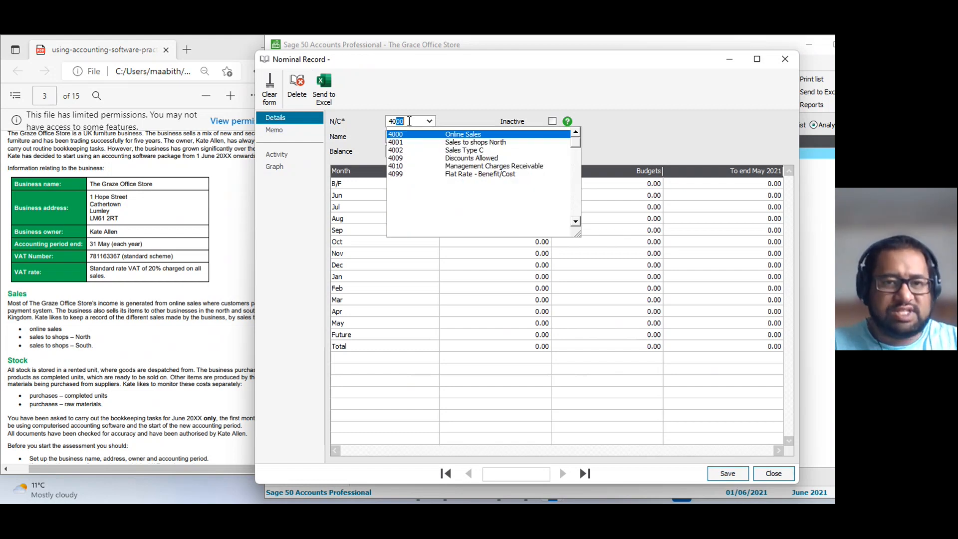
type("2")
key("Tab")
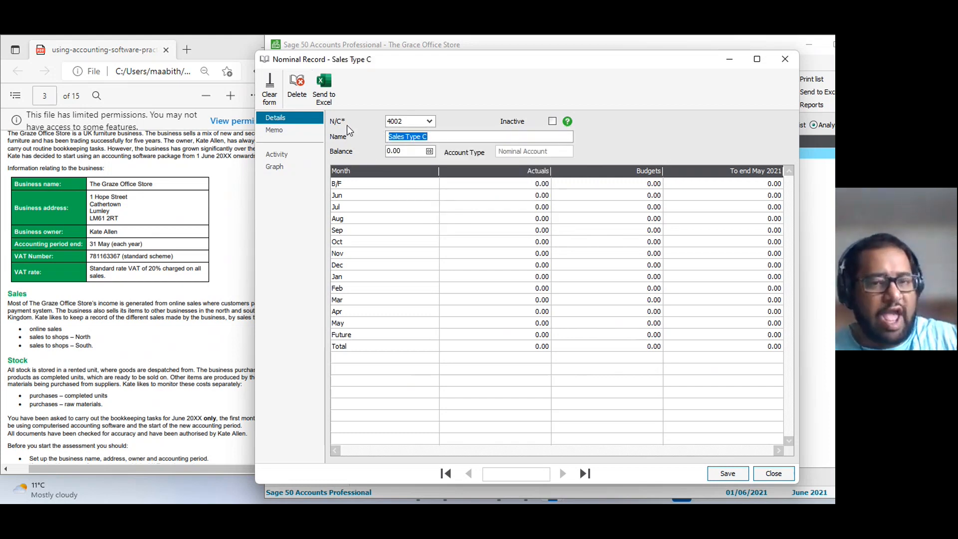
left_click(404, 137)
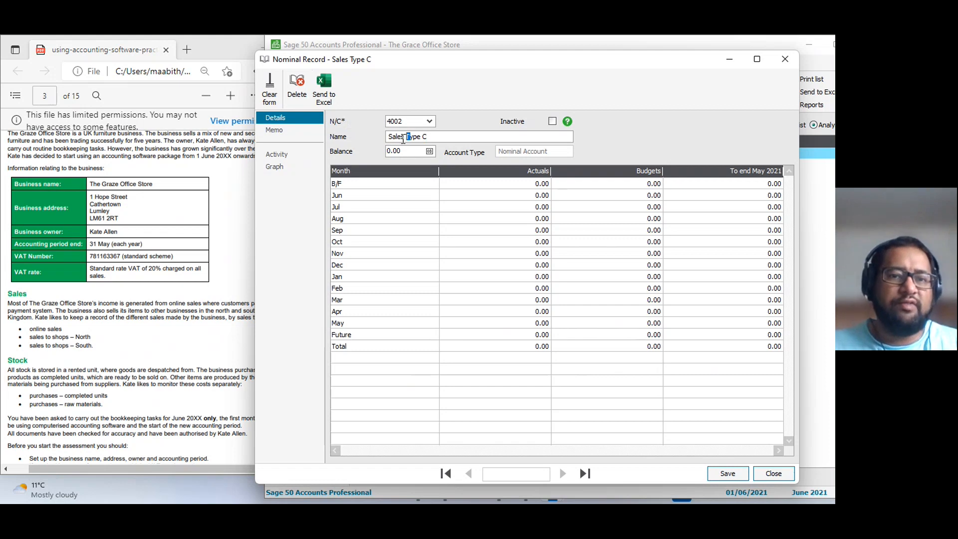
key("shift+End")
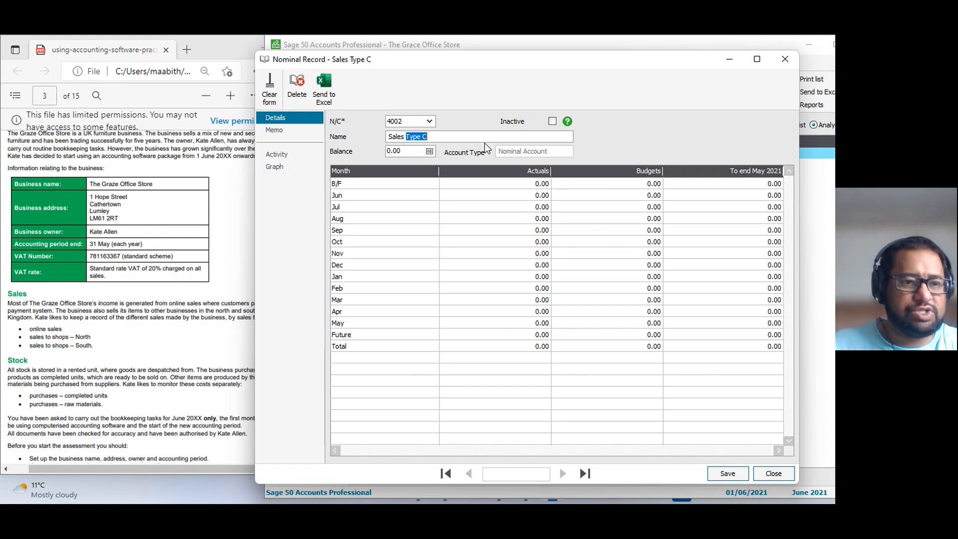
type("to shops ")
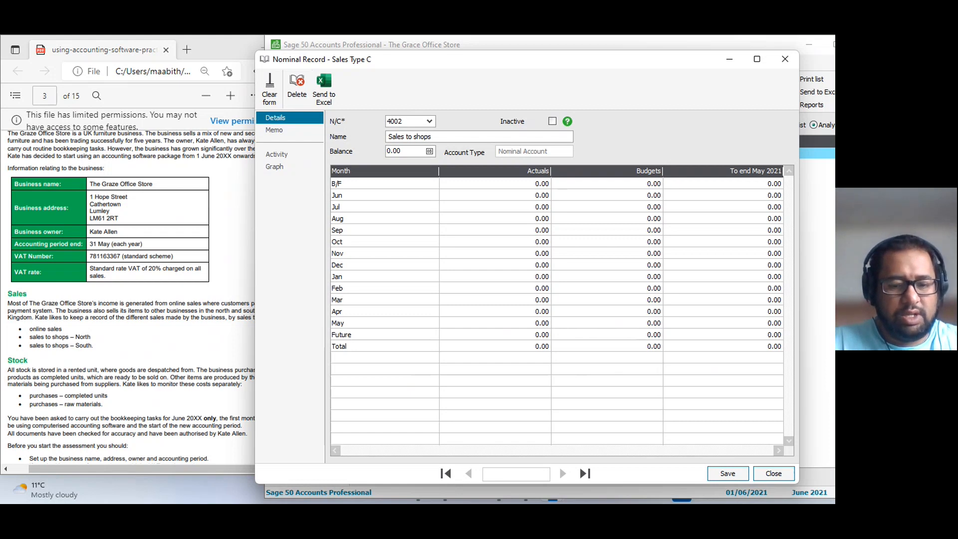
type("South")
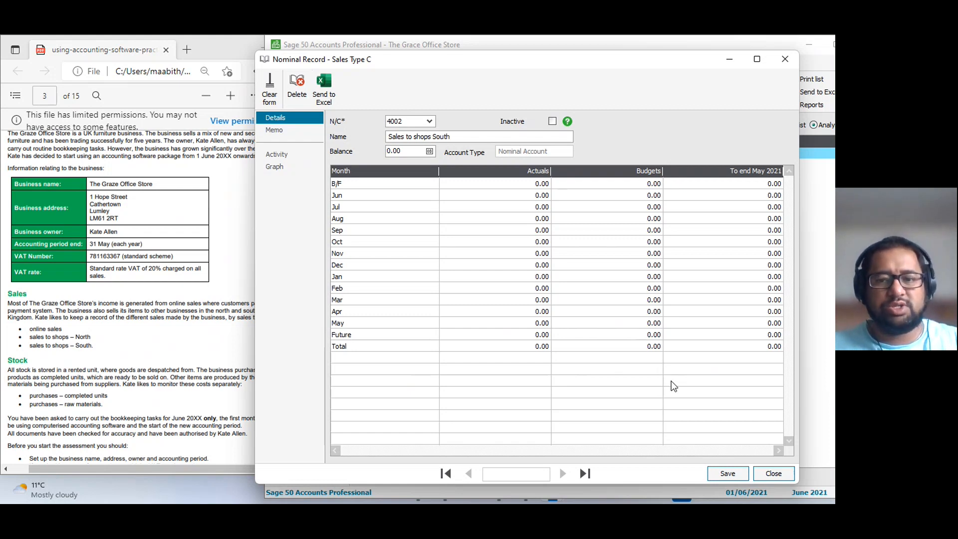
left_click(728, 474)
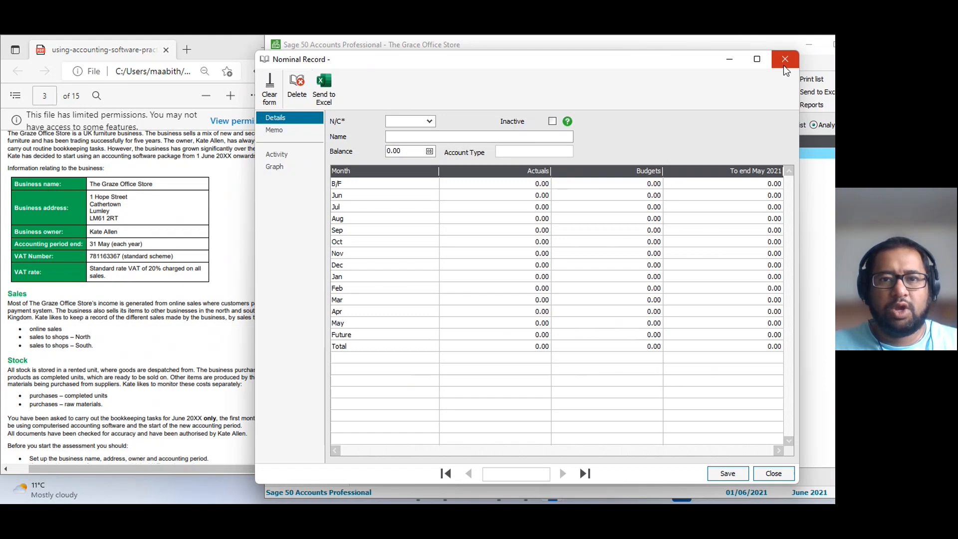
Close the blank nominal record and show the nominal codes as a flat list.
left_click(784, 59)
left_click_drag(629, 56, 509, 57)
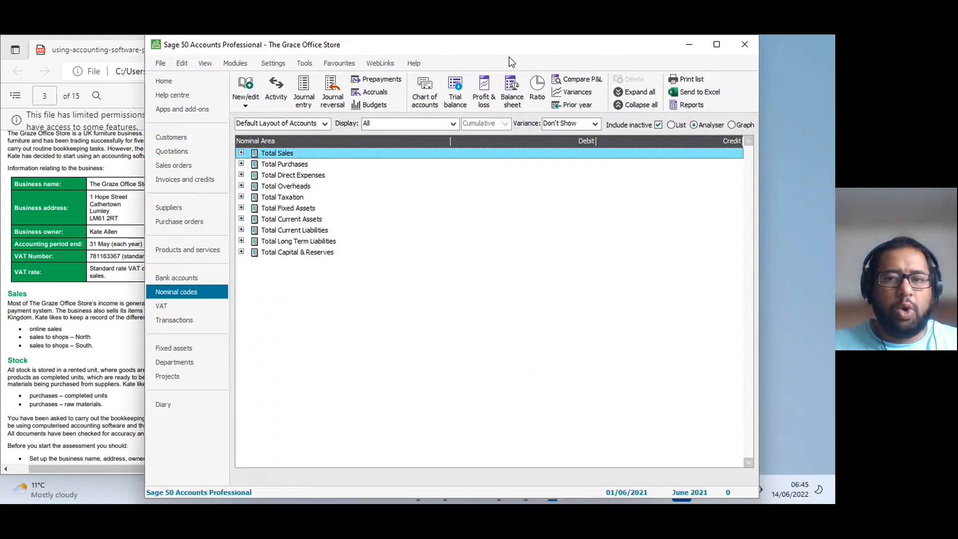
left_click(678, 125)
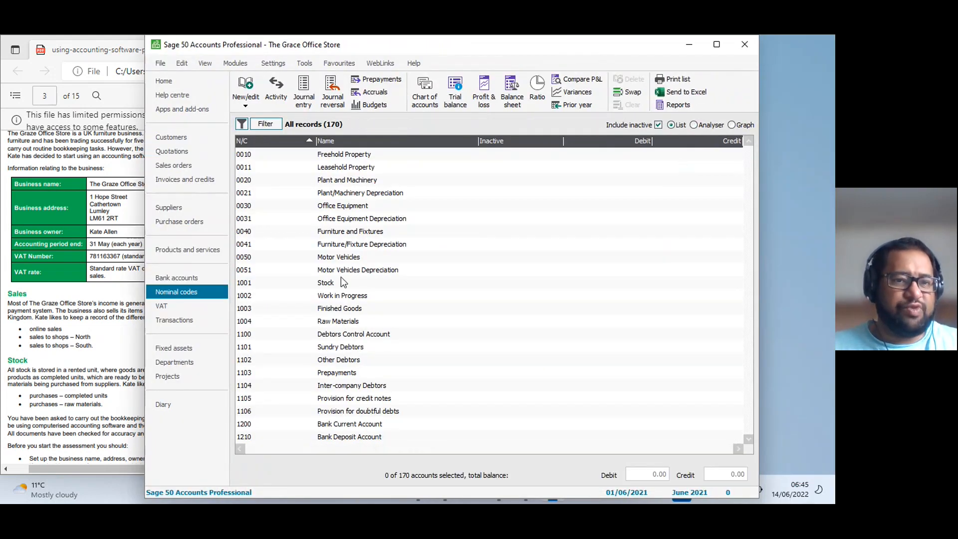
Examine the nominal codes list for the sales accounts 4000 to 4002 and the purchase accounts 5000 and 5001.
scroll(343, 282, "down", 4)
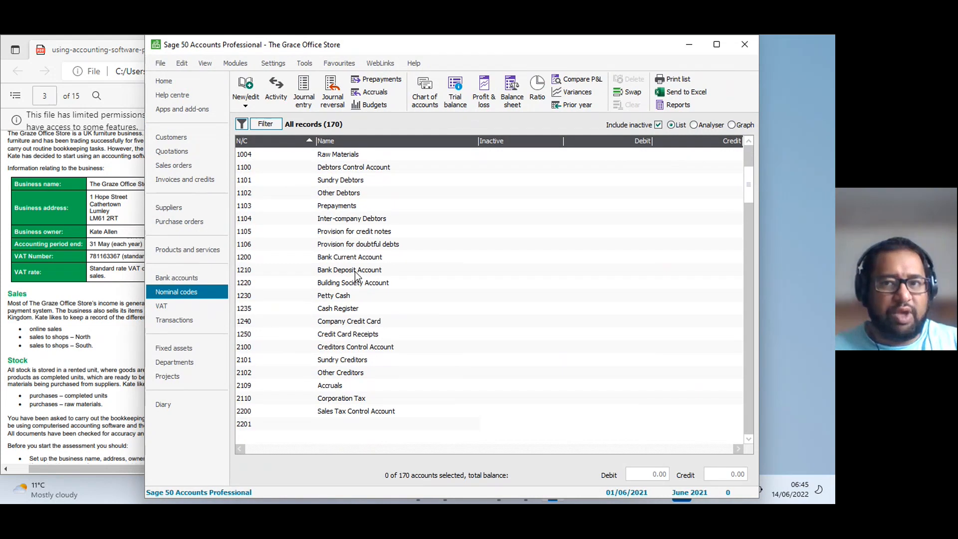
scroll(357, 276, "down", 3)
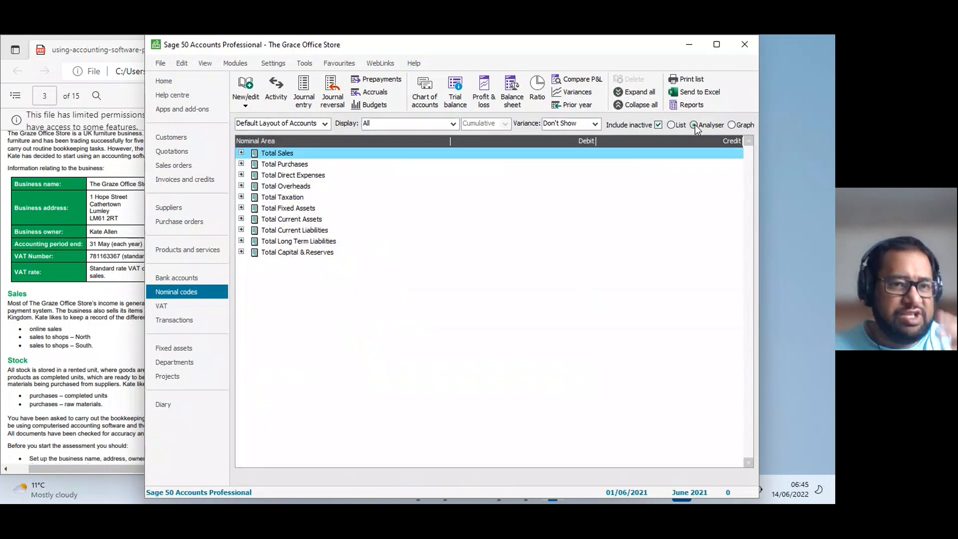
left_click(678, 128)
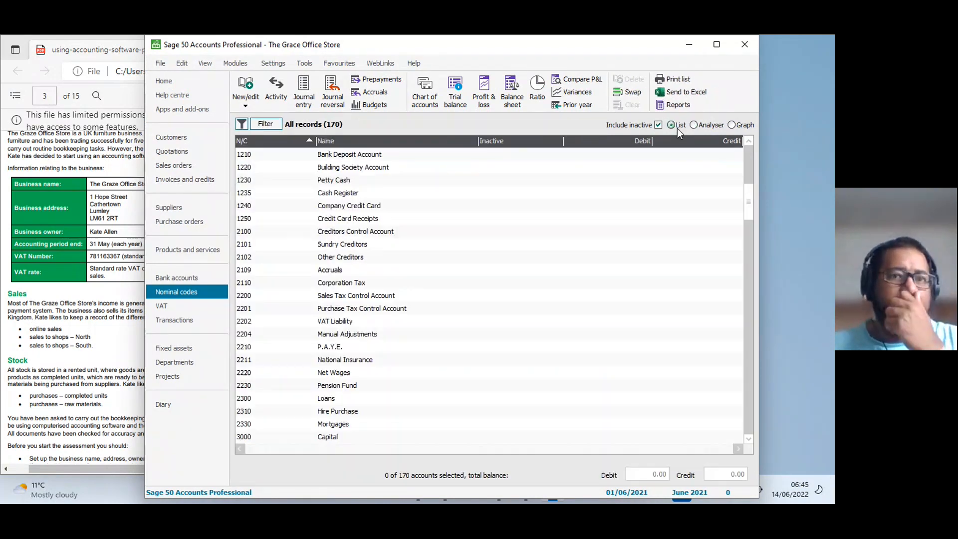
scroll(336, 323, "down", 5)
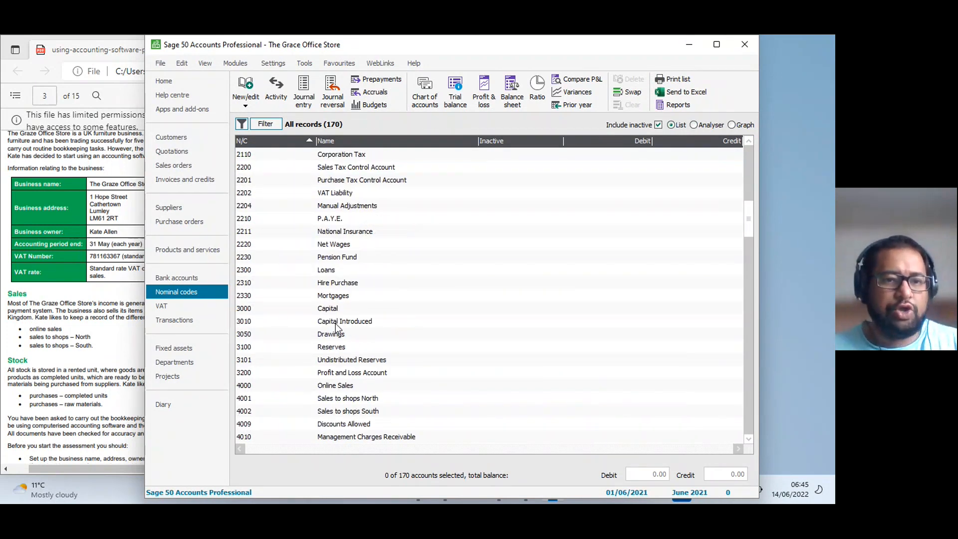
scroll(337, 327, "down", 1)
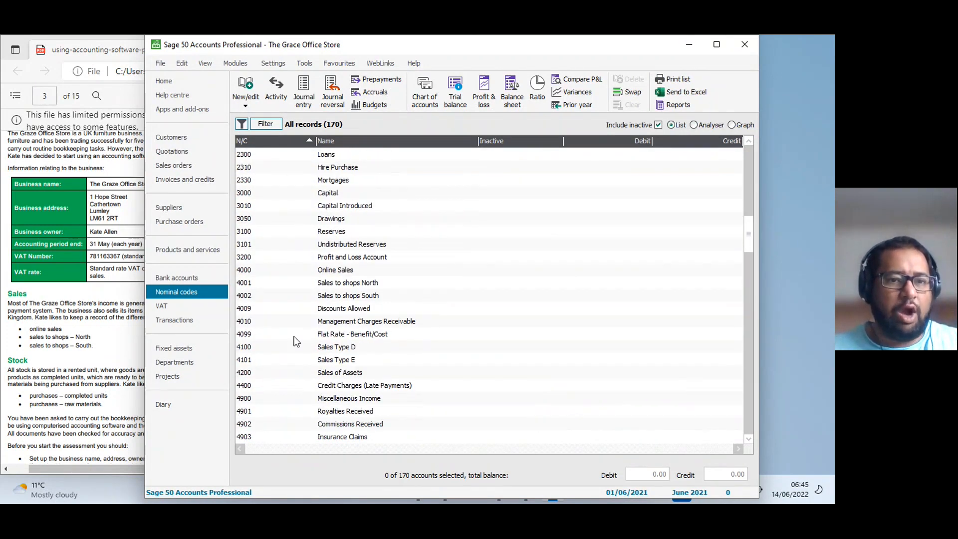
scroll(299, 335, "up", 4)
scroll(284, 387, "down", 8)
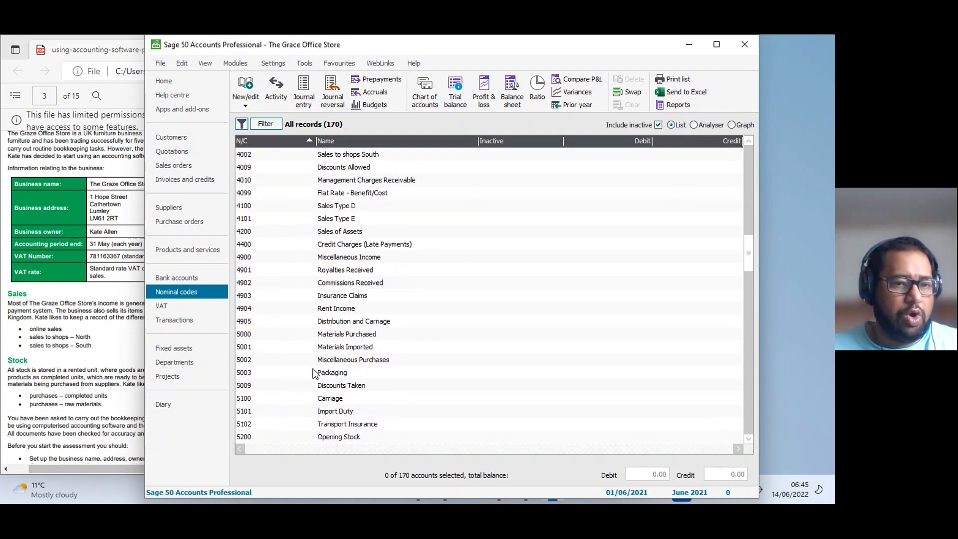
scroll(315, 373, "down", 1)
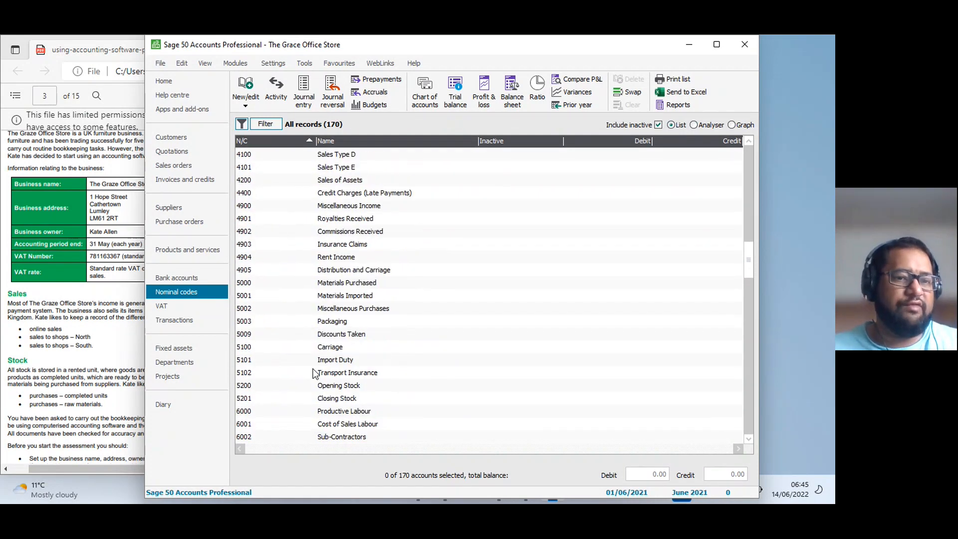
left_click(375, 286)
left_click(358, 298)
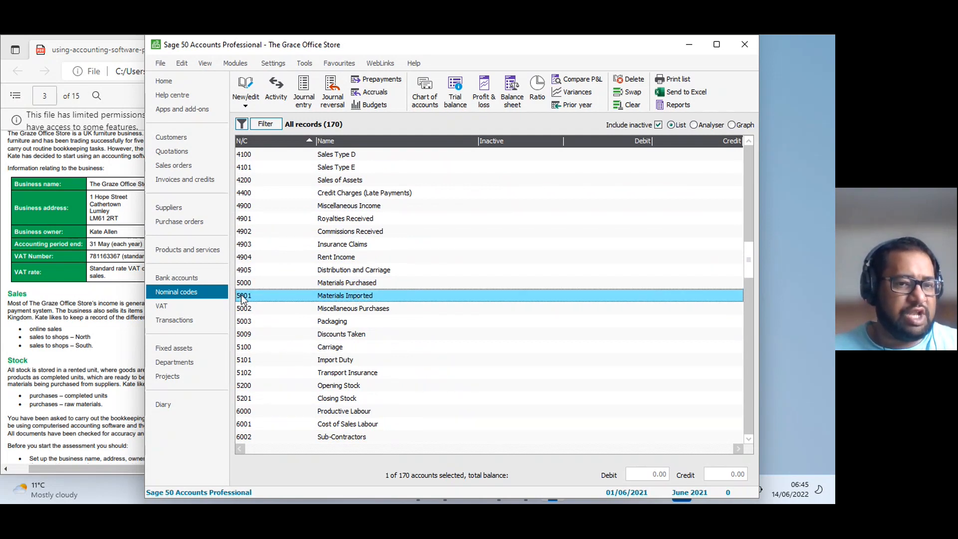
Show the codes by nominal area, expand Total Purchases and its Purchases group, and open the Materials Purchased record.
left_click(693, 125)
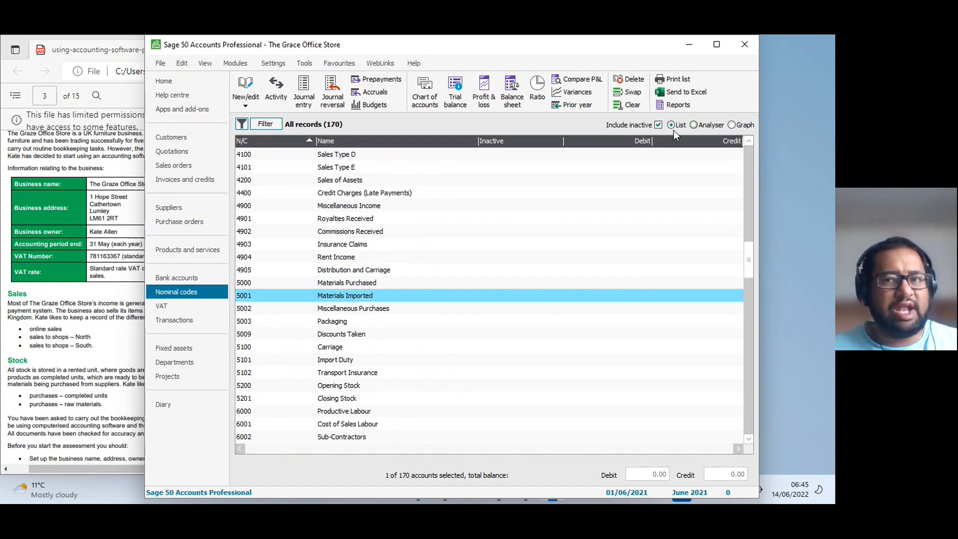
left_click(242, 164)
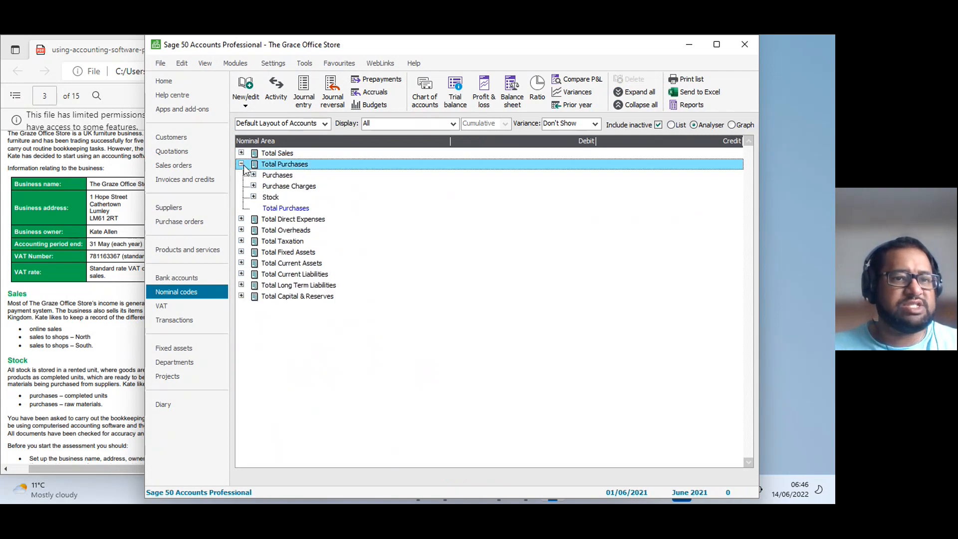
left_click(253, 174)
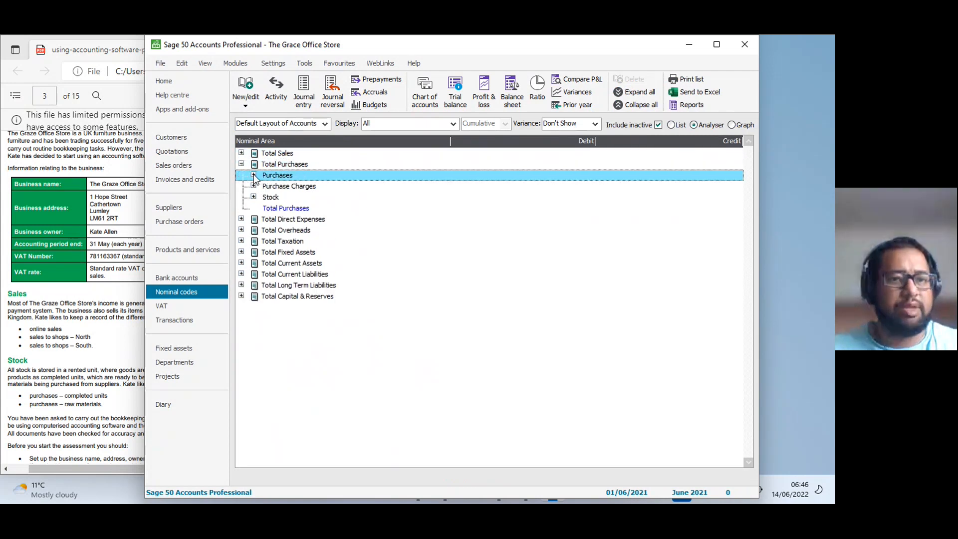
double_click(313, 188)
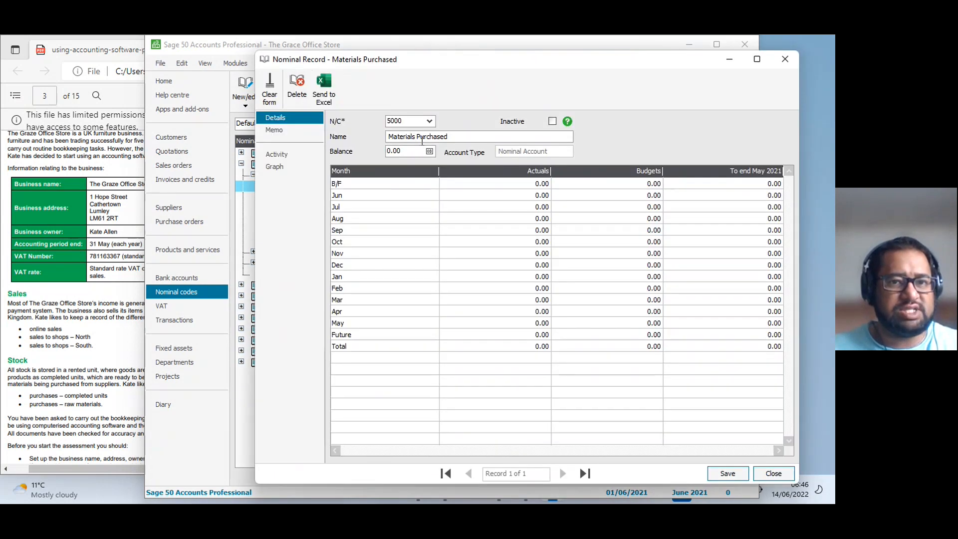
Rename nominal account 5000 as Purchases - completed units and save the record.
left_click_drag(417, 138, 390, 139)
key("BackSpace")
left_click(429, 138)
key("BackSpace")
type("s - ")
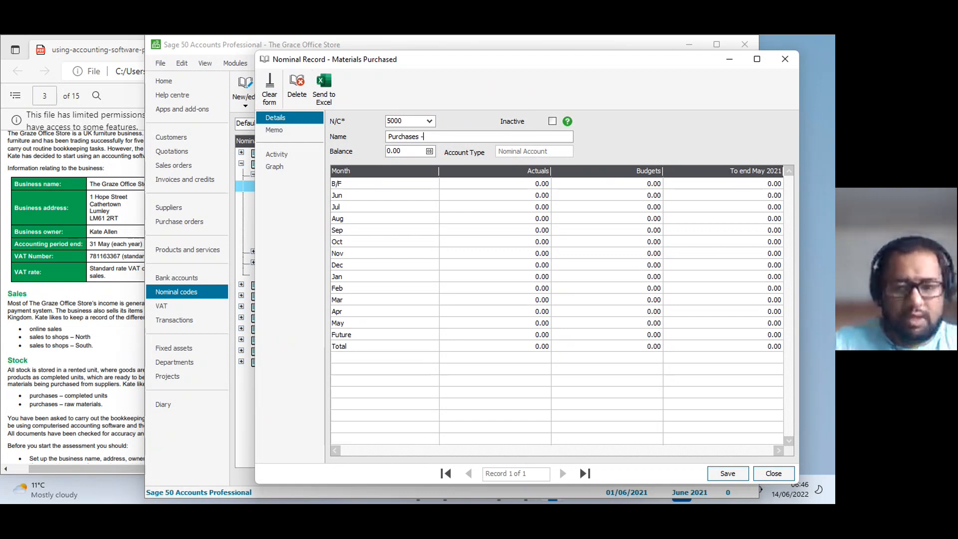
type("complete")
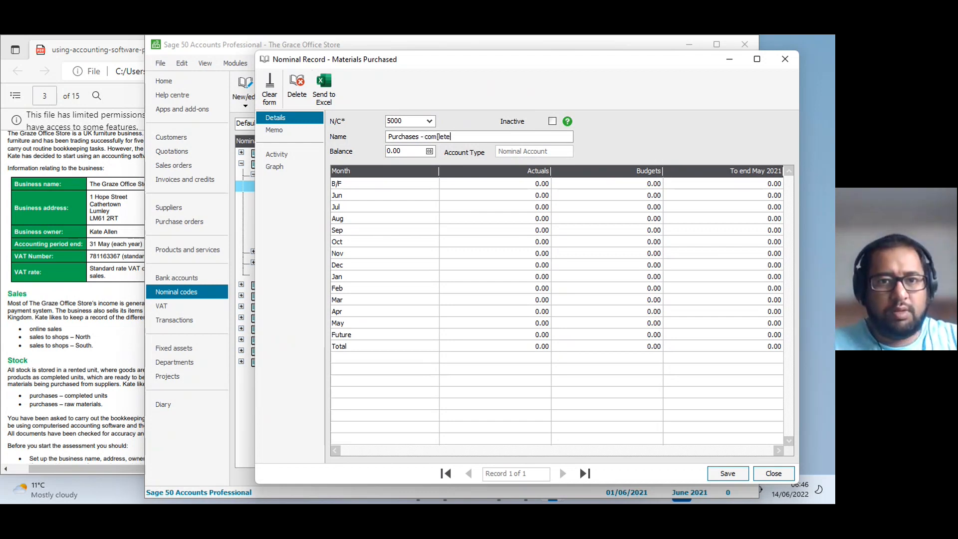
type("d units")
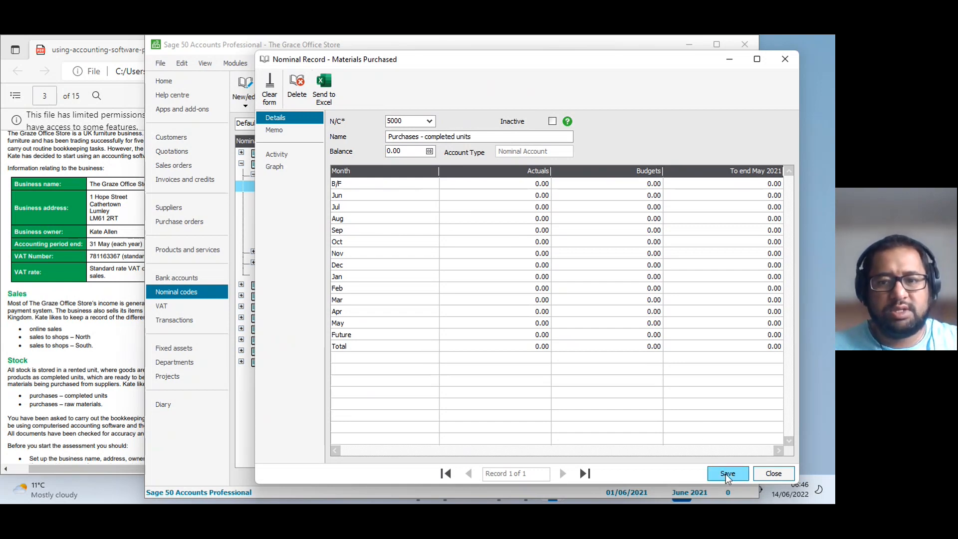
left_click(728, 473)
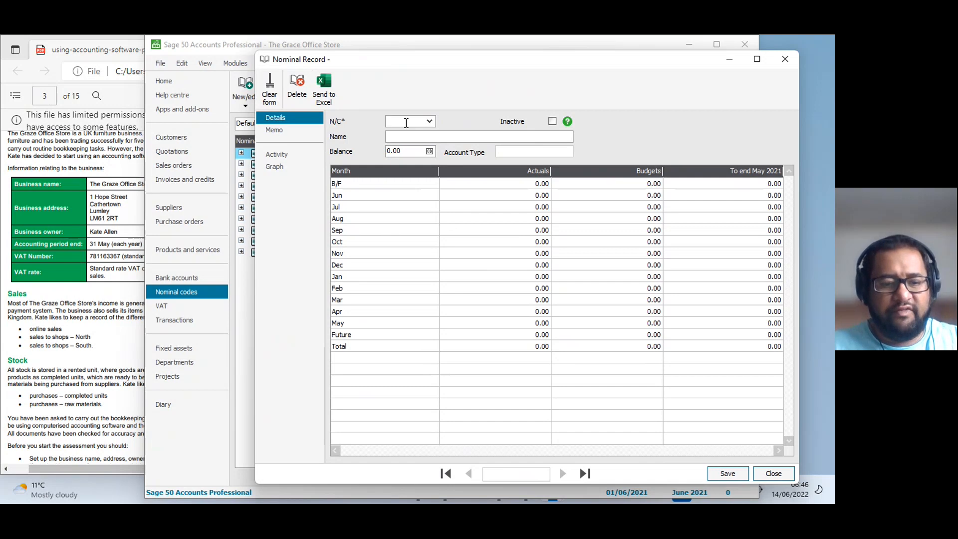
Load nominal code 5001 in the blank record, rename it Purchases - raw materials, and save it.
type("5000")
key("BackSpace")
type("1")
key("Tab")
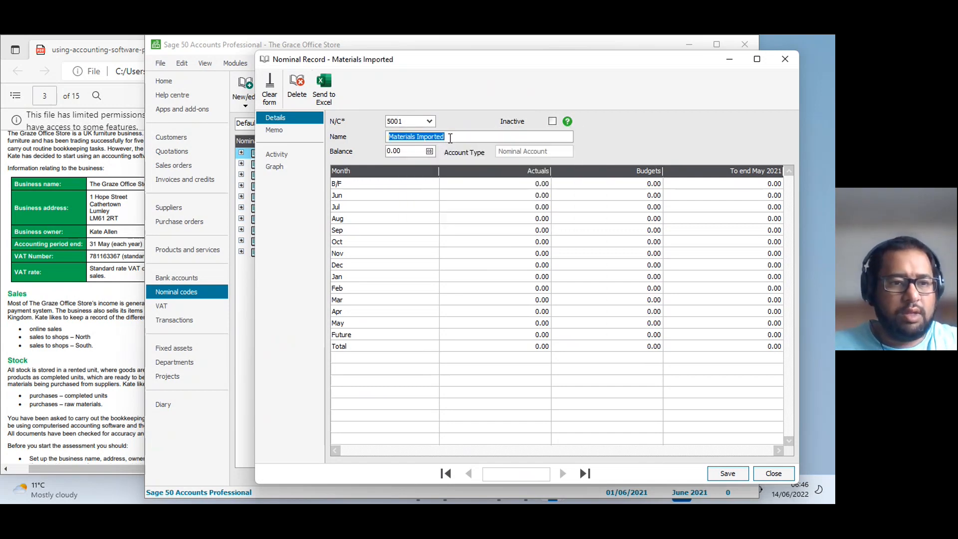
type("purcha")
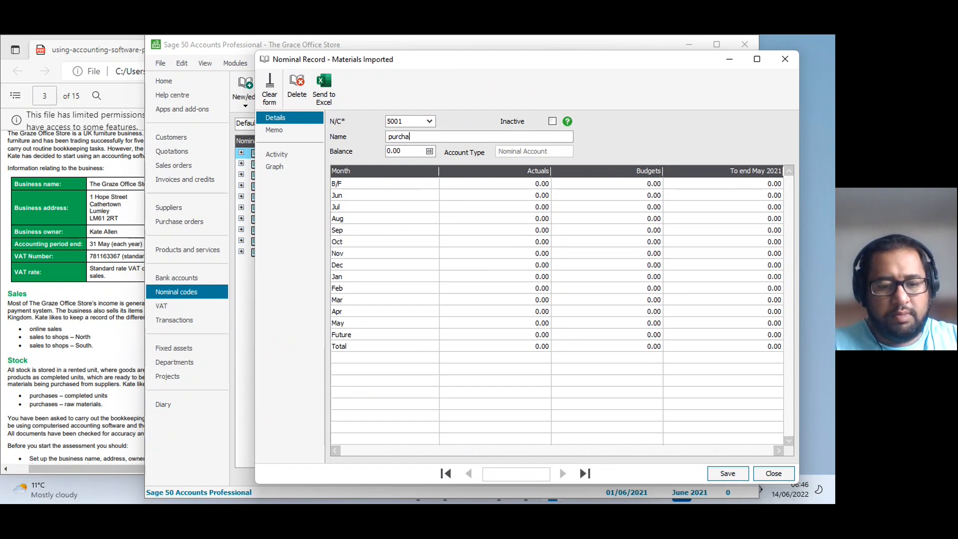
type("ses - ")
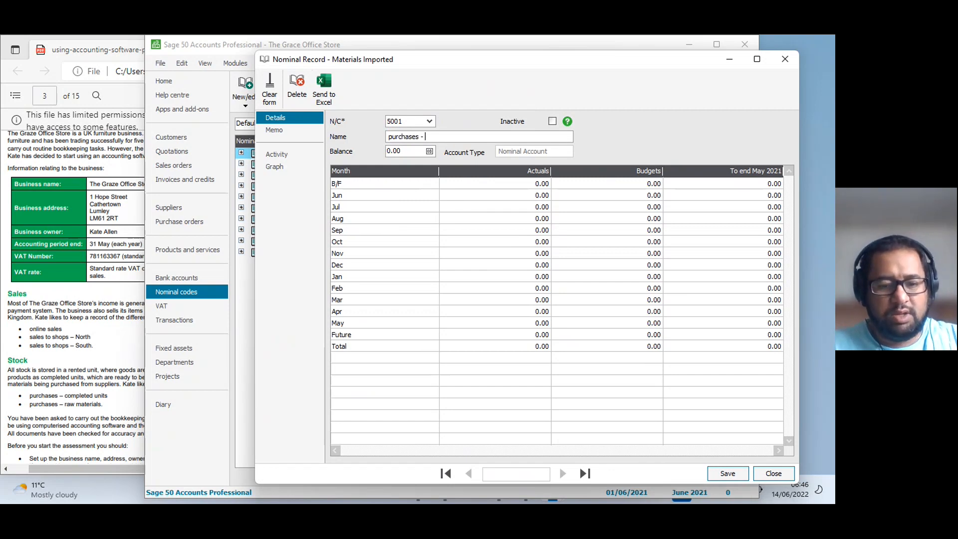
type("raw materials")
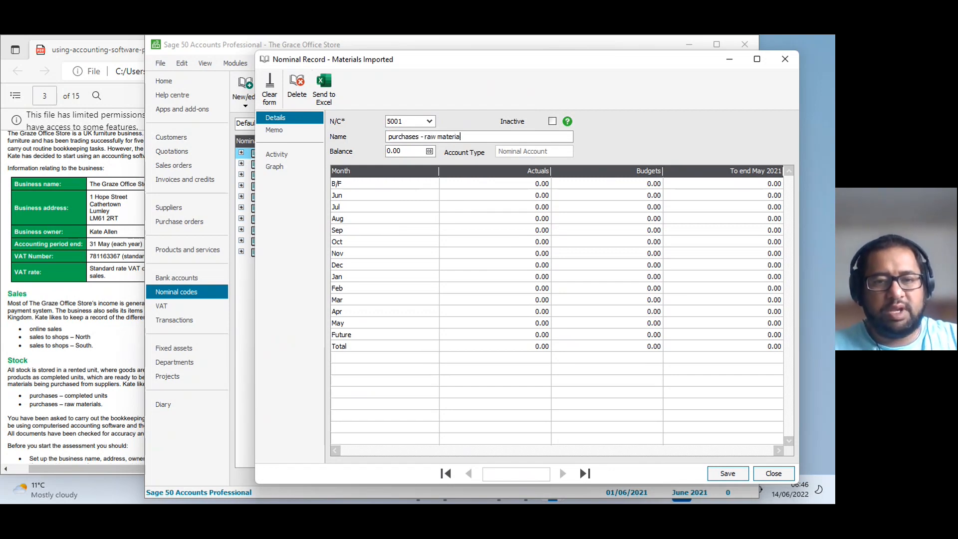
left_click(715, 473)
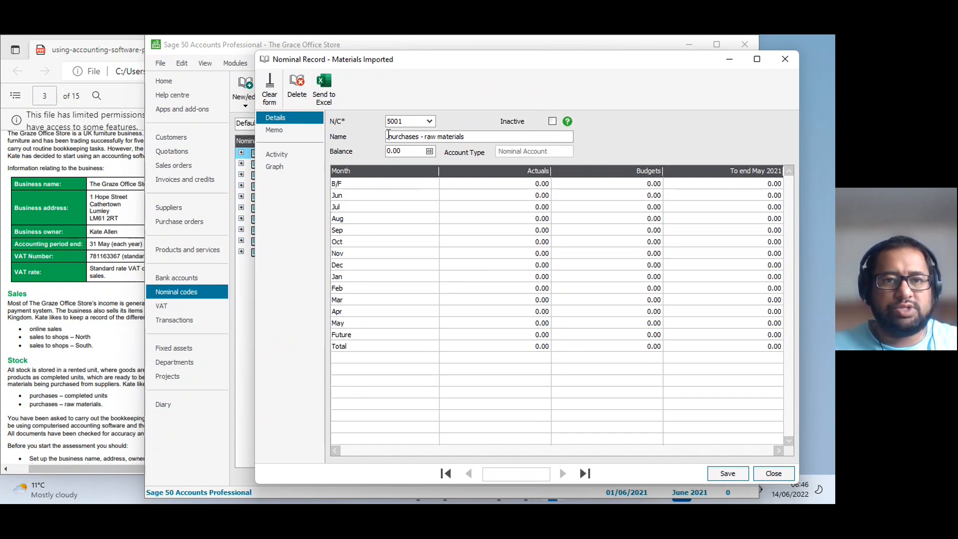
type("P")
left_click(727, 472)
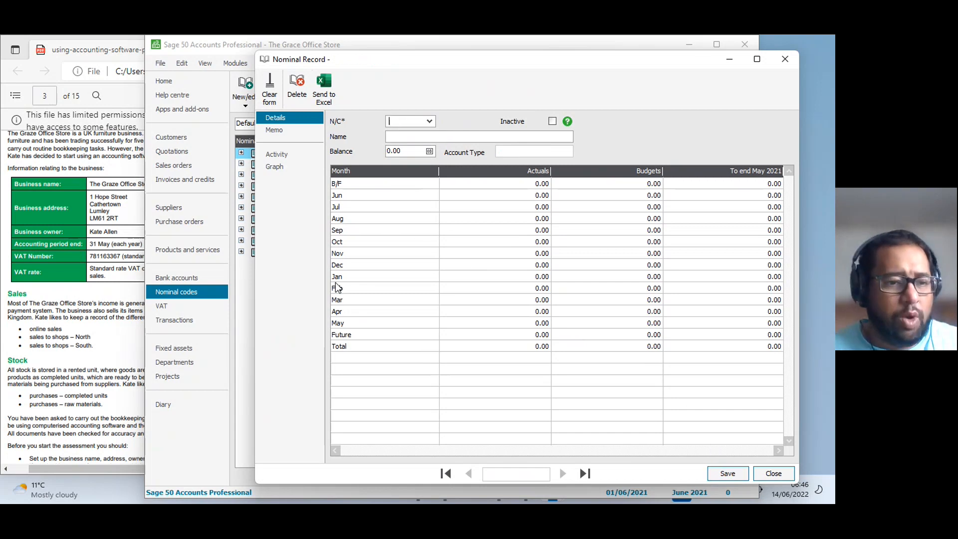
Review the sales and stock requirements and the setup instructions in the practice assessment PDF.
left_click(62, 395)
scroll(150, 324, "down", 5)
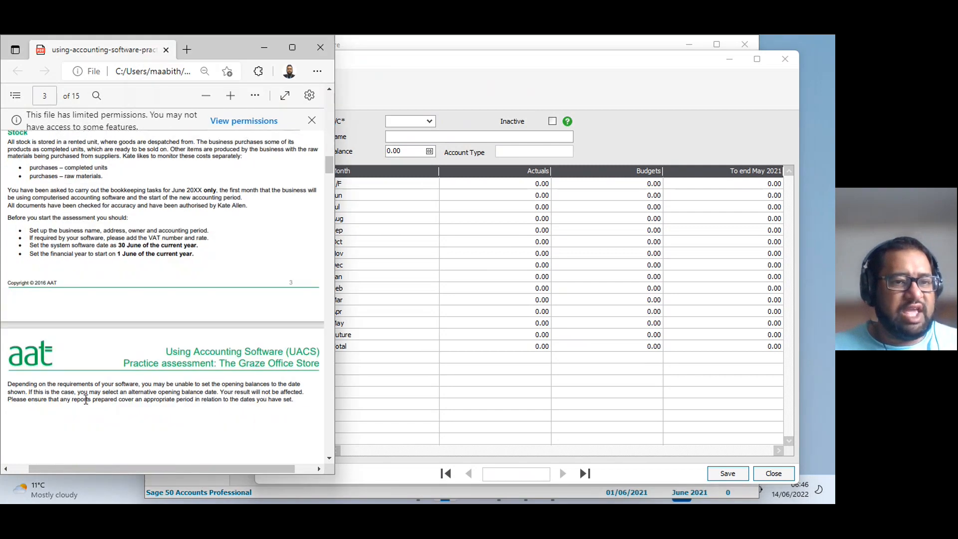
scroll(150, 324, "up", 1)
scroll(144, 305, "up", 4)
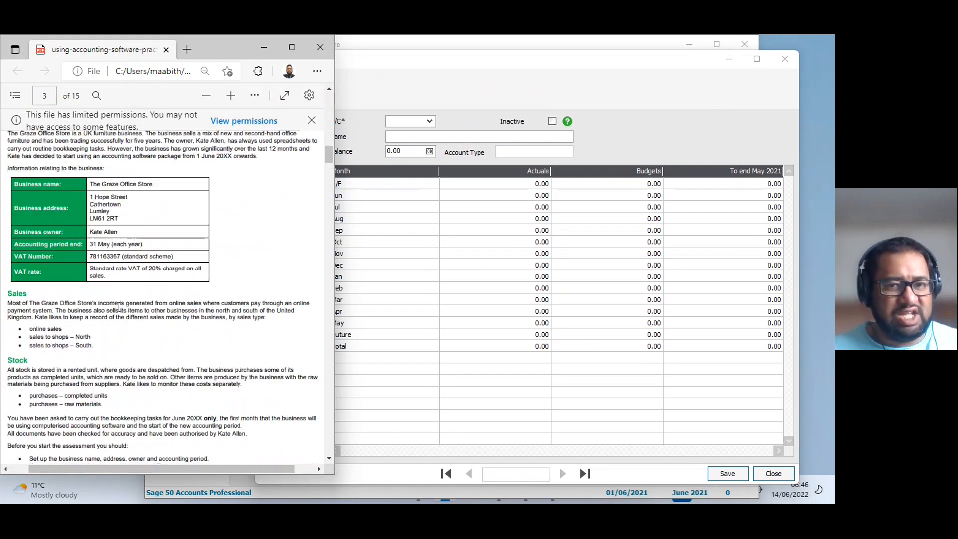
Close the nominal record in Sage 50 Accounts and return to the flat list of nominal codes.
left_click(784, 60)
left_click(788, 59)
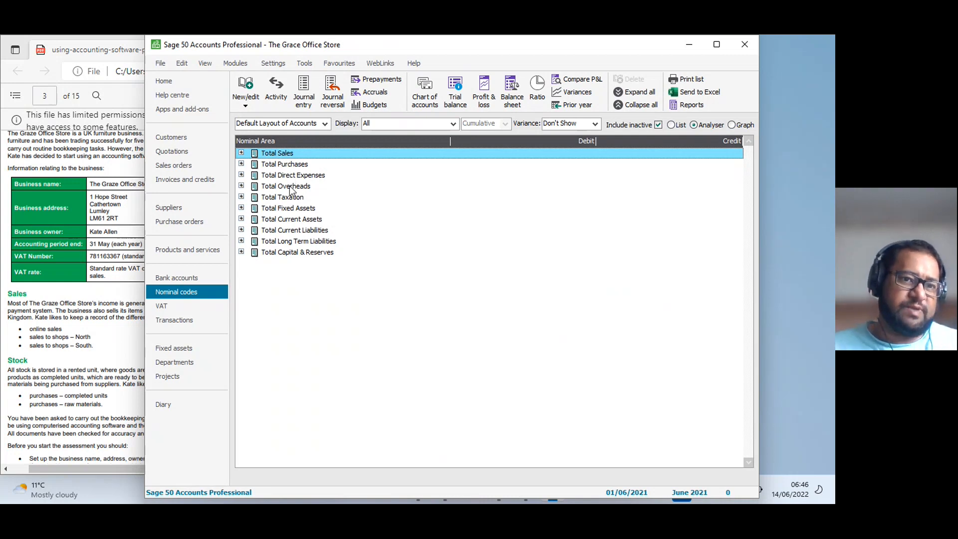
left_click(671, 125)
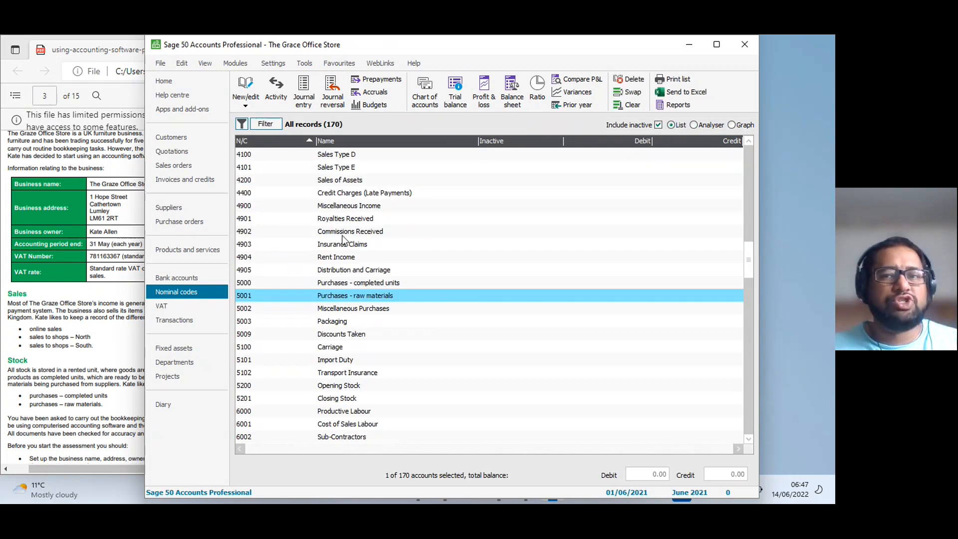
Examine the fixed asset nominal codes from 0010 Freehold Property to 0051 Motor Vehicles Depreciation.
scroll(343, 232, "up", 1)
left_click_drag(741, 254, 749, 149)
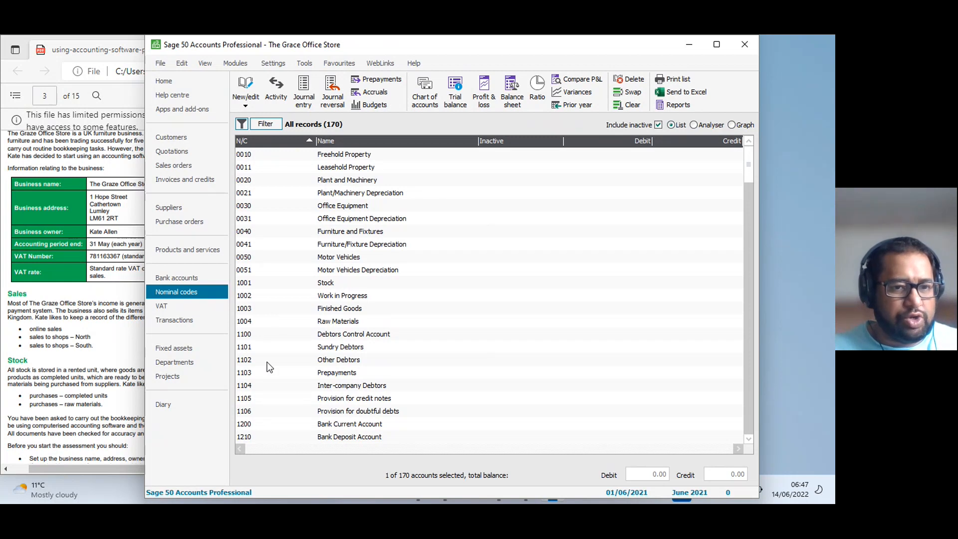
left_click(257, 272)
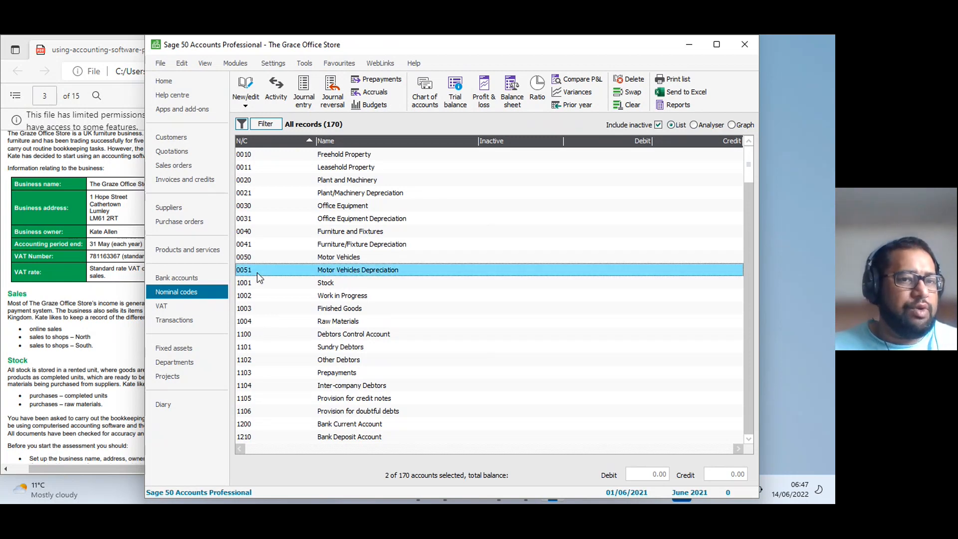
left_click(265, 156)
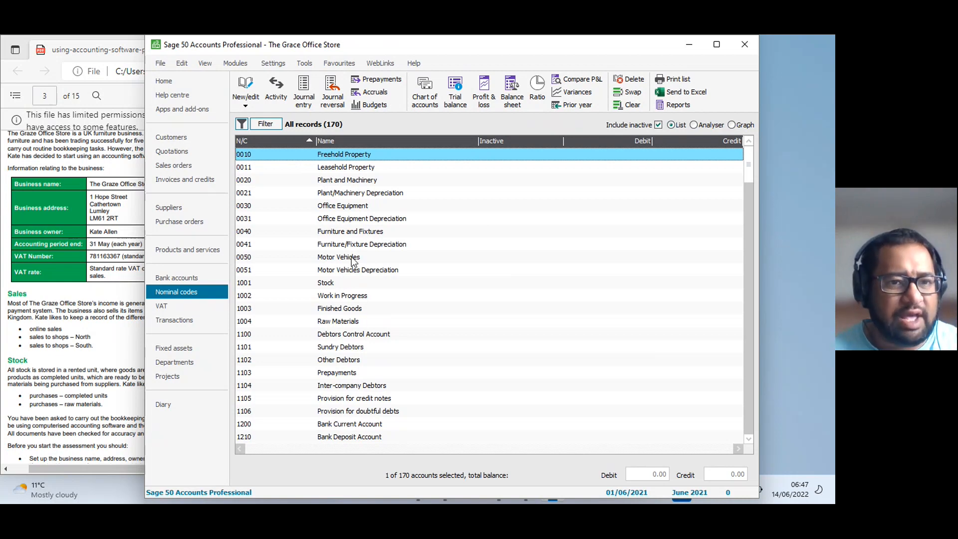
left_click(244, 259)
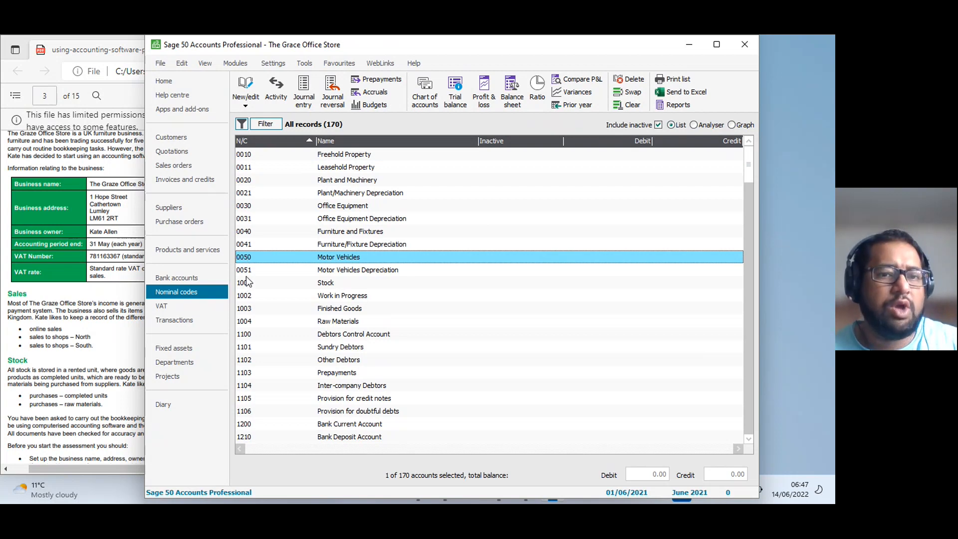
left_click(251, 270)
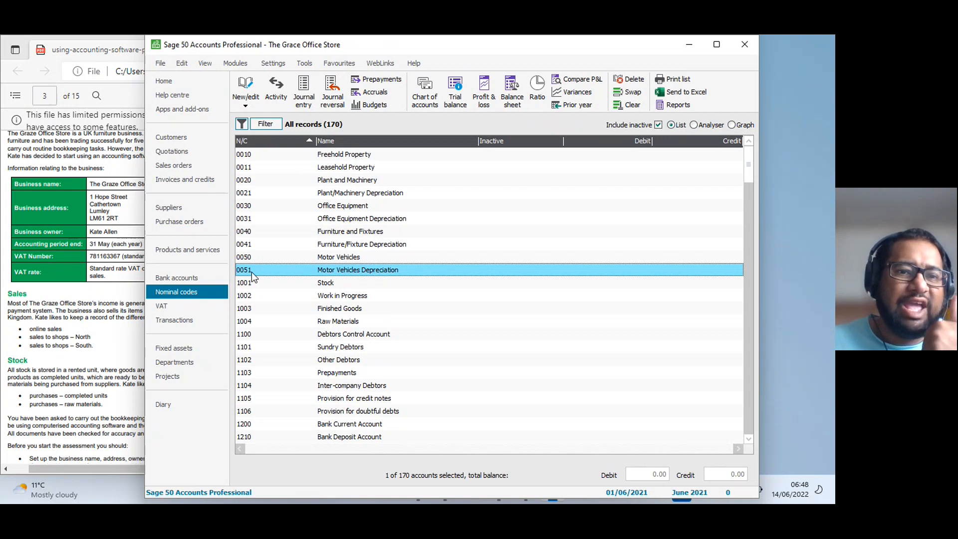
left_click(343, 156)
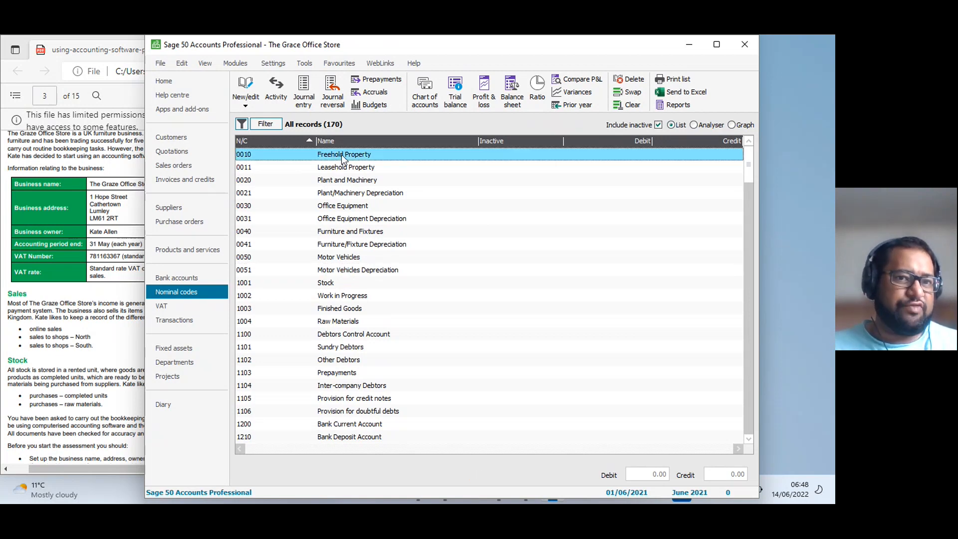
left_click(335, 181)
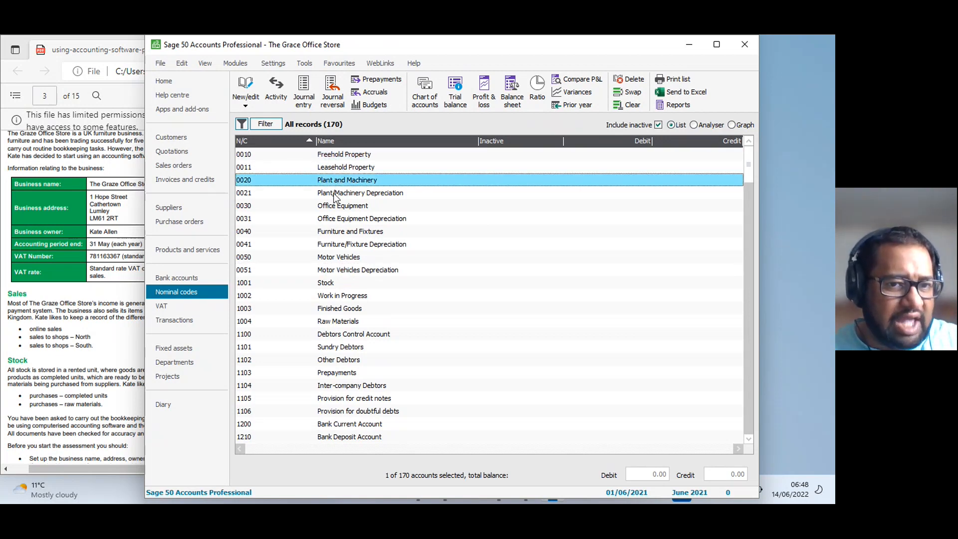
View the nominal record of code 0020 Plant and Machinery and close it without changes.
left_click(335, 195)
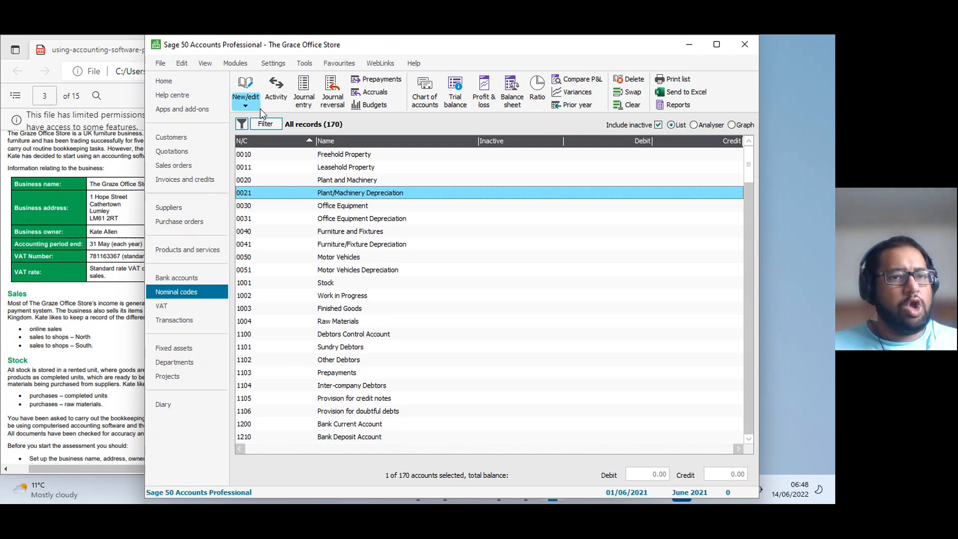
left_click(278, 182)
double_click(276, 182)
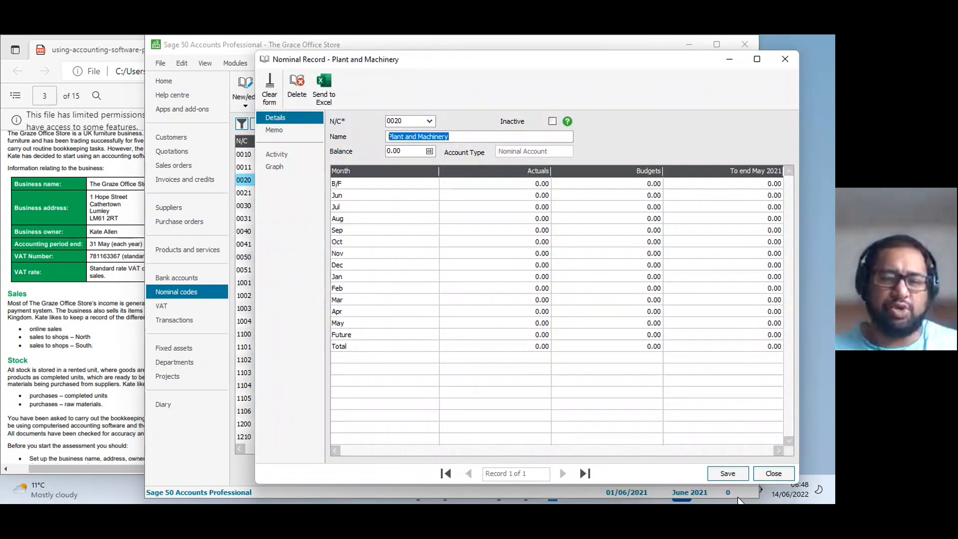
left_click(773, 483)
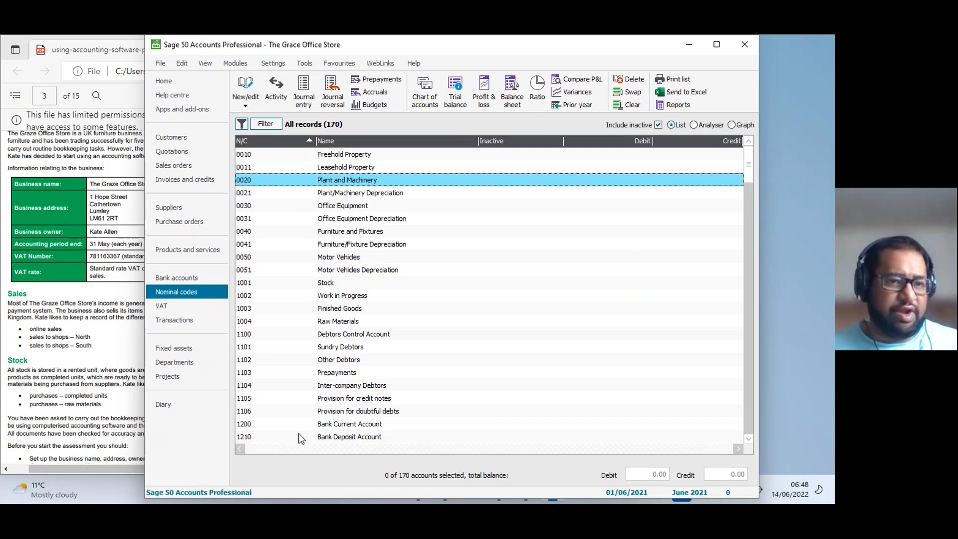
Highlight the range of fixed asset nominal codes from 0010 Freehold Property to 0051 Motor Vehicles Depreciation.
left_click(249, 155)
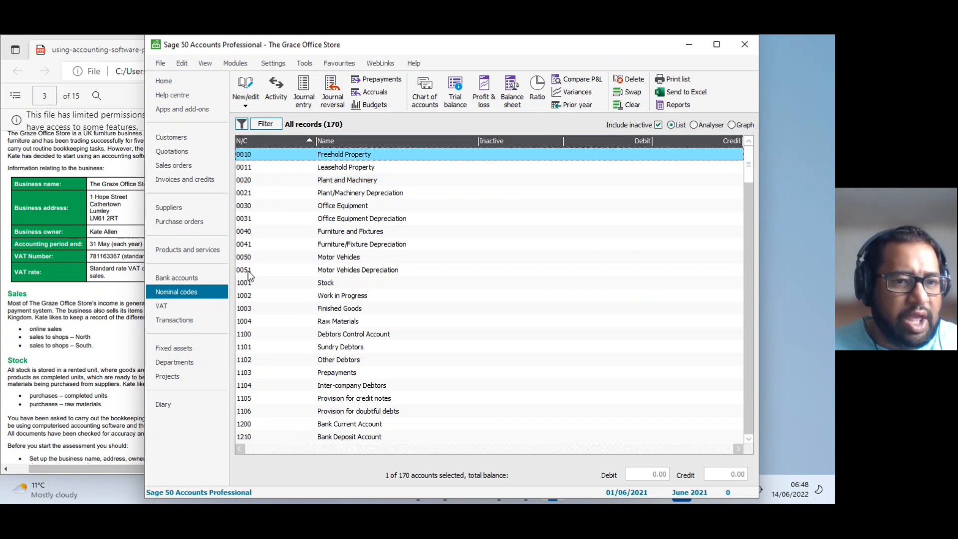
left_click(248, 257)
left_click(277, 244)
left_click(271, 157)
left_click(248, 272, "shift")
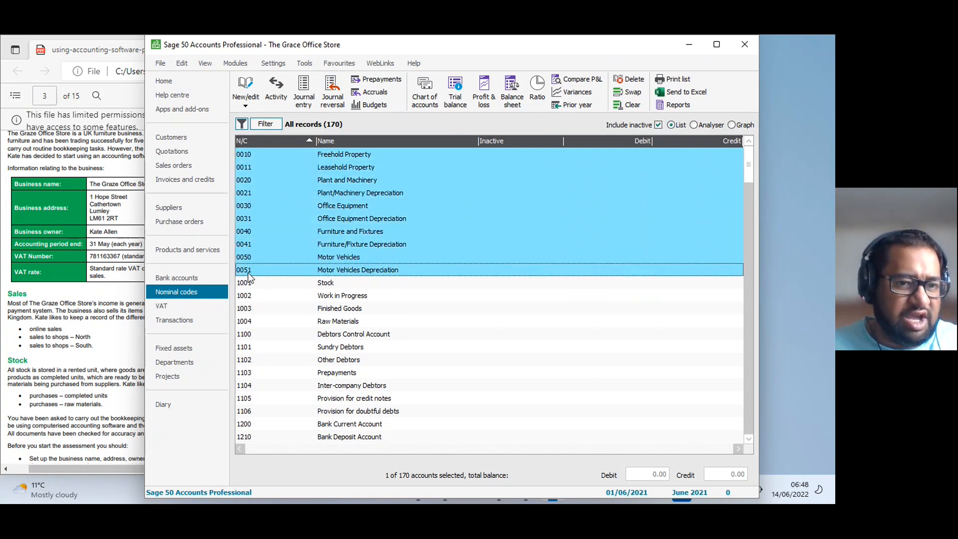
Examine the current asset nominal codes from 1001 Stock to 1250 Credit Card Receipts, including the Debtors Control Account.
left_click(257, 280)
scroll(258, 308, "down", 1)
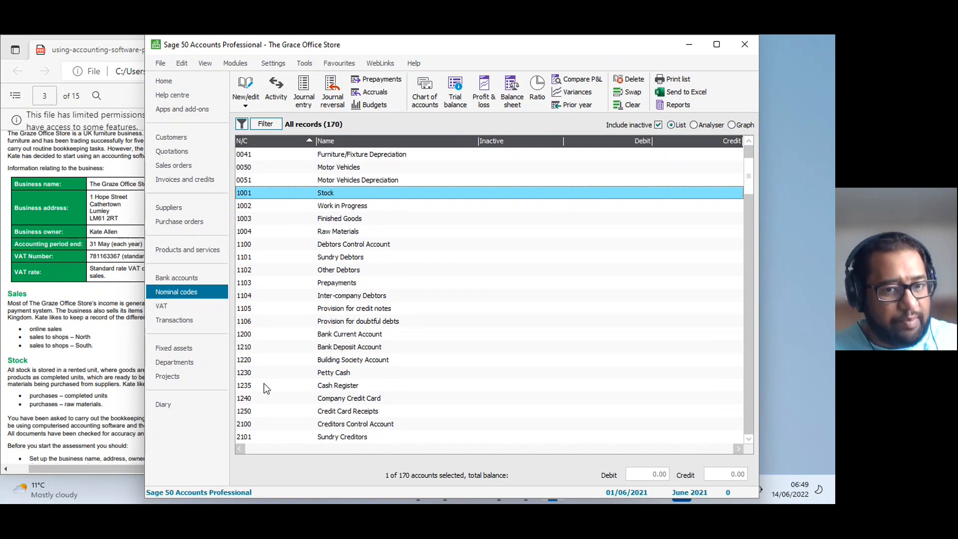
scroll(253, 430, "down", 1)
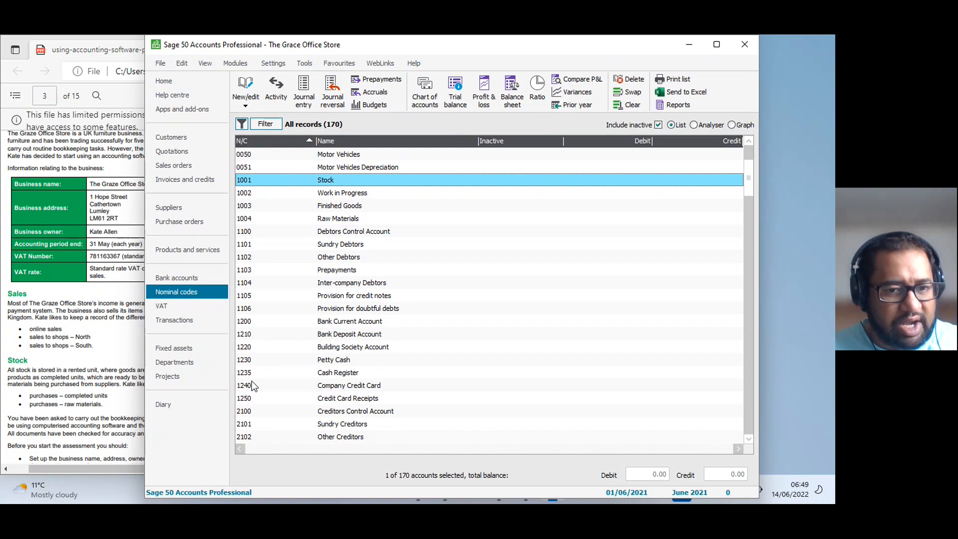
left_click(248, 398, "shift")
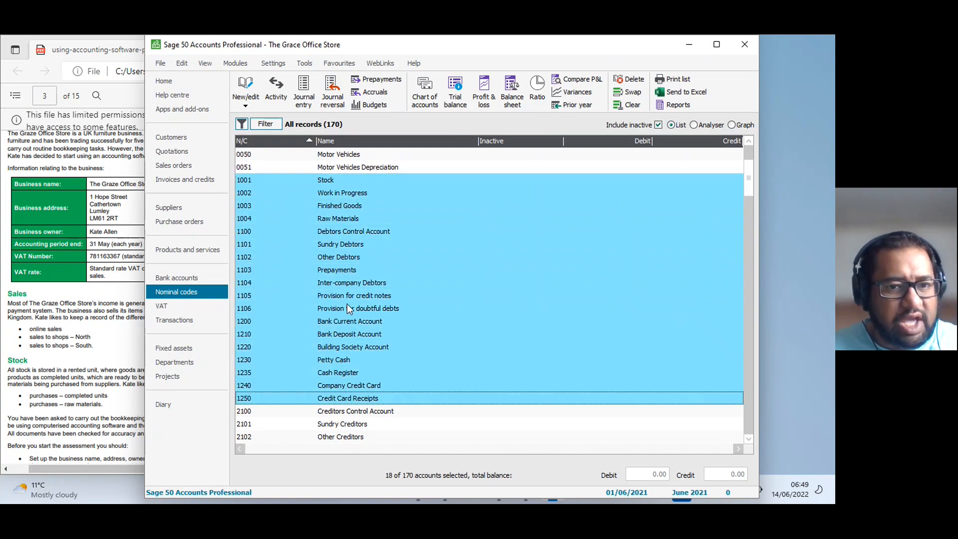
left_click(346, 297)
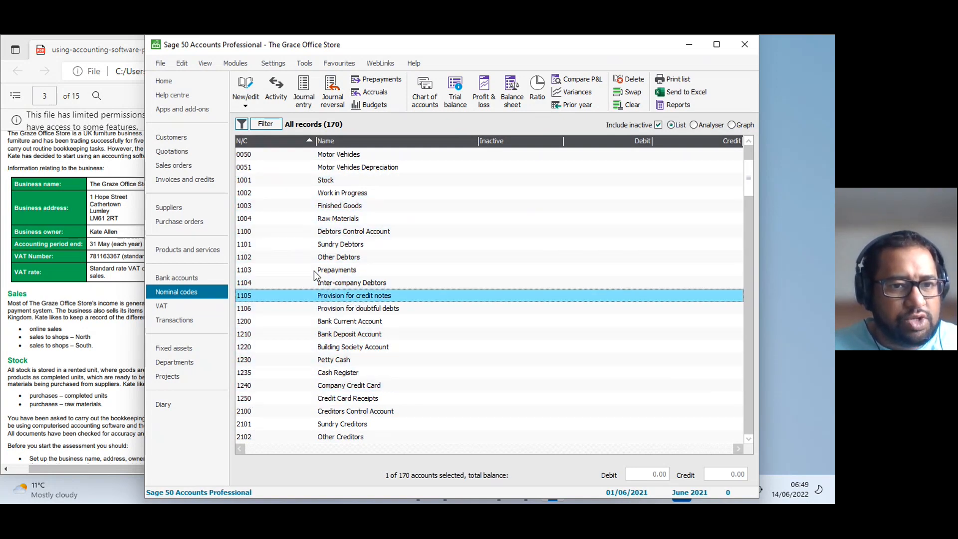
left_click(333, 237)
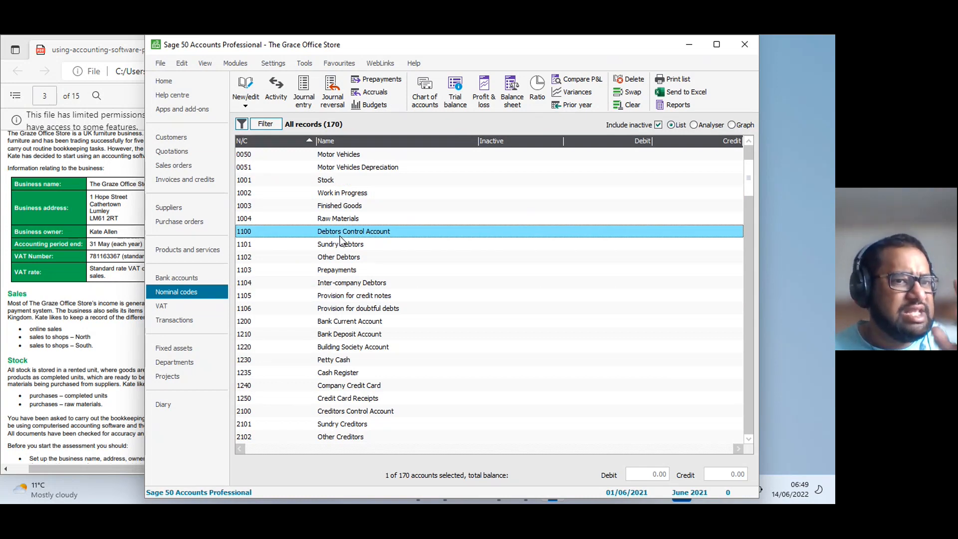
Examine the liability and capital nominal codes, from 2100 Creditors Control Account to 3000 Capital and 3050 Drawings.
scroll(277, 388, "down", 1)
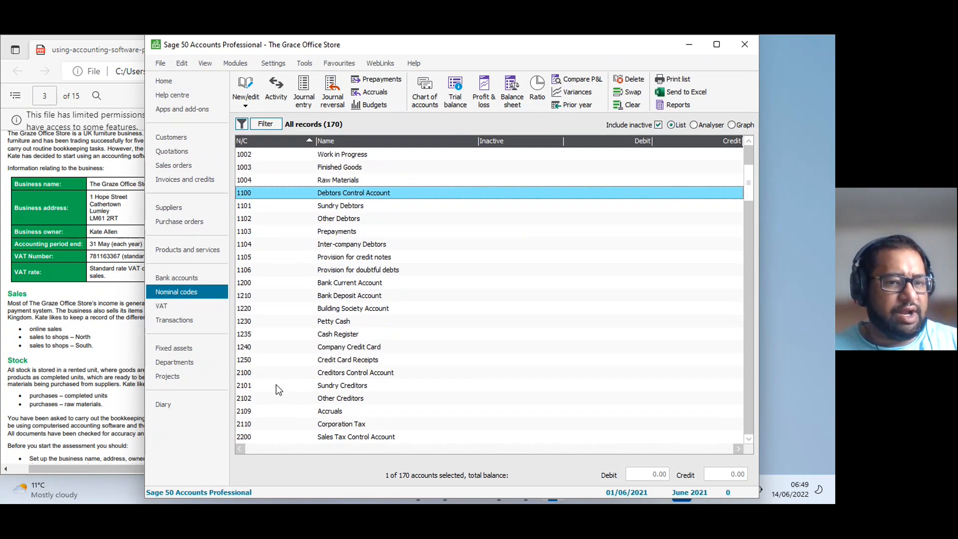
left_click(247, 378)
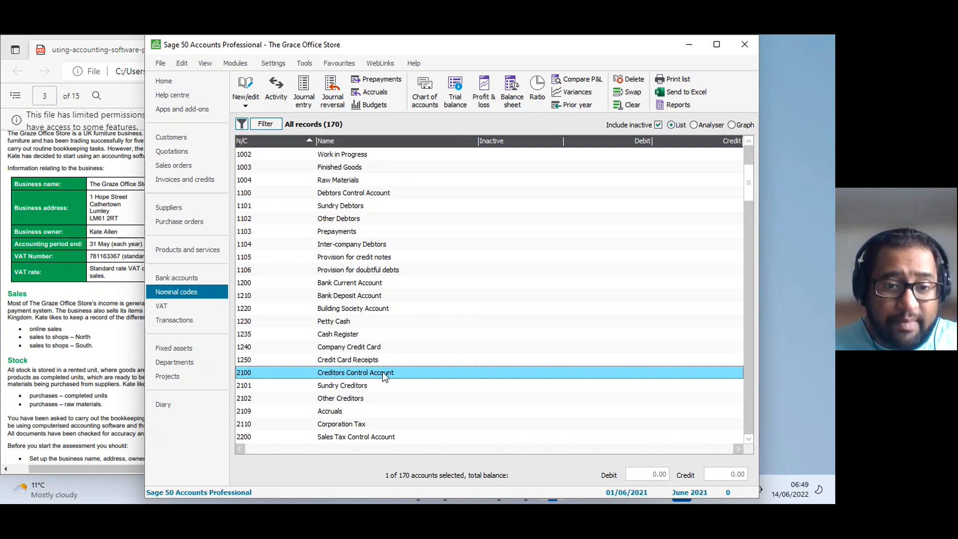
scroll(384, 377, "down", 2)
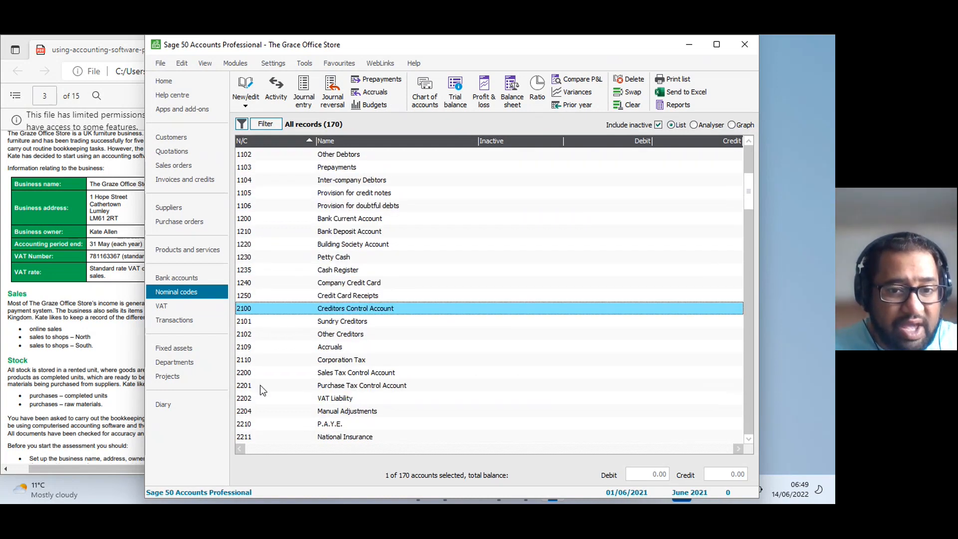
scroll(274, 395, "down", 4)
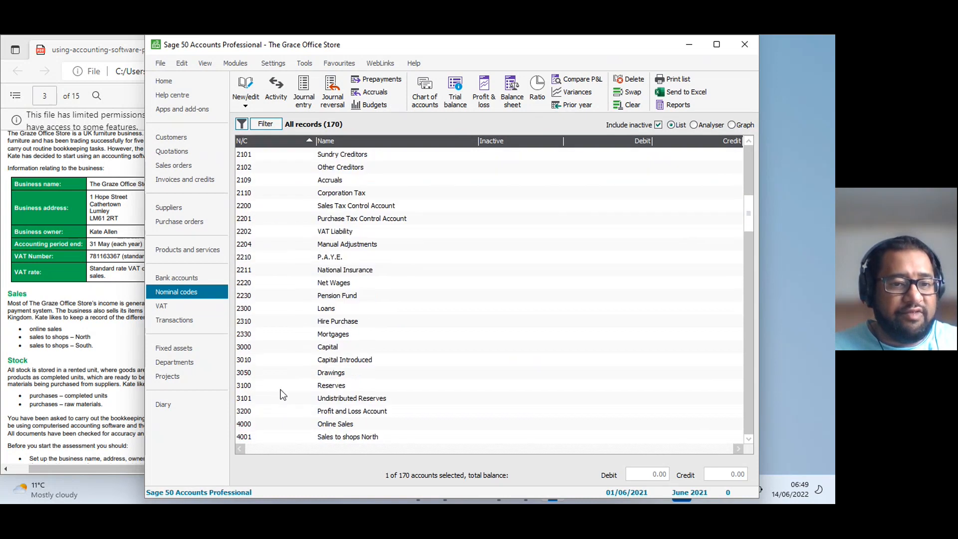
left_click(274, 349)
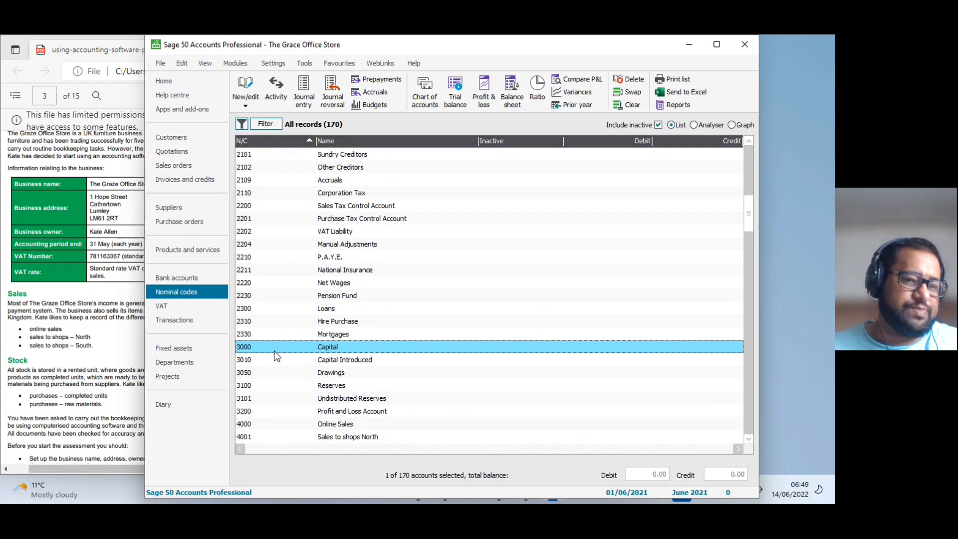
left_click(327, 374)
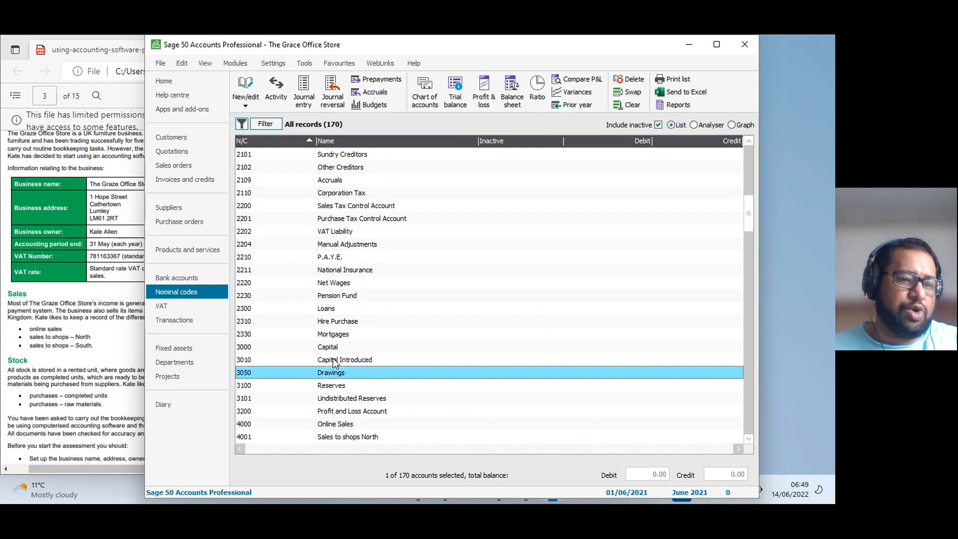
Examine the income nominal codes starting at 4000 Online Sales.
scroll(319, 402, "down", 1)
scroll(320, 404, "down", 1)
left_click(259, 322)
scroll(282, 430, "down", 1)
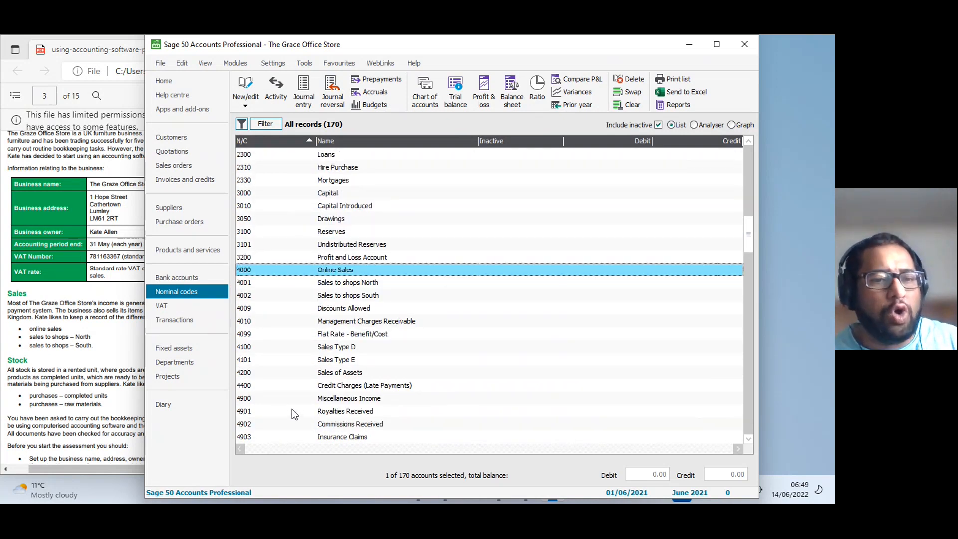
scroll(254, 399, "down", 1)
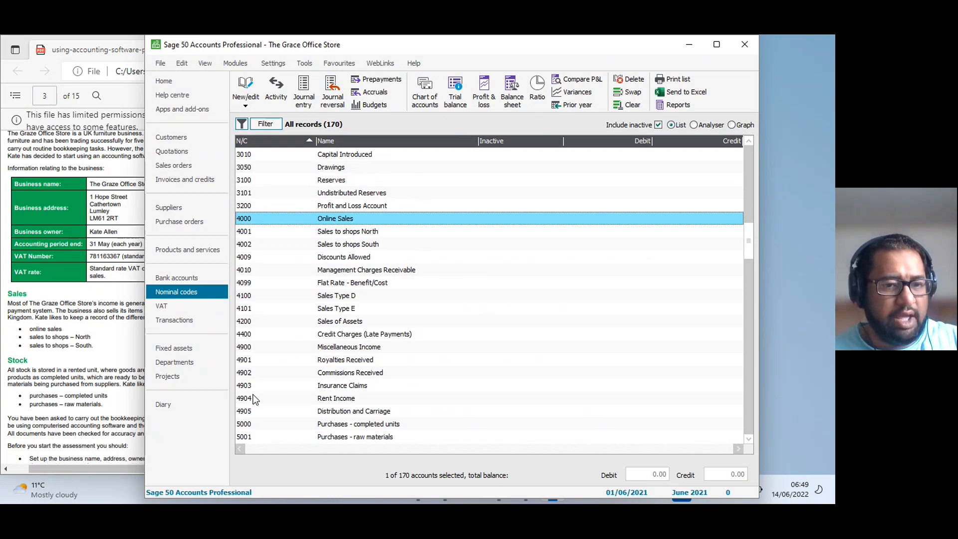
Examine the purchases and direct expense nominal codes starting at 5000 Purchases - completed units.
scroll(253, 397, "down", 2)
left_click(264, 321)
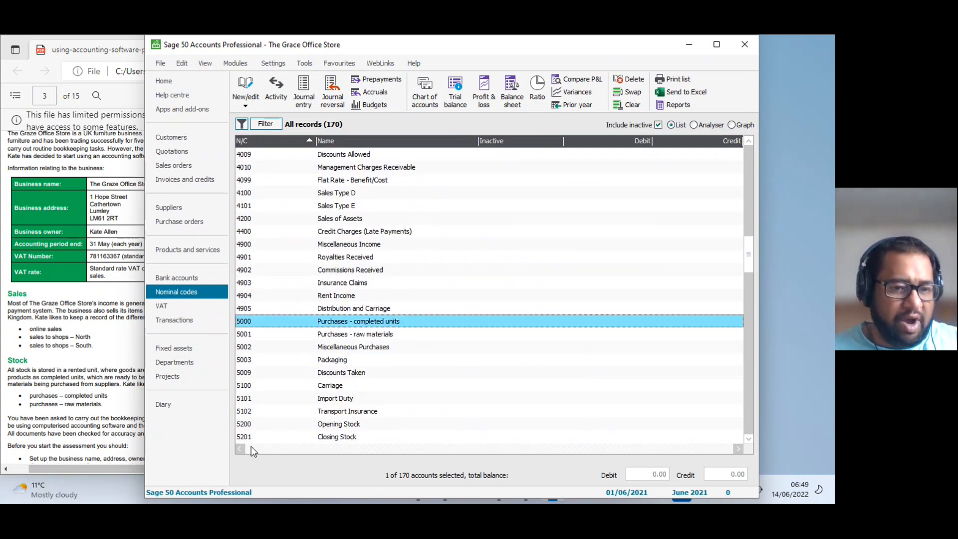
scroll(277, 412, "down", 2)
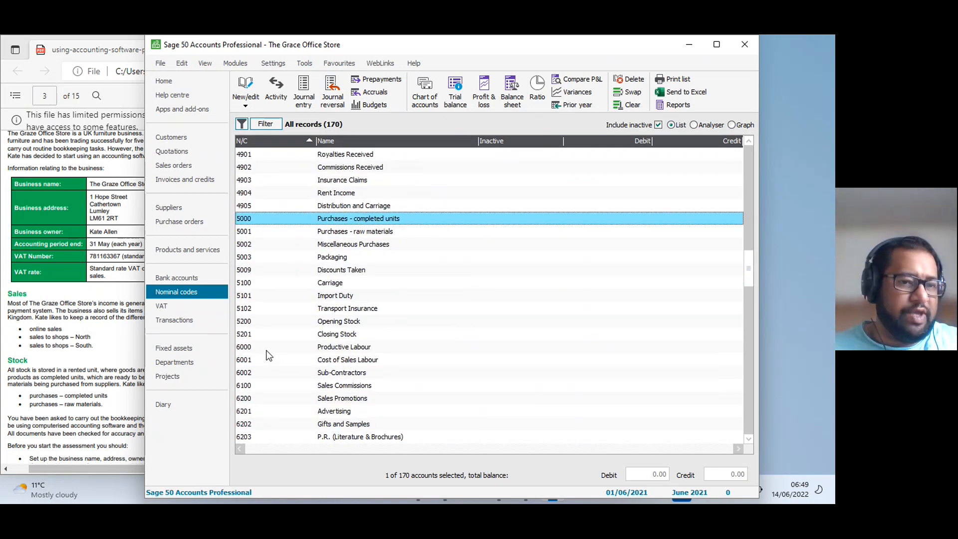
scroll(265, 358, "down", 1)
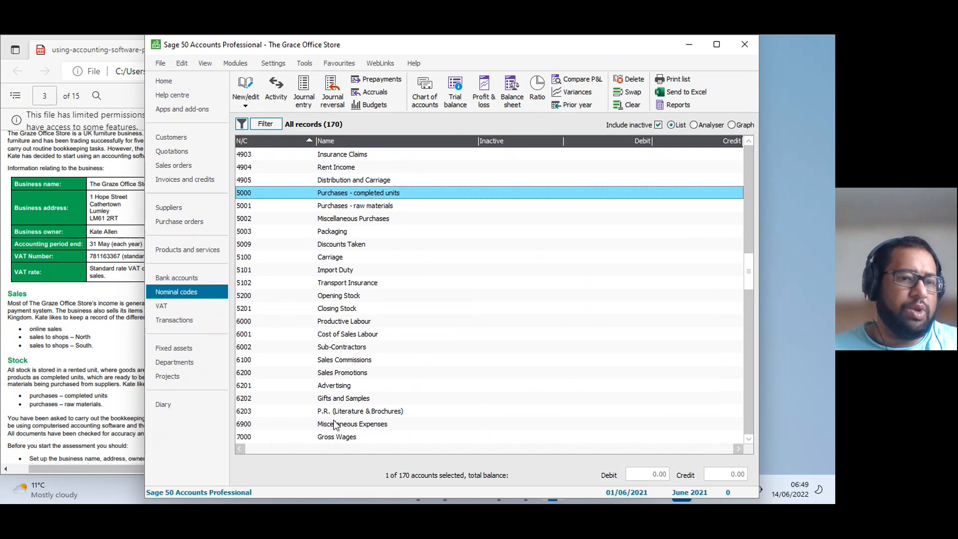
scroll(352, 382, "down", 2)
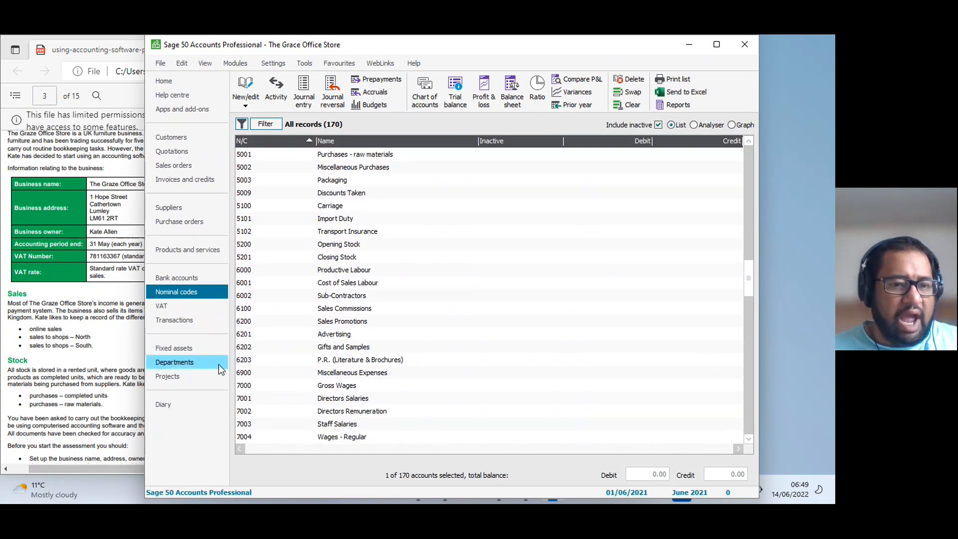
Examine the overhead nominal codes from 7000 Gross Wages through the 7900 bank and interest charges.
left_click(266, 387)
scroll(295, 402, "down", 2)
scroll(294, 400, "down", 4)
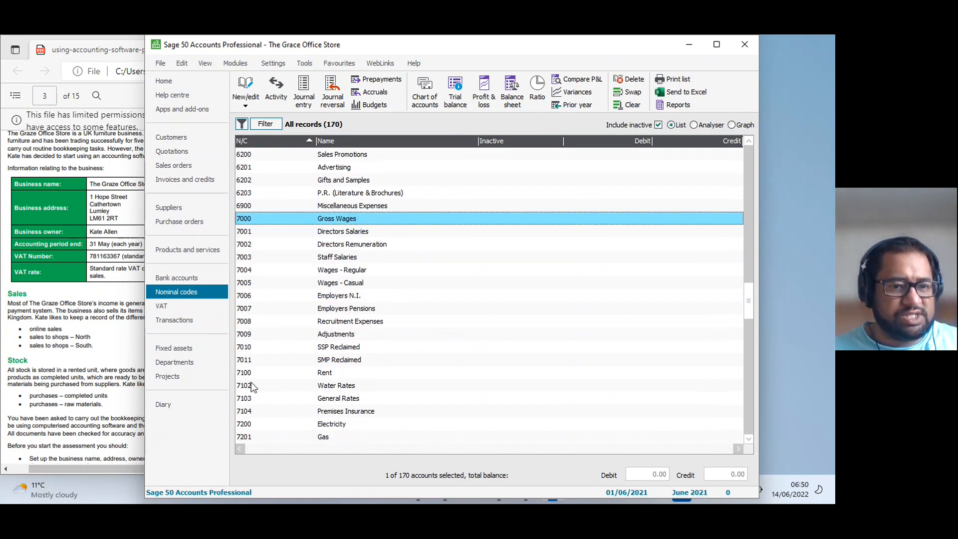
scroll(263, 434, "down", 2)
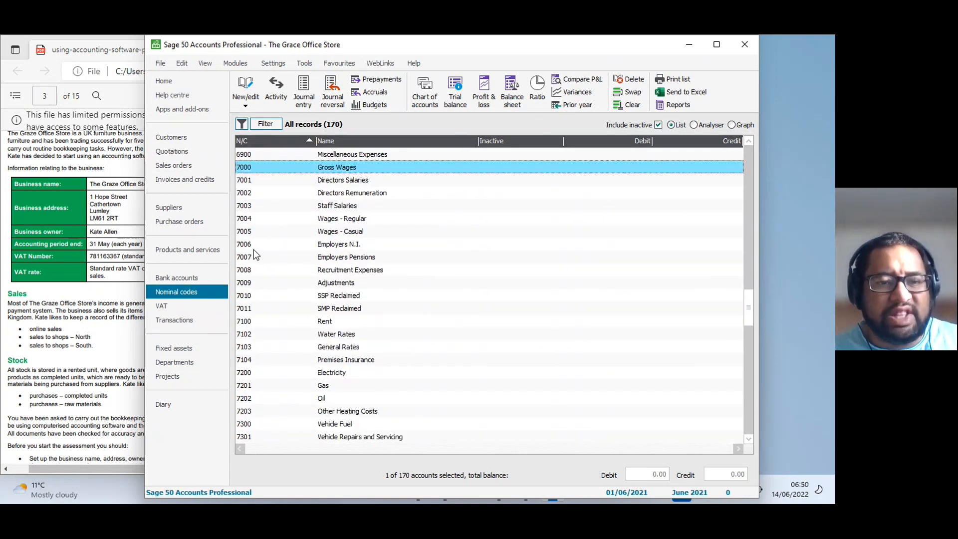
scroll(270, 426, "down", 5)
scroll(268, 424, "down", 8)
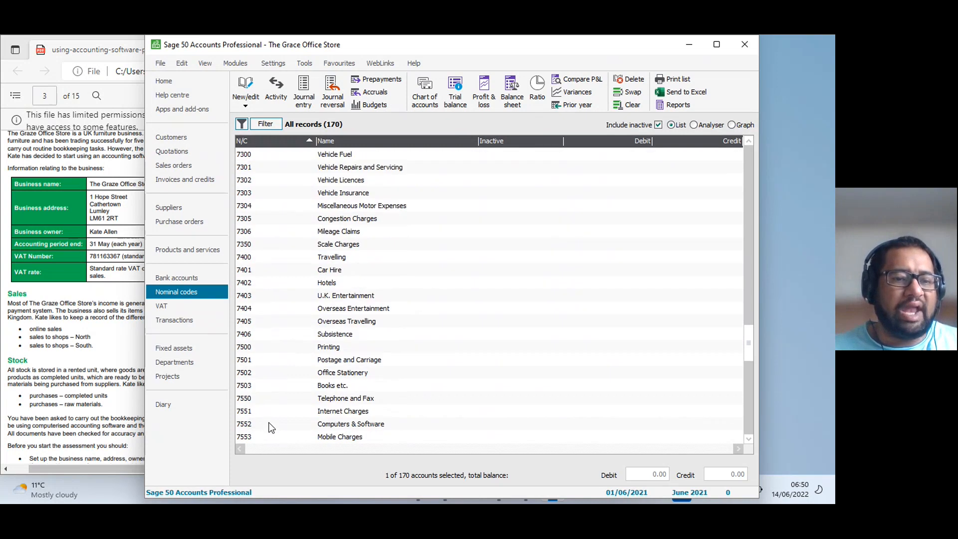
scroll(269, 424, "down", 5)
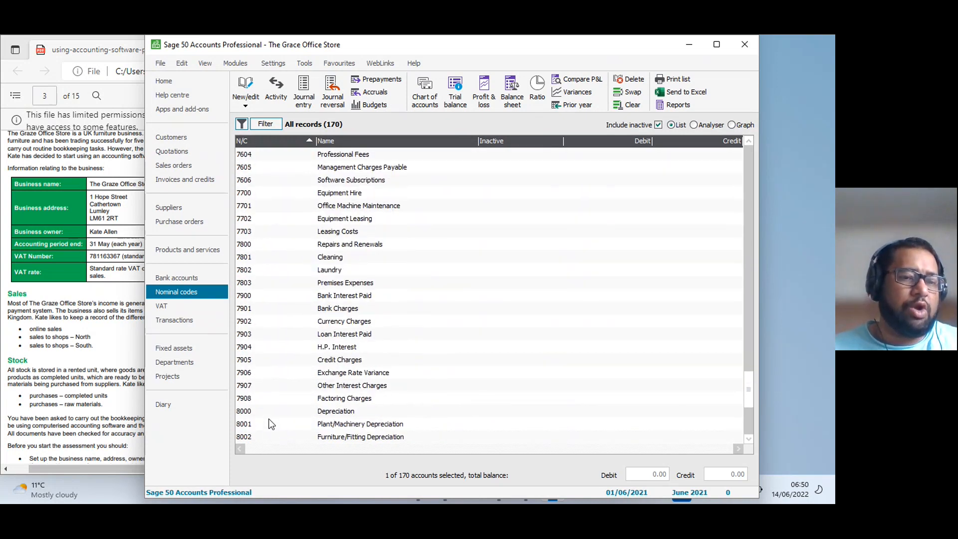
Check the remaining nominal codes from 8000 Depreciation to 9998 Suspense Account.
left_click(257, 309)
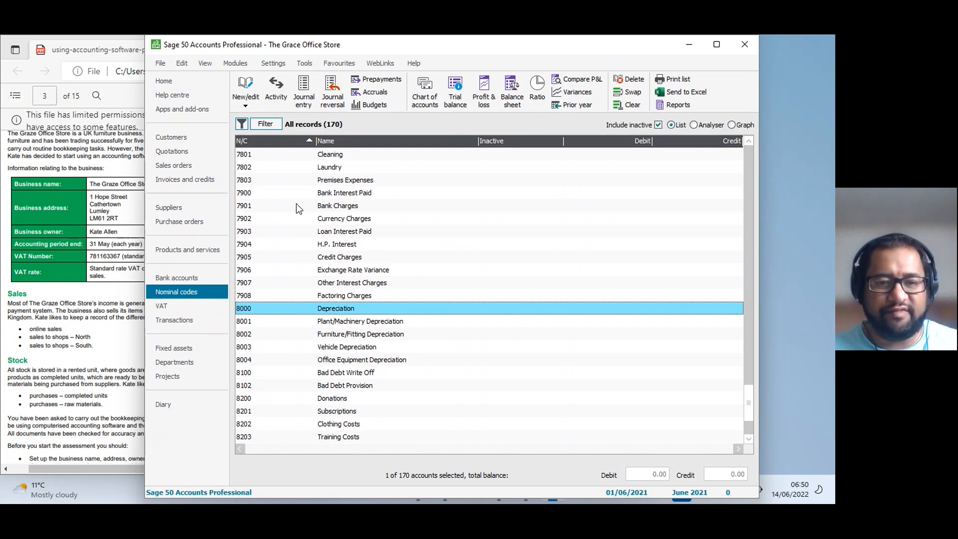
scroll(360, 429, "down", 3)
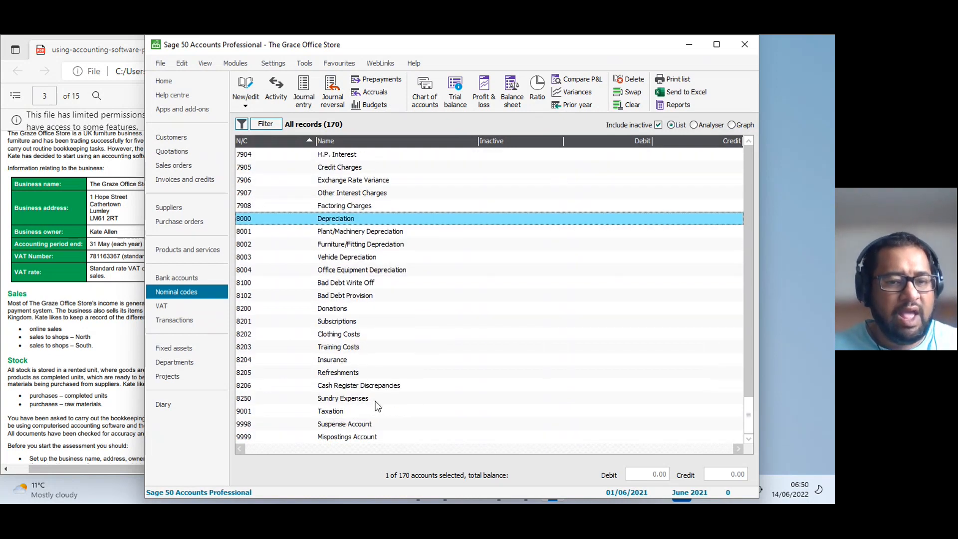
left_click(333, 425)
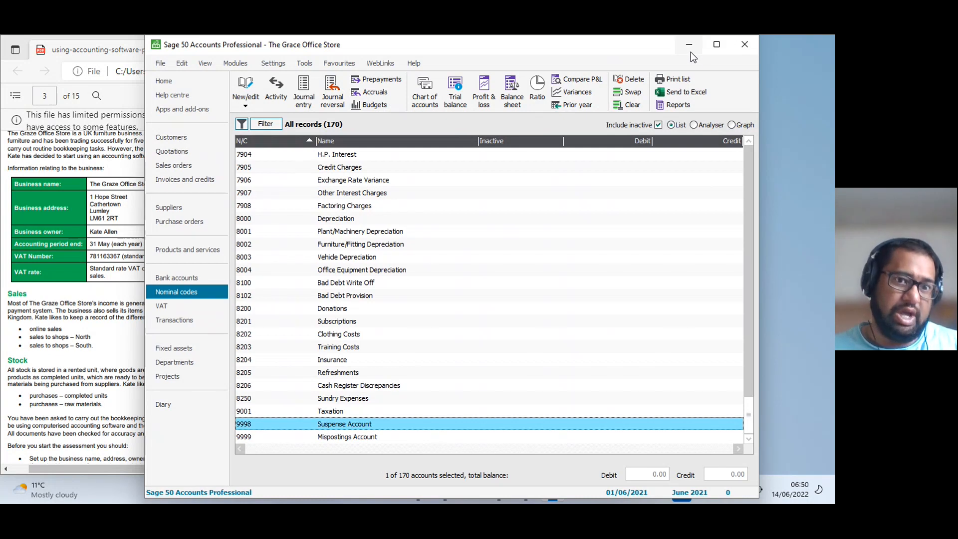
Move the Sage window clear of the practice assessment PDF and review its setup instructions and the Task 1 and Task 2 listings.
left_click_drag(471, 50, 544, 48)
left_click(195, 204)
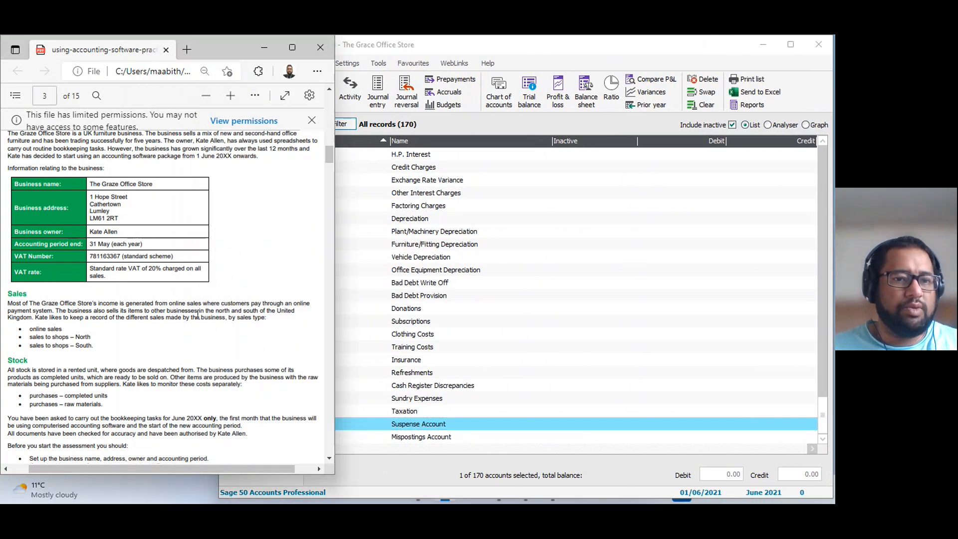
scroll(207, 306, "down", 15)
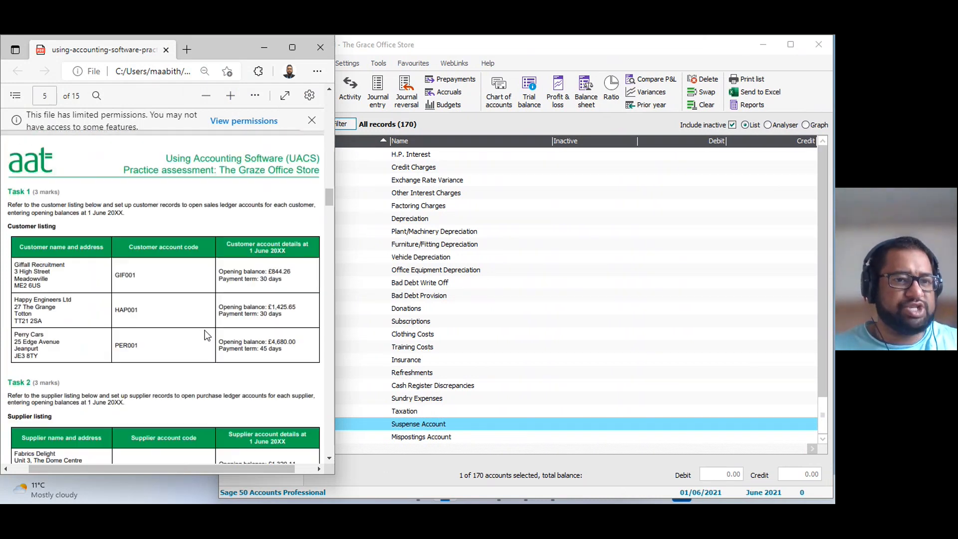
scroll(207, 336, "up", 4)
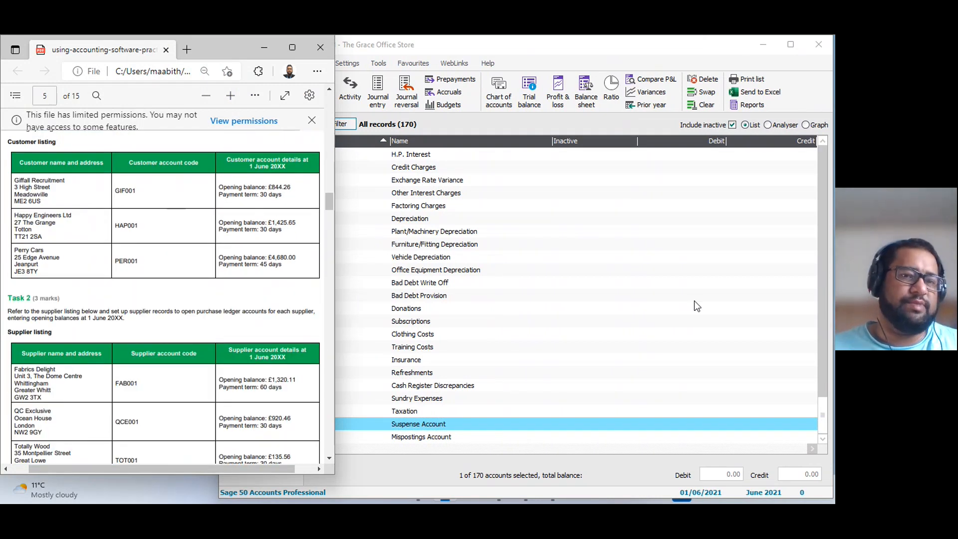
scroll(97, 271, "up", 7)
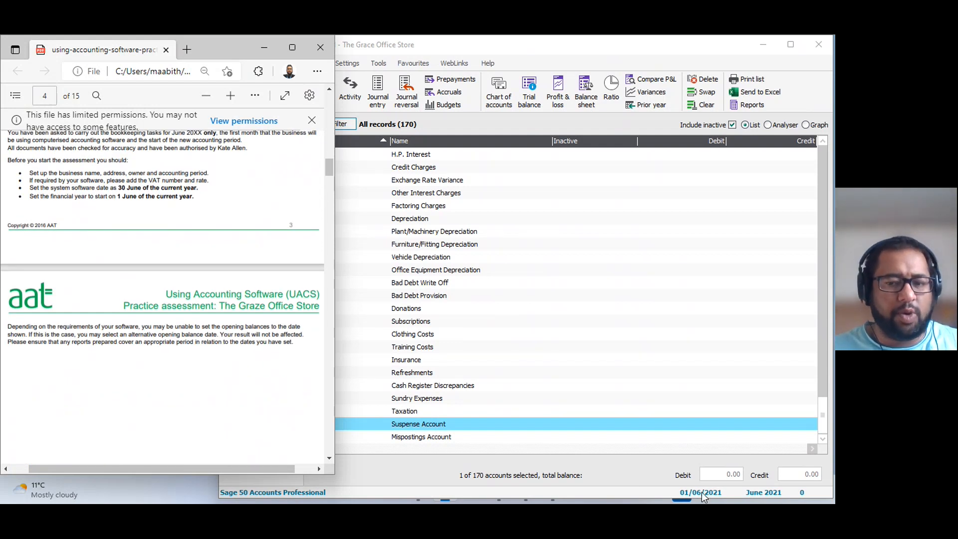
scroll(227, 357, "up", 1)
scroll(227, 358, "up", 12)
scroll(227, 355, "down", 9)
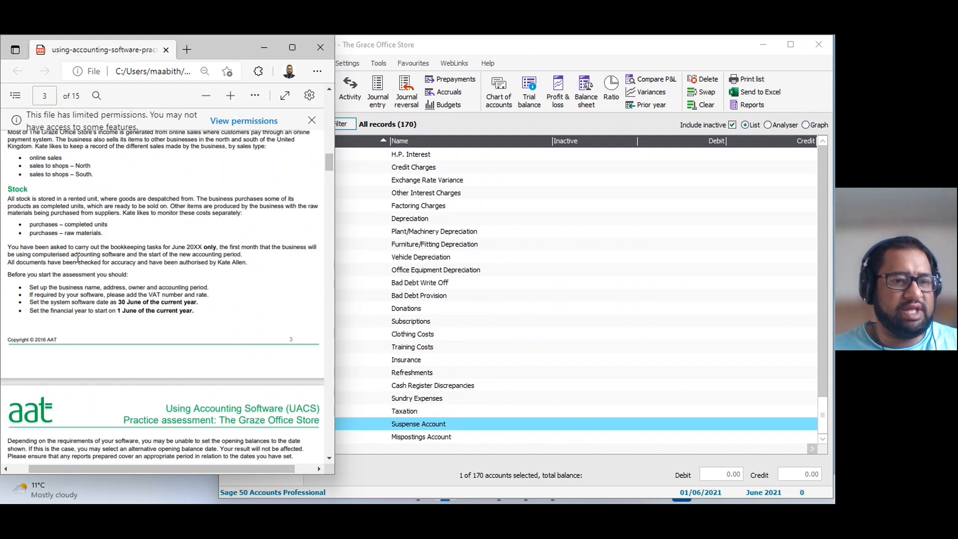
scroll(189, 338, "down", 4)
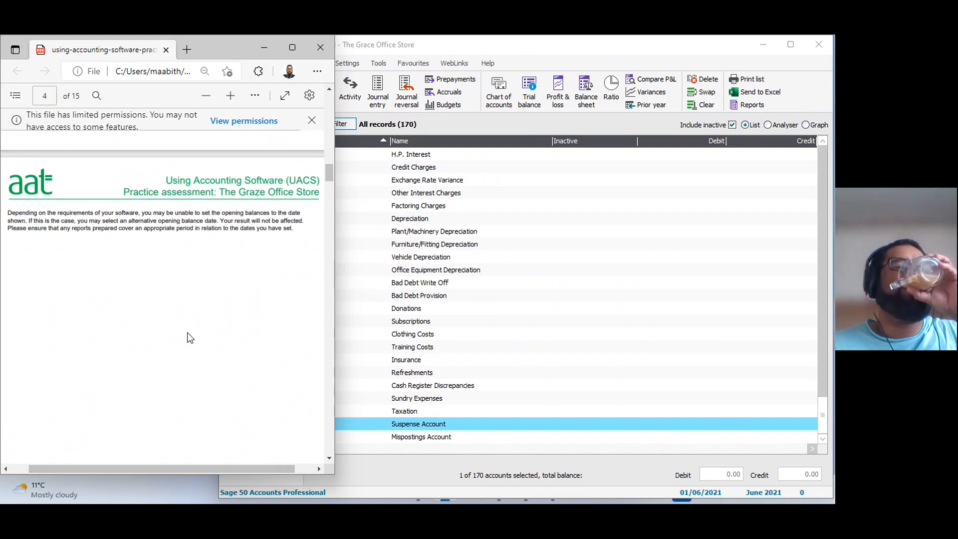
Look through the customer, supplier, bank account, nominal code and transaction lists of the new company.
left_click(470, 313)
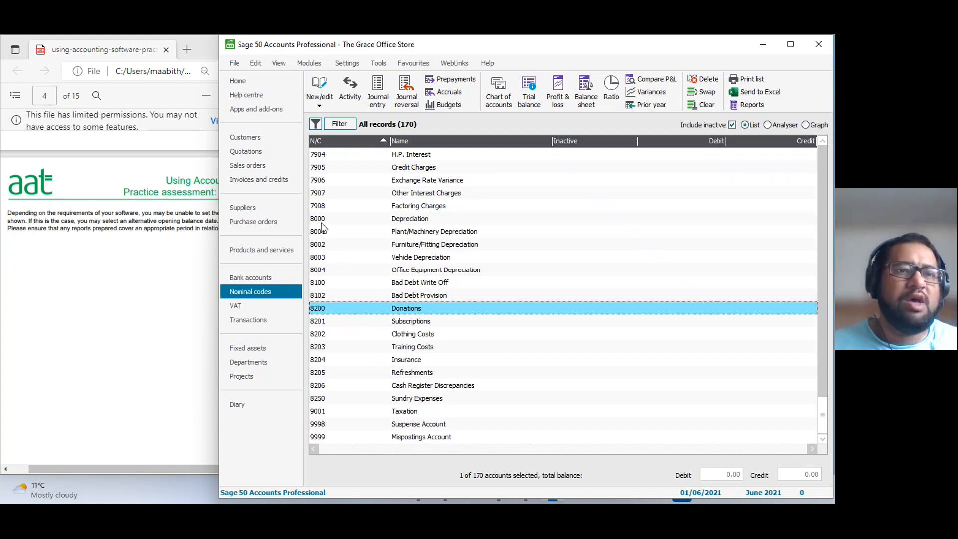
left_click(256, 140)
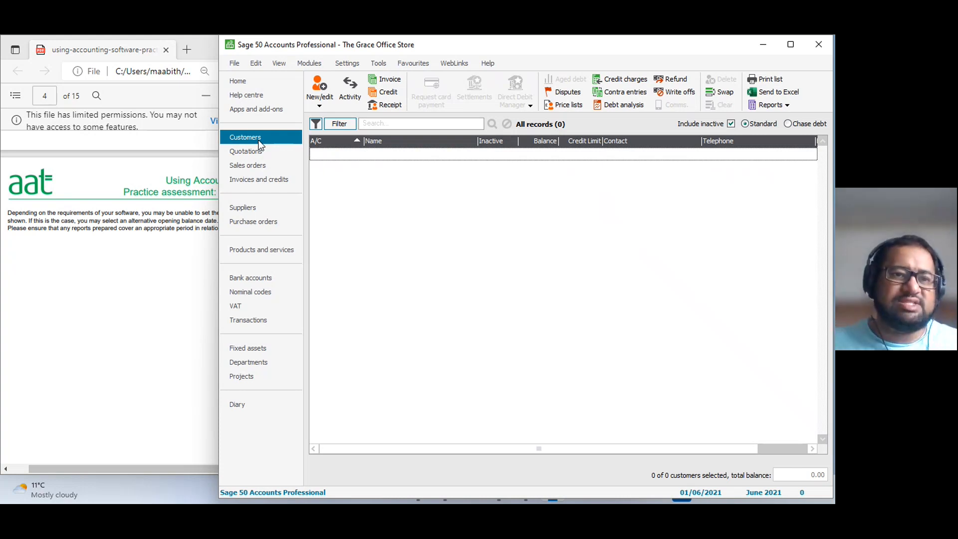
left_click(245, 208)
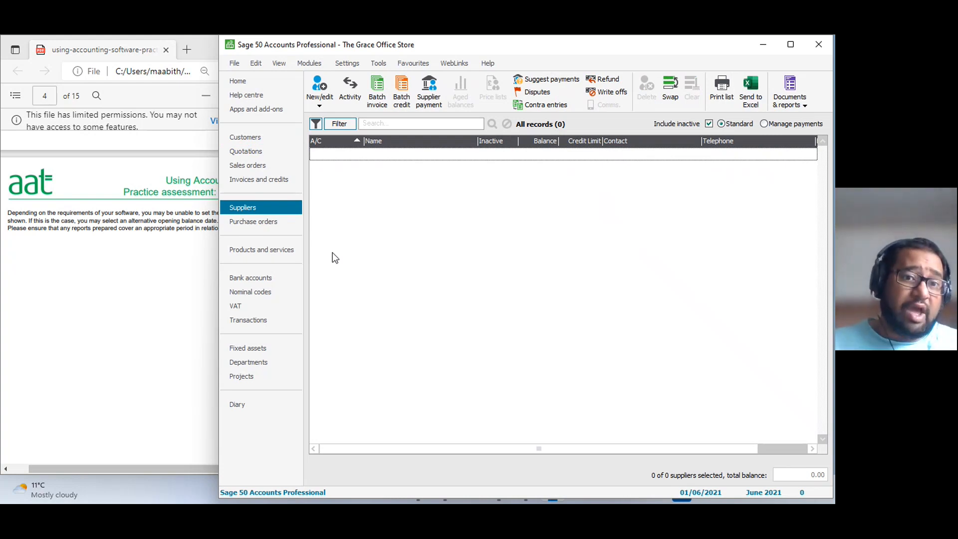
left_click(252, 281)
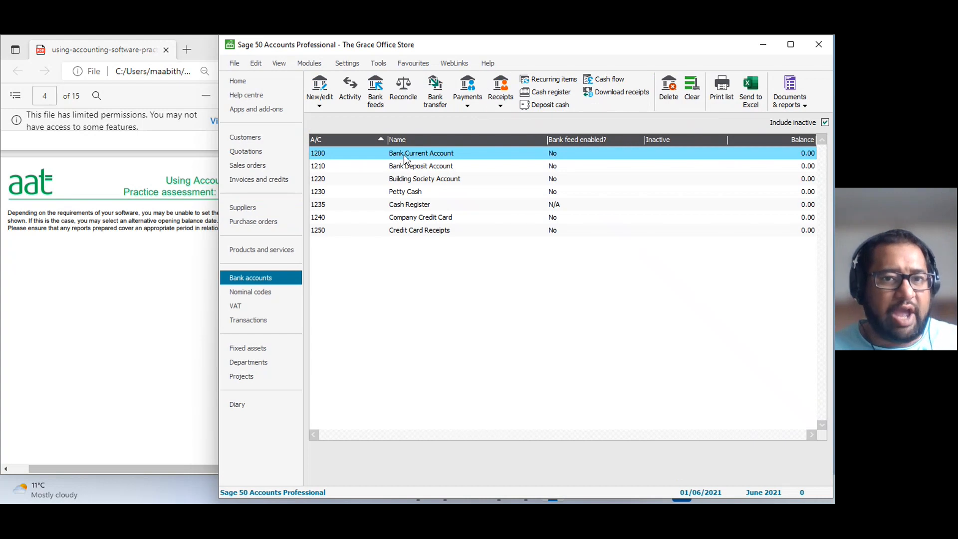
left_click(410, 192)
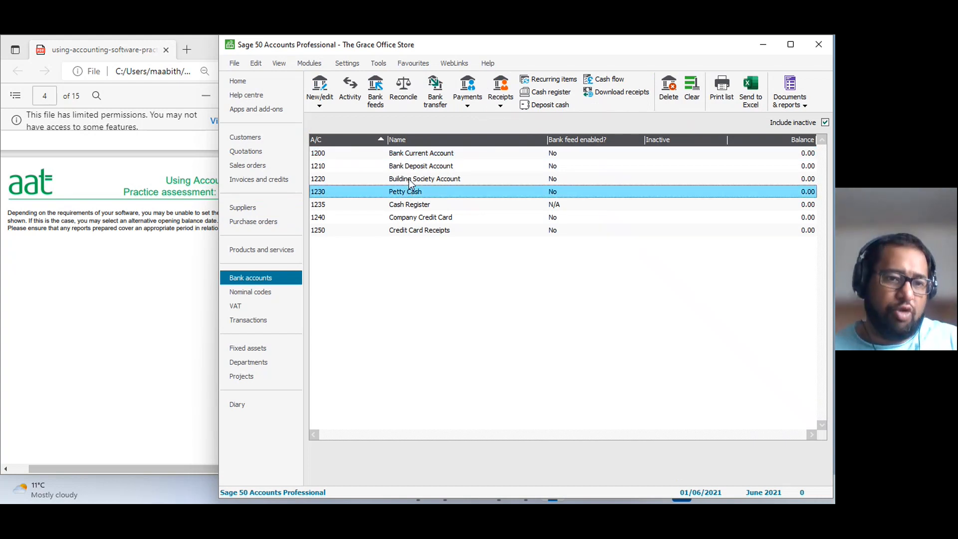
left_click(263, 293)
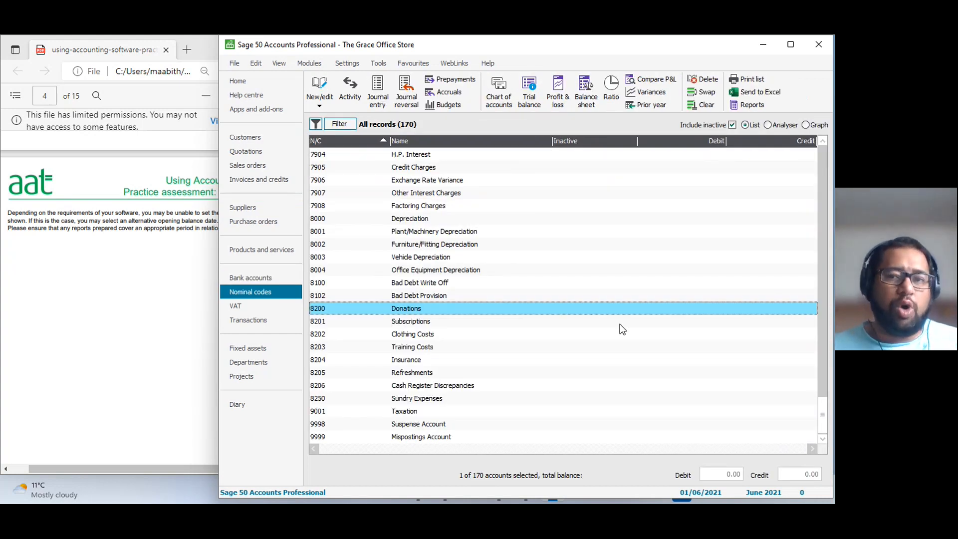
scroll(620, 326, "up", 2)
left_click_drag(823, 420, 791, 156)
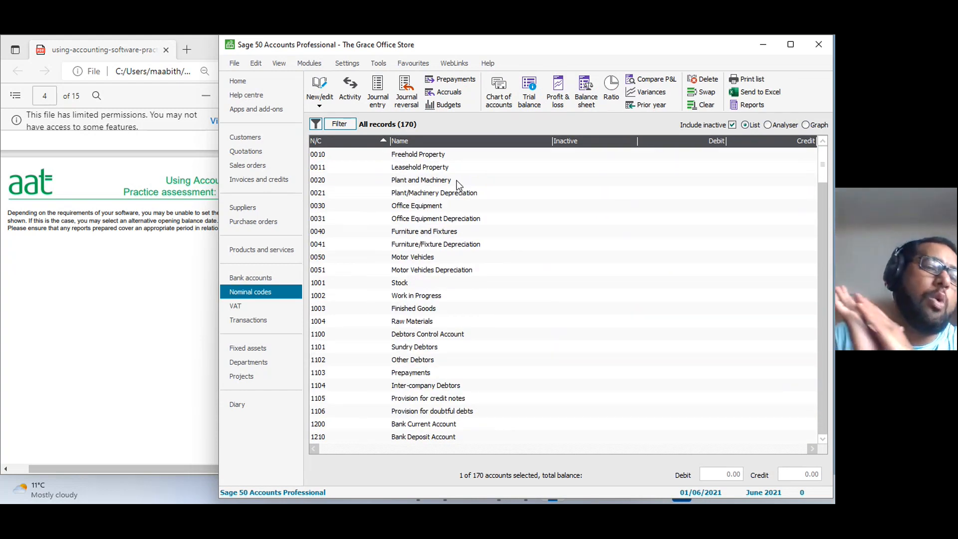
left_click(263, 323)
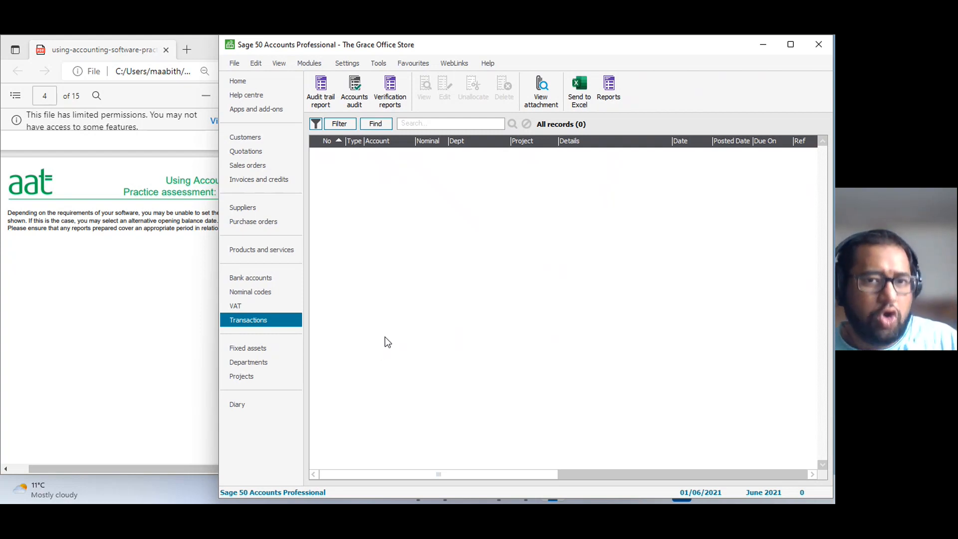
Bring up the Task 1 customer listing in the PDF and open a blank customer record placed beside it.
left_click(123, 351)
scroll(178, 340, "up", 2)
scroll(179, 341, "down", 10)
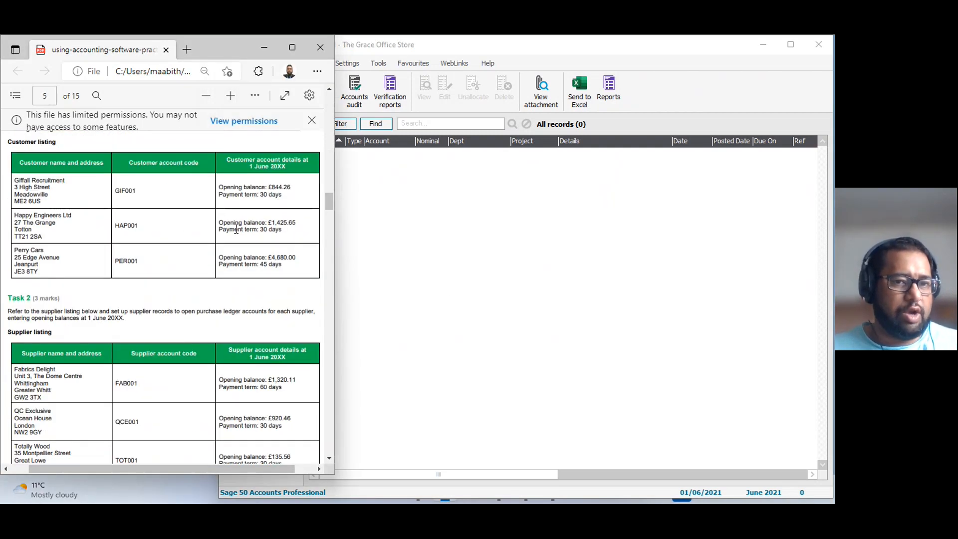
left_click(483, 261)
left_click(245, 137)
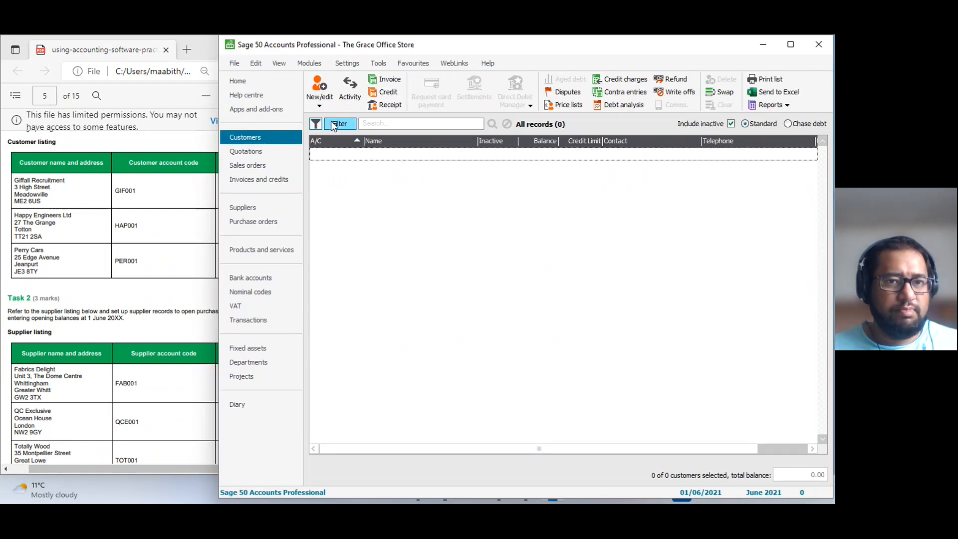
left_click(319, 89)
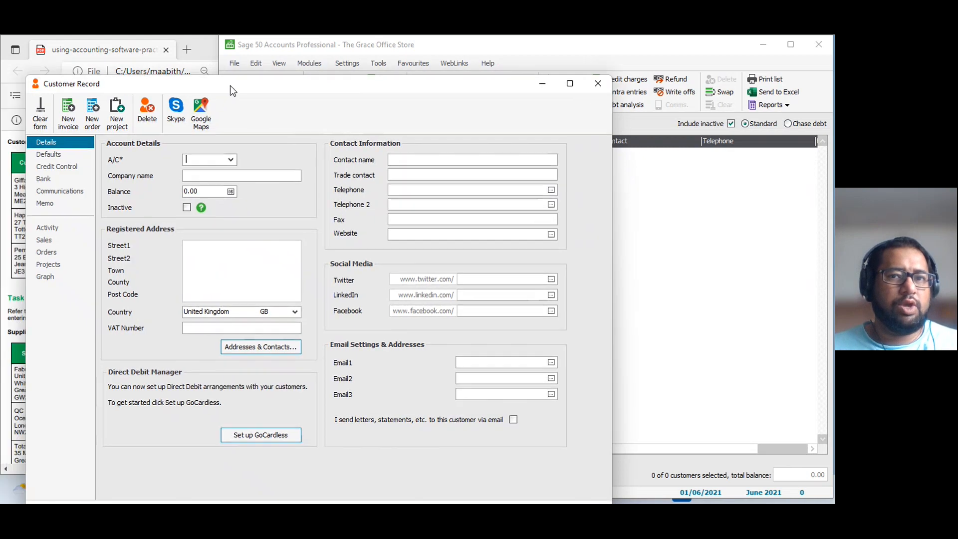
left_click_drag(230, 85, 448, 48)
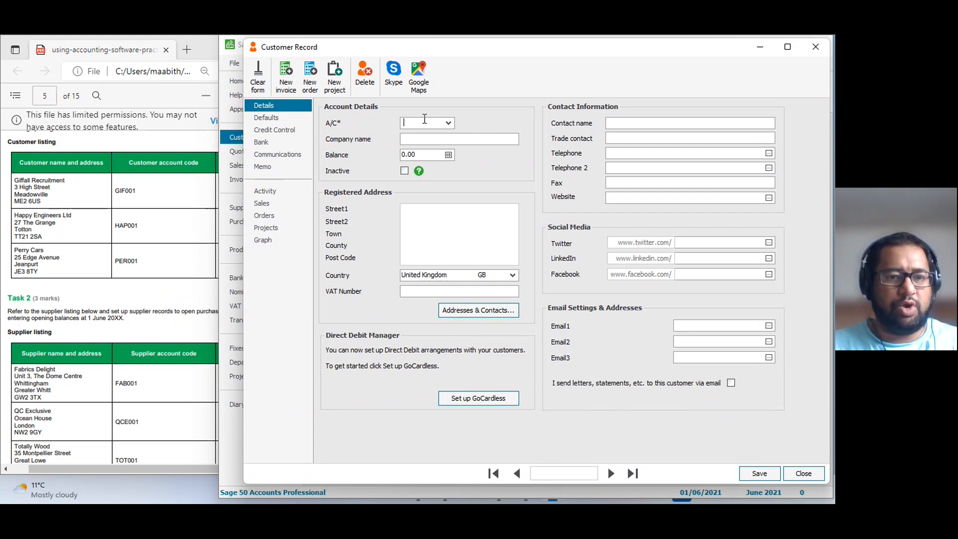
Enter the listed account code and the company name Giffall Recruitment in the new customer record.
type("GI")
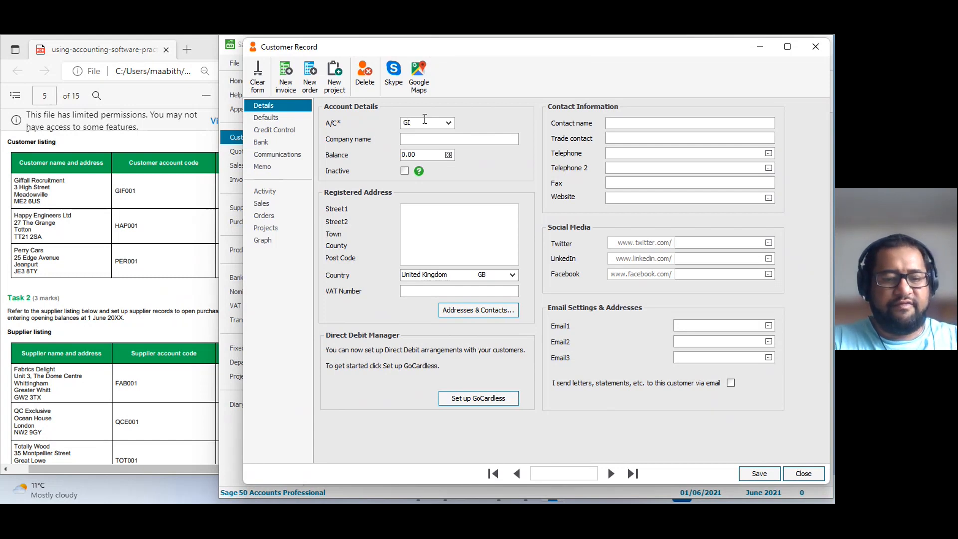
type("001")
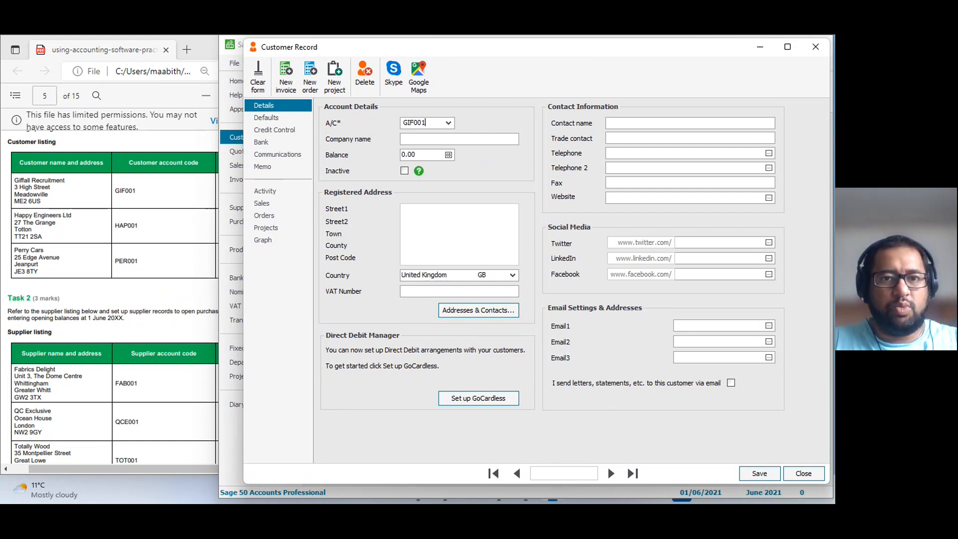
key("Tab")
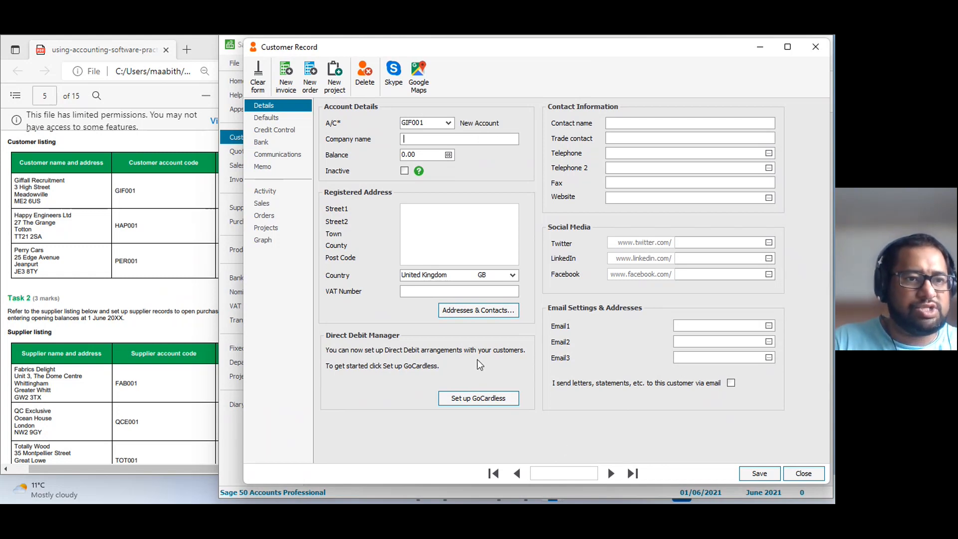
type("Giff")
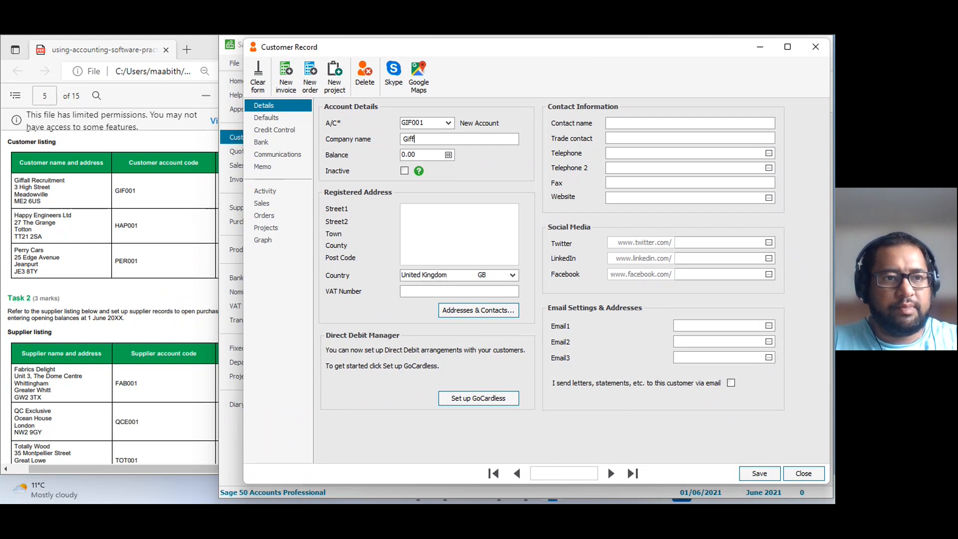
type("all Rec")
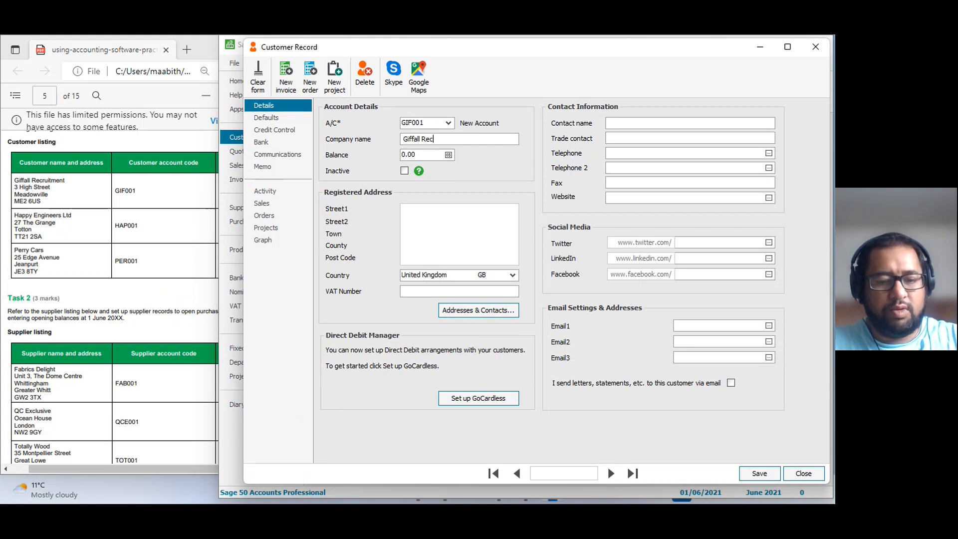
type("ruitment")
key("Tab")
key("Tab")
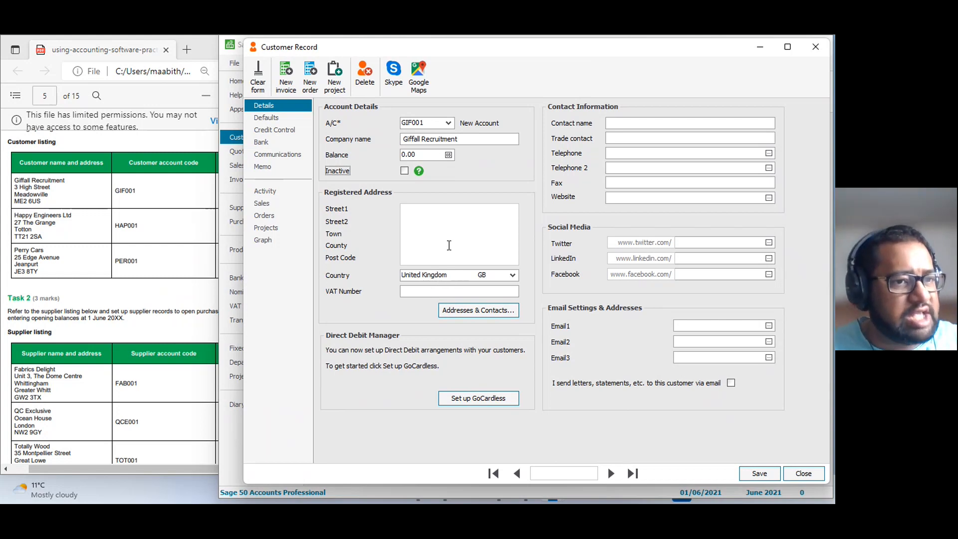
Check the payment due days in the customer's credit control terms against the payment terms in the customer listing.
left_click(267, 130)
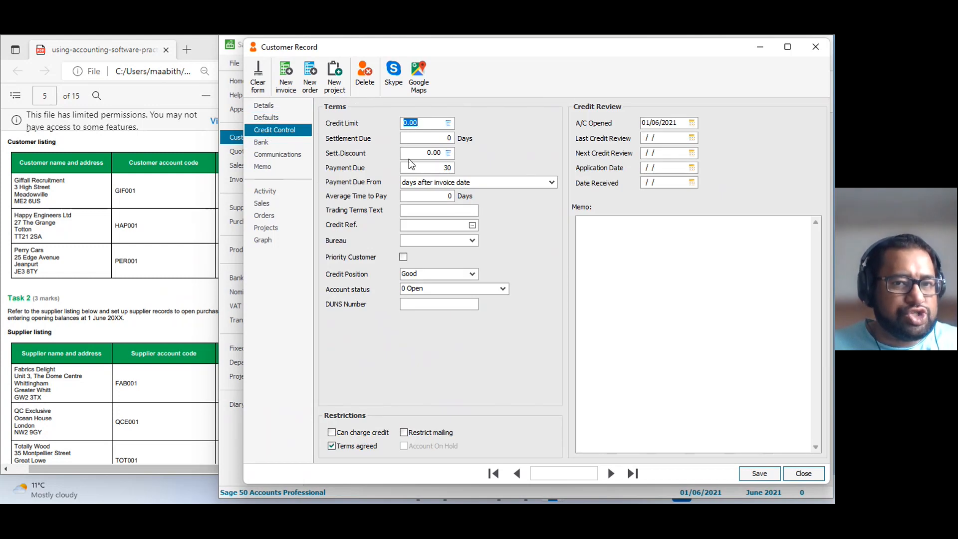
left_click_drag(433, 168, 464, 172)
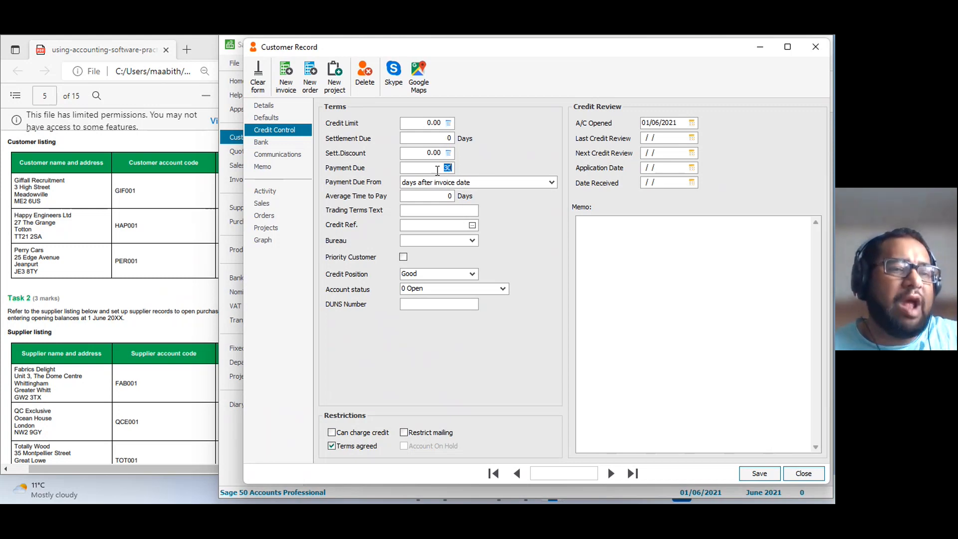
left_click(150, 276)
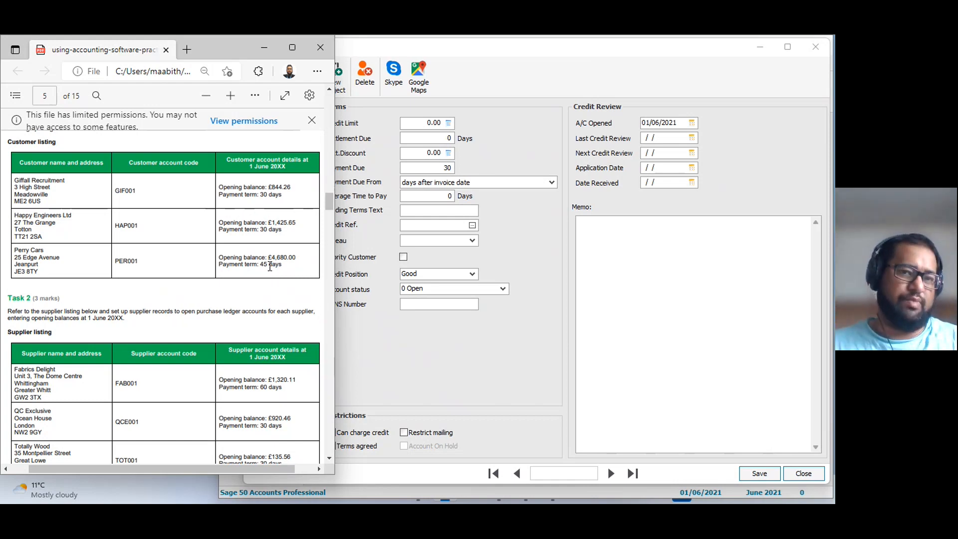
left_click(489, 249)
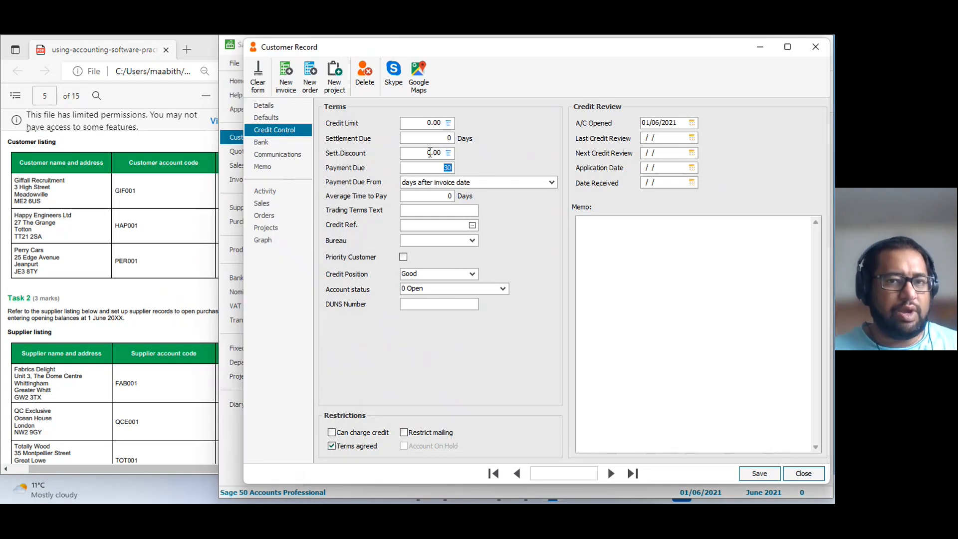
left_click(261, 106)
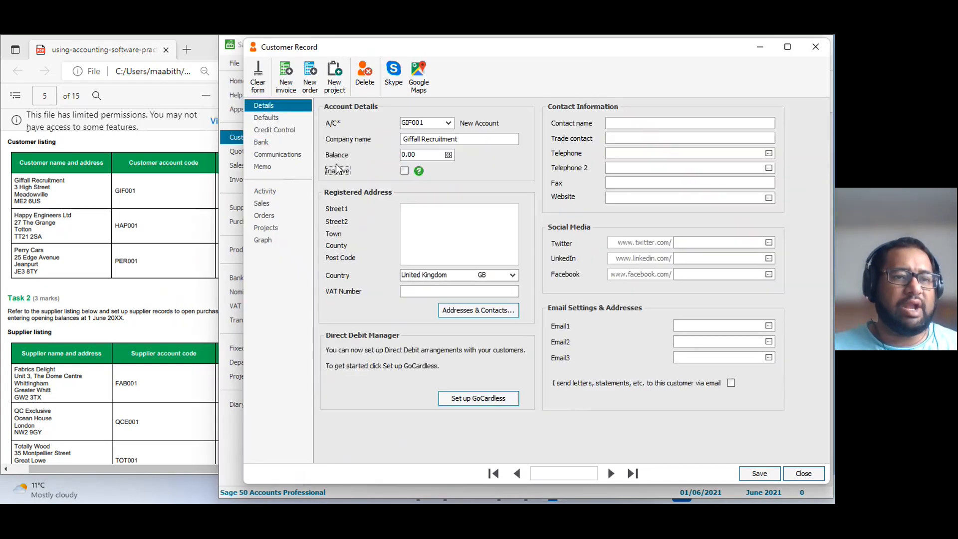
Save the Giffall Recruitment account details and start its opening balance entry as an invoice with reference OB.
left_click(196, 196)
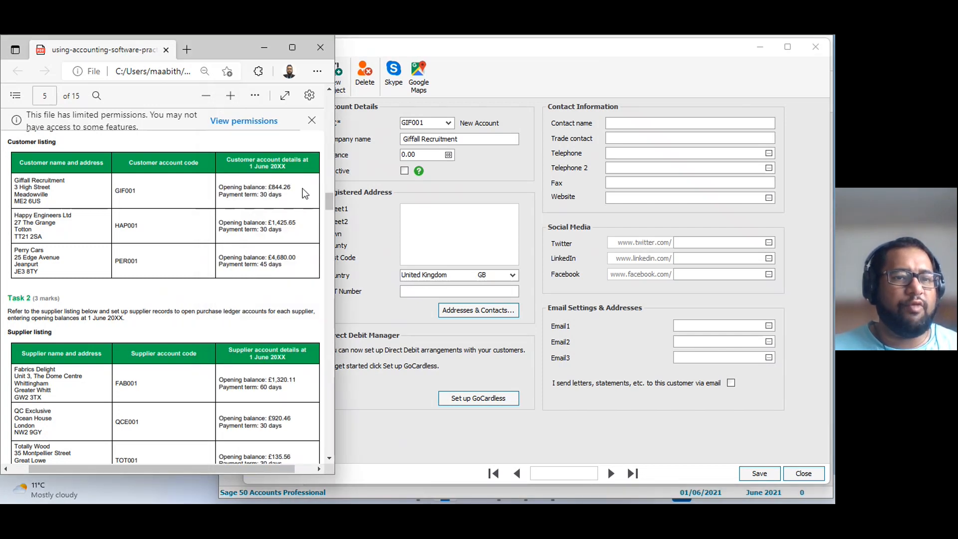
left_click(449, 155)
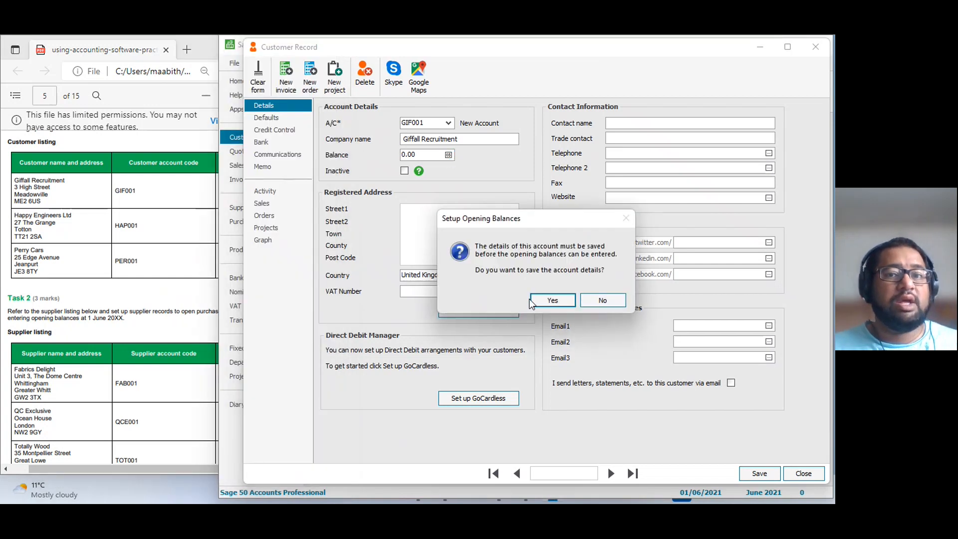
left_click(553, 300)
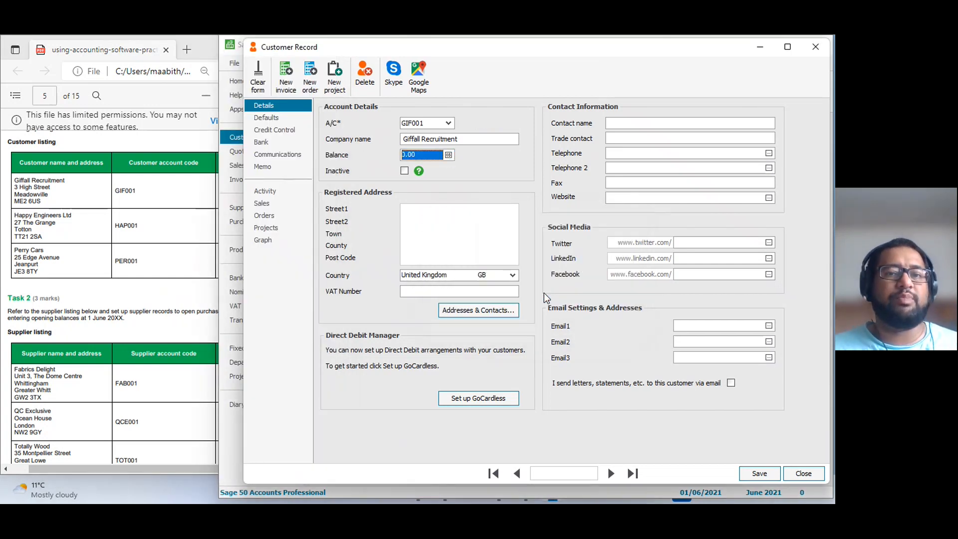
left_click(274, 241)
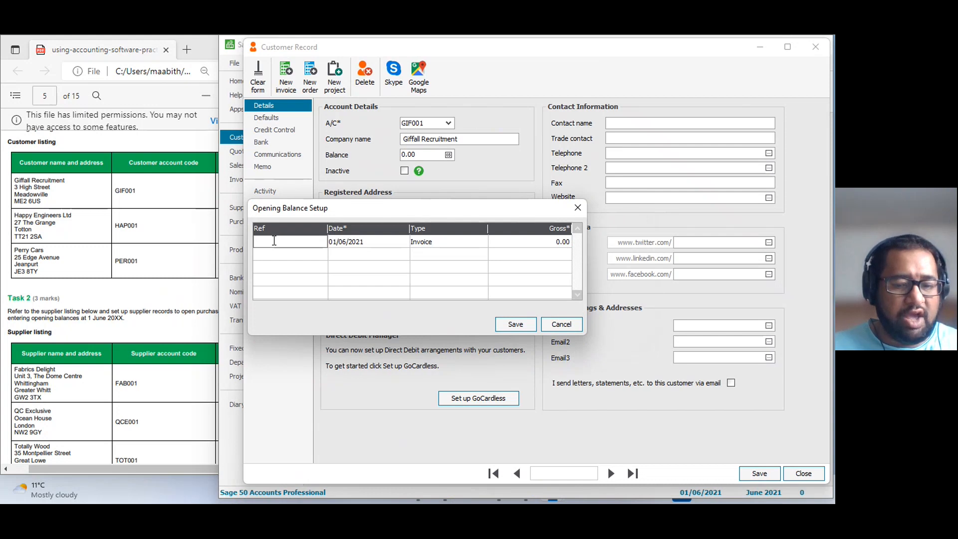
type("OB")
key("Tab")
key("Tab")
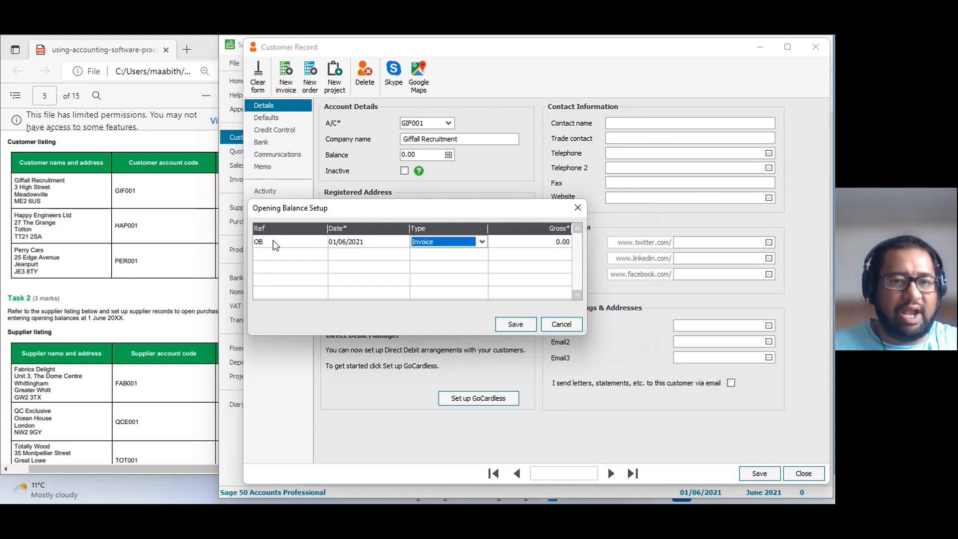
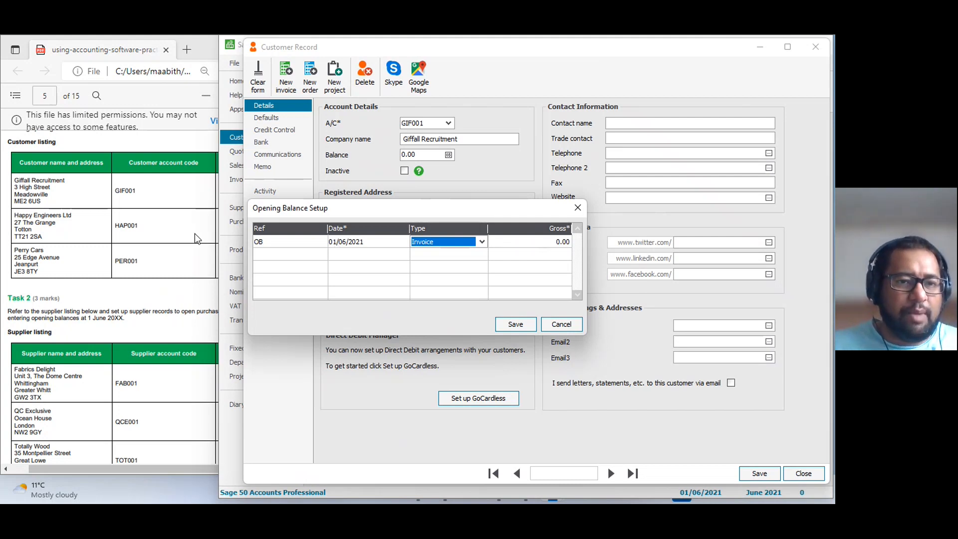
Enter 844.26 as the gross amount of Giffall Recruitment's opening balance invoice, and save the opening balance and the customer record.
key("alt+Tab")
left_click(537, 240)
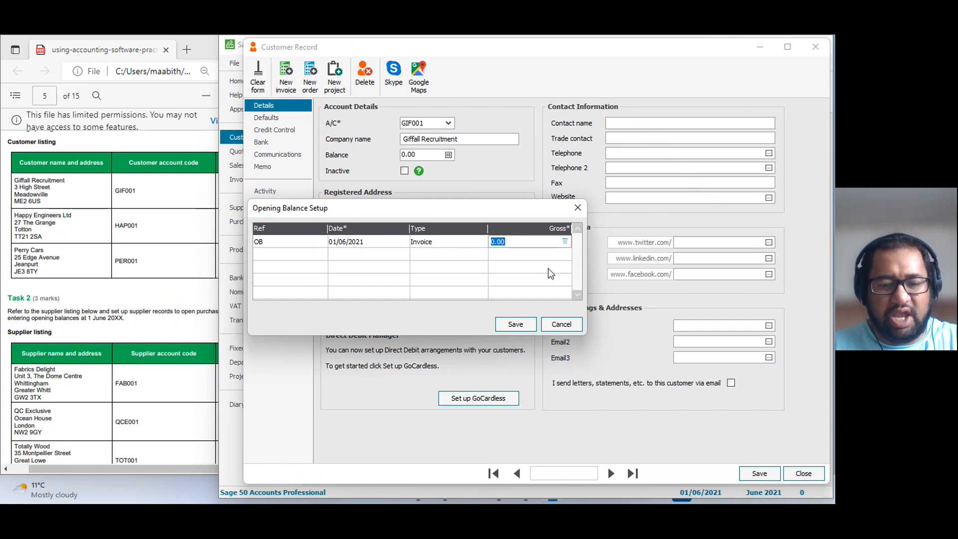
type("844.2")
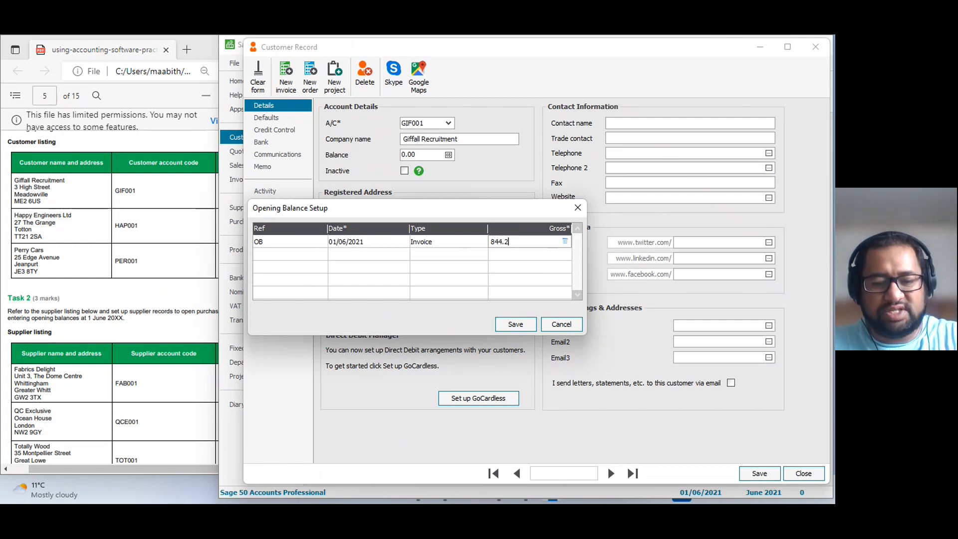
type("6")
left_click(507, 325)
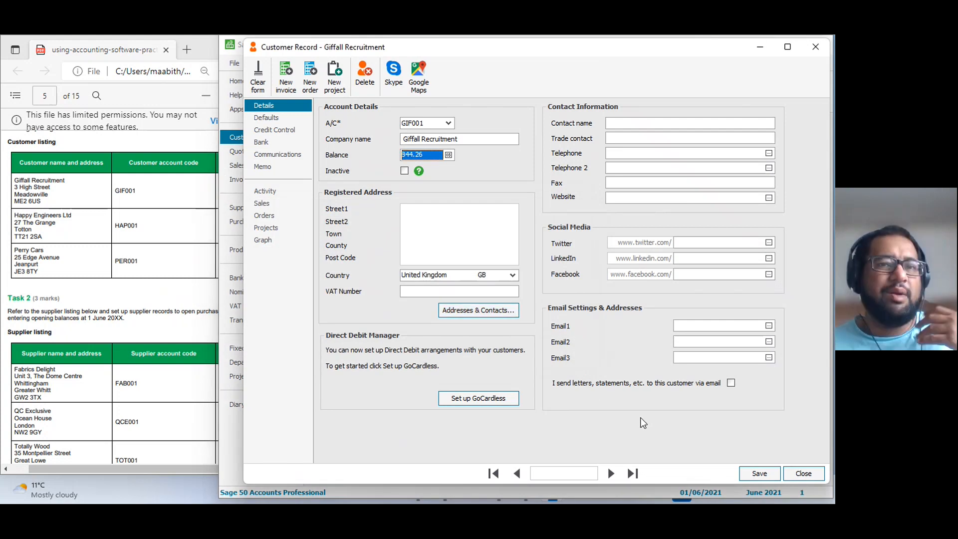
left_click(751, 473)
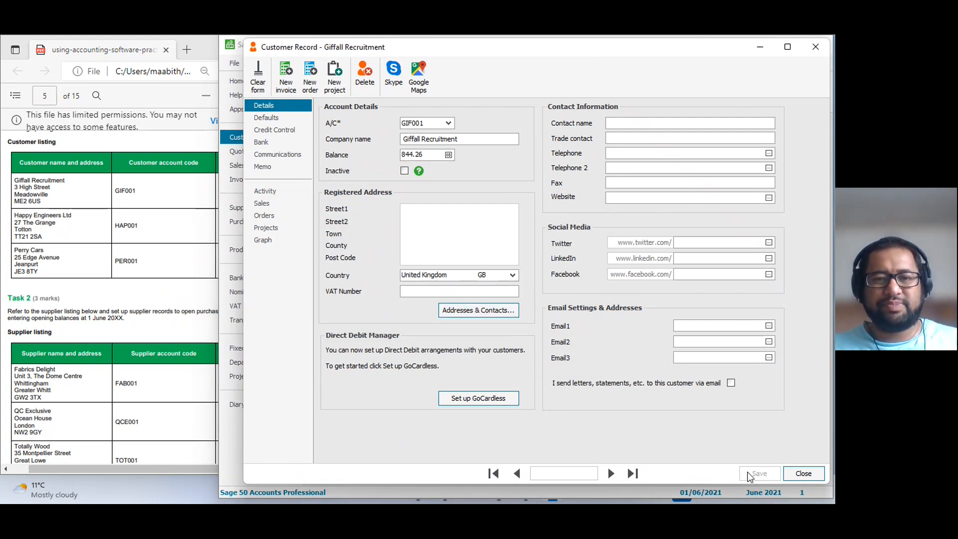
Enter the listed account code and company name Happy Engineering Ltd in a new customer record, and check its credit control payment terms.
type("HAP001")
key("Tab")
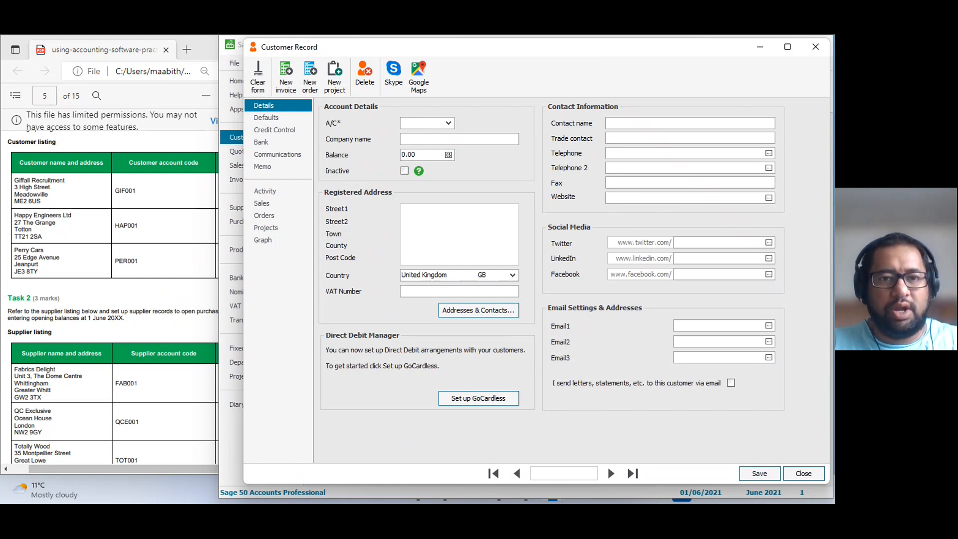
type("H")
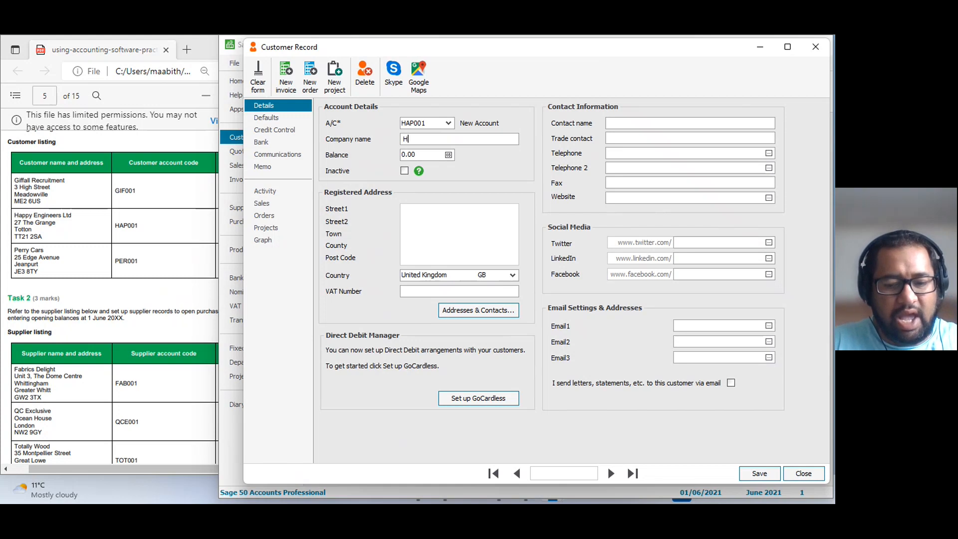
type("appy Engin")
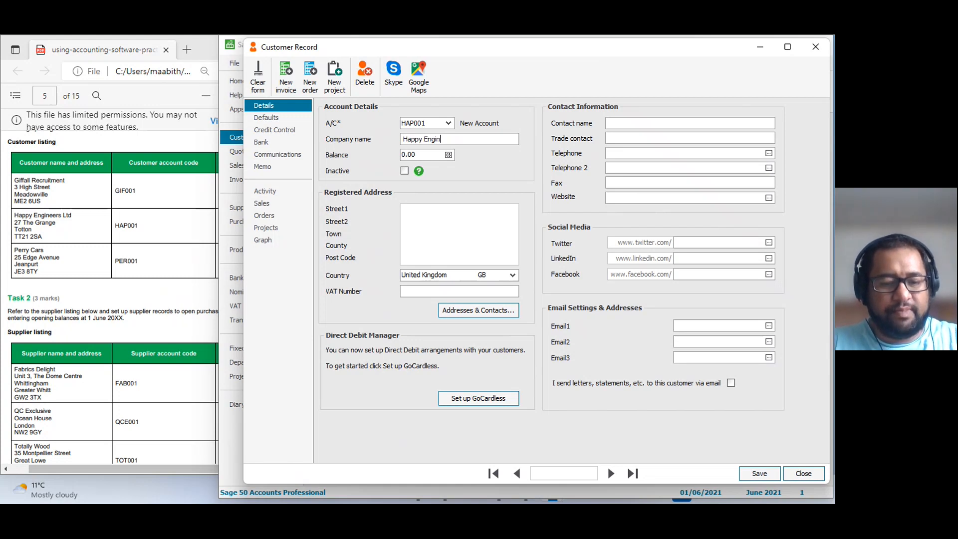
type("eering Ltd")
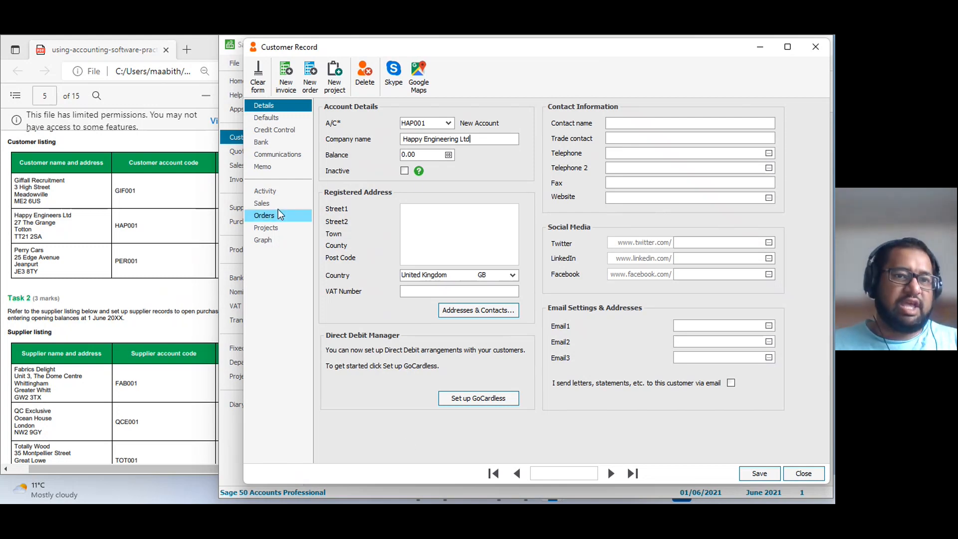
left_click(270, 131)
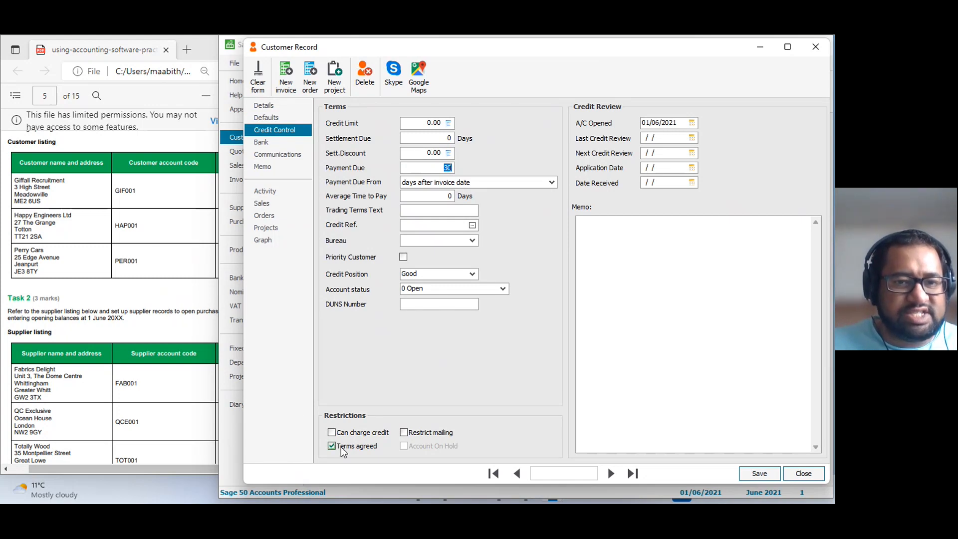
left_click(263, 105)
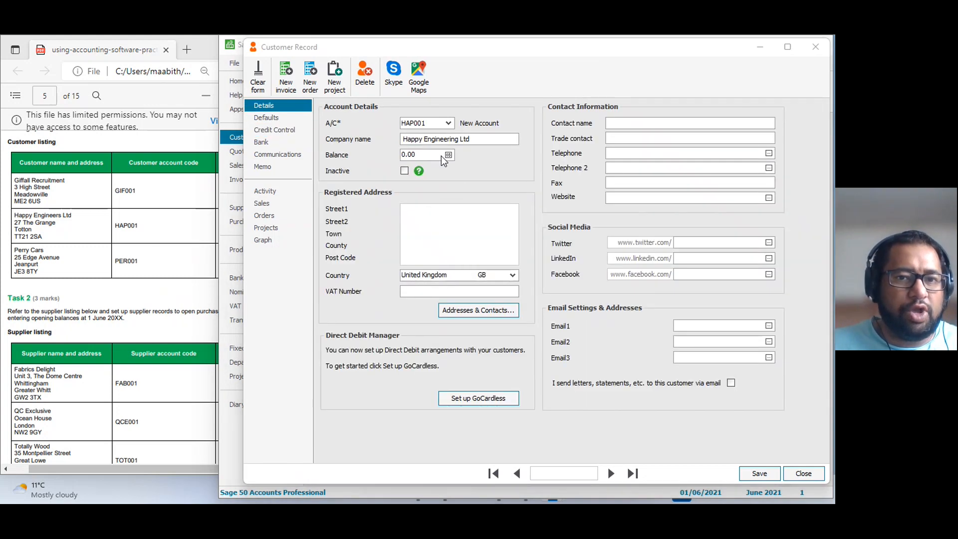
Save the Happy Engineering Ltd account details and enter its opening balance as an invoice with reference OB and gross amount 1425.65.
left_click(448, 155)
left_click(552, 300)
left_click(148, 246)
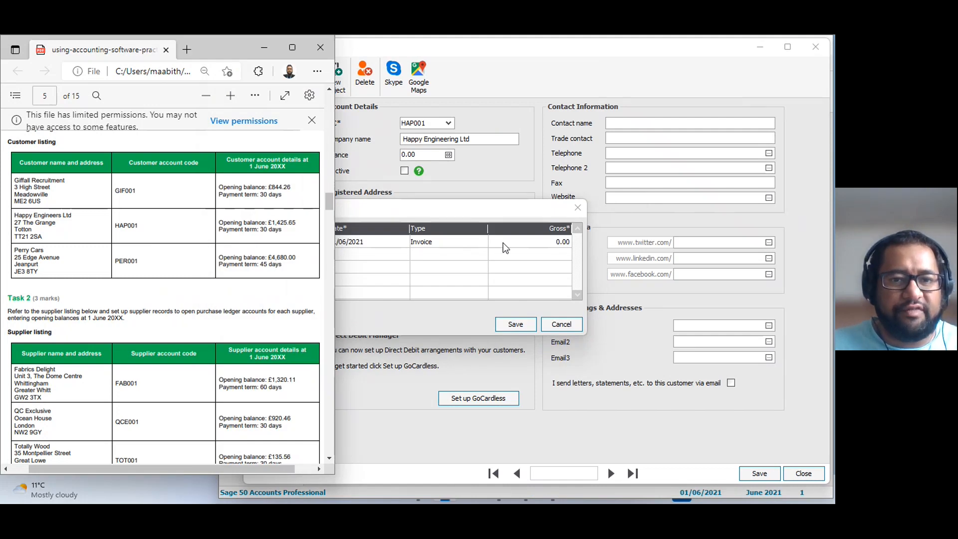
left_click_drag(458, 211, 537, 212)
type("OB")
key("Tab")
key("Tab")
key("Tab")
type("1425.65")
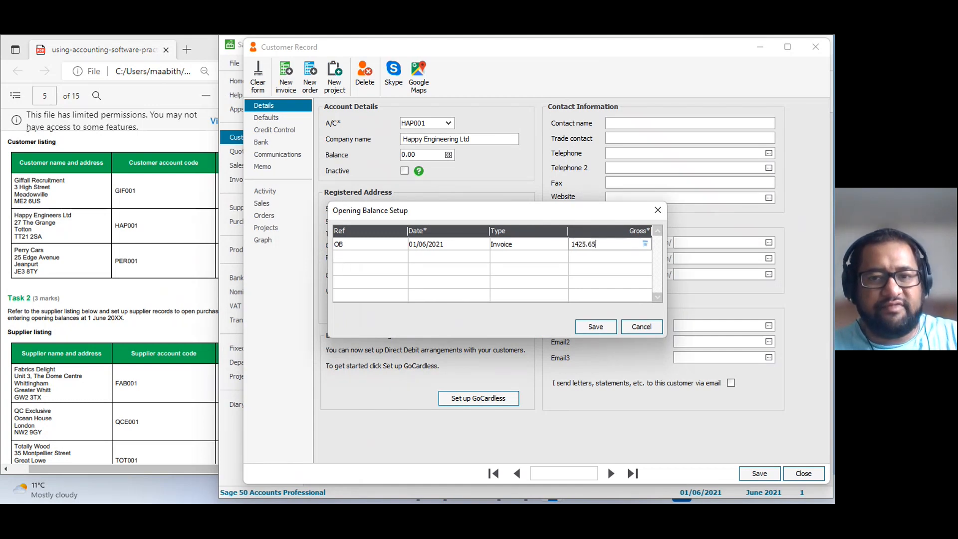
Check Happy Engineering Ltd's opening balance against the PDF customer listing, and save the balance and the customer record.
left_click(108, 258)
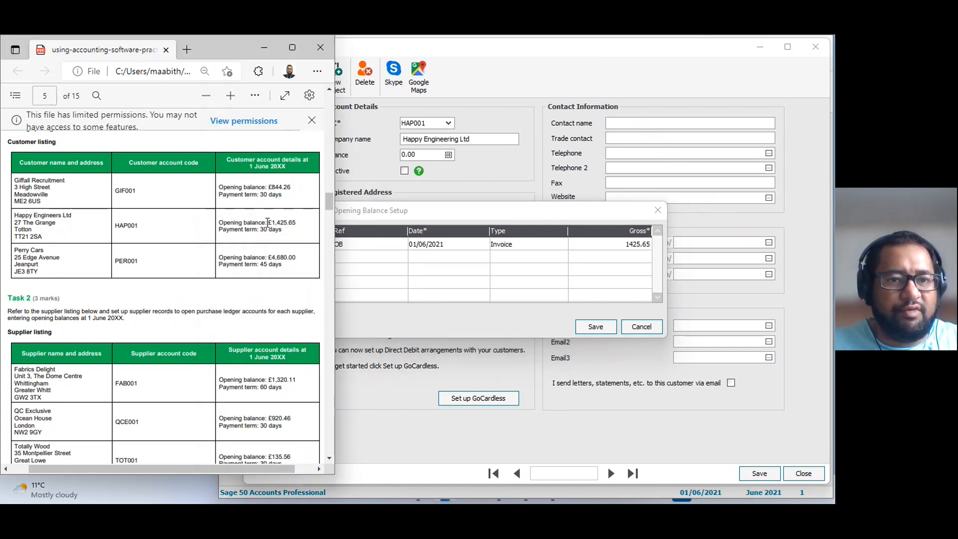
left_click(602, 264)
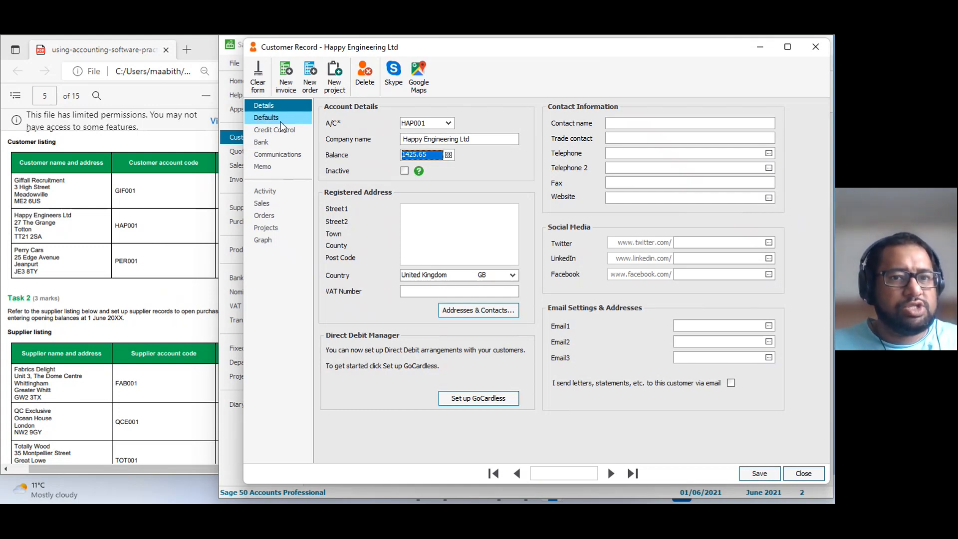
left_click(748, 474)
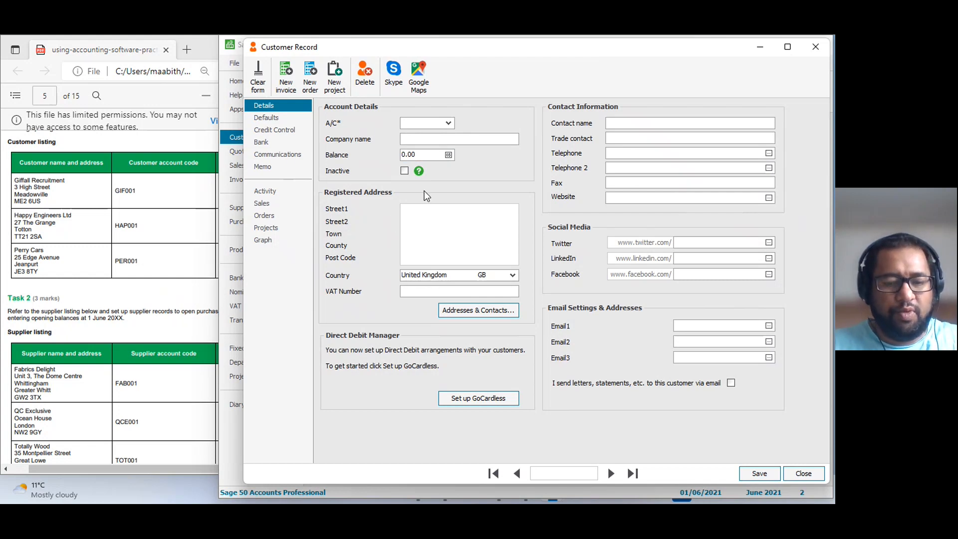
Enter the listed account code and the company name Perry Cars in a new customer record.
type("PER001")
key("Tab")
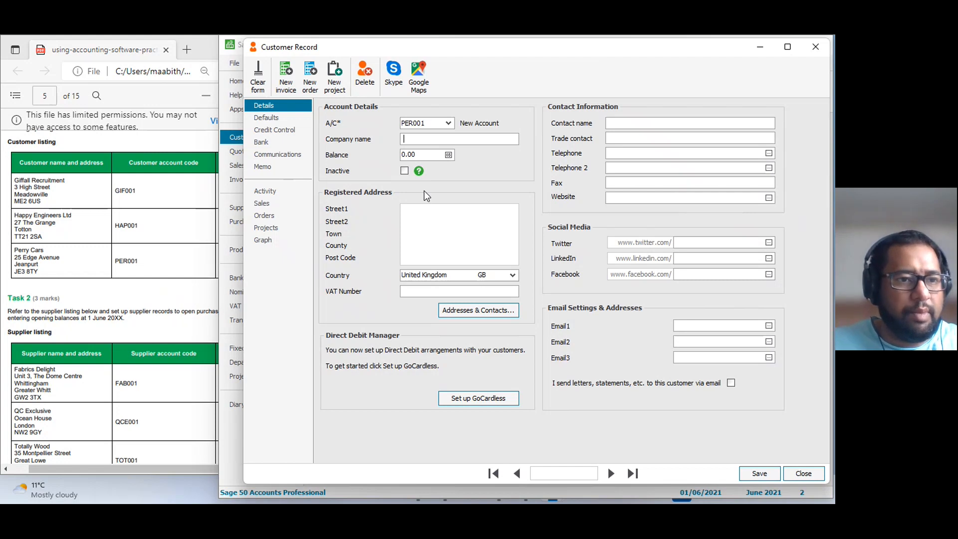
type("Perry")
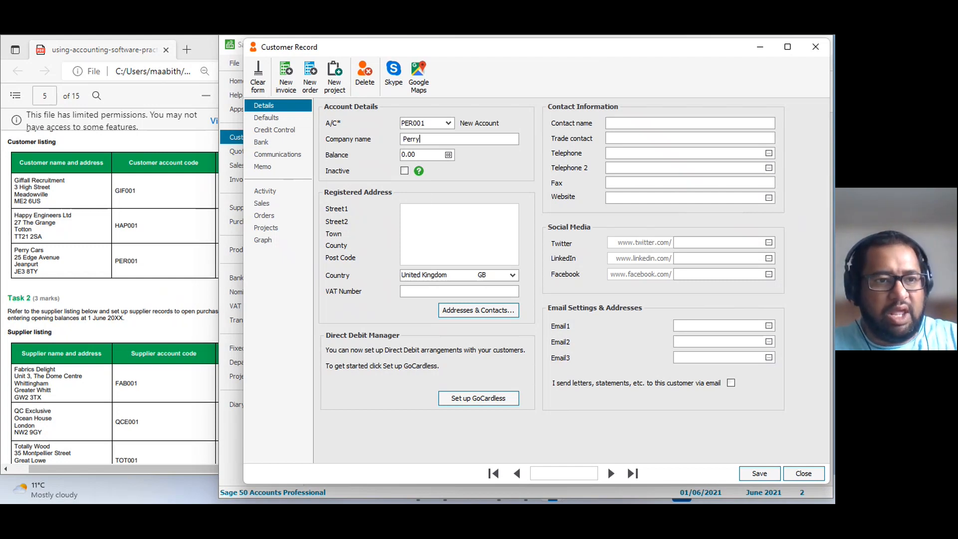
type(" Cars")
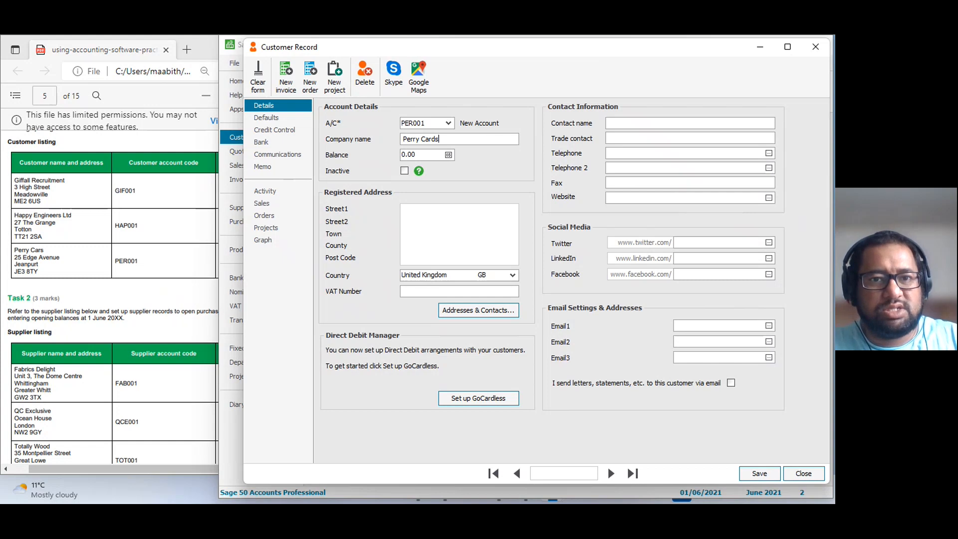
key("Tab")
key("Tab")
left_click(422, 258)
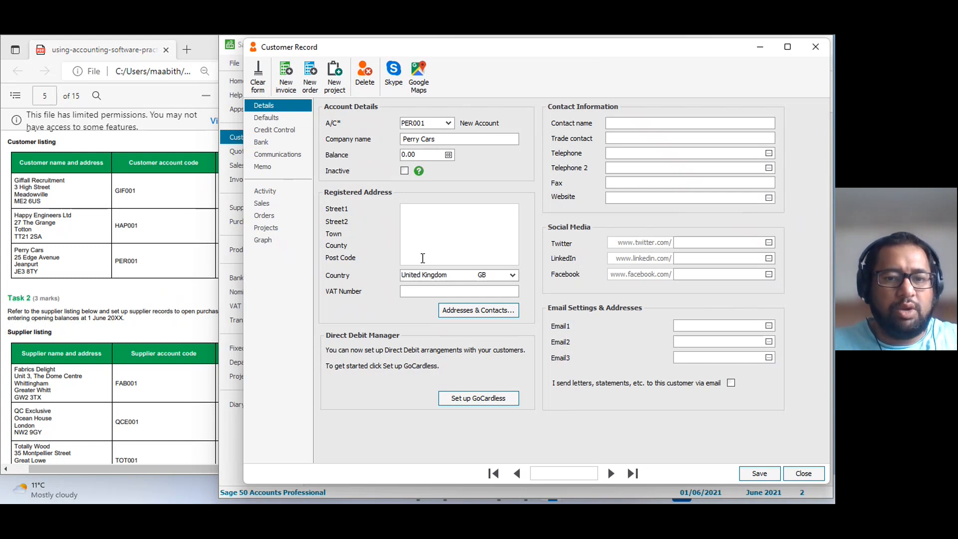
Set the payment due period in Perry Cars' credit control terms to 45 days.
left_click(275, 130)
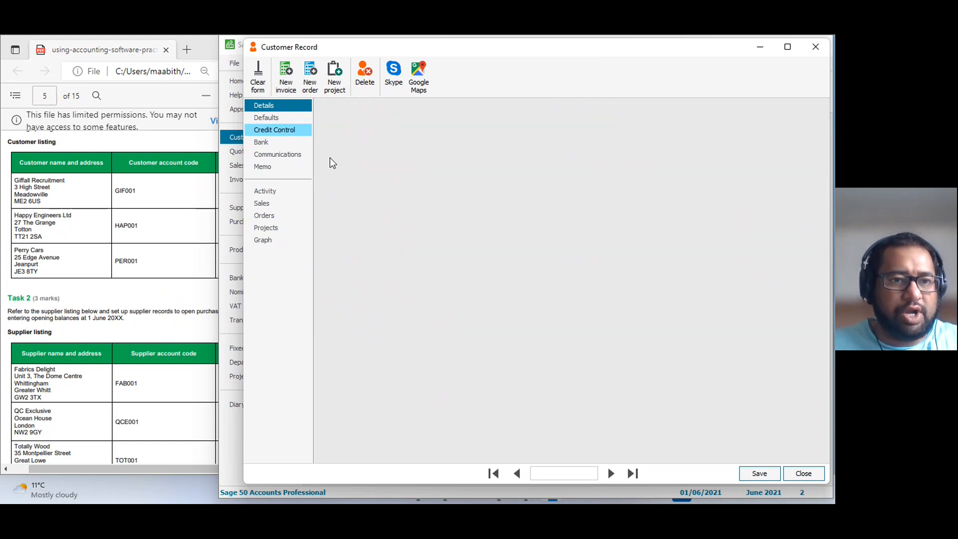
left_click(426, 169)
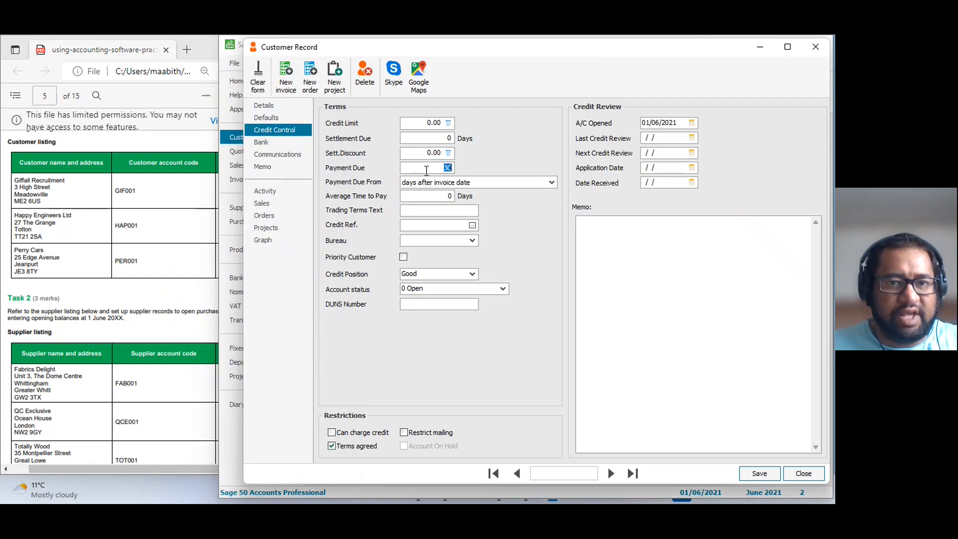
type("45")
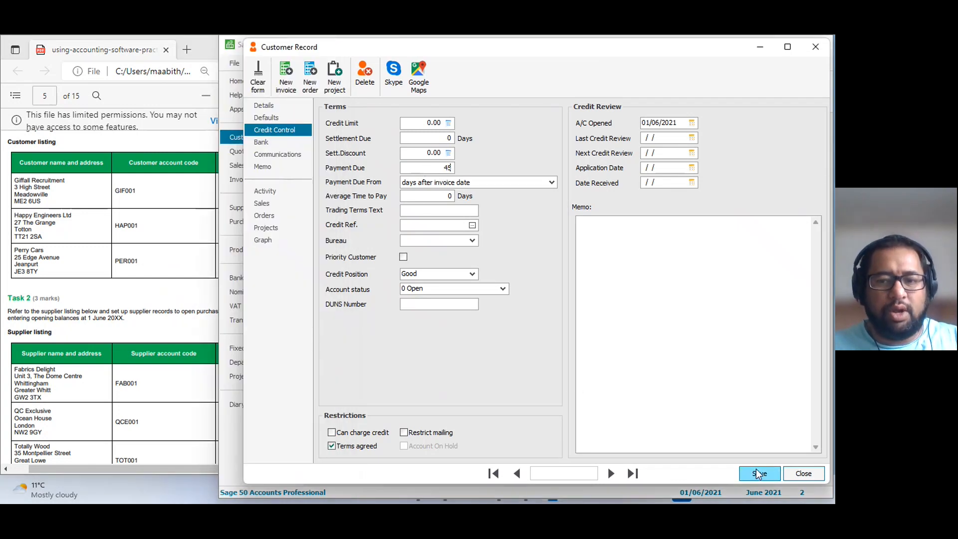
Save the Perry Cars account details and enter its opening balance as an invoice with reference ob and gross amount 4600.00.
left_click(264, 105)
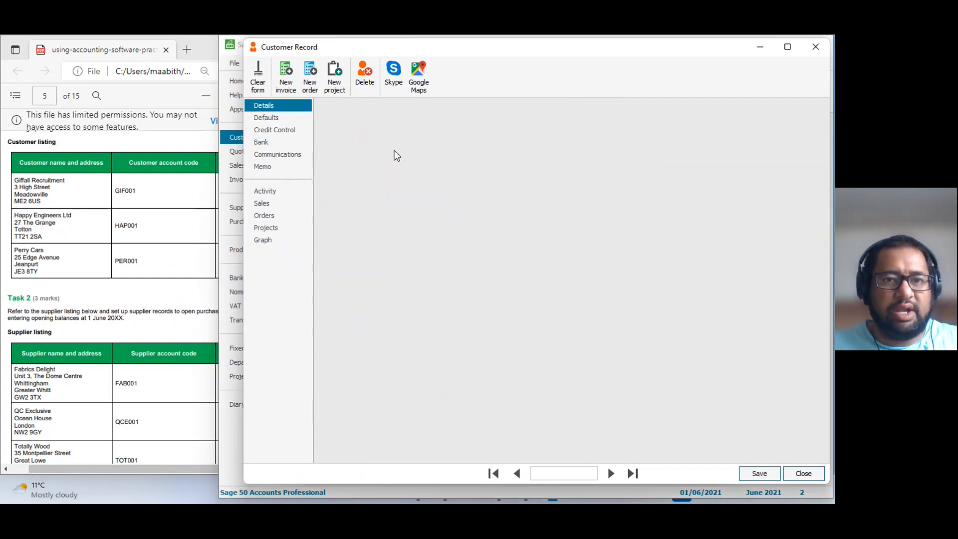
left_click(449, 154)
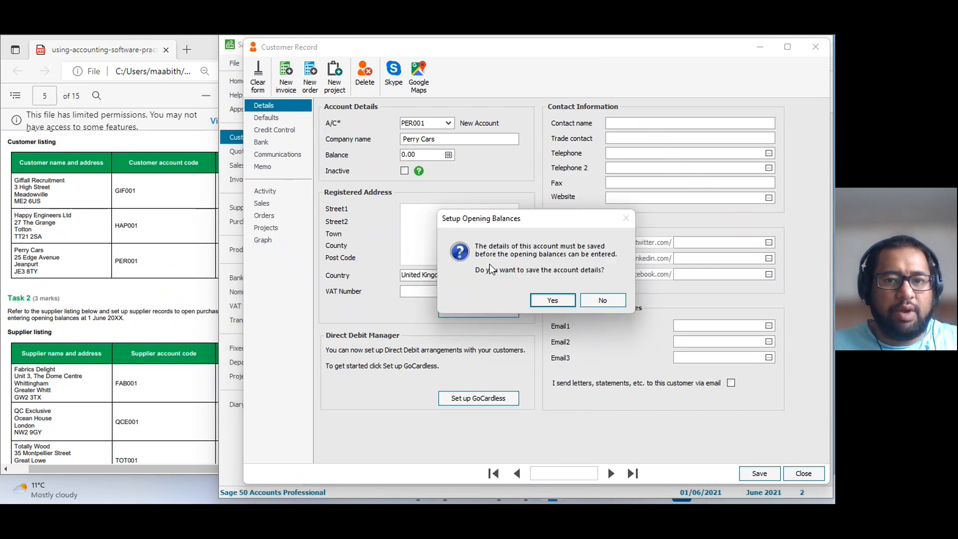
left_click(544, 301)
type("ob")
key("Tab")
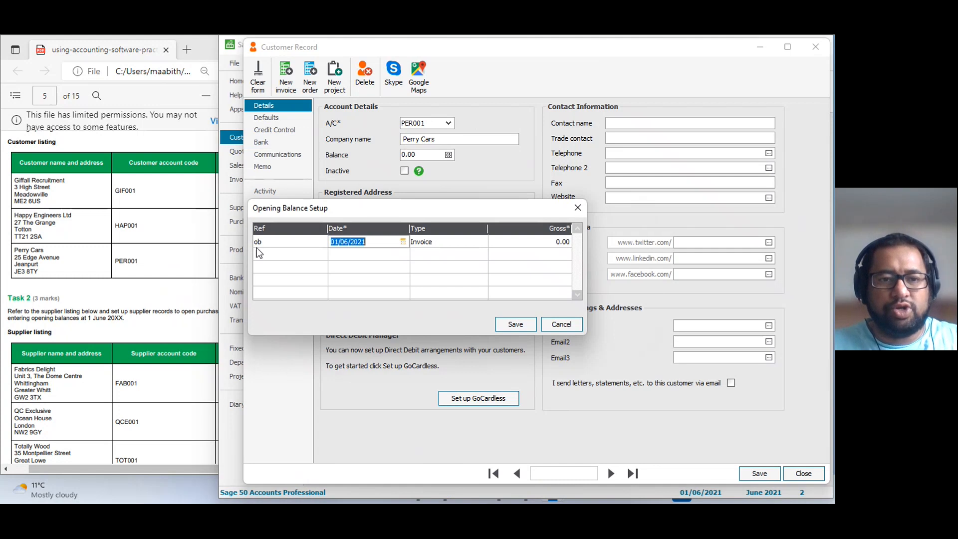
key("Tab")
key("Tab")
left_click(181, 245)
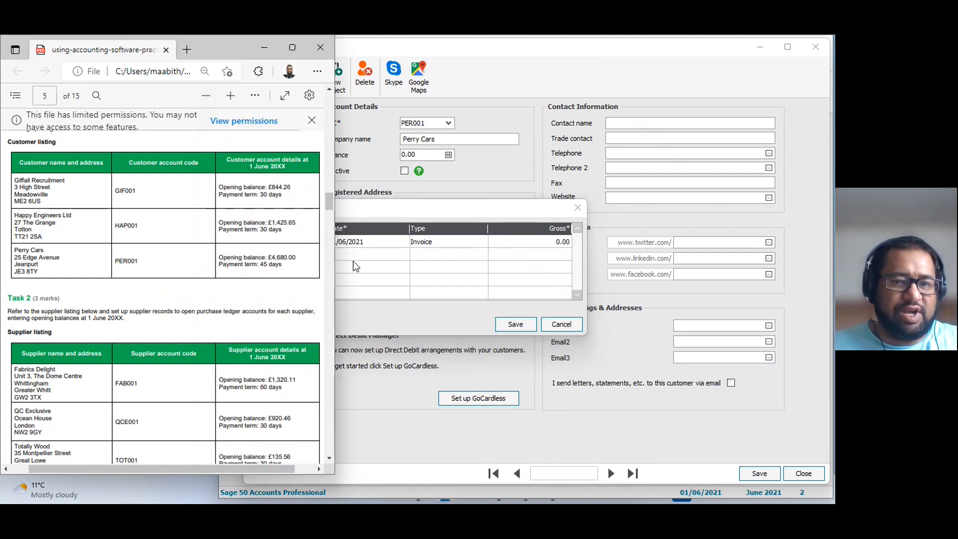
left_click(528, 243)
type("460")
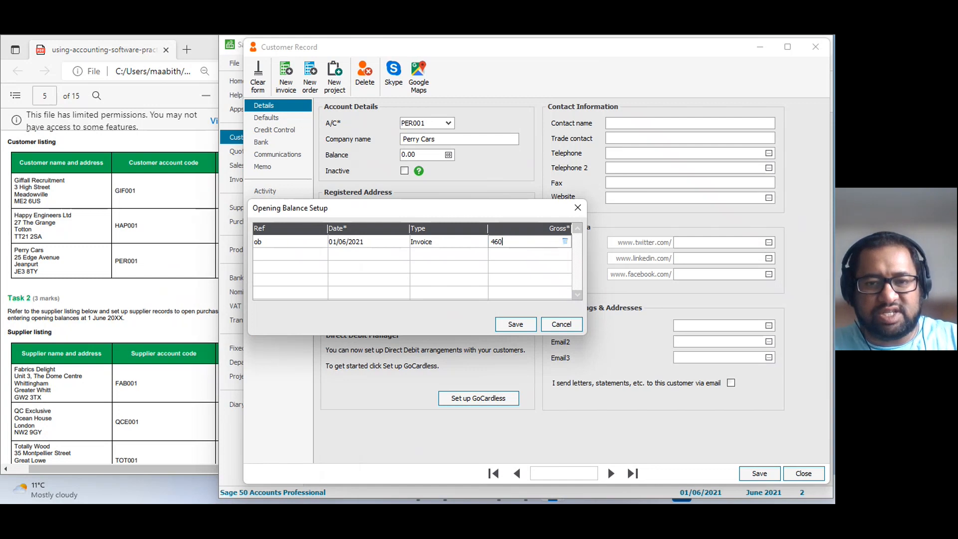
type("0.00")
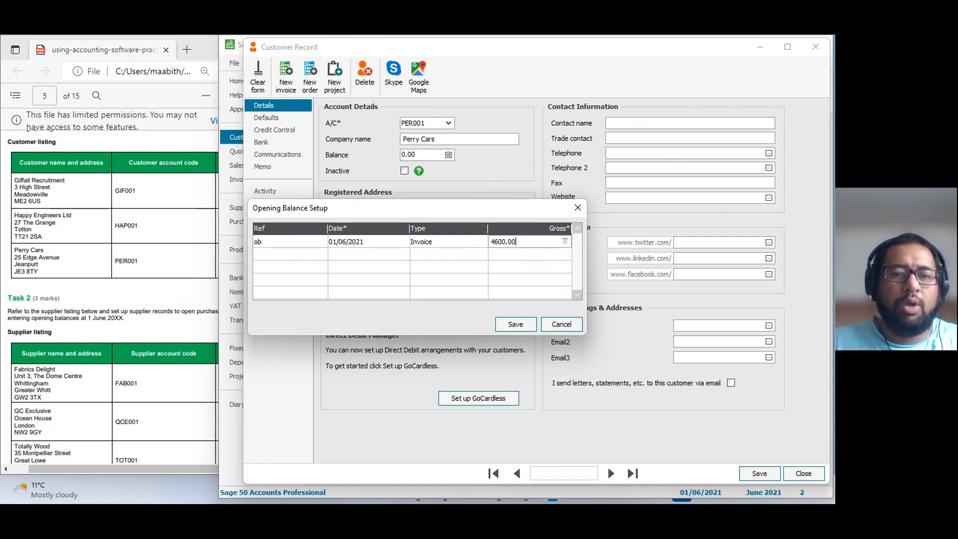
Compare the Perry Cars entry with the PDF customer listing, save the opening balance and the record, and close the customer record window.
left_click(123, 224)
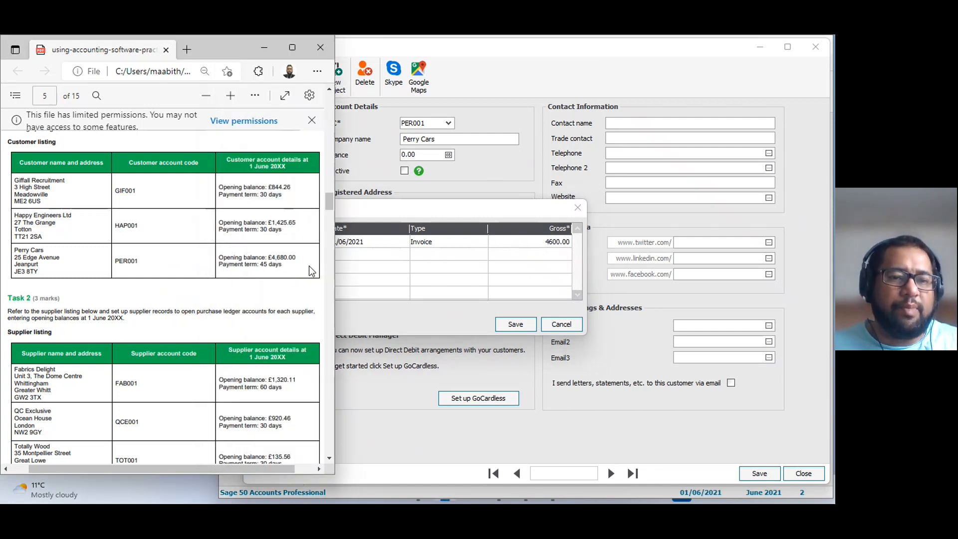
left_click(509, 324)
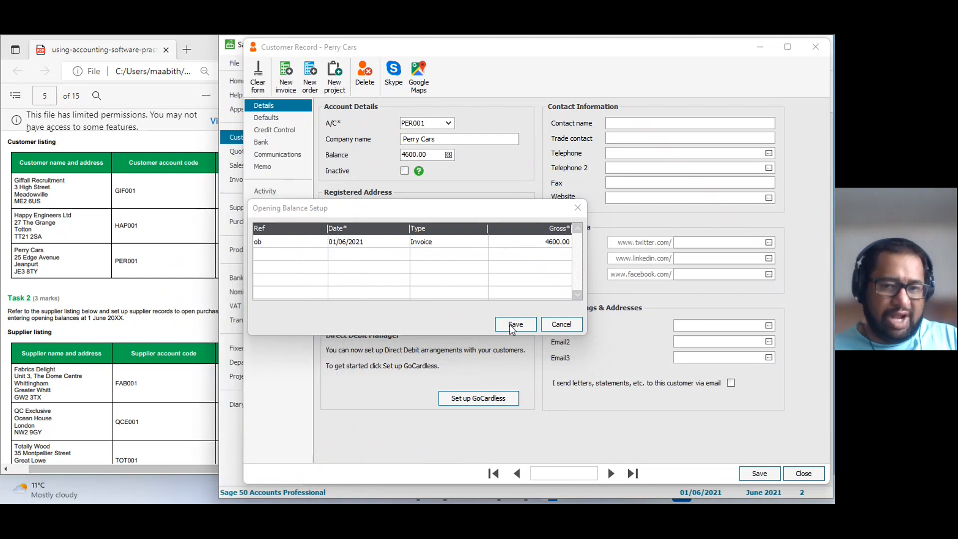
left_click(510, 325)
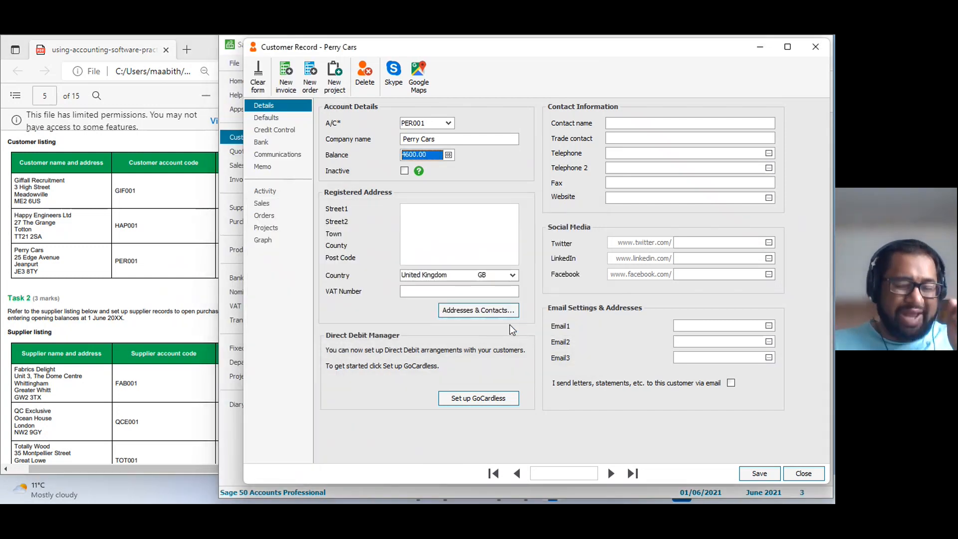
left_click(772, 475)
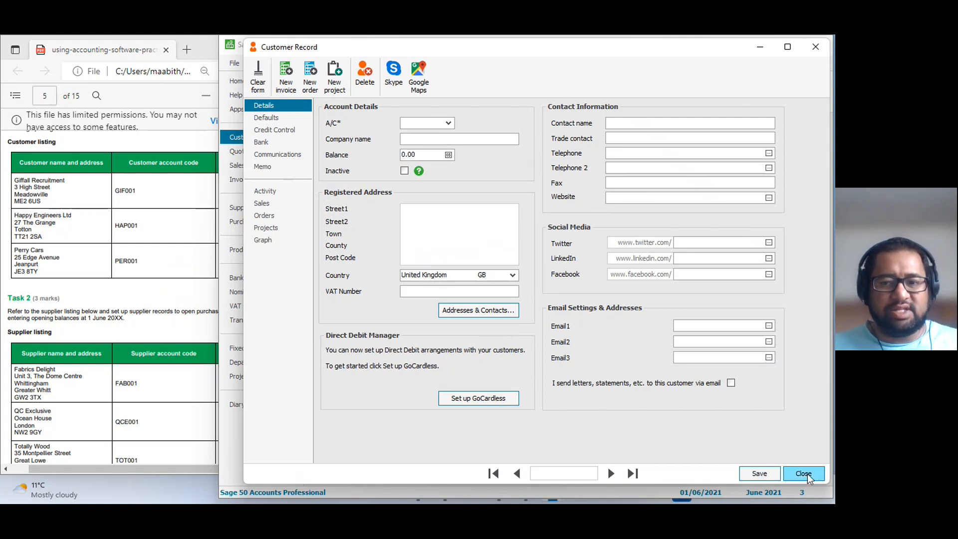
left_click(805, 474)
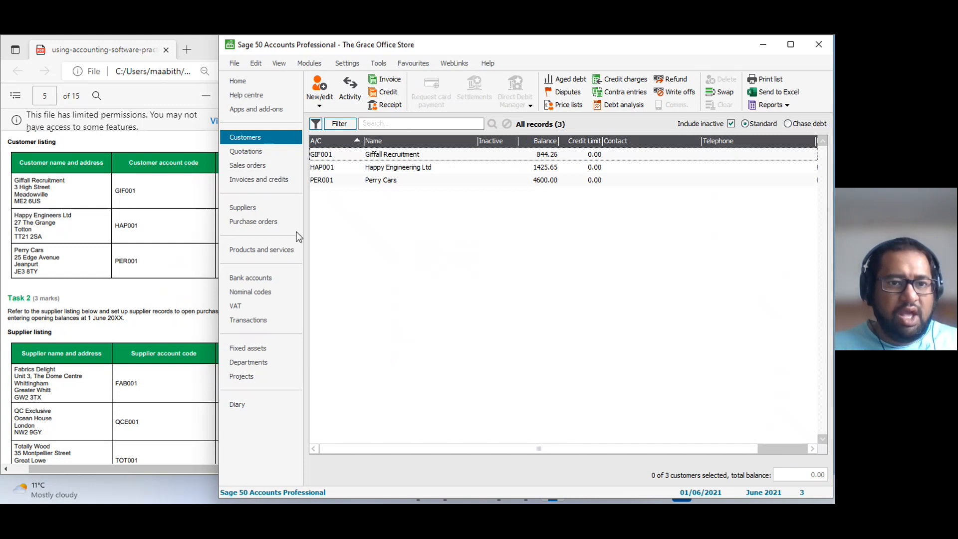
Check the Debtors Control Account balance in the nominal codes list.
left_click(260, 292)
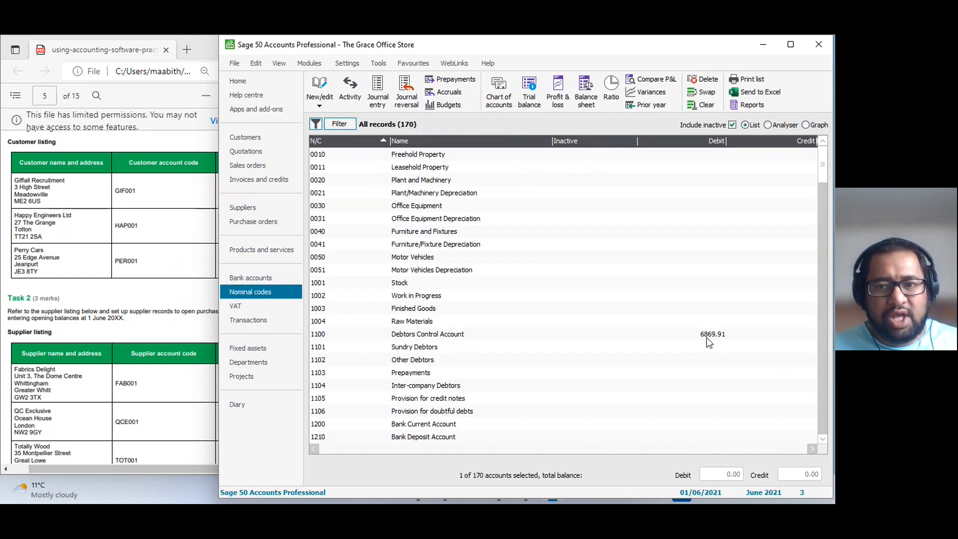
left_click(706, 337)
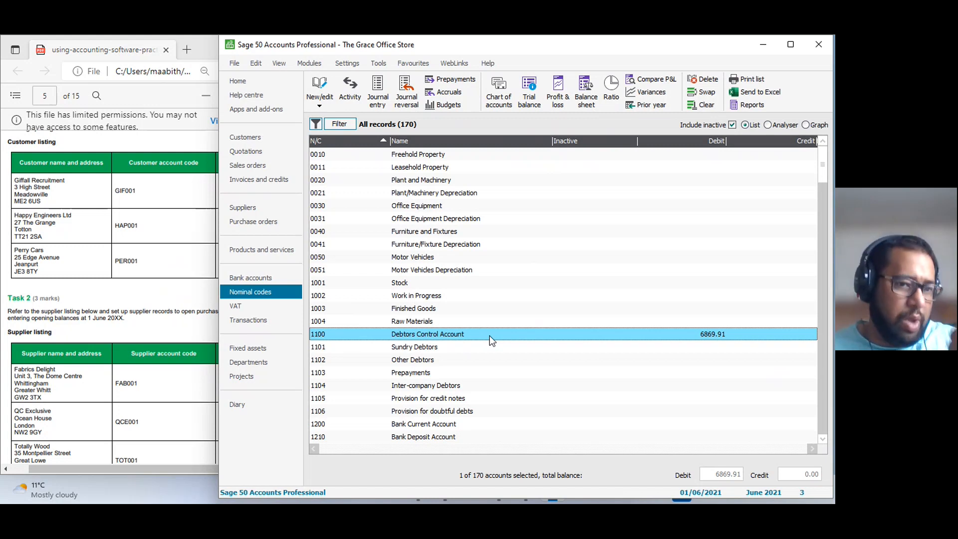
Open a new supplier record and place its window clear of the Task 2 supplier listing in the PDF.
left_click(242, 207)
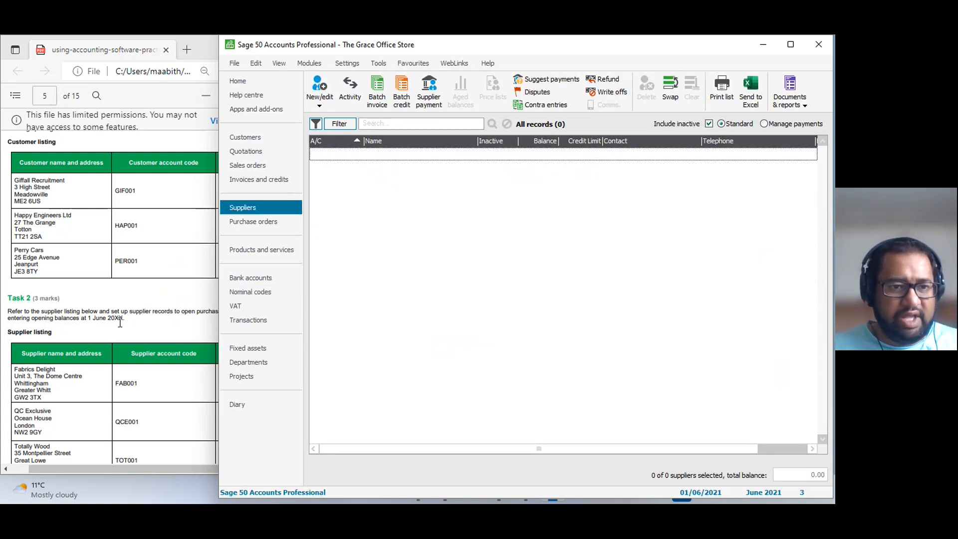
left_click(115, 337)
scroll(135, 324, "down", 5)
scroll(135, 327, "up", 1)
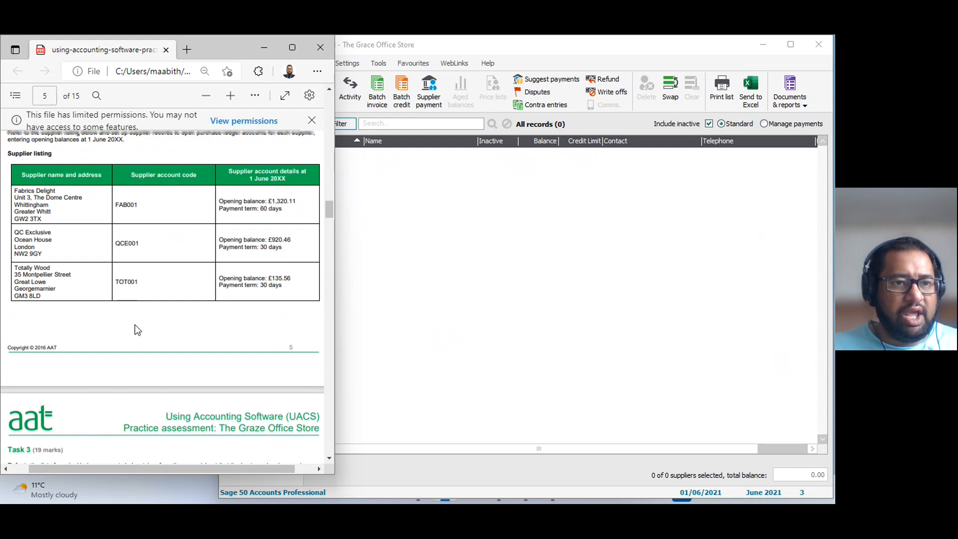
left_click(376, 266)
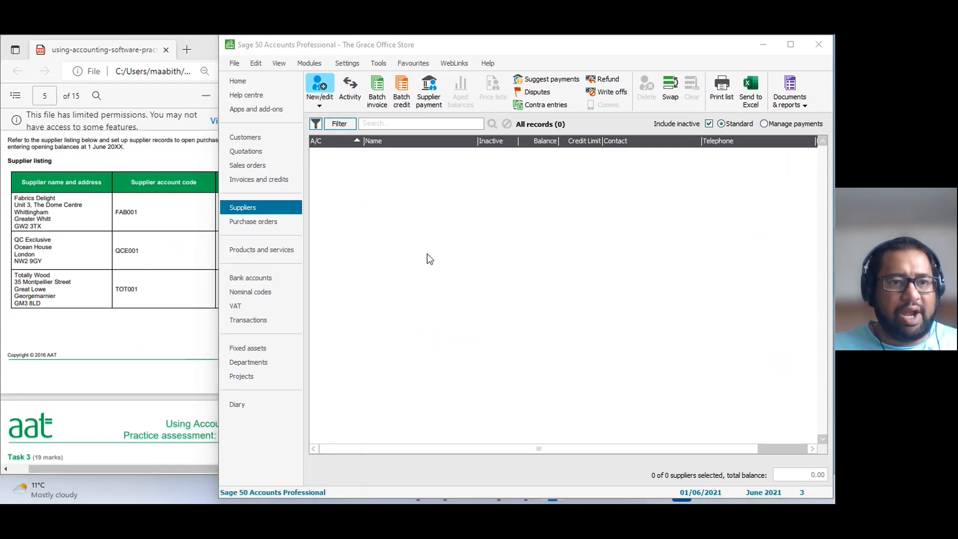
left_click(319, 85)
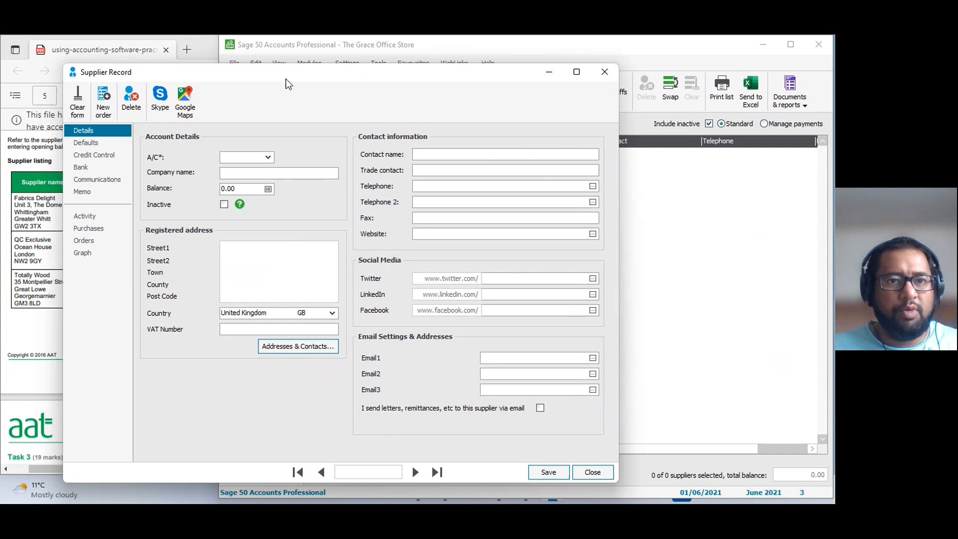
left_click_drag(288, 84, 484, 69)
left_click(192, 235)
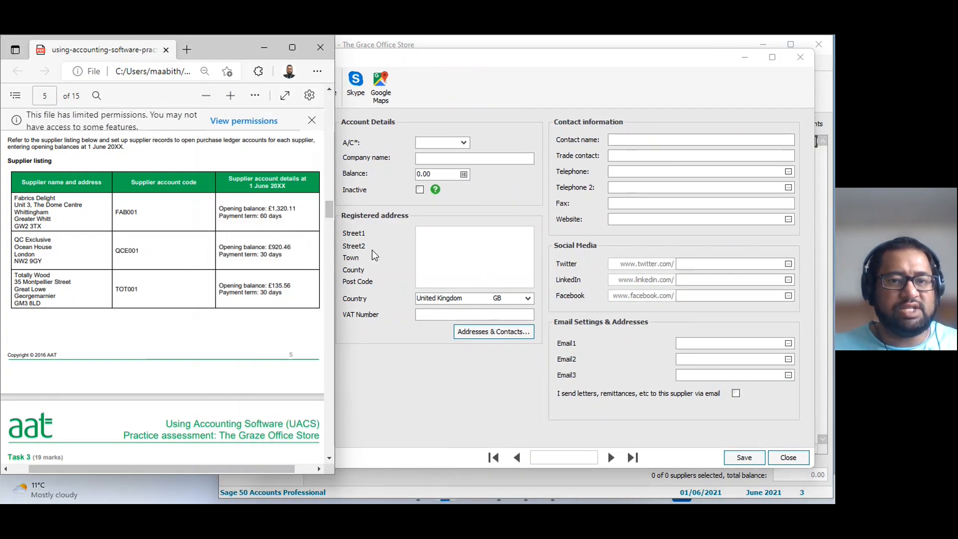
left_click(439, 235)
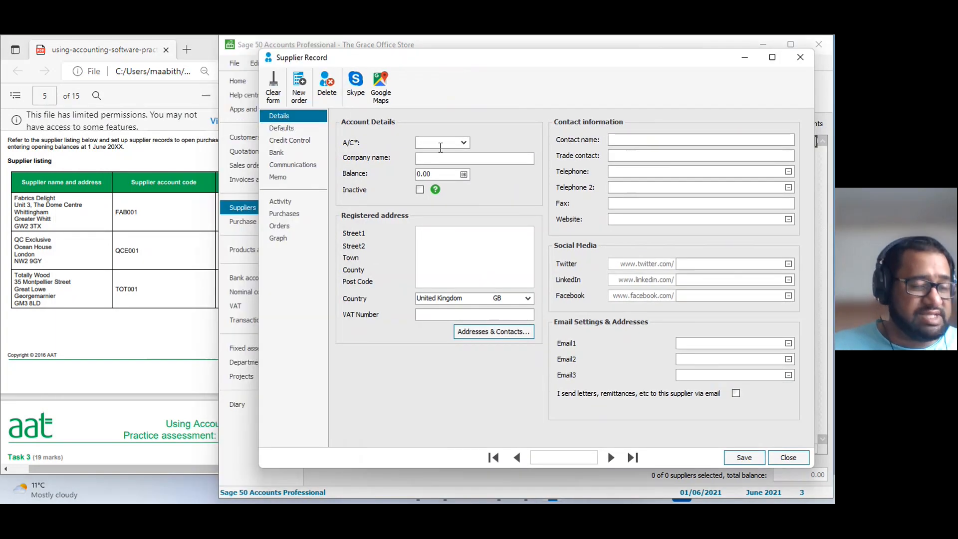
type("FAB001")
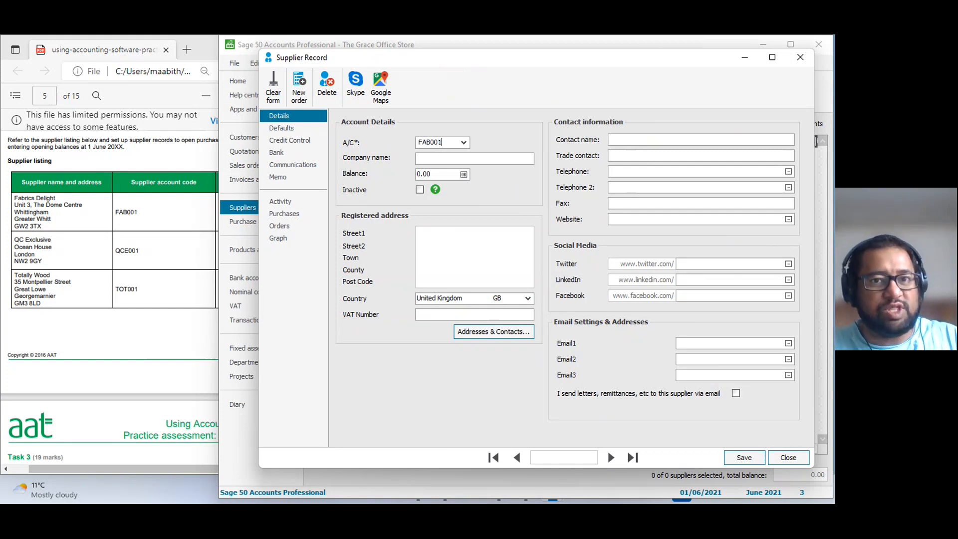
key("Tab")
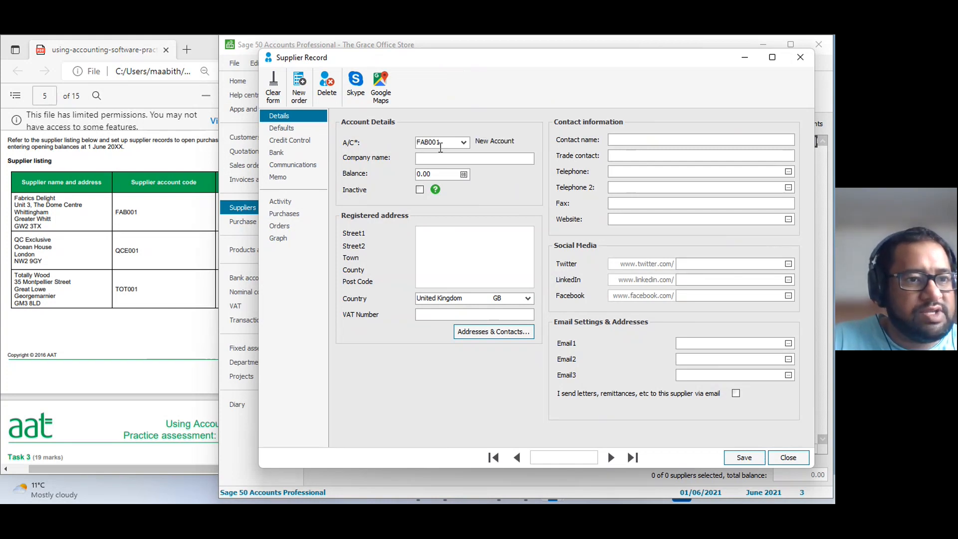
type("fABR")
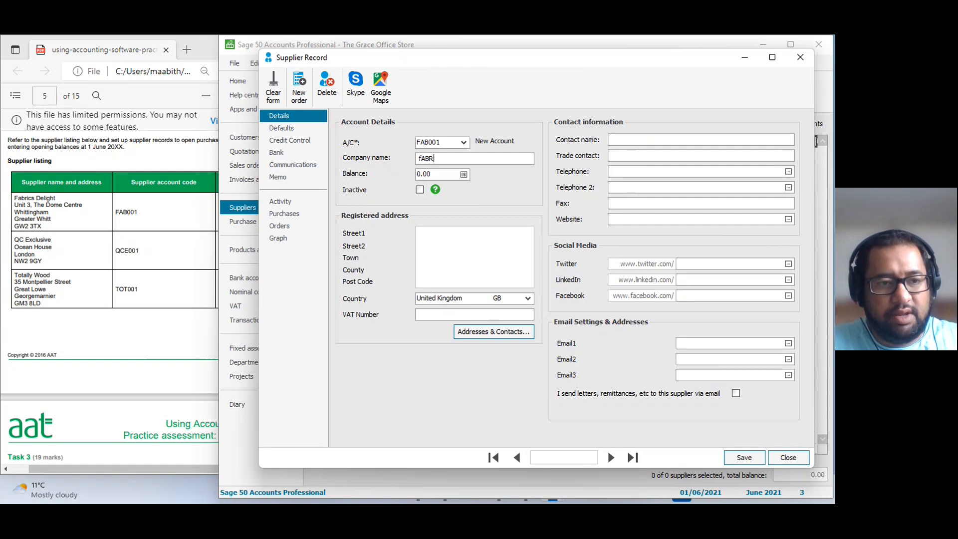
type("ICS dELIGHT")
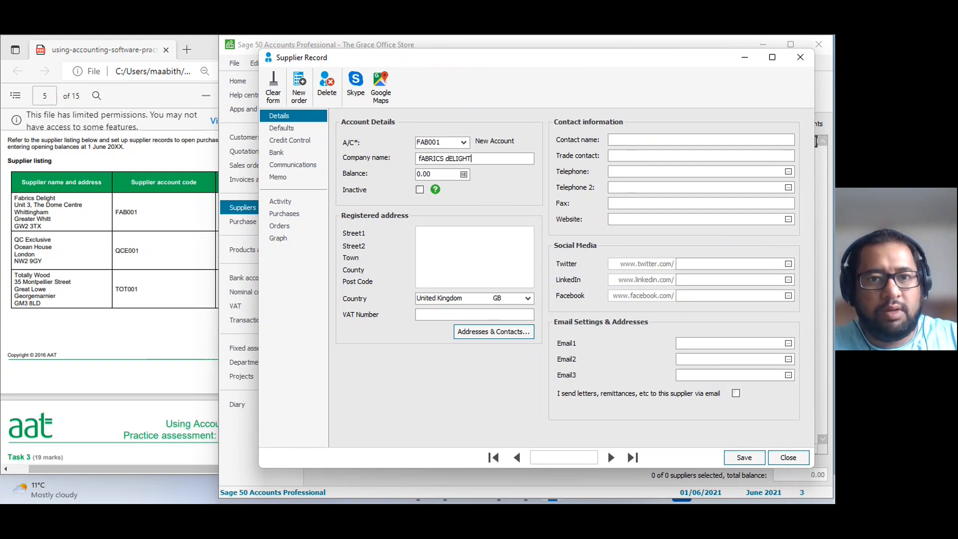
key("Tab")
key("shift+Tab")
type("F")
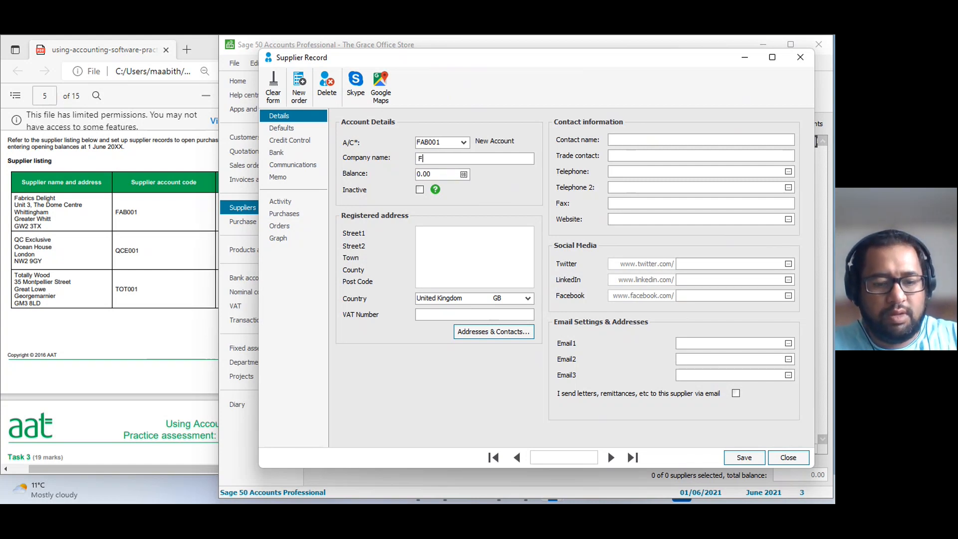
type("abrics Delight")
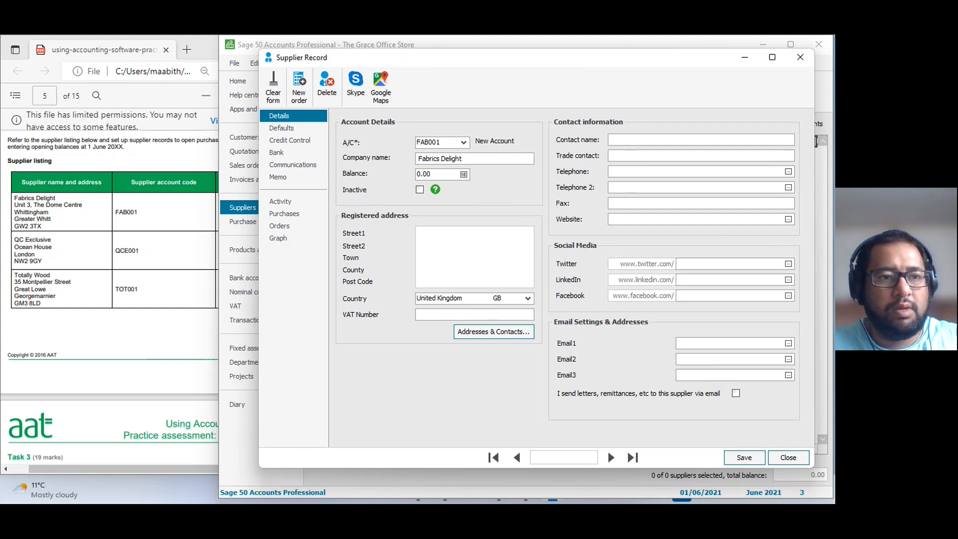
key("Tab")
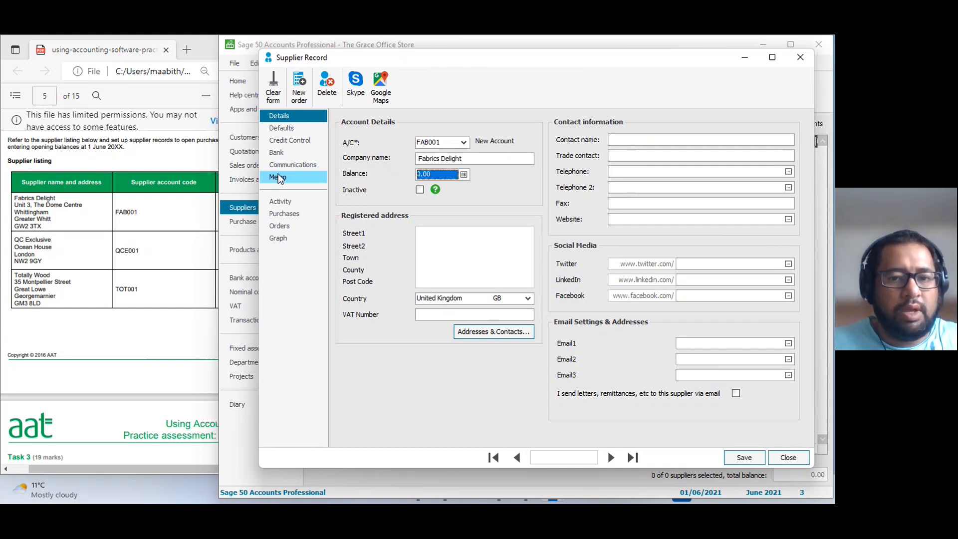
Set the payment due period in Fabrics Delight's credit control terms to 60 days.
left_click(290, 140)
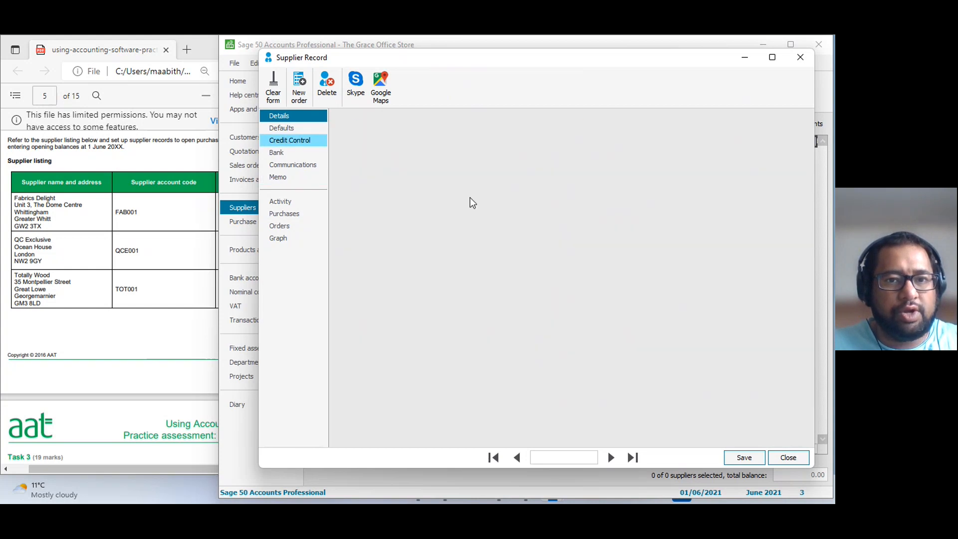
left_click(443, 190)
double_click(455, 191)
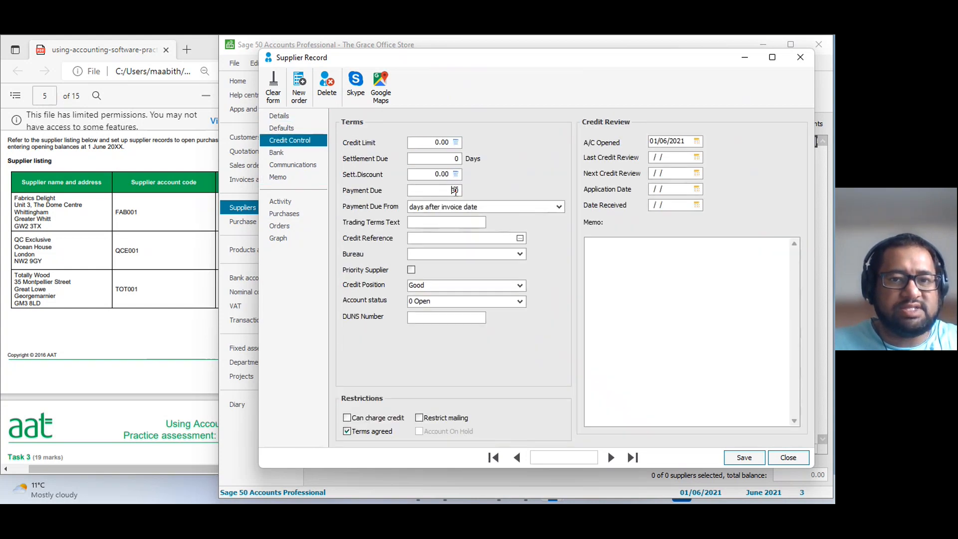
type("60")
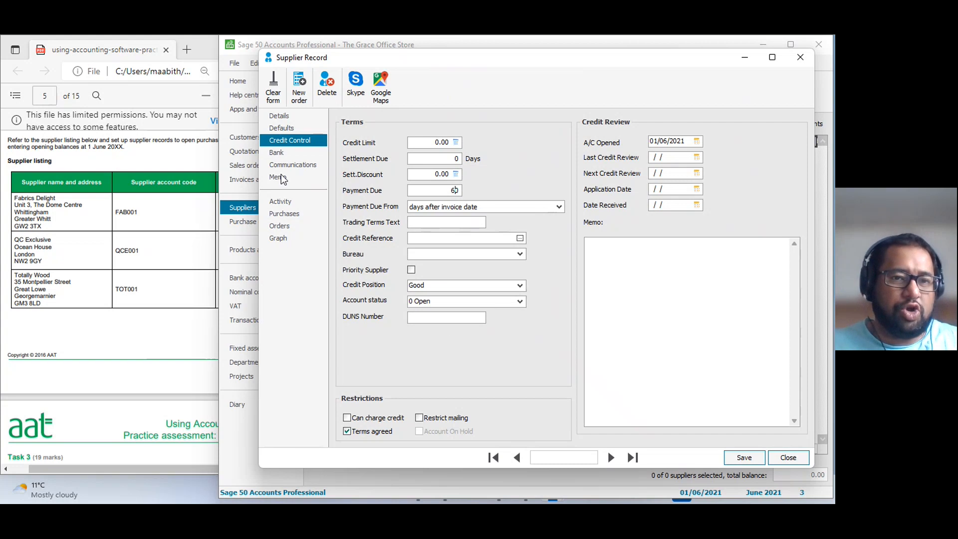
Save the Fabrics Delight account details and start its opening balance as an invoice with reference OB.
left_click(279, 120)
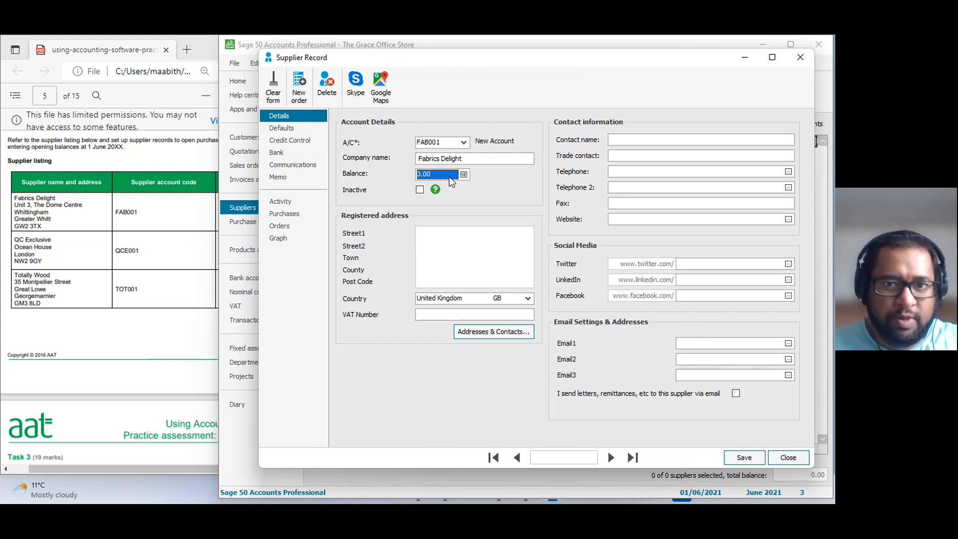
left_click(463, 176)
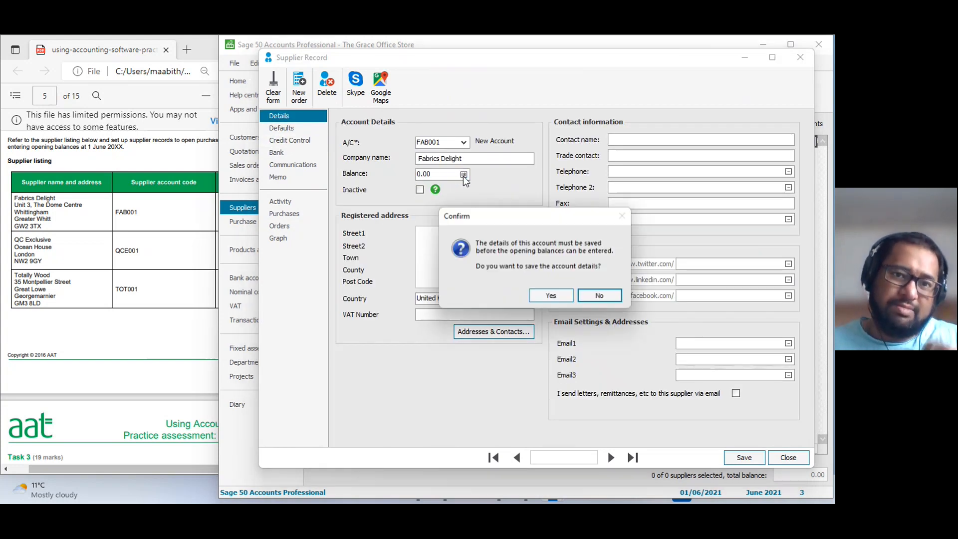
left_click(551, 297)
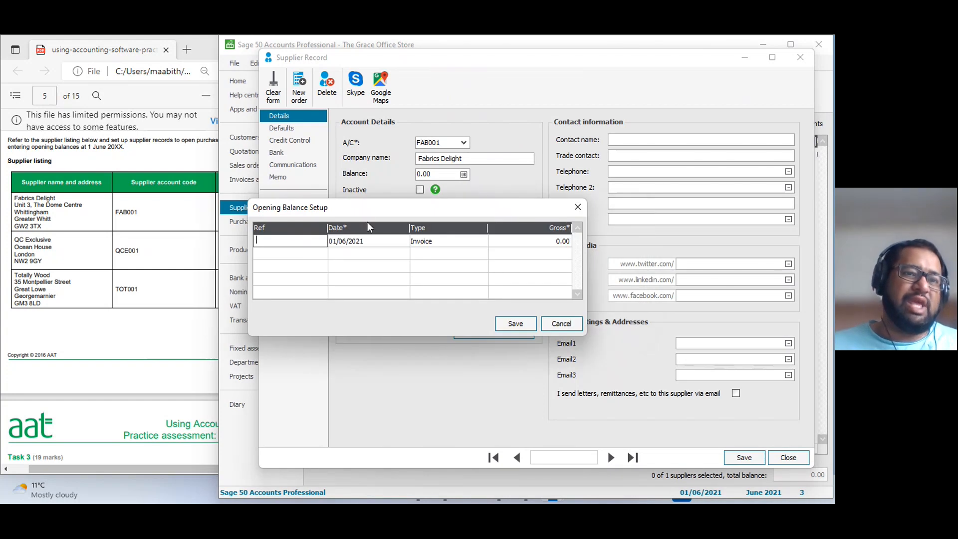
type("OB")
key("Tab")
key("Tab")
key("Tab")
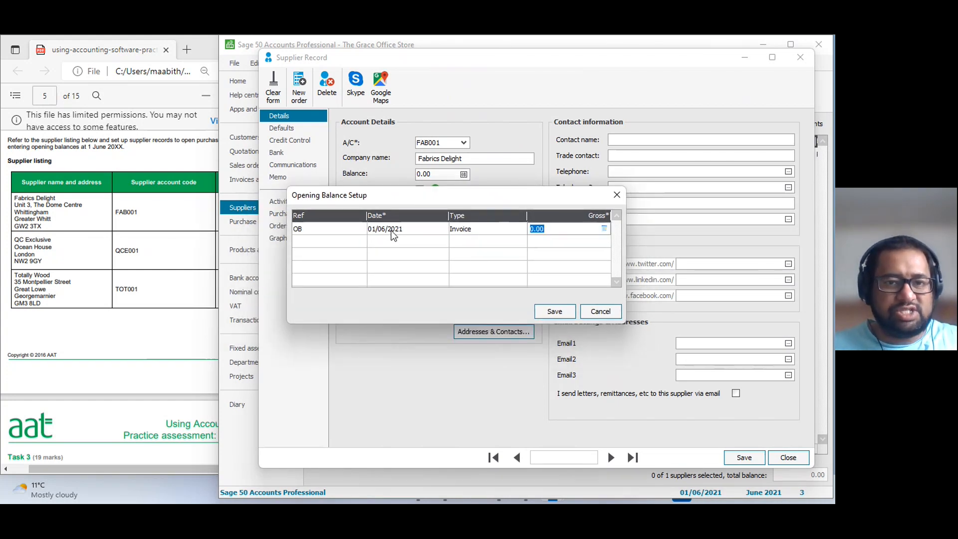
Set the gross opening balance for Fabrics Delight to 1320.11 as in the PDF listing, and save the balance and the supplier record.
left_click(154, 255)
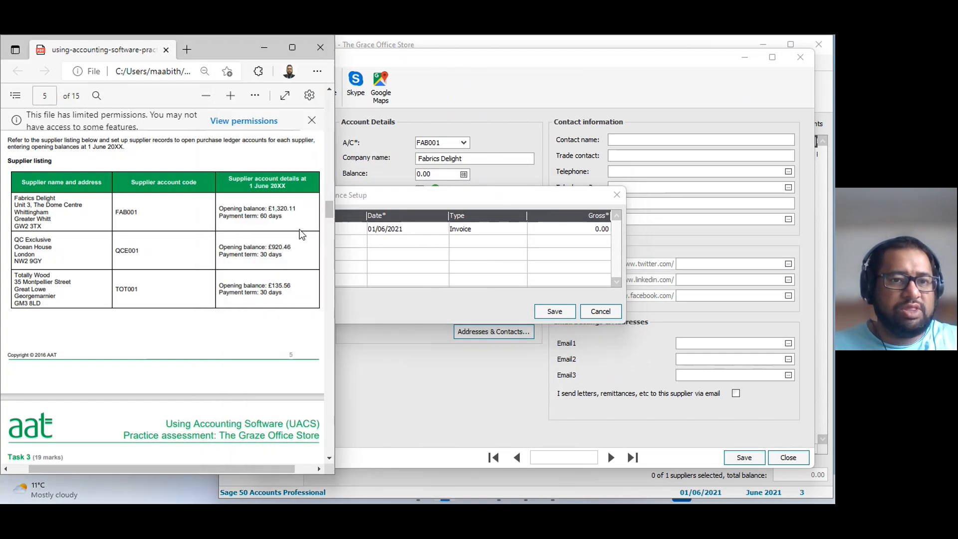
left_click(534, 257)
type("1320")
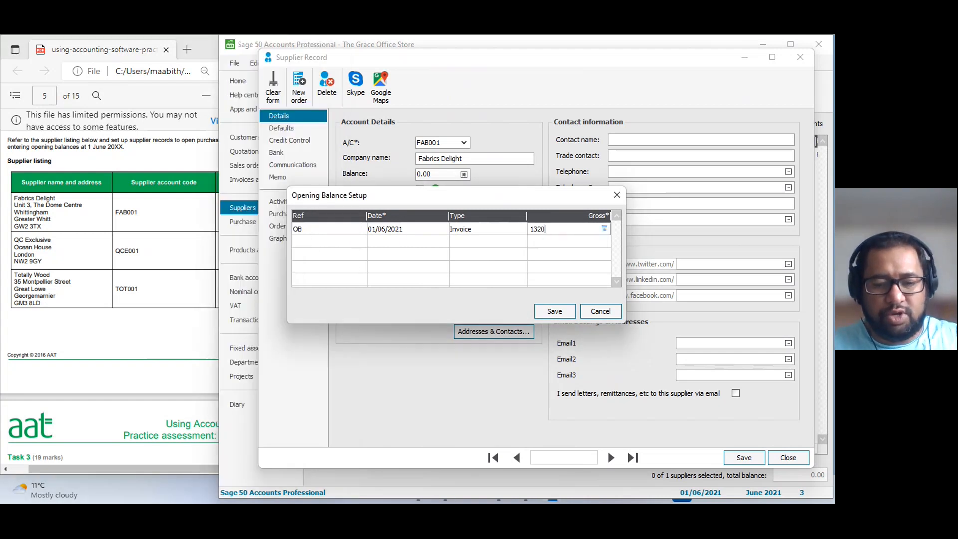
type(".11")
left_click(549, 317)
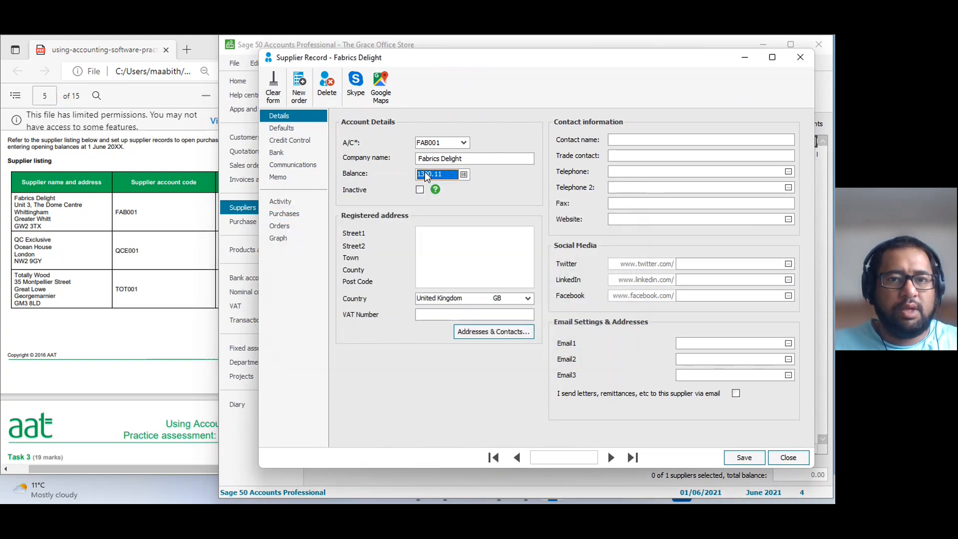
left_click(741, 457)
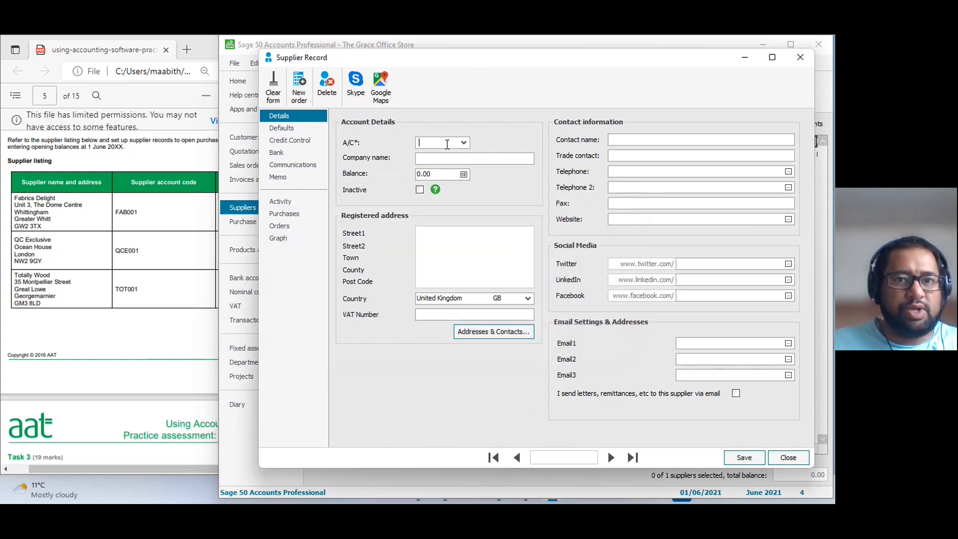
type("QCE001")
key("Tab")
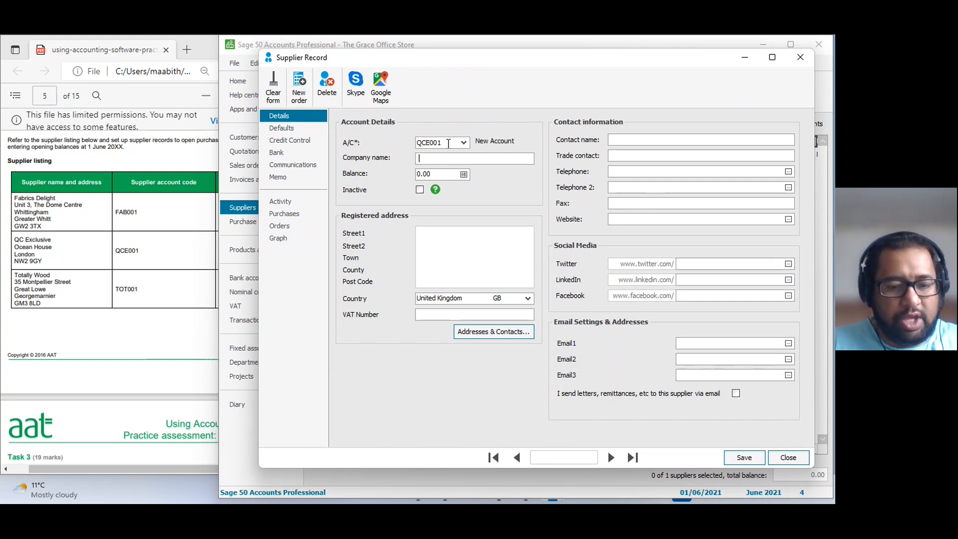
type("QC Exclusive")
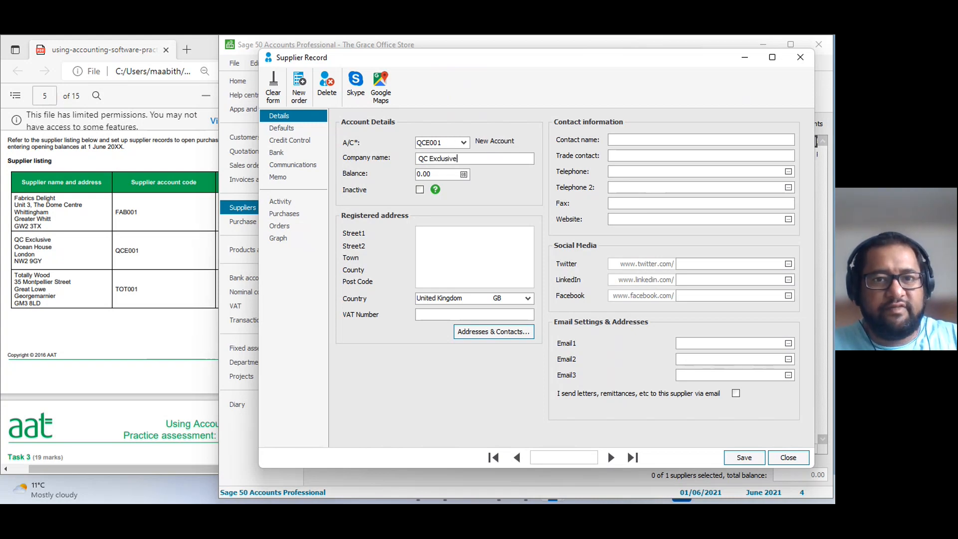
key("Tab")
Save the QC Exclusive account details and start its opening balance as an invoice with reference OB.
left_click(462, 173)
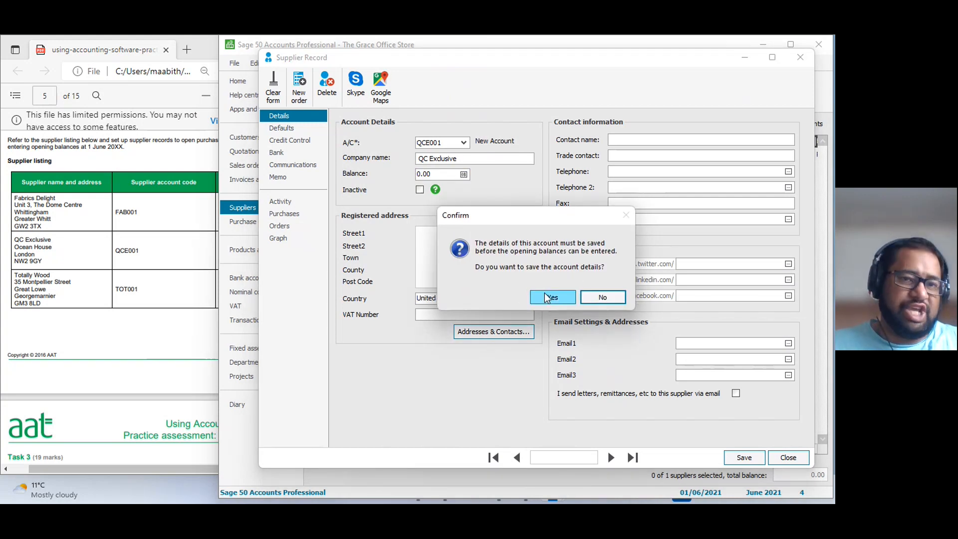
left_click(547, 298)
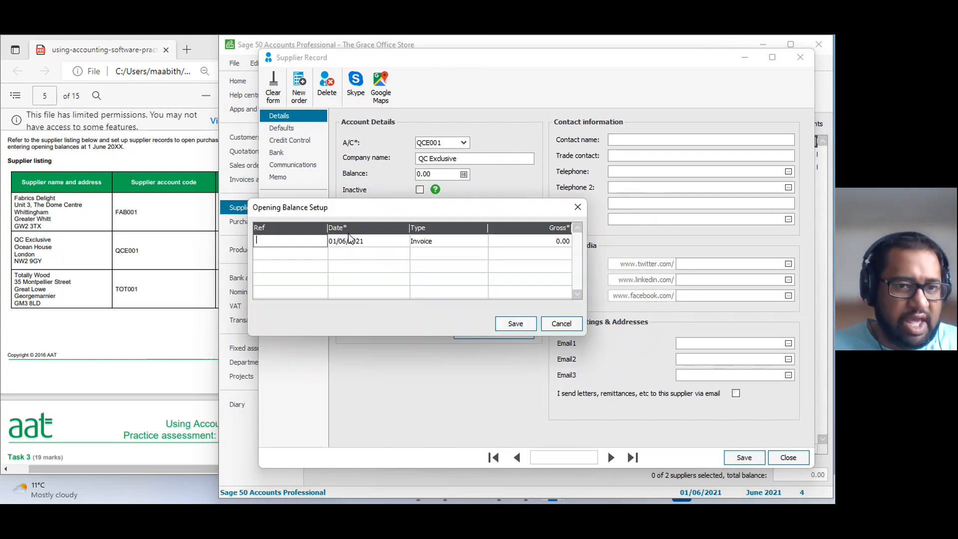
type("OB")
key("Tab")
key("Tab")
key("Tab")
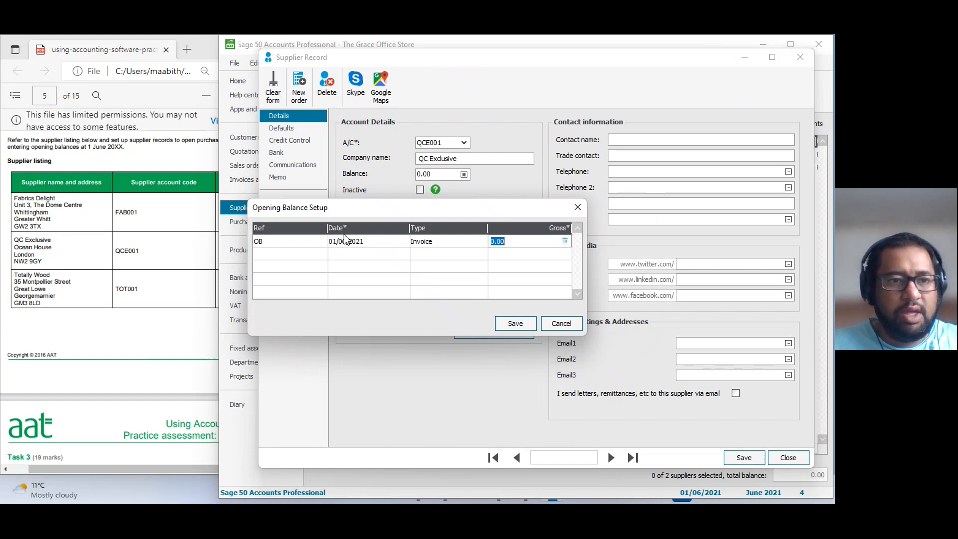
Set the gross opening balance for QC Exclusive to 920.46 as in the PDF listing, and save the balance and the supplier record.
left_click(151, 269)
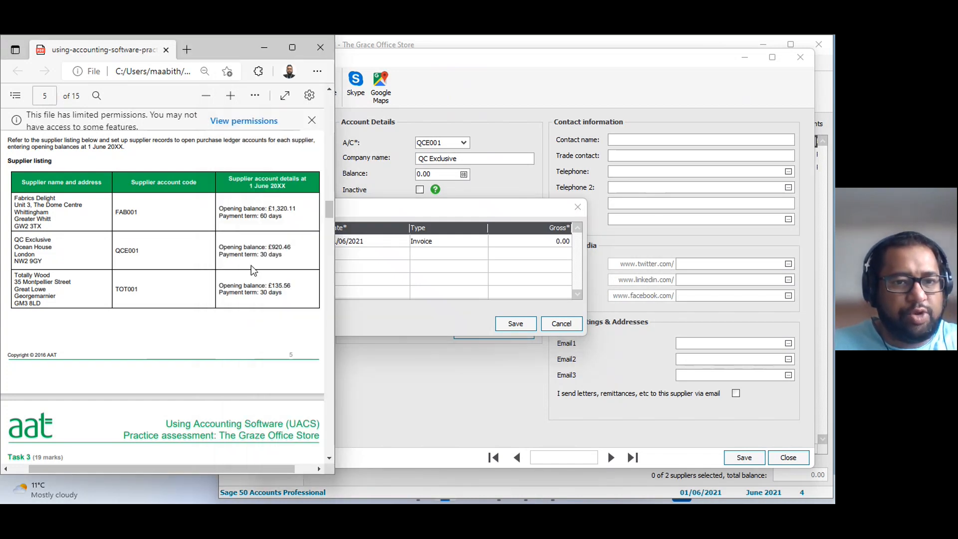
left_click(504, 252)
type("9")
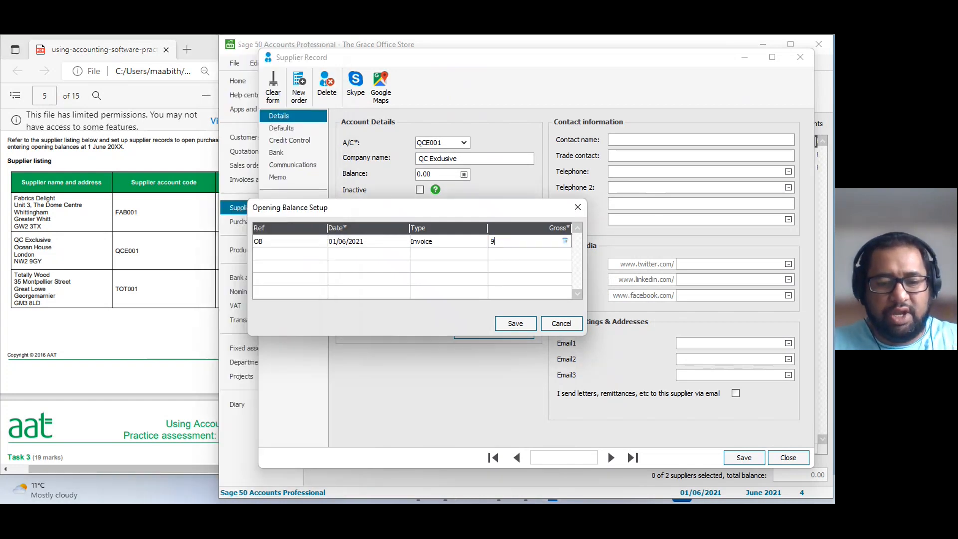
type("20.46")
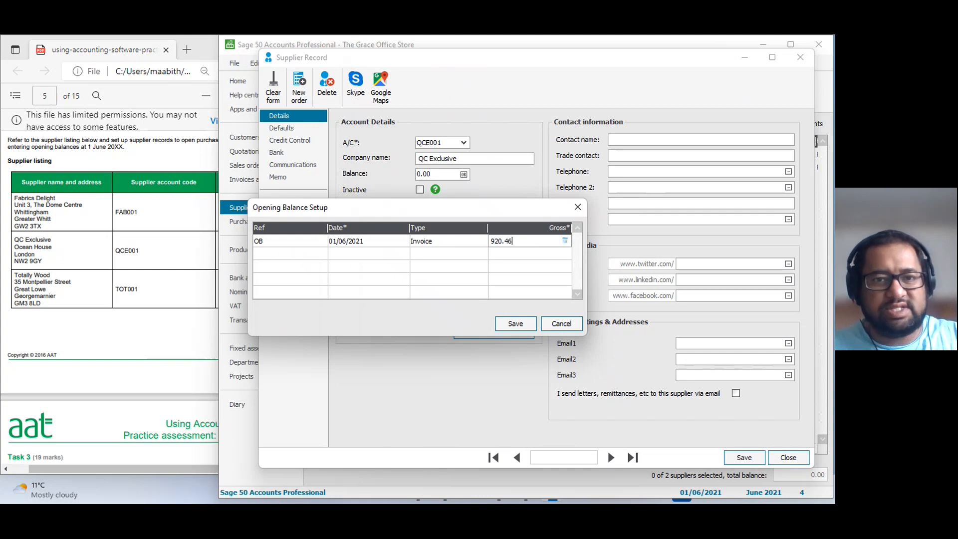
left_click(527, 324)
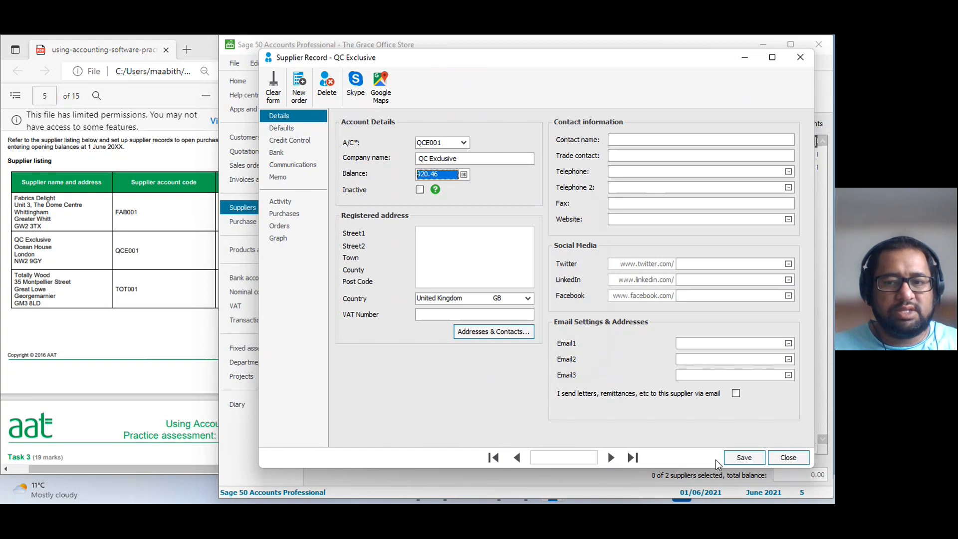
left_click(744, 457)
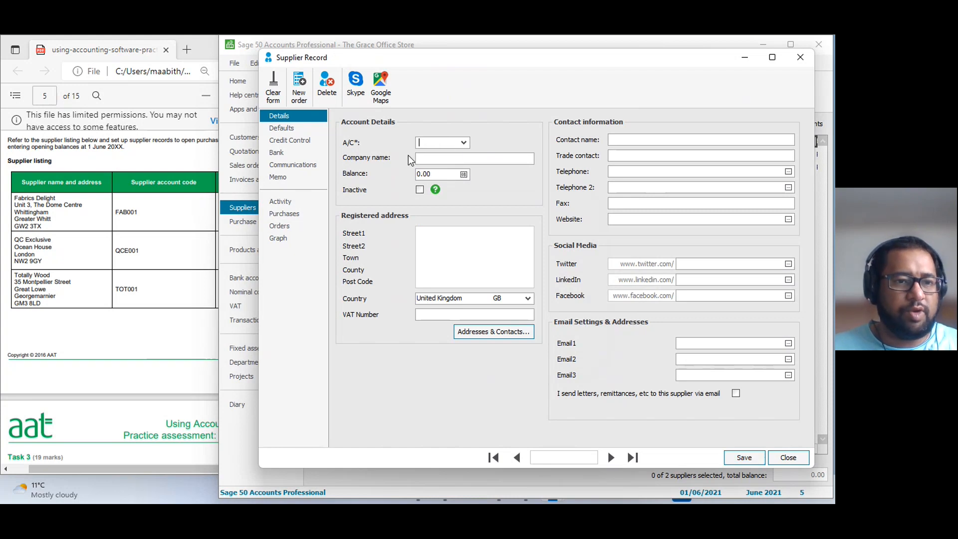
type("TOT001")
key("Tab")
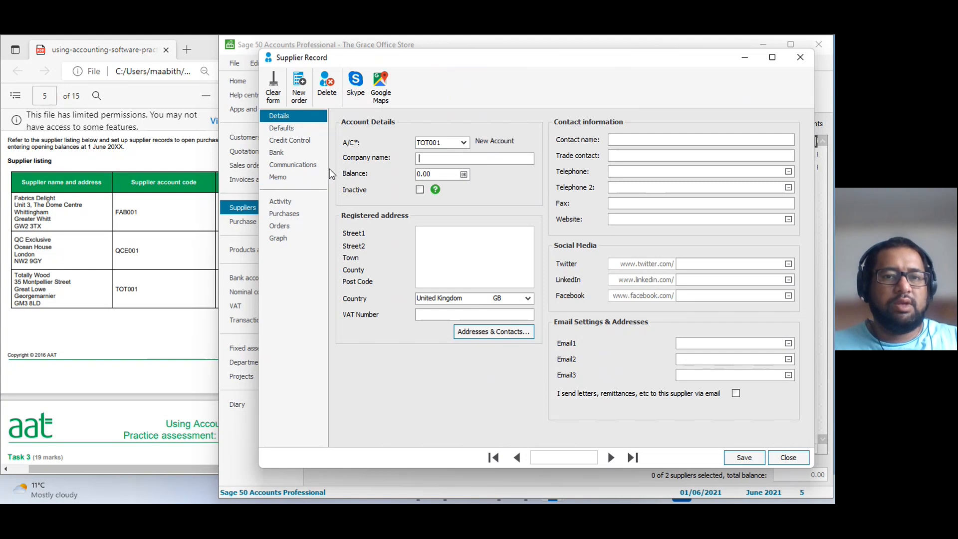
type("Totally Wood")
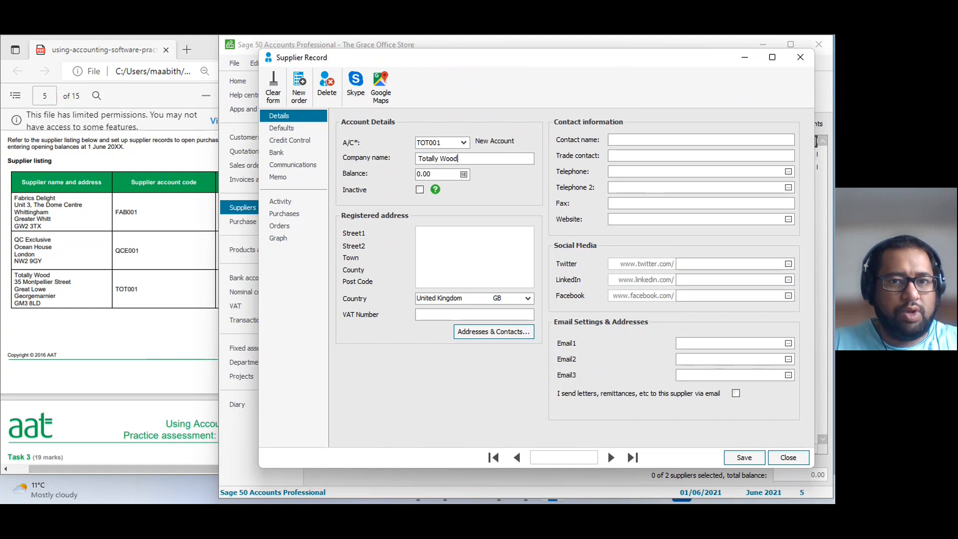
key("Tab")
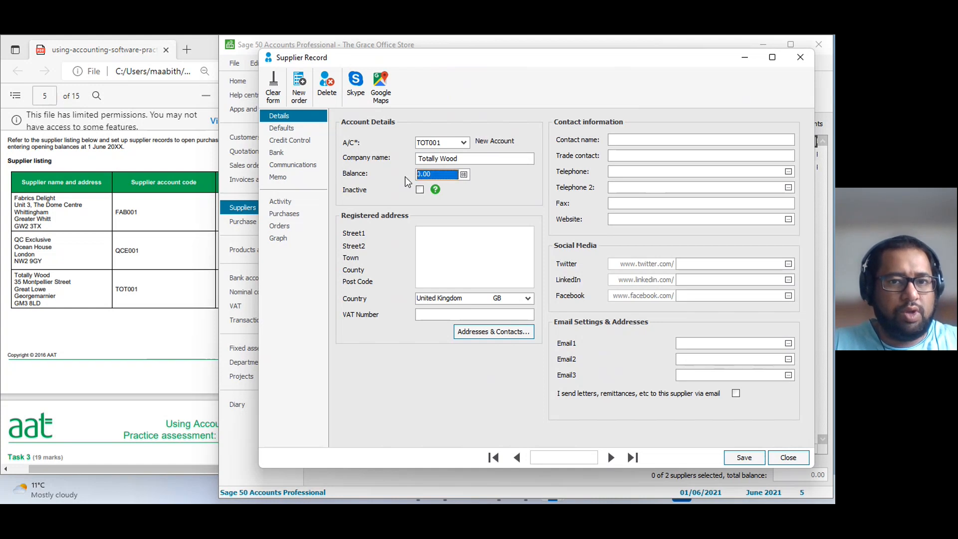
left_click(743, 458)
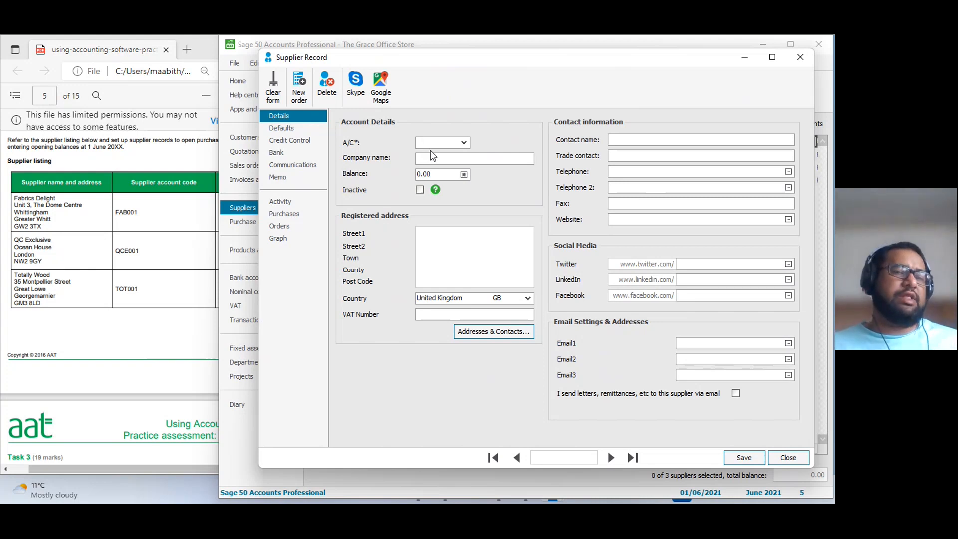
Check Totally Wood's opening balance in the PDF supplier listing and load its saved supplier record by account code.
left_click(169, 315)
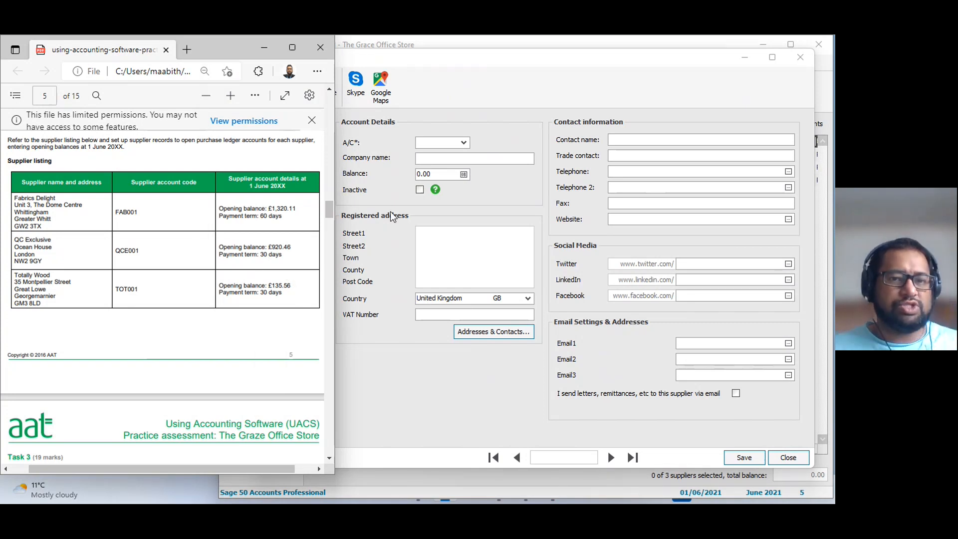
left_click(457, 142)
left_click(463, 142)
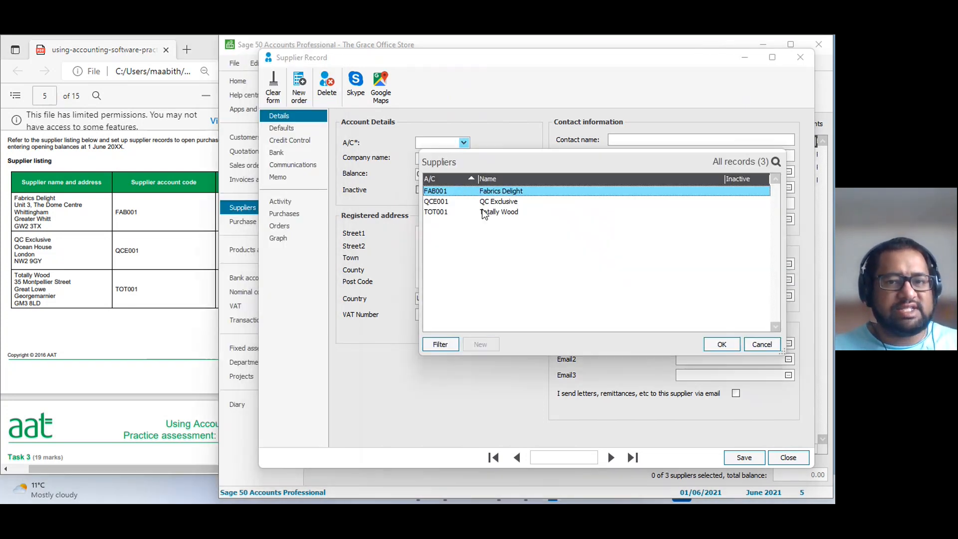
key("Escape")
type("TOT001")
key("Tab")
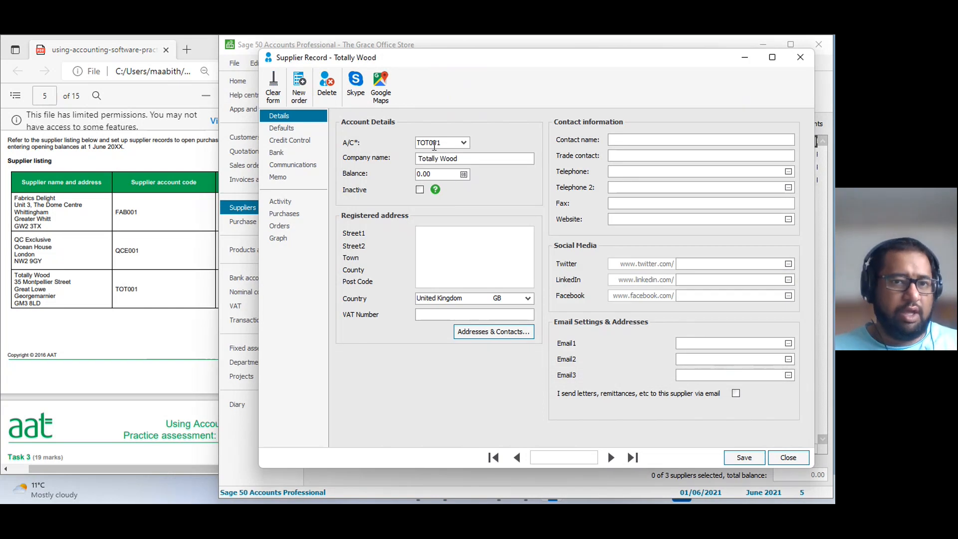
Start Totally Wood's opening balance as an invoice with reference OB.
left_click(463, 174)
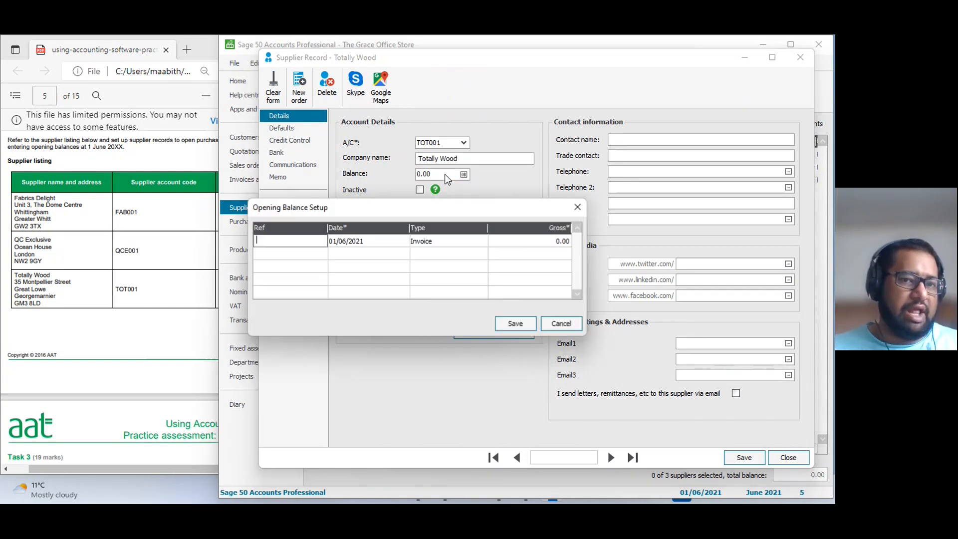
type("OB")
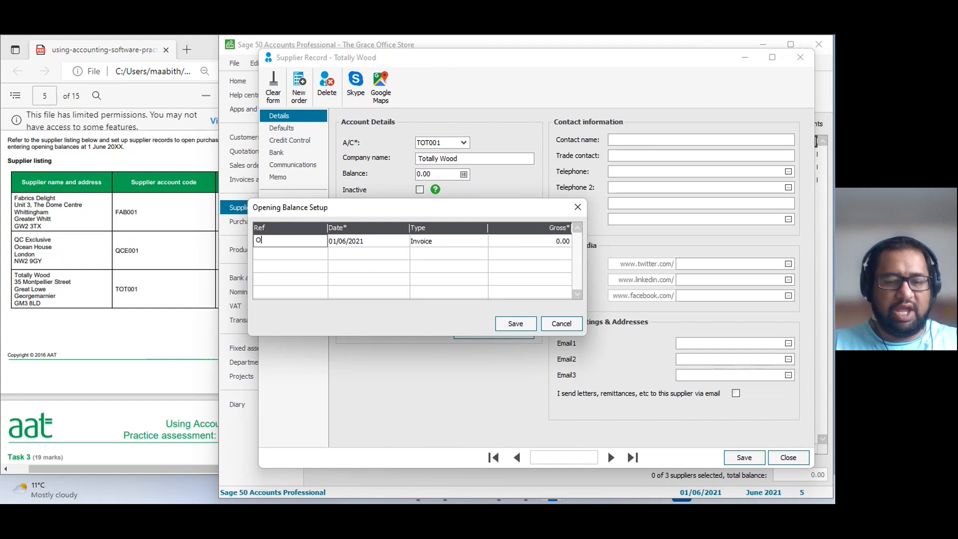
key("Tab")
key("Tab")
key("Tab")
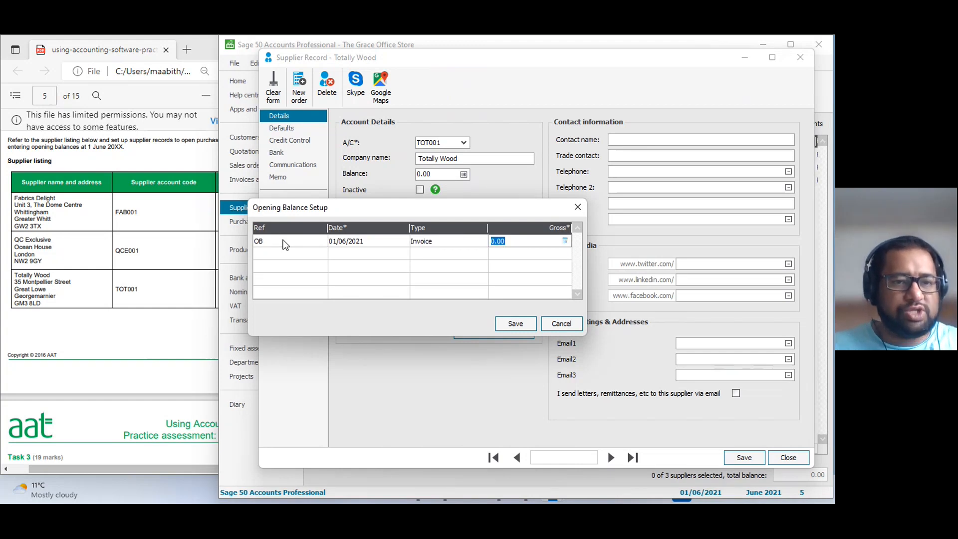
Set the gross opening balance for Totally Wood to 135.56 as in the PDF listing, save the balance and the record, and close it.
left_click(166, 255)
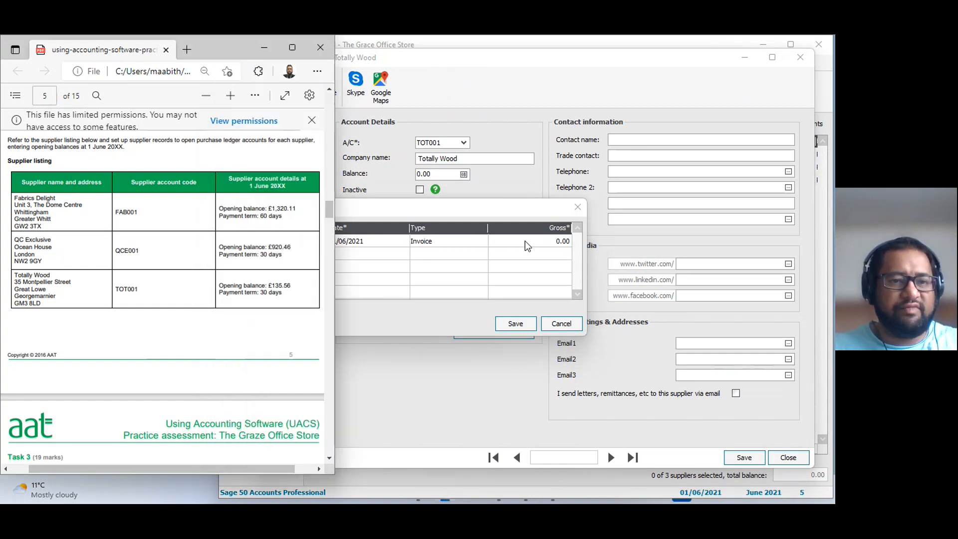
left_click(526, 242)
left_click(159, 270)
left_click(495, 244)
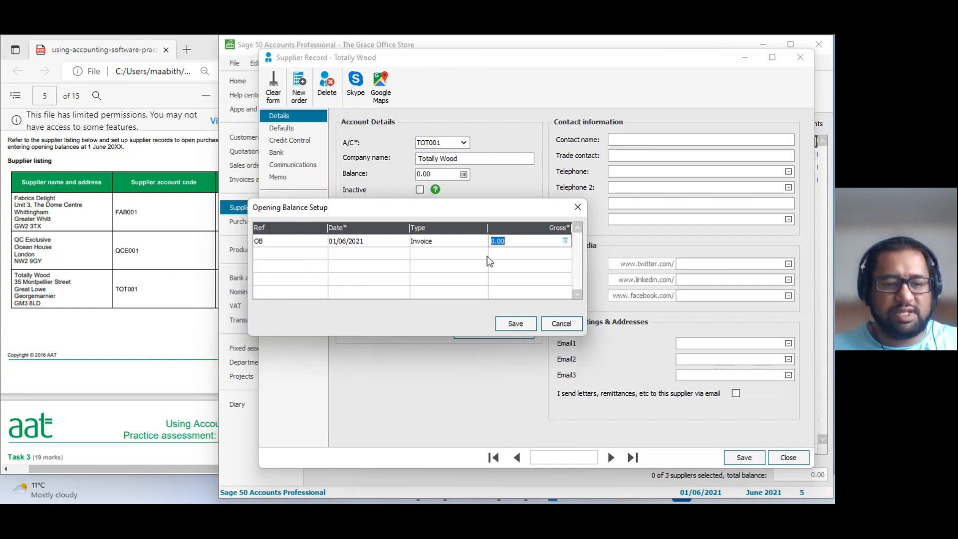
type("135.56")
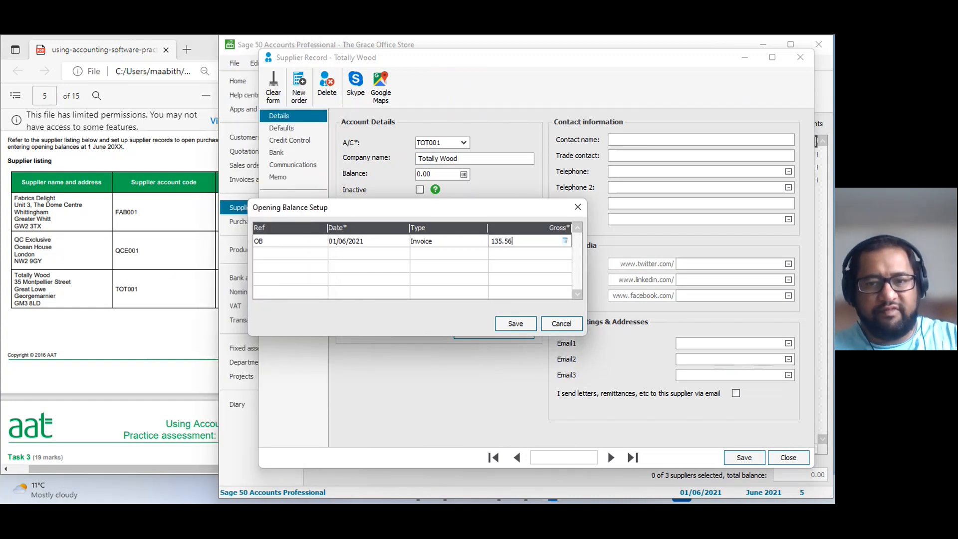
left_click(516, 323)
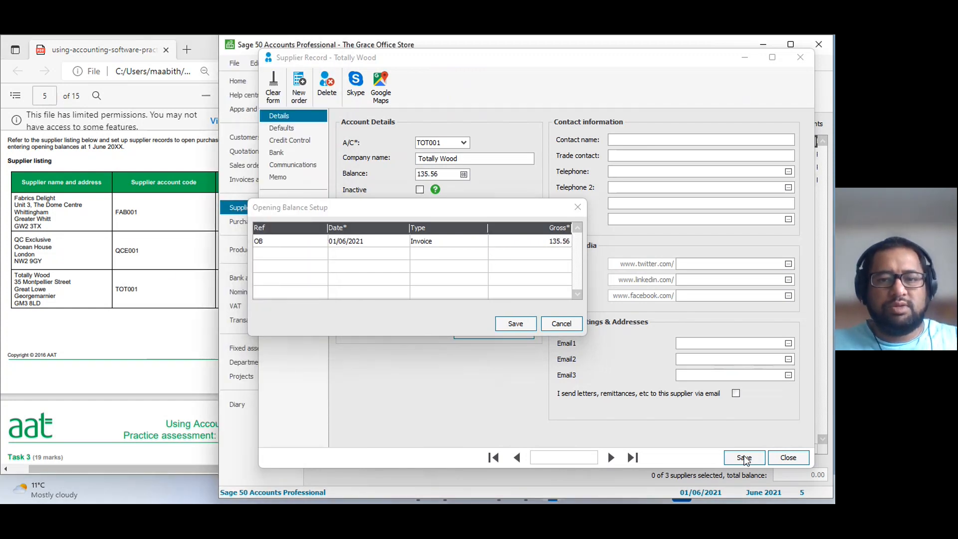
left_click(744, 457)
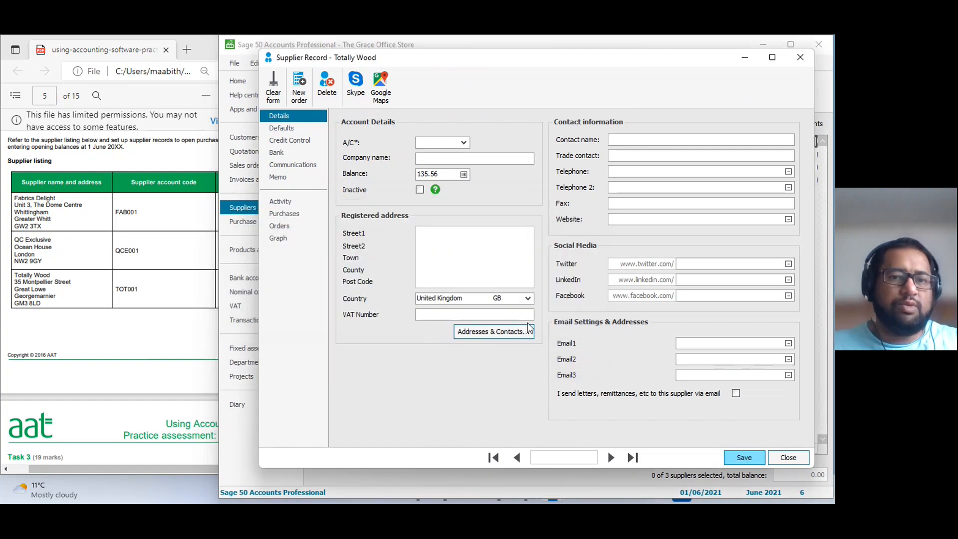
left_click(791, 456)
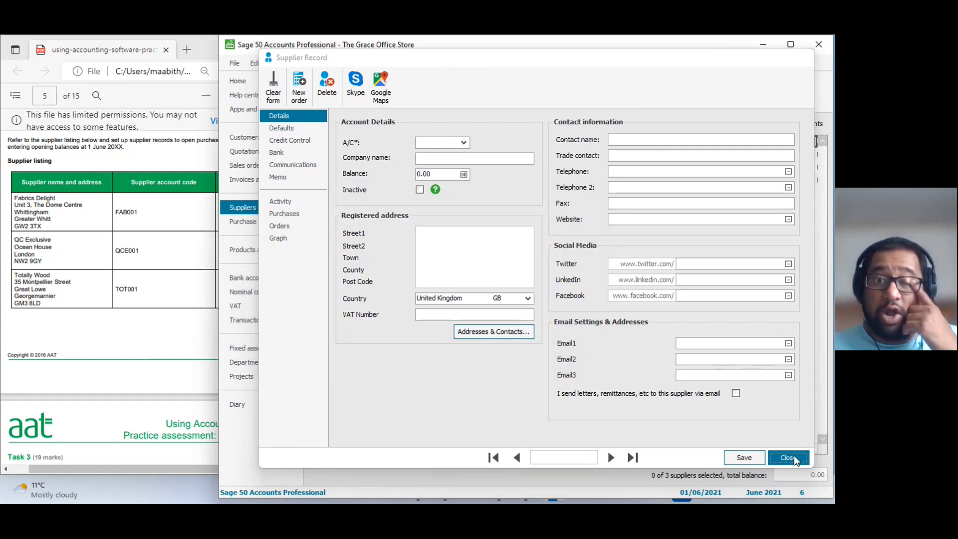
Check the Creditors Control Account balance in the nominal codes and the posted opening balances in the transactions list.
left_click(256, 280)
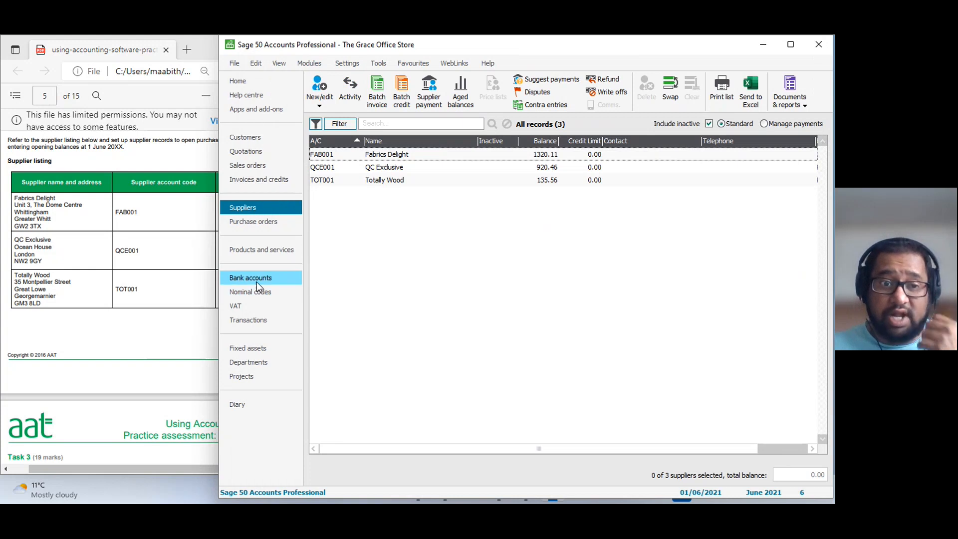
left_click(257, 291)
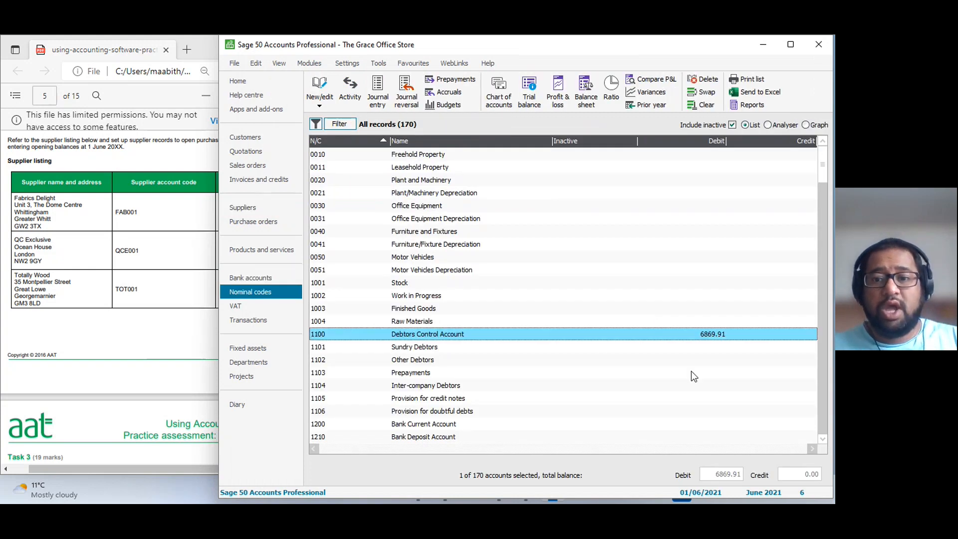
scroll(690, 371, "down", 2)
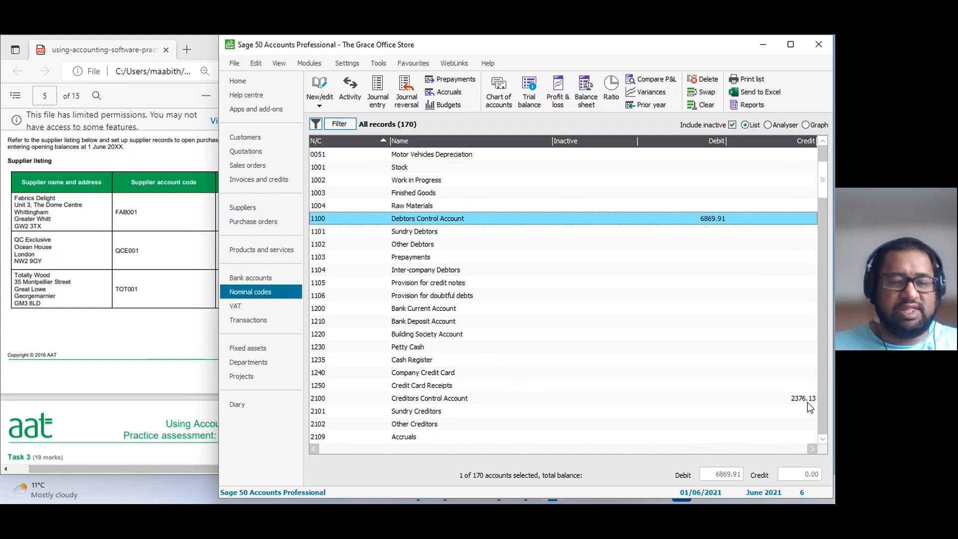
left_click(262, 324)
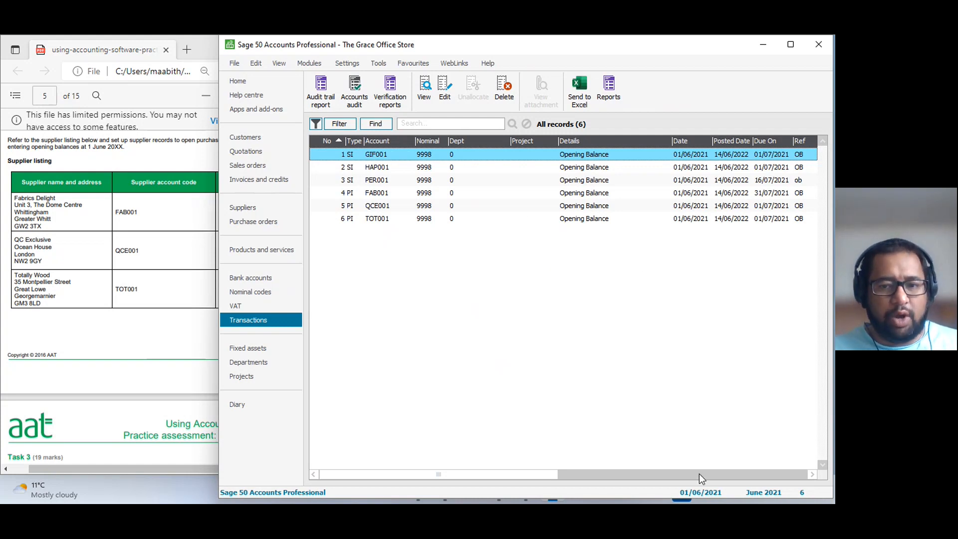
left_click_drag(507, 468, 417, 477)
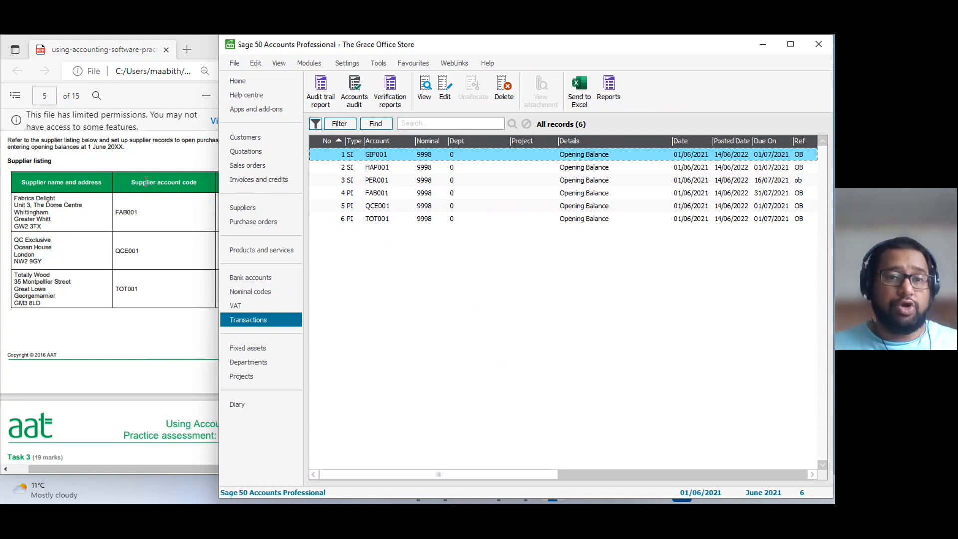
Inspect the Perry Cars opening balance invoice, transaction 3, and its line item, and compare the net amount with the PDF customer listing.
left_click(392, 180)
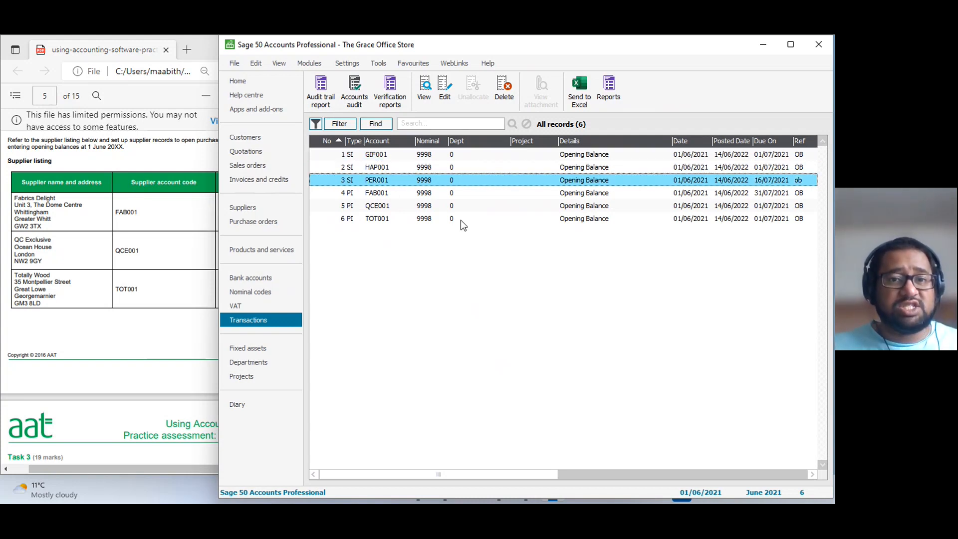
double_click(436, 184)
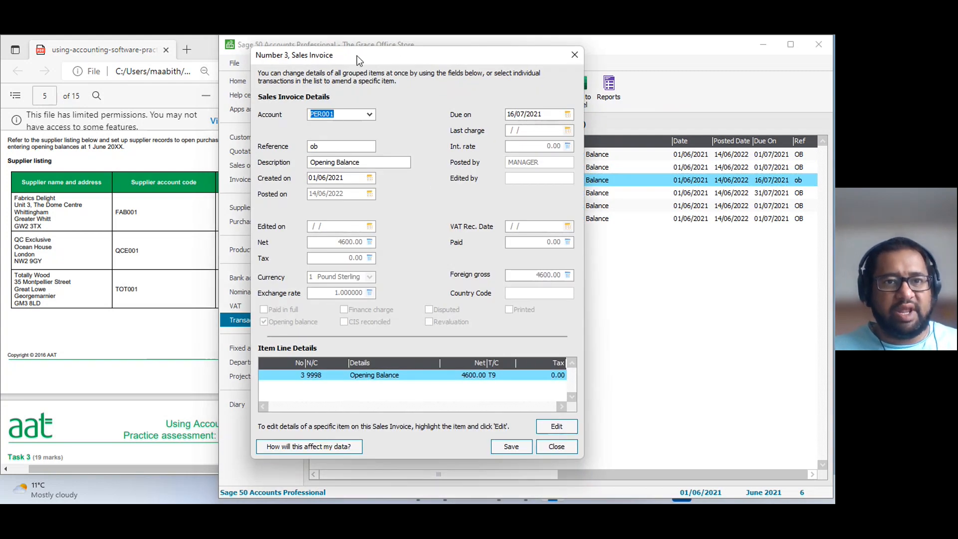
left_click_drag(357, 55, 421, 55)
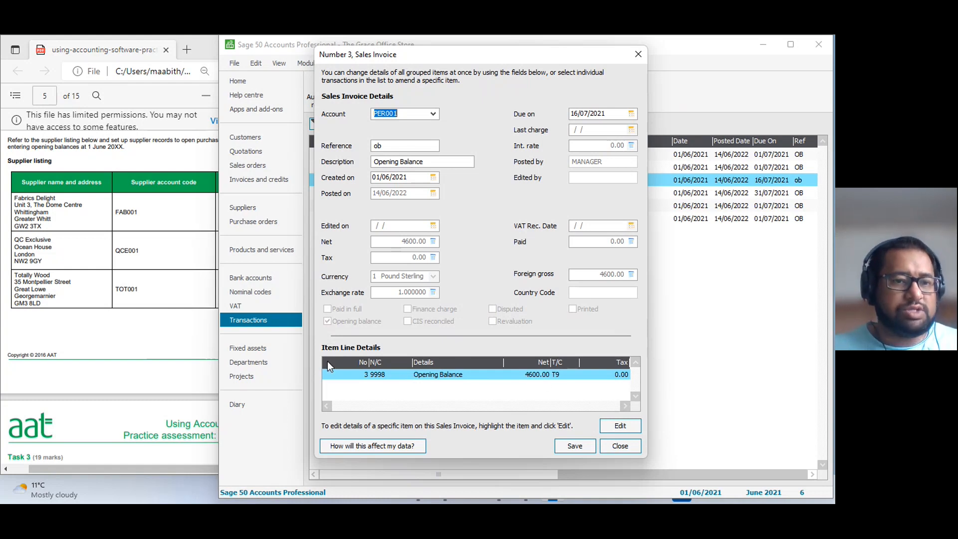
left_click(168, 325)
scroll(167, 325, "up", 5)
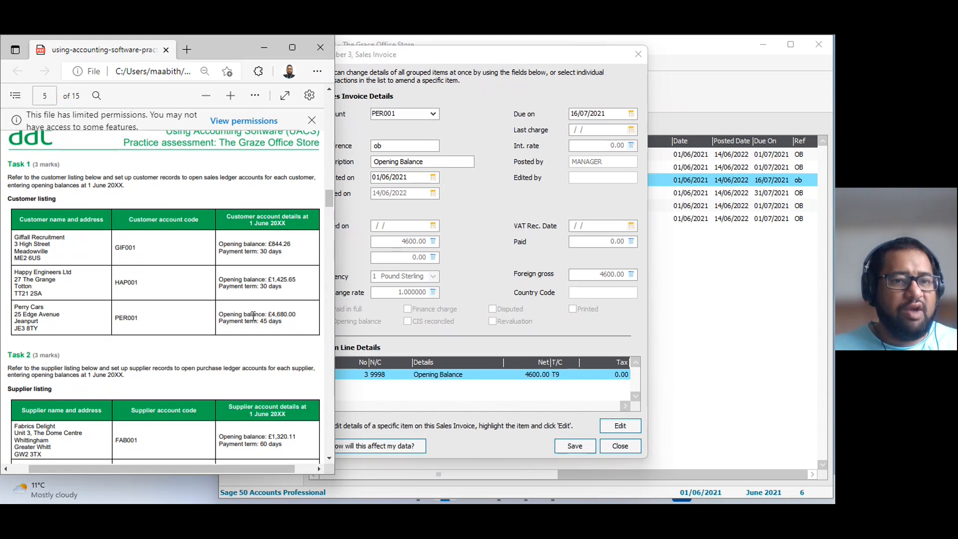
left_click(452, 338)
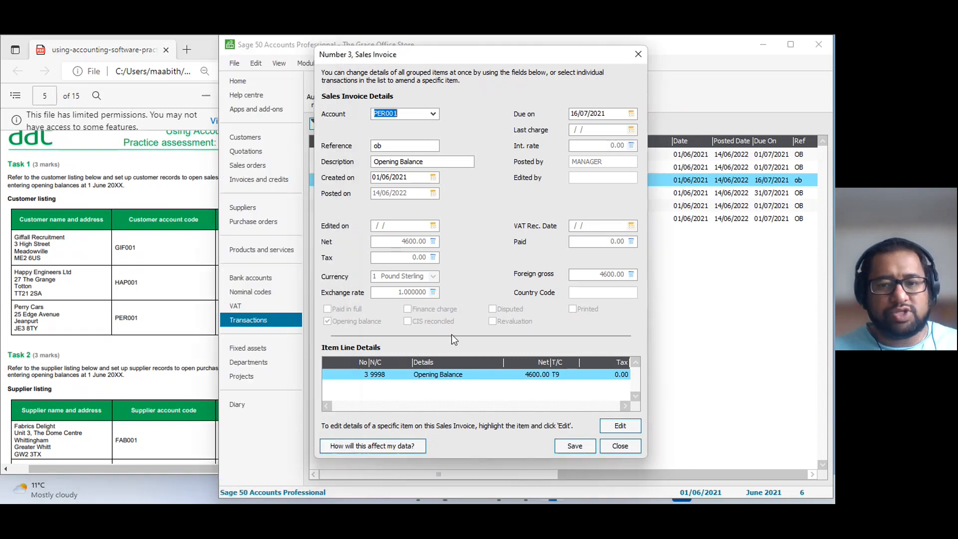
left_click(621, 425)
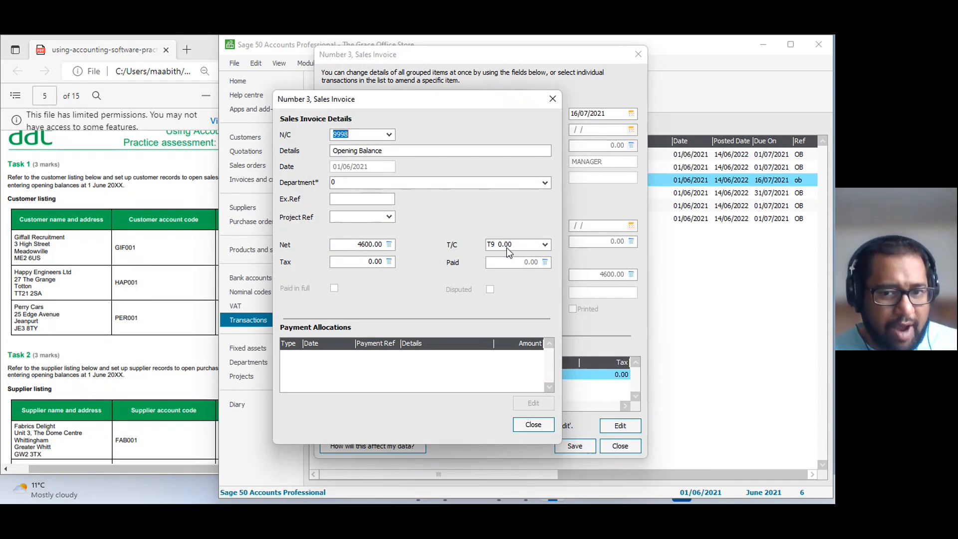
left_click(533, 424)
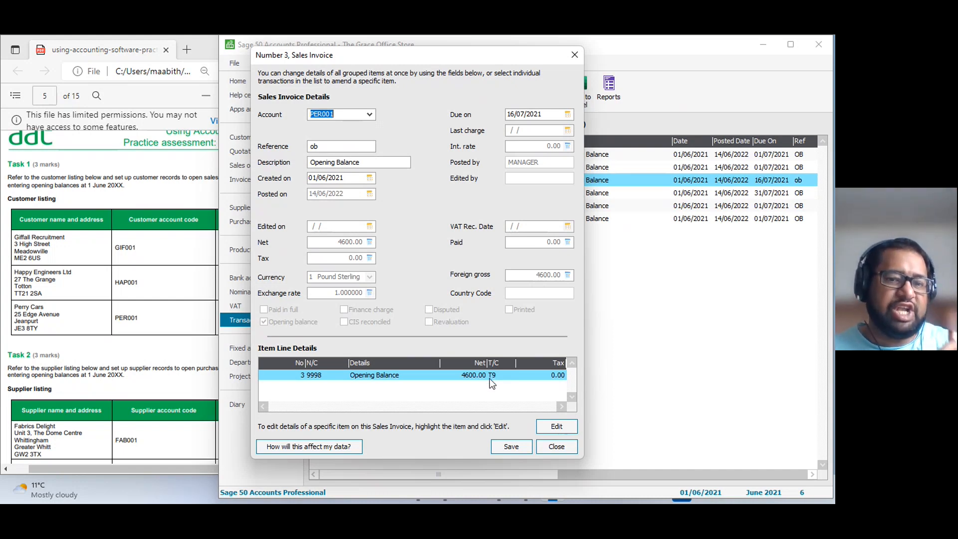
Correct the net amount of the Perry Cars opening balance line to 4680.00, and save and post the change.
left_click(556, 426)
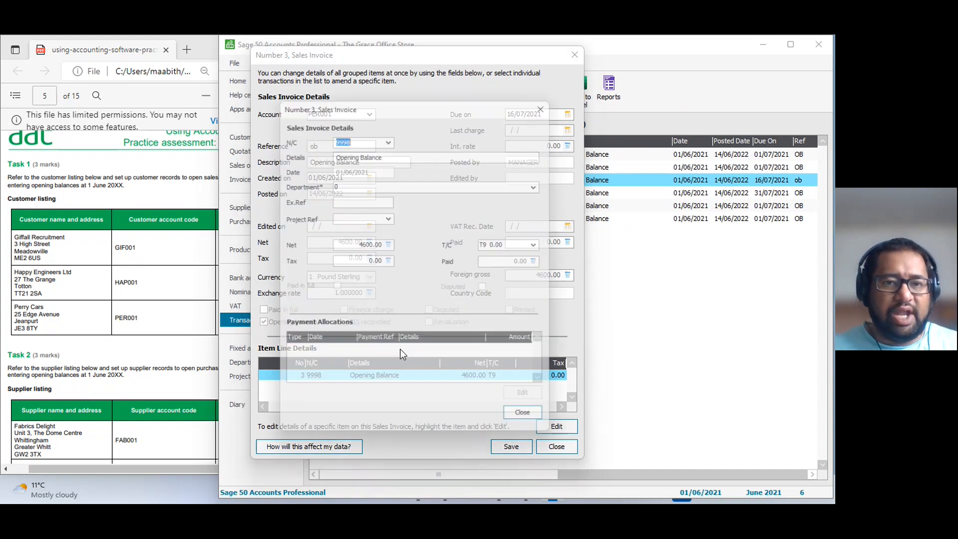
left_click(344, 244)
key("BackSpace")
type("8")
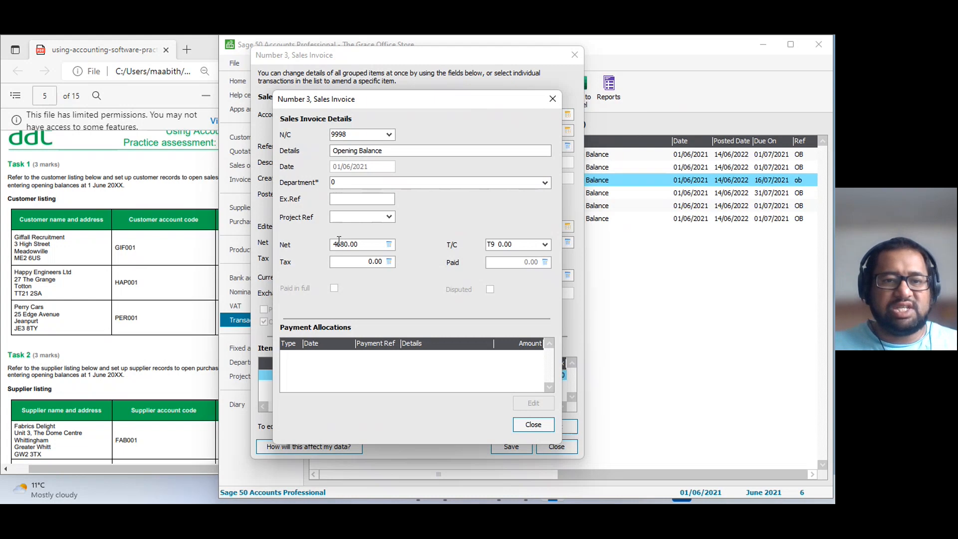
left_click(530, 427)
left_click(514, 445)
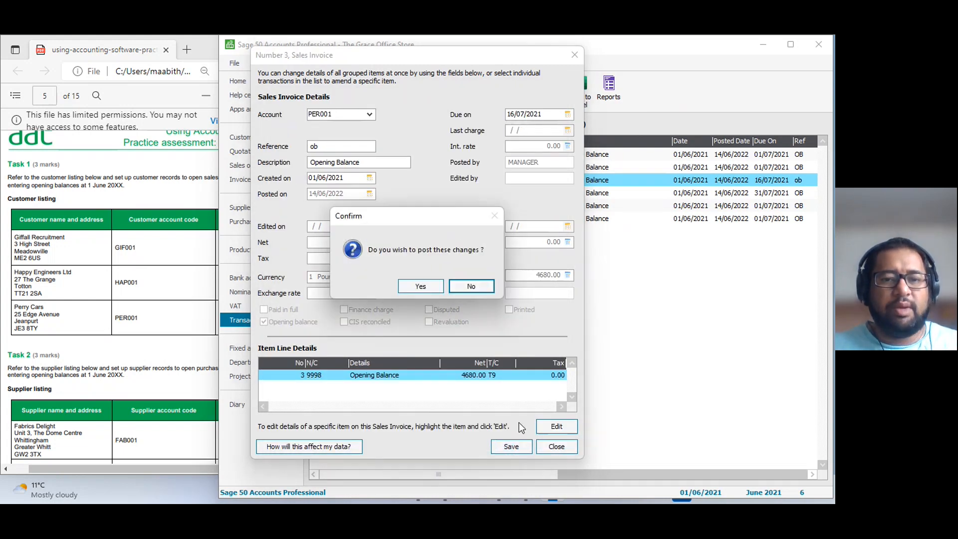
left_click(420, 287)
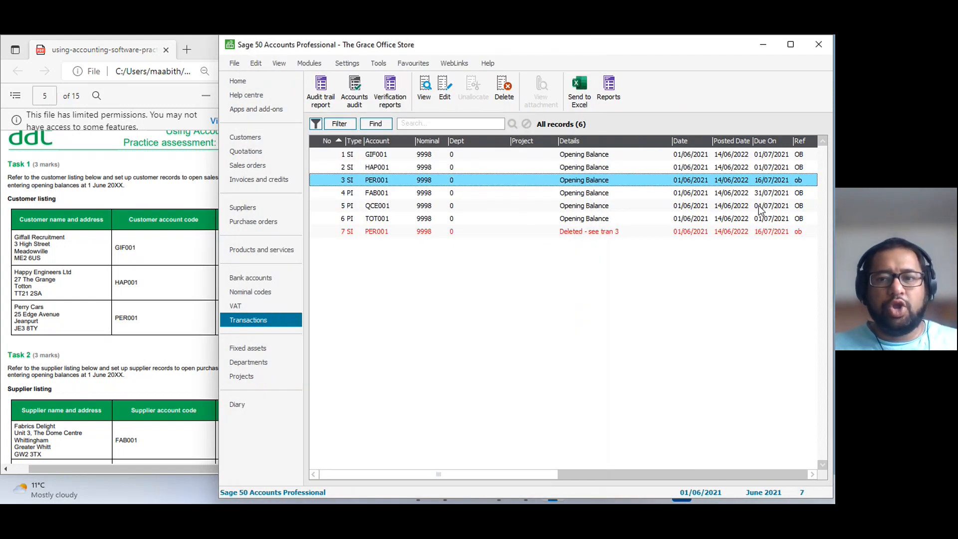
Examine the correction entry marked as deleted in the transactions list and compare its net amount with transaction 3.
left_click_drag(555, 474, 439, 472)
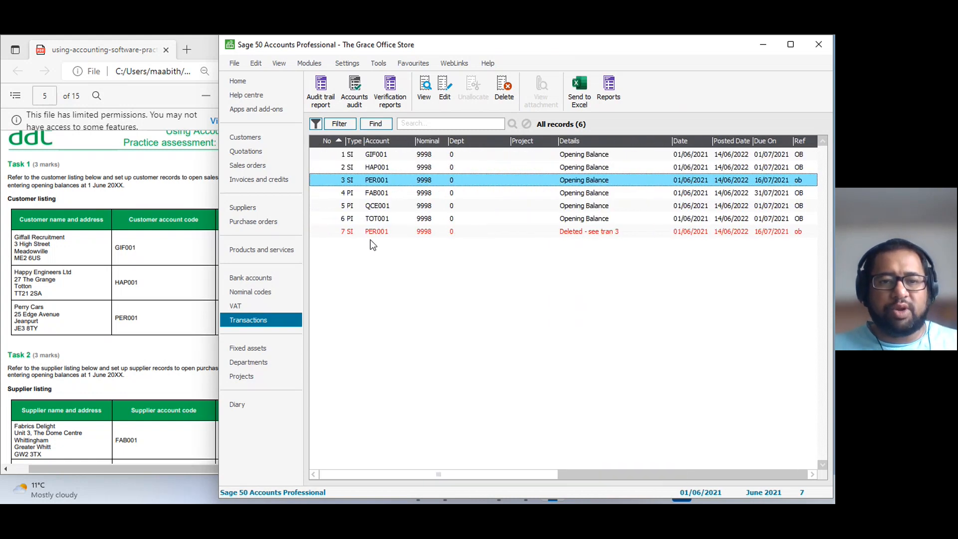
left_click(591, 234)
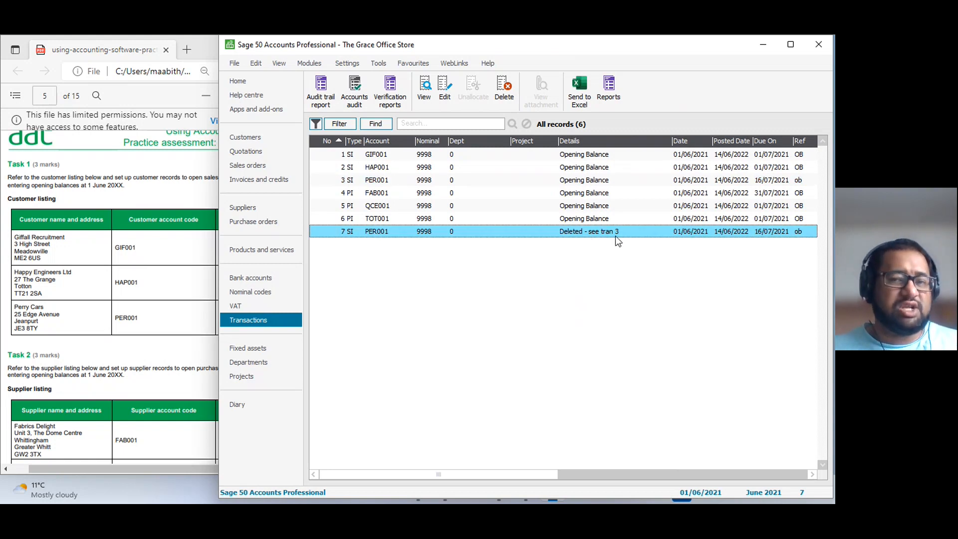
left_click_drag(535, 475, 677, 472)
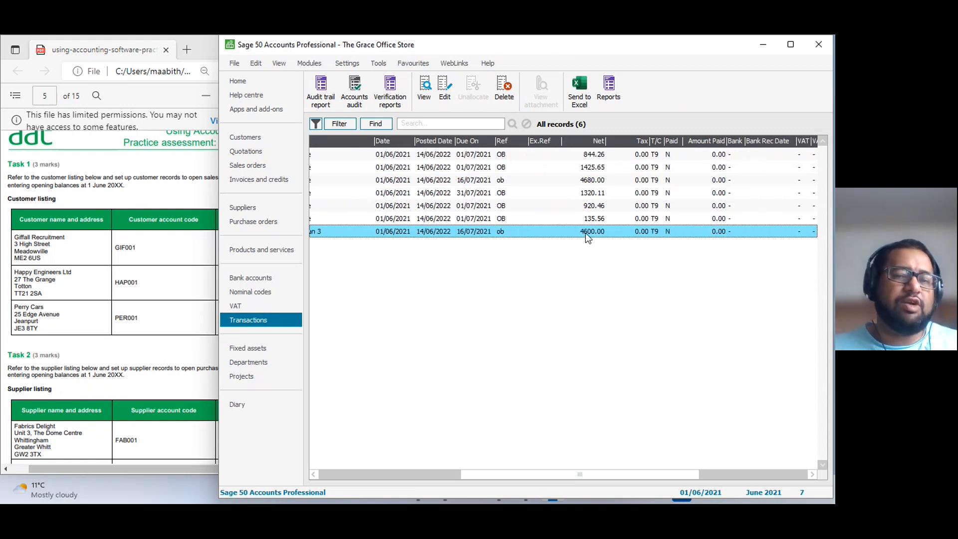
Review the corrected and deleted Perry Cars transactions, and check the control account and Suspense Account balances in the nominal codes.
left_click(561, 202)
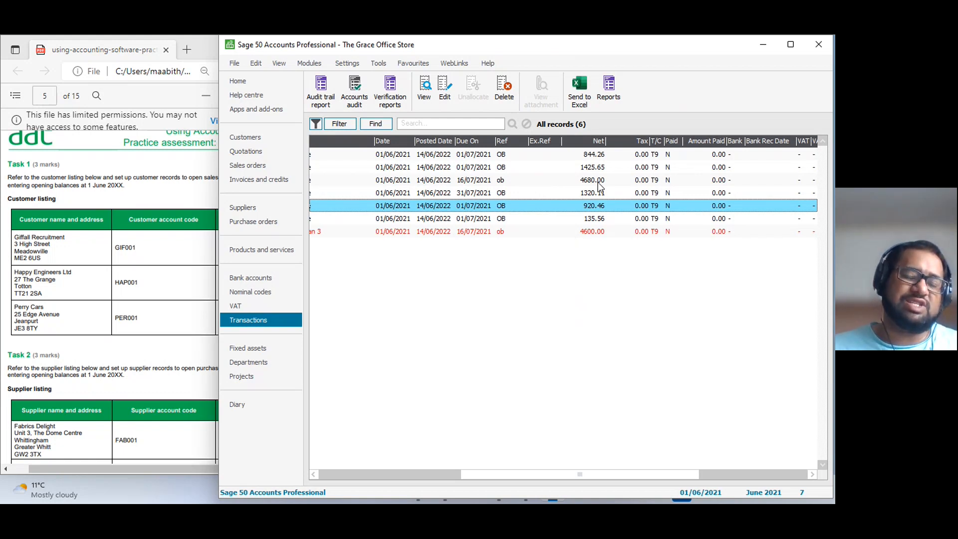
left_click_drag(623, 477, 334, 447)
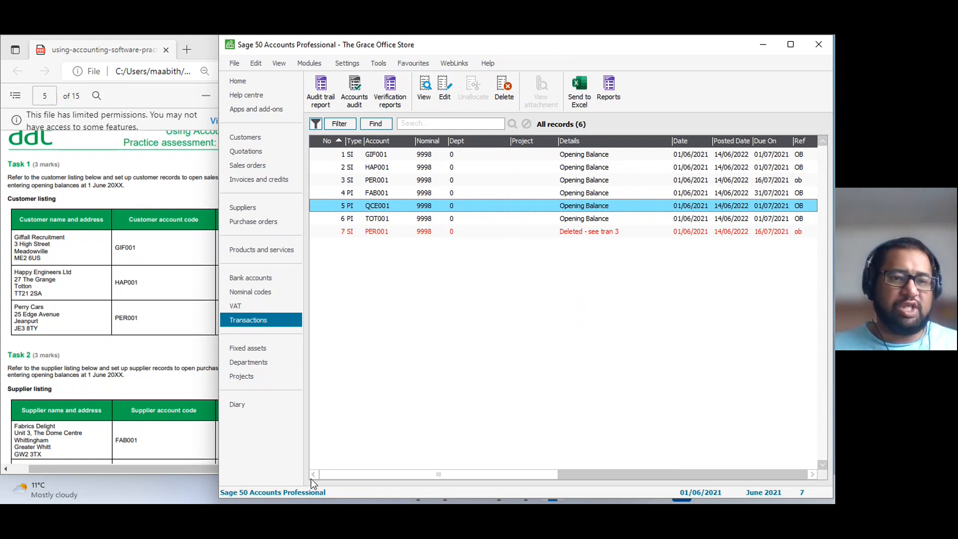
left_click(248, 279)
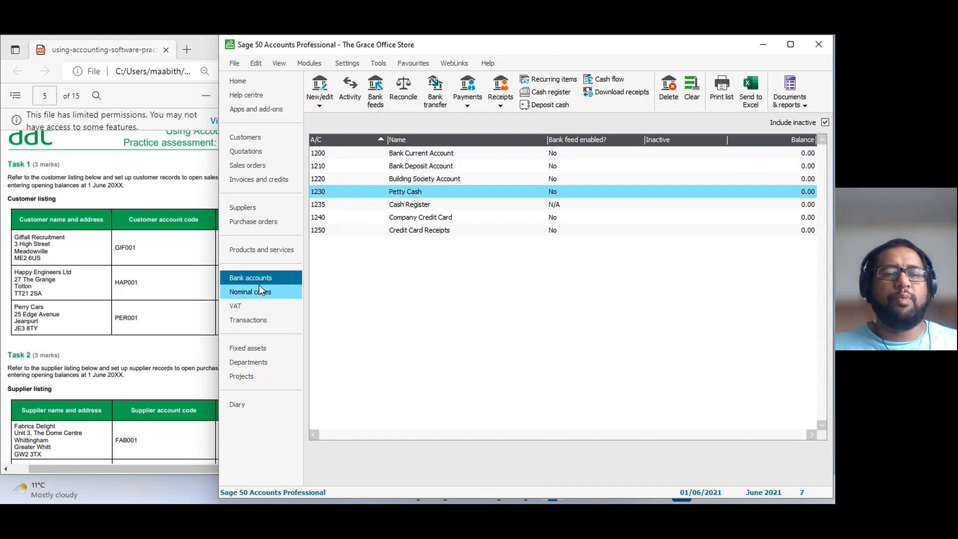
left_click(259, 289)
scroll(678, 368, "up", 2)
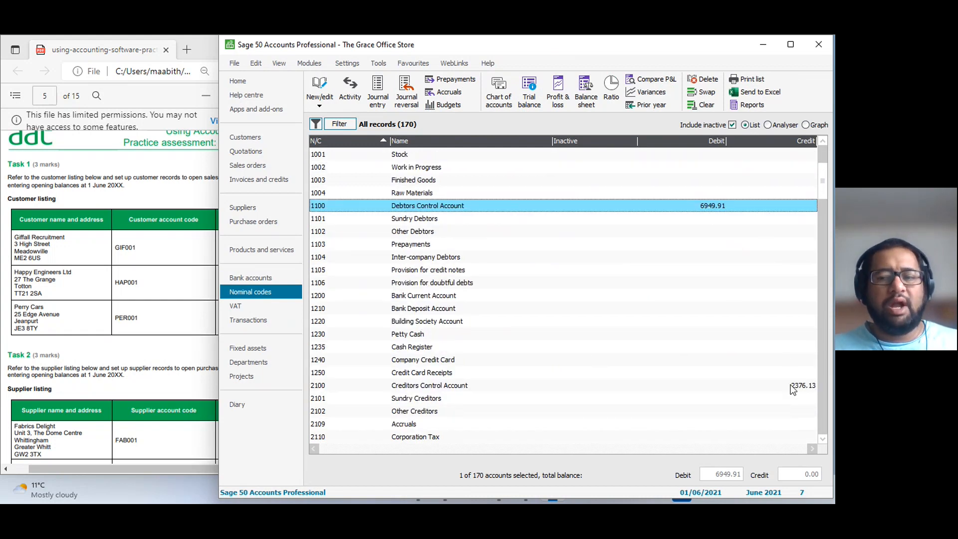
left_click_drag(823, 181, 804, 444)
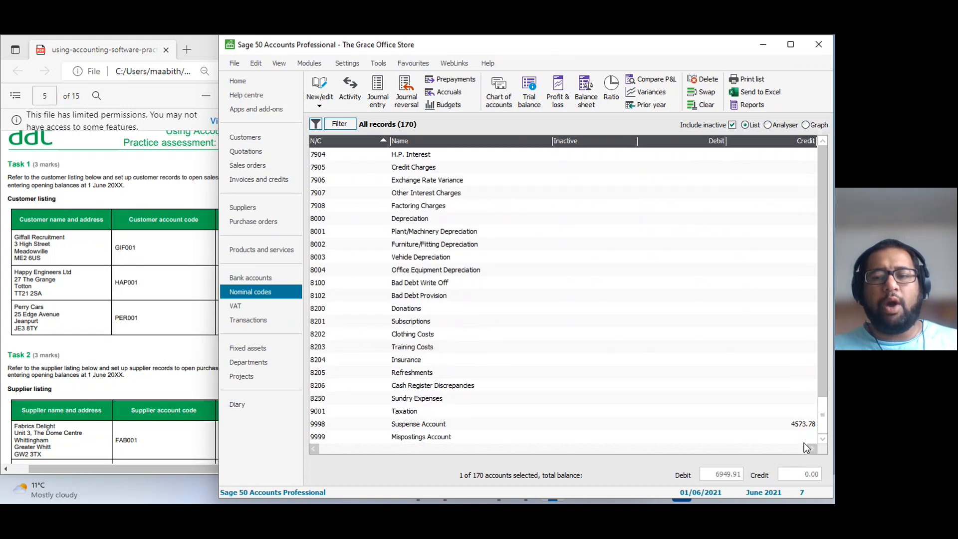
left_click(801, 426)
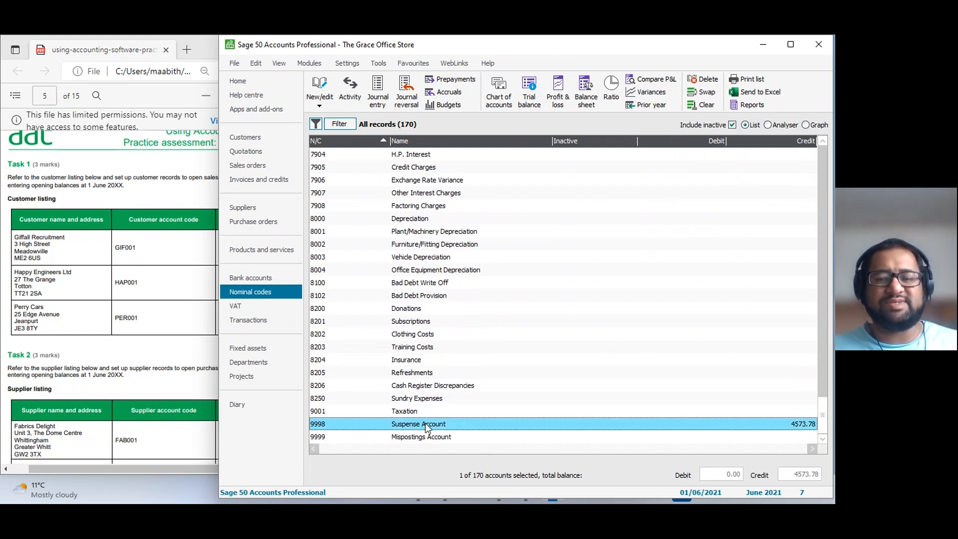
left_click_drag(822, 421, 820, 172)
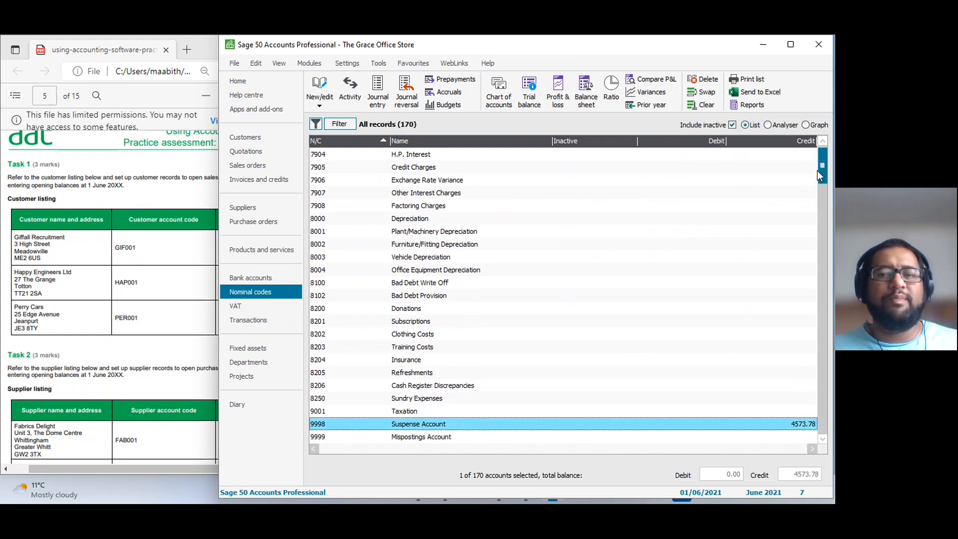
scroll(543, 337, "down", 3)
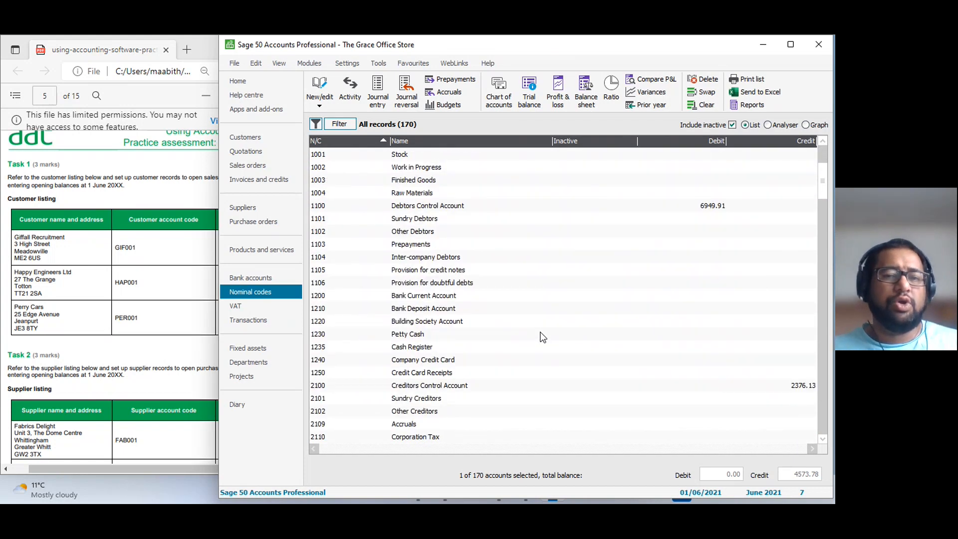
Read Task 3's opening trial balance and its notes in the PDF for the nominal account names and balances.
left_click(90, 353)
scroll(90, 352, "down", 10)
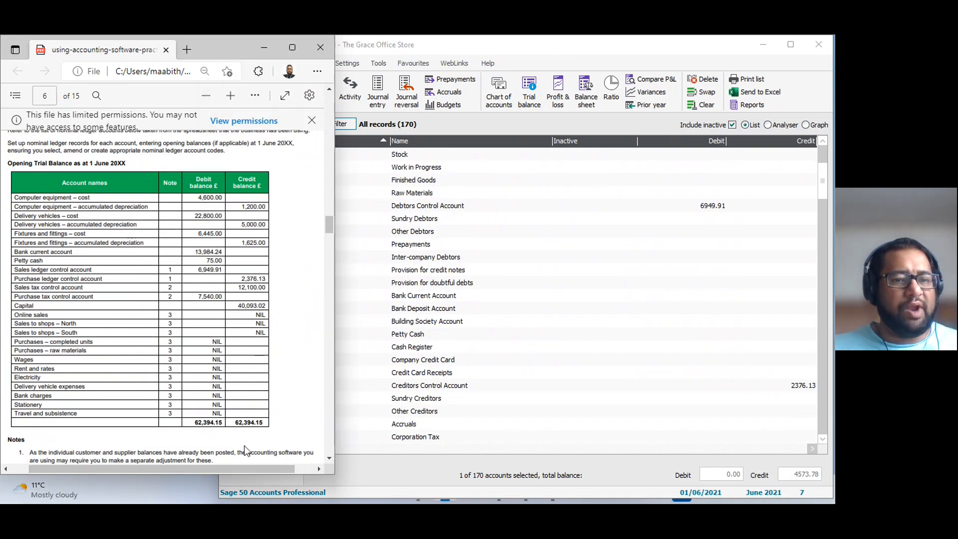
scroll(120, 357, "down", 4)
scroll(151, 217, "up", 4)
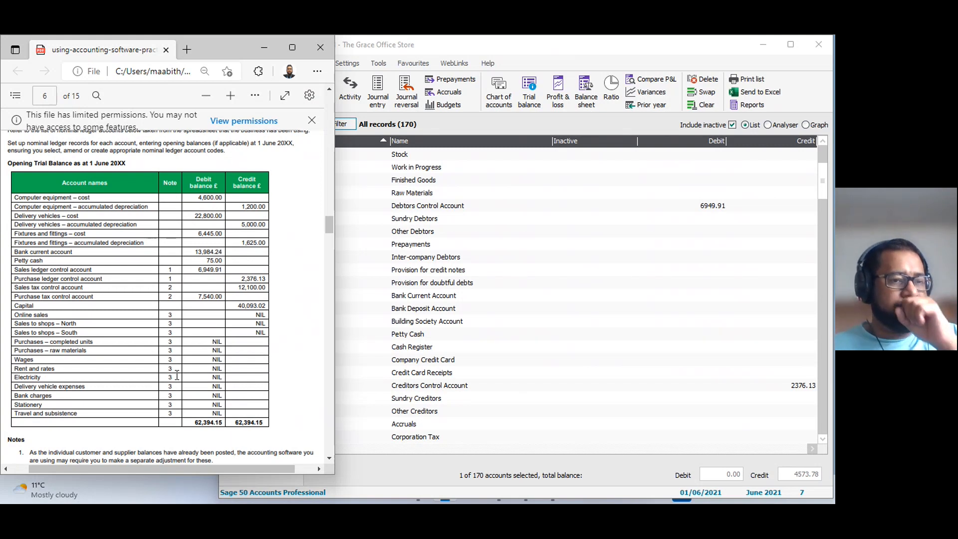
scroll(177, 375, "down", 2)
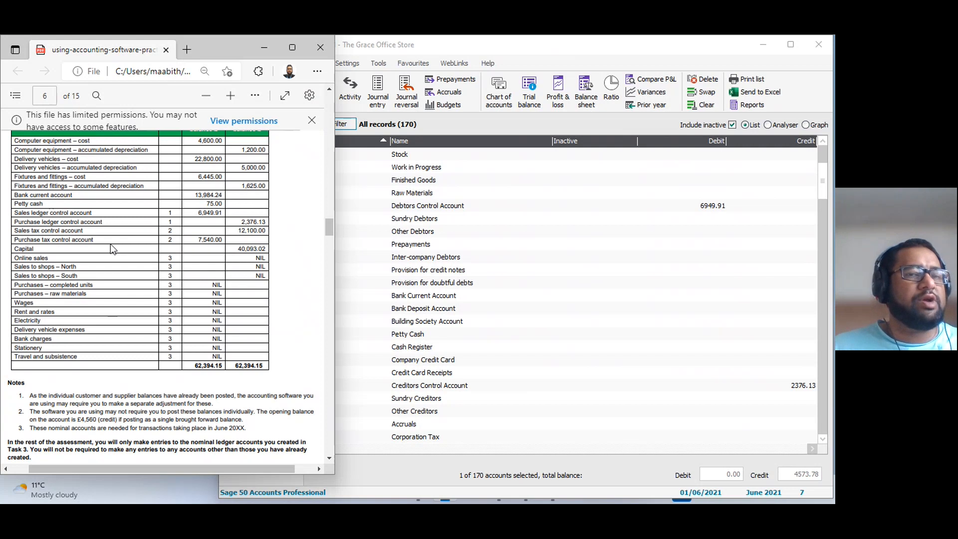
Rename nominal account 1100 as Sales Ledger Control Account, save the record and close it.
left_click(445, 206)
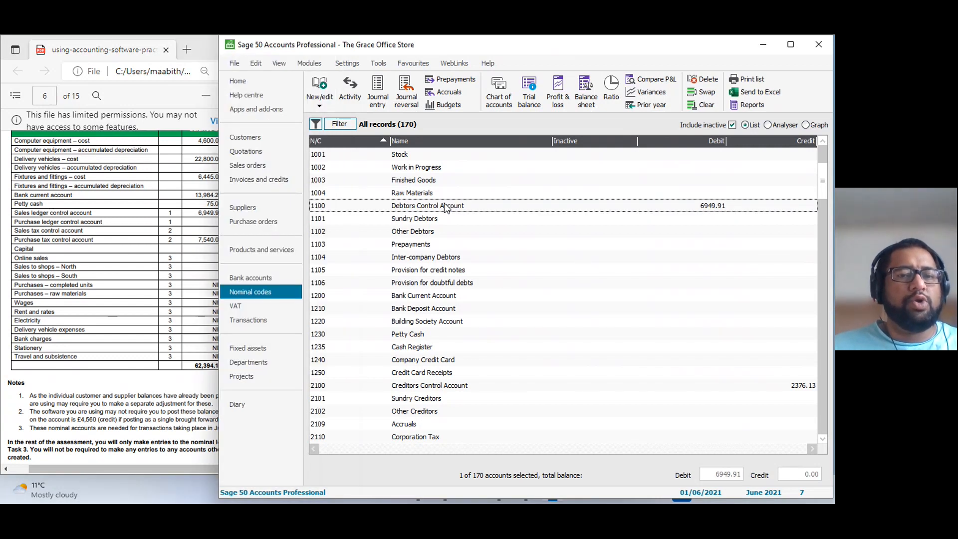
double_click(393, 207)
left_click_drag(413, 137, 273, 130)
type("Sales Ledger Control Account")
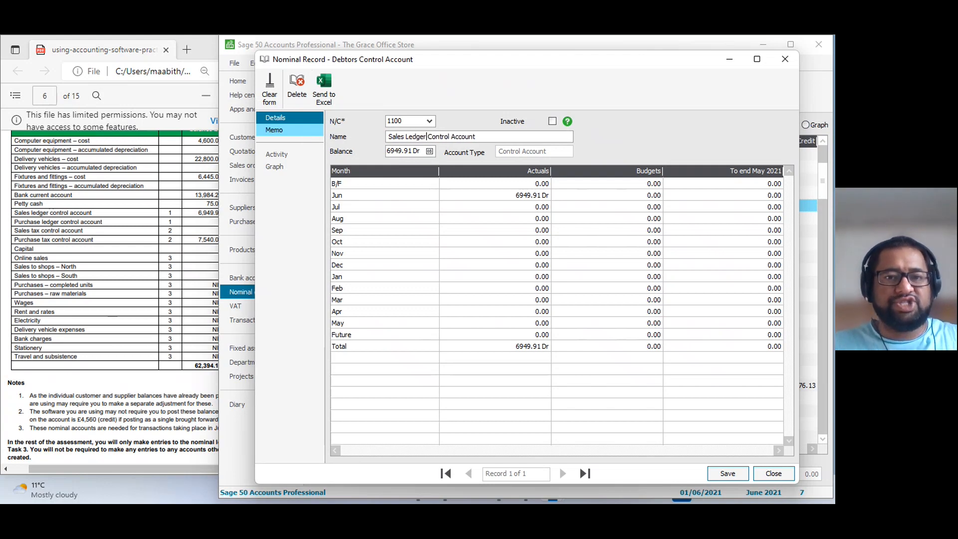
left_click(728, 473)
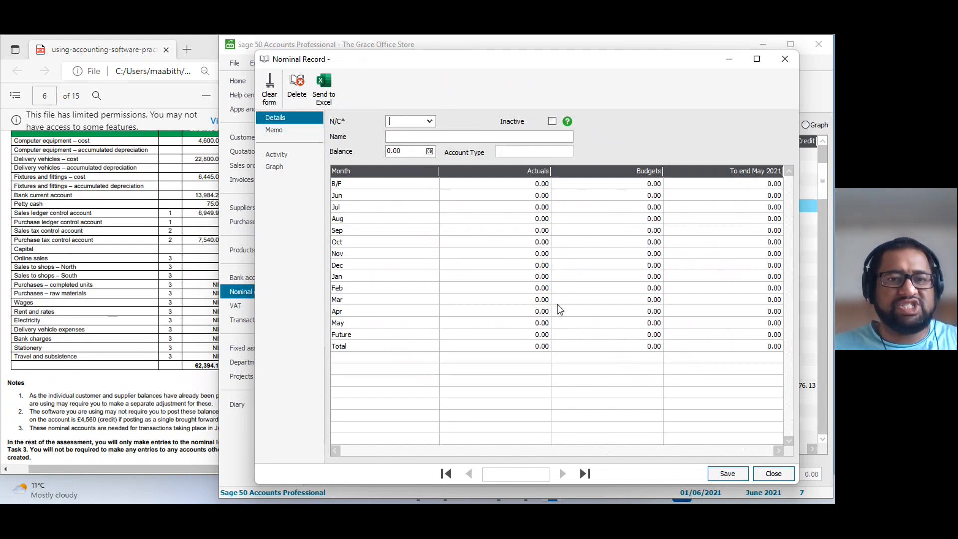
left_click(784, 477)
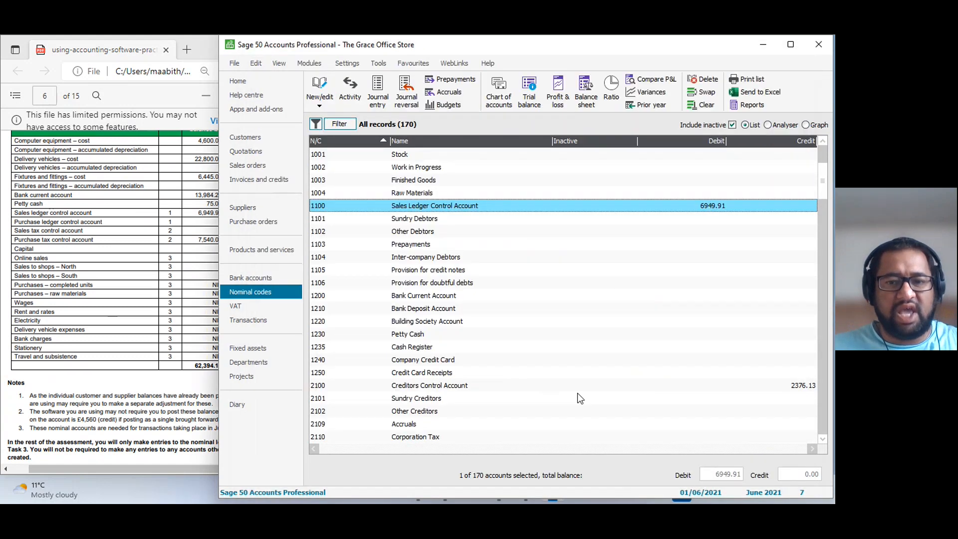
Rename nominal account 2100 as Purchases Ledger Control Account, save the record and close it.
double_click(456, 392)
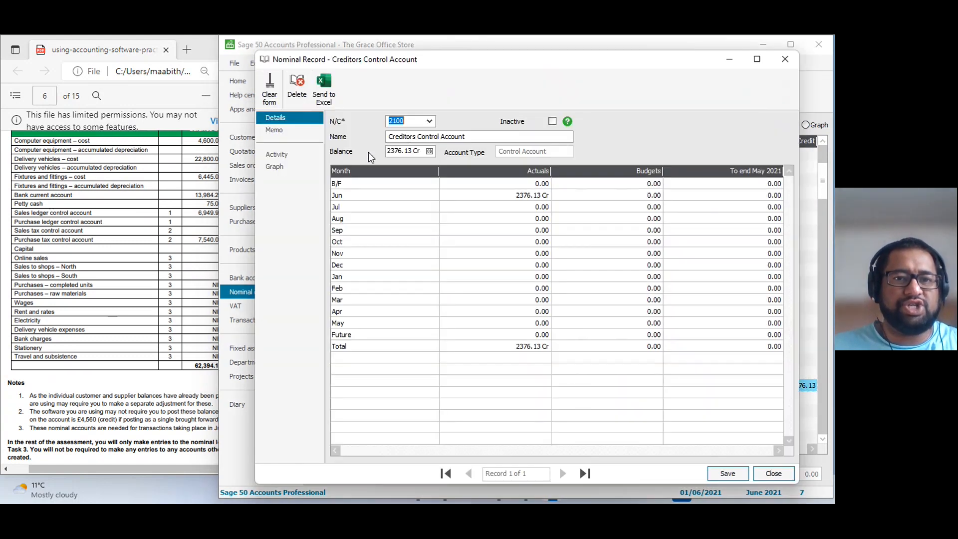
left_click_drag(415, 137, 373, 137)
key("BackSpace")
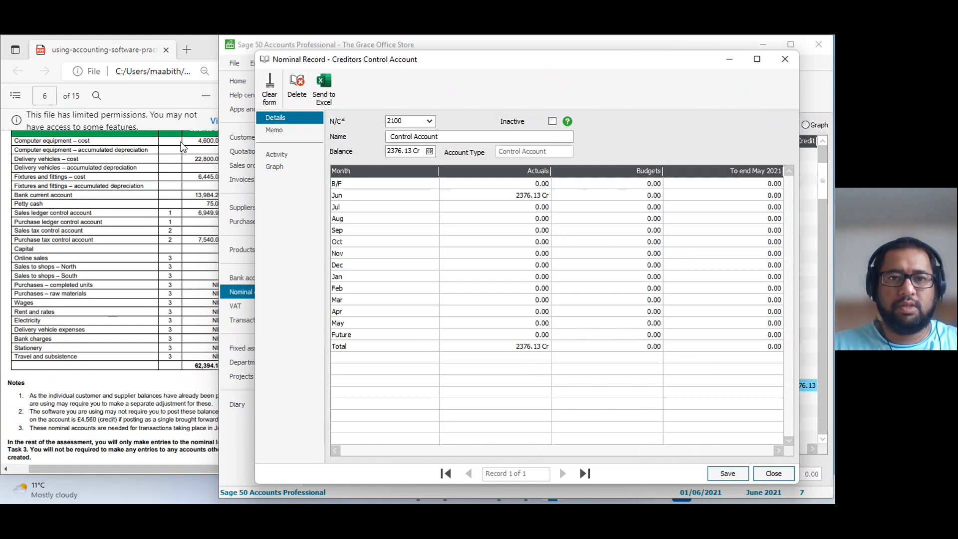
type("Pur")
type("chases Le")
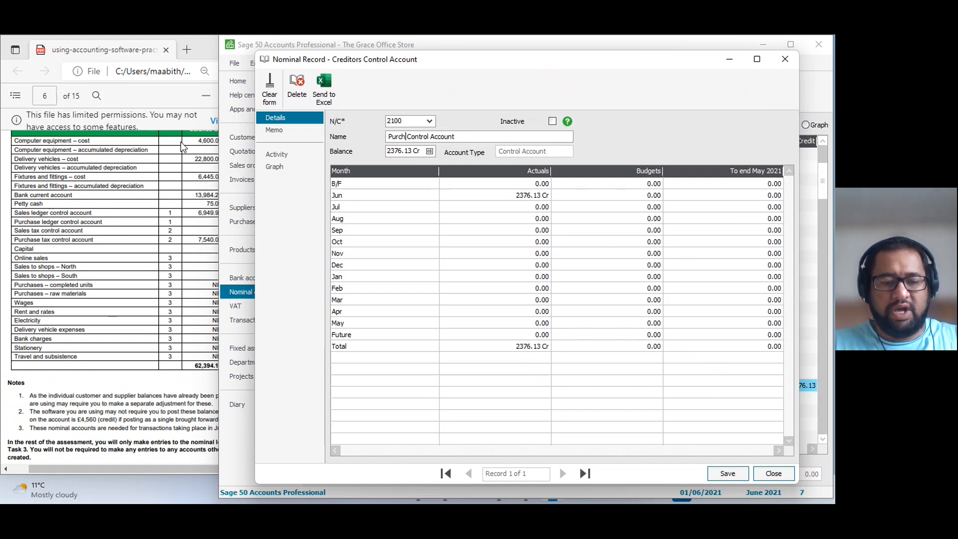
type("dger")
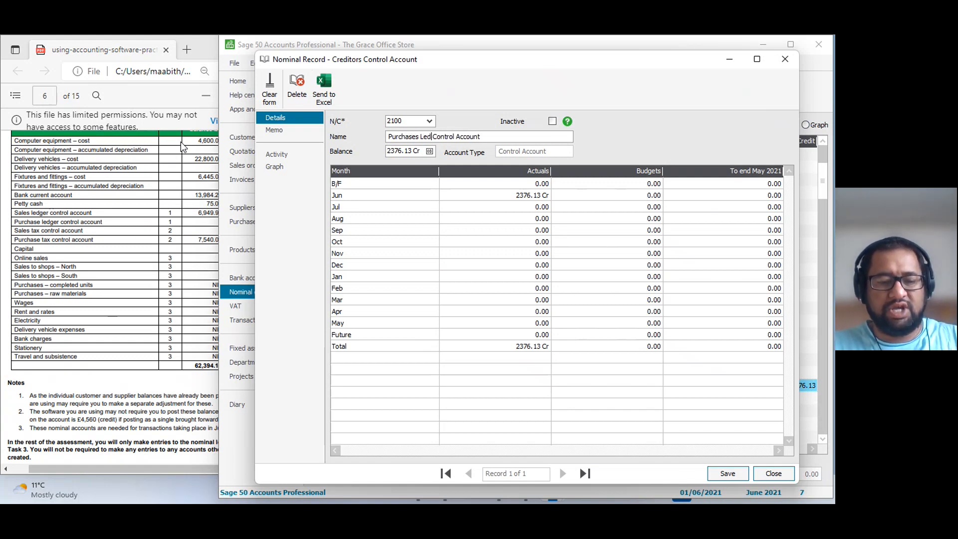
left_click(718, 474)
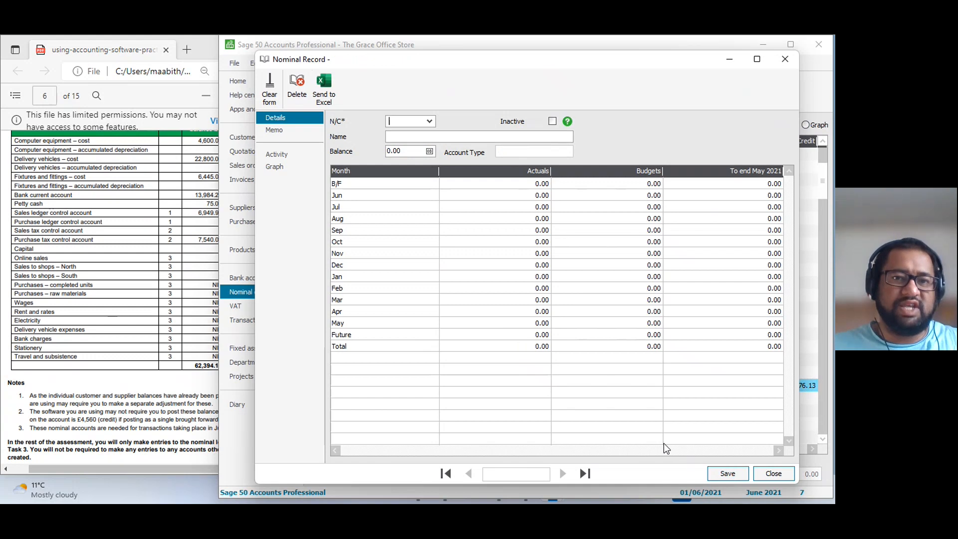
left_click(773, 475)
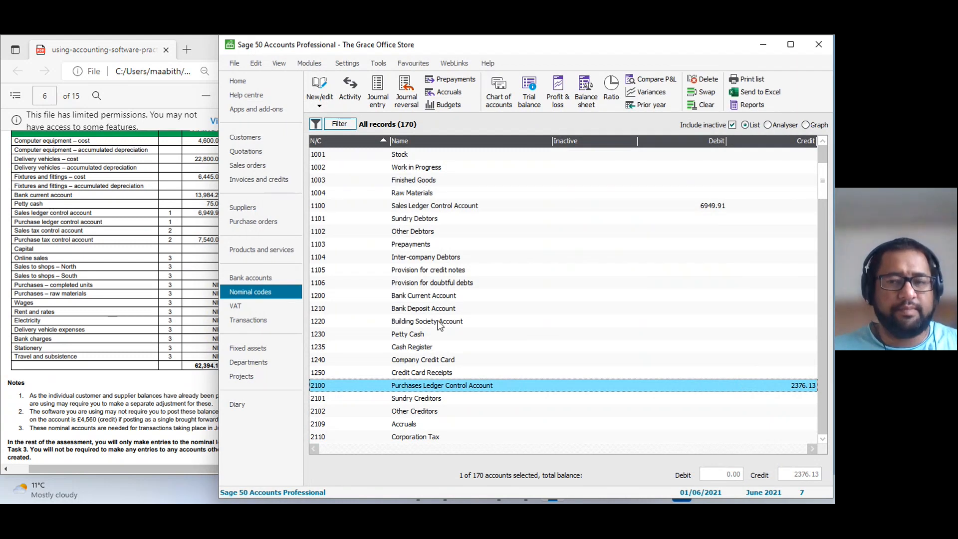
Examine the renamed control accounts and the fixed asset nominal codes against the account names in Task 3's opening trial balance.
left_click(452, 209)
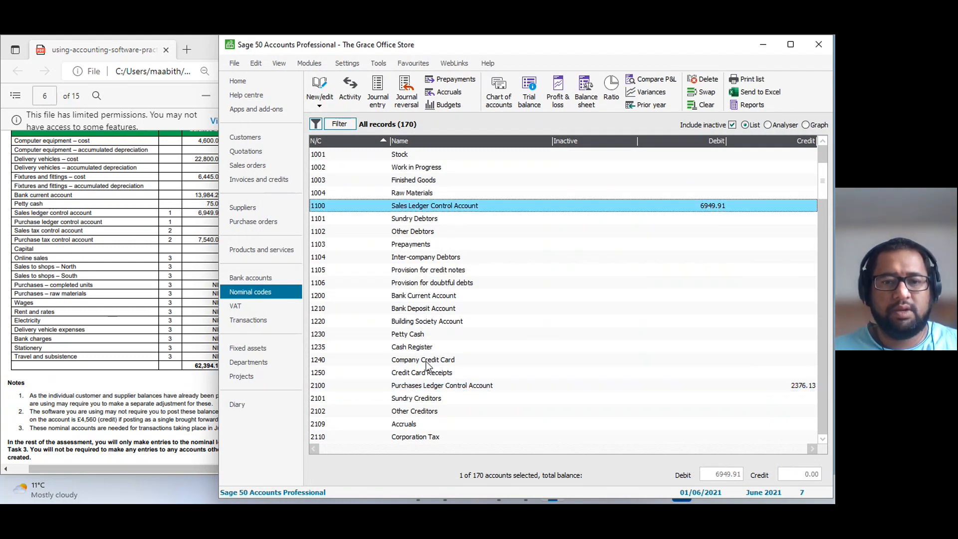
left_click(425, 387)
scroll(404, 295, "up", 4)
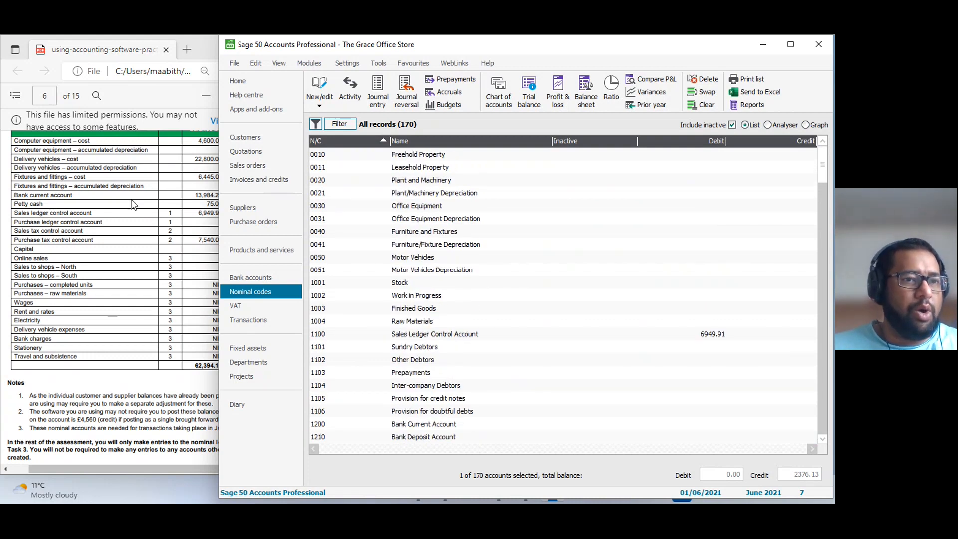
left_click(419, 193)
scroll(87, 211, "up", 5)
scroll(87, 211, "down", 5)
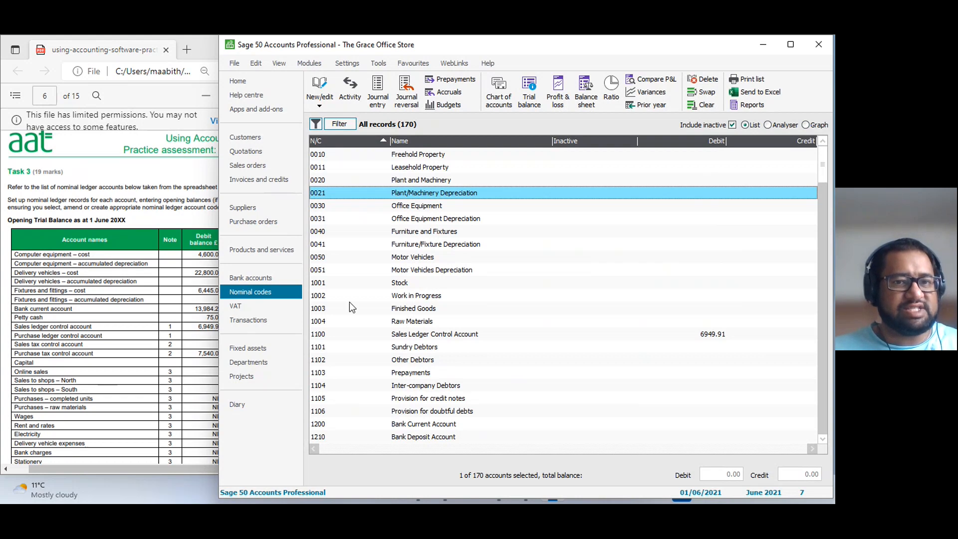
left_click(406, 179)
left_click(414, 207)
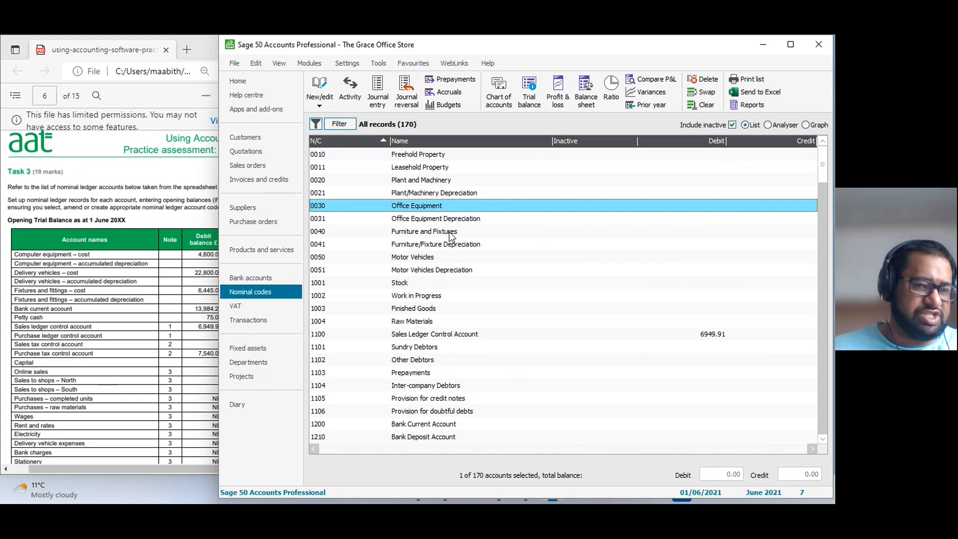
Select nominal codes 0020 to 0041, open their records for editing, and close them without changes.
left_click(432, 182)
left_click(421, 206)
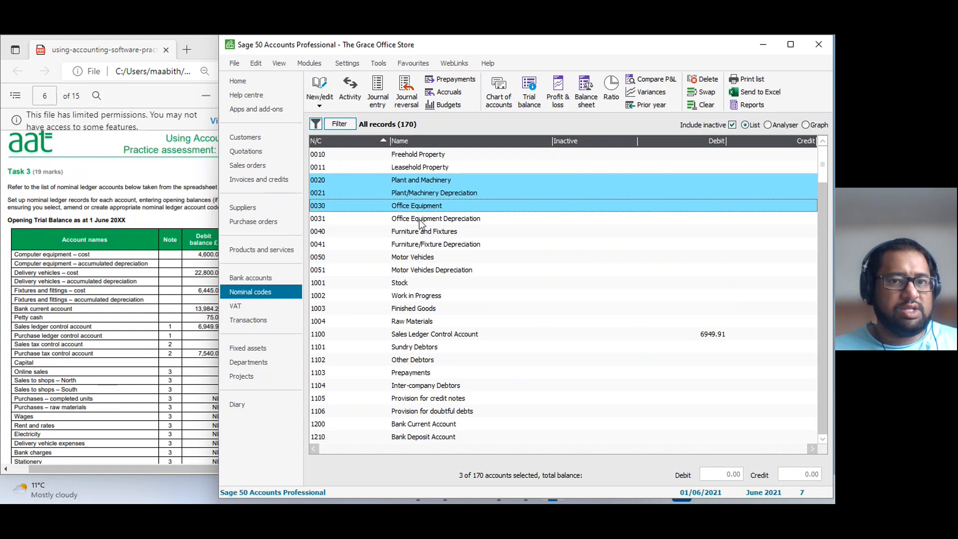
left_click(422, 218)
left_click(422, 231)
left_click(422, 244)
left_click(324, 97)
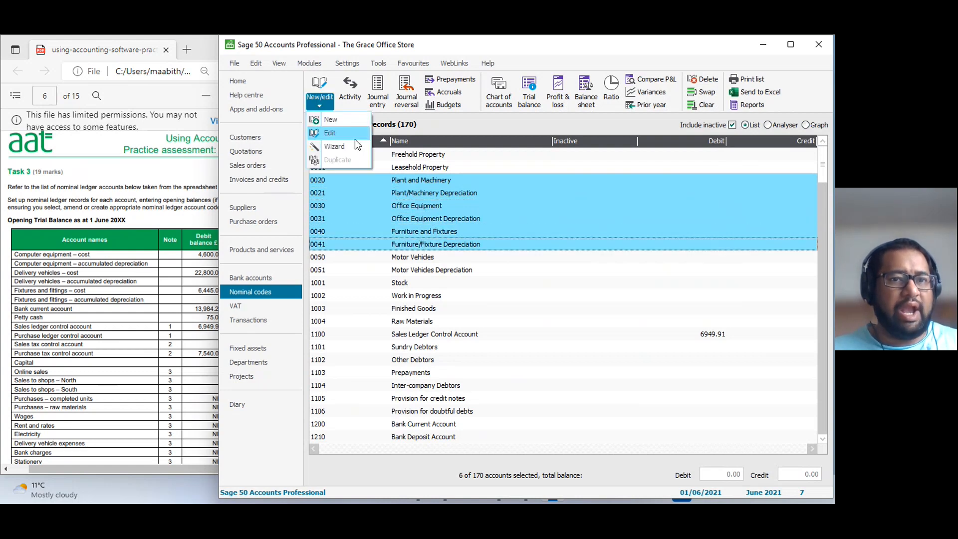
left_click(339, 136)
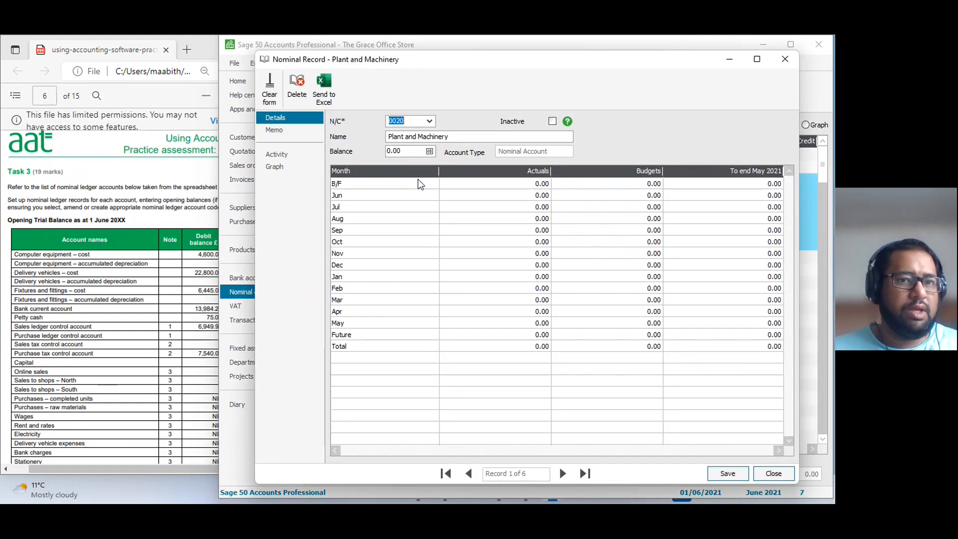
left_click(773, 473)
Change the selection to nominal codes 0030 to 0051, leaving out 0020 and 0021, and open the selected records for editing.
left_click(418, 181)
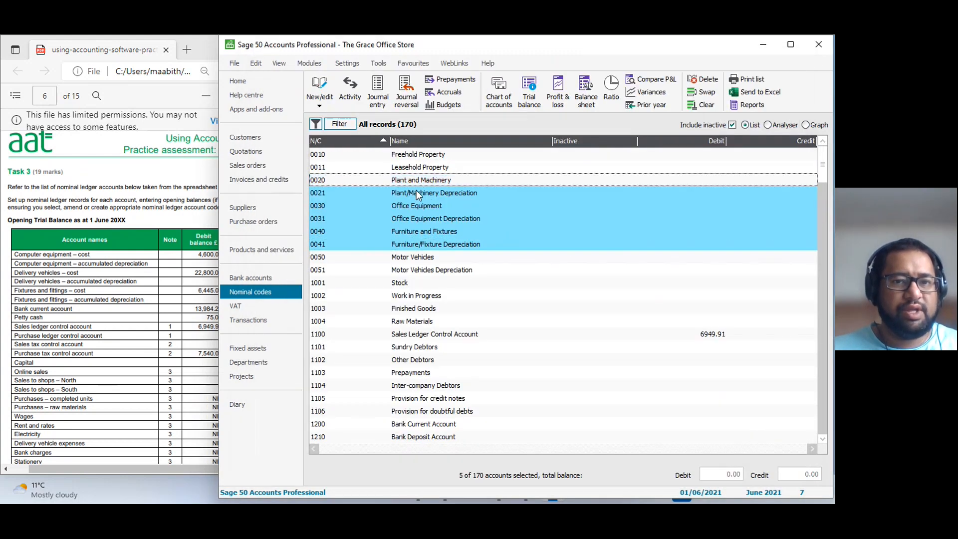
left_click(417, 193)
left_click(420, 258)
left_click(422, 271)
left_click(319, 93)
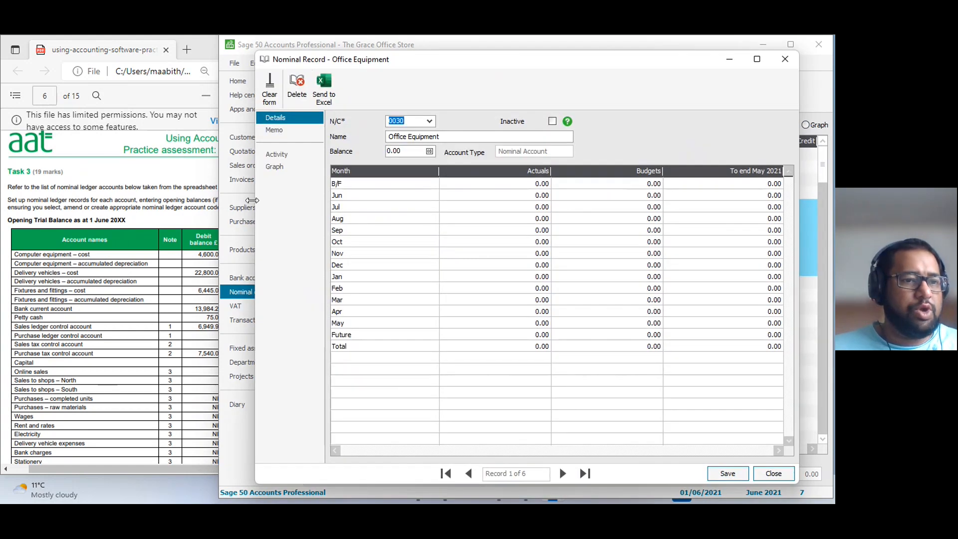
Rename nominal account 0030 as Computer Equipment and save the record.
left_click(405, 138)
double_click(405, 138)
key("BackSpace")
type("Computer")
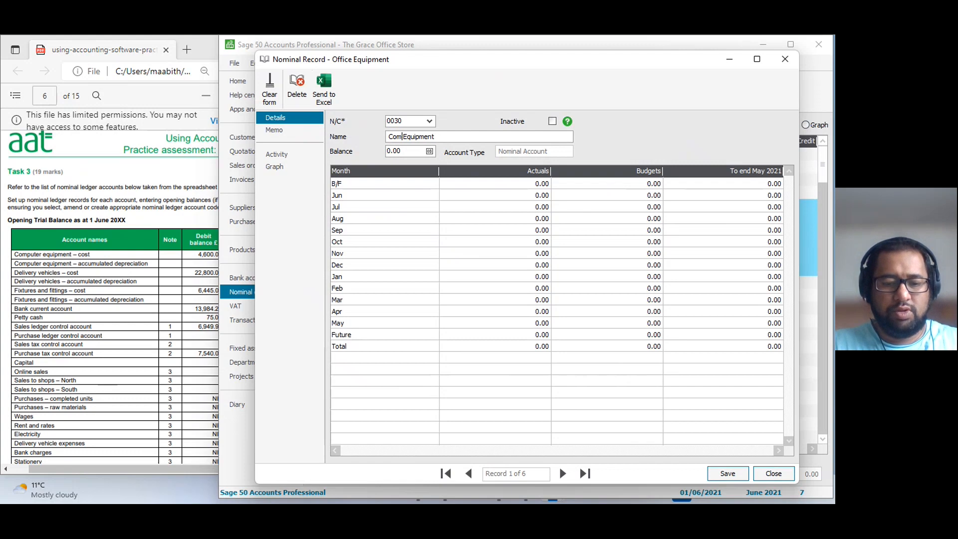
left_click(727, 473)
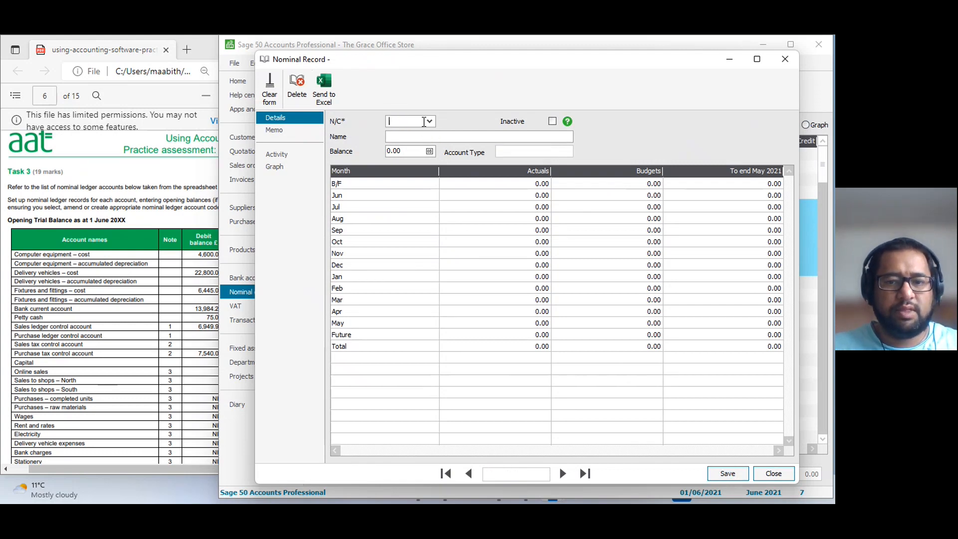
Rename nominal account 0031 as Computer Equipment Depreciation and save the record.
left_click(564, 474)
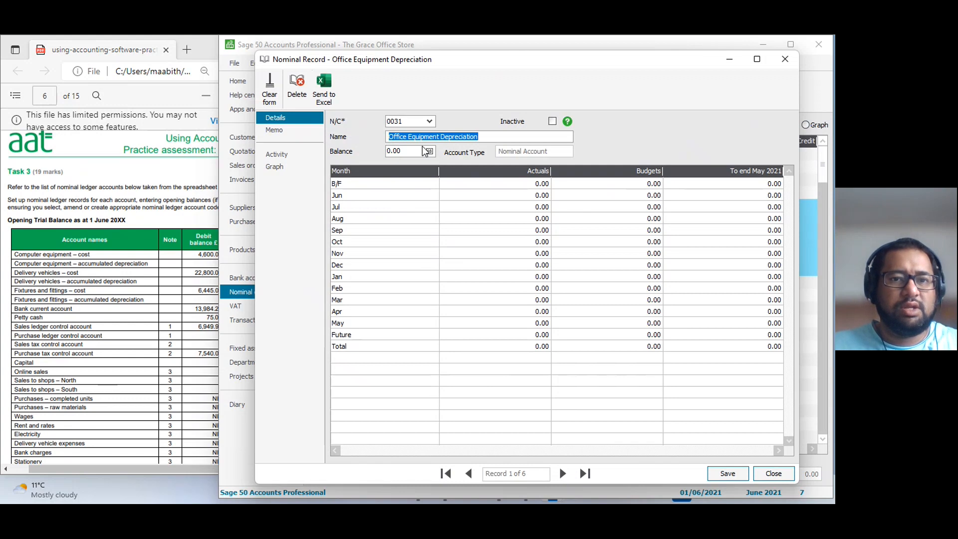
left_click(405, 137)
double_click(406, 138)
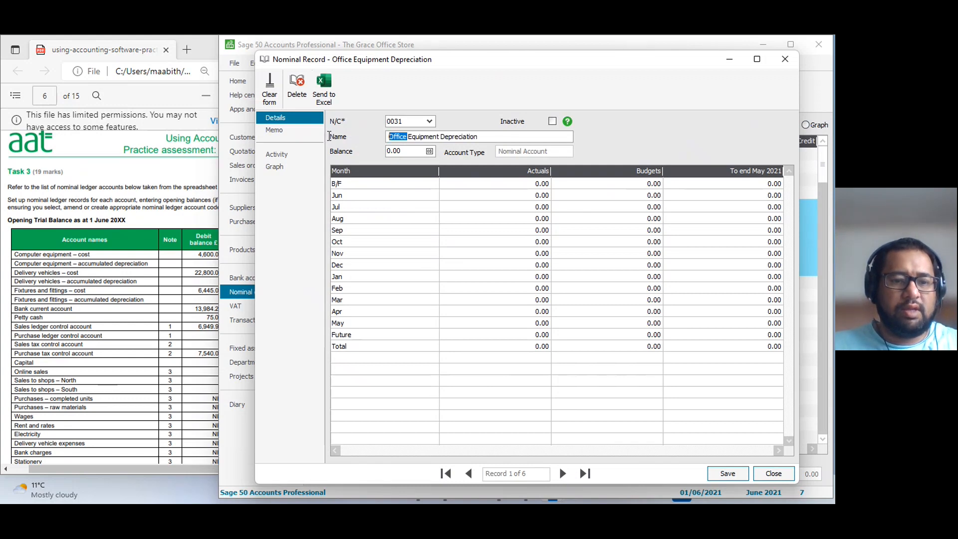
type("Computer")
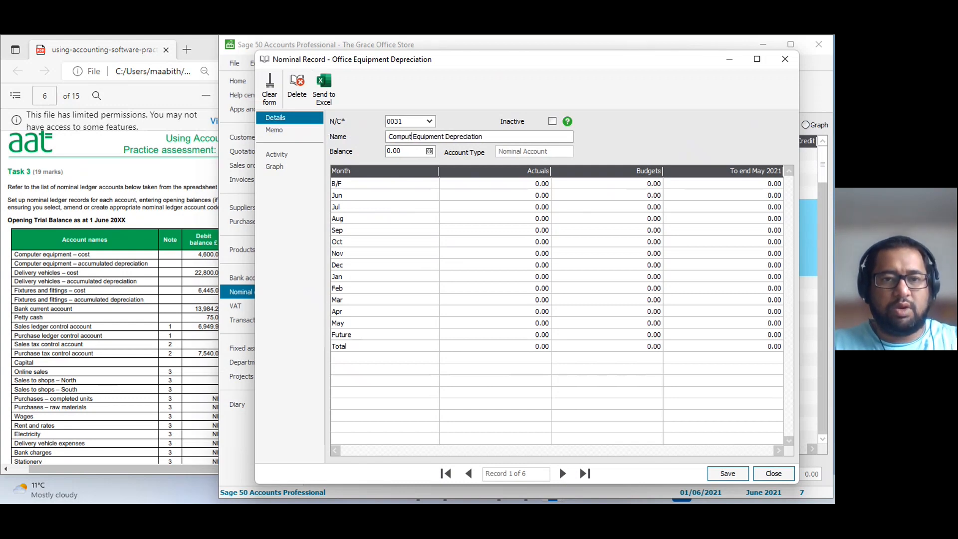
left_click(726, 472)
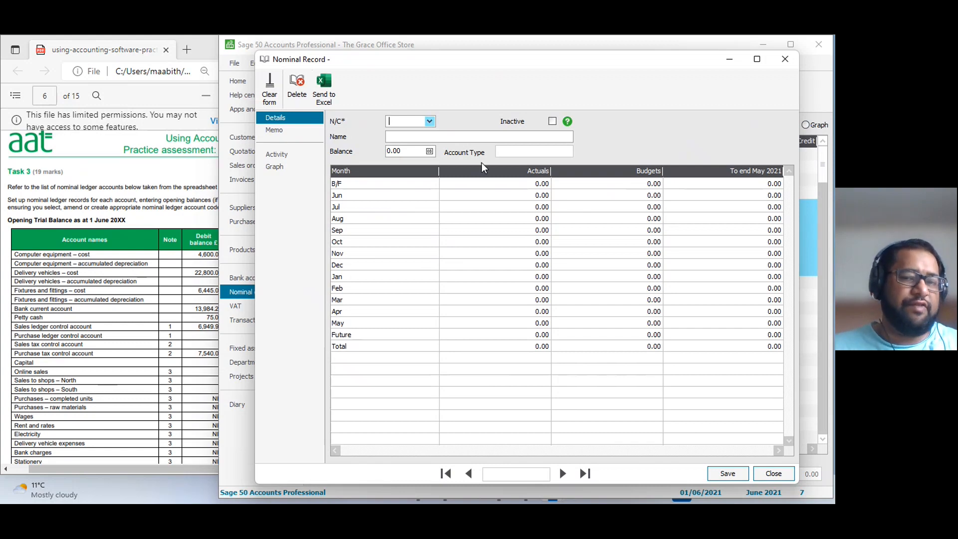
Rename nominal account 0040 as Fixtures and fittings and save the record.
left_click(563, 474)
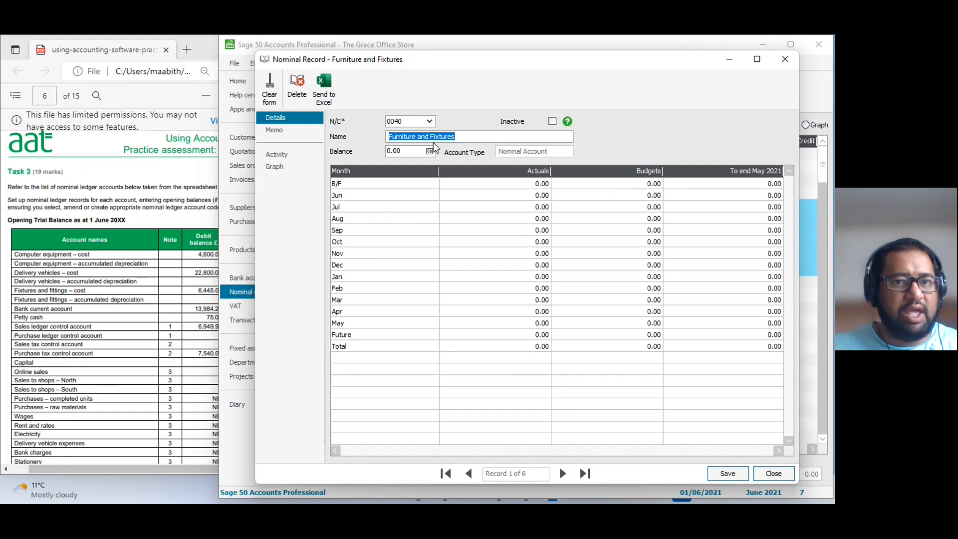
left_click_drag(431, 137, 370, 134)
key("BackSpace")
key("End")
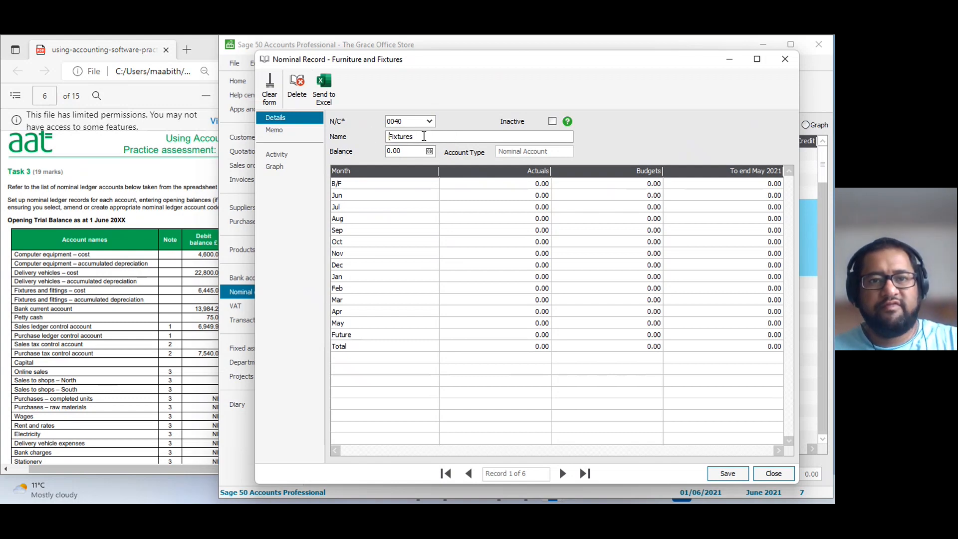
type("and fittings")
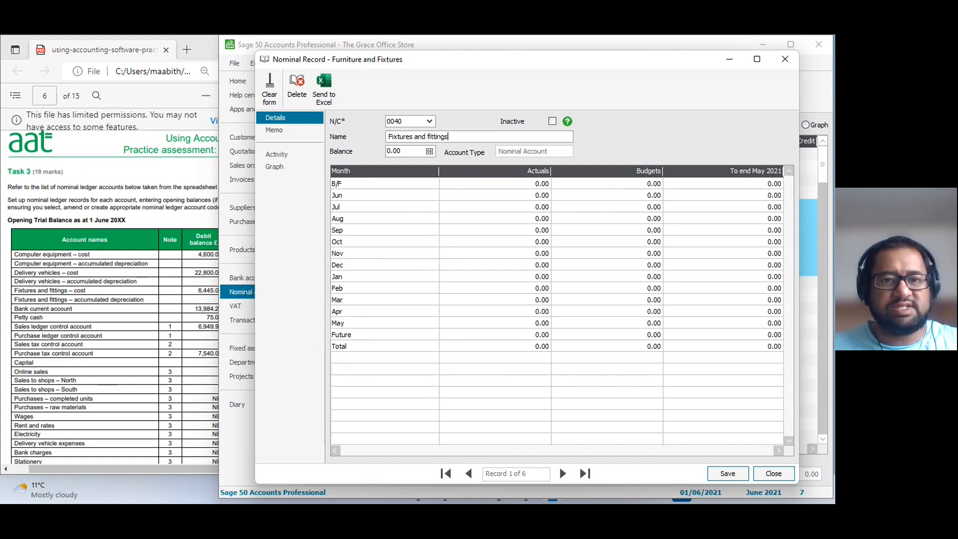
left_click(727, 473)
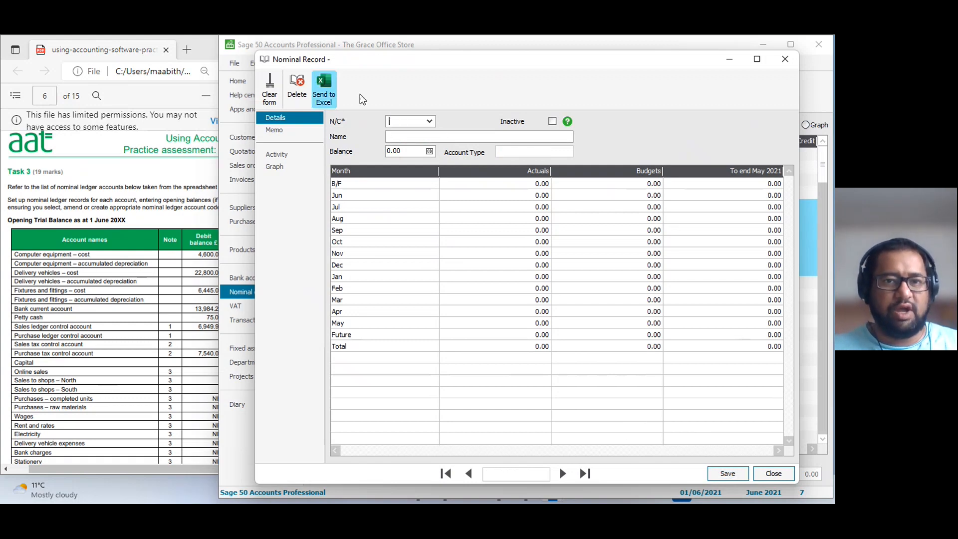
Rename nominal account 0041 as Fixture and fittings Depreciation and save the record.
left_click(563, 473)
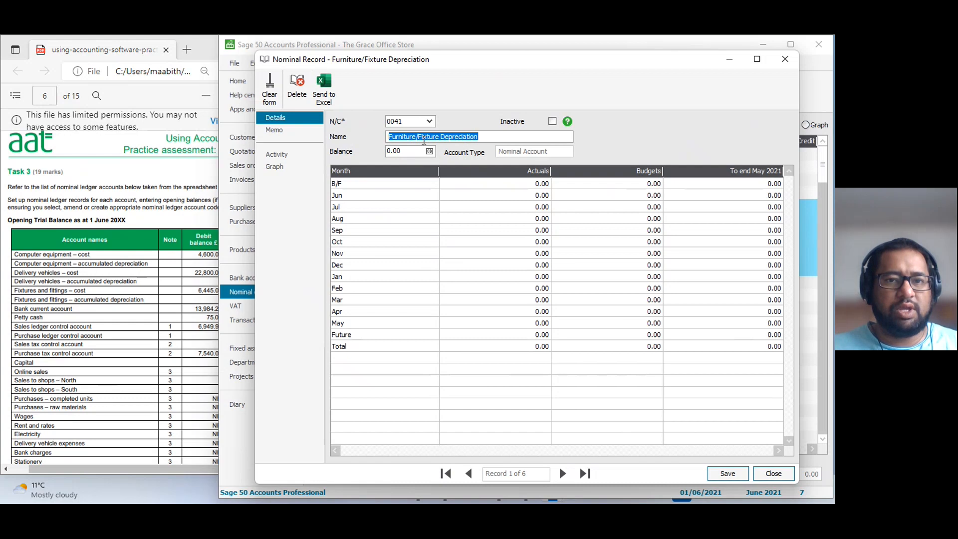
left_click_drag(418, 138, 369, 142)
key("BackSpace")
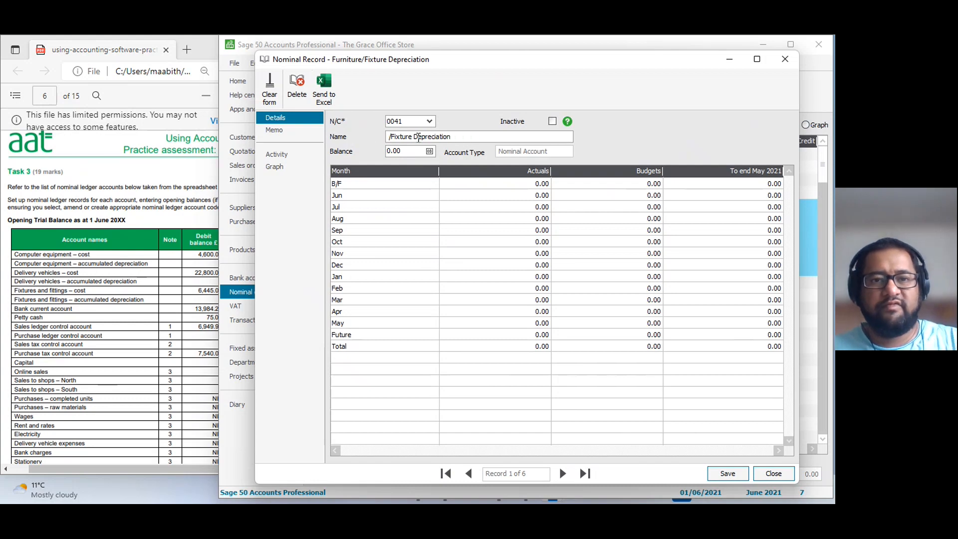
left_click(410, 138)
type("and fittings")
left_click(723, 473)
Rename nominal account 0050 as Delivery Vehicles and save the record.
left_click(562, 473)
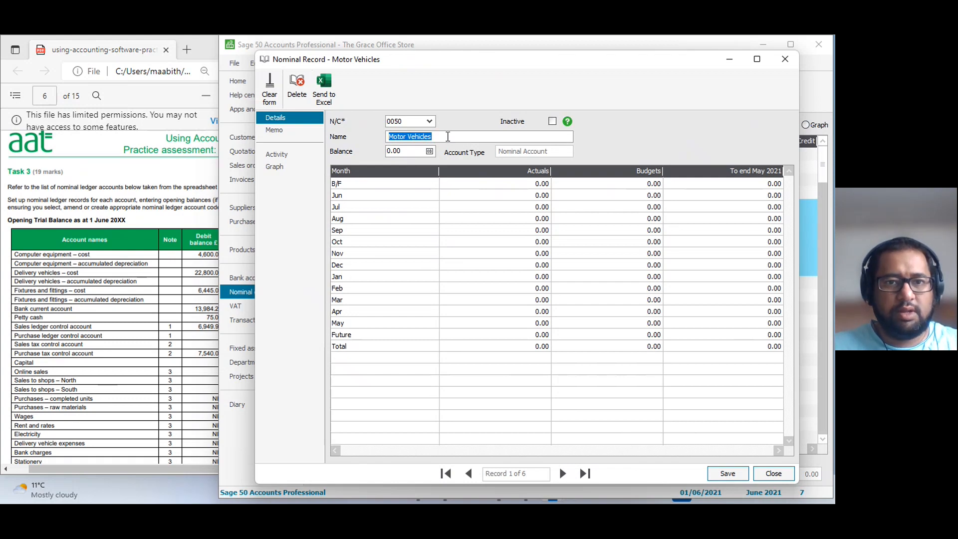
left_click(393, 136)
double_click(394, 137)
type("Delivery")
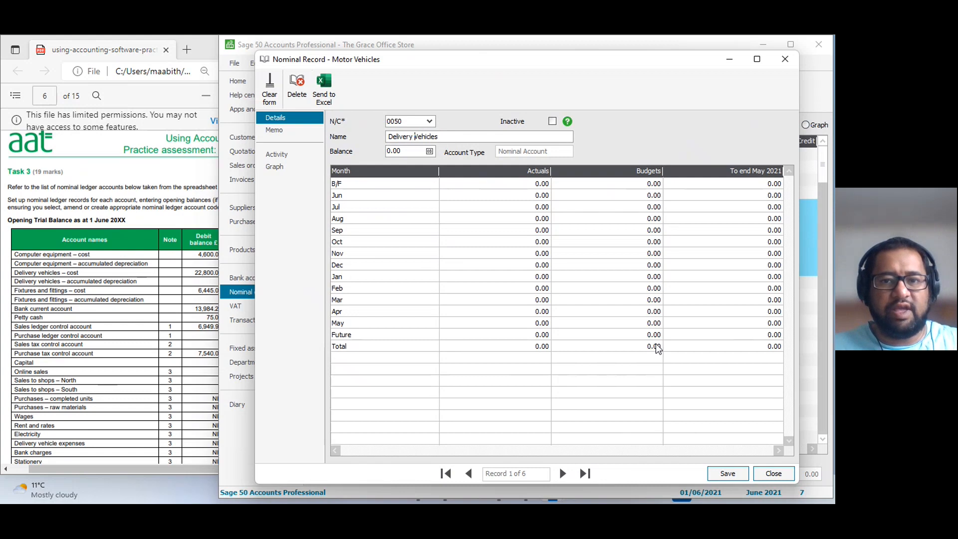
left_click(727, 473)
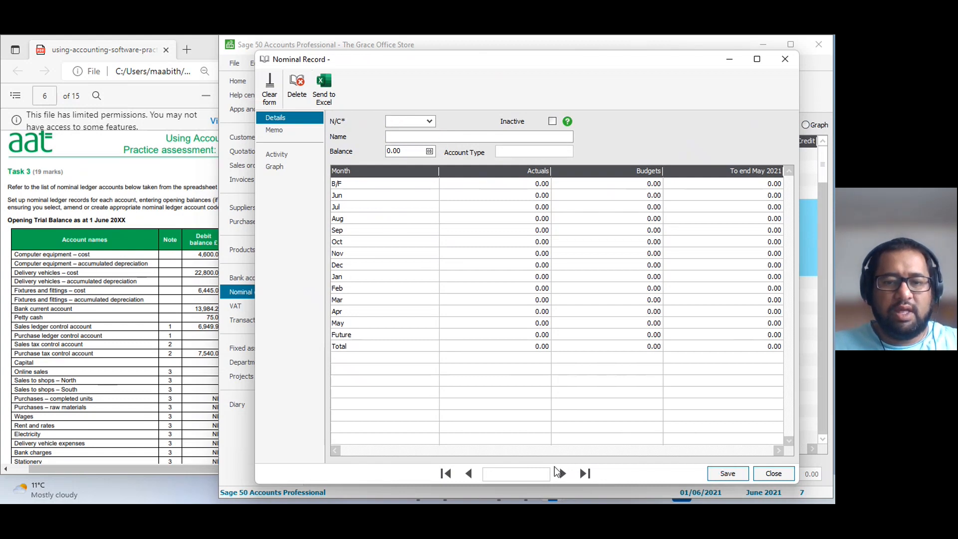
Rename nominal account 0051 as Delivery Vehicles Depreciation, save it, and close the nominal record window.
left_click(559, 472)
left_click(412, 138)
double_click(394, 136)
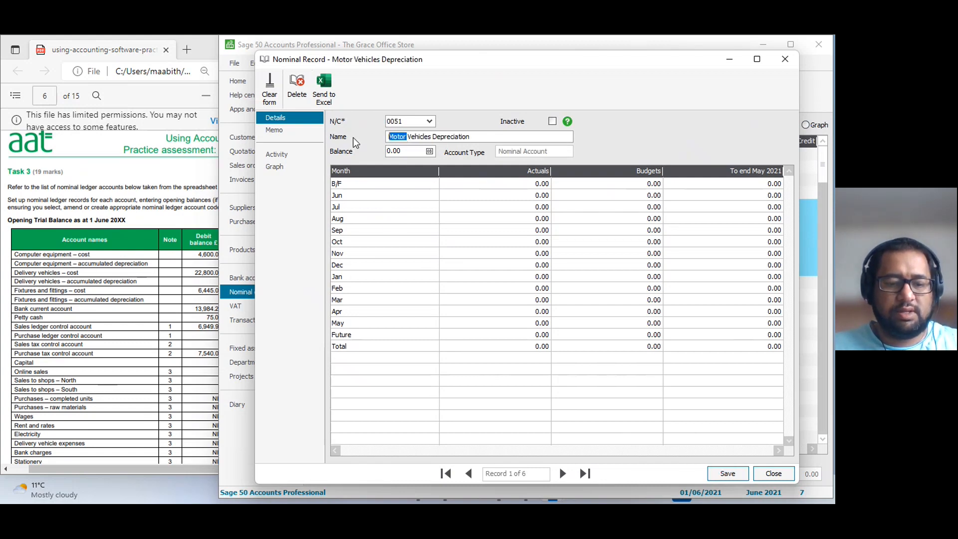
type("Delivery")
key("BackSpace")
left_click(728, 473)
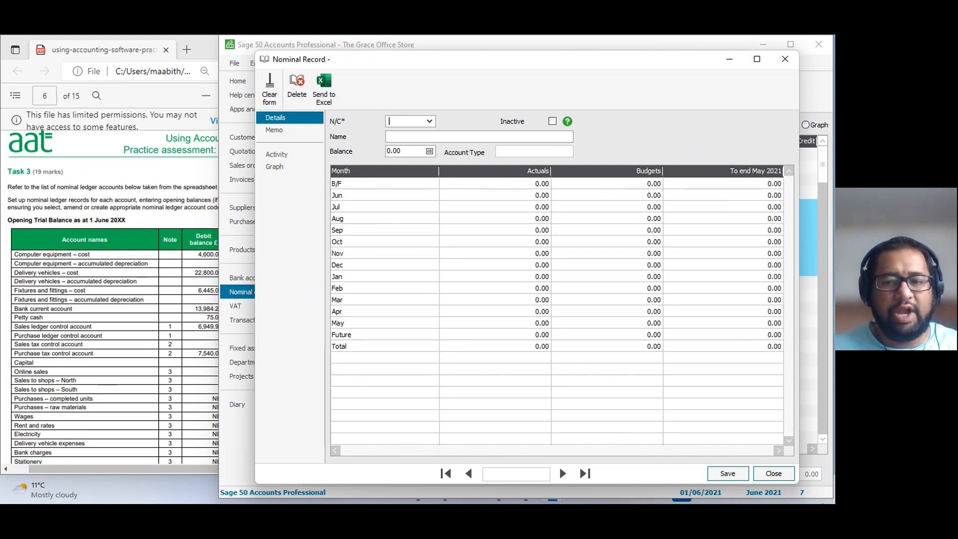
left_click(783, 479)
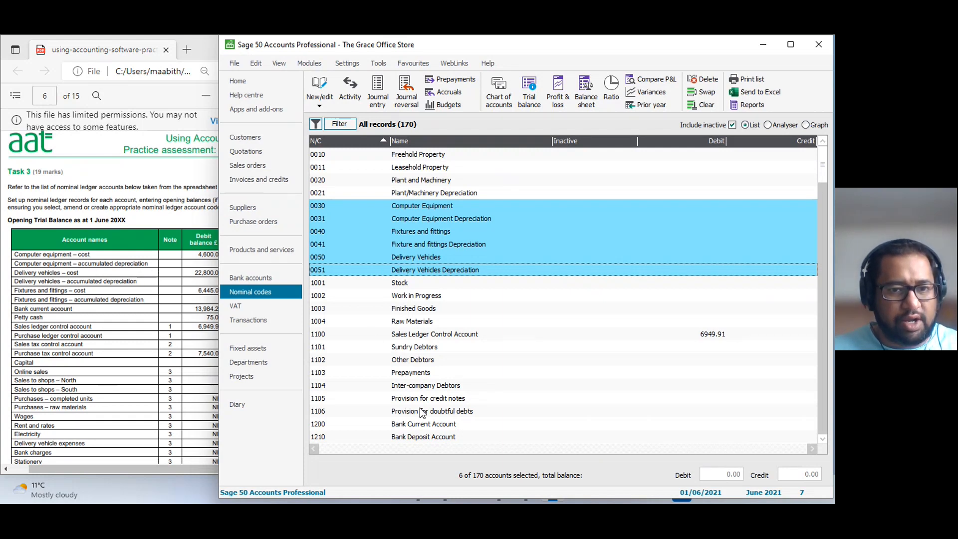
Add the Bank Current Account (1200) and Petty Cash (1230) to the six selected fixed asset codes.
scroll(405, 397, "down", 1)
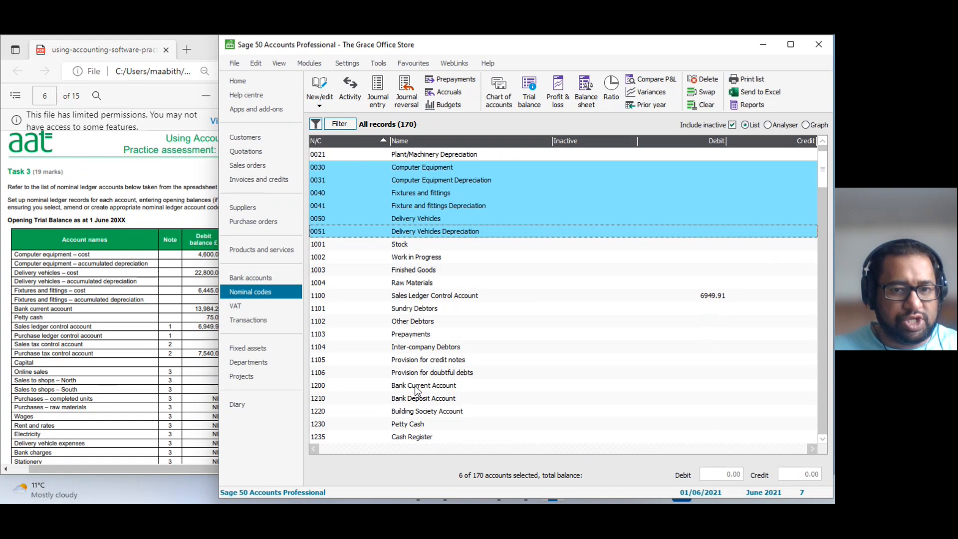
left_click(416, 390, "ctrl")
left_click(413, 427, "ctrl")
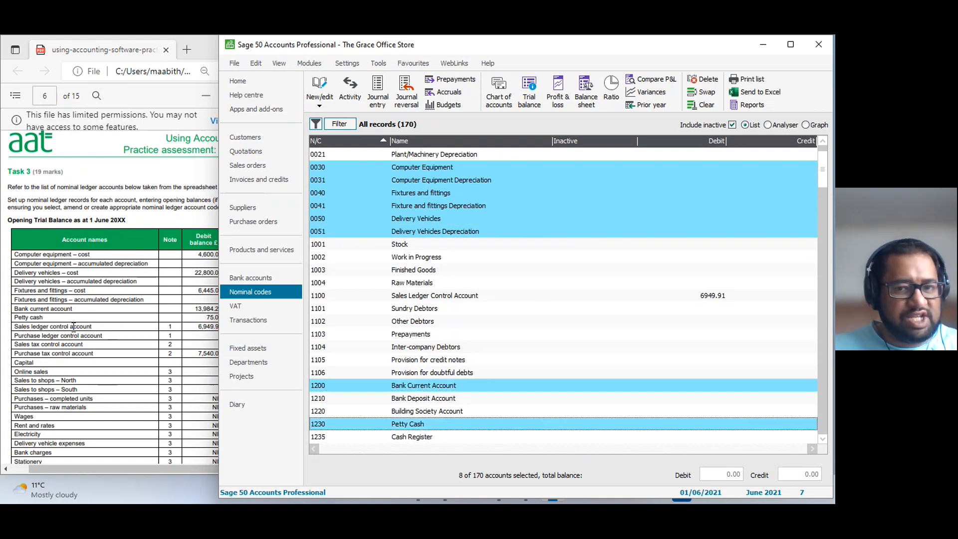
scroll(568, 411, "down", 2)
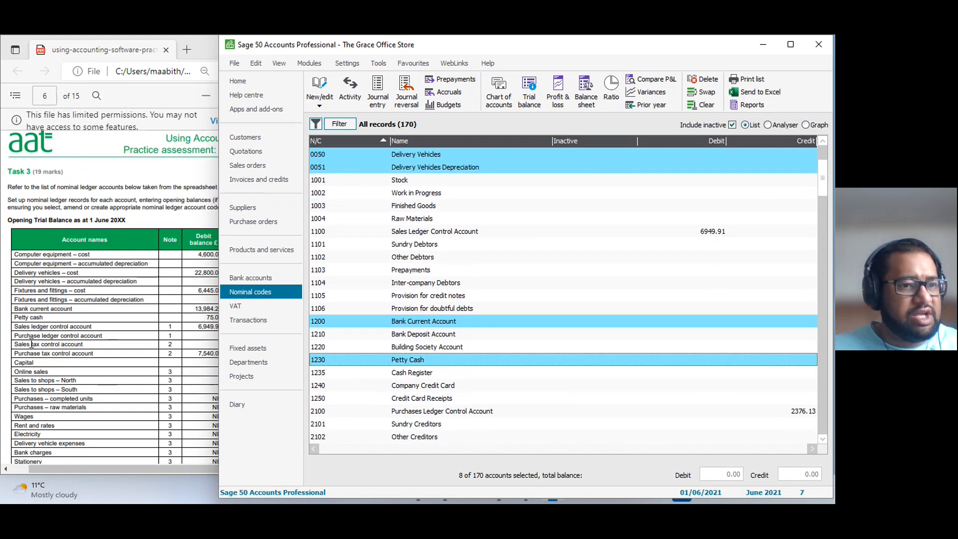
Switch to the assessment PDF and read the notes on the control accounts in Task 3's opening trial balance.
left_click(97, 349)
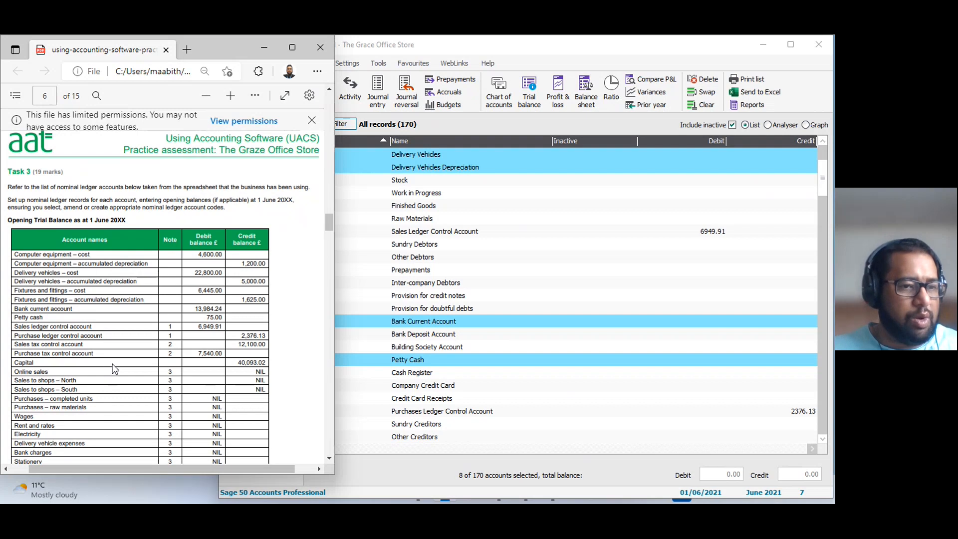
scroll(113, 368, "down", 3)
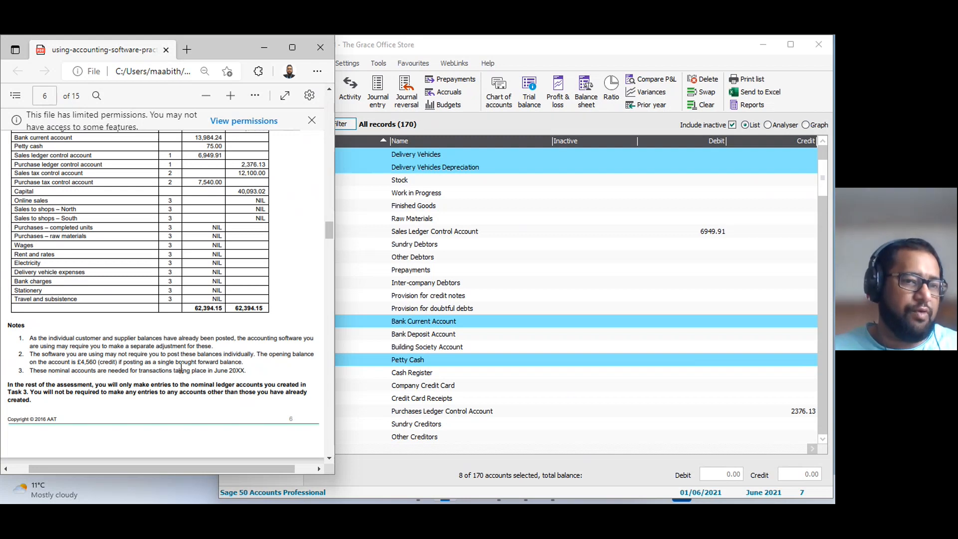
scroll(180, 368, "up", 3)
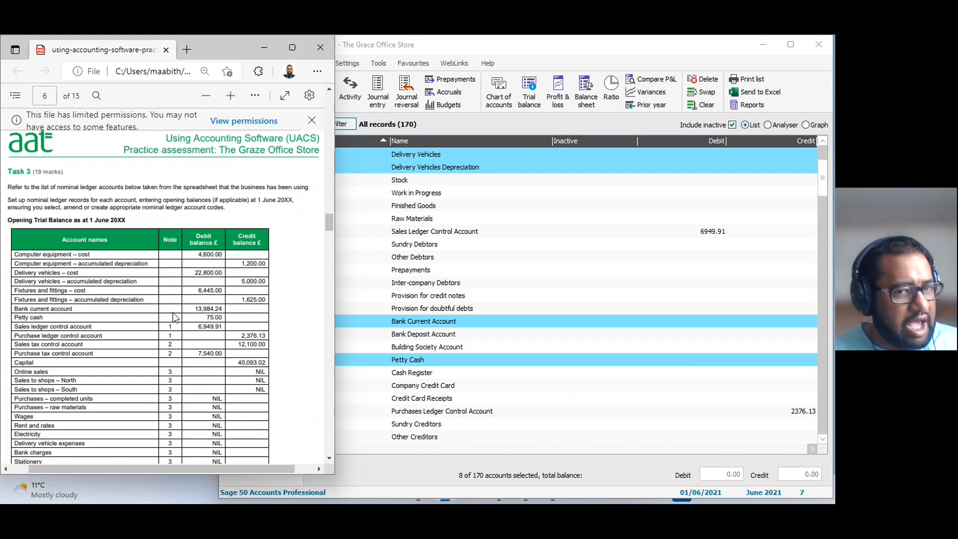
Return to Sage 50 Accounts and make a fresh selection of the fixed asset nominal codes 0030 to 0051.
left_click(461, 384)
scroll(481, 372, "up", 3)
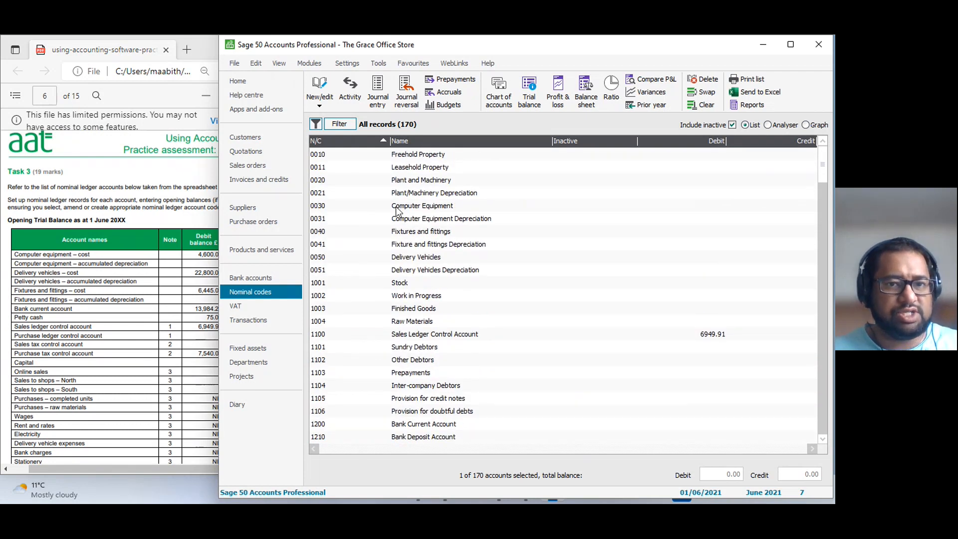
left_click(397, 207)
left_click(401, 228)
left_click(406, 218)
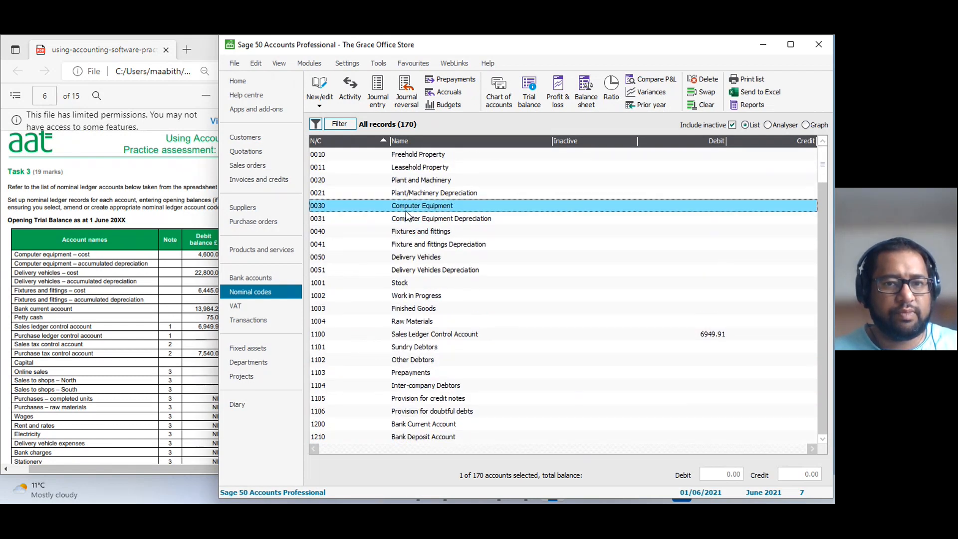
left_click(406, 243)
left_click(404, 257)
left_click(403, 272)
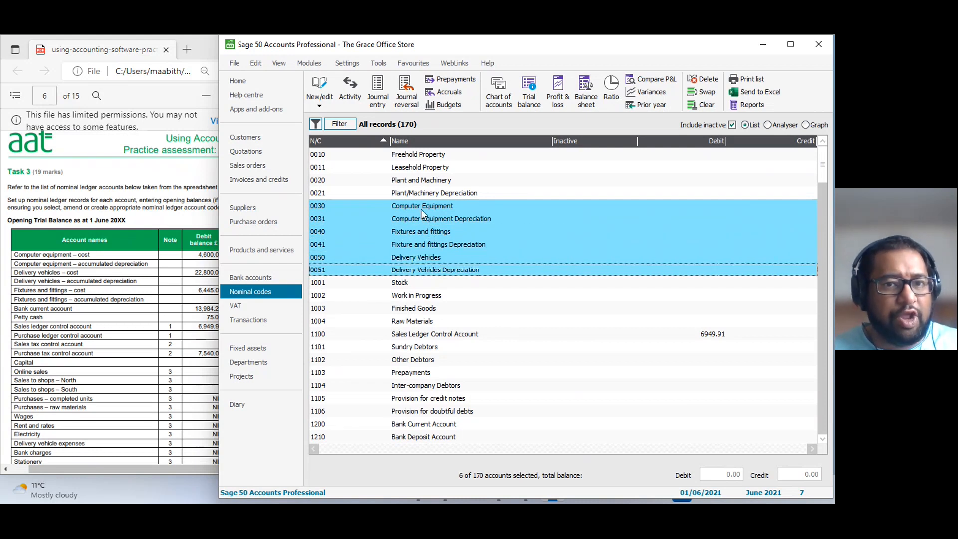
Extend the nominal code selection with 1200 Bank Current Account and 1230 Petty Cash.
scroll(417, 325, "down", 3)
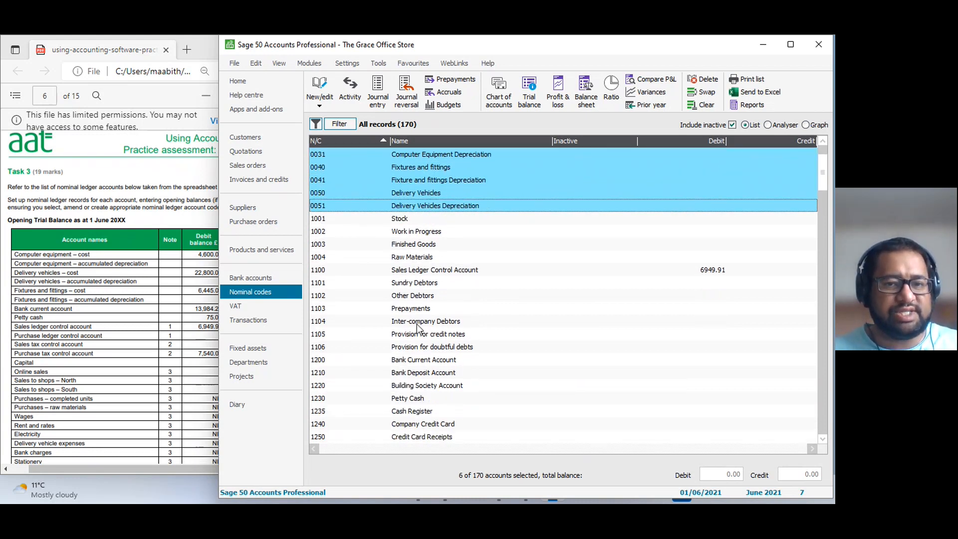
left_click(419, 322)
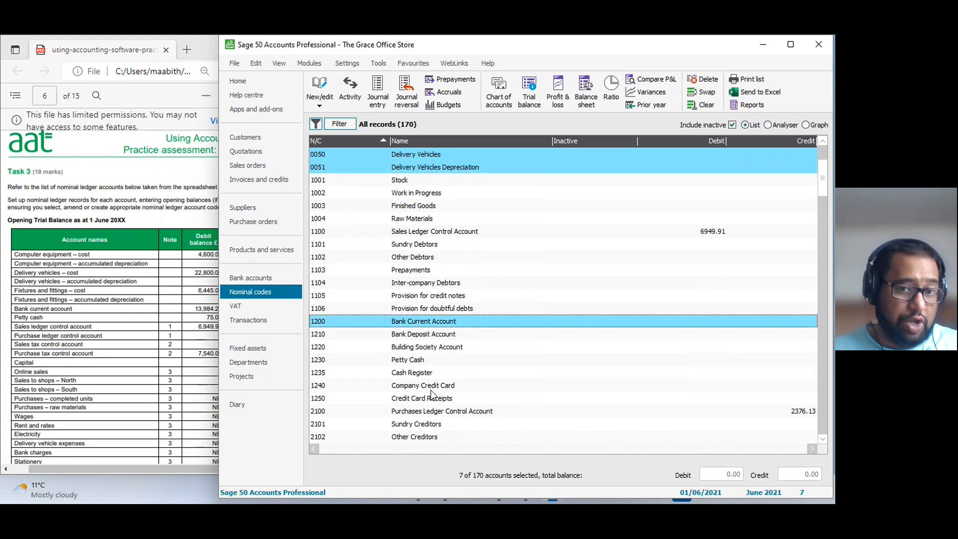
left_click(417, 363)
Add 2200 Sales Tax Control Account, 2201 Purchase Tax Control Account and 3000 Capital to the selected nominal codes.
scroll(452, 386, "down", 2)
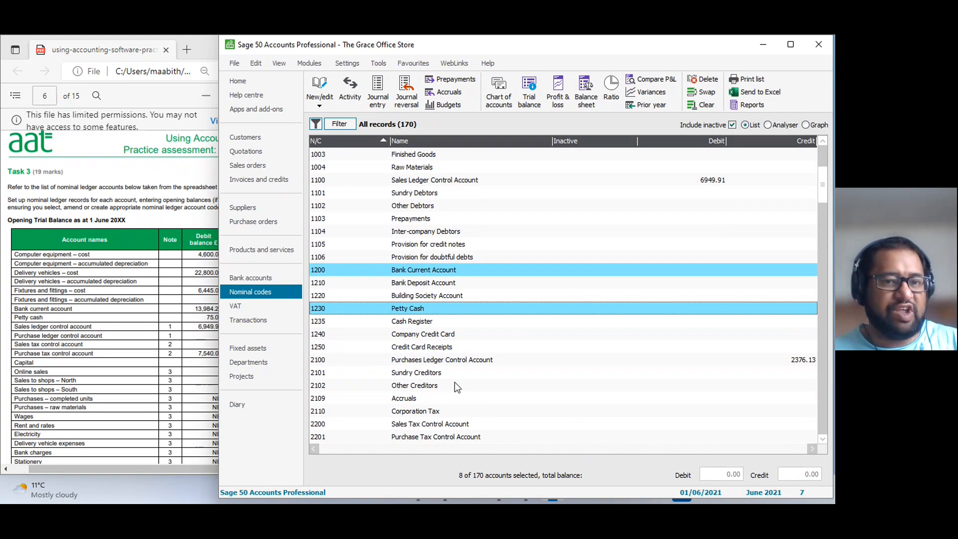
scroll(457, 379, "down", 1)
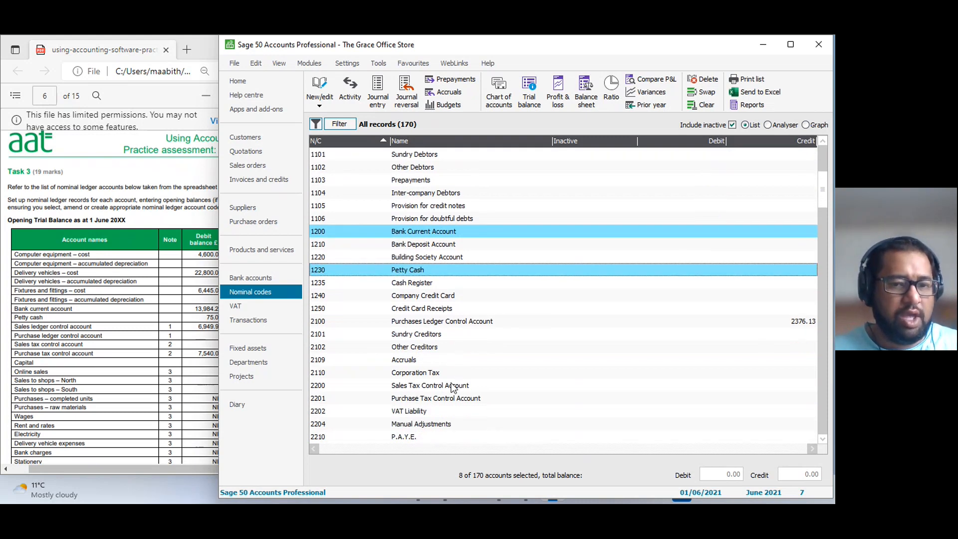
left_click(448, 386)
left_click(448, 398)
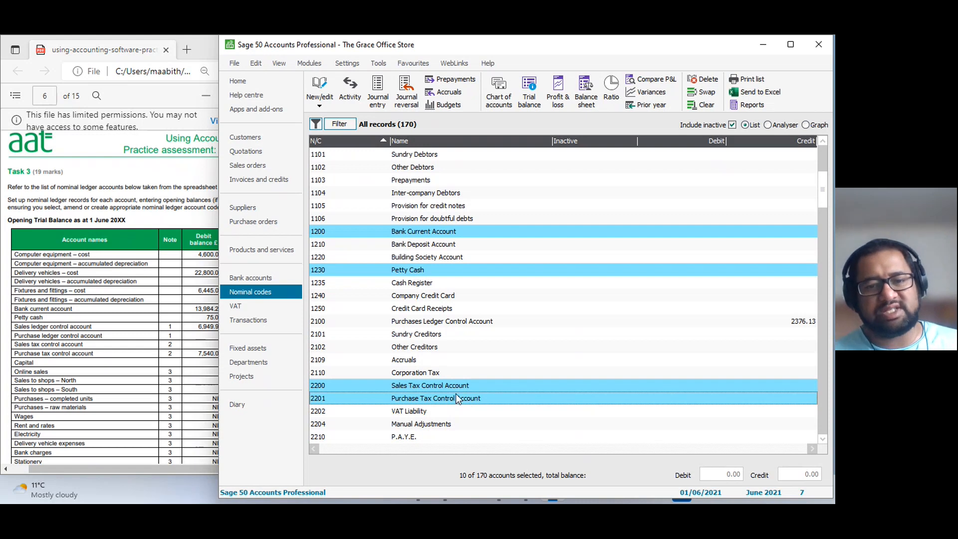
scroll(373, 361, "down", 3)
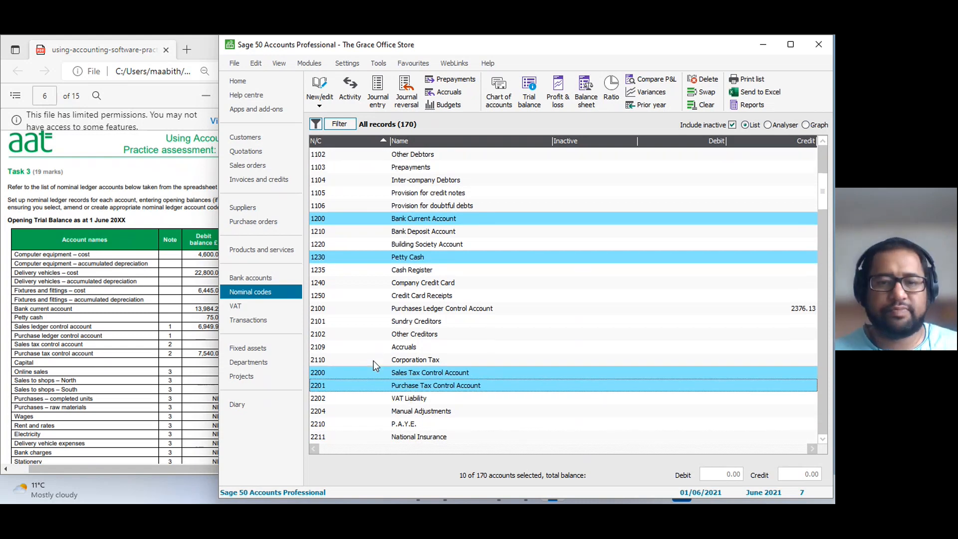
scroll(130, 375, "down", 3)
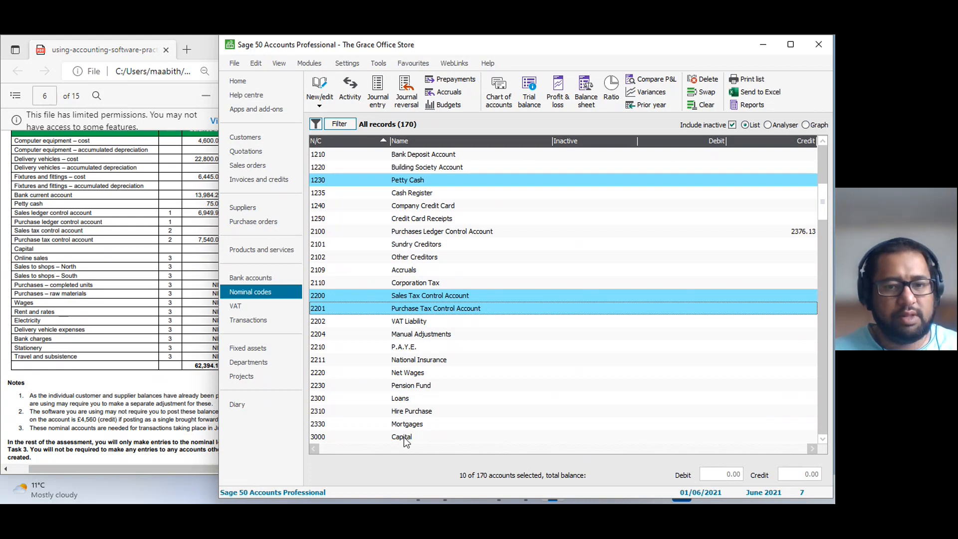
left_click(403, 436)
Switch to the assessment PDF and check the accounts marked note 3 against the notes below the trial balance.
left_click(152, 327)
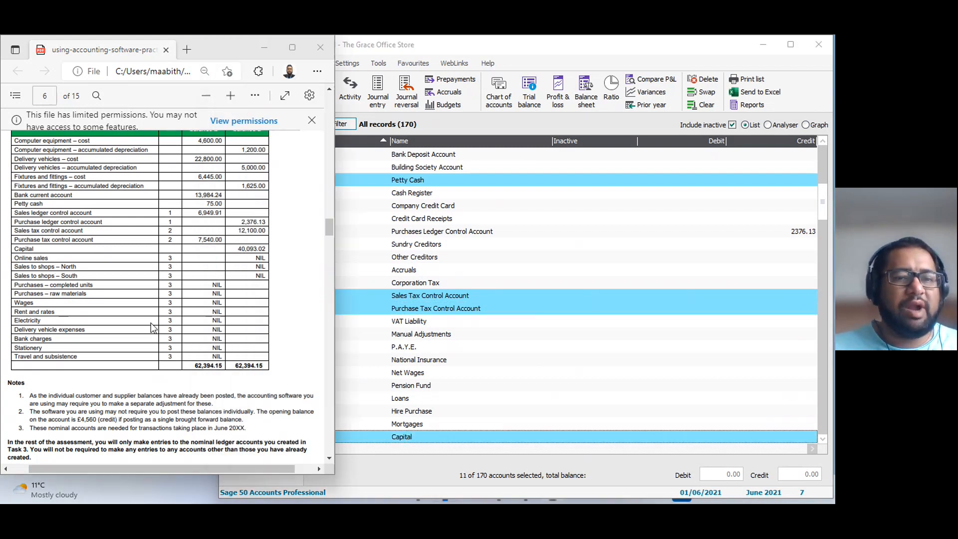
scroll(168, 300, "down", 2)
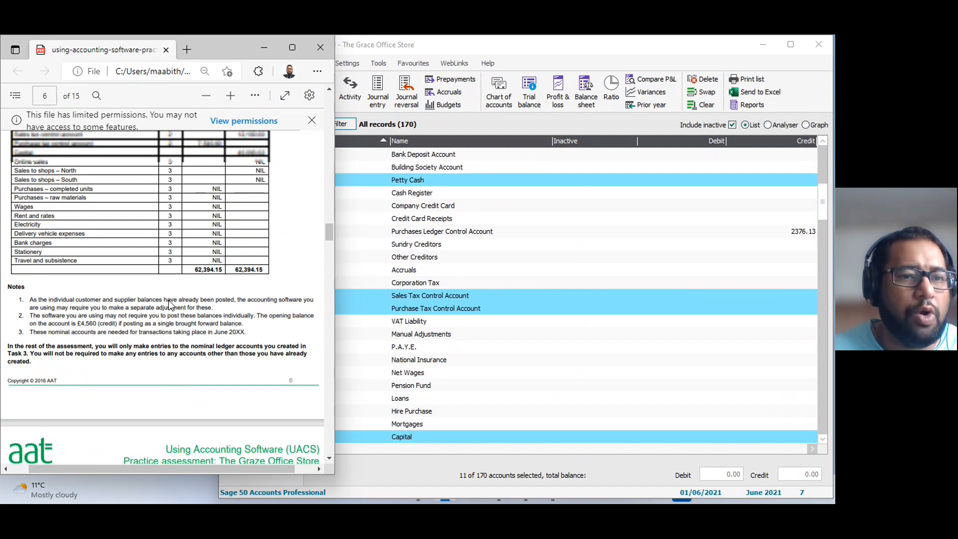
scroll(168, 301, "up", 2)
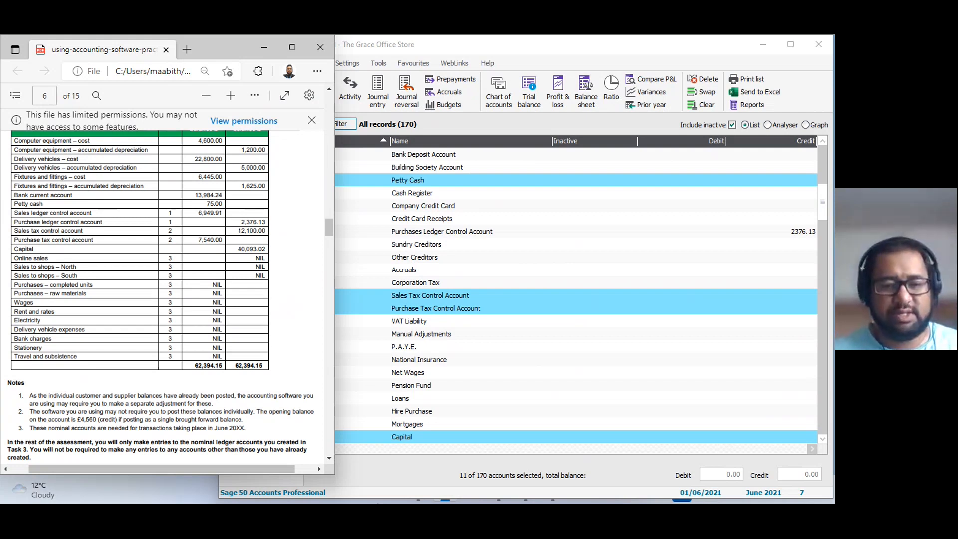
Uncover the nominal code column hidden behind the assessment PDF and review the selected accounts.
mouse_move(452, 495)
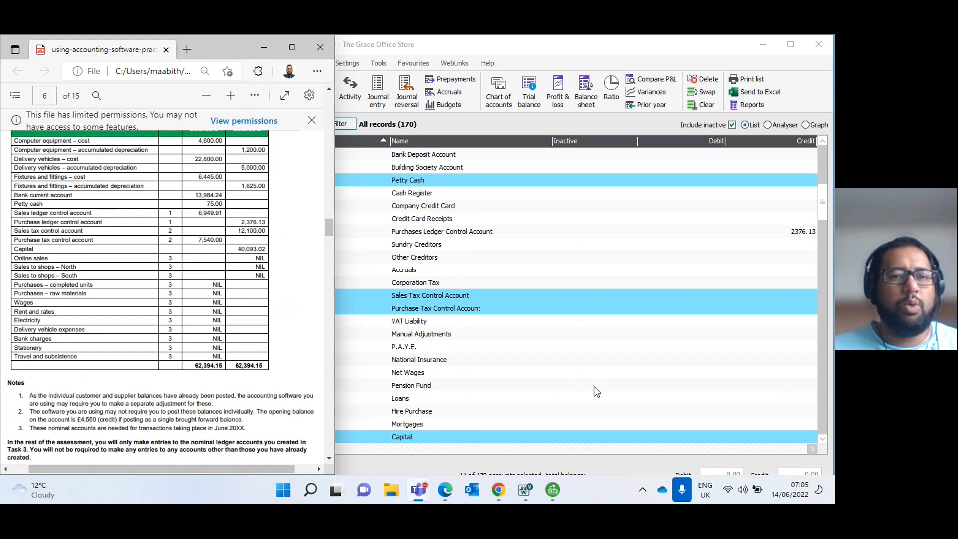
left_click_drag(211, 50, 172, 56)
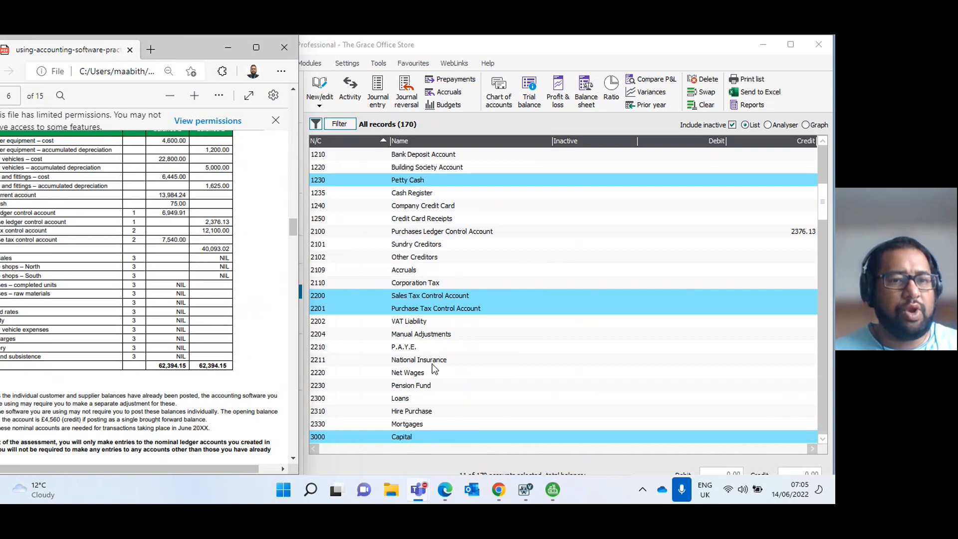
scroll(471, 345, "up", 7)
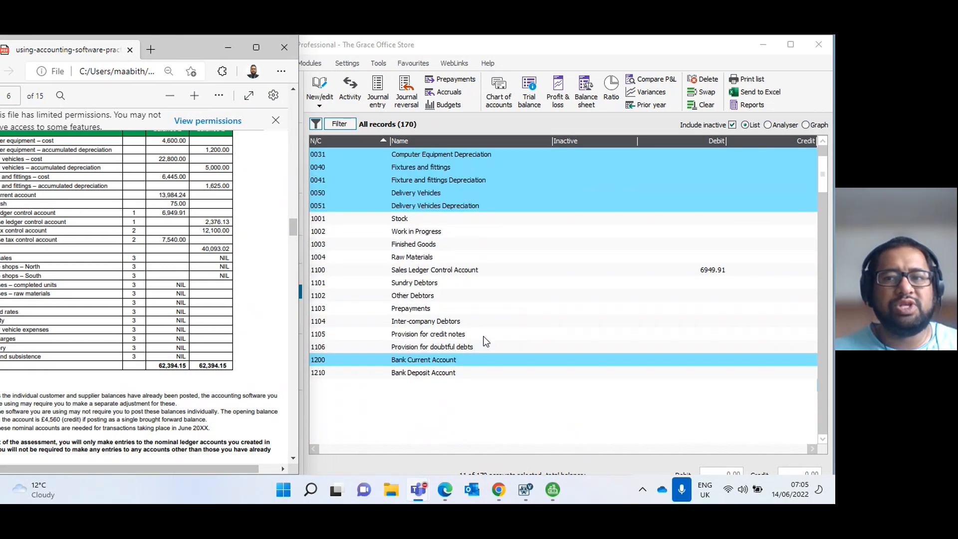
left_click(378, 92)
left_click_drag(300, 87, 517, 180)
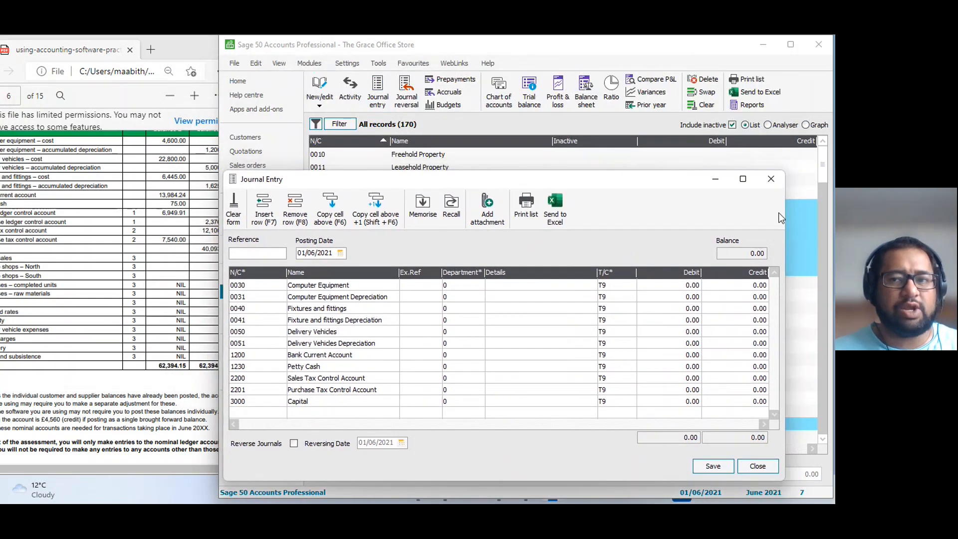
key("Escape")
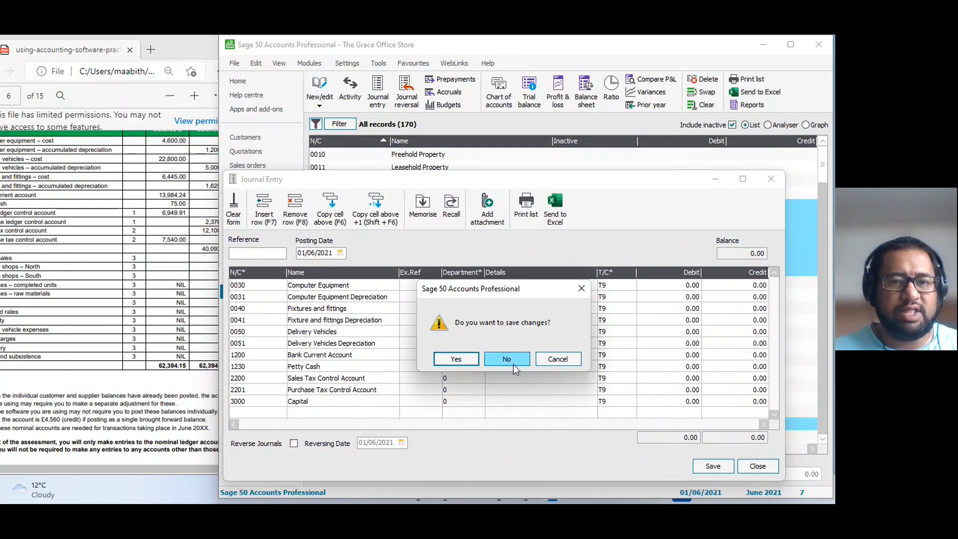
left_click(513, 363)
left_click_drag(436, 175, 459, 101)
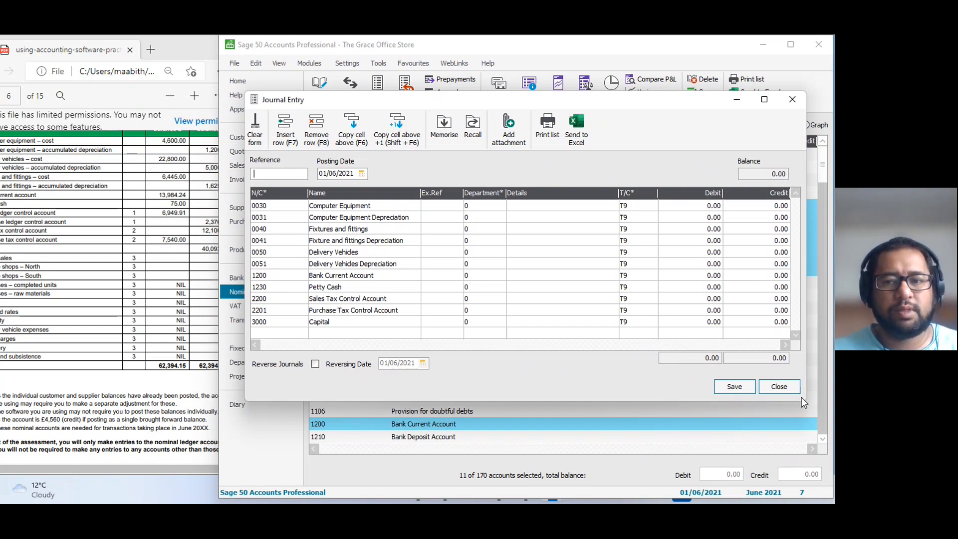
left_click_drag(803, 402, 797, 454)
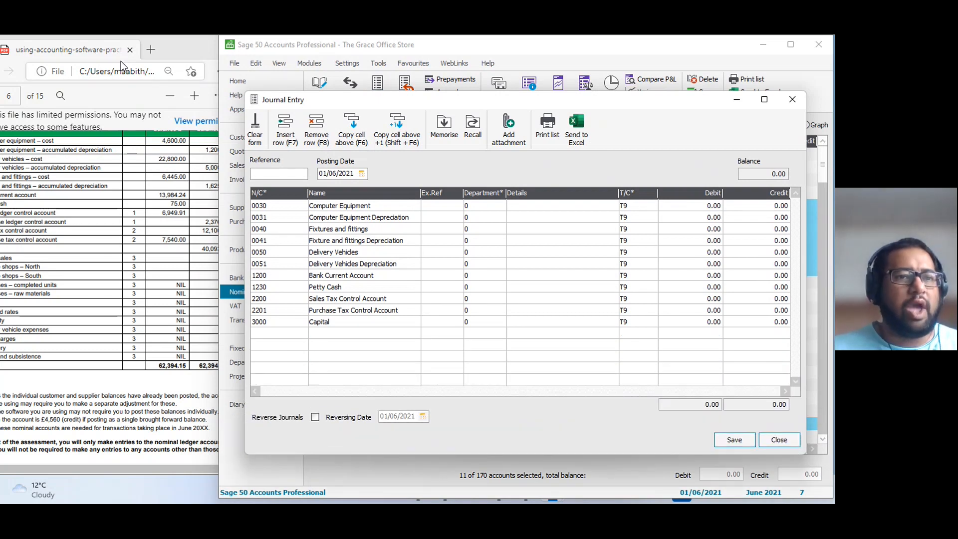
left_click_drag(169, 46, 162, 47)
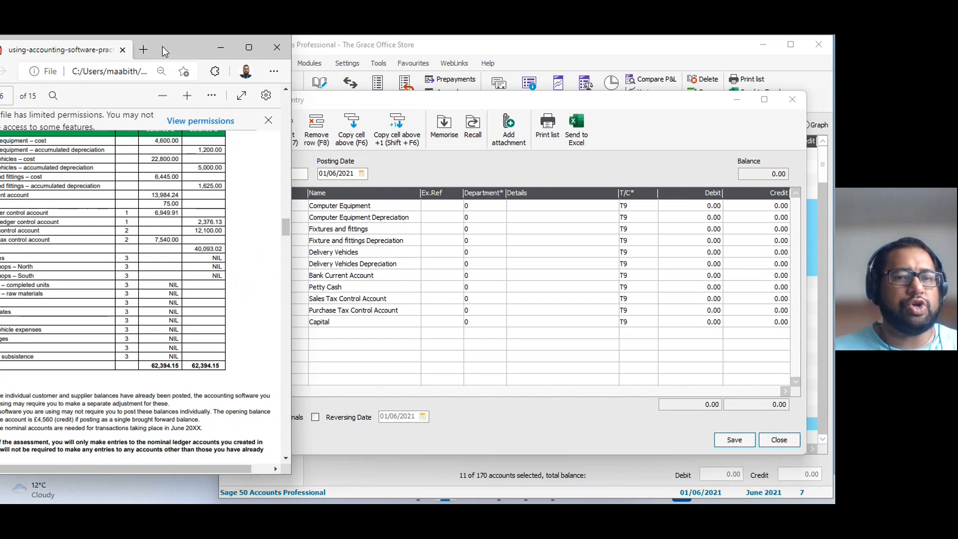
left_click(409, 223)
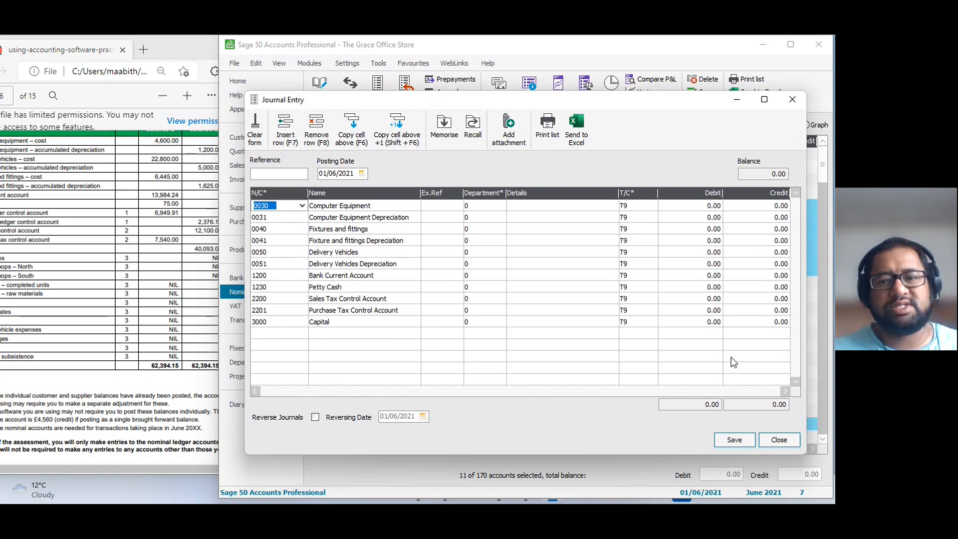
left_click(779, 440)
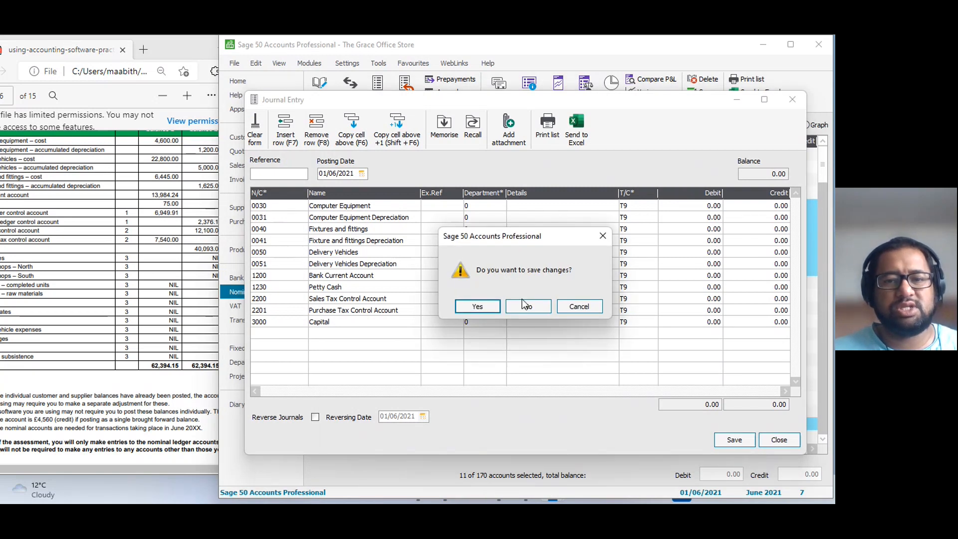
left_click(523, 303)
Arrange the Sage 50 window and the assessment PDF side by side so the trial balance account names are readable.
left_click_drag(497, 50, 564, 49)
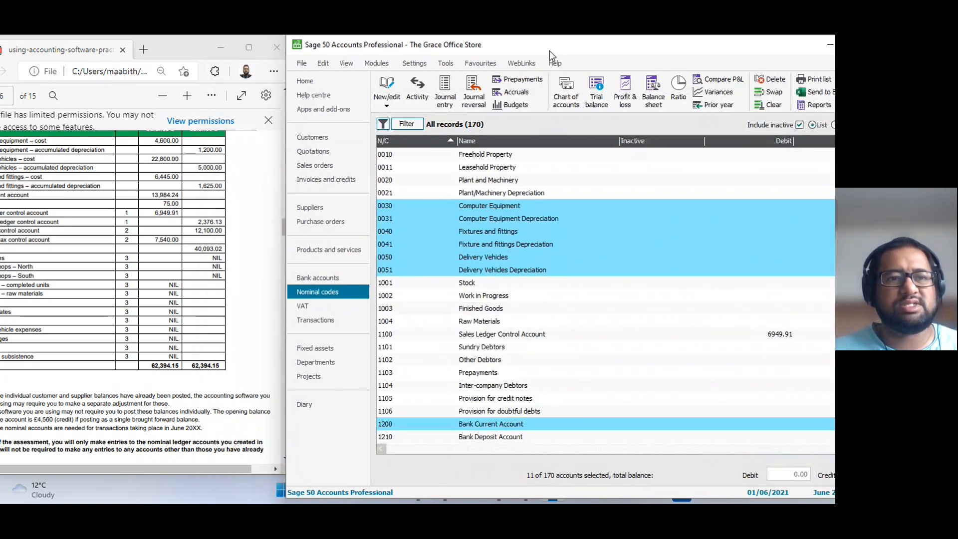
left_click_drag(179, 44, 208, 45)
left_click(567, 50)
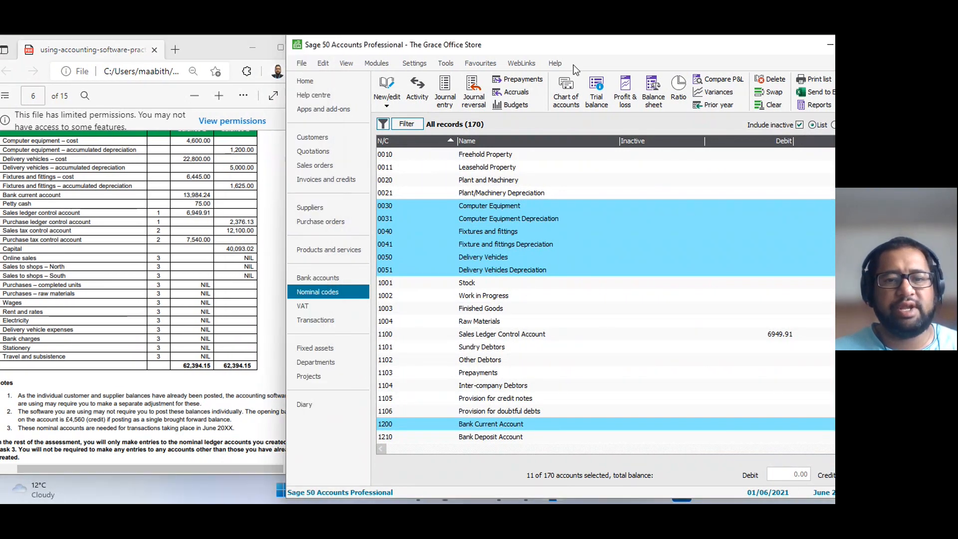
Open a journal entry for the selected nominal codes and enlarge its window beside the trial balance.
left_click(449, 89)
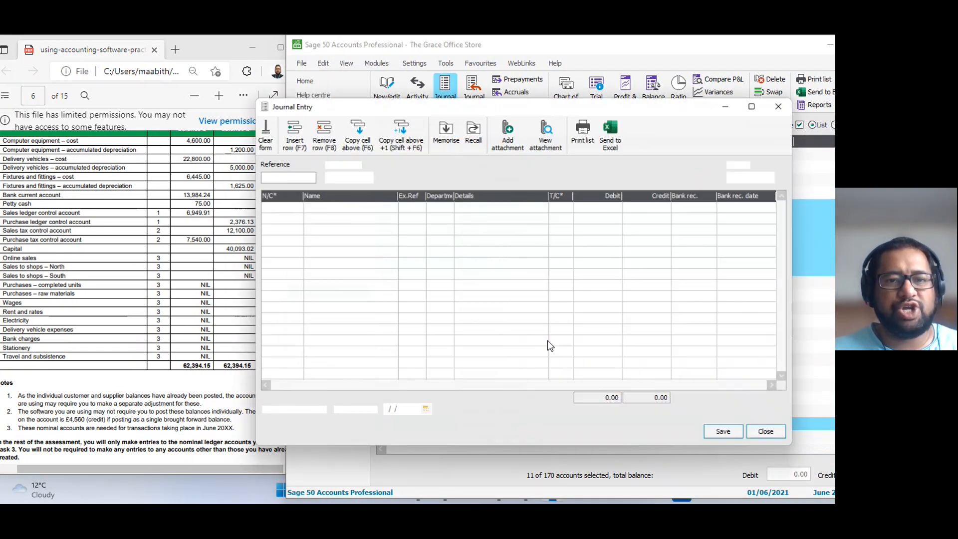
left_click_drag(439, 98, 466, 71)
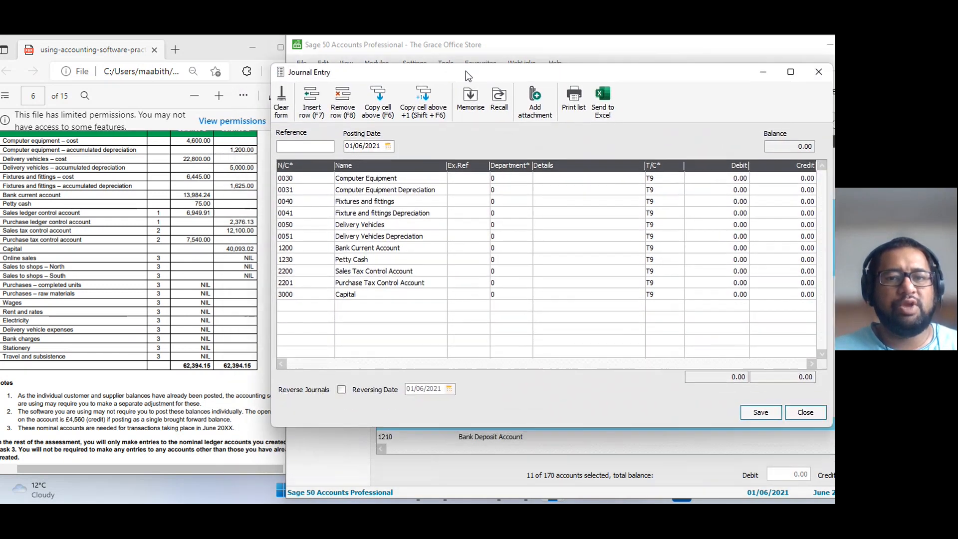
left_click_drag(771, 426, 771, 432)
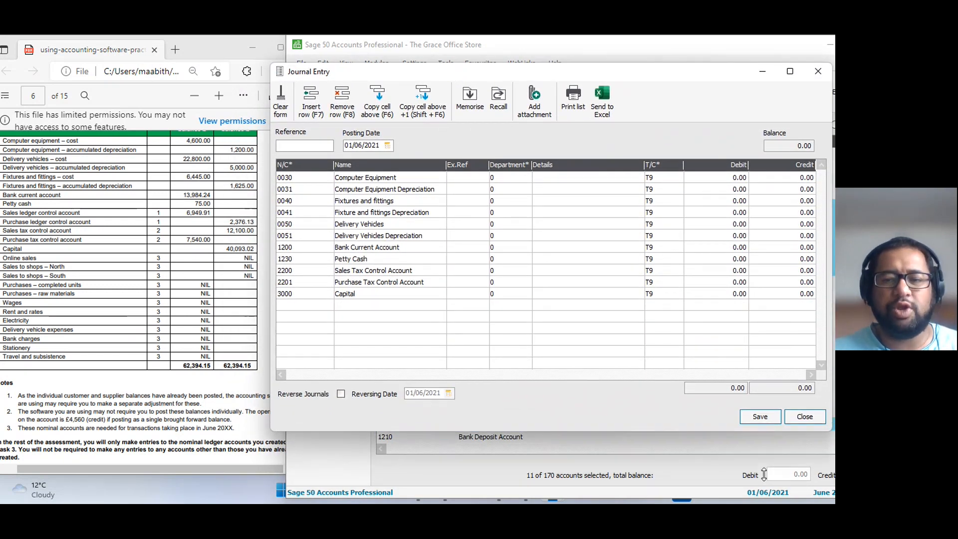
left_click_drag(764, 474, 764, 477)
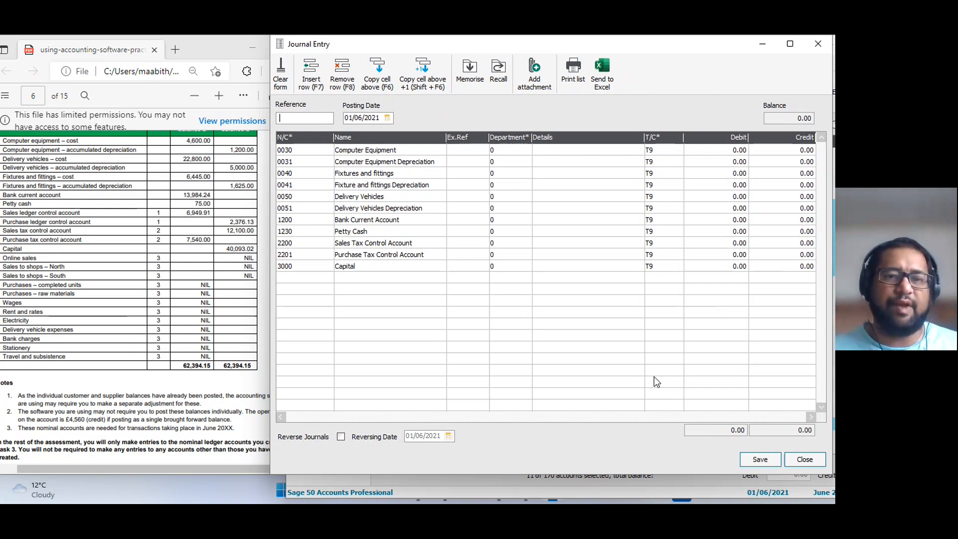
Enter a 4600.00 debit for 0030 Computer Equipment and a 1200.00 credit for 0031 Computer Equipment Depreciation in the journal.
left_click(688, 150)
type("46000")
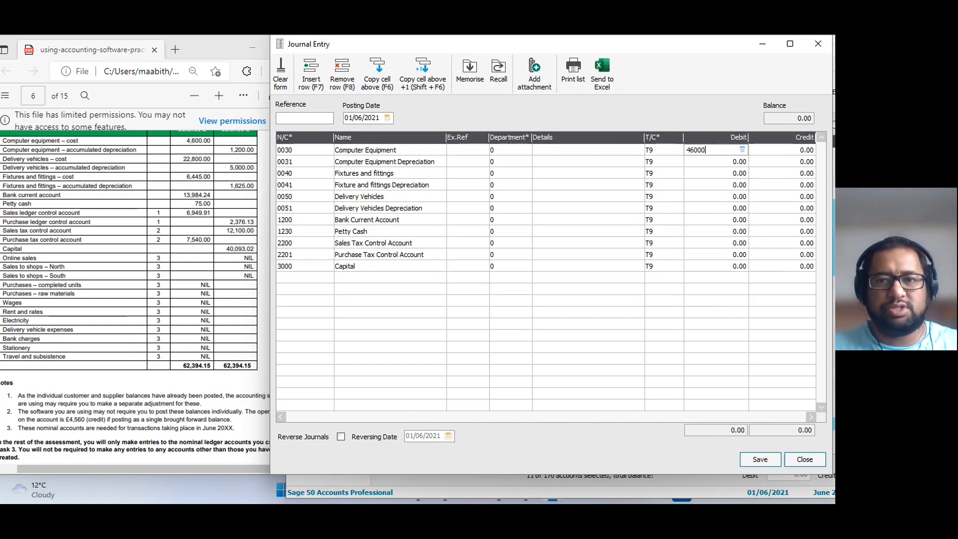
key("BackSpace")
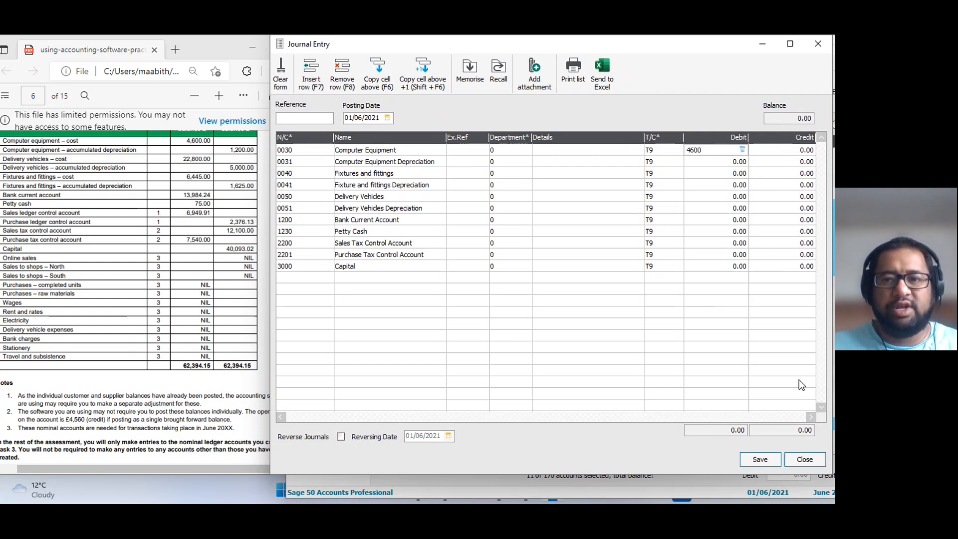
key("Tab")
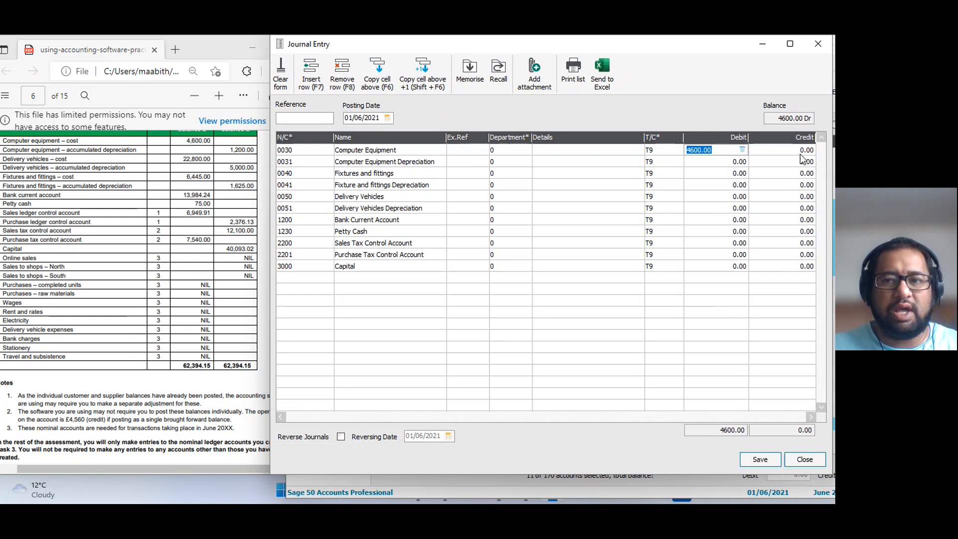
left_click(797, 161)
type("1200")
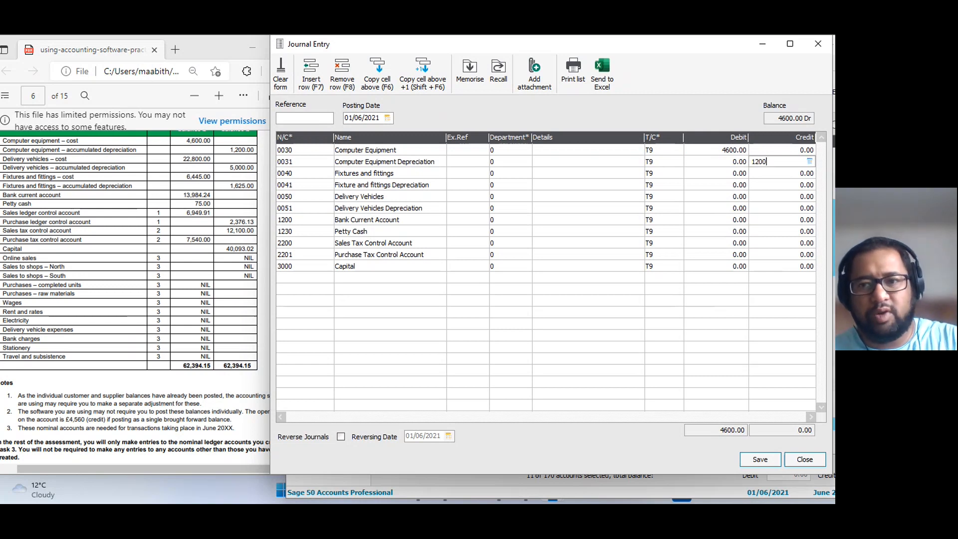
key("Return")
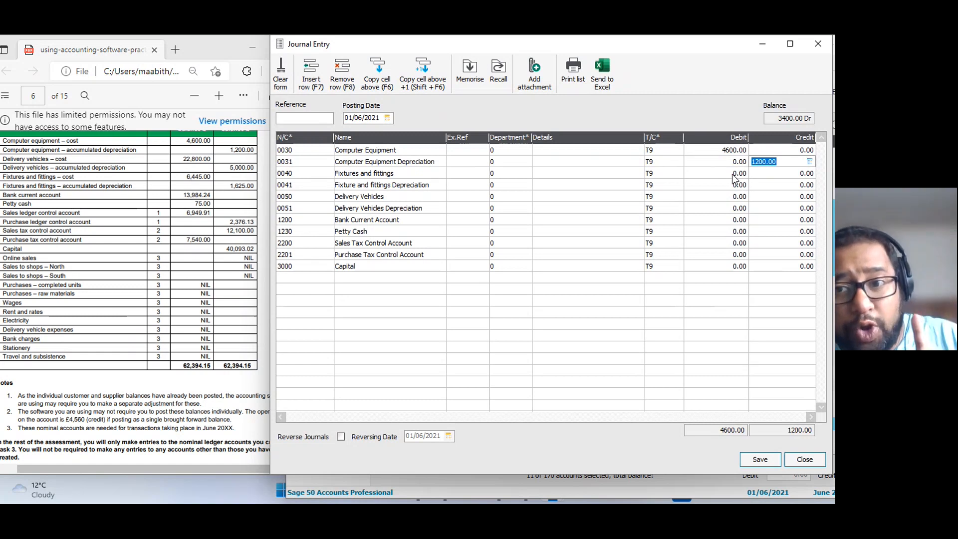
left_click(722, 173)
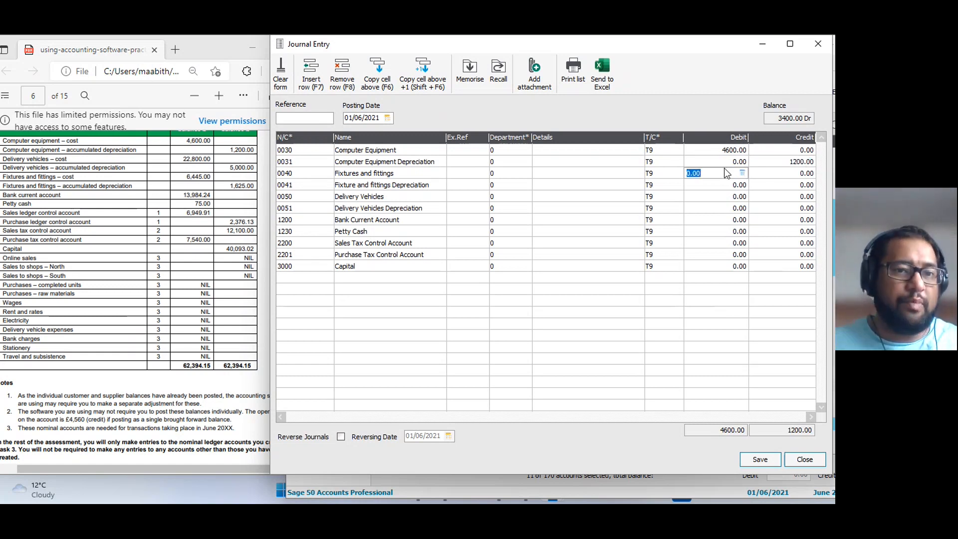
type("22800")
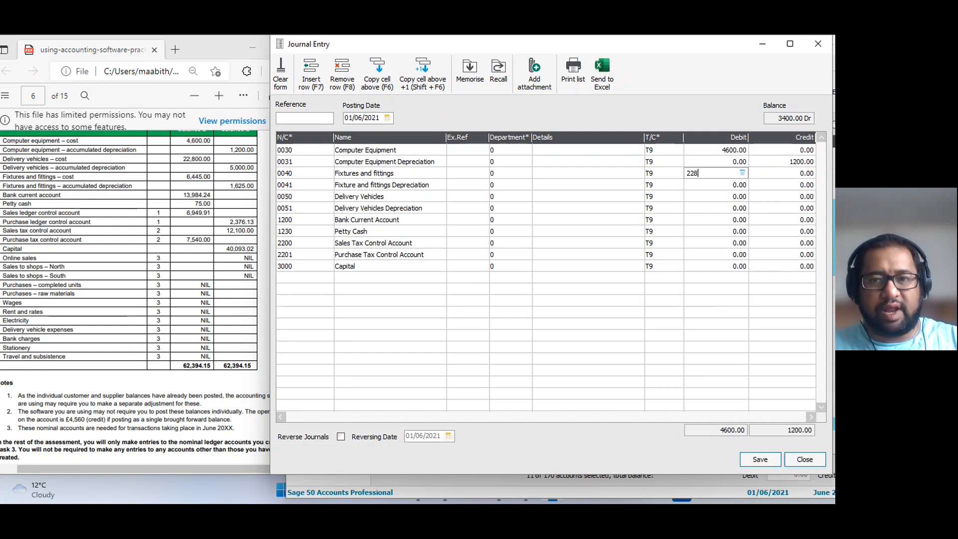
left_click(794, 185)
type("5000")
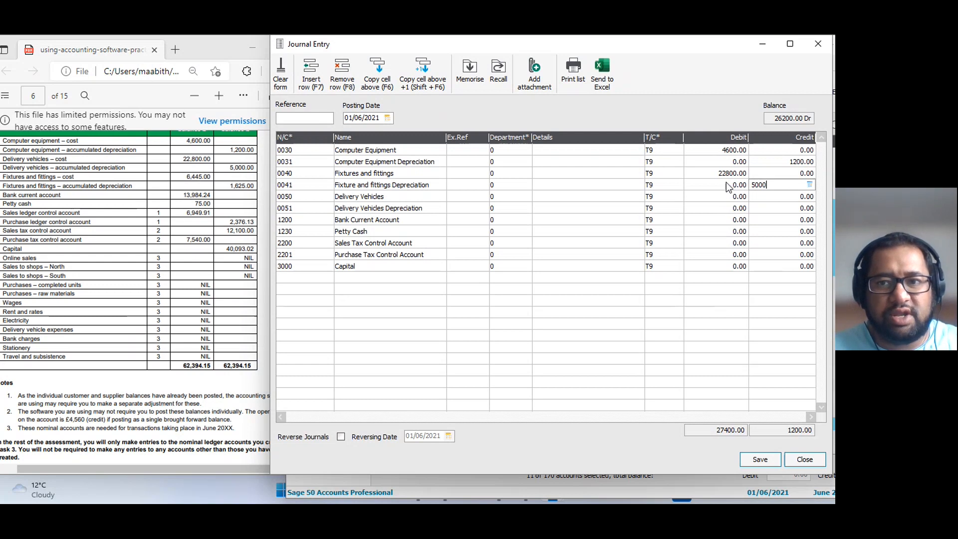
Set the 0040 Fixtures and fittings debit to 6445 and the 0041 Fixture and fittings Depreciation credit to 1625.
left_click(726, 173)
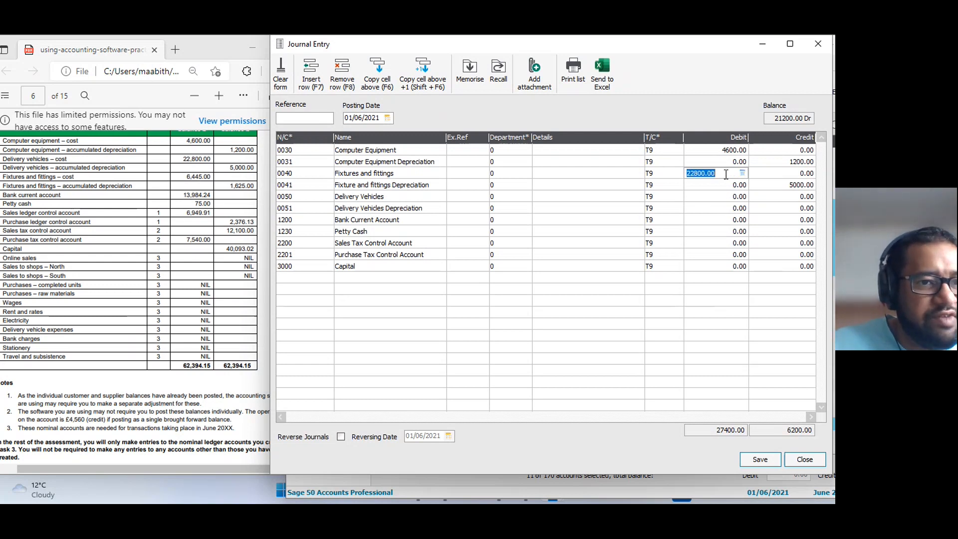
type("6445")
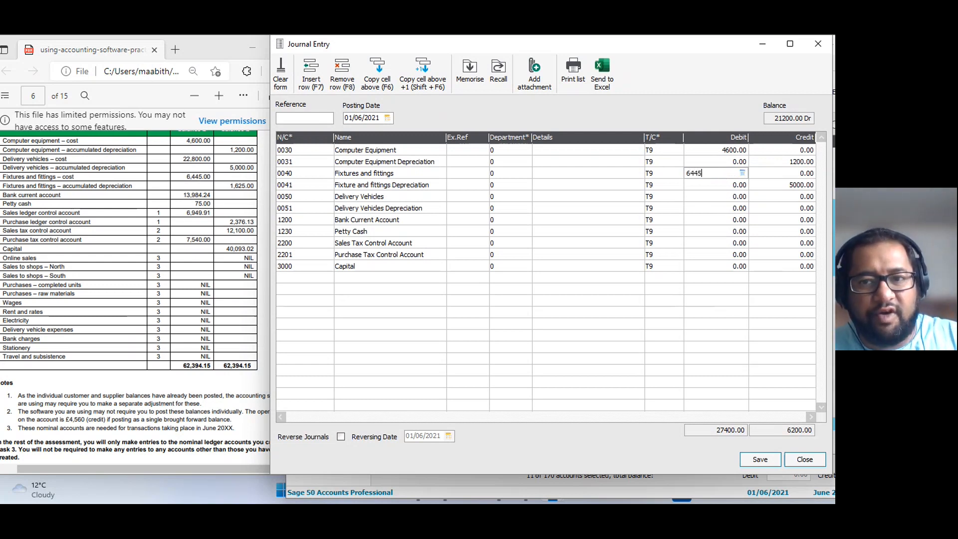
left_click(792, 184)
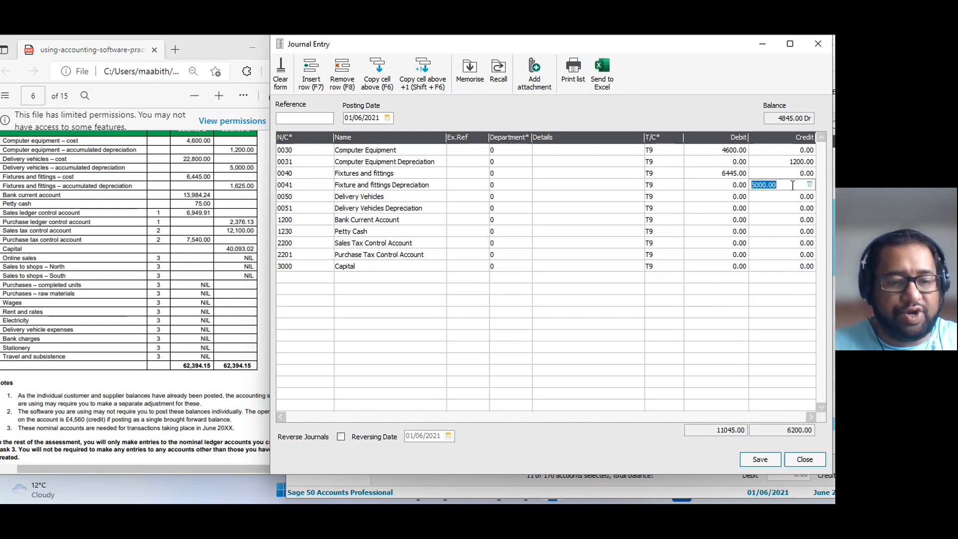
type("1625")
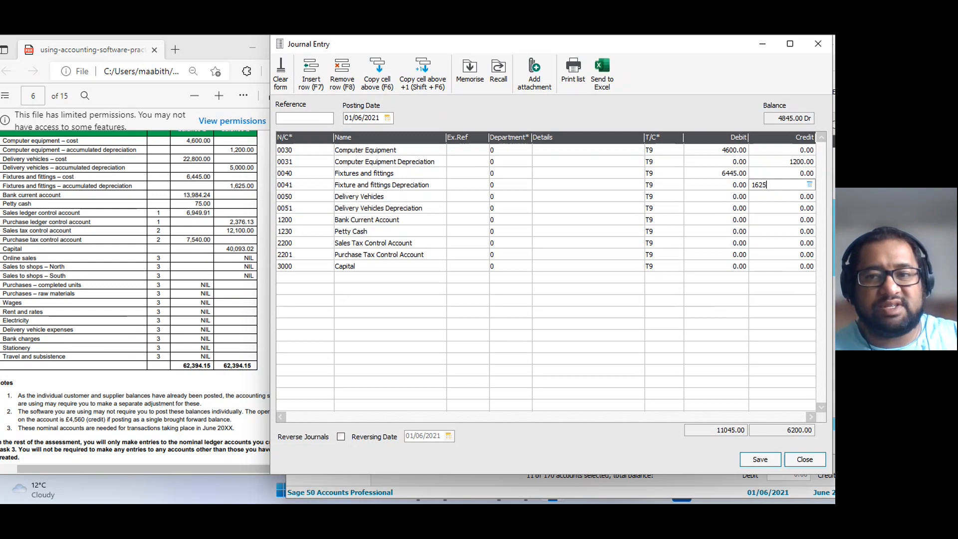
Enter a 22800.00 debit for 0050 Delivery Vehicles and a 5000.00 credit for 0051 Delivery Vehicles Depreciation.
left_click(717, 198)
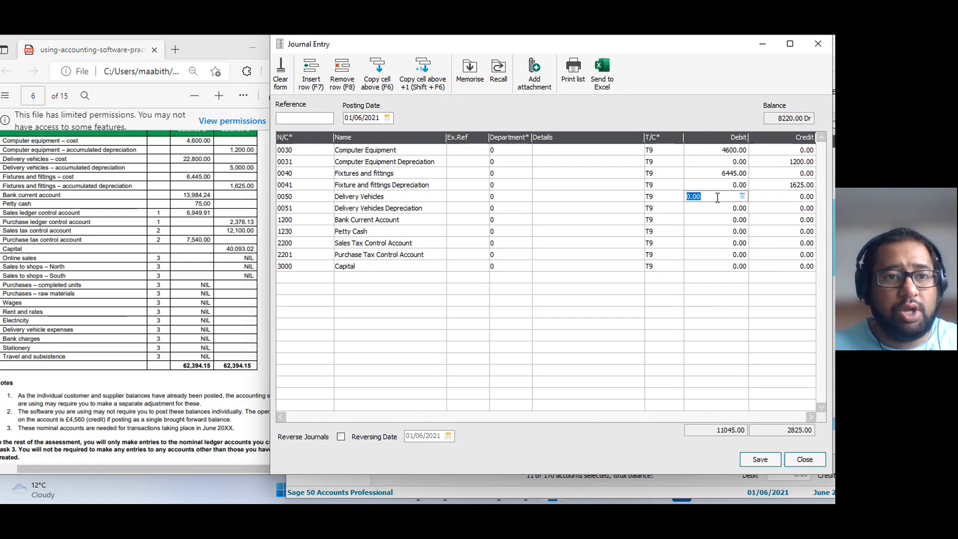
type("228000")
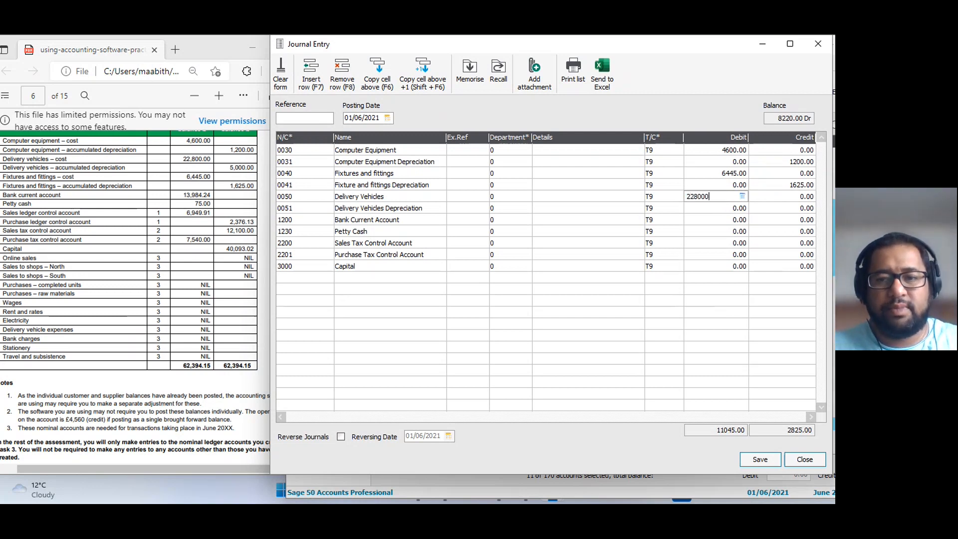
key("BackSpace")
key("Return")
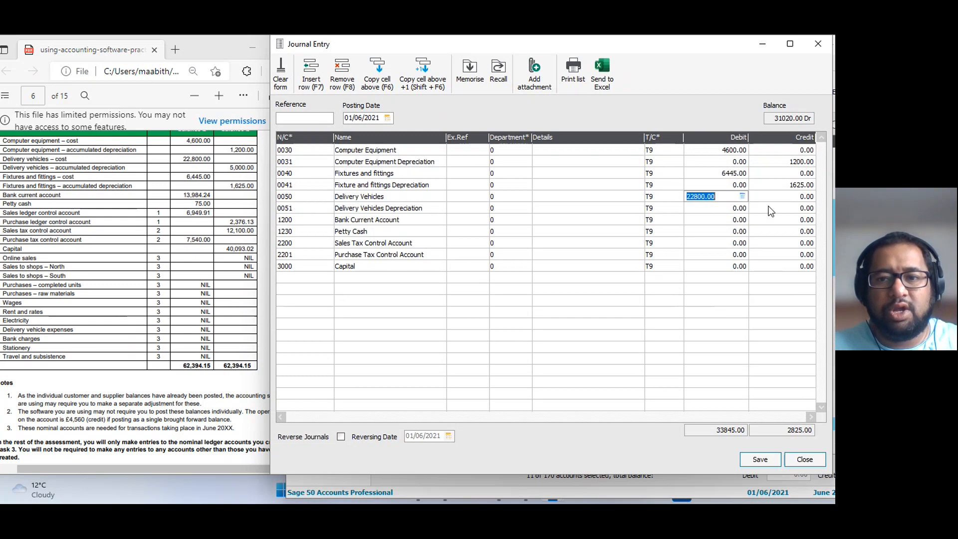
left_click(772, 209)
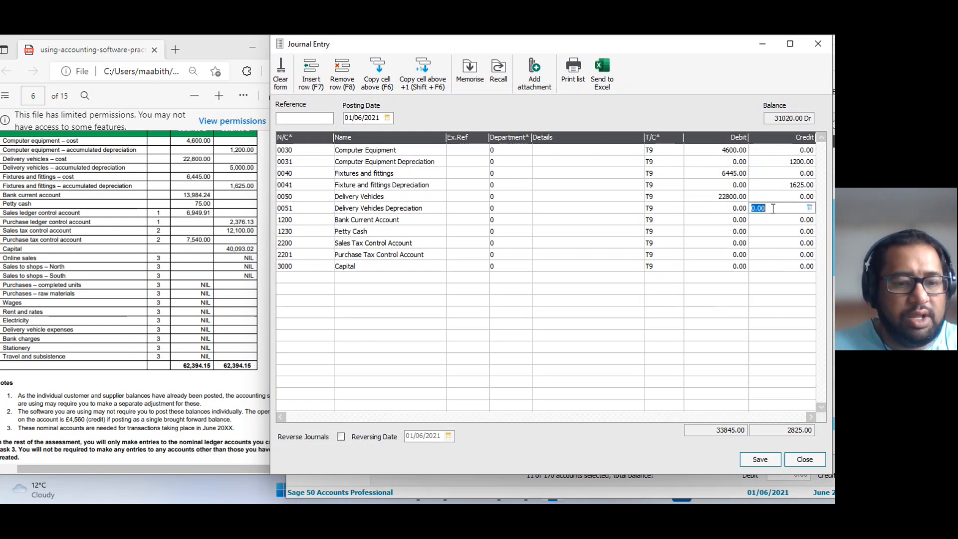
type("5000")
Enter a debit of 13984.24 for 1200 Bank Current Account in the journal.
left_click(712, 218)
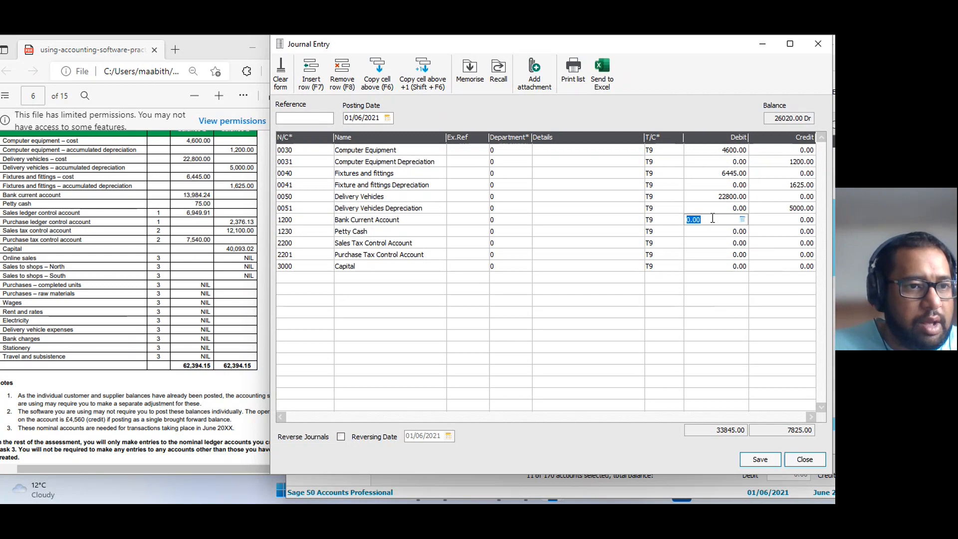
type("1398")
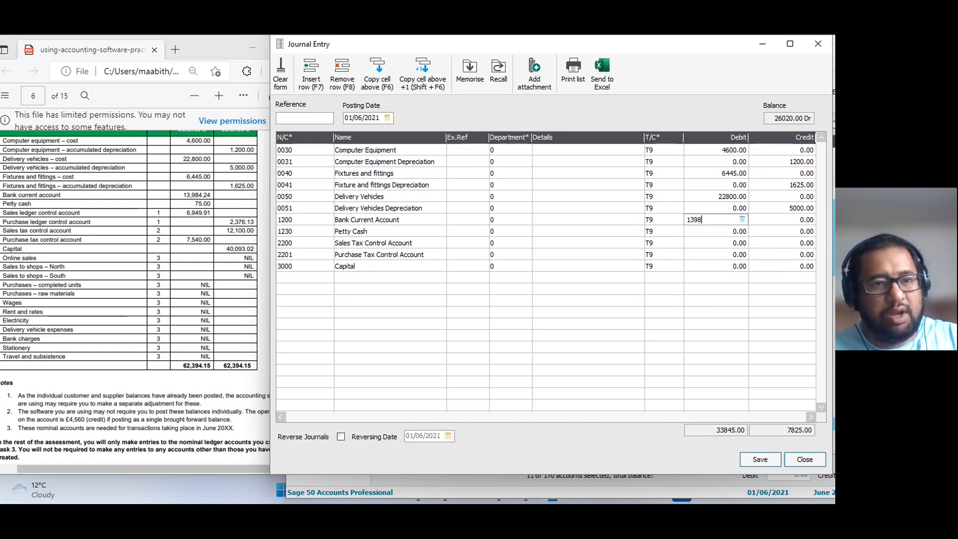
type("4.24")
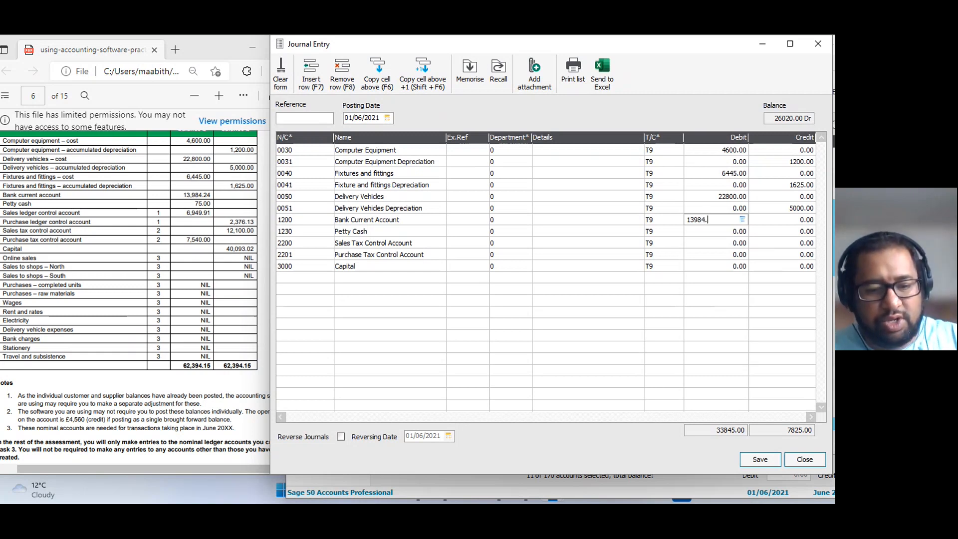
Enter a 75 debit for 1230 Petty Cash and a 12100.00 credit for 2200 Sales Tax Control Account.
left_click(721, 233)
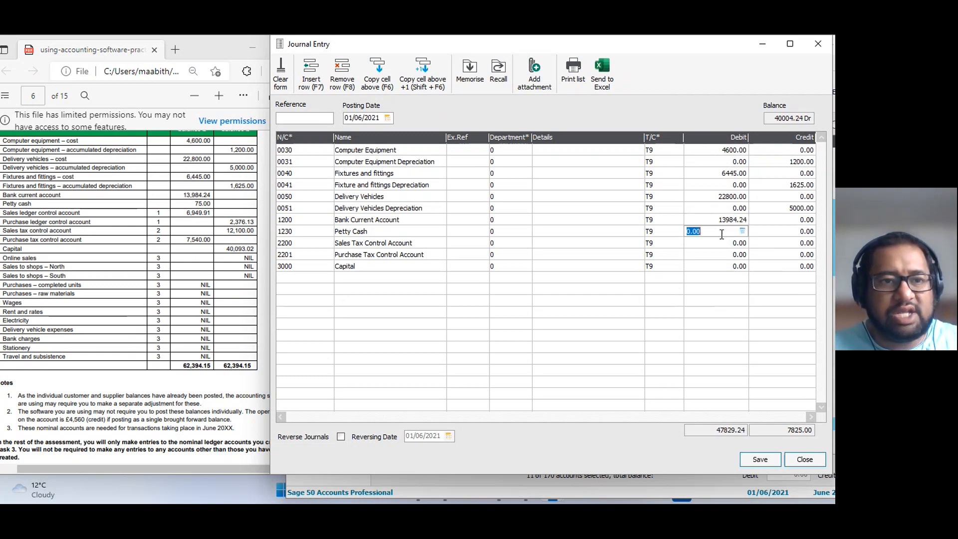
type("75")
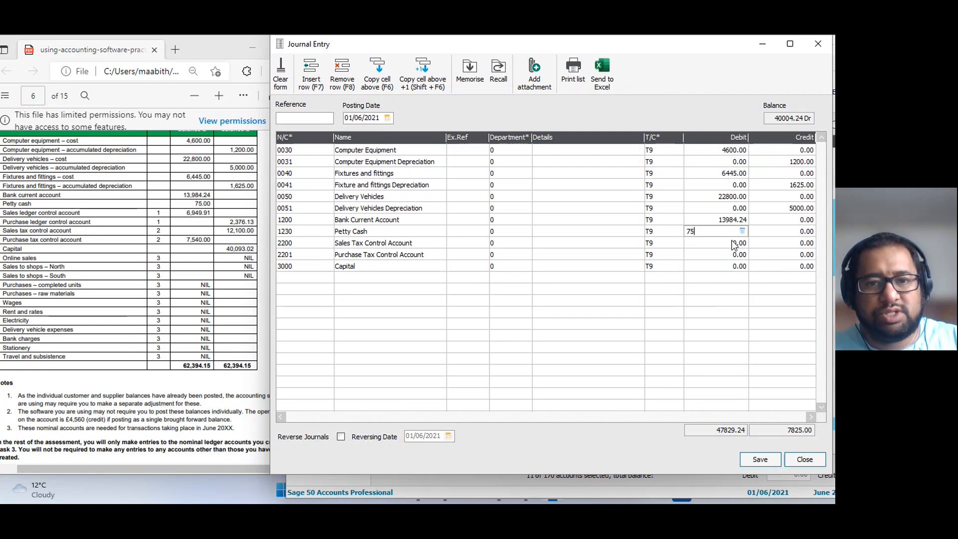
left_click(730, 241)
left_click(780, 242)
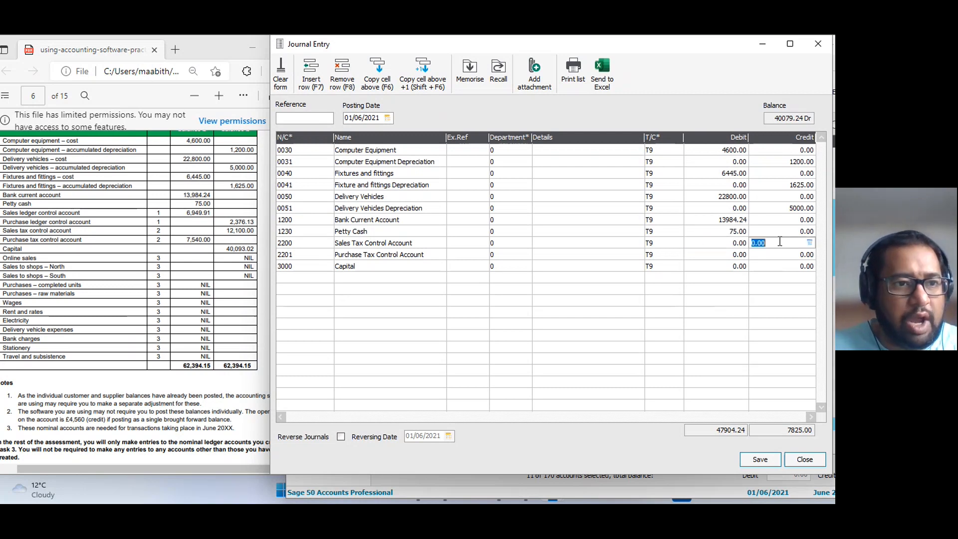
type("121000")
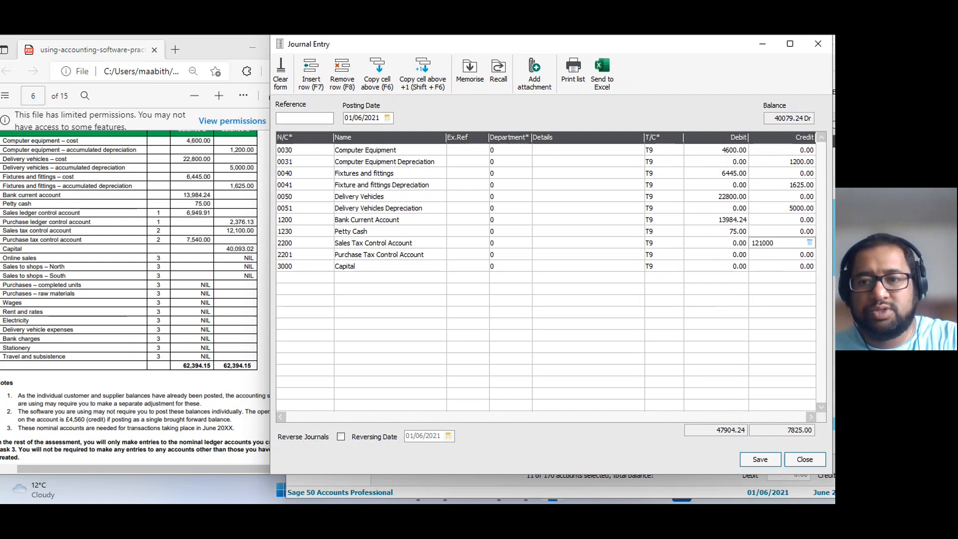
Enter a 7540 debit for 2201 Purchase Tax Control Account and a 40093.02 credit for 3000 Capital.
left_click(723, 253)
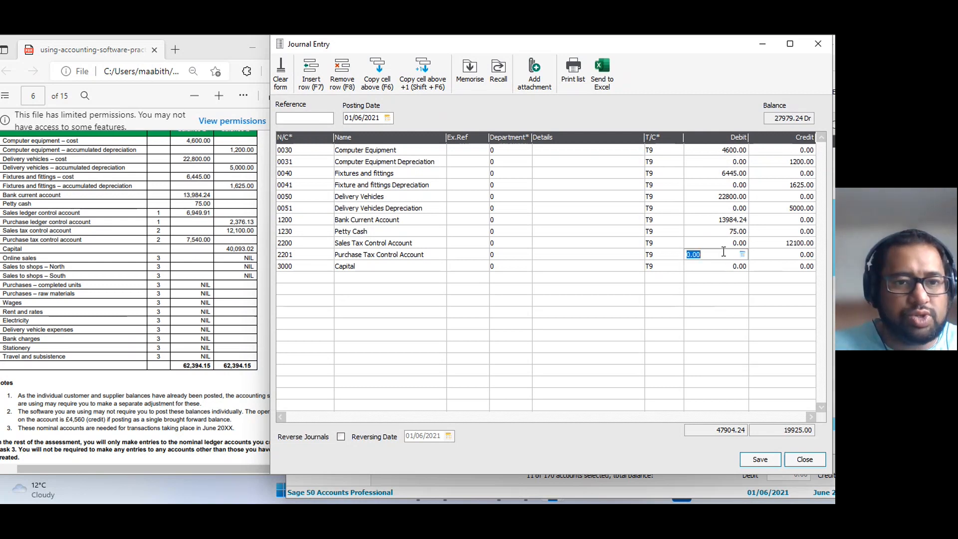
type("75")
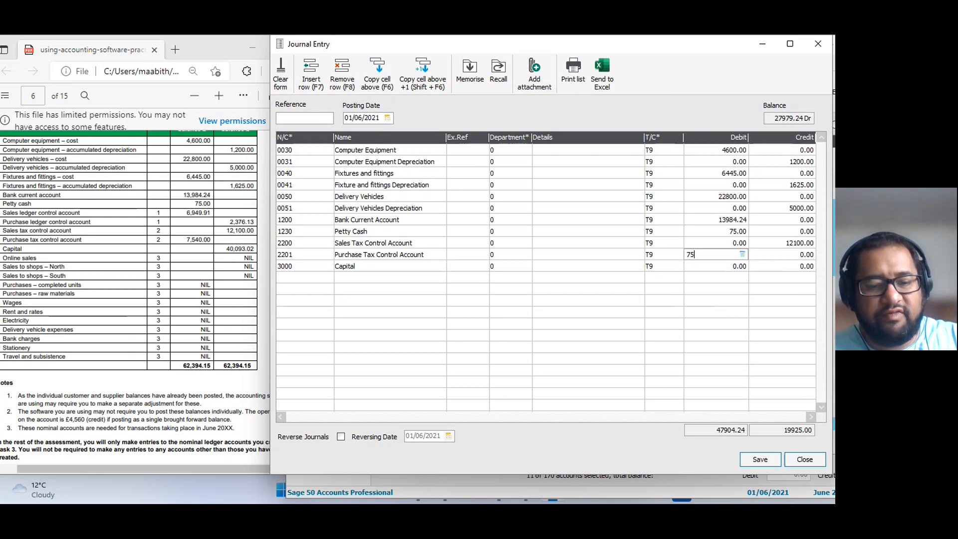
type("40")
left_click(768, 266)
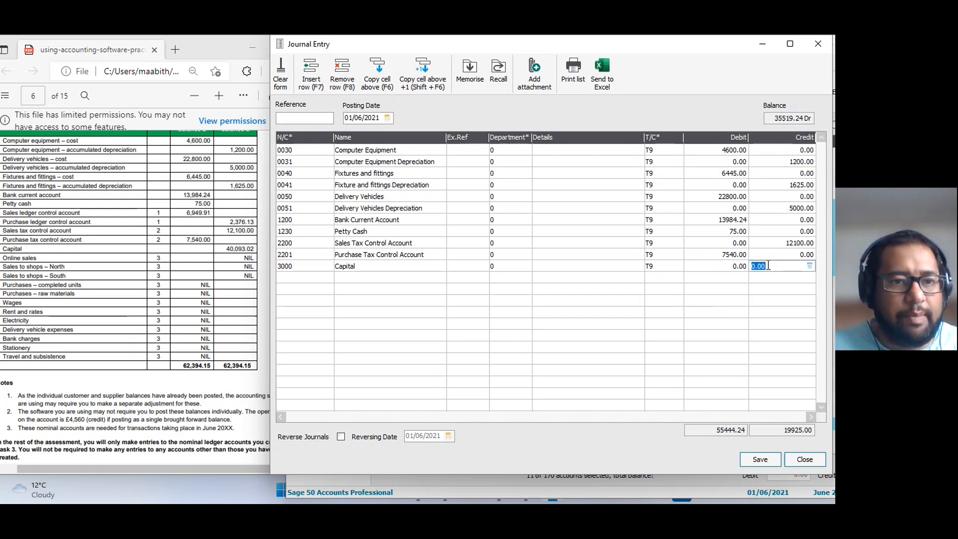
type("40")
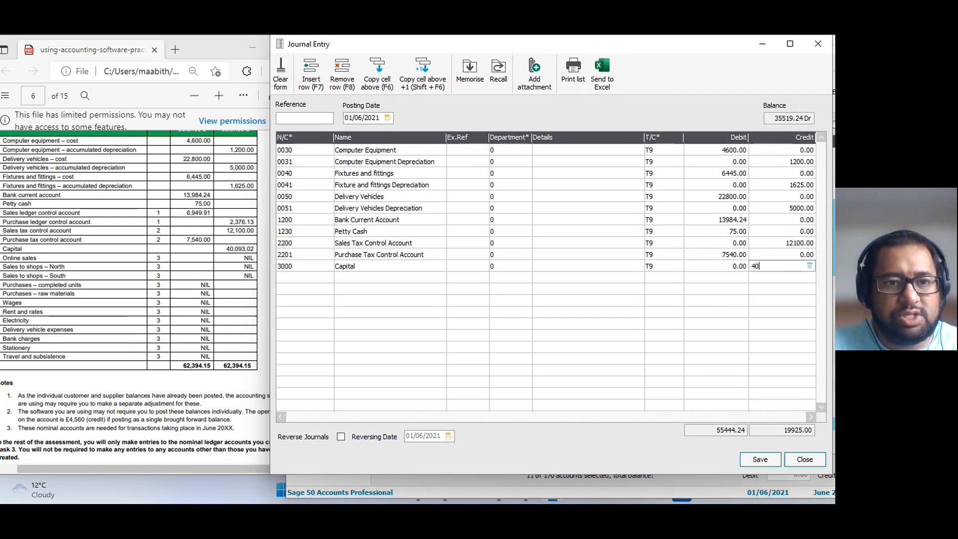
type("093")
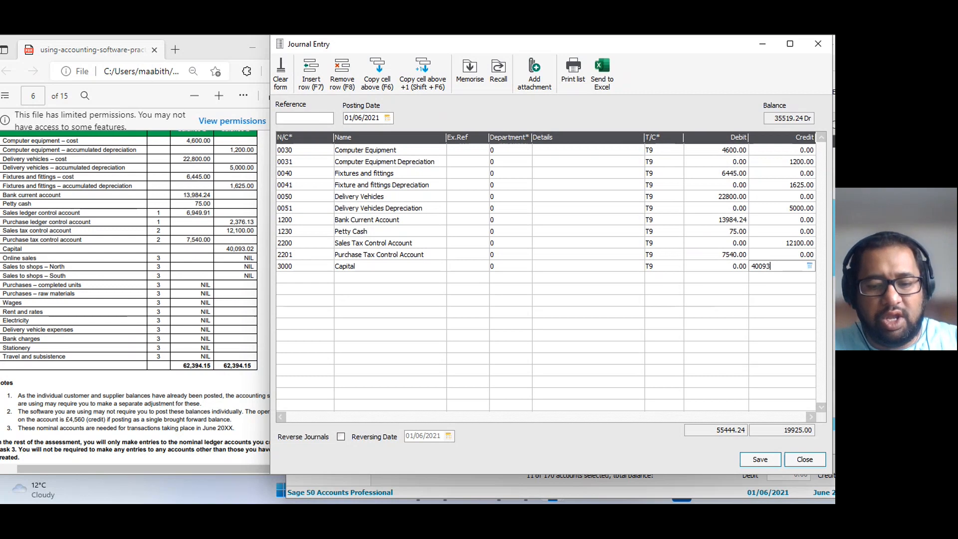
type(".02")
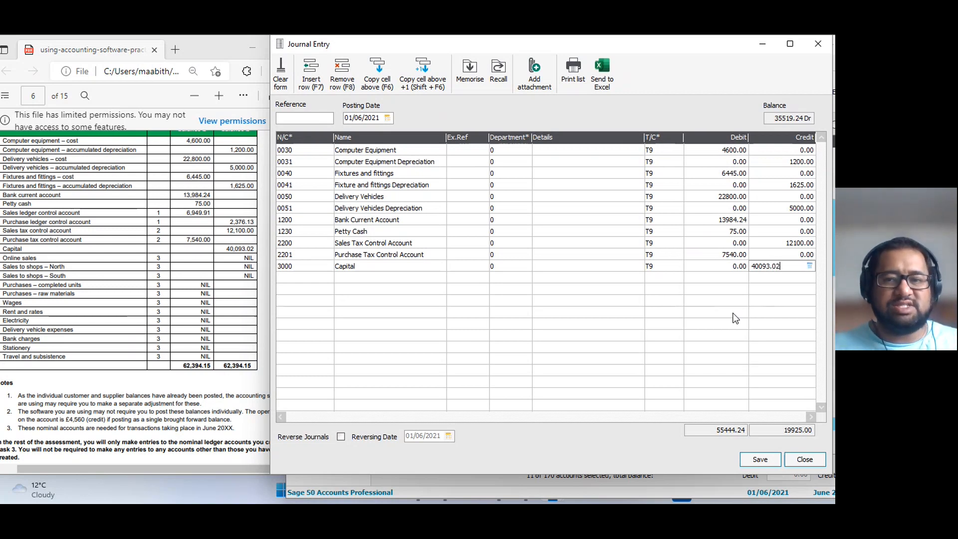
key("Tab")
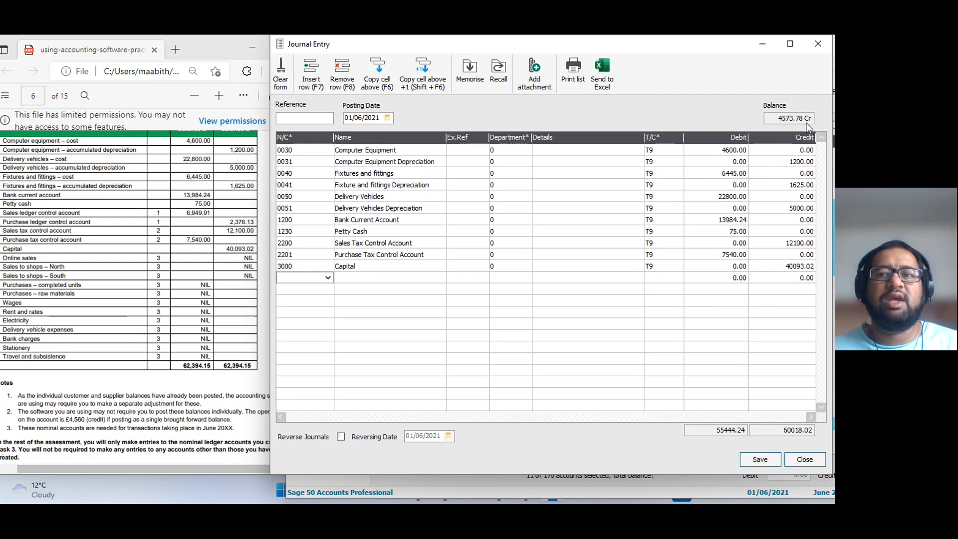
Look up the Suspense Account's code and balance in the nominal codes list behind the journal, keeping the journal open.
left_click_drag(677, 50, 320, 72)
scroll(588, 391, "down", 7)
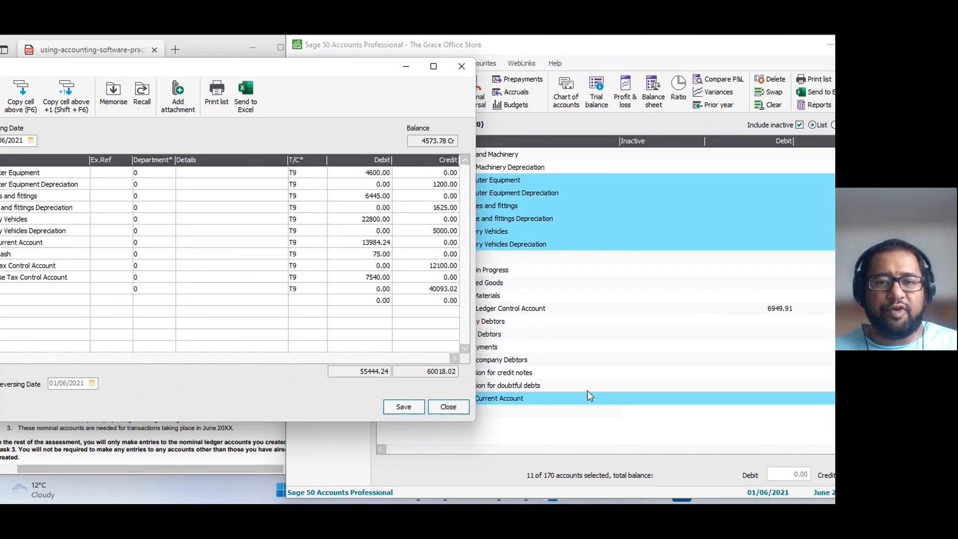
left_click_drag(688, 50, 609, 45)
scroll(699, 411, "down", 6)
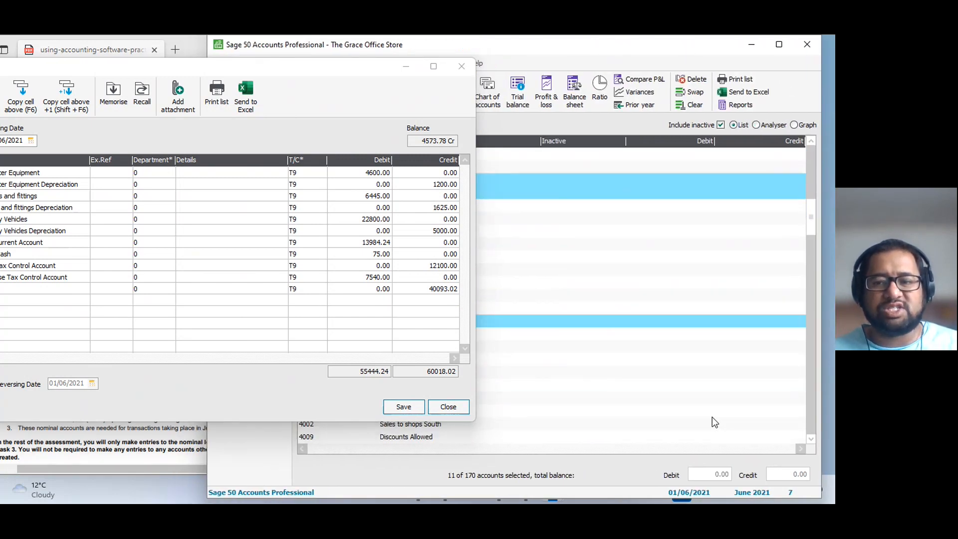
left_click_drag(812, 228, 799, 441)
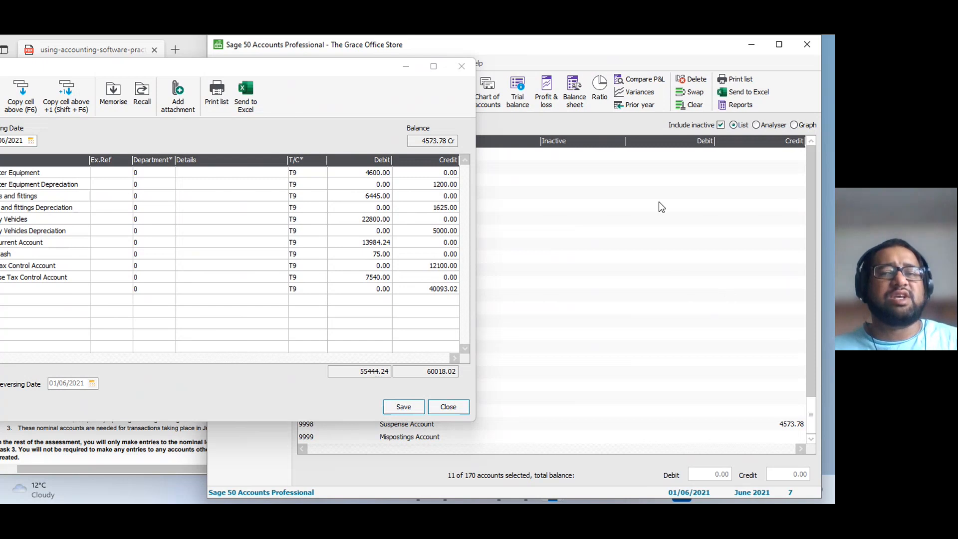
left_click_drag(347, 70, 654, 77)
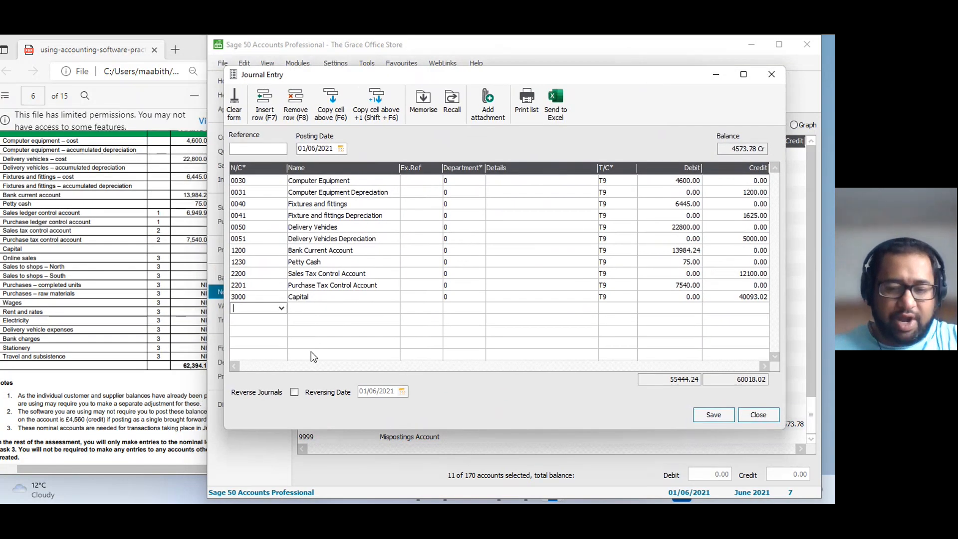
Add a journal line for 9998 Suspense Account with a debit of 4573.78.
type("9998")
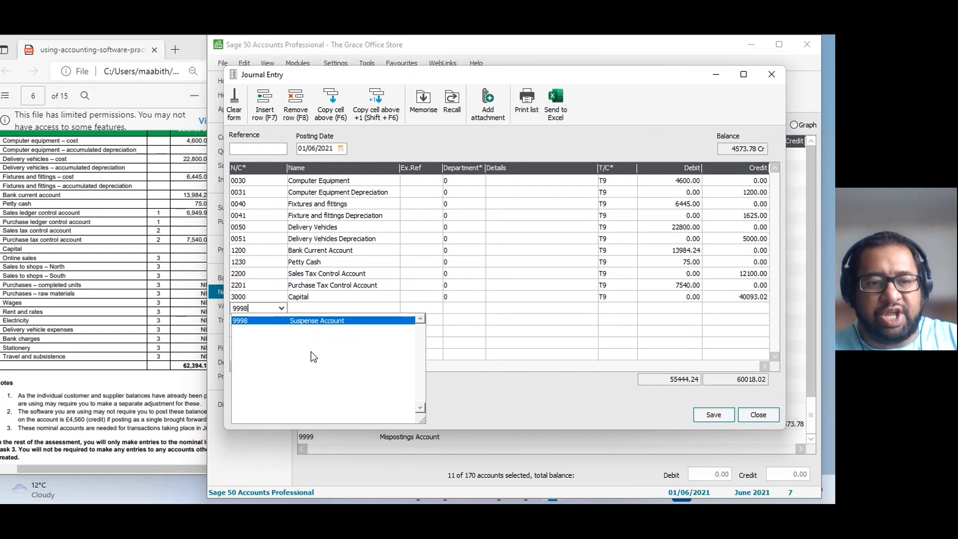
key("Tab")
key("Tab")
key("Tab")
key("Tab")
key("Tab")
key("Tab")
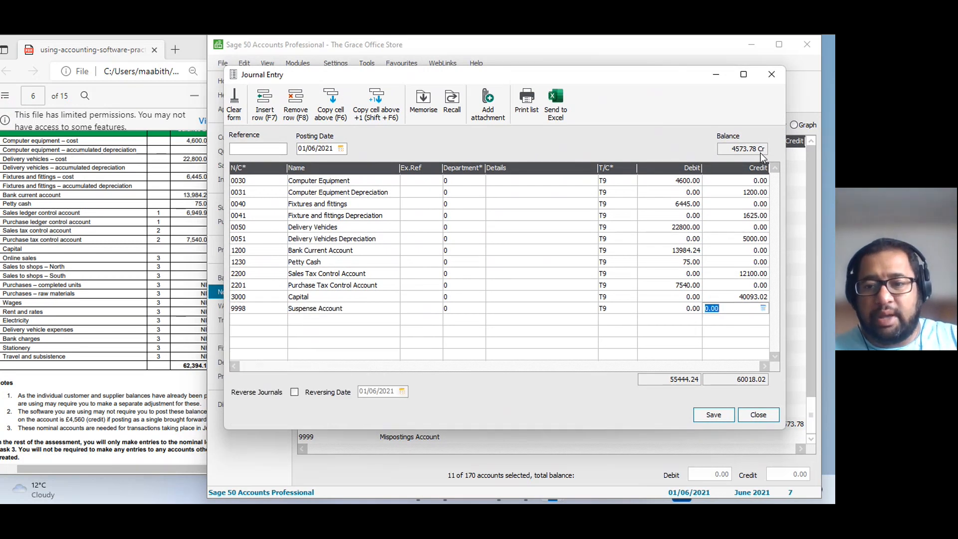
left_click(684, 309)
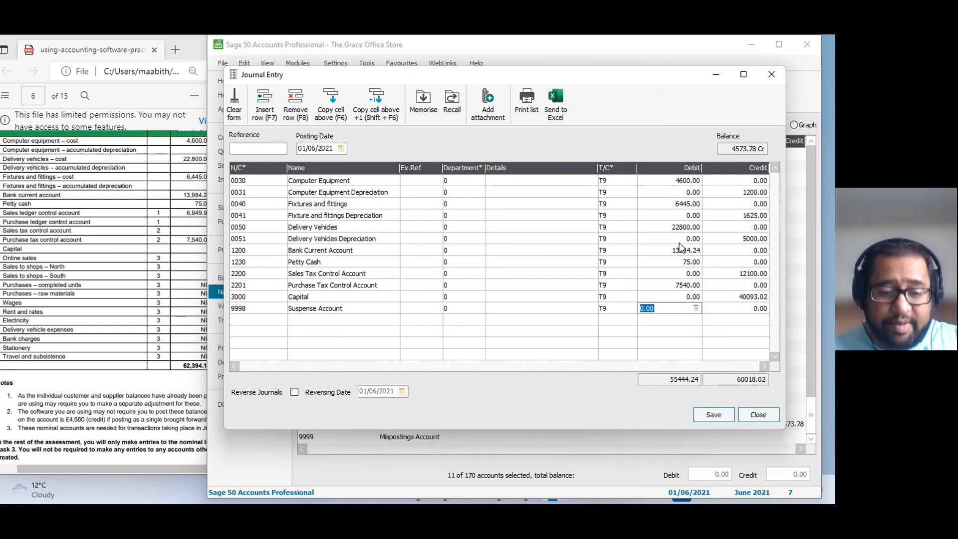
type("457")
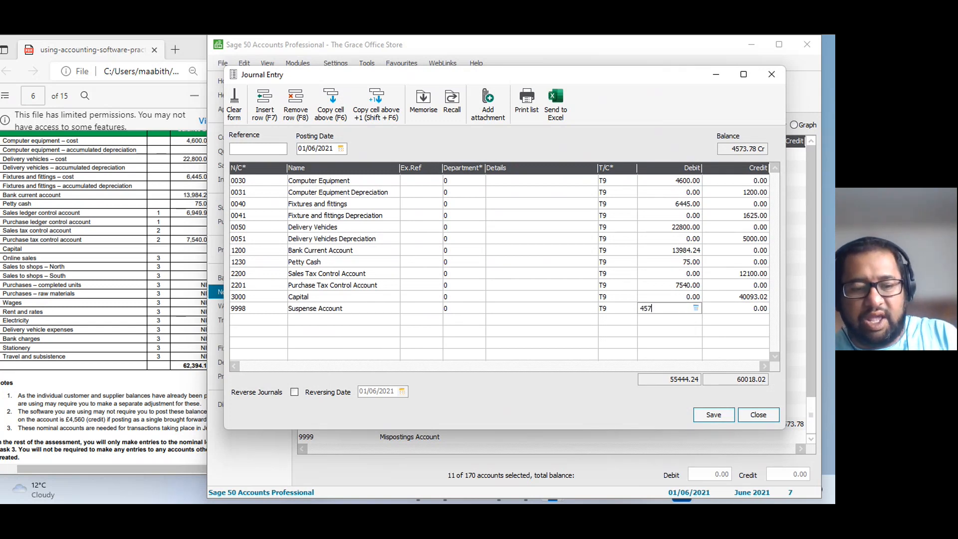
type("3.78")
key("Tab")
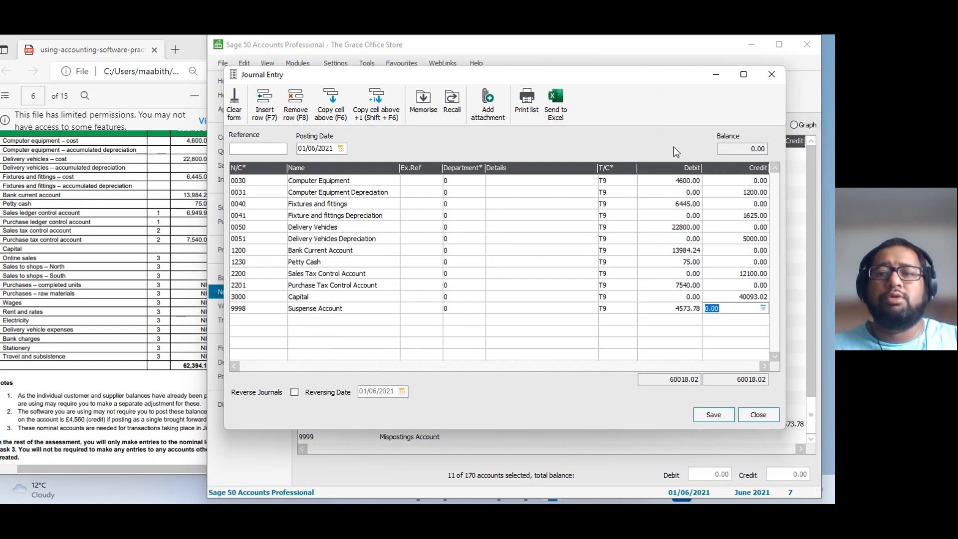
Remove the Suspense Account line from the journal and try to save the unbalanced entry.
left_click(680, 309)
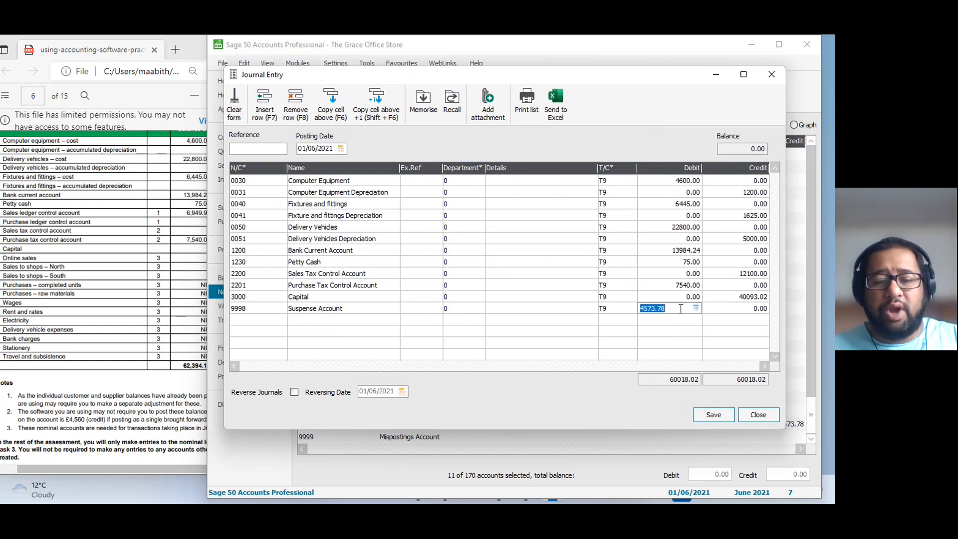
left_click(285, 112)
left_click(713, 417)
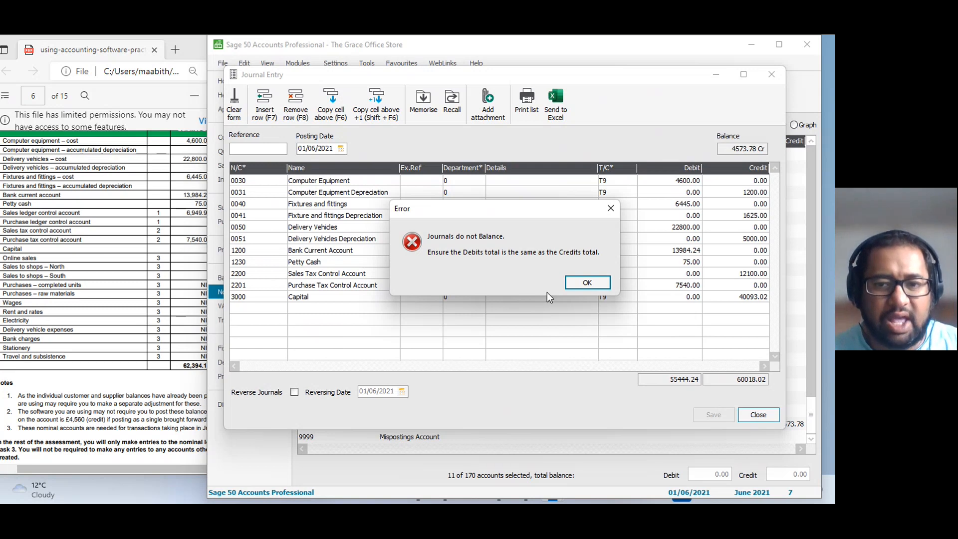
left_click(587, 288)
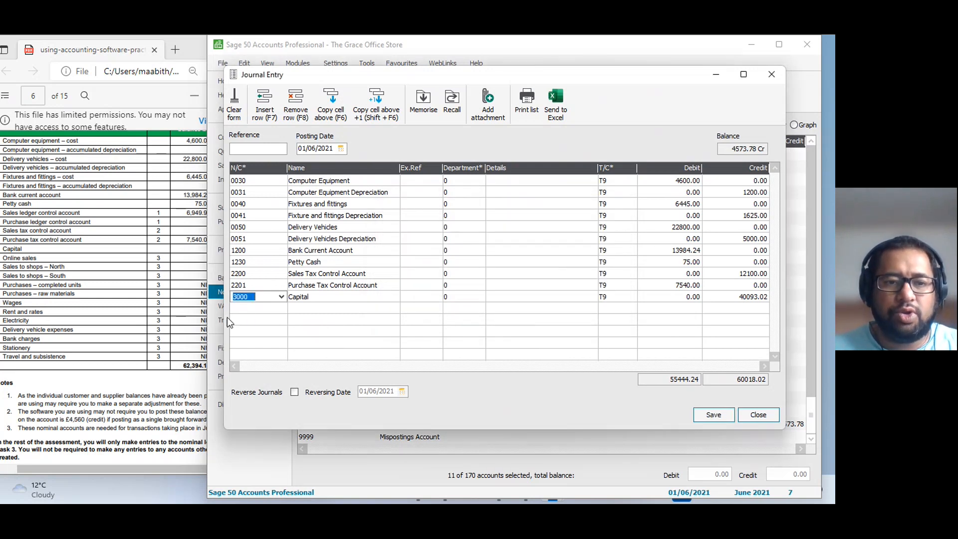
Add a line for nominal code 9998 Suspense Account and try to save the journal without an amount on it.
left_click(247, 309)
type("9998")
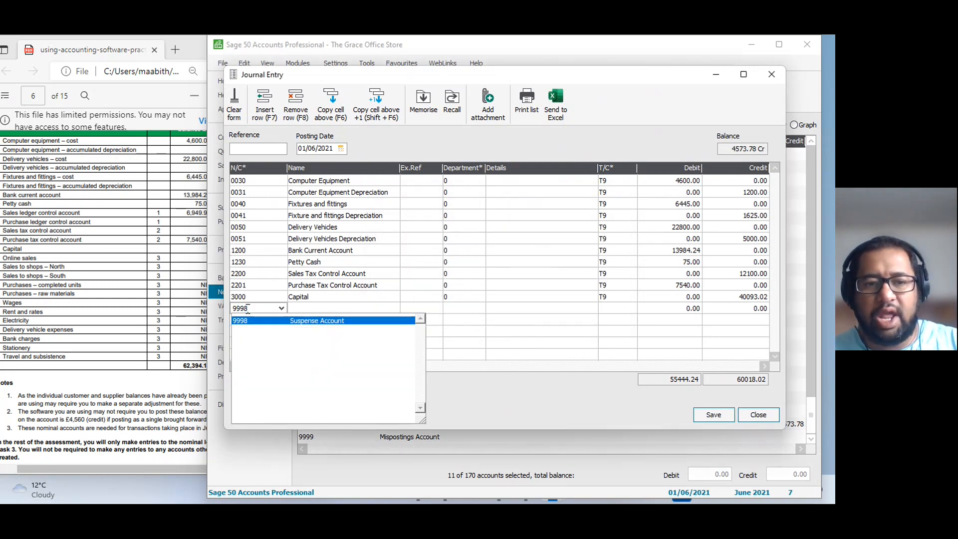
key("Tab")
key("Tab")
key("Tab")
key("Tab")
key("Tab")
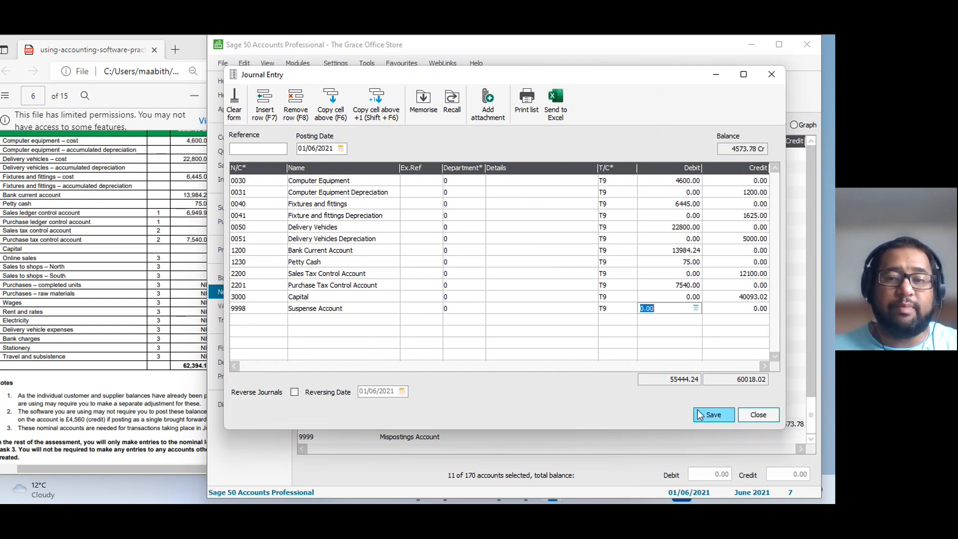
left_click(713, 414)
left_click(554, 280)
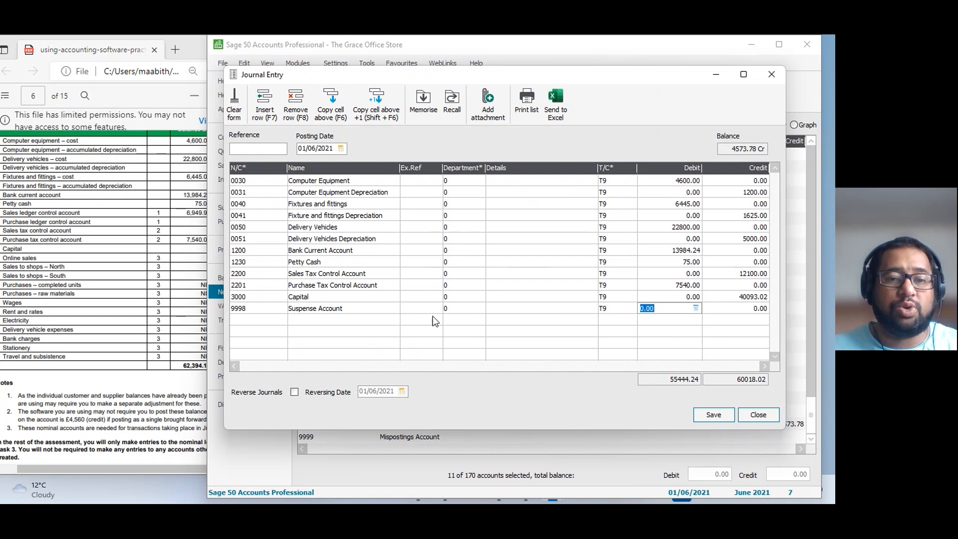
left_click(705, 418)
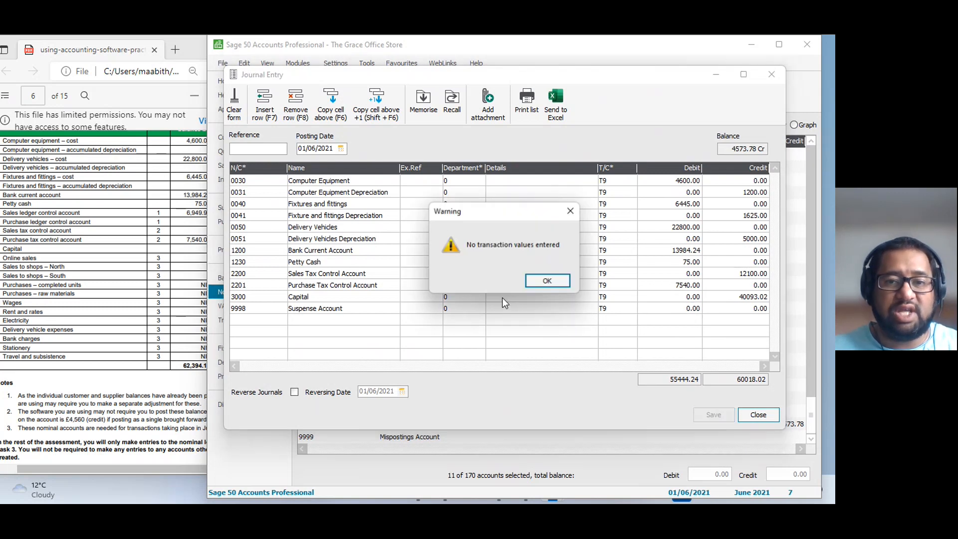
left_click(533, 280)
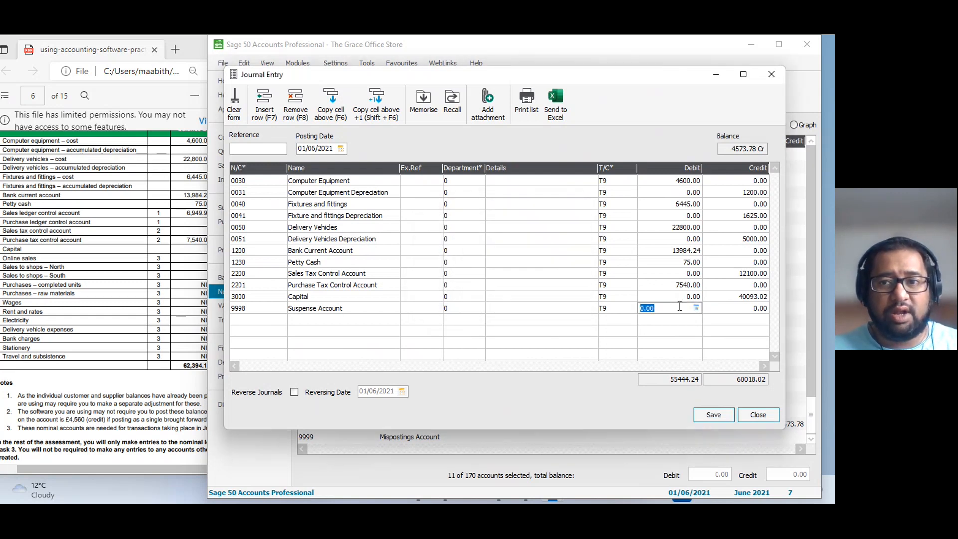
Set the Suspense Account debit to 4573.78, then save the journal and close the journal entry window.
type("4573.78")
left_click(714, 415)
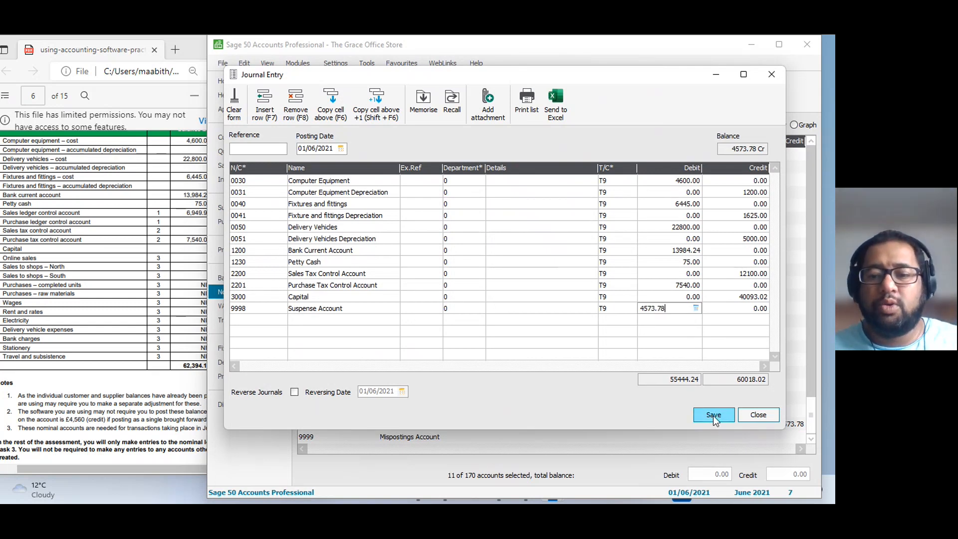
left_click(758, 415)
Preview the Period Trial Balance to 12: May 2022 and compare it with the opening trial balance in the assessment PDF.
scroll(549, 336, "up", 3)
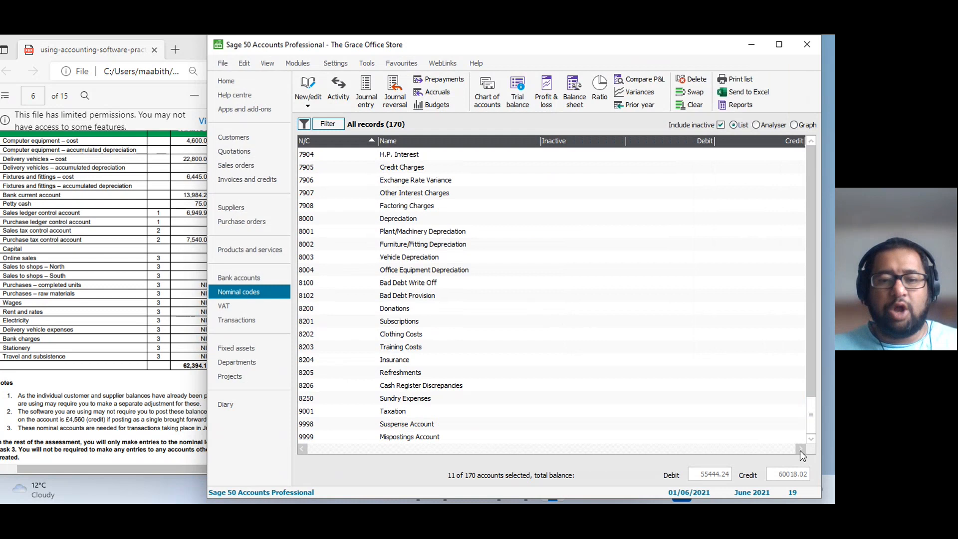
left_click(399, 425)
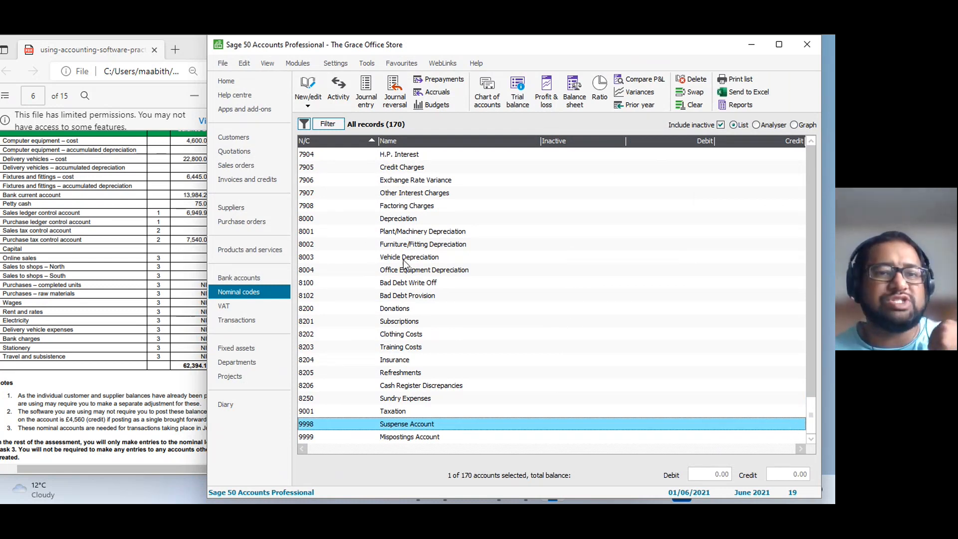
left_click(506, 100)
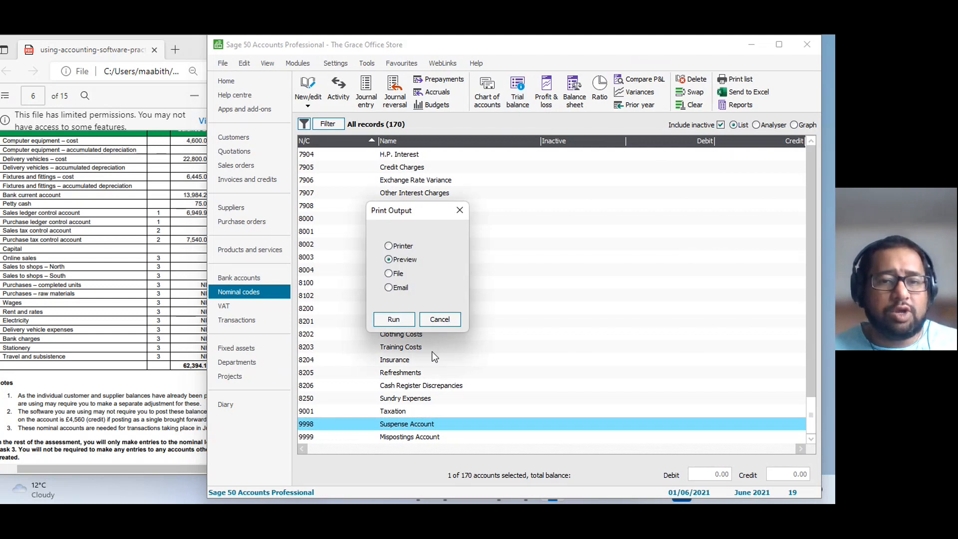
left_click(394, 318)
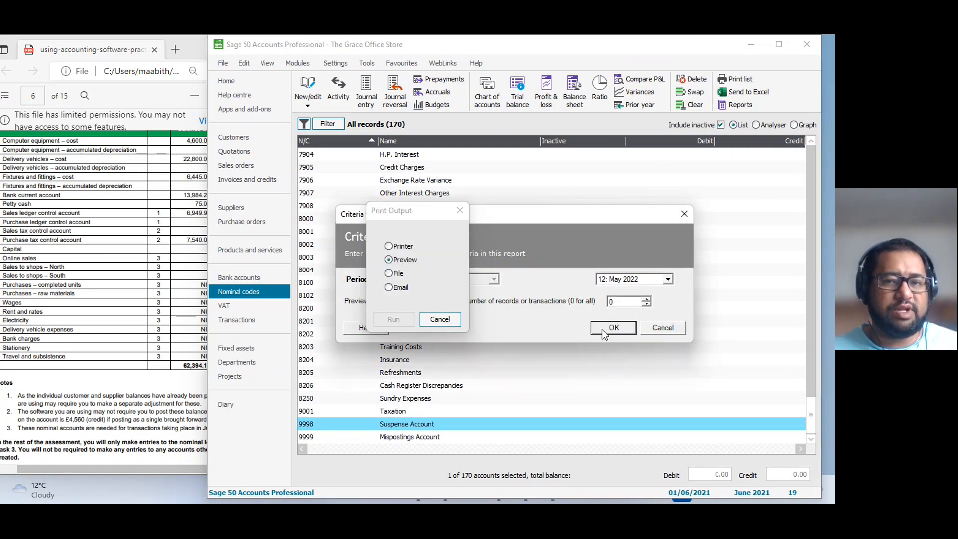
left_click(613, 328)
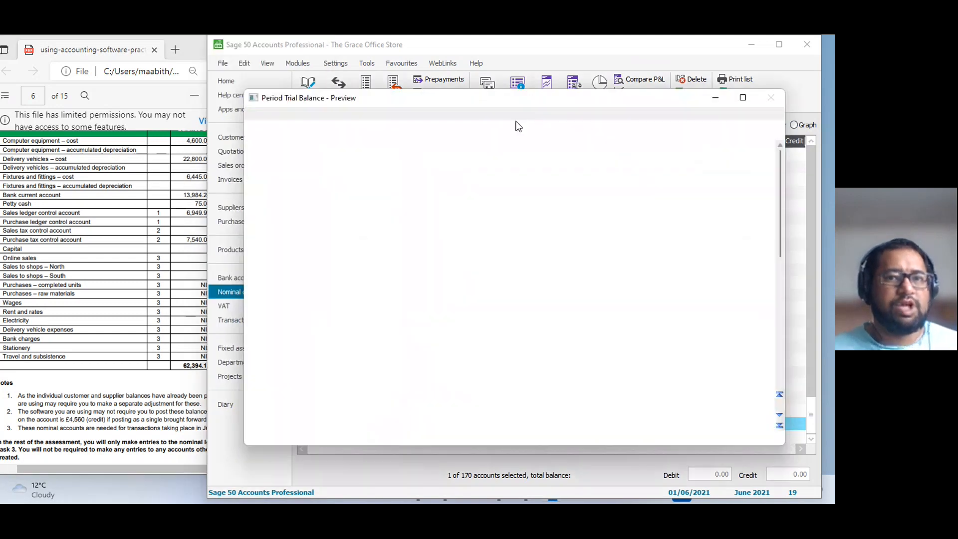
left_click(170, 179)
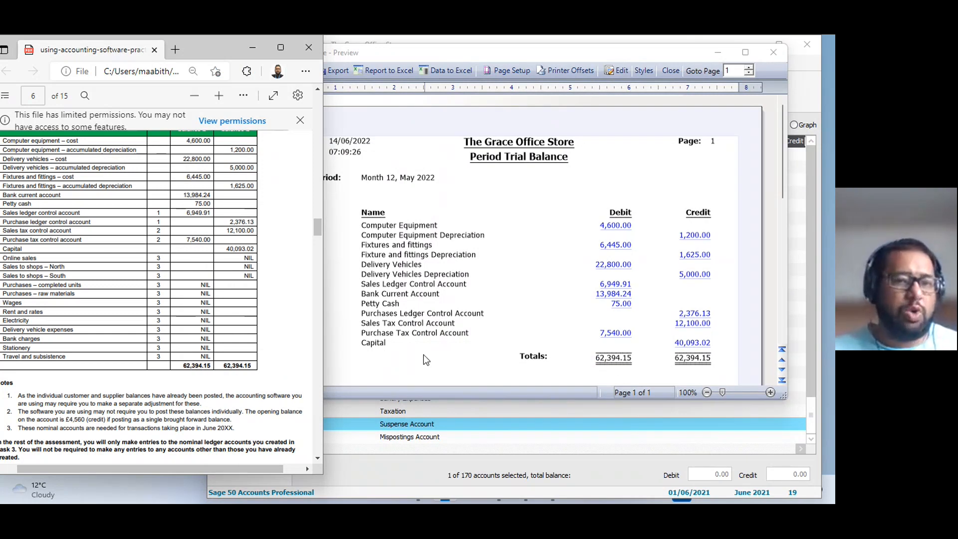
Recheck the Period Trial Balance against the PDF, minimise its preview, and review the posted opening balances in the nominal codes list.
left_click(433, 235)
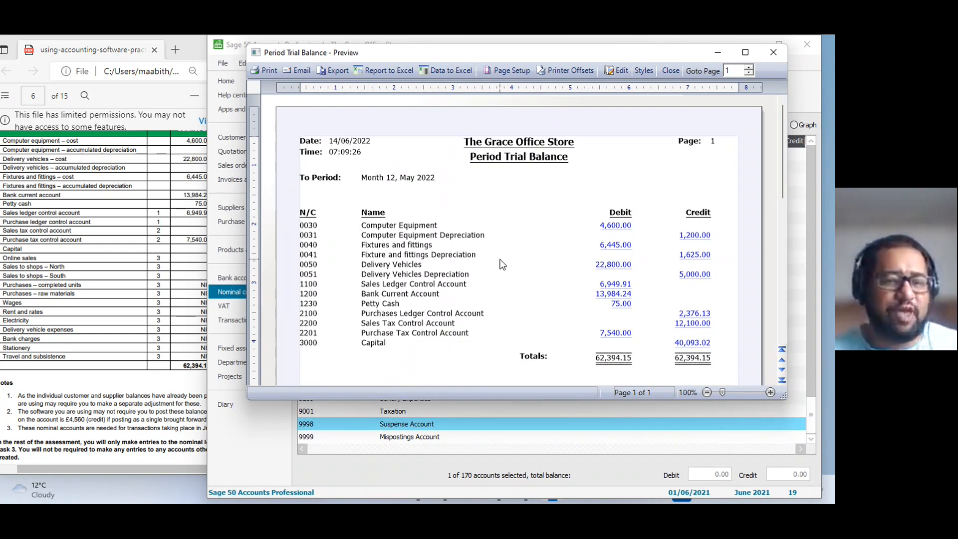
left_click(121, 264)
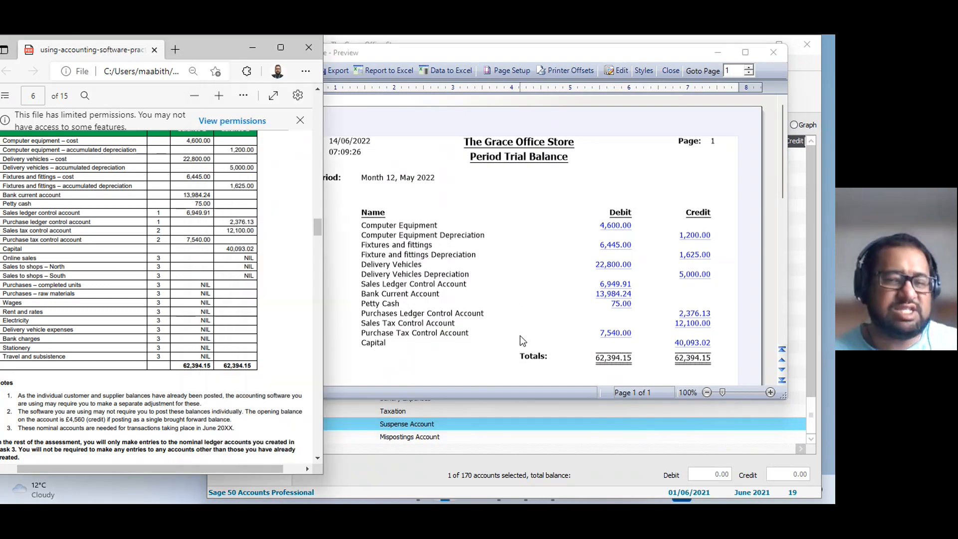
left_click(717, 54)
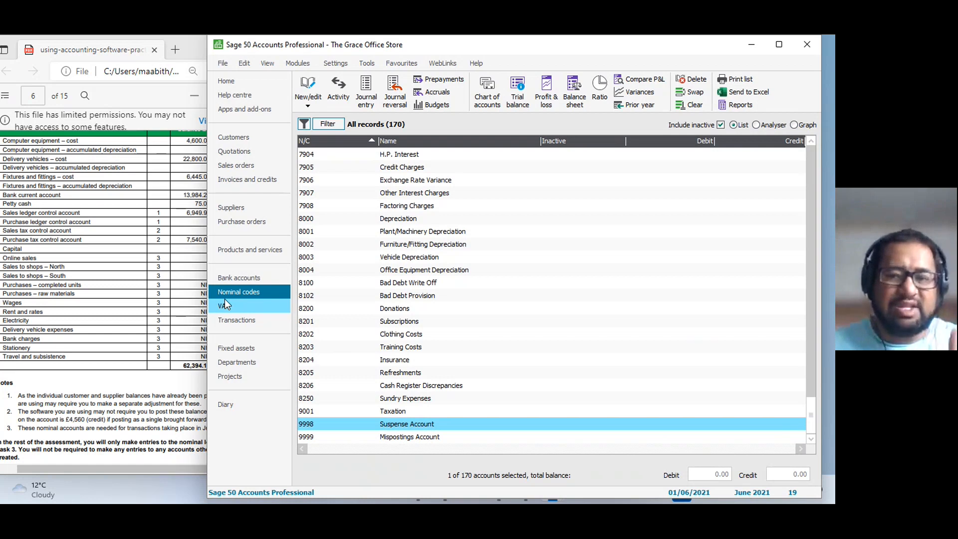
left_click_drag(812, 424, 811, 172)
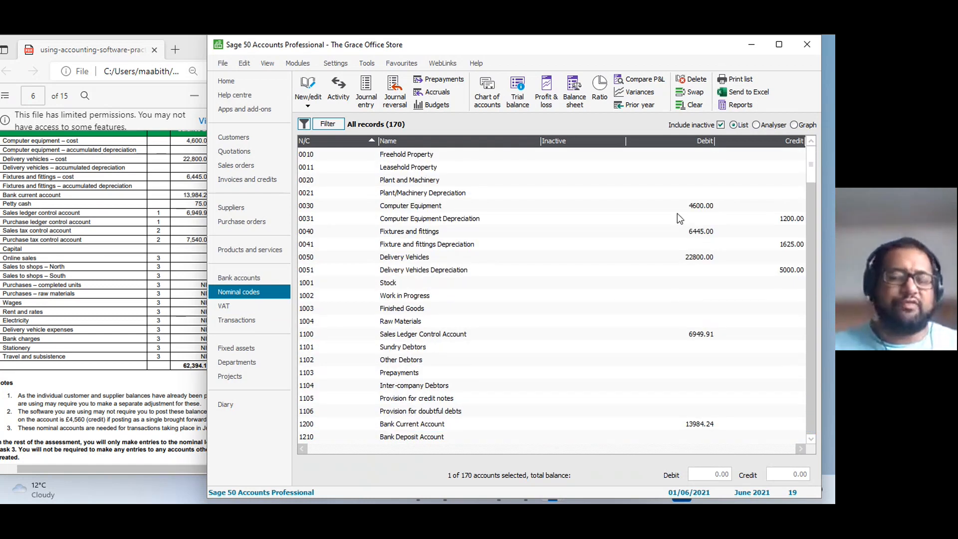
scroll(683, 199, "down", 1)
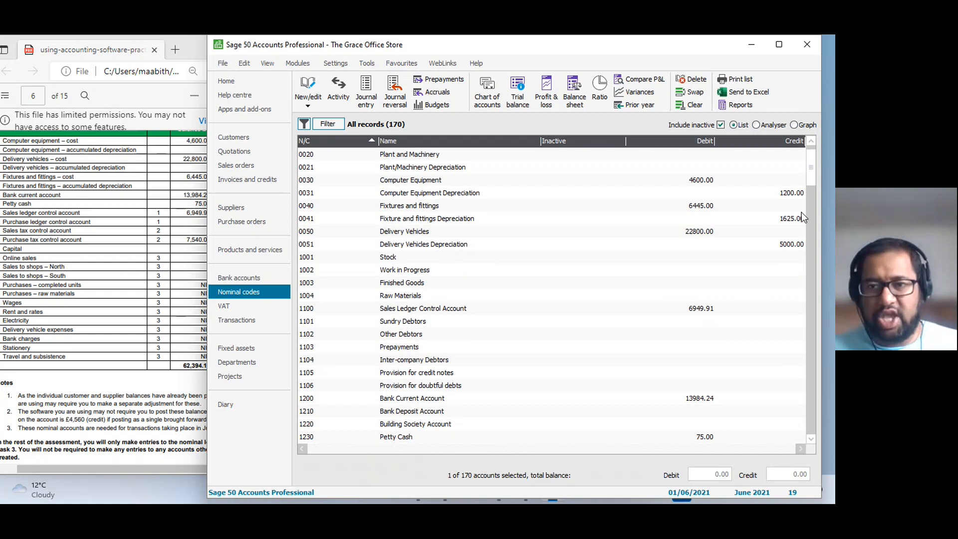
scroll(700, 333, "down", 5)
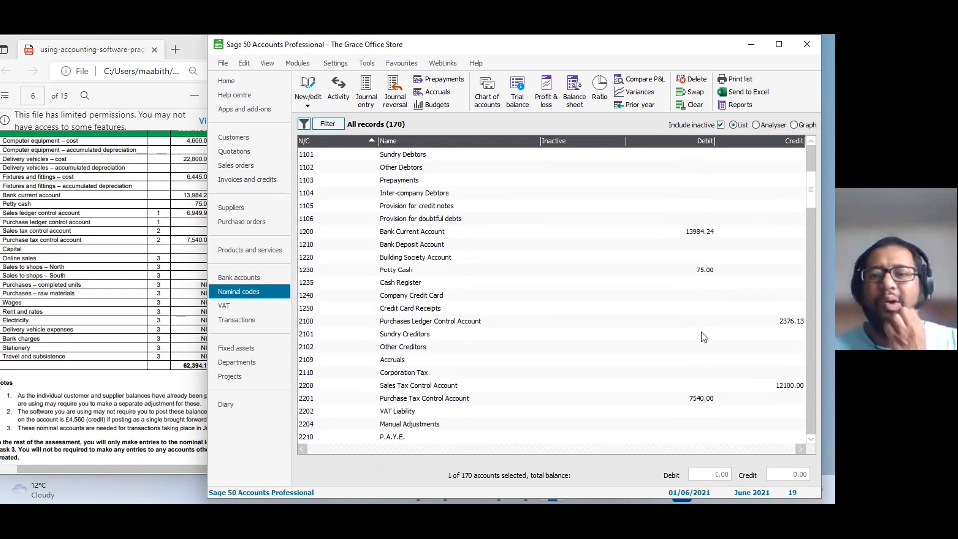
scroll(704, 338, "down", 1)
Arrange the assessment PDF beside Sage and widen it to show Task 4's sales invoice and credit note summaries on page 7.
left_click(166, 306)
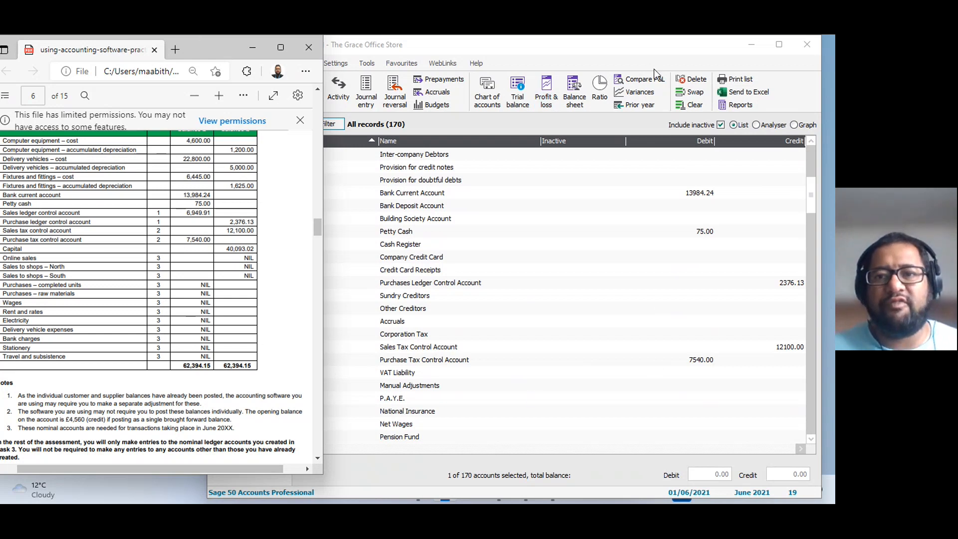
left_click_drag(643, 50, 703, 50)
left_click(219, 294)
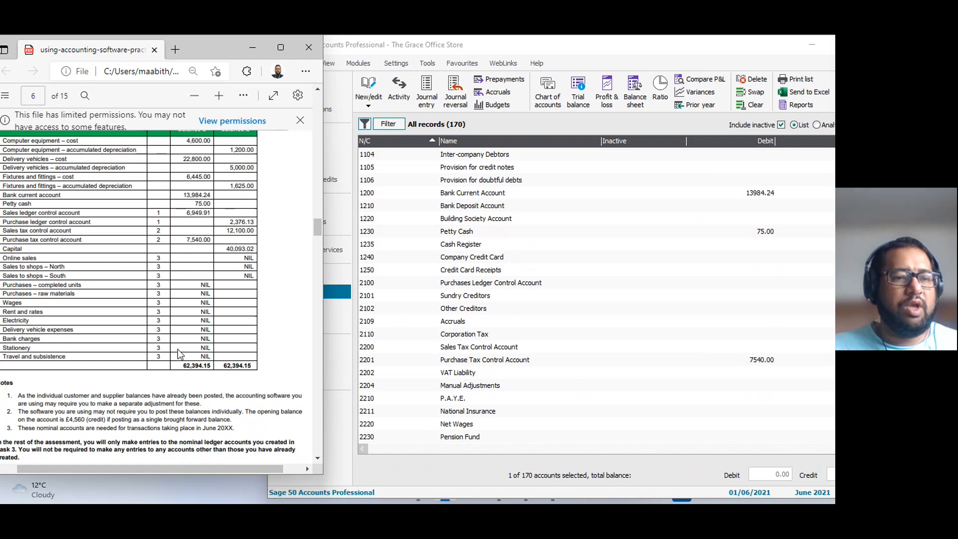
scroll(180, 353, "down", 6)
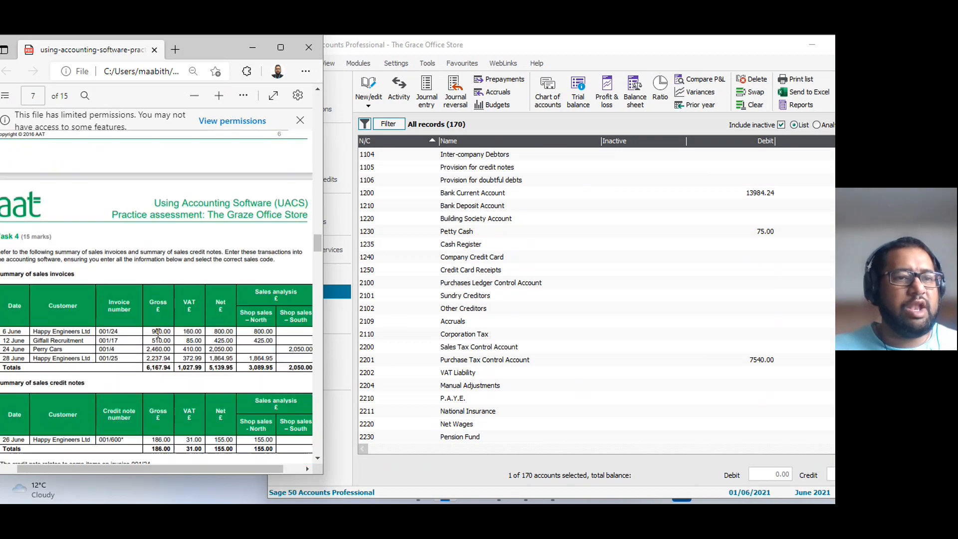
scroll(157, 334, "up", 3)
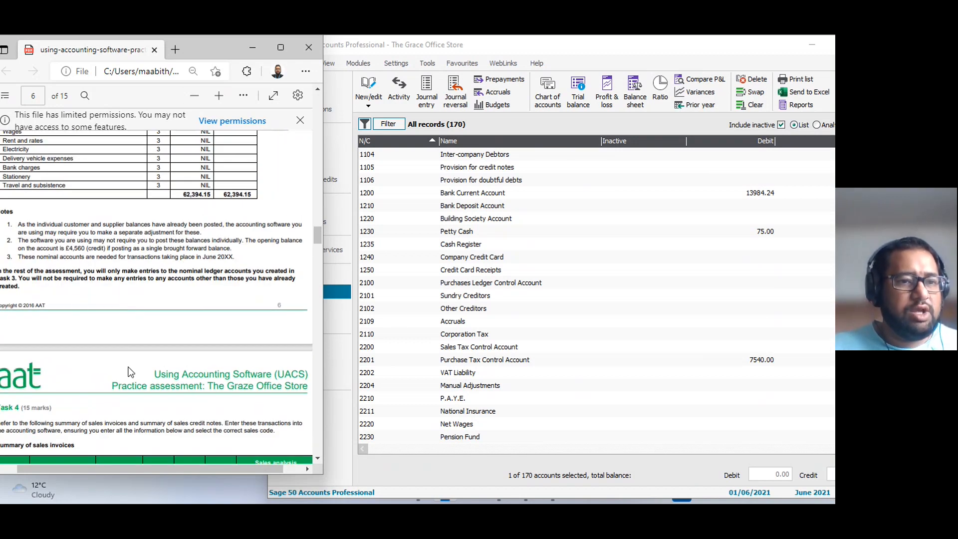
left_click_drag(167, 468, 162, 470)
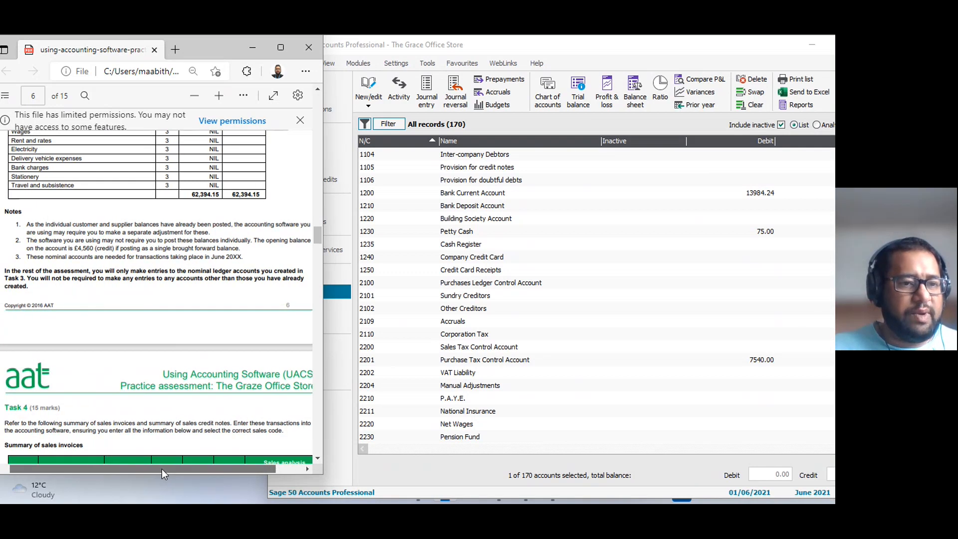
scroll(2, 231, "down", 3)
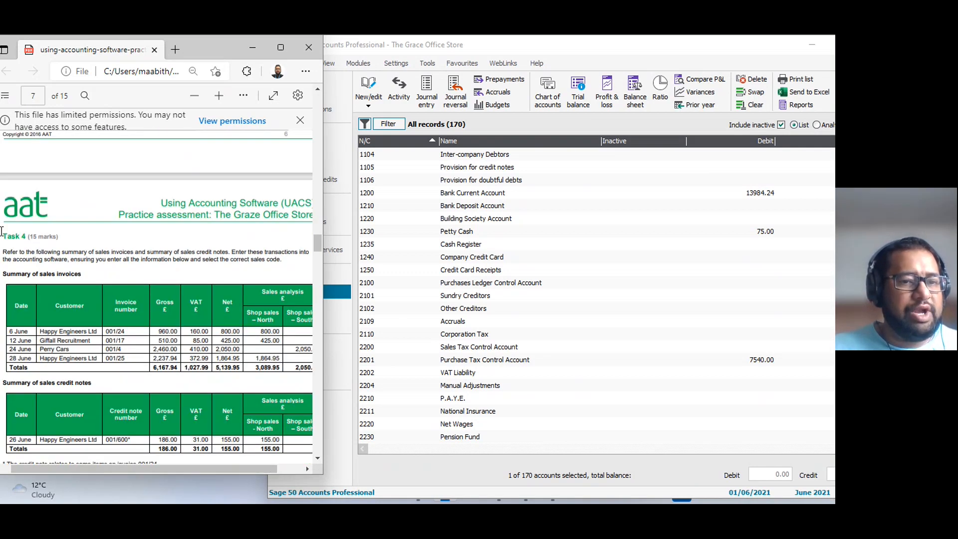
mouse_move(322, 354)
left_mouse_down()
mouse_move(349, 353)
mouse_move(333, 353)
left_mouse_up()
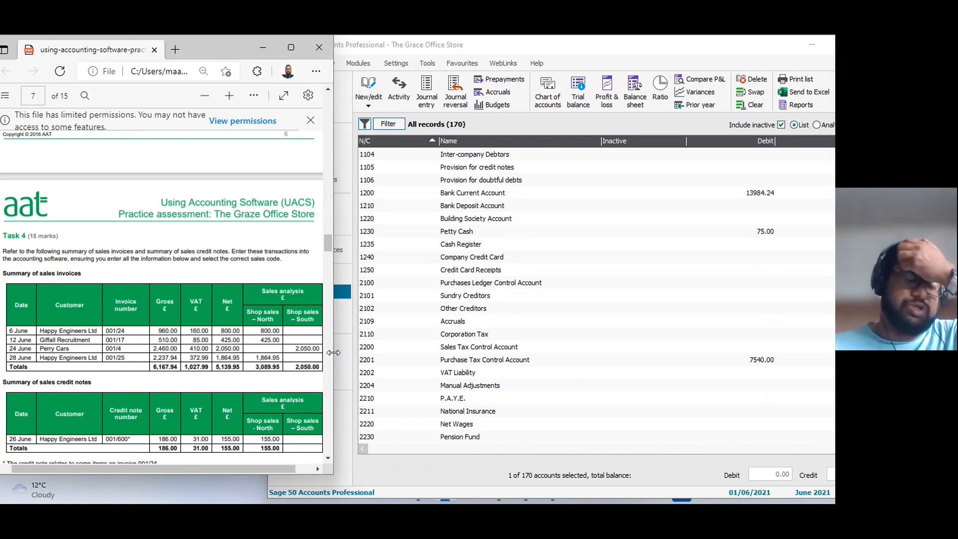
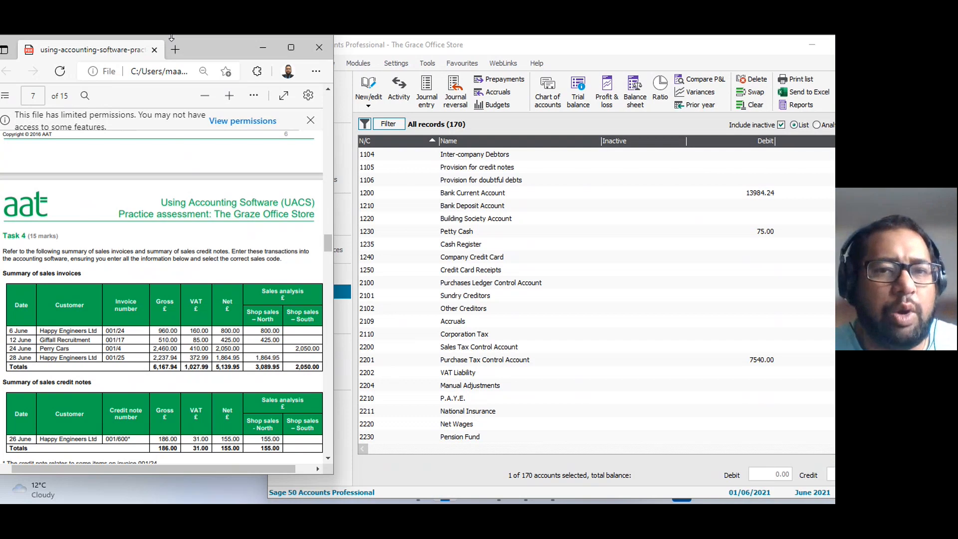
Change the default program date to 30/06/2021.
left_click(400, 65)
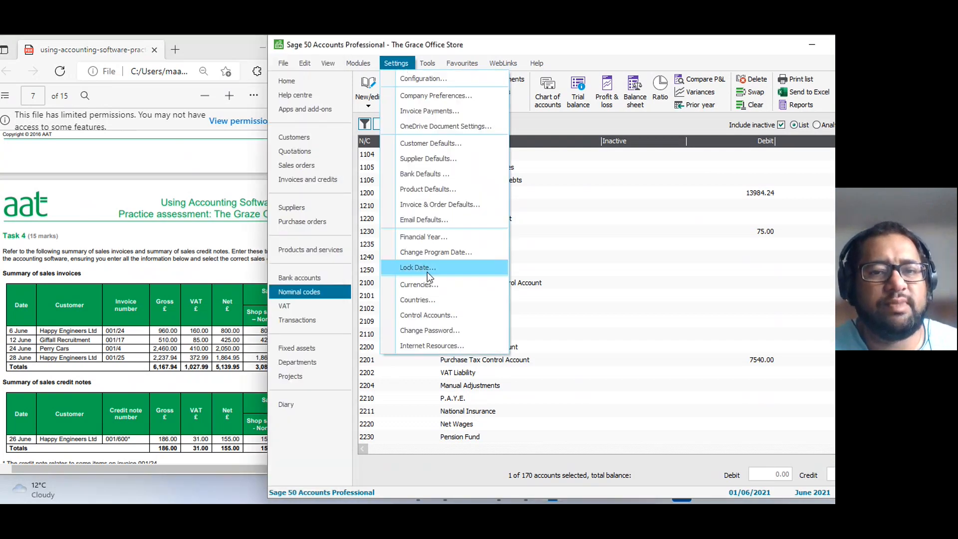
left_click(431, 253)
left_click(607, 306)
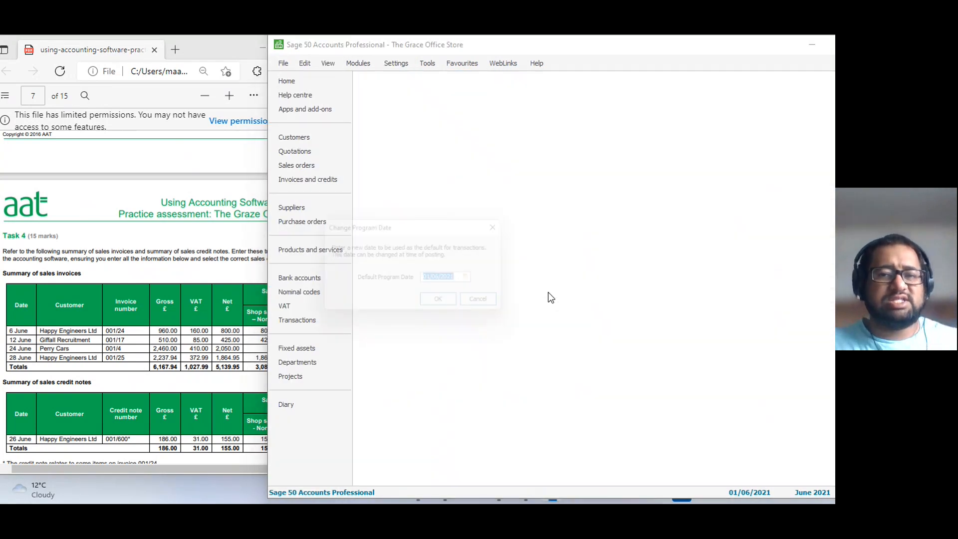
type("30/ /")
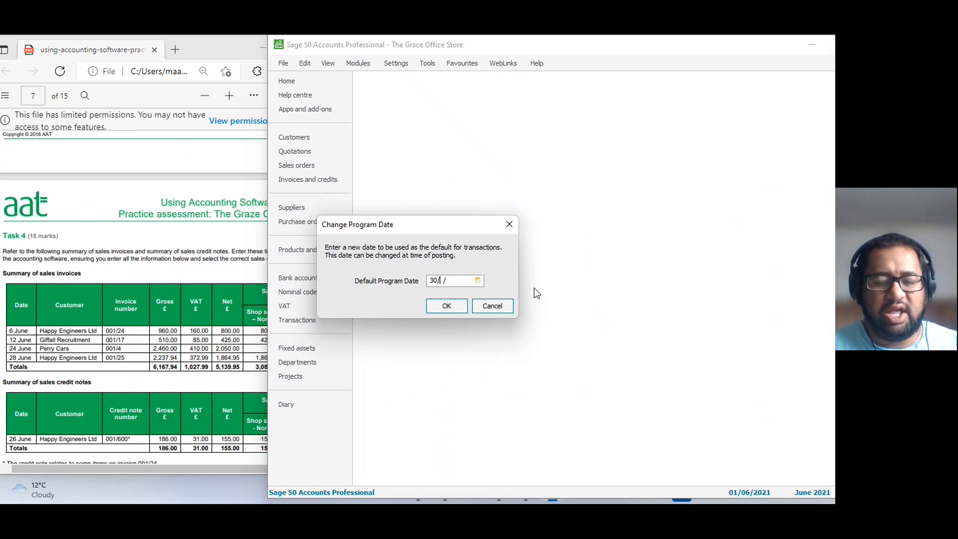
type("06/2")
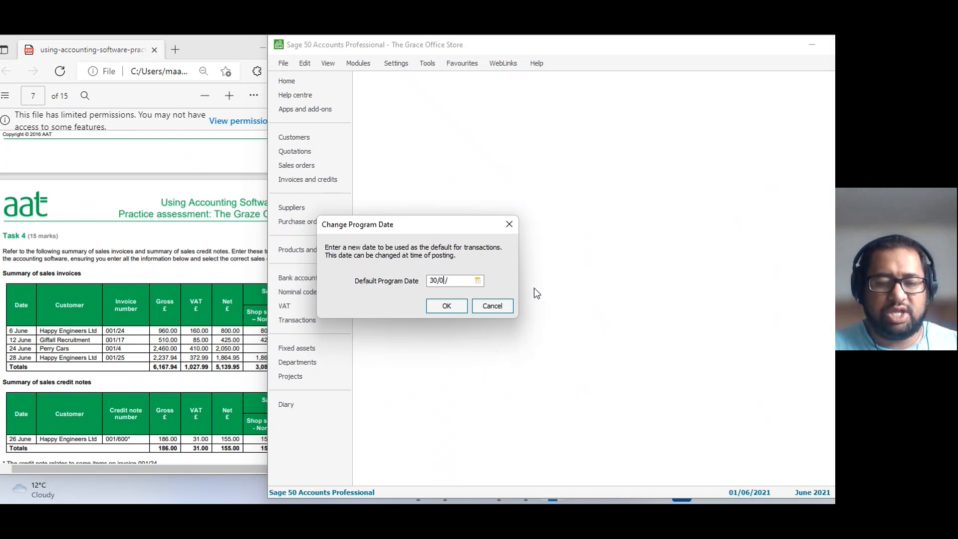
type("021")
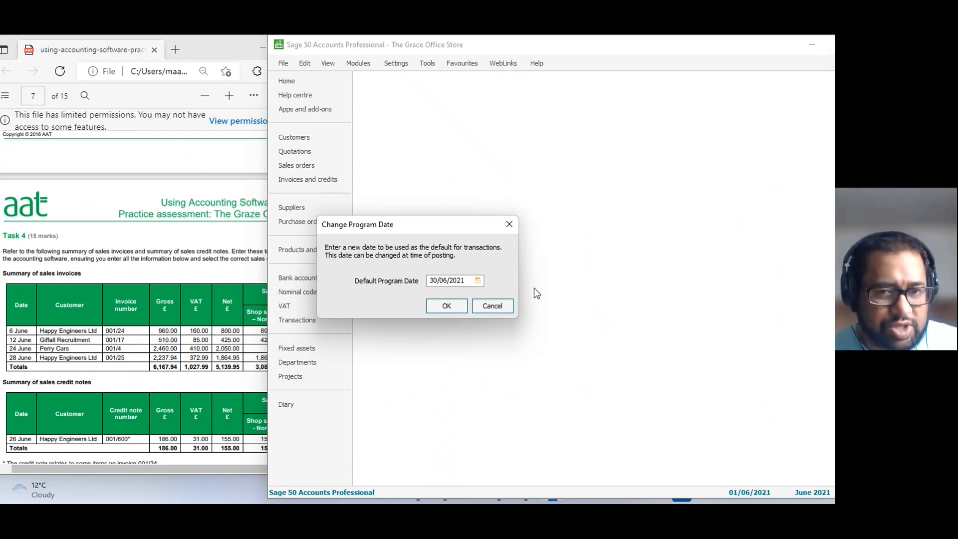
left_click(446, 306)
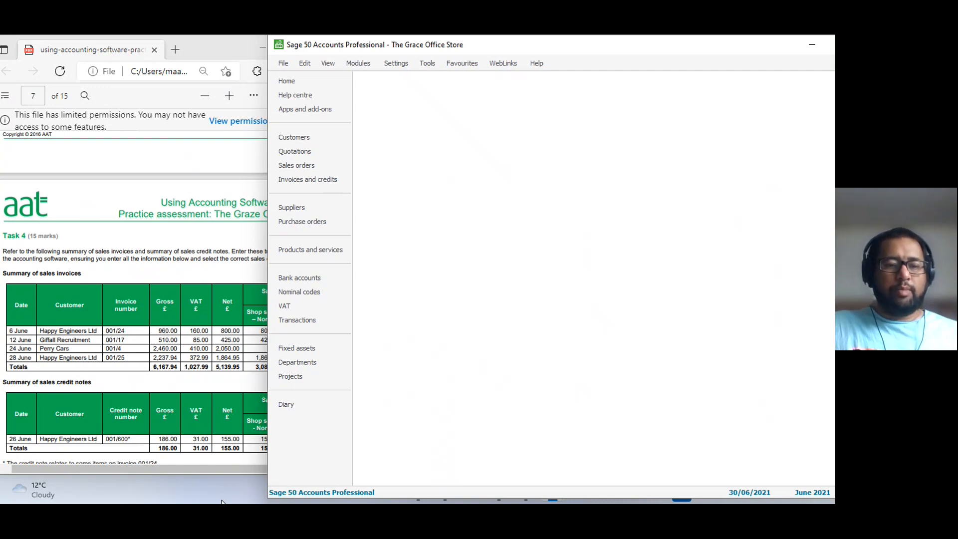
Check the time remaining in Surpass Viewer, dismiss its downloaded file notice, minimise the viewer and return to Sage 50 Accounts.
mouse_move(254, 499)
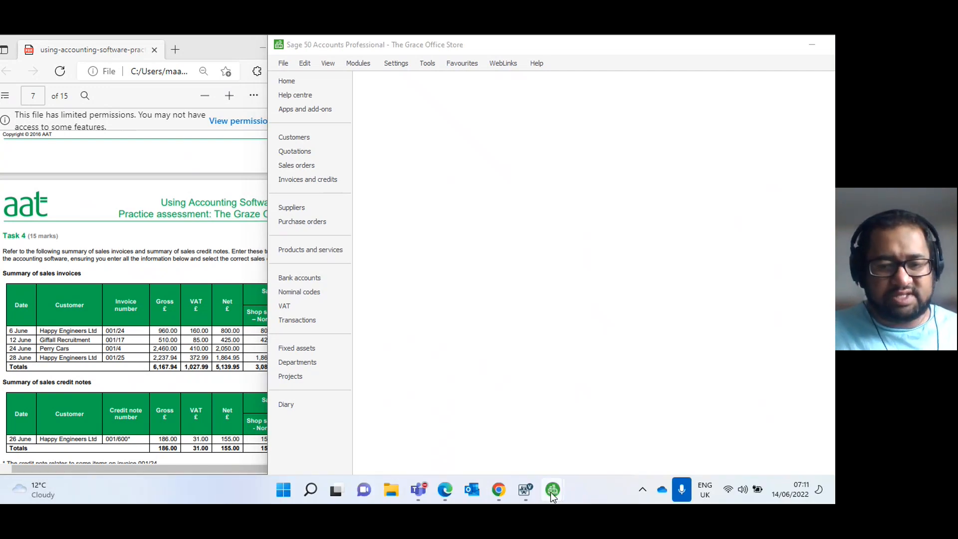
left_click(526, 492)
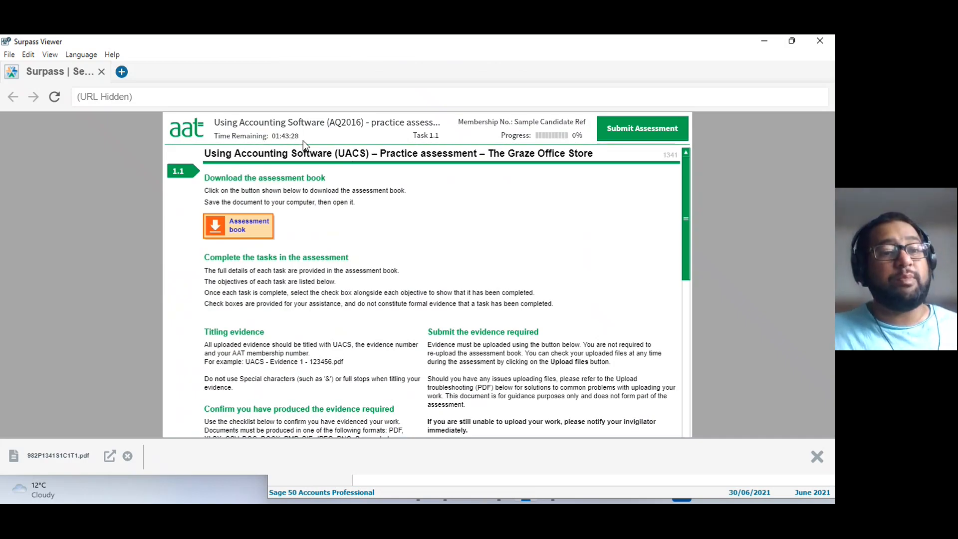
left_click(127, 456)
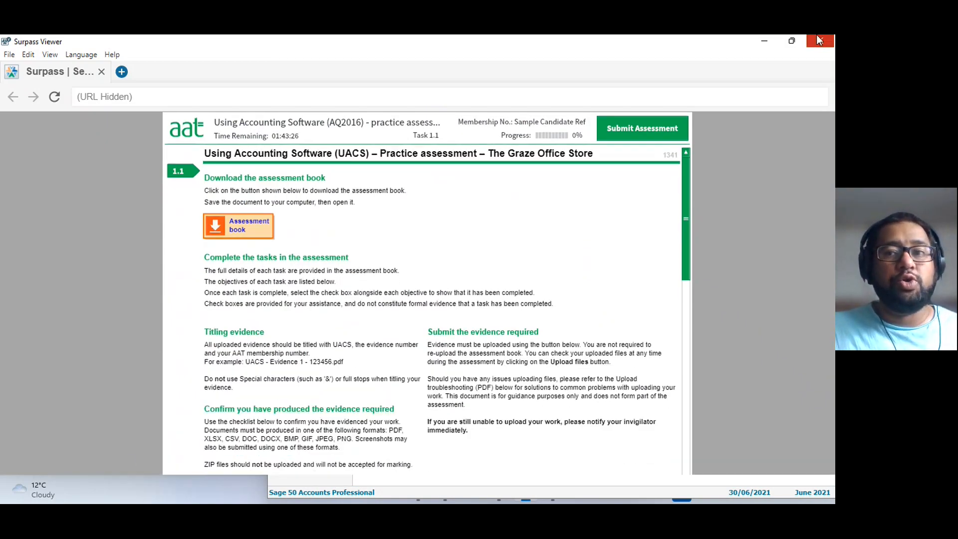
left_click(766, 43)
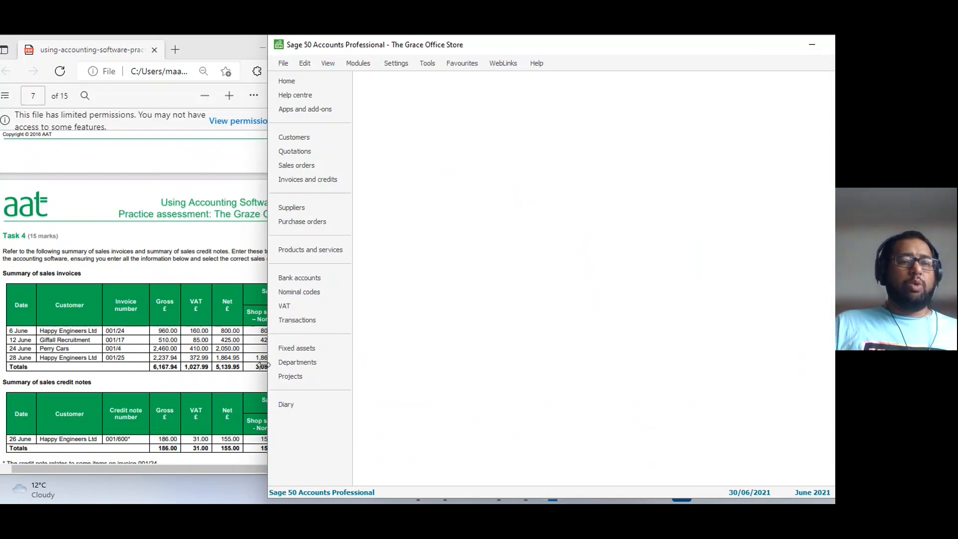
left_click(80, 321)
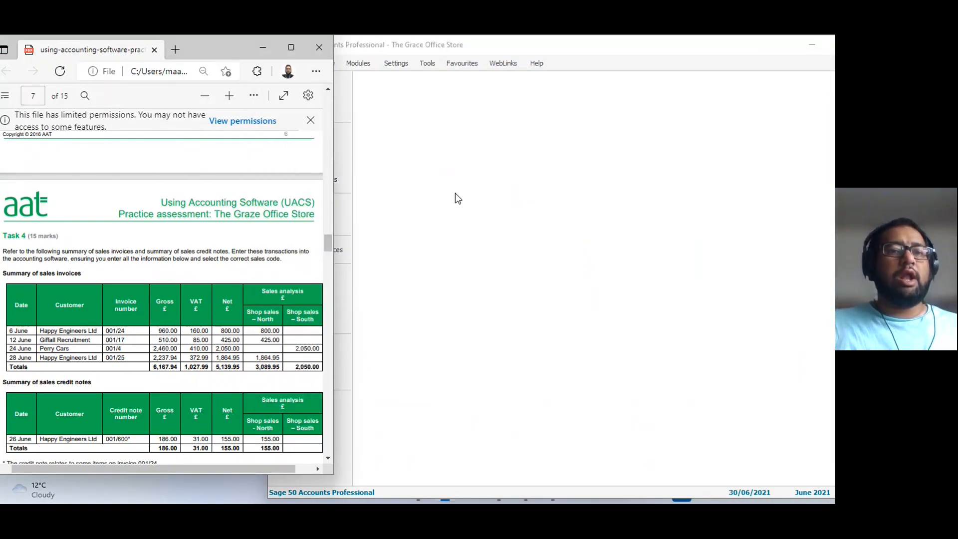
left_click(455, 195)
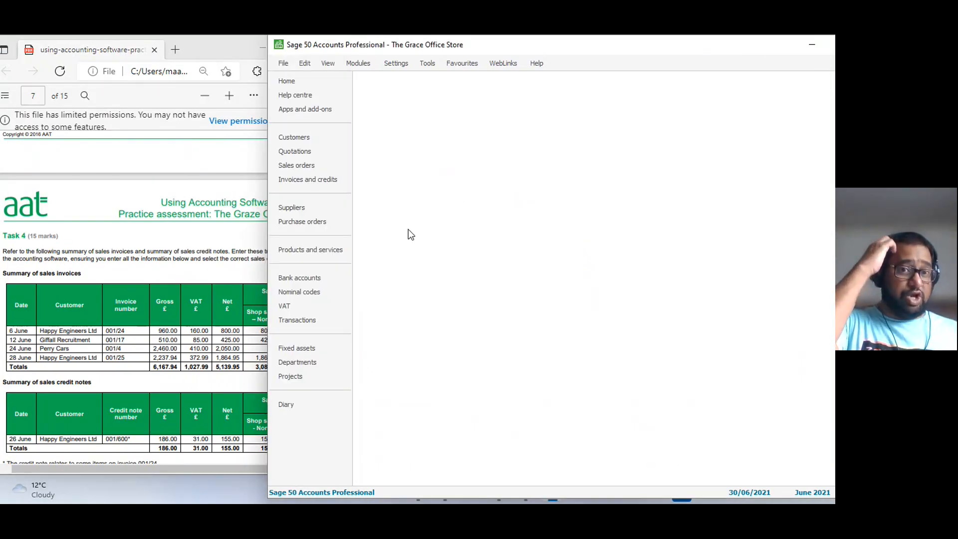
Open a batch customer invoice from the customer records and position its window beside the Task 4 sales invoice summary.
left_click(291, 141)
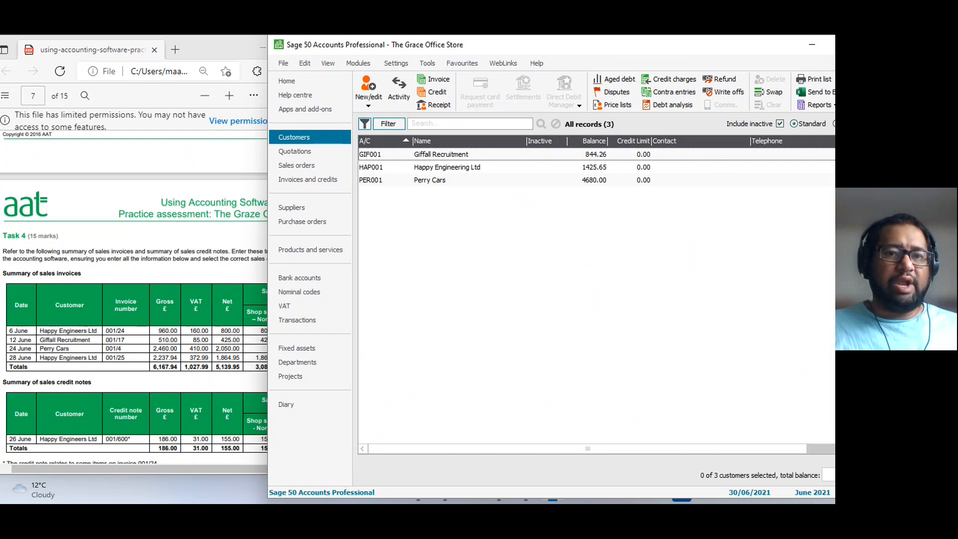
left_click_drag(522, 49, 580, 49)
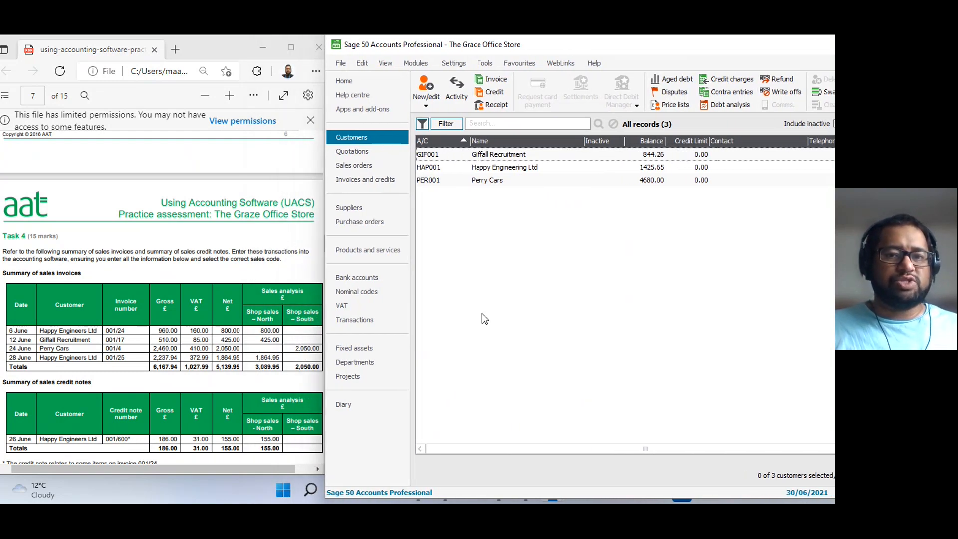
left_click(491, 79)
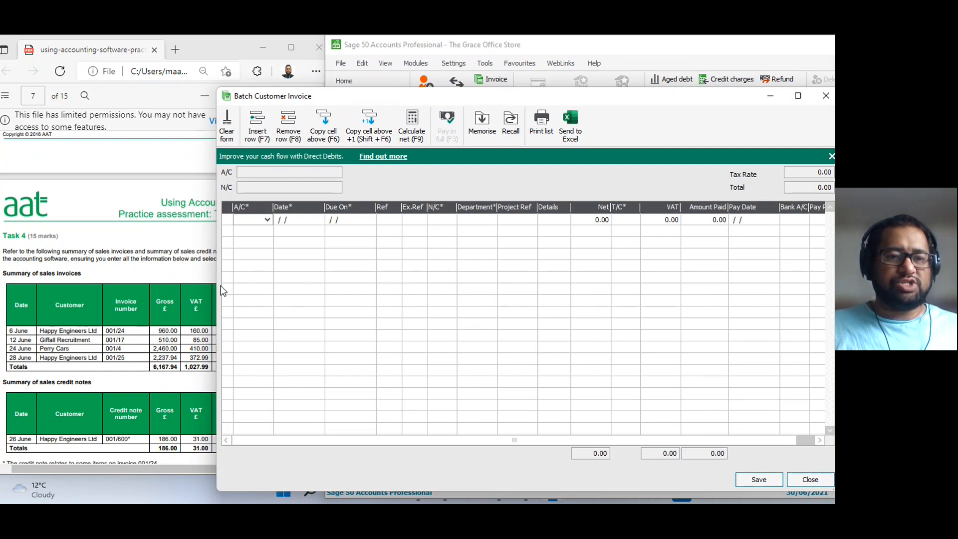
left_click_drag(477, 95, 390, 52)
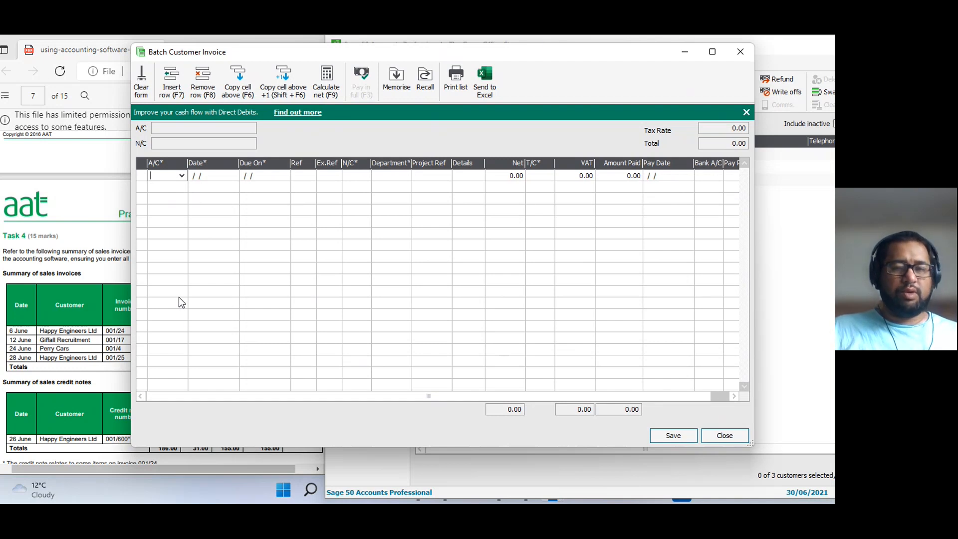
left_click_drag(374, 58, 571, 53)
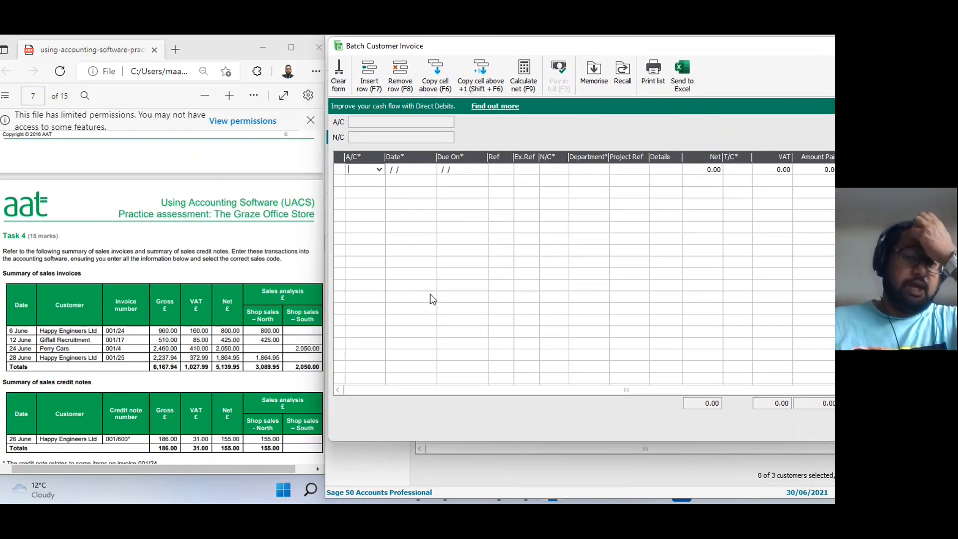
Start the first invoice row for Happy Engineering Ltd with account HAP001, date 06/06/2021 and the default due date.
left_click(380, 169)
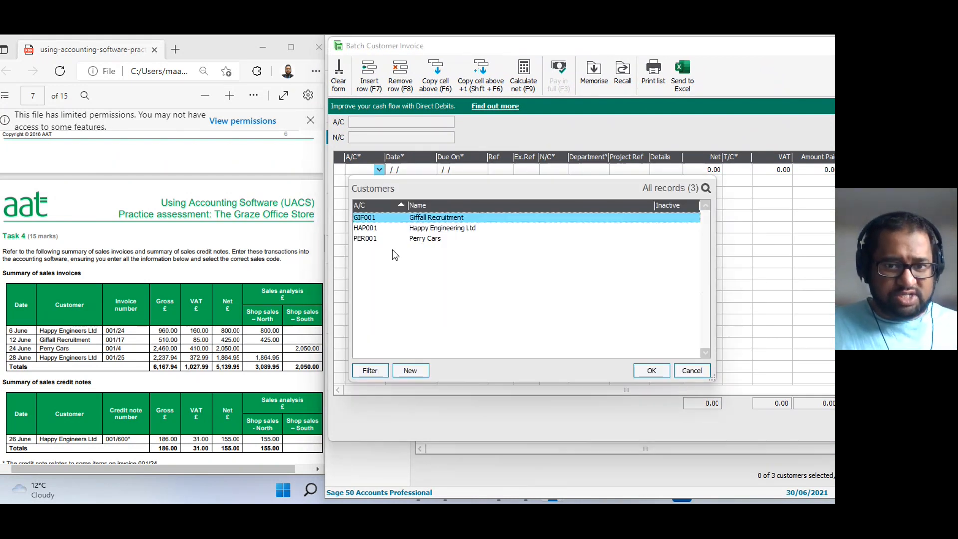
left_click(691, 370)
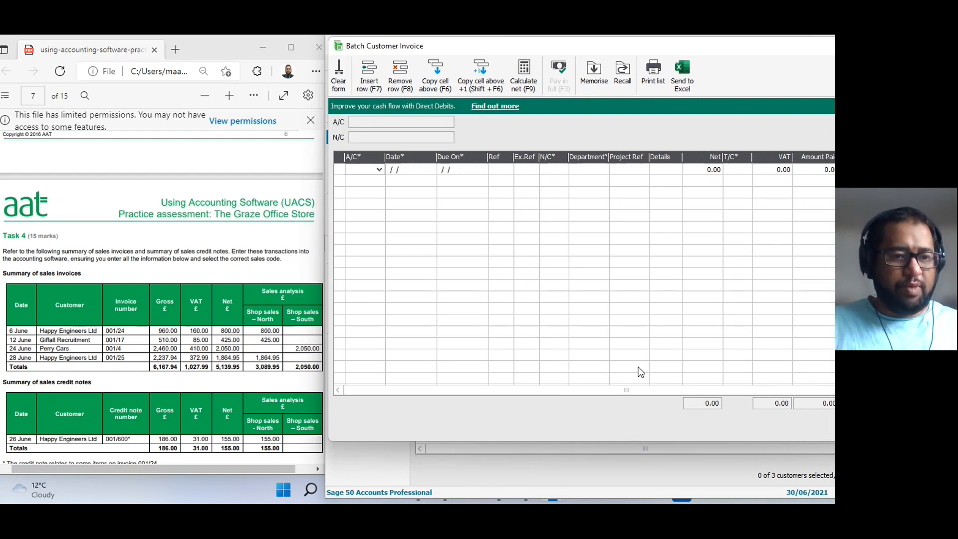
type("HAP0")
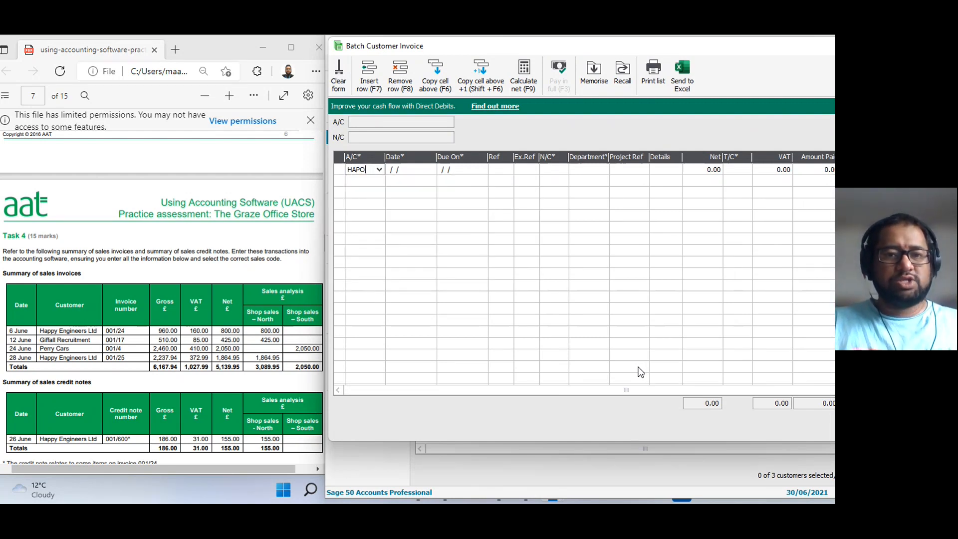
type("01")
key("Tab")
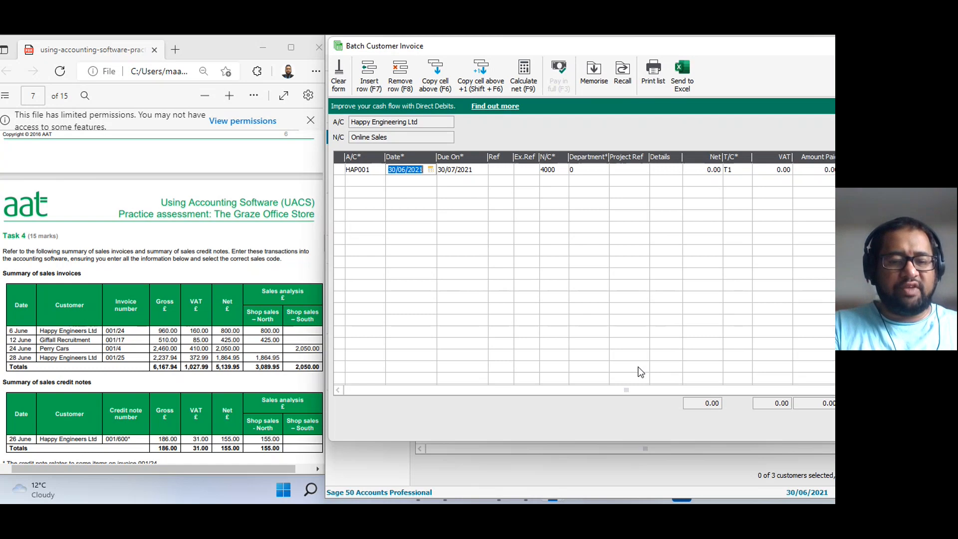
type("6 / /")
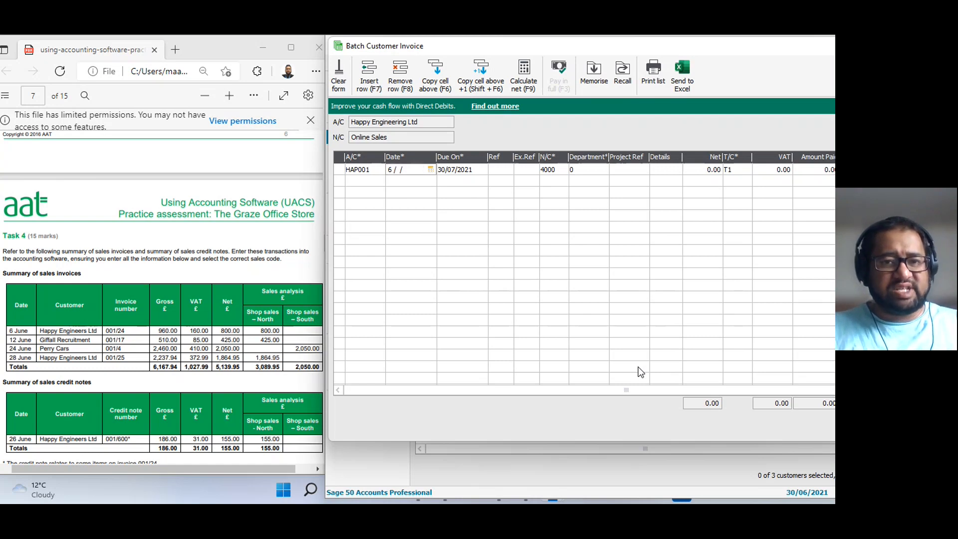
key("Tab")
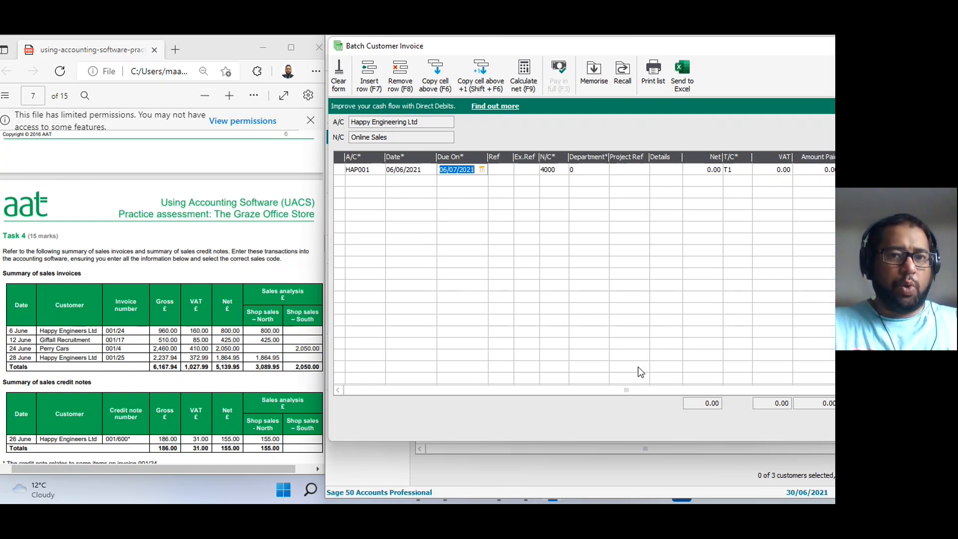
key("Tab")
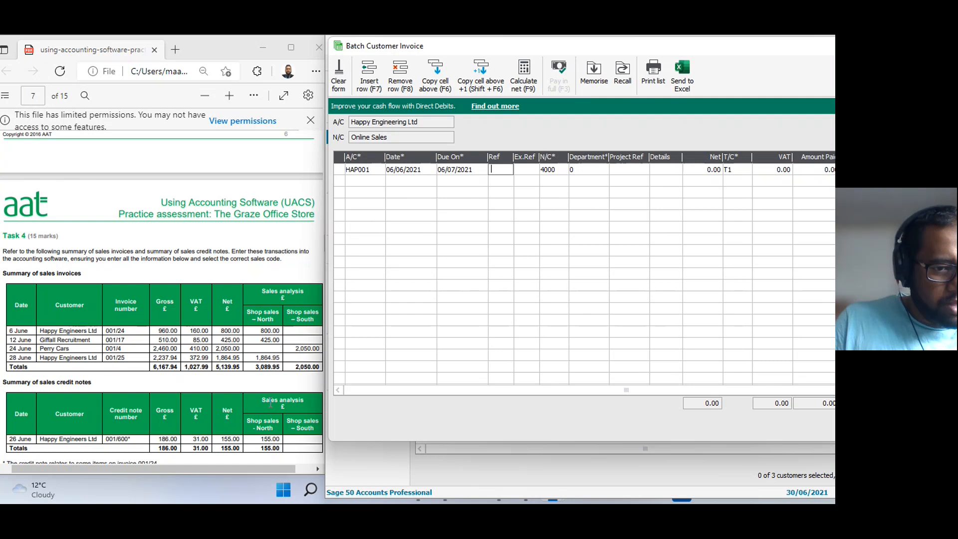
Enter reference 001/24 and nominal code 4001, Sales to shops North, on the Happy Engineering Ltd invoice row.
scroll(269, 404, "down", 10)
scroll(270, 402, "up", 5)
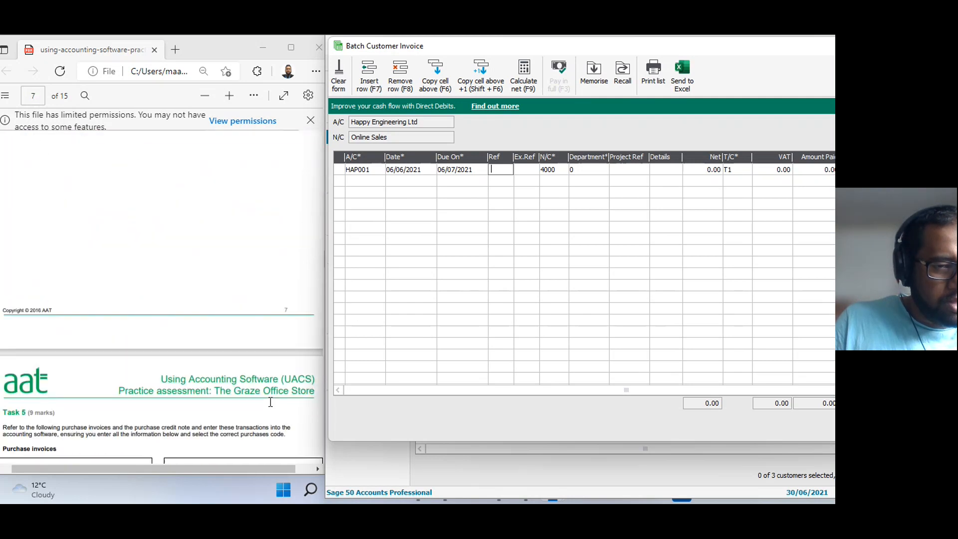
scroll(270, 402, "up", 5)
type("001/24")
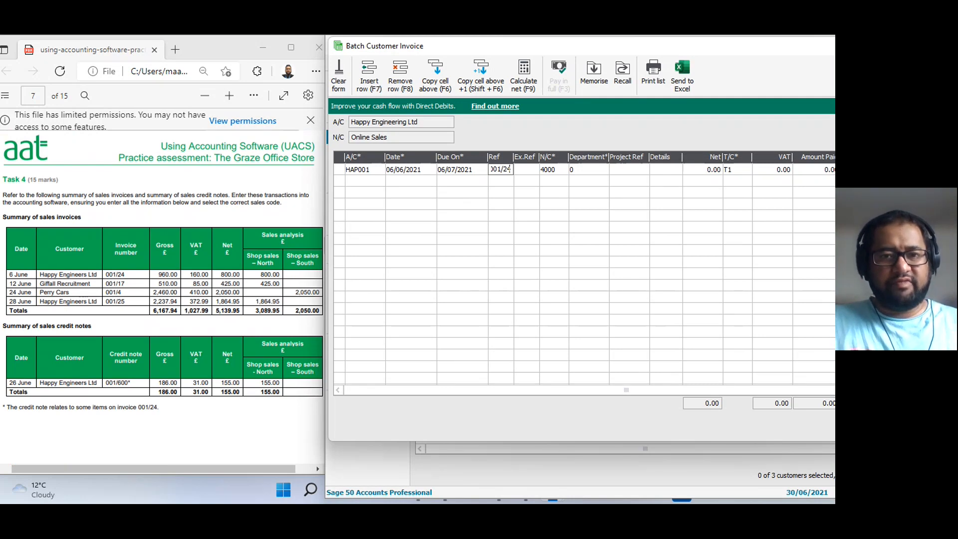
key("Tab")
key("Tab")
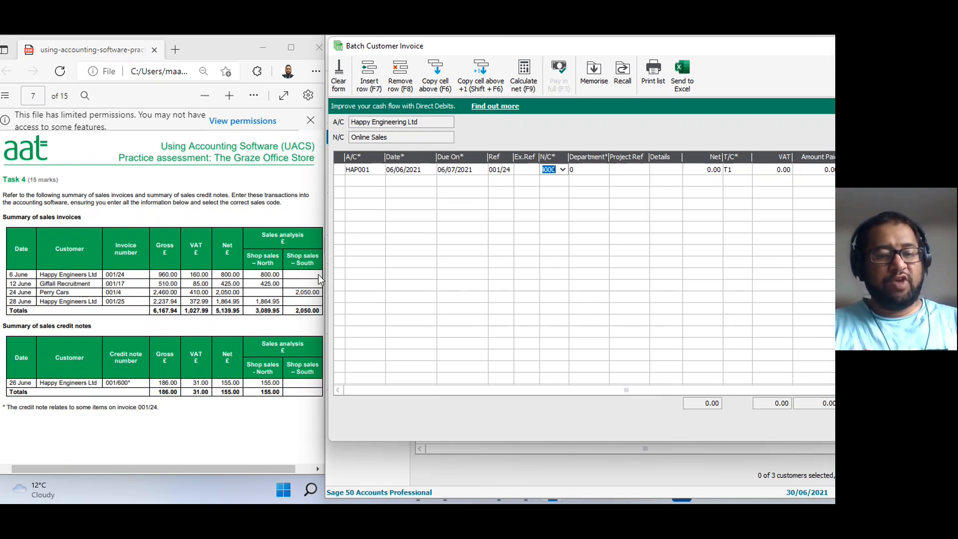
type("400")
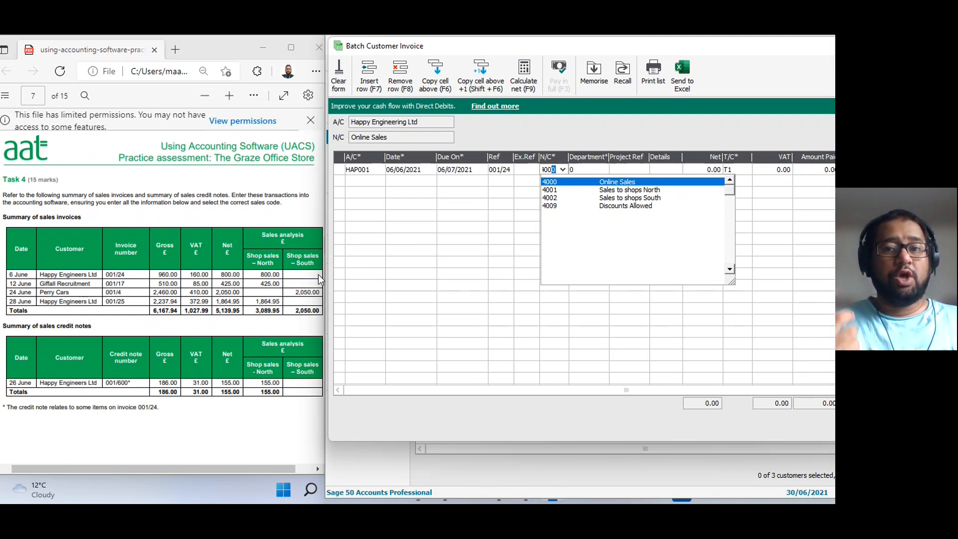
type("1")
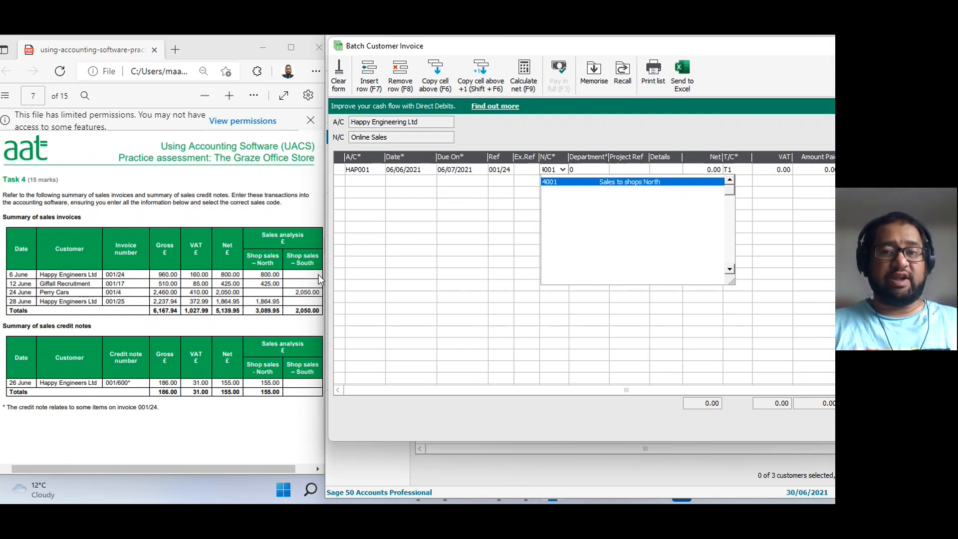
key("Tab")
key("Tab")
key("Tab")
key("Tab")
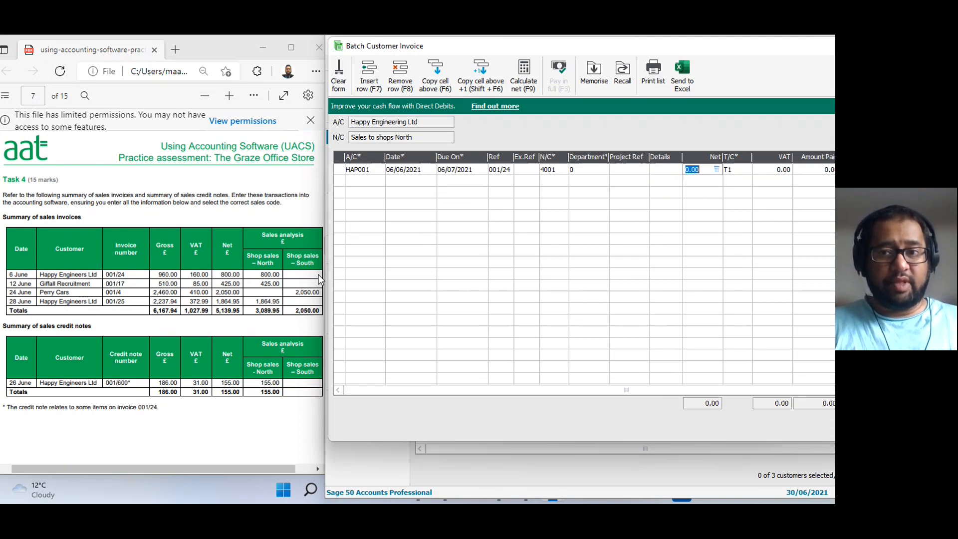
Enter a net amount of 800.00 with tax code T1 to complete the Happy Engineering Ltd invoice row.
key("shift+Tab")
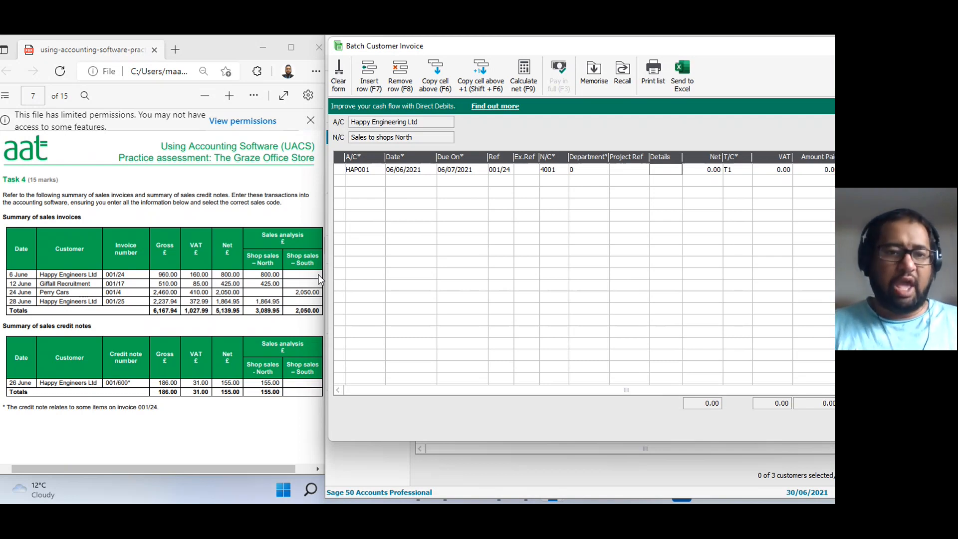
key("Tab")
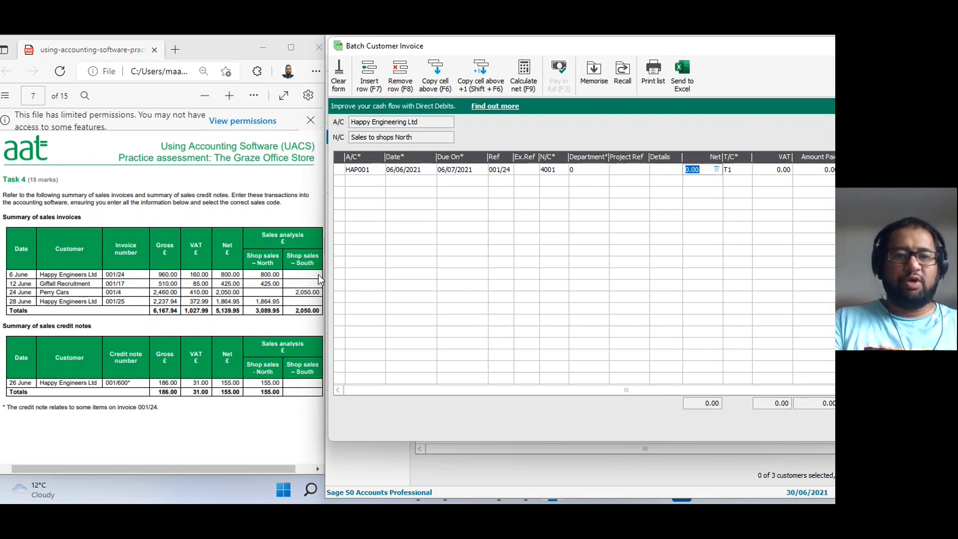
type("800")
key("Tab")
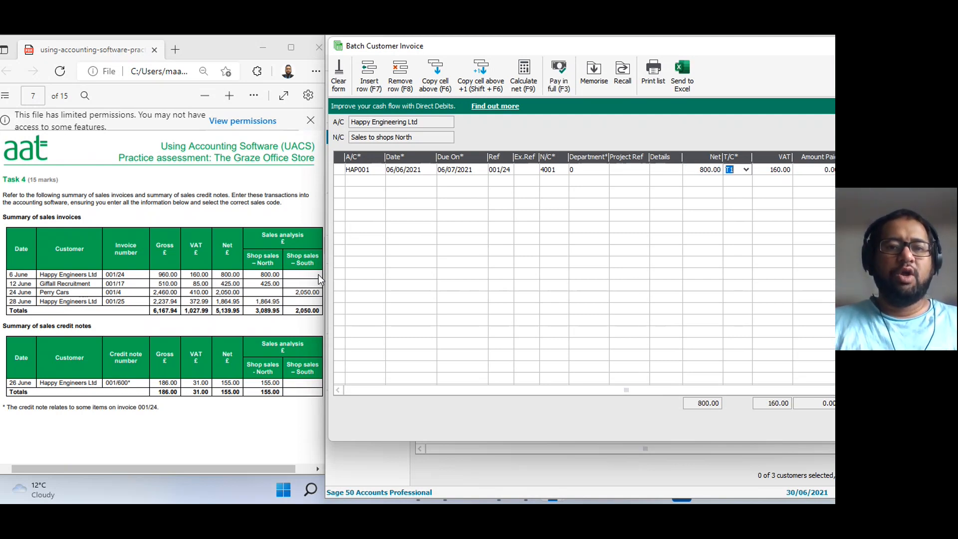
key("Tab")
key("Tab")
key("Tab")
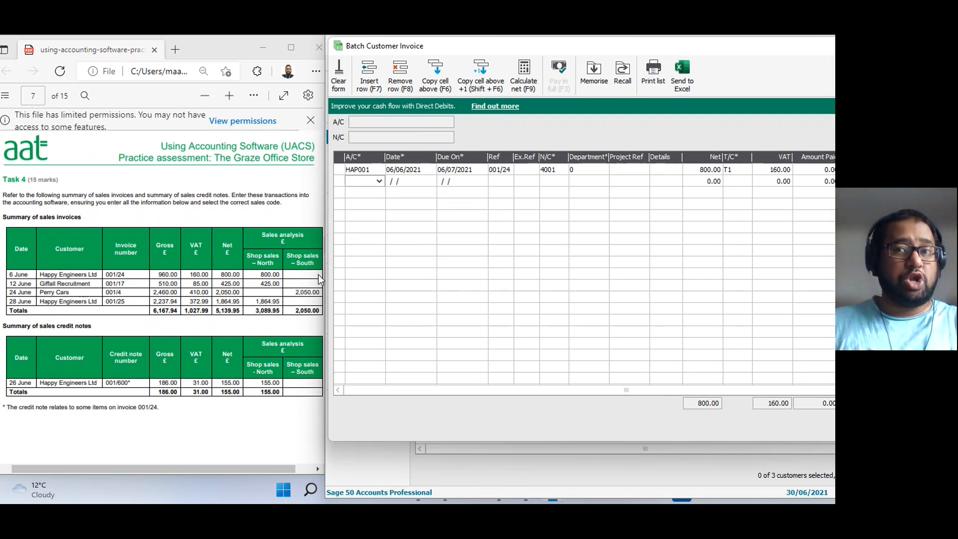
Start the second invoice row for Giffall Recruitment with account GIF001, date 12/06/2021 and the default due date.
type("GIF001")
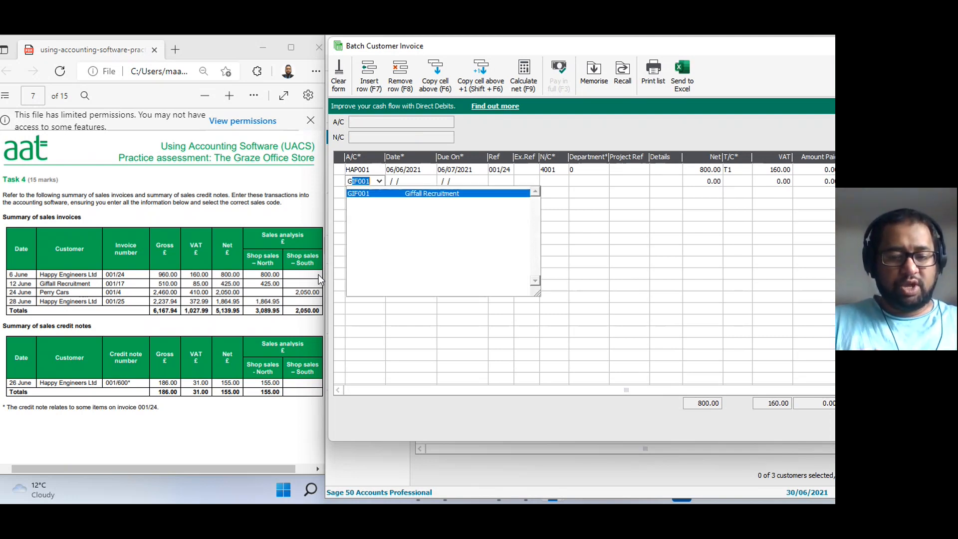
key("Tab")
type("120621")
key("Tab")
key("Tab")
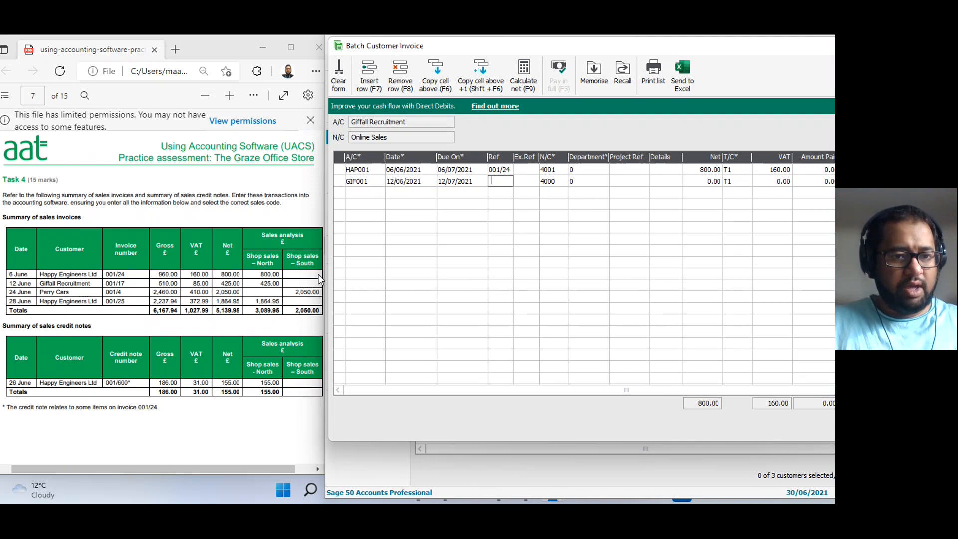
Try filling the Giffall Recruitment reference by copying the cell above plus one.
type("001/17")
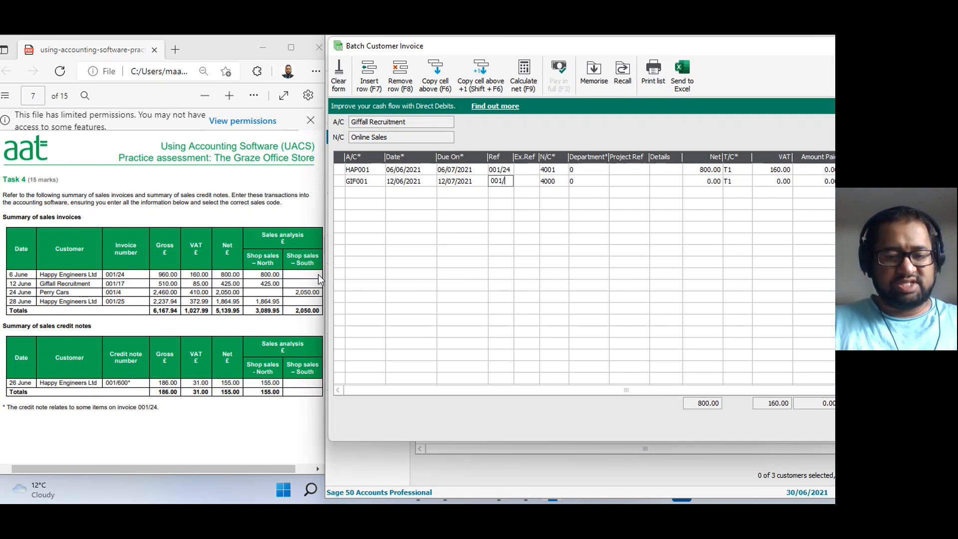
key("BackSpace")
key("BackSpace")
key("BackSpace")
key("BackSpace")
key("BackSpace")
key("BackSpace")
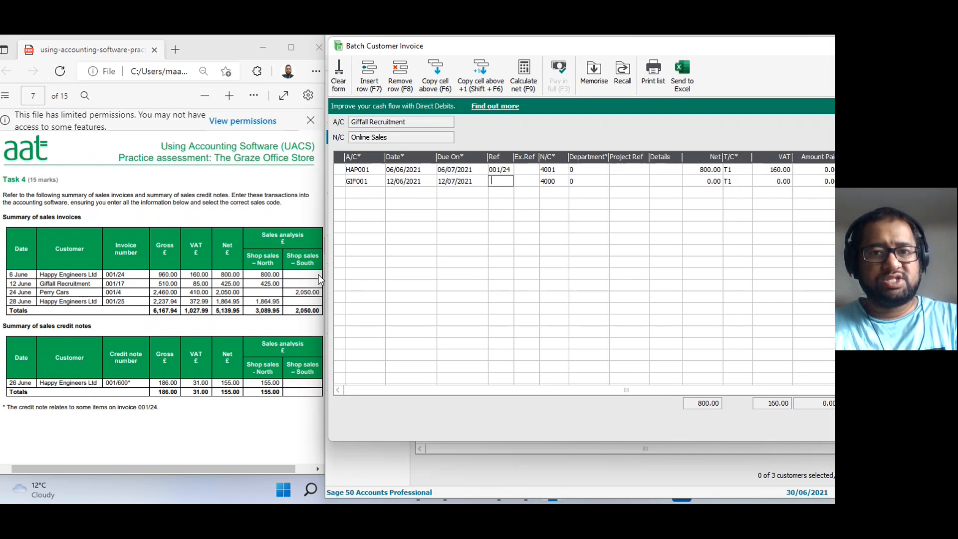
key("shift+F6")
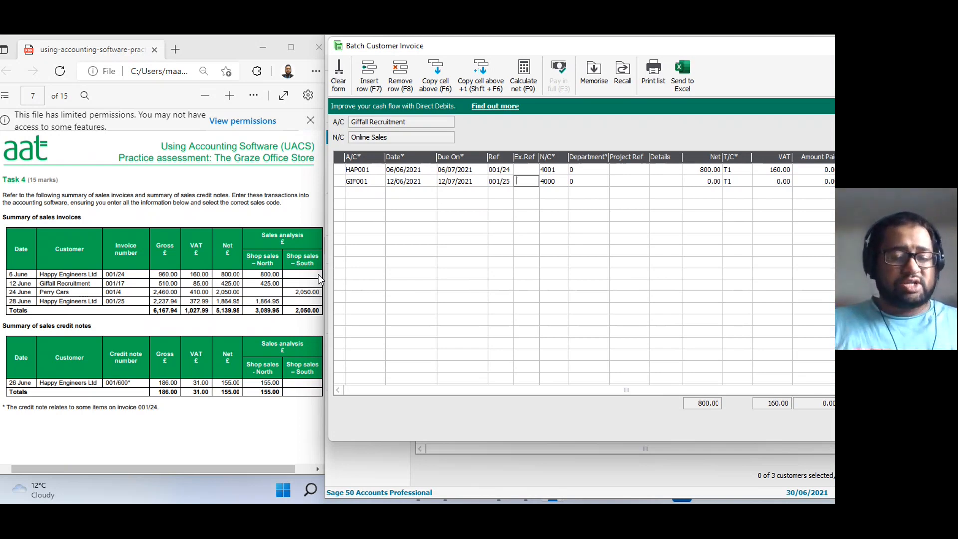
Set the Giffall Recruitment row's reference to 001/17 and its nominal code to 4001, Sales to shops North.
key("shift+Tab")
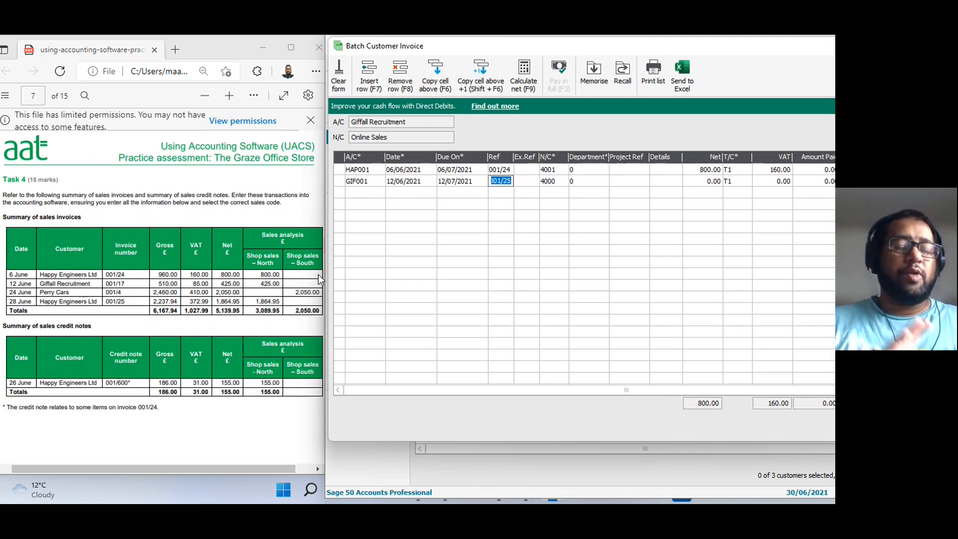
type("0")
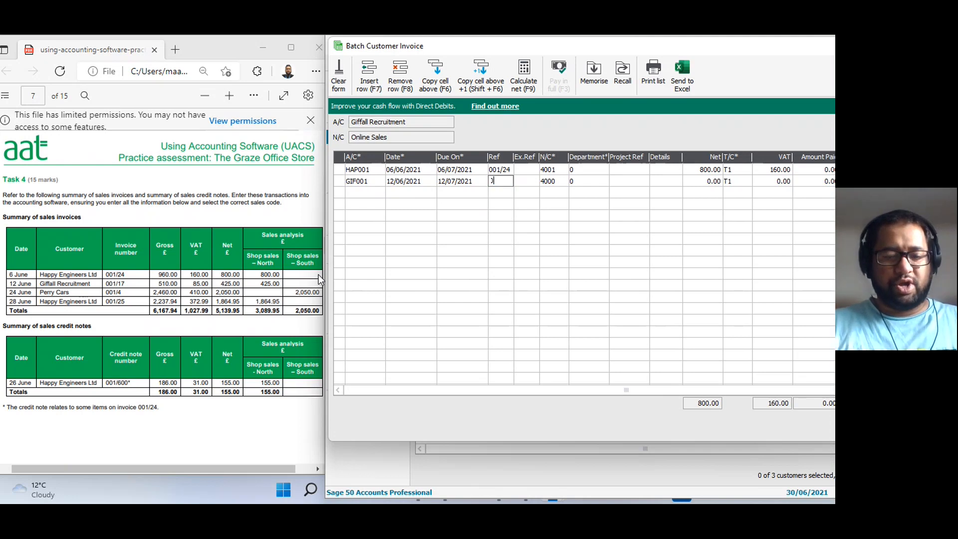
type("01/17")
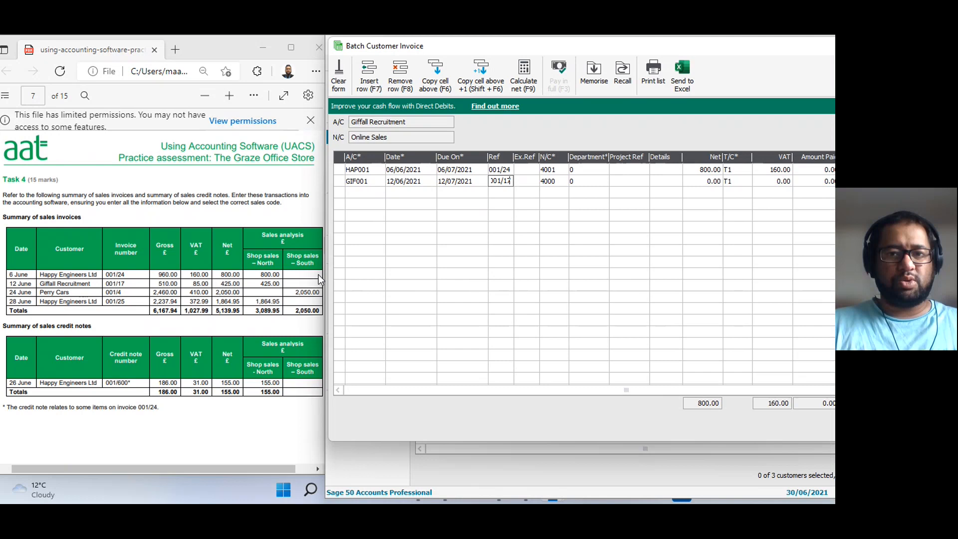
key("Tab")
key("Tab")
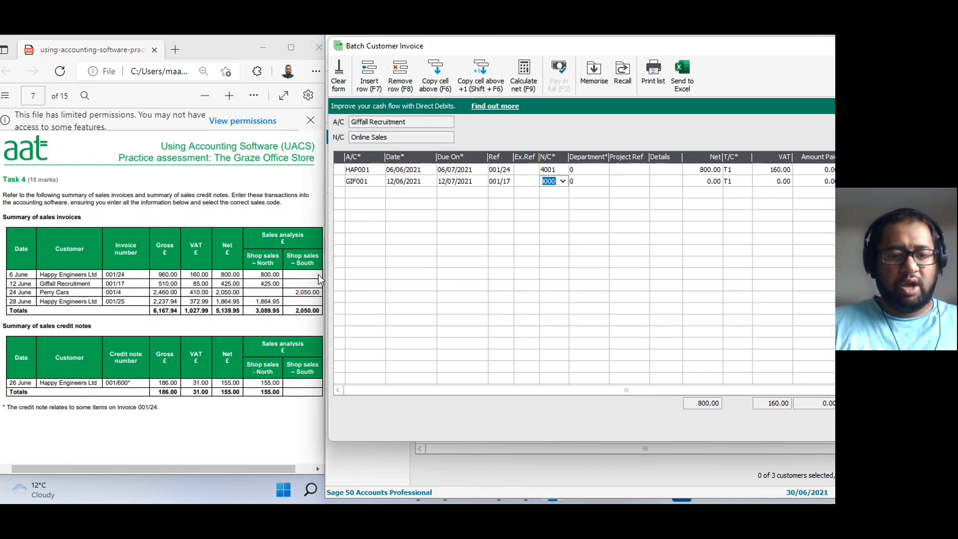
type("4001")
key("Tab")
key("Tab")
key("Tab")
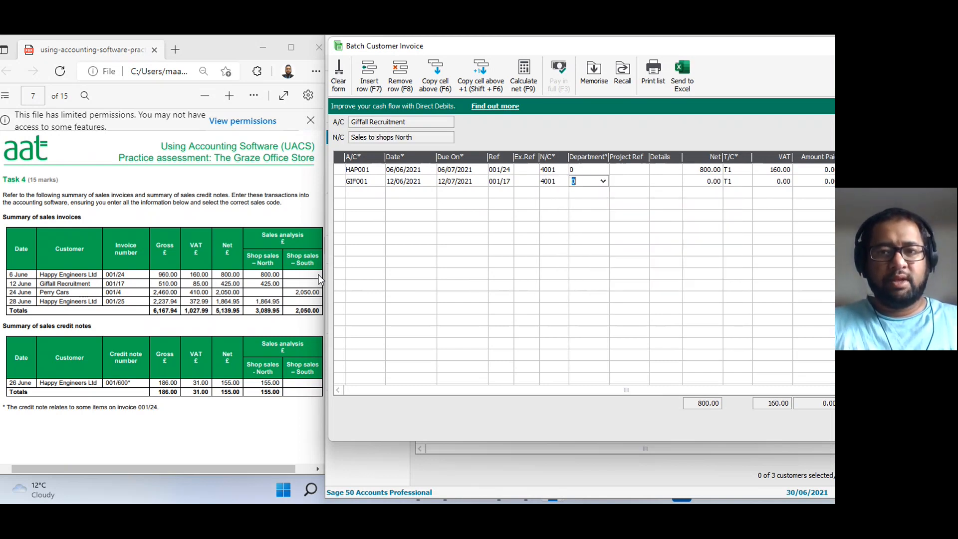
Enter a net amount of 425.00 with tax code T1 to complete the Giffall Recruitment invoice row.
key("Tab")
type("425")
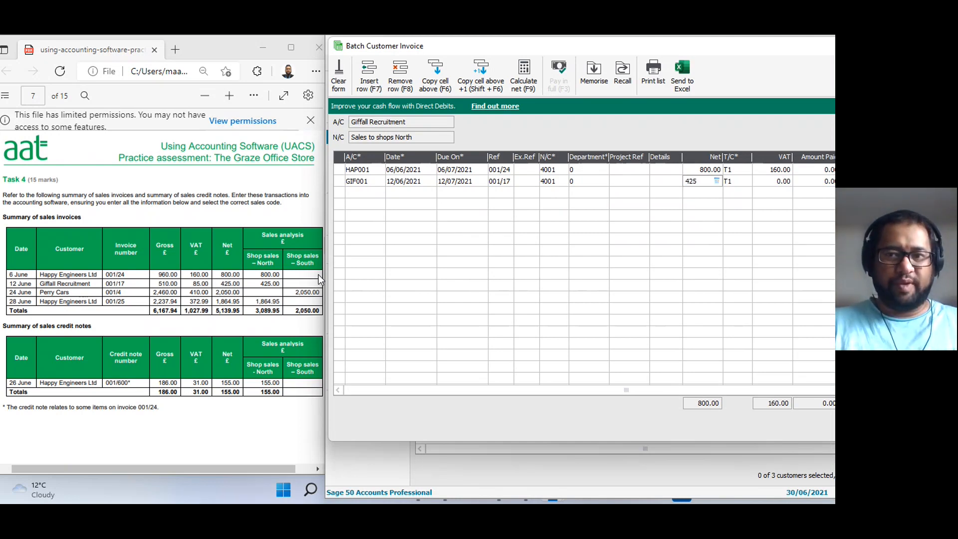
key("Tab")
key("Tab")
key("Tab")
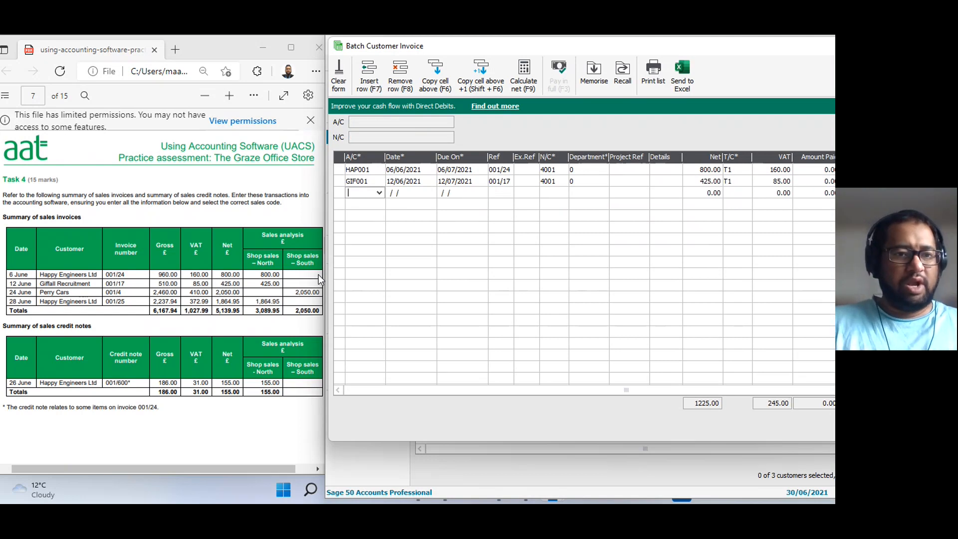
Start the third invoice row for Perry Cars with account PER001, date 24/06/2021 and the default due date.
type("PERRY")
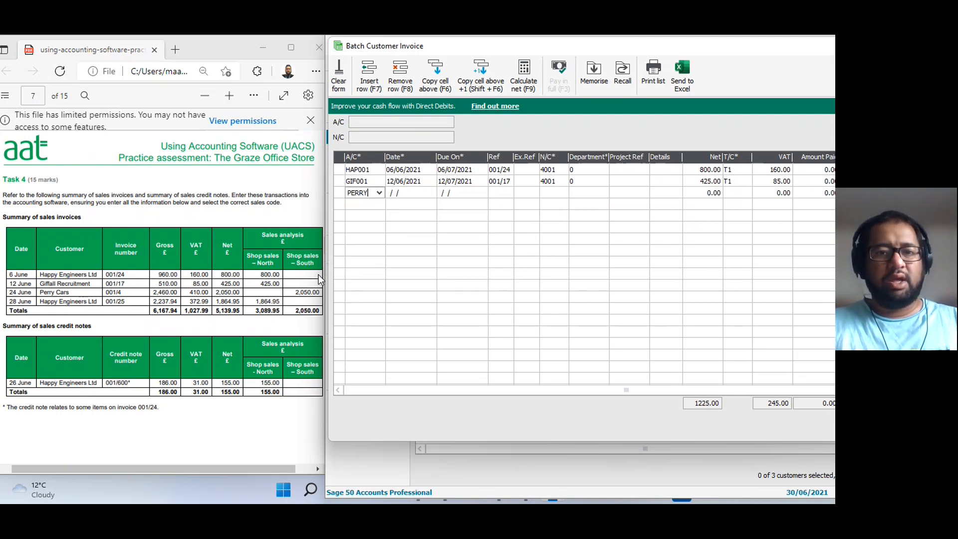
key("Tab")
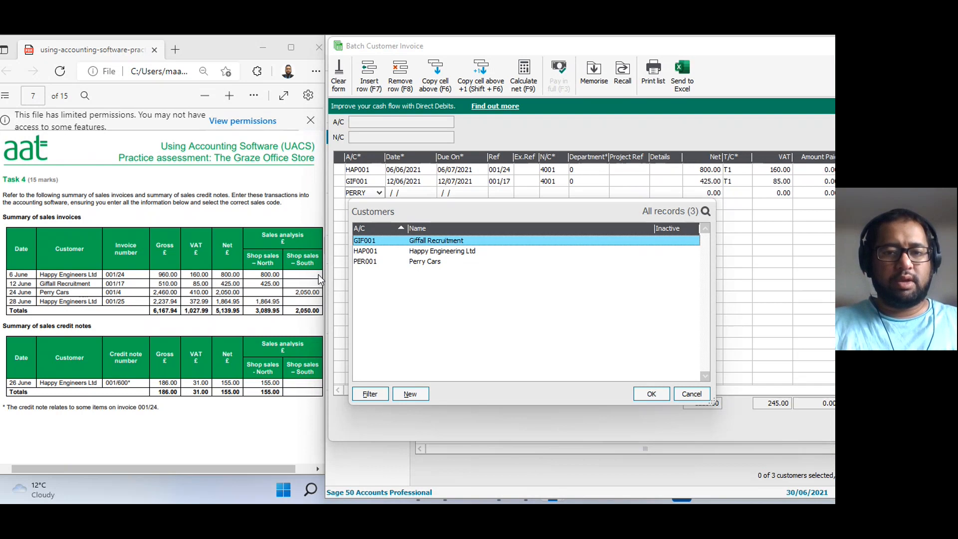
key("Down")
key("Down")
key("Return")
key("Tab")
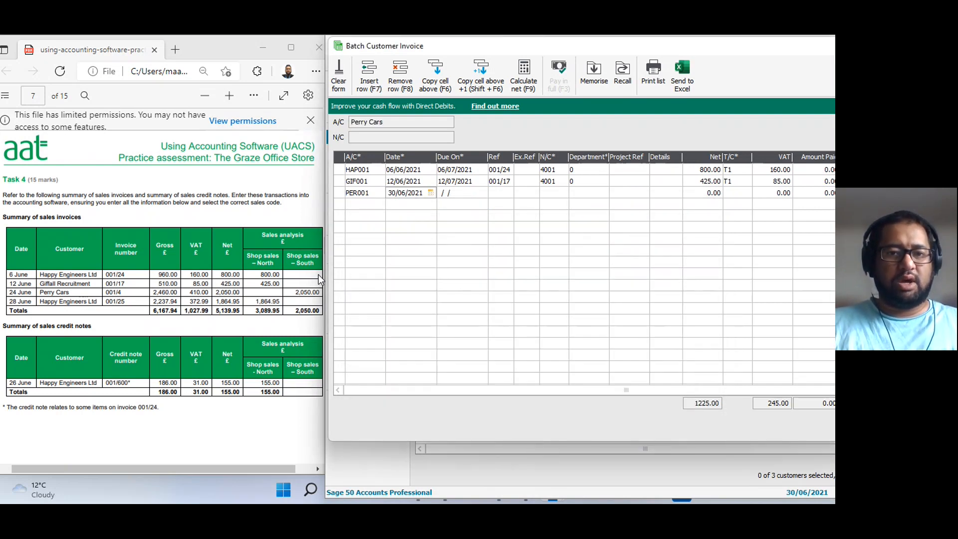
type("24/06/2021")
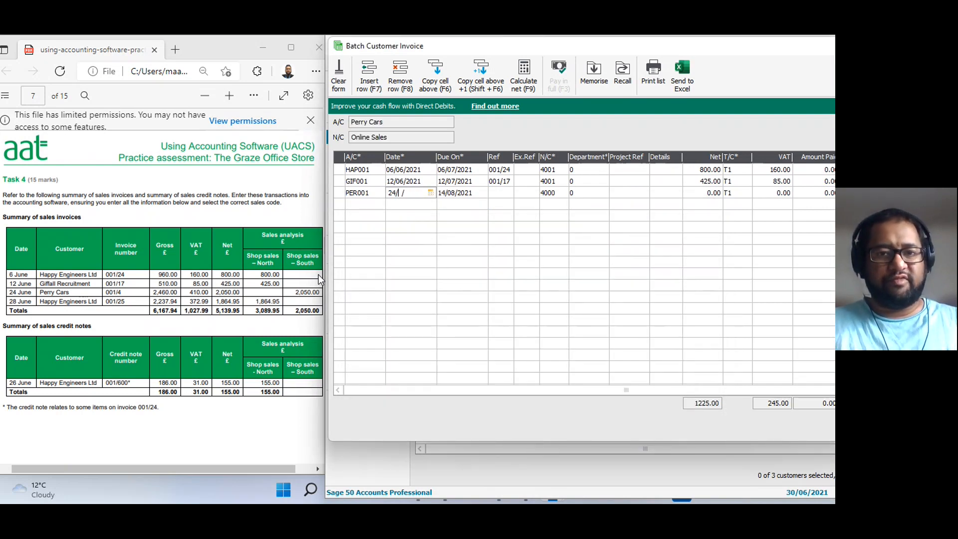
key("Tab")
Enter reference 001/4 and nominal code 4002, Sales to shops South, on the Perry Cars invoice row.
type("001/4")
key("Tab")
key("Tab")
key("F4")
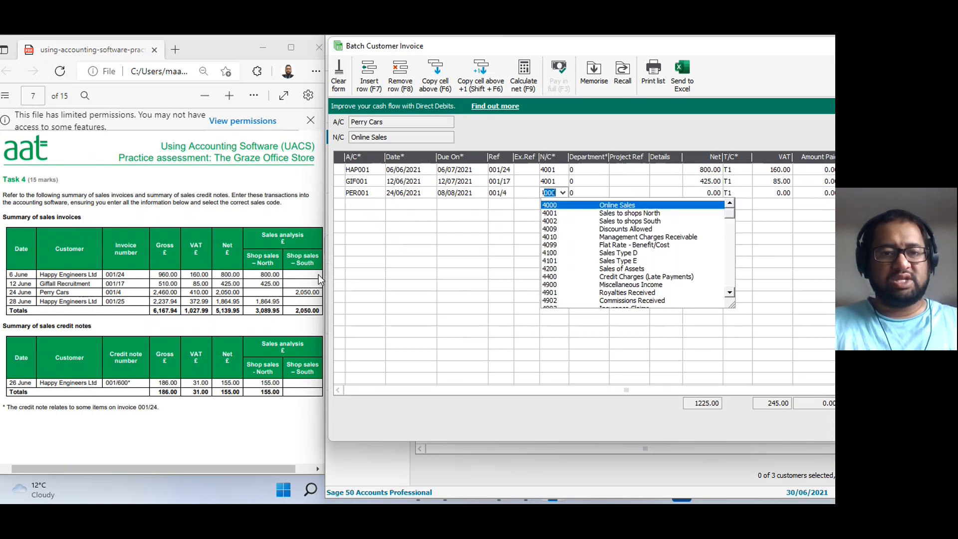
type("400")
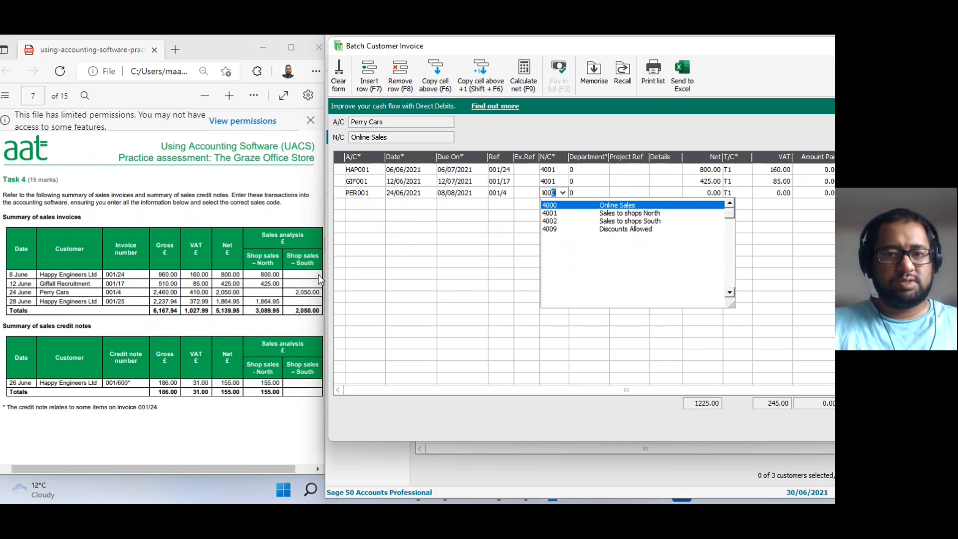
type("2")
key("Tab")
key("Tab")
key("Tab")
key("Tab")
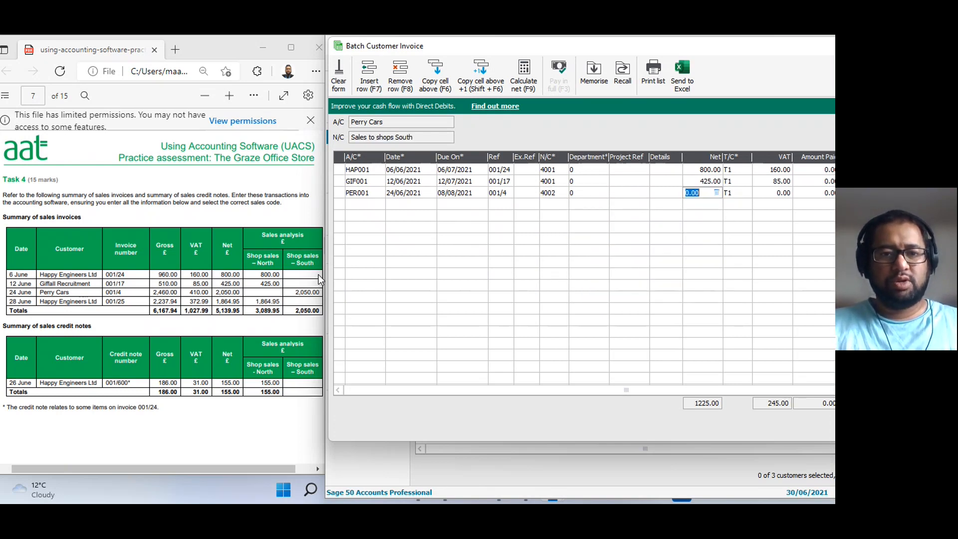
Enter a net amount of 2050.00 with tax code T1 to complete the Perry Cars invoice row.
type("2050")
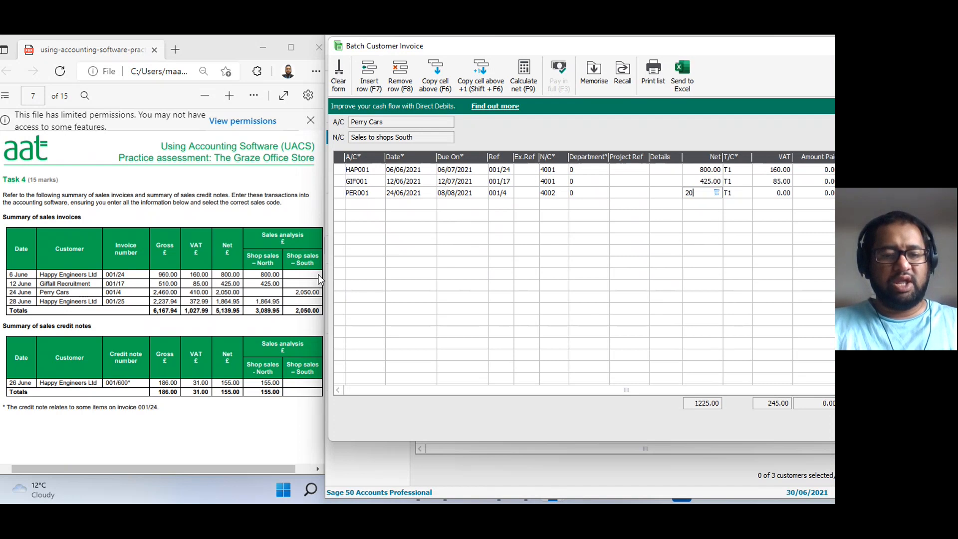
key("Tab")
key("Tab")
key("Tab")
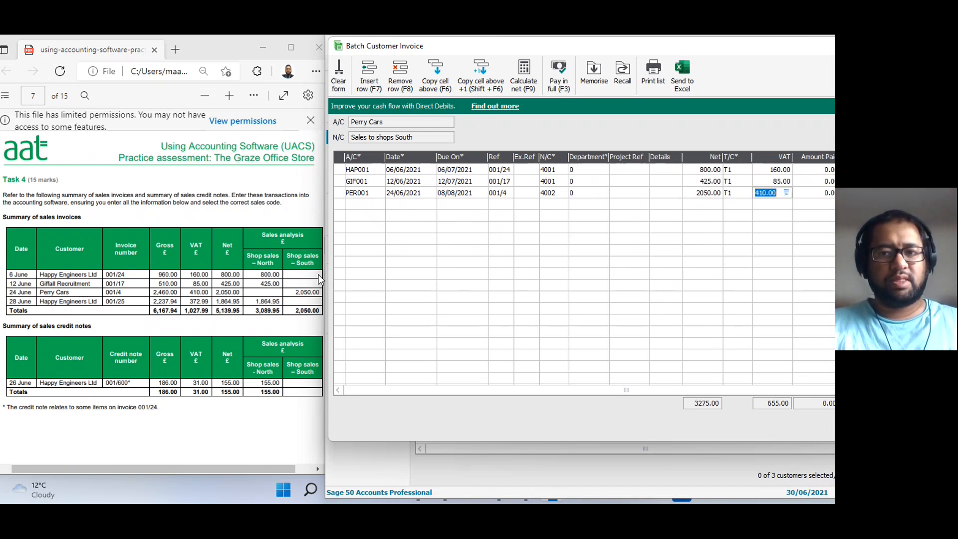
key("Tab")
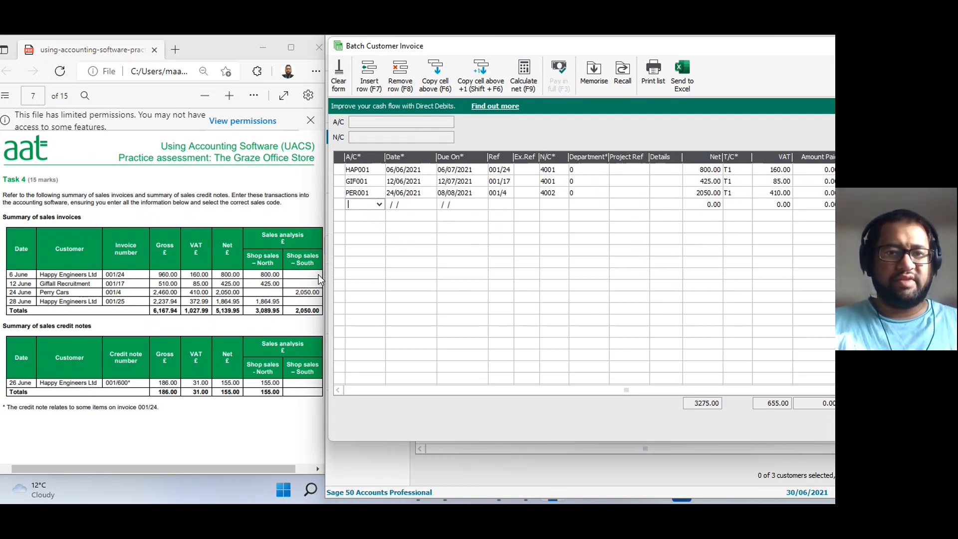
Start the fourth invoice row for Happy Engineering Ltd with account HAP001, date 28/06/2021 and the default due date.
type("hap")
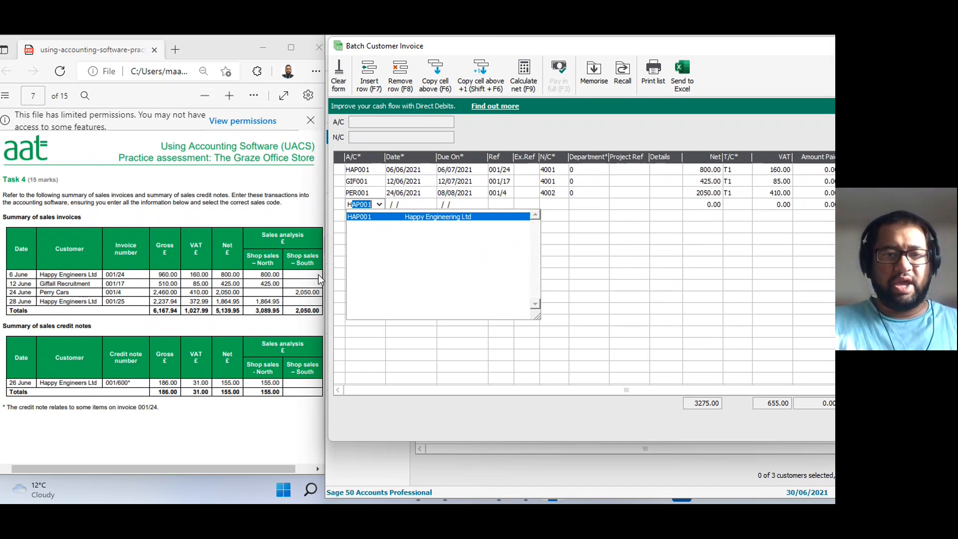
key("Tab")
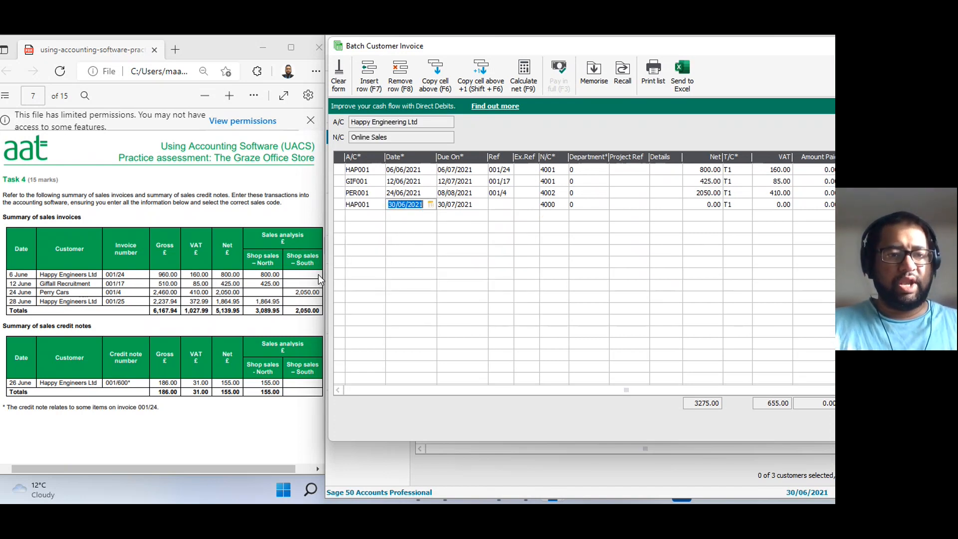
type("280621")
key("Tab")
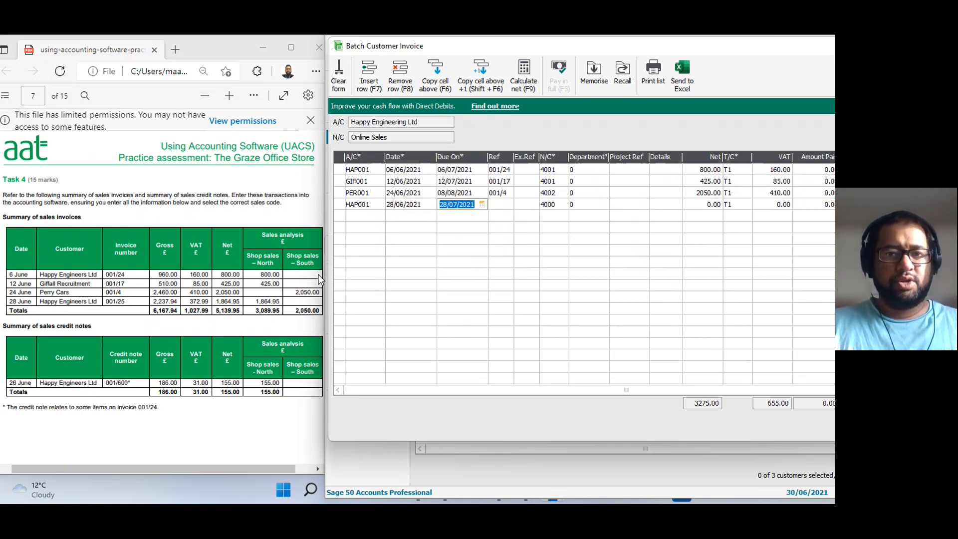
key("Tab")
Enter reference 001/25 and nominal code 4001, Sales to shops North, on the second Happy Engineering Ltd row.
type("0")
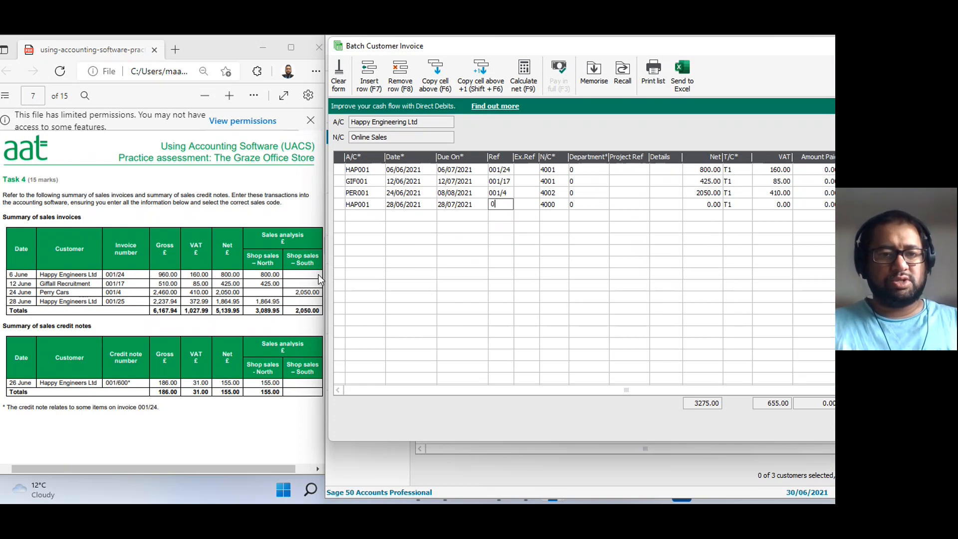
type("01/25")
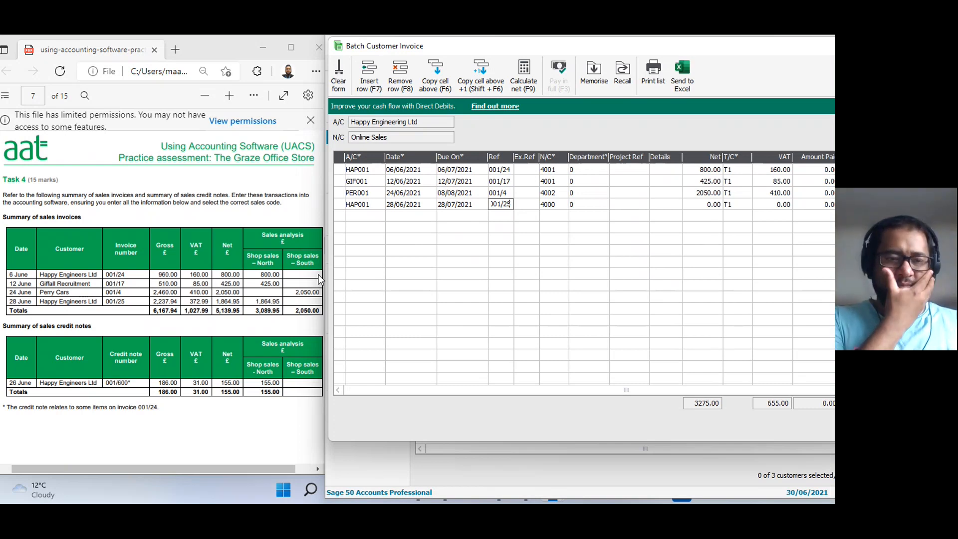
key("Tab")
key("Tab")
type("4001")
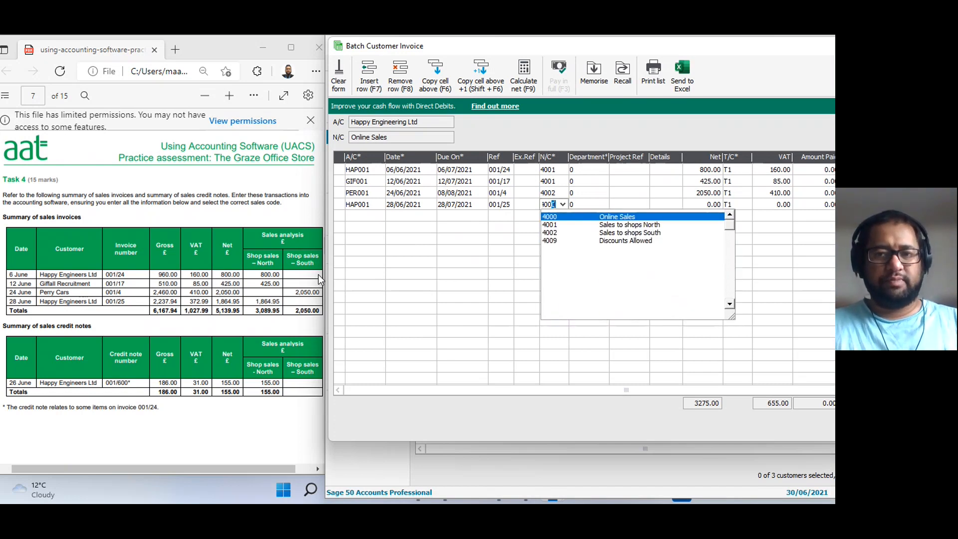
key("Tab")
key("Tab")
key("Tab")
key("Tab")
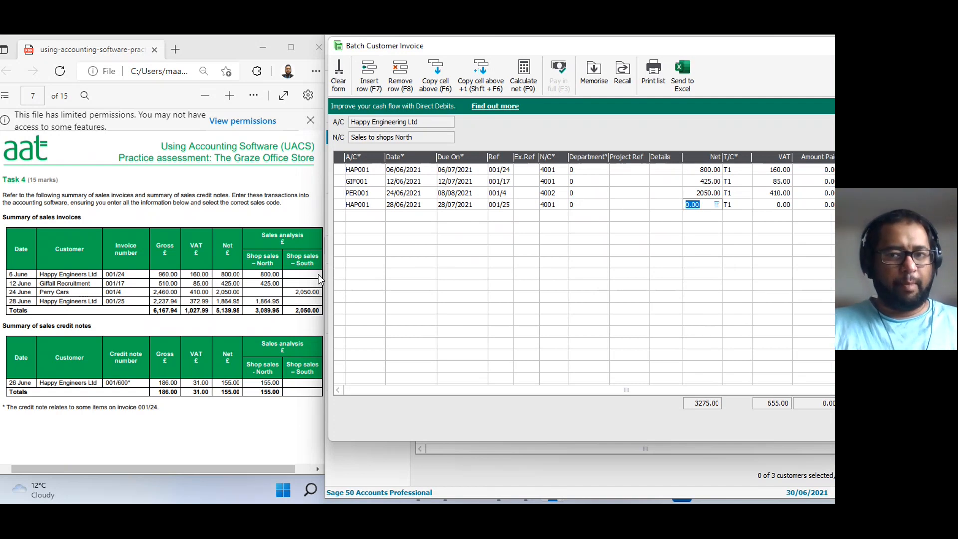
Enter a net amount of 1864.95 with tax code T1 on the second Happy Engineering Ltd invoice row.
type("18")
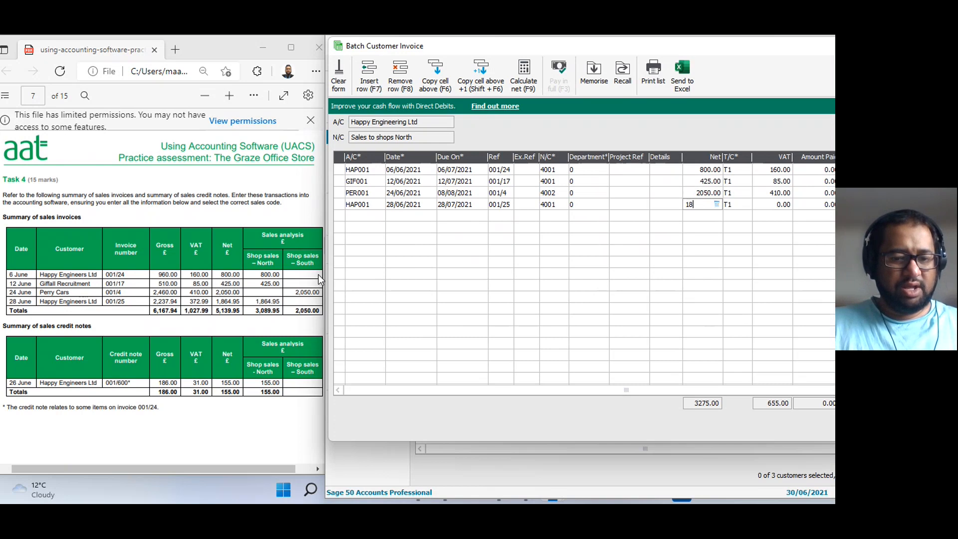
type("64.95")
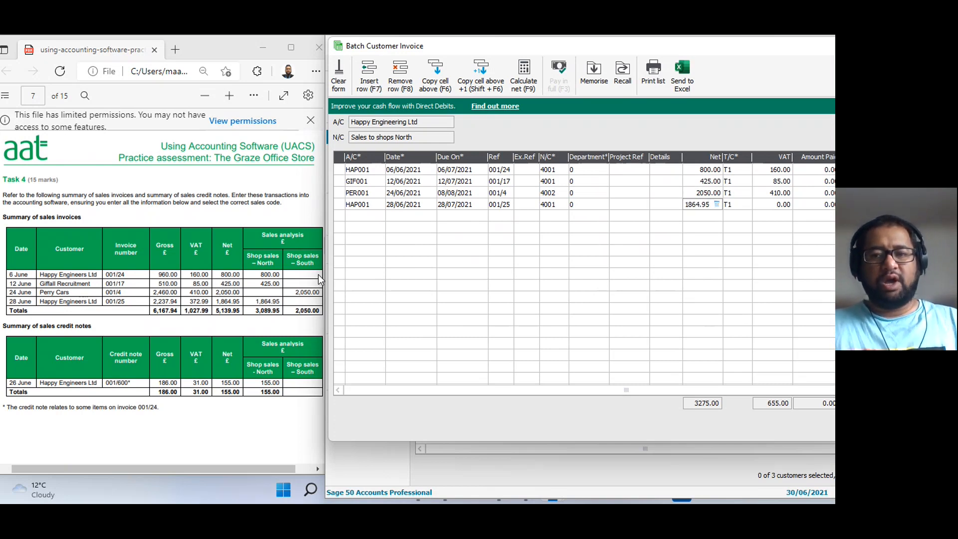
key("Tab")
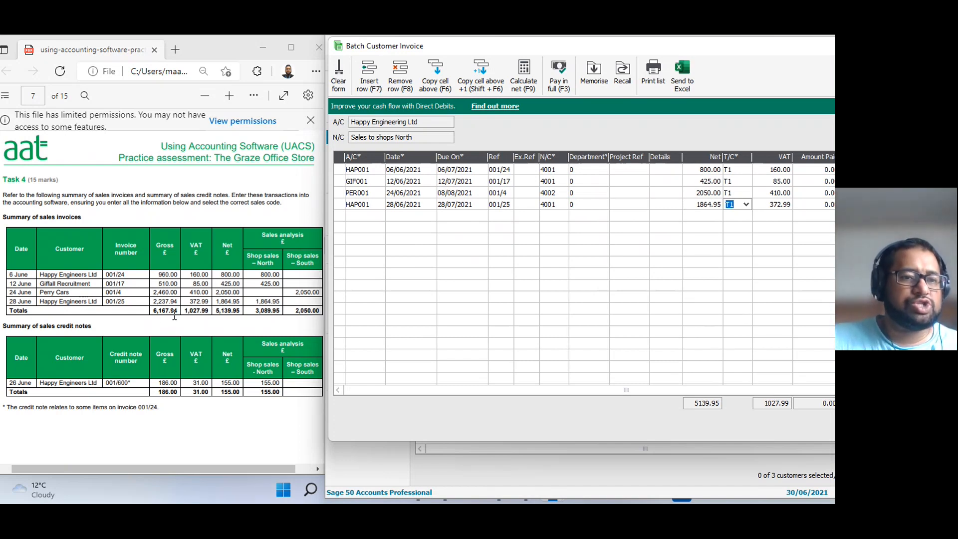
Check the batch total against the gross total in the sales invoice summary and save the customer invoice batch.
left_click_drag(628, 49, 497, 48)
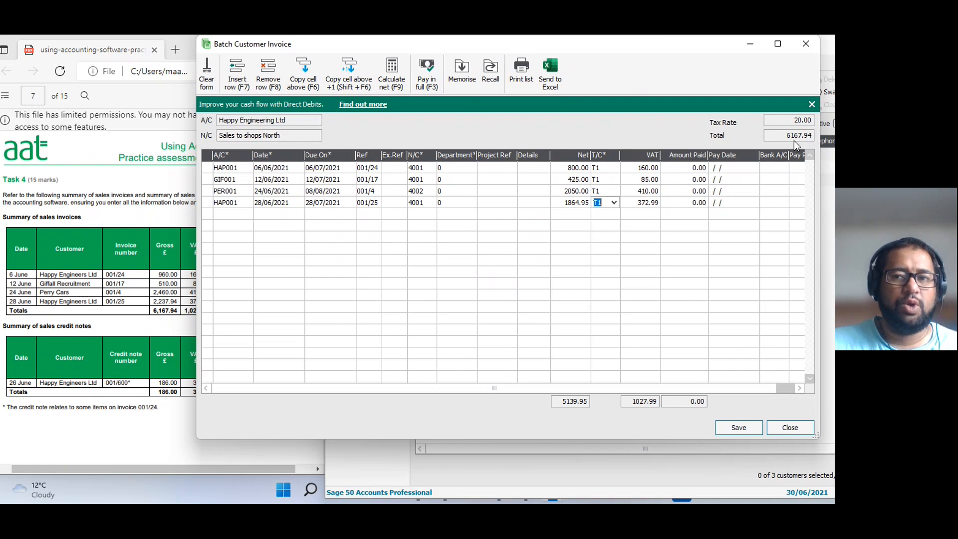
left_click_drag(579, 47, 708, 52)
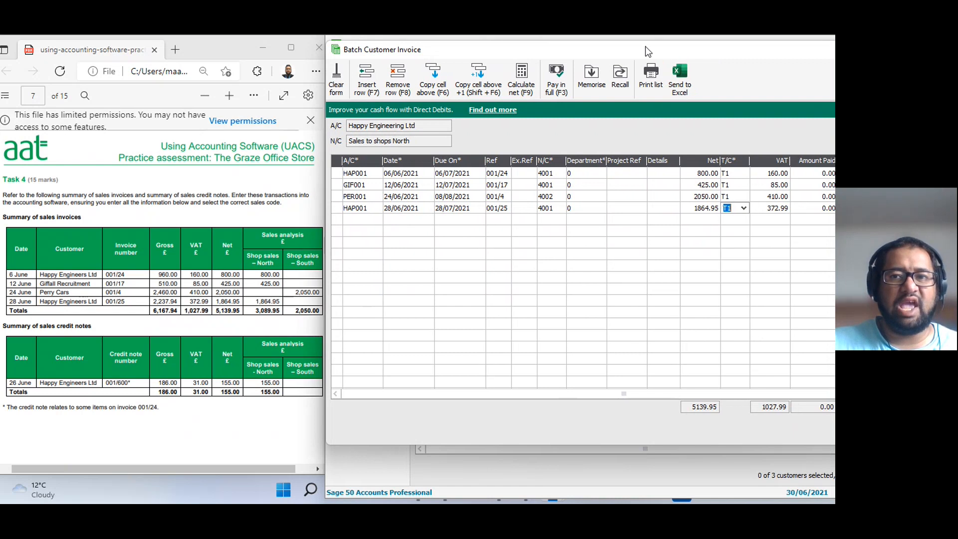
left_click_drag(645, 47, 568, 47)
left_click(791, 434)
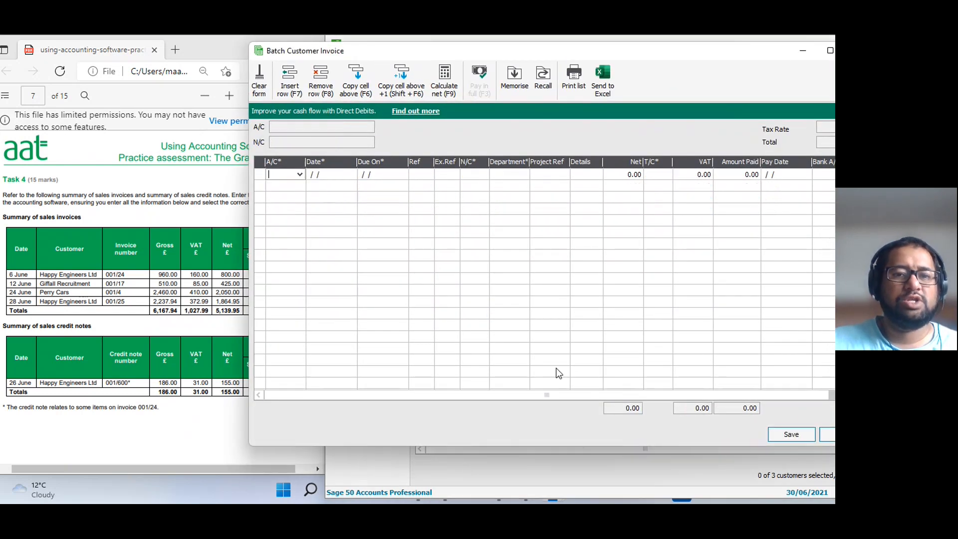
left_click(826, 434)
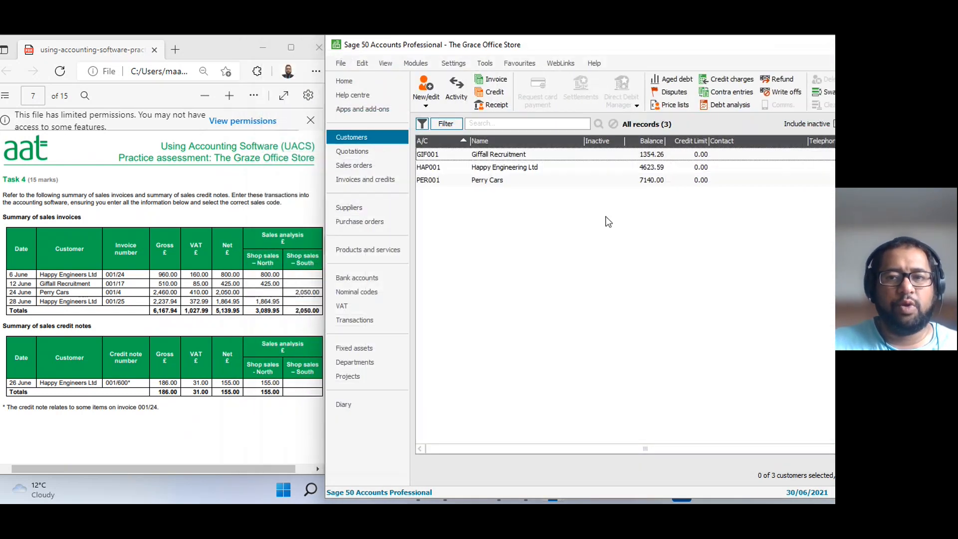
left_click(520, 169)
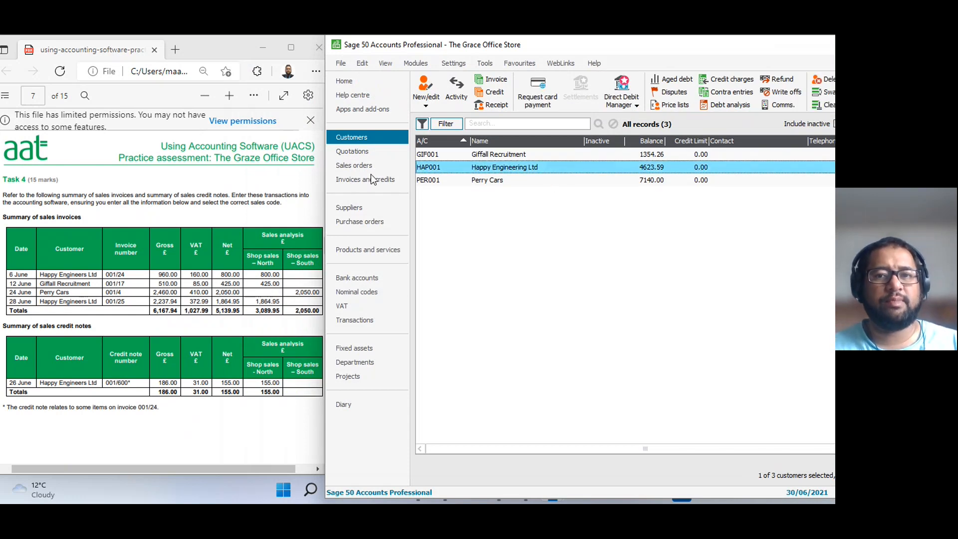
double_click(520, 169)
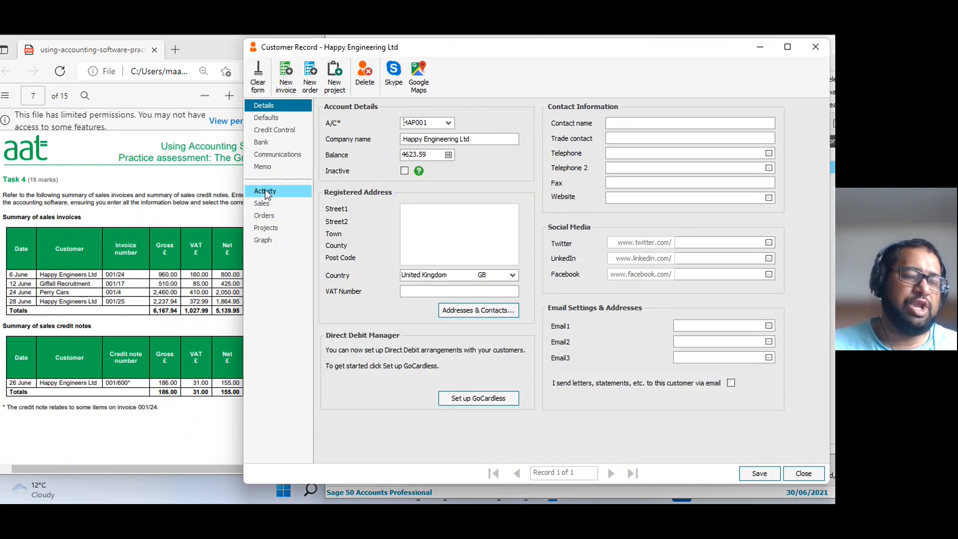
left_click(265, 191)
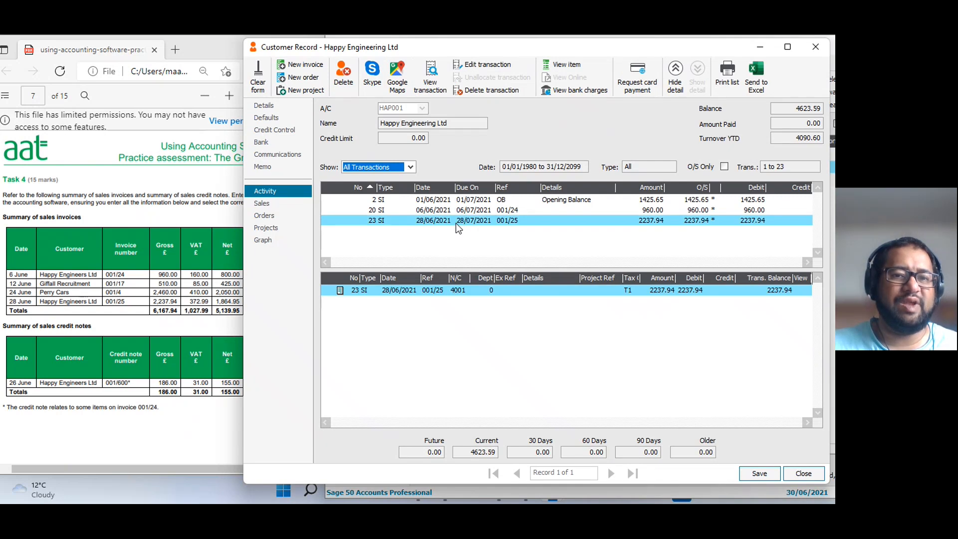
left_click(555, 212)
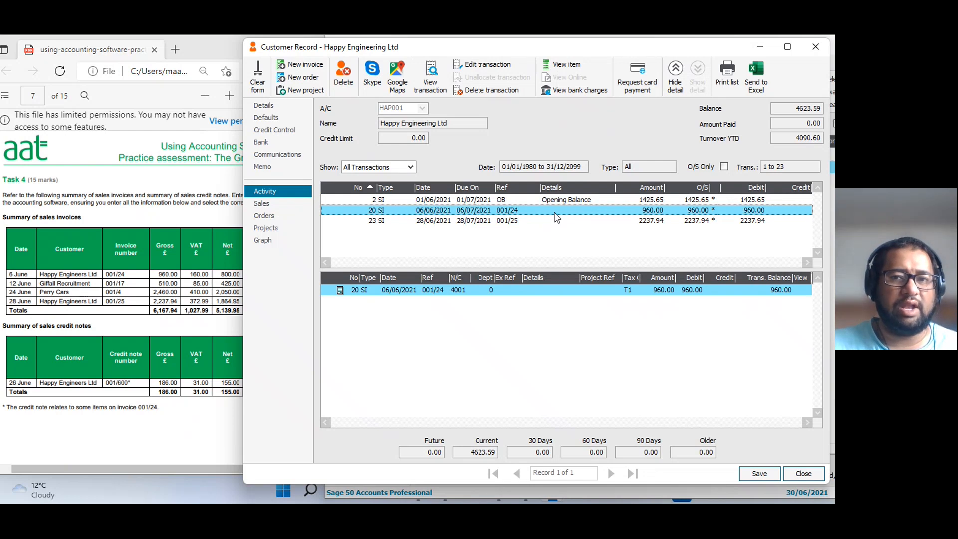
left_click(560, 223)
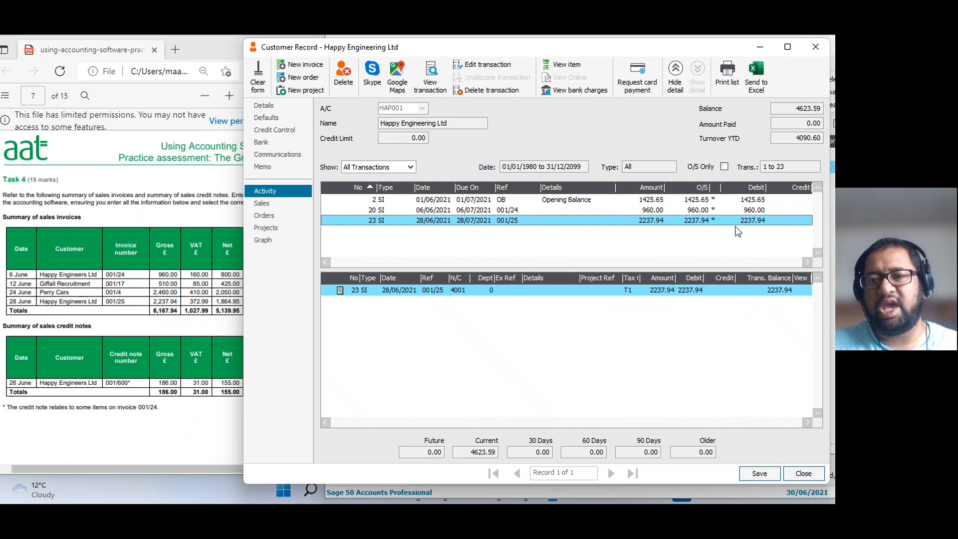
left_click(750, 209)
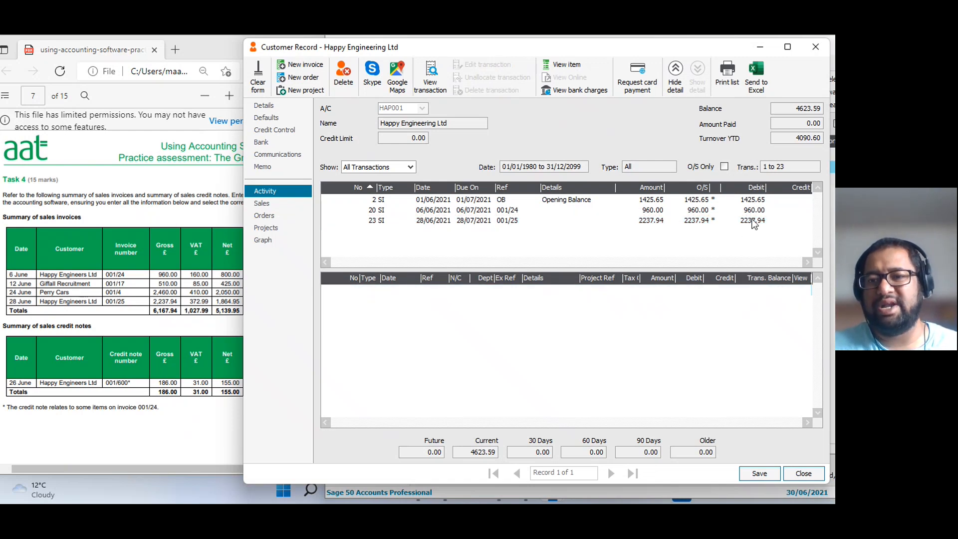
left_click(755, 221)
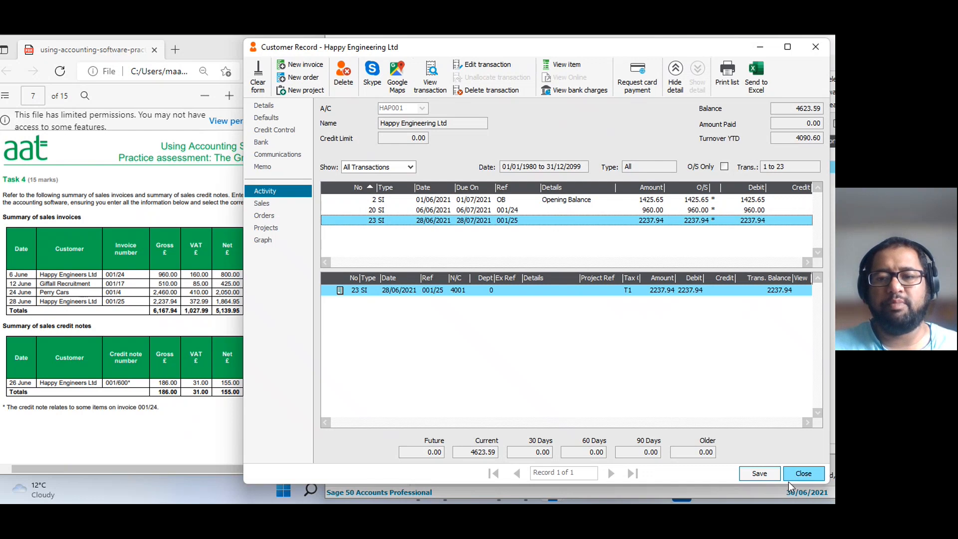
left_click(804, 474)
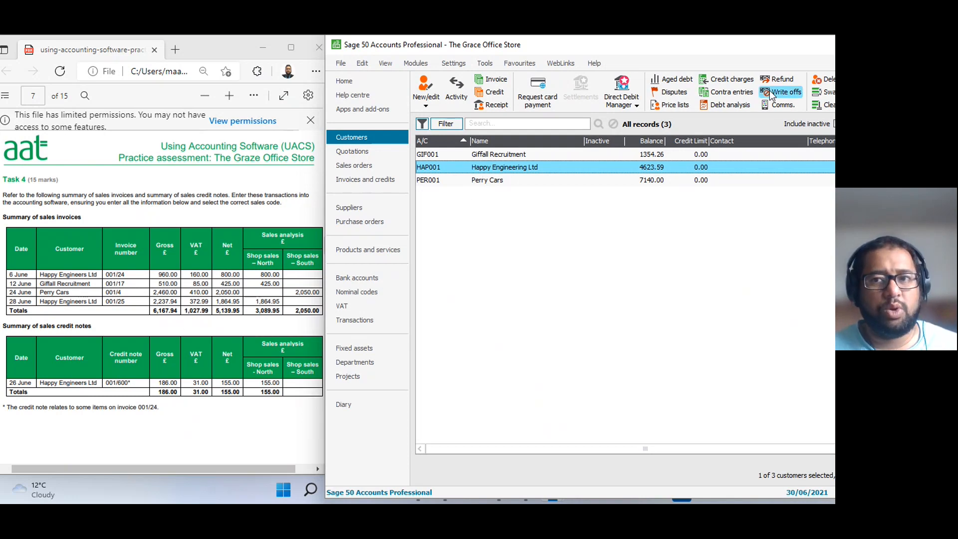
Discard the credit batch prefilled for Happy Engineering Ltd and clear the selection in the customer list.
left_click_drag(649, 50, 526, 49)
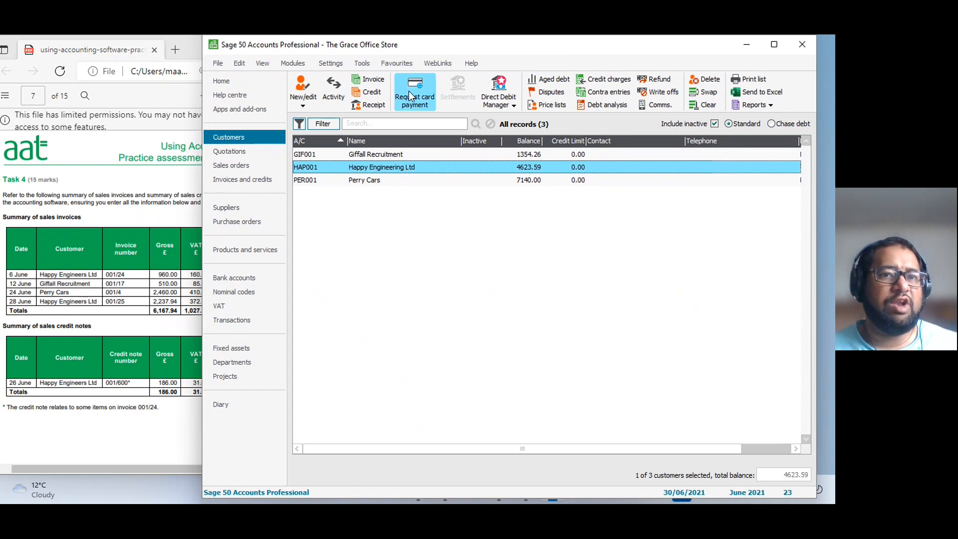
left_click(373, 93)
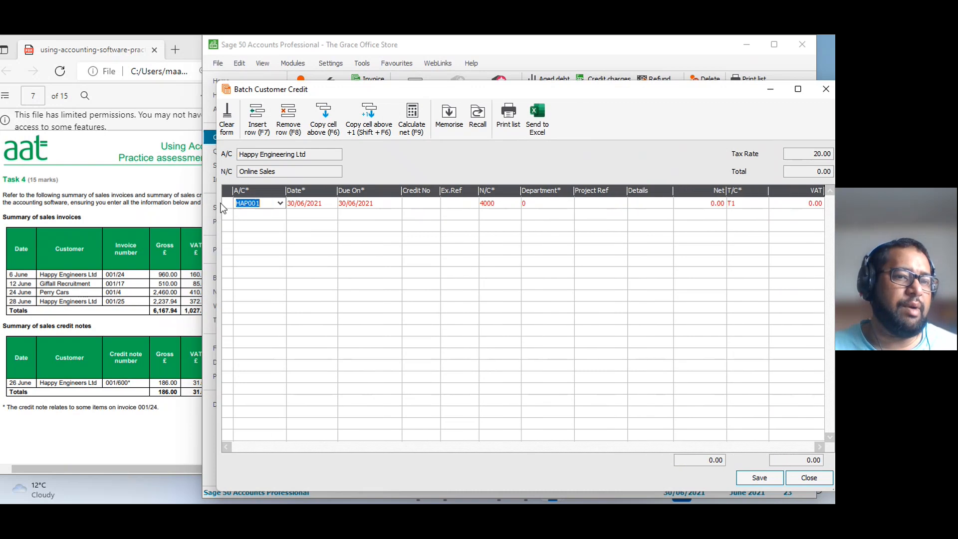
left_click(809, 477)
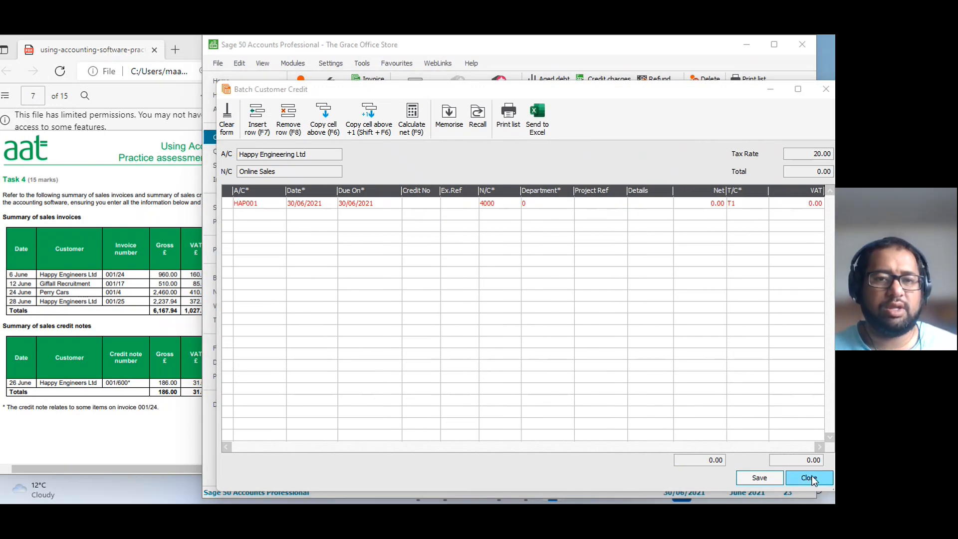
left_click(543, 322)
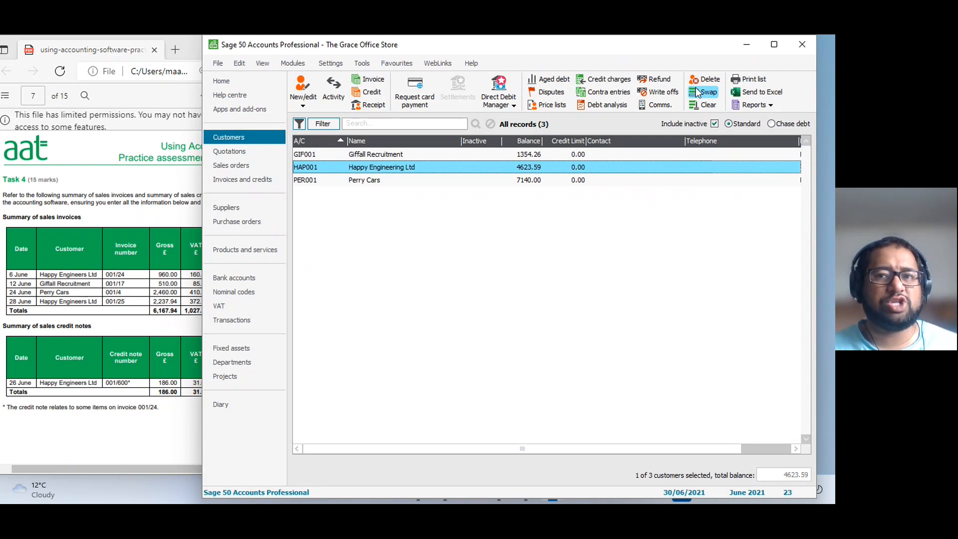
left_click(706, 104)
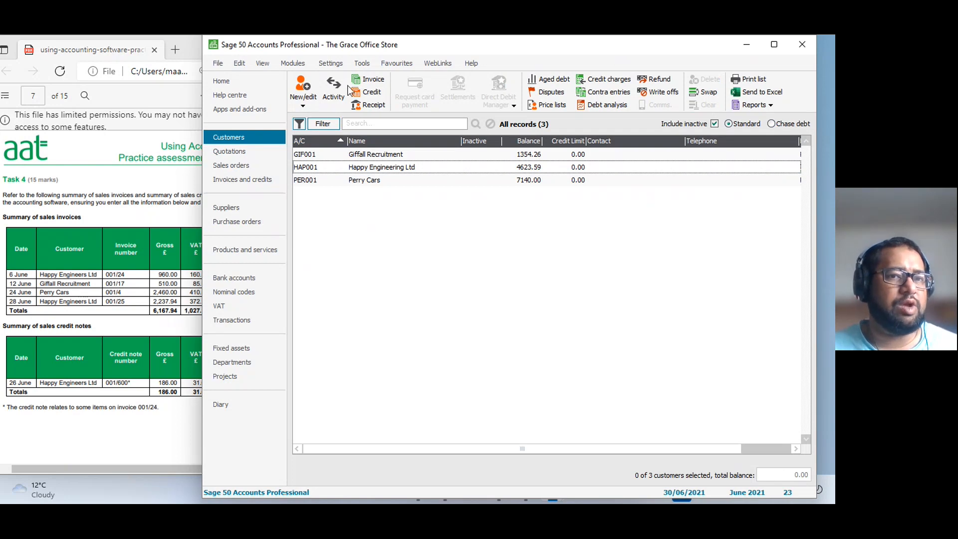
left_click(368, 92)
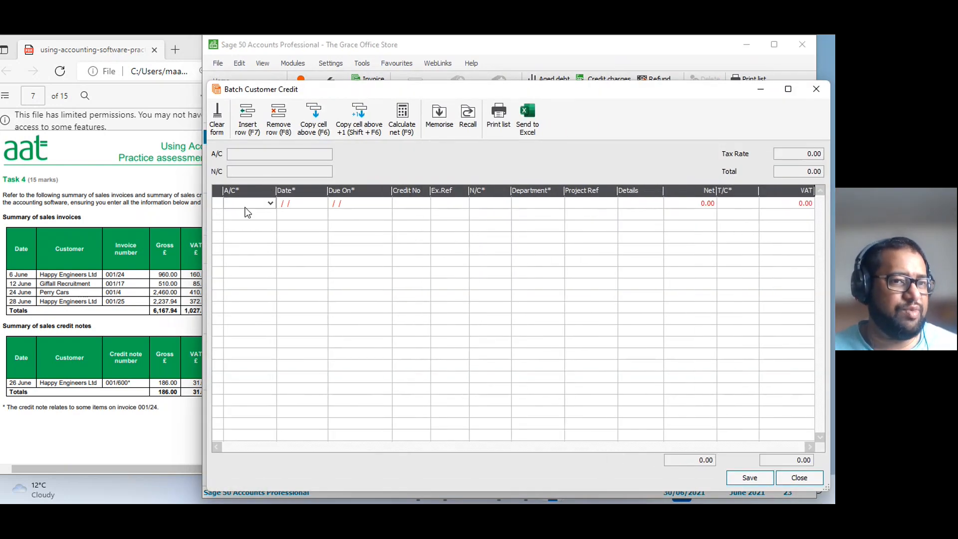
left_click_drag(346, 95, 442, 92)
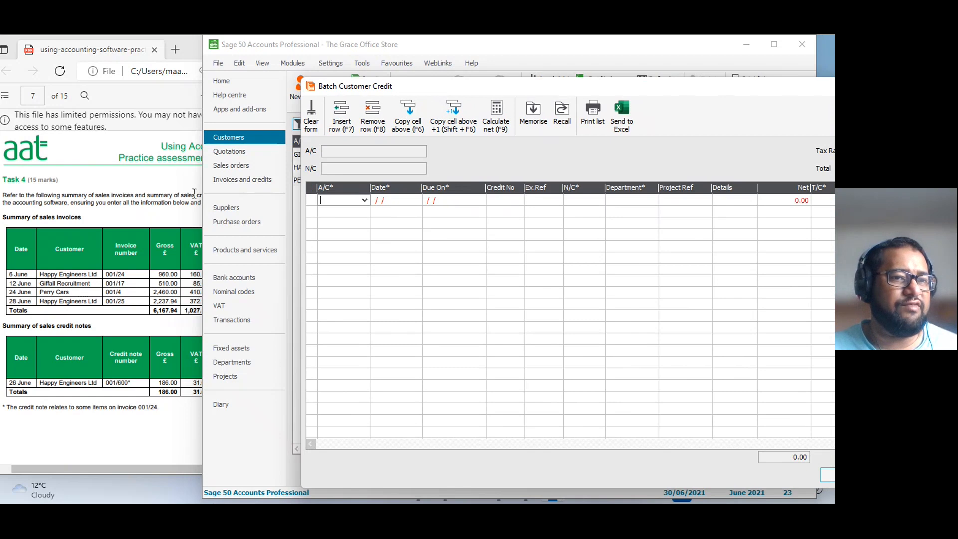
left_click(158, 207)
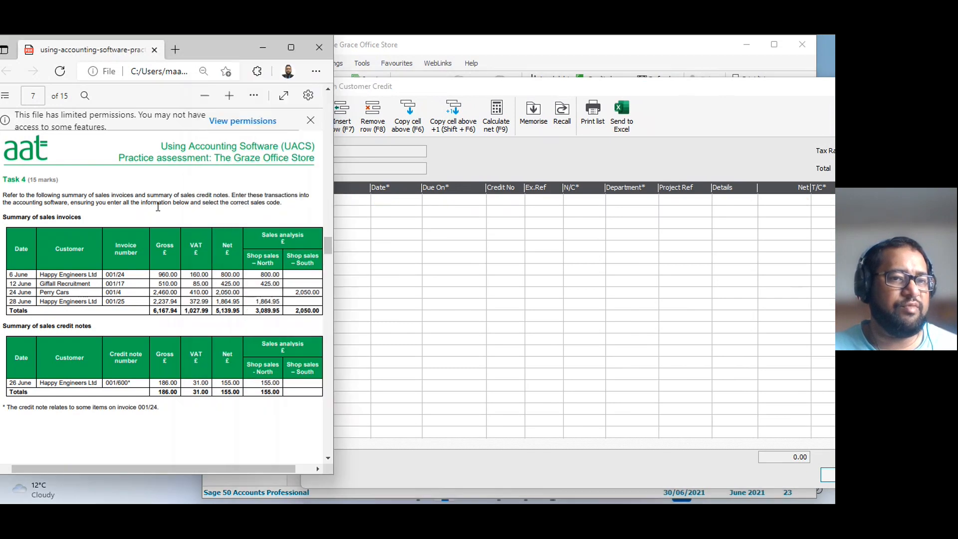
left_click(597, 91)
left_click_drag(598, 91, 400, 87)
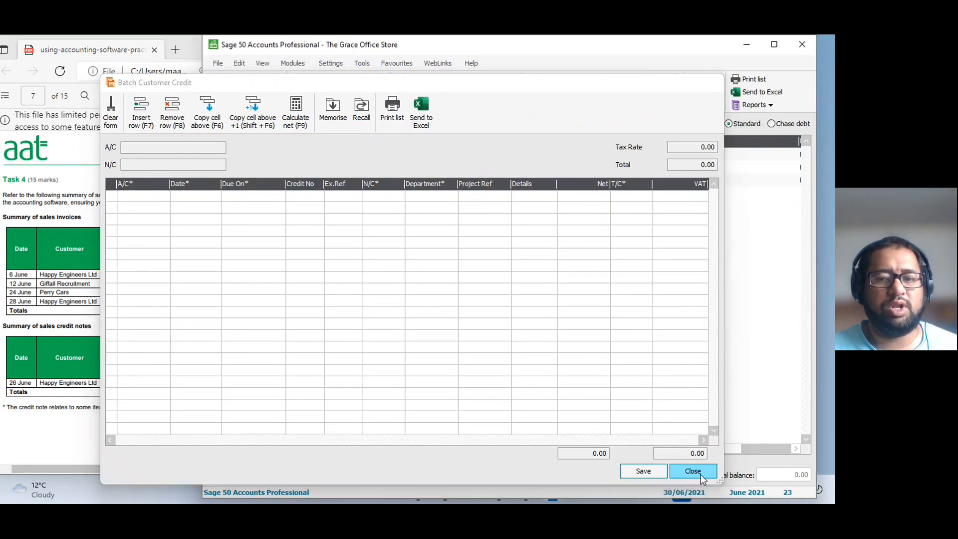
left_click(702, 475)
left_click_drag(415, 46, 541, 55)
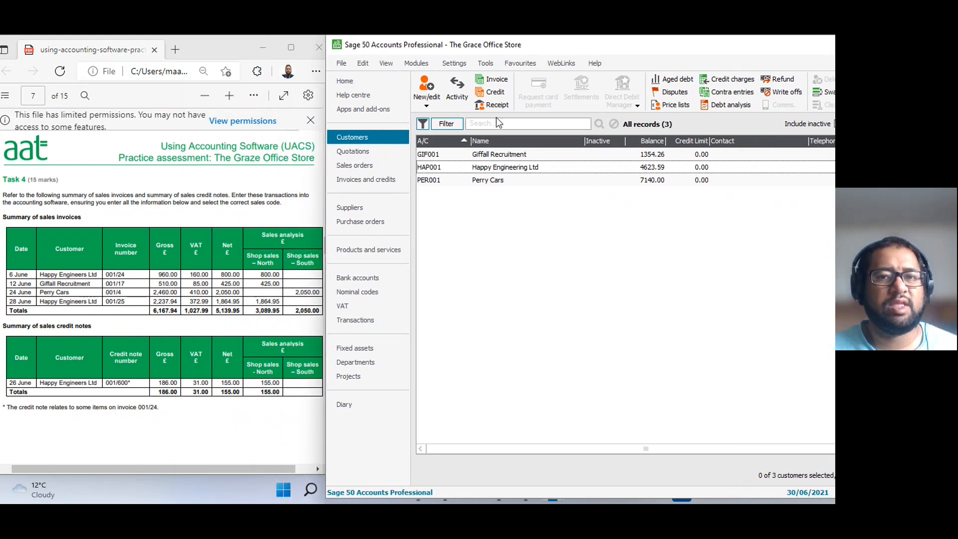
Start a batch customer credit row for account HAP001, dated 26/06/2021 with the default due date.
left_click(491, 92)
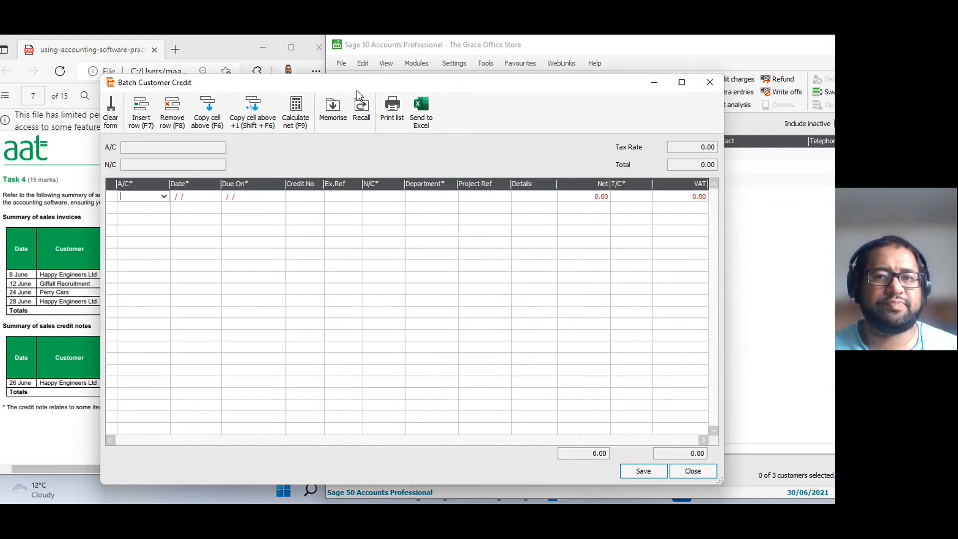
left_click_drag(358, 92, 583, 79)
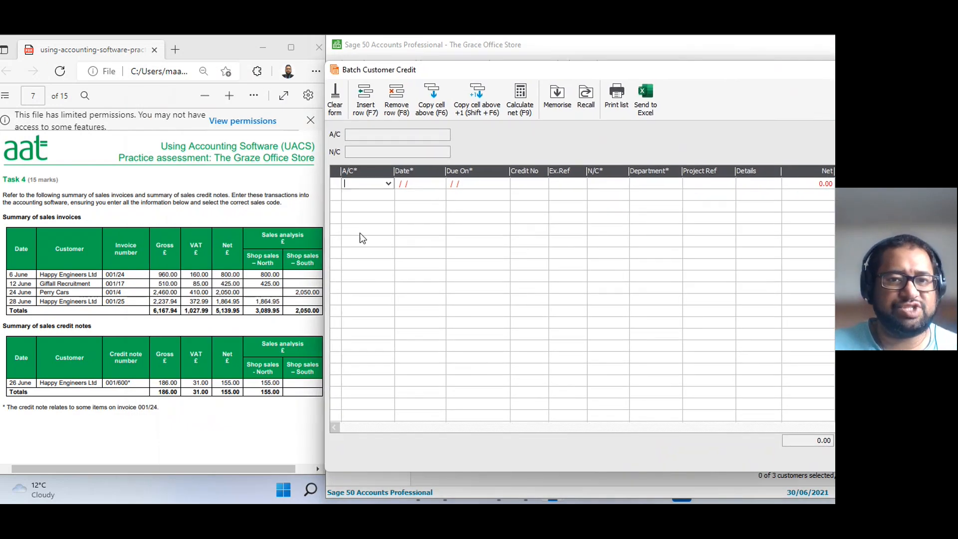
type("HA")
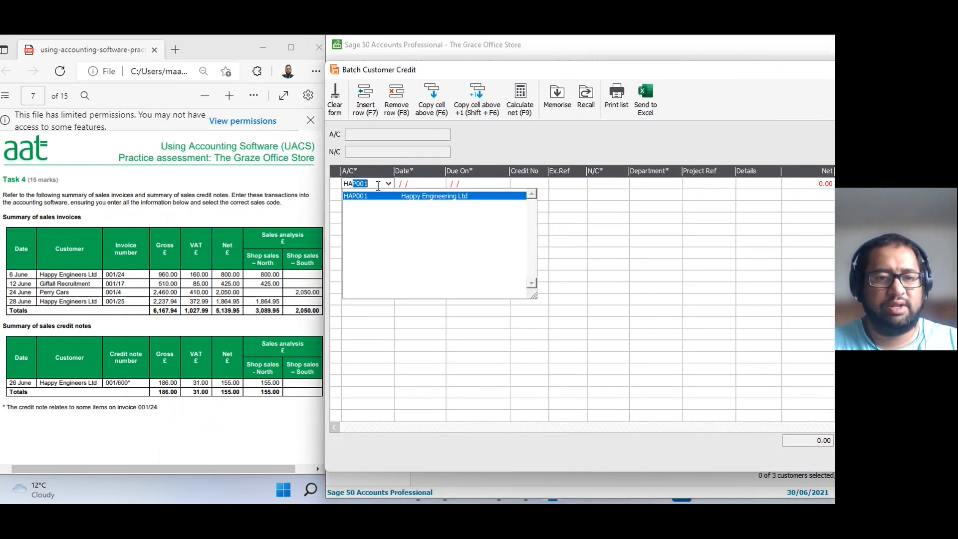
type("P")
key("Tab")
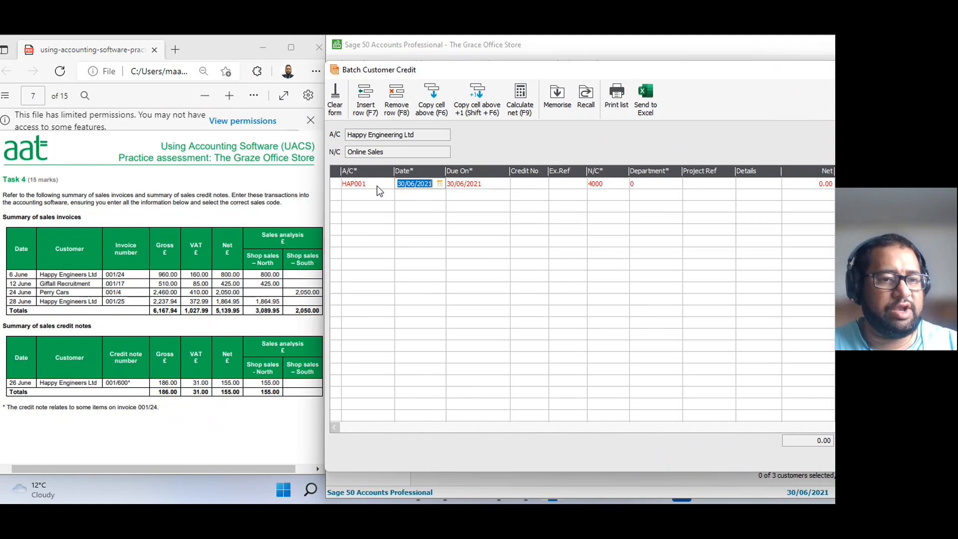
type("260621")
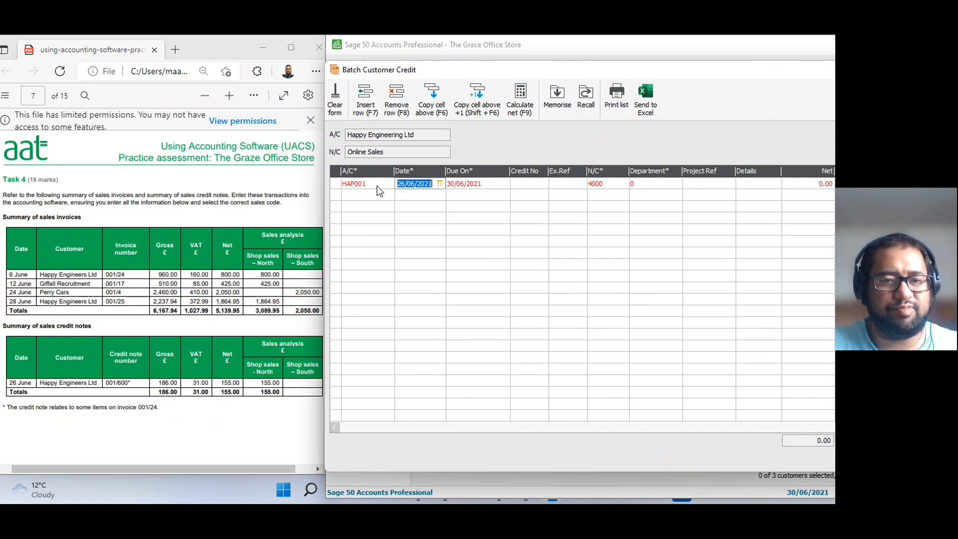
key("Tab")
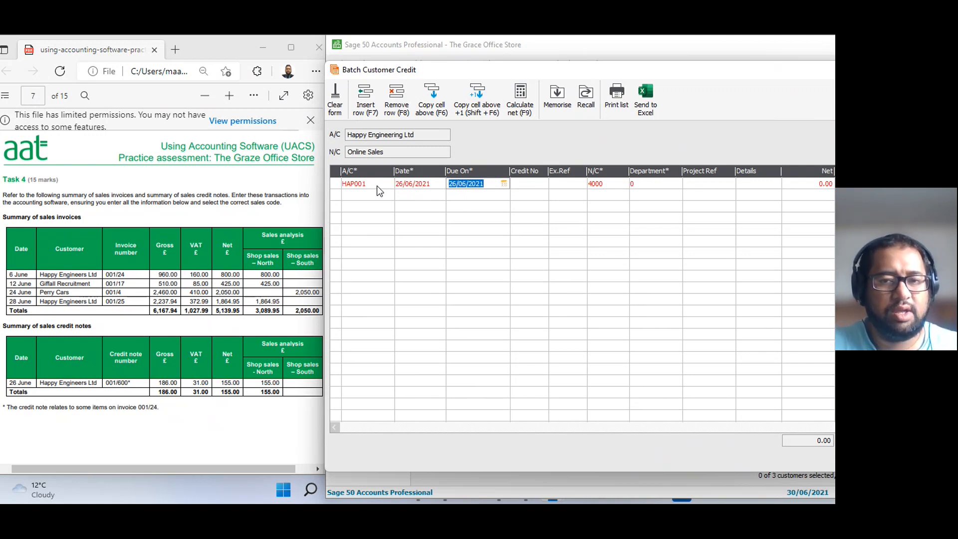
key("Tab")
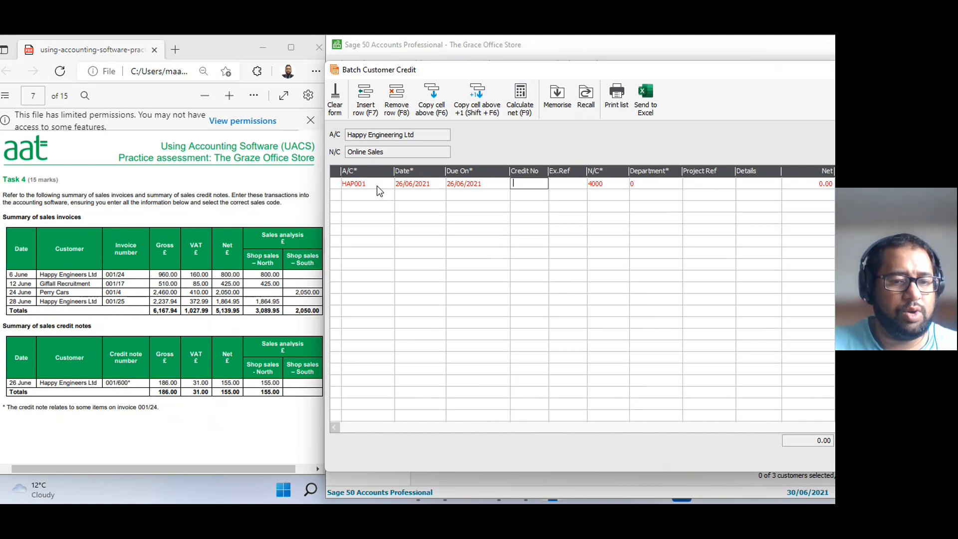
Enter credit number 001/600 and extra reference 001/24 on the Happy Engineering Ltd credit row.
type("001/600")
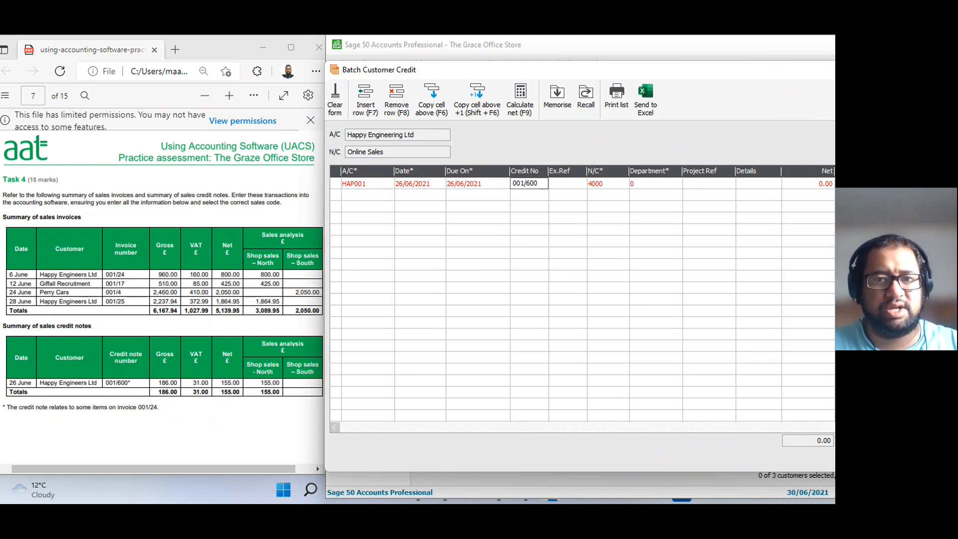
key("Tab")
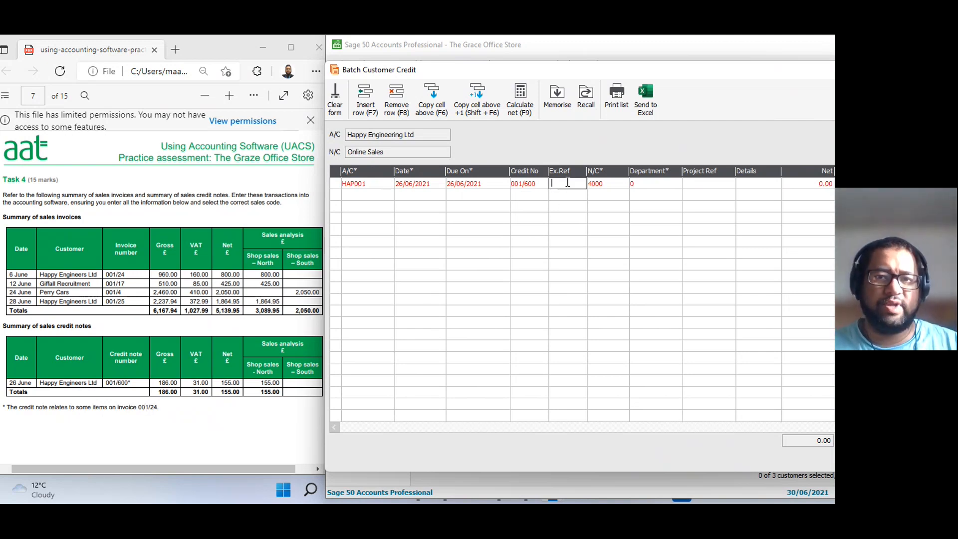
type("001/24")
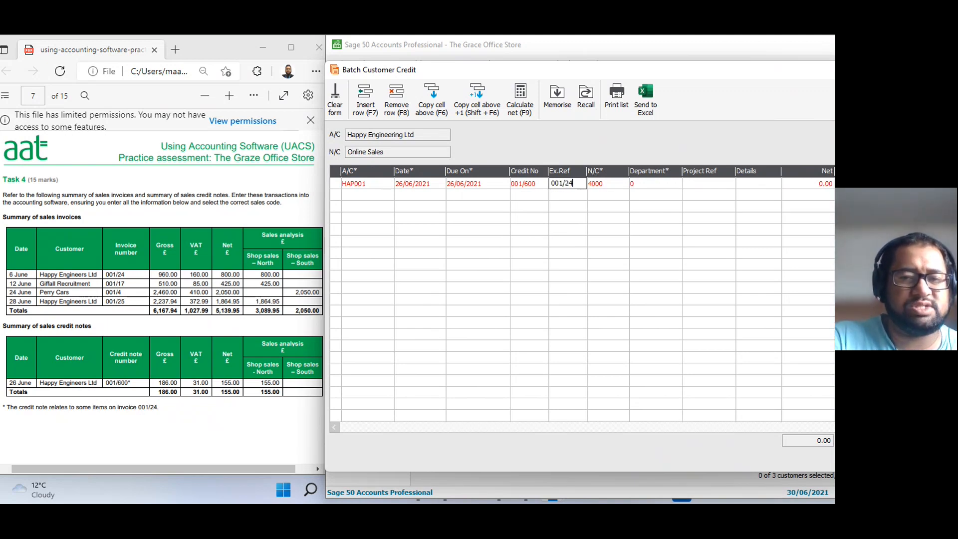
key("Tab")
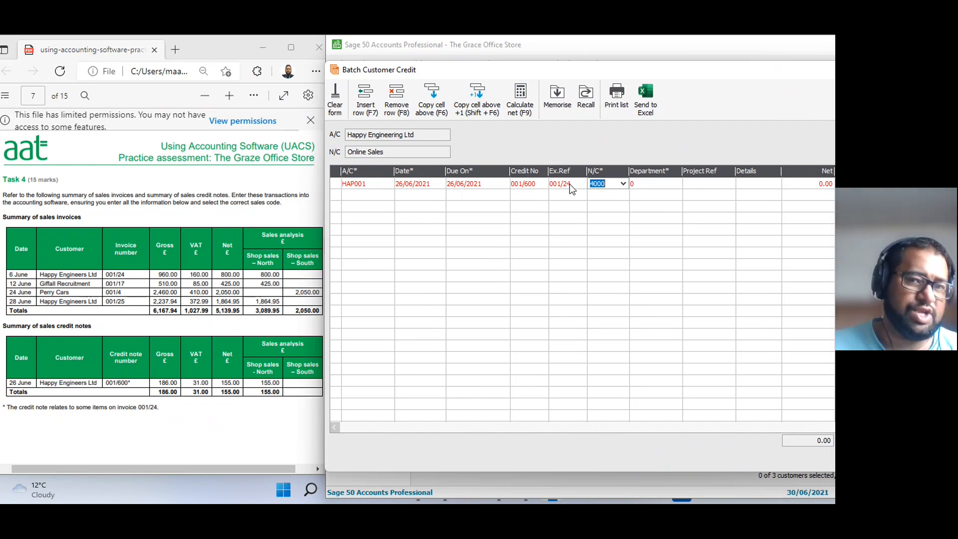
Set the credit row's nominal code to 4001, Sales to shops North, leaving department, project reference and details at their defaults.
left_click(624, 186)
type("40001")
key("BackSpace")
key("BackSpace")
type("1")
key("Tab")
key("Tab")
key("Tab")
key("Tab")
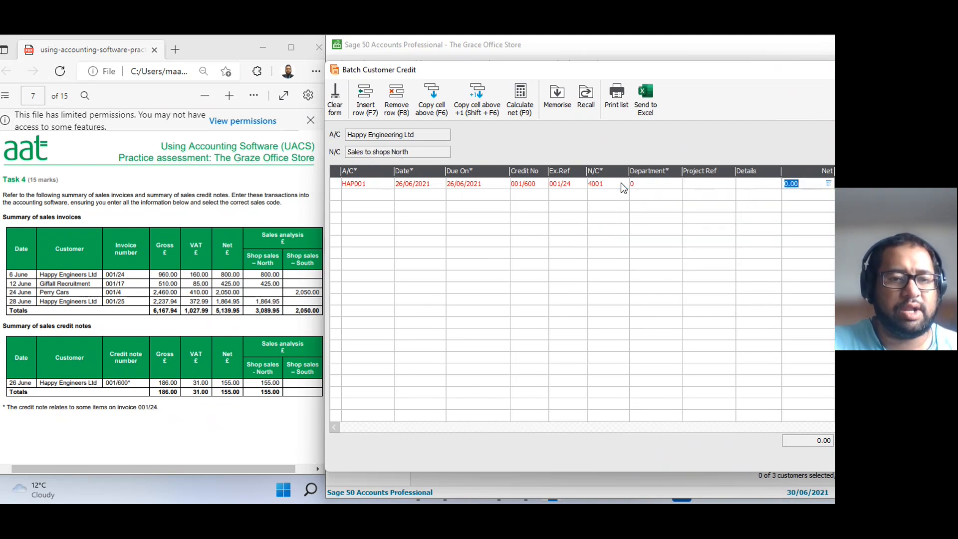
Enter a net amount of 155.00 with tax code T1 on the credit row and maximise the batch window to check totals.
type("1")
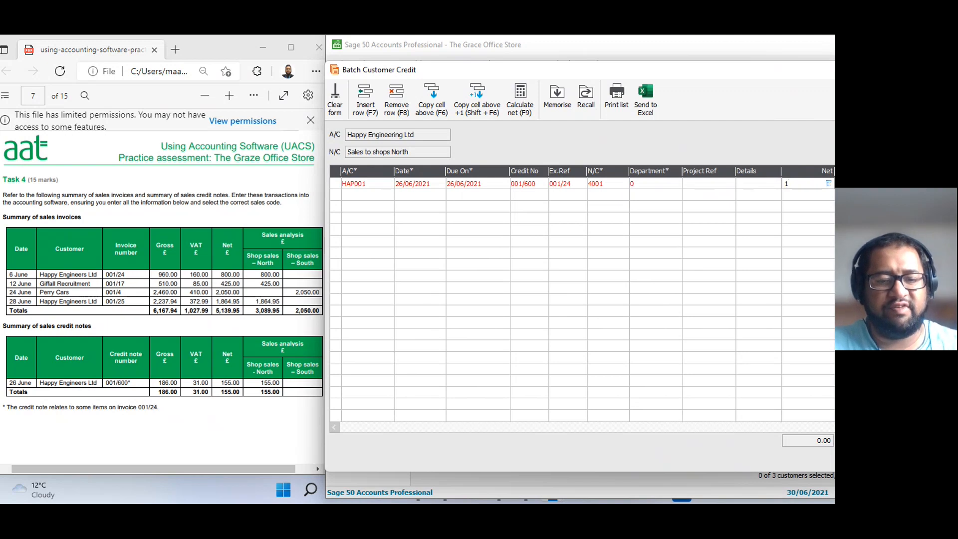
type("55.00")
key("Tab")
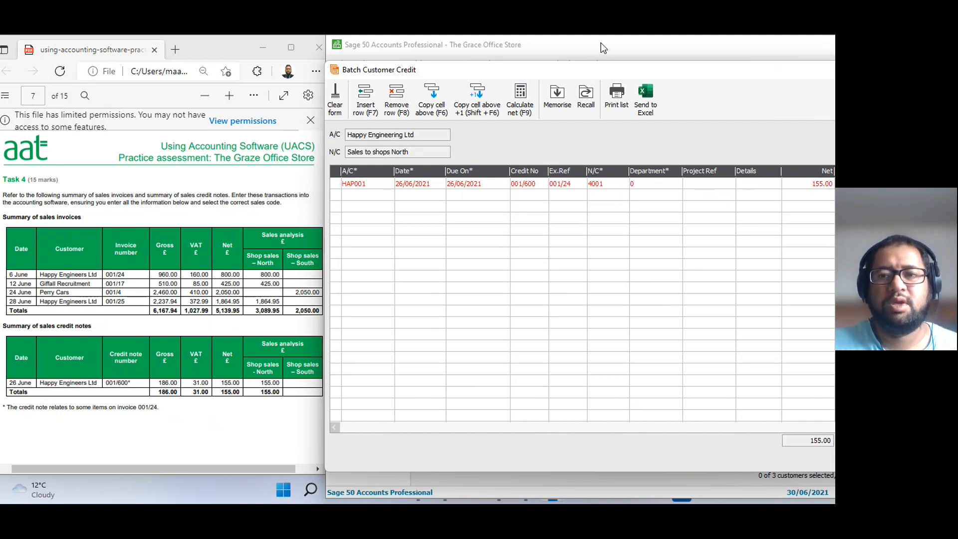
left_click_drag(599, 67, 555, 72)
double_click(555, 73)
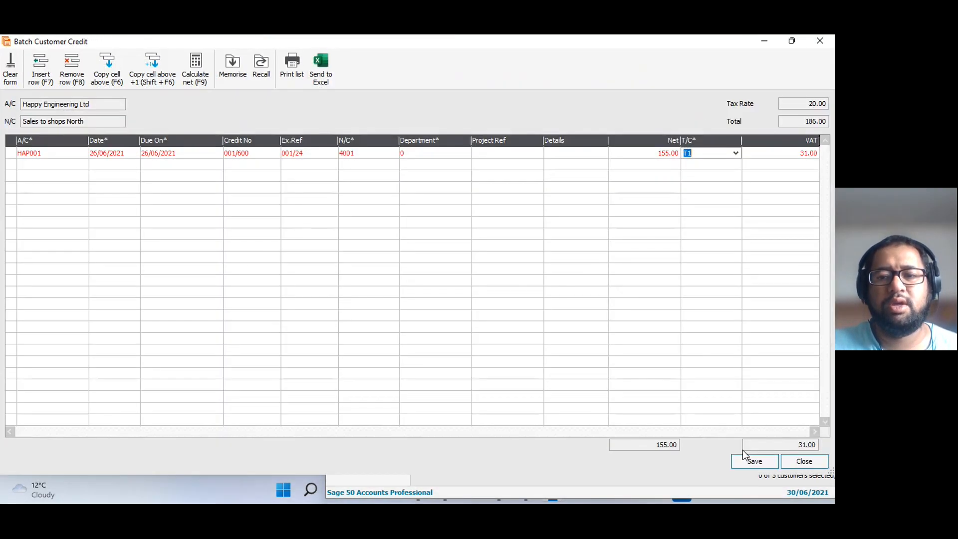
Save and close the customer credit batch, and select Happy Engineering Ltd in the customer list.
left_click(762, 460)
left_click(804, 461)
left_click(523, 168)
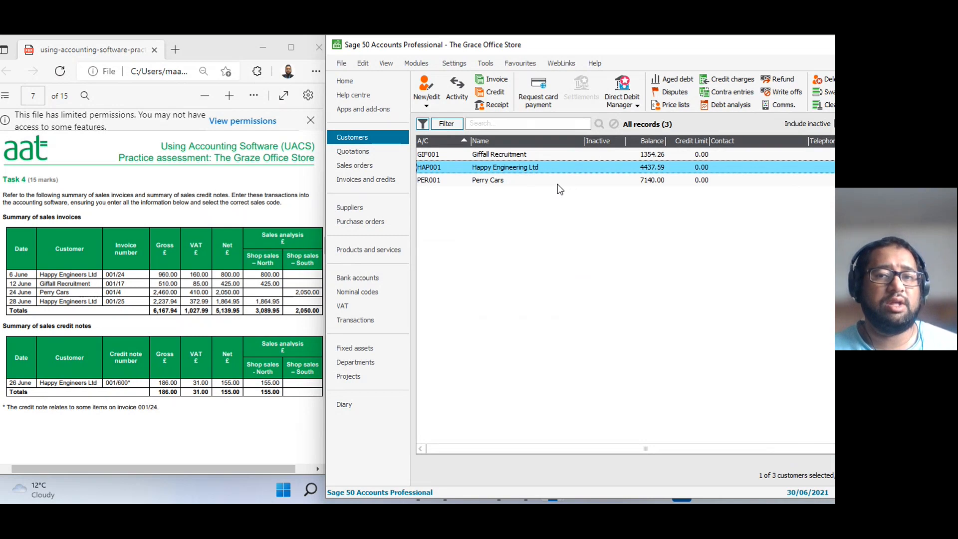
Open the Happy Engineering Ltd customer record, review its activity including the posted credit note, and close the record.
double_click(499, 172)
left_click(268, 191)
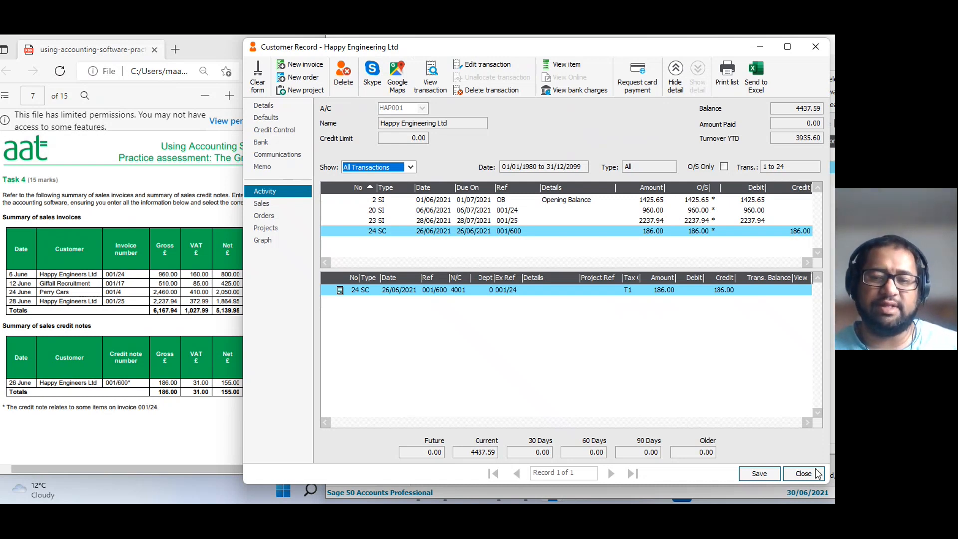
left_click(805, 474)
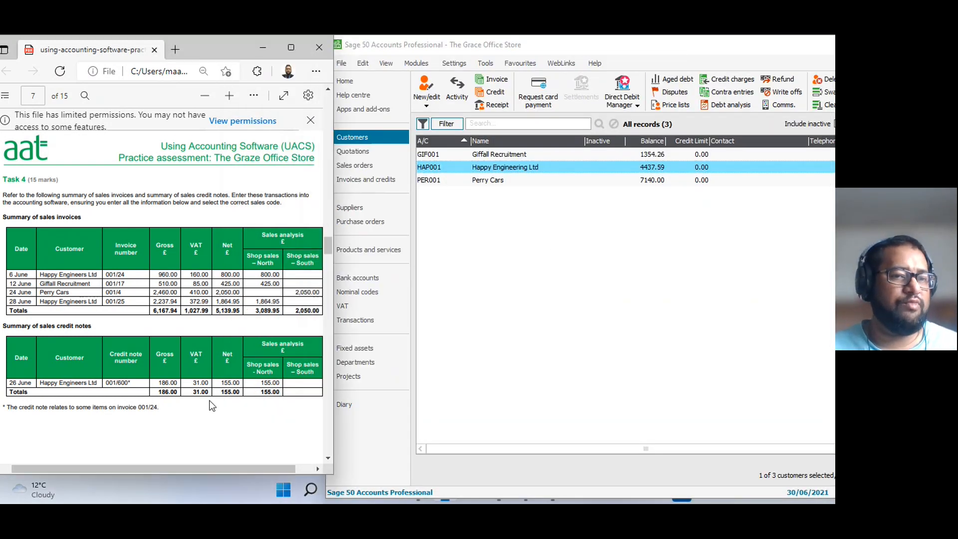
Read the purchase invoices and the purchase credit note on page 8 of the assessment document.
scroll(200, 399, "down", 5)
scroll(230, 385, "down", 5)
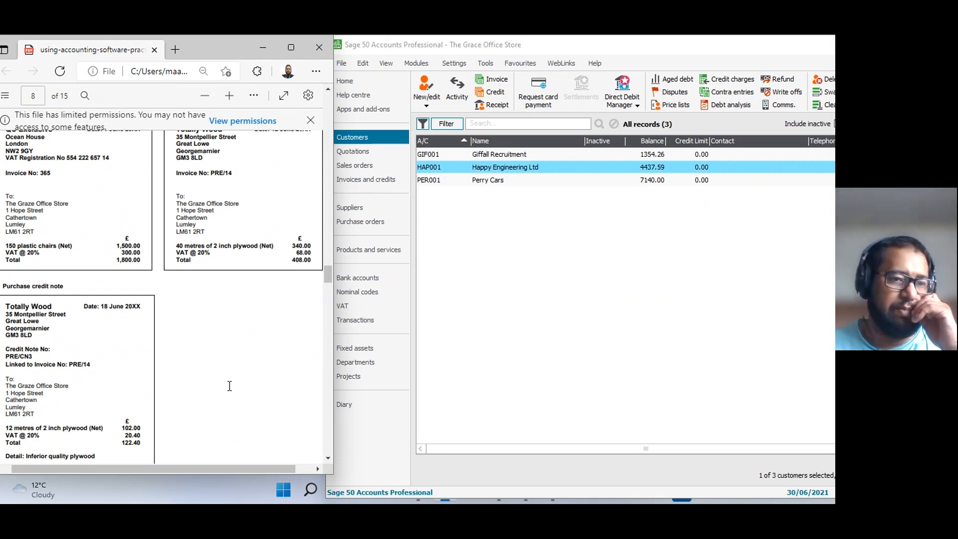
scroll(230, 386, "up", 3)
scroll(229, 386, "down", 2)
scroll(230, 385, "up", 1)
scroll(230, 386, "down", 1)
scroll(230, 386, "up", 1)
scroll(230, 385, "up", 1)
Open a new batch supplier invoice and select account QCE001, QC Exclusive, on the first row.
left_click(353, 209)
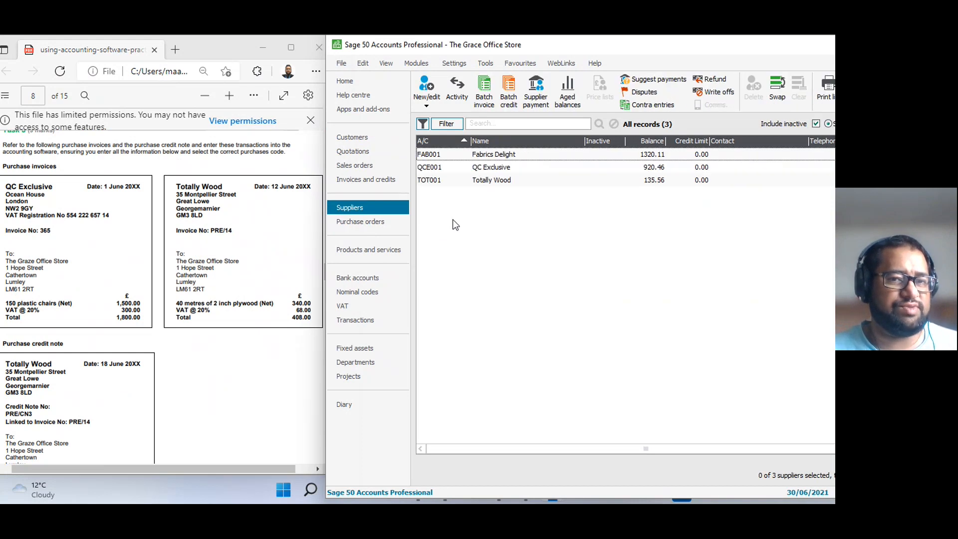
left_click(484, 92)
left_click_drag(474, 92, 574, 48)
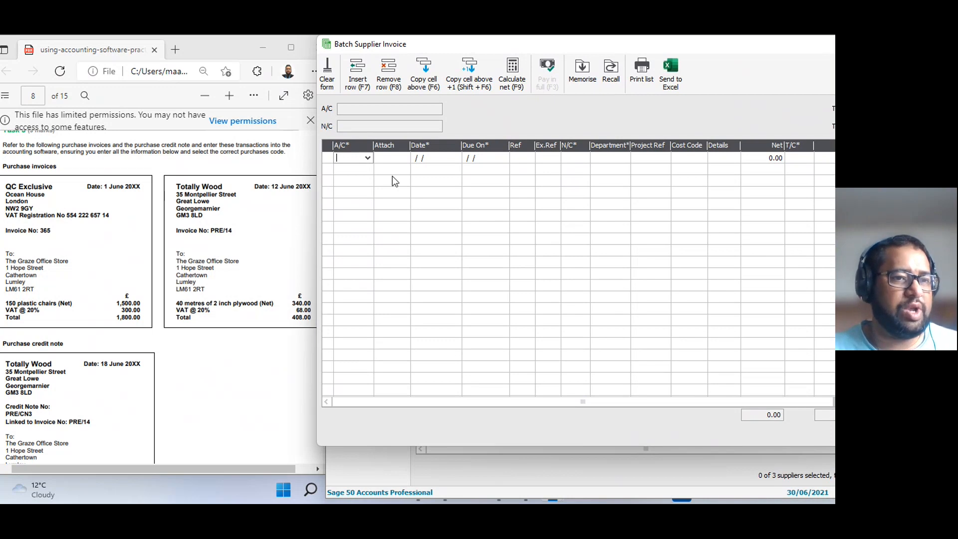
type("Q")
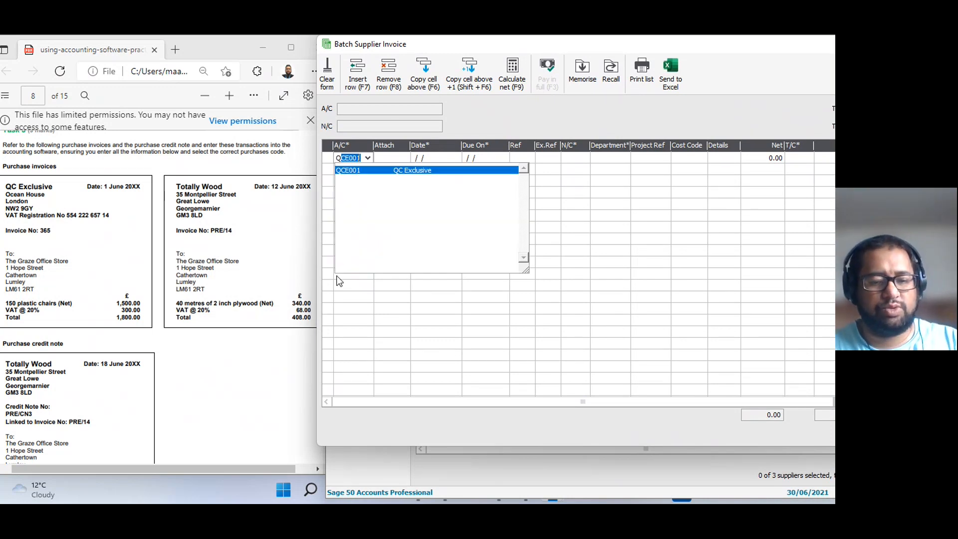
type("C")
key("Tab")
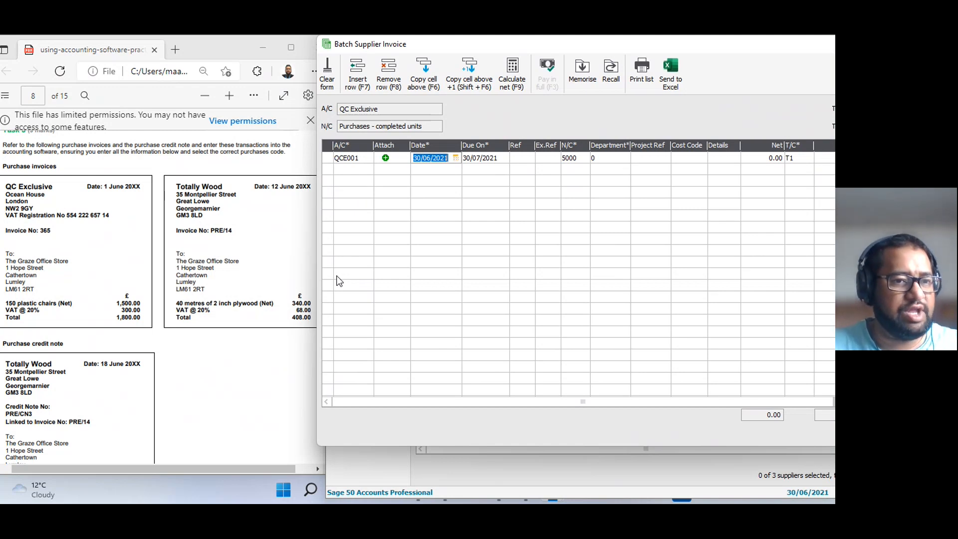
Set the QC Exclusive row's date to 01/06/2021 and its reference to 365, leaving the extra reference blank.
type("01/06/2021")
key("Tab")
key("Tab")
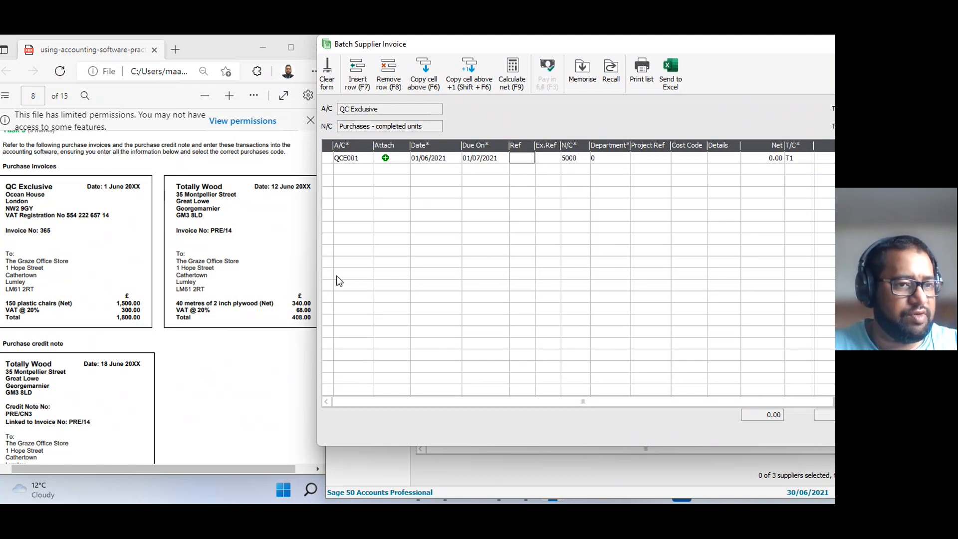
type("365")
key("Tab")
key("Tab")
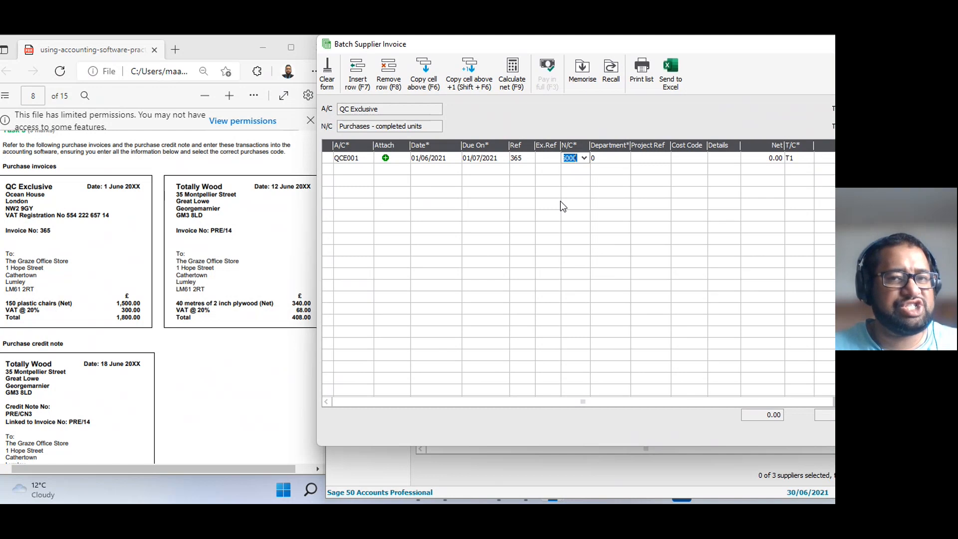
Set the row's nominal code to 5000, Purchases - completed units, keeping department, project reference and cost code at their defaults.
left_click(584, 158)
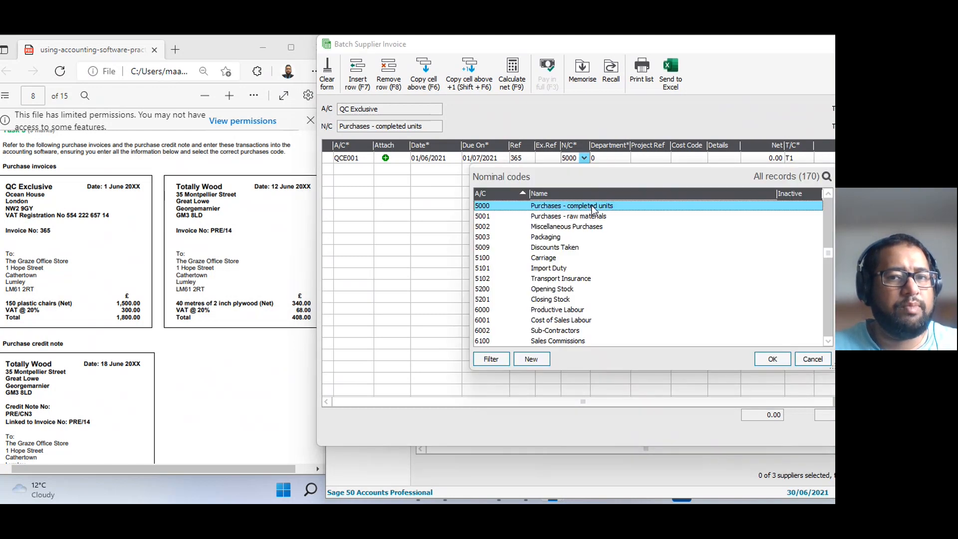
double_click(593, 206)
key("Tab")
key("Tab")
key("Tab")
key("Tab")
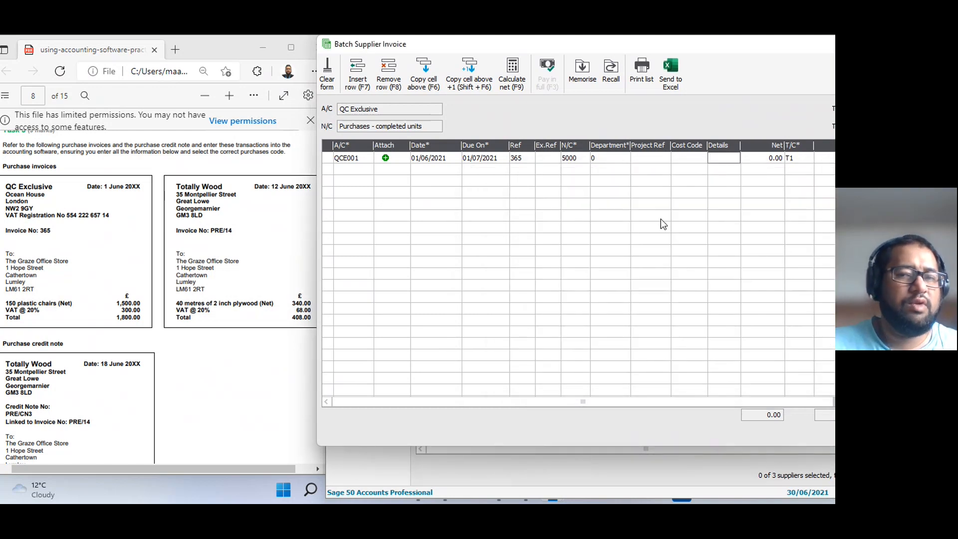
Enter Plastic Chairs as the details of the QC Exclusive invoice row.
type("Plastic ")
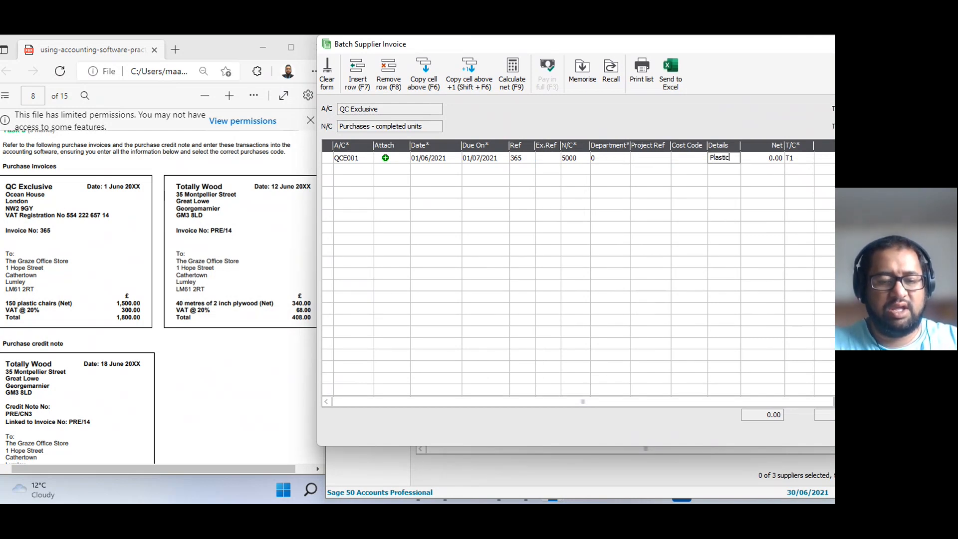
type("Chairs")
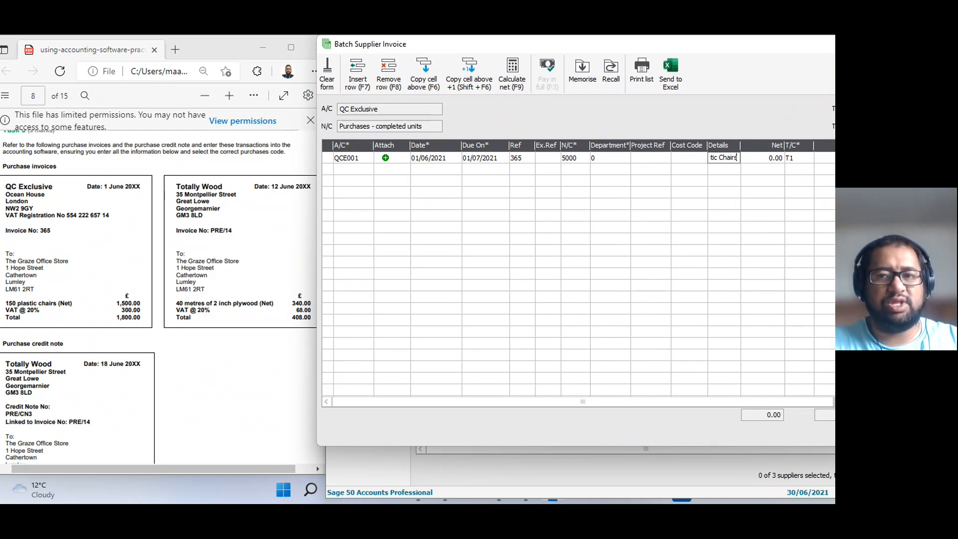
key("Tab")
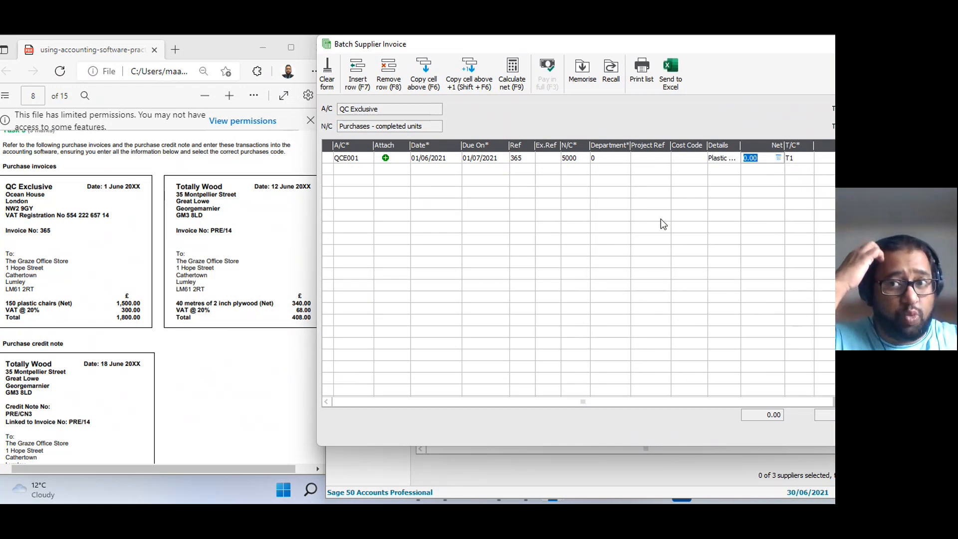
Enter a net amount of 1500.00 with tax code T1 on the QC Exclusive row, accepting the calculated VAT.
scroll(207, 229, "up", 6)
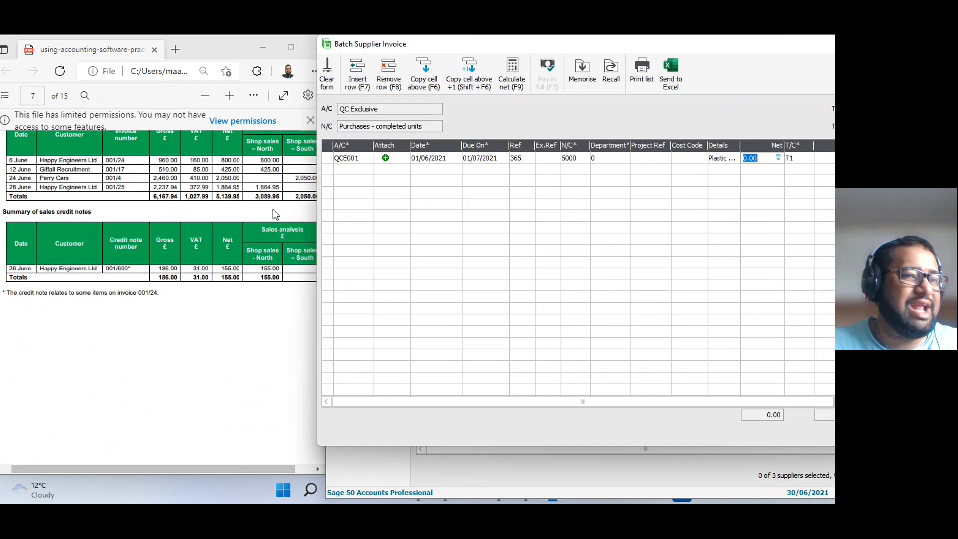
scroll(280, 201, "up", 2)
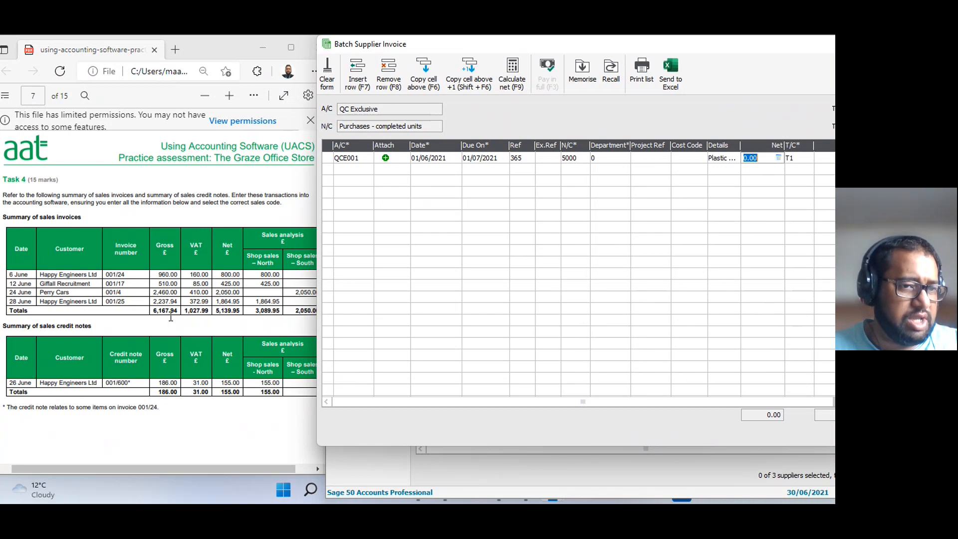
scroll(170, 320, "down", 10)
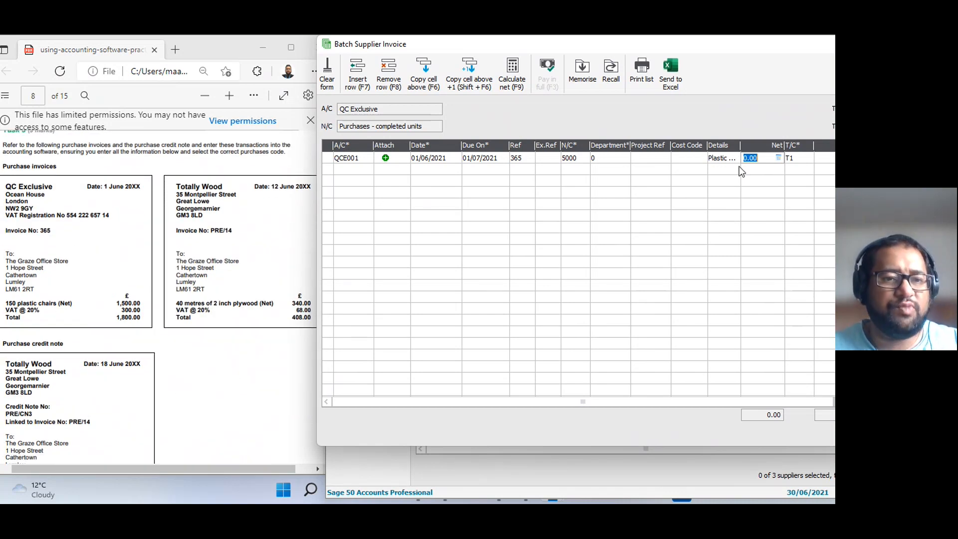
type("1500")
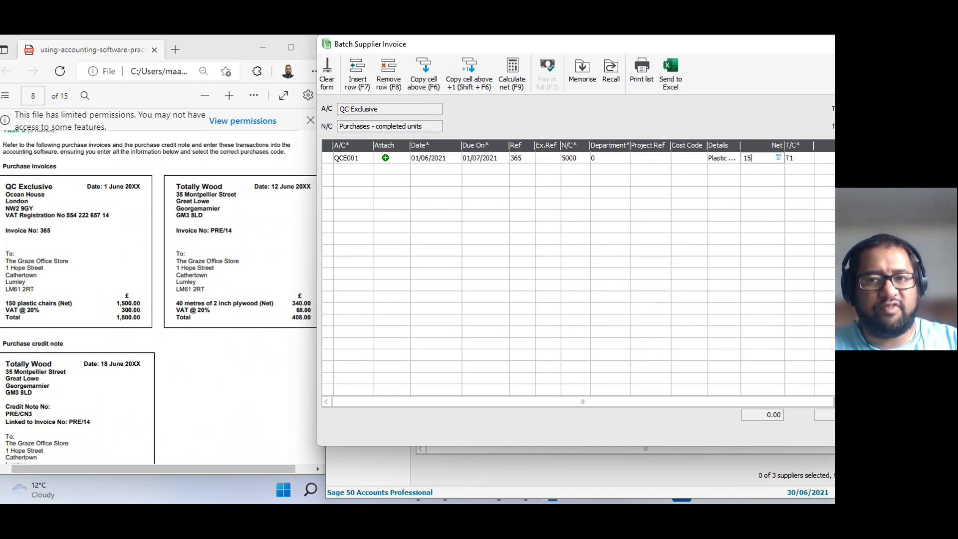
key("Tab")
key("Tab")
key("Tab")
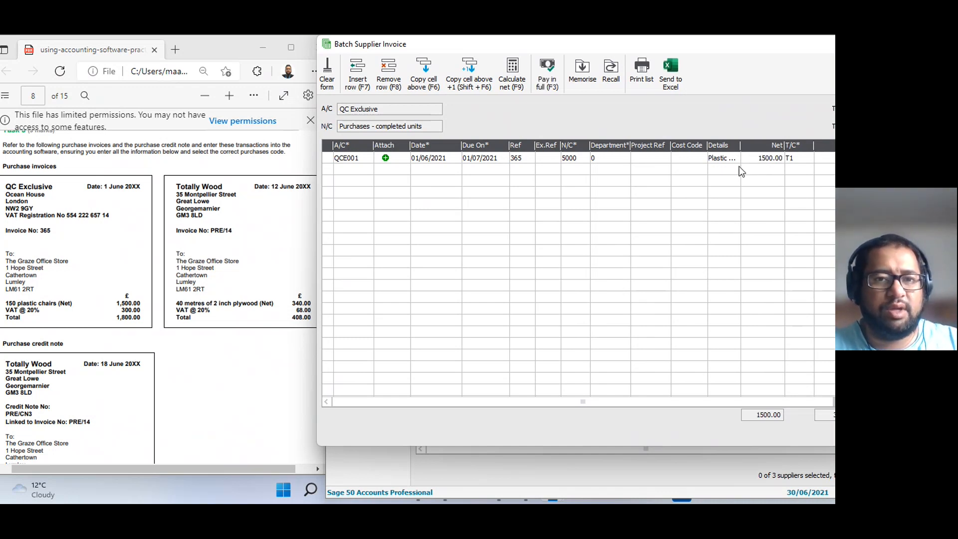
Add a second invoice row for account TOT001, Totally Wood, dated 12/06/2021.
type("t")
key("Tab")
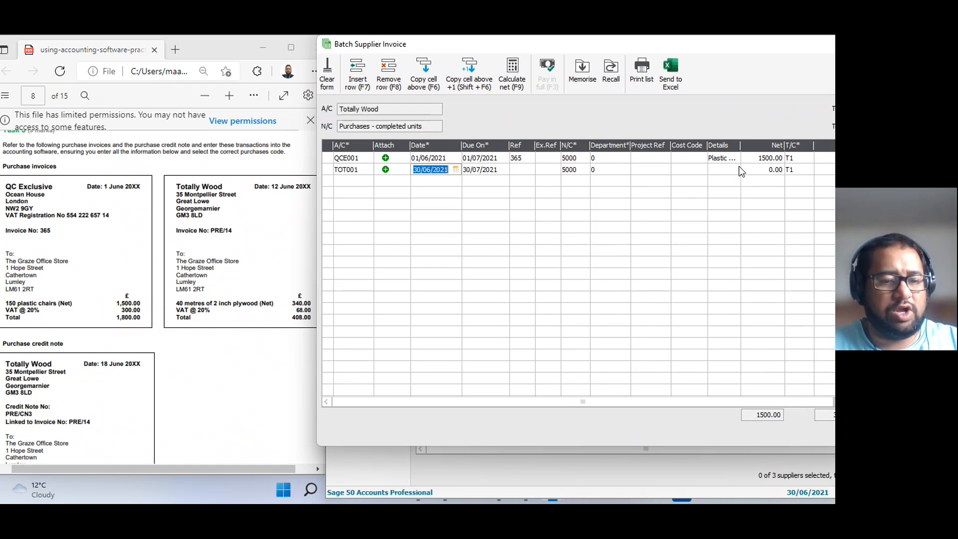
type("120621")
key("Tab")
key("Tab")
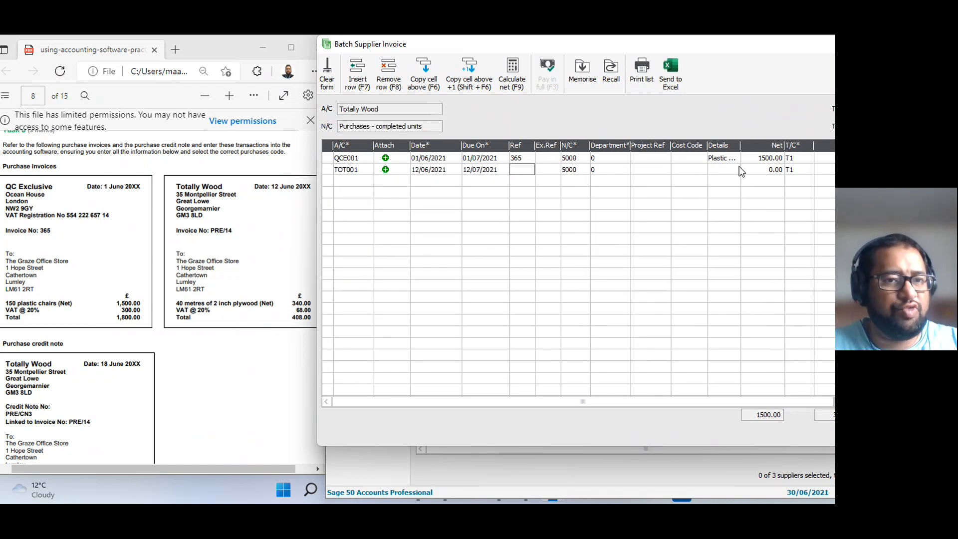
Enter reference PRE/14 and nominal code 5001, Purchases - raw materials, on the Totally Wood row.
type("PRE")
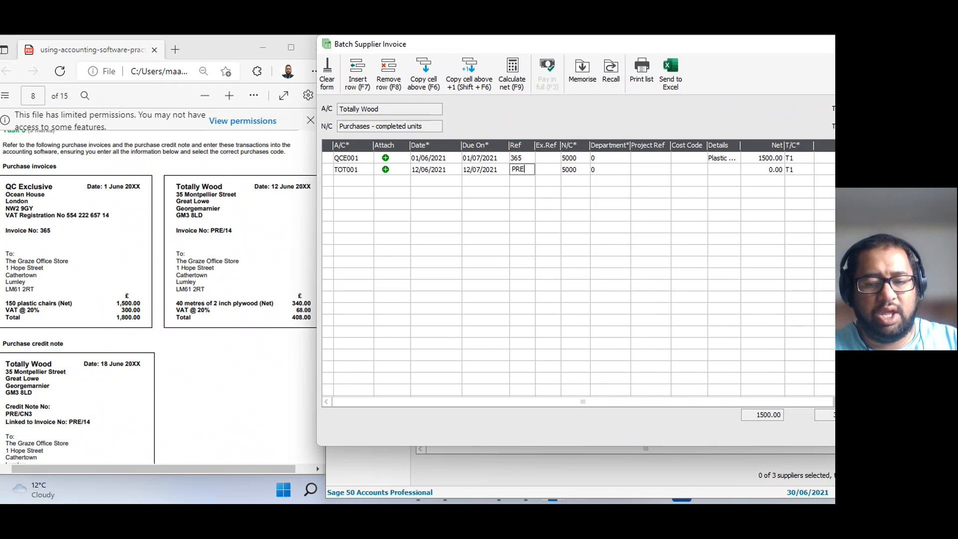
type("/14")
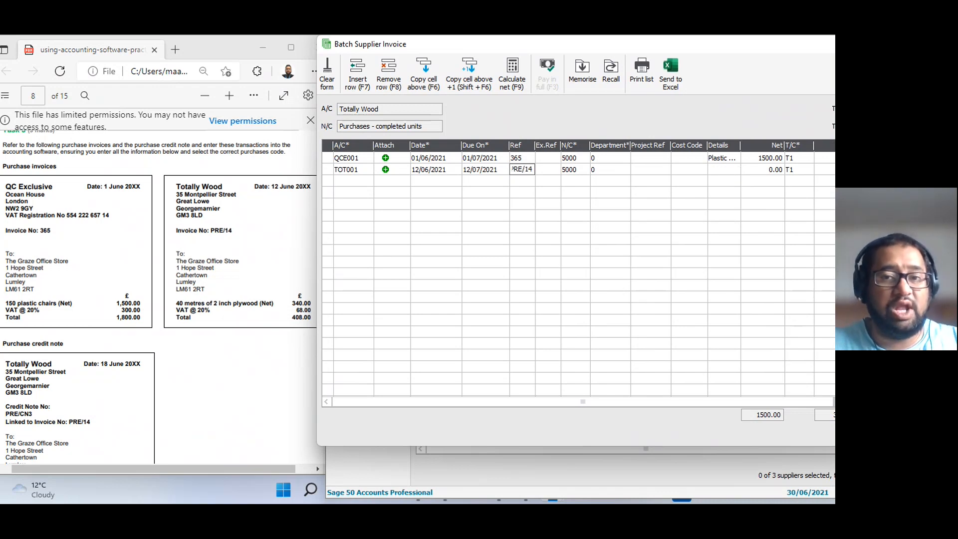
key("Tab")
key("Tab")
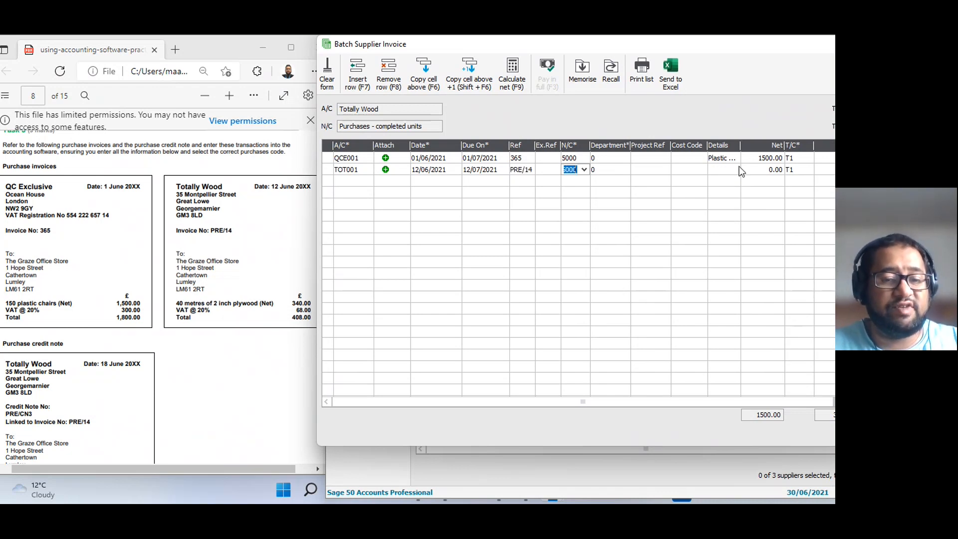
type("5001")
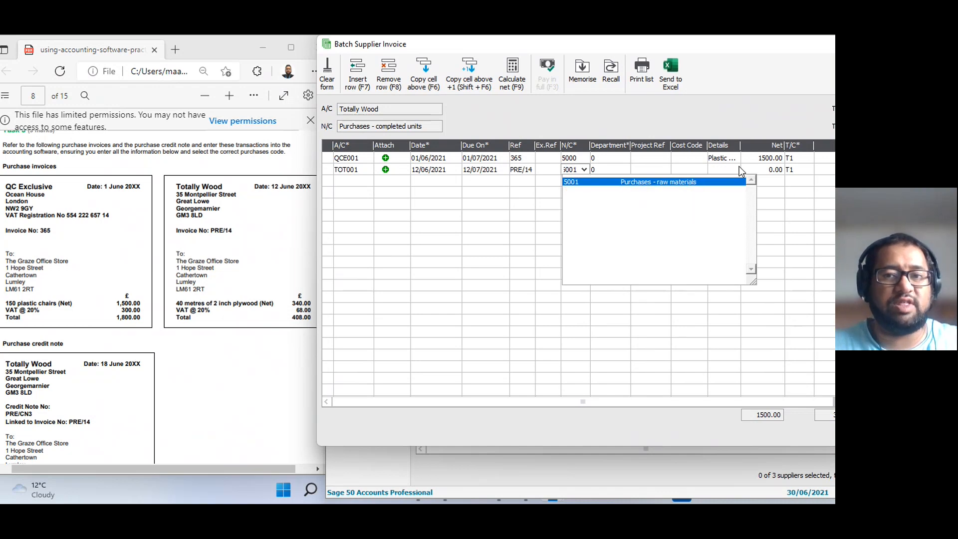
key("Tab")
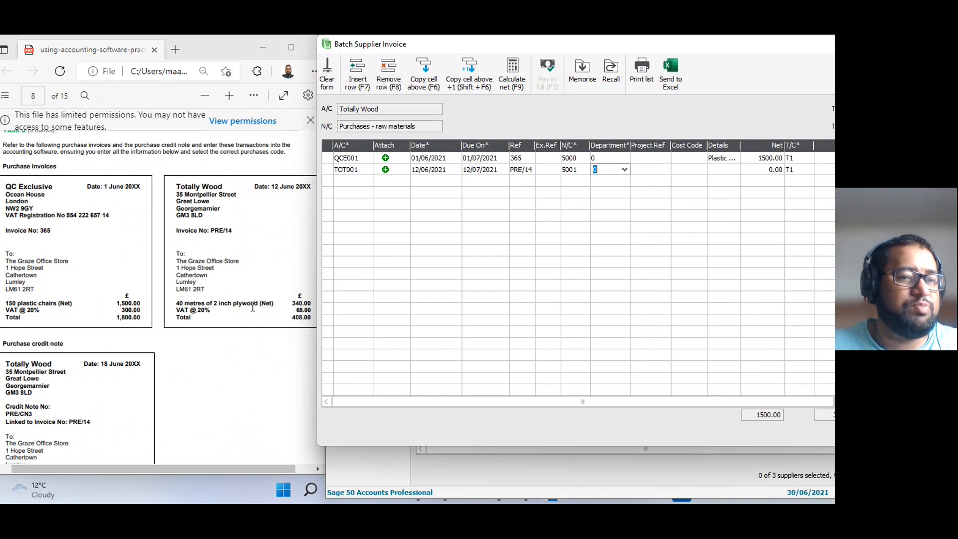
Enter Plywood as the Totally Wood row's details, keeping department, project reference and cost code at their defaults.
key("Tab")
key("Tab")
type("Plywood")
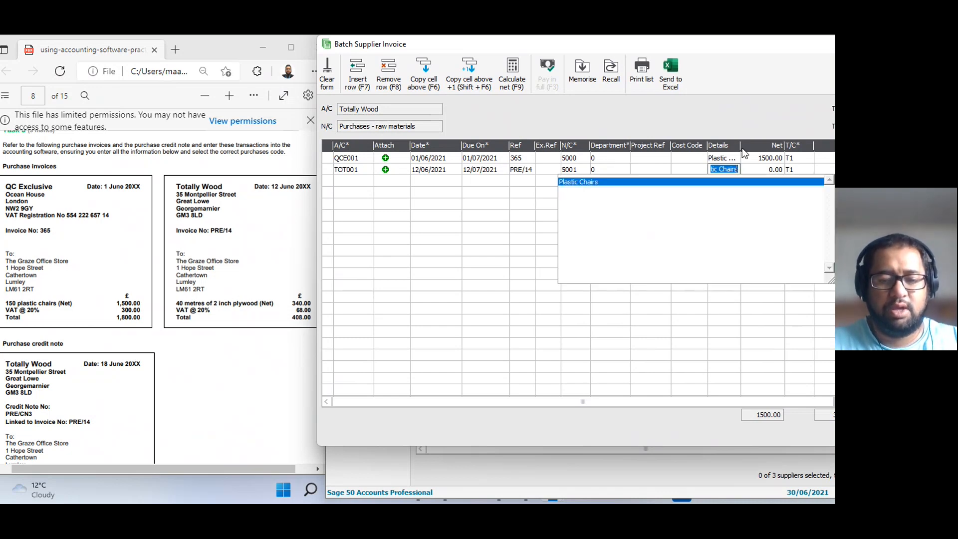
key("Tab")
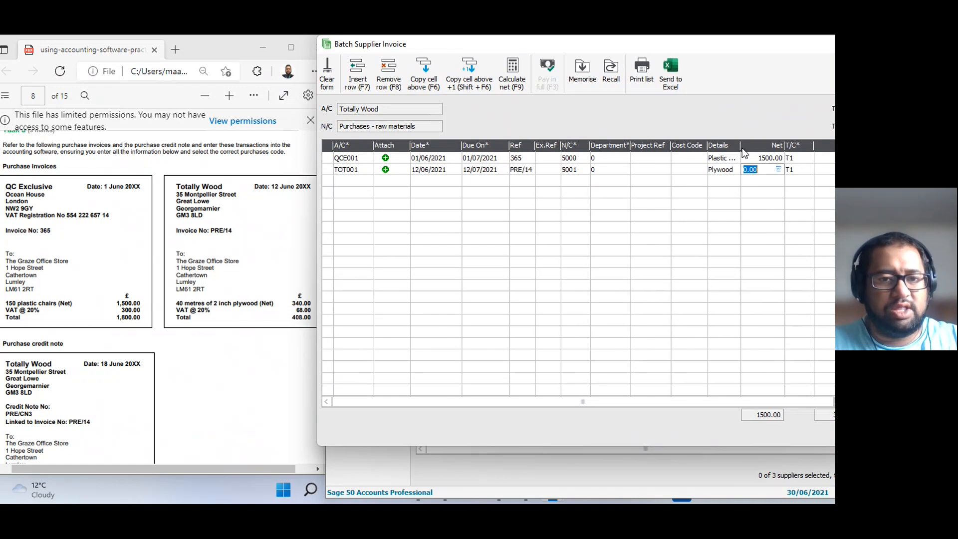
Enter a net amount of 340.00 on the Totally Wood row and save the supplier invoice batch.
type("340.00")
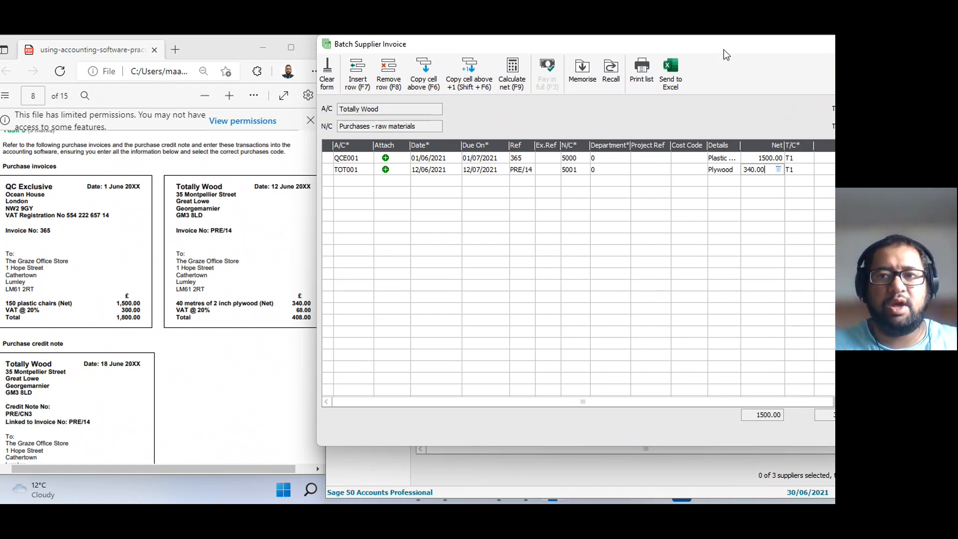
left_click_drag(724, 48, 646, 50)
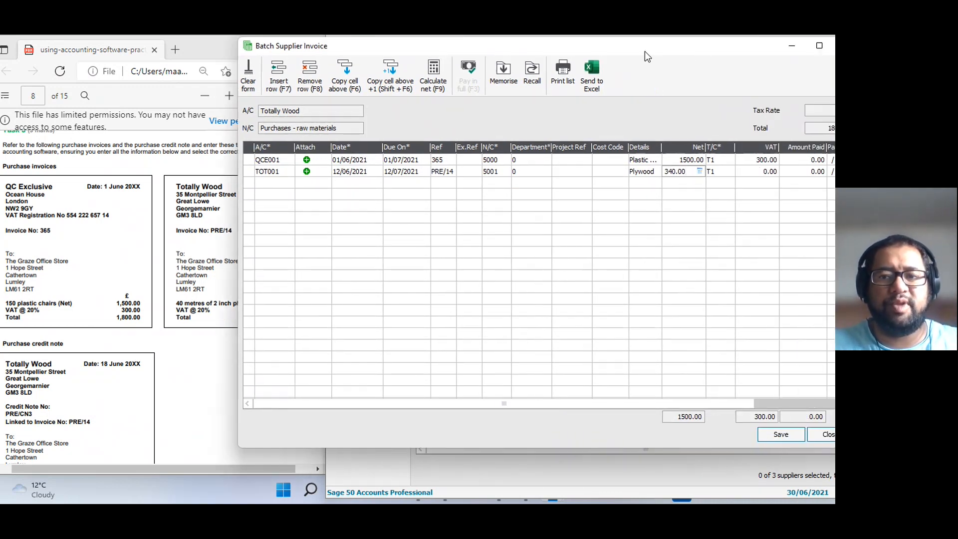
left_click(782, 434)
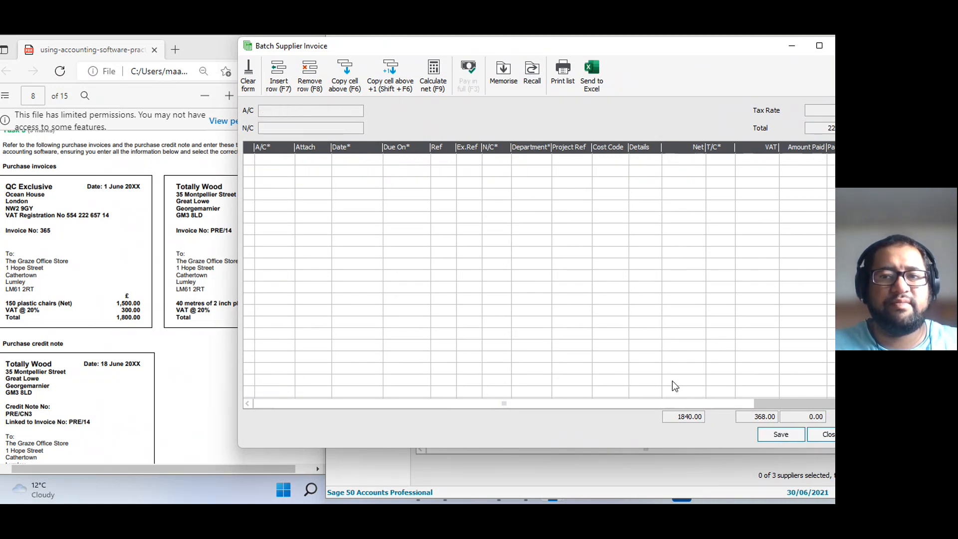
Examine the Totally Wood purchase credit note in the assessment document and look back at the sales credit note summary.
left_click(183, 360)
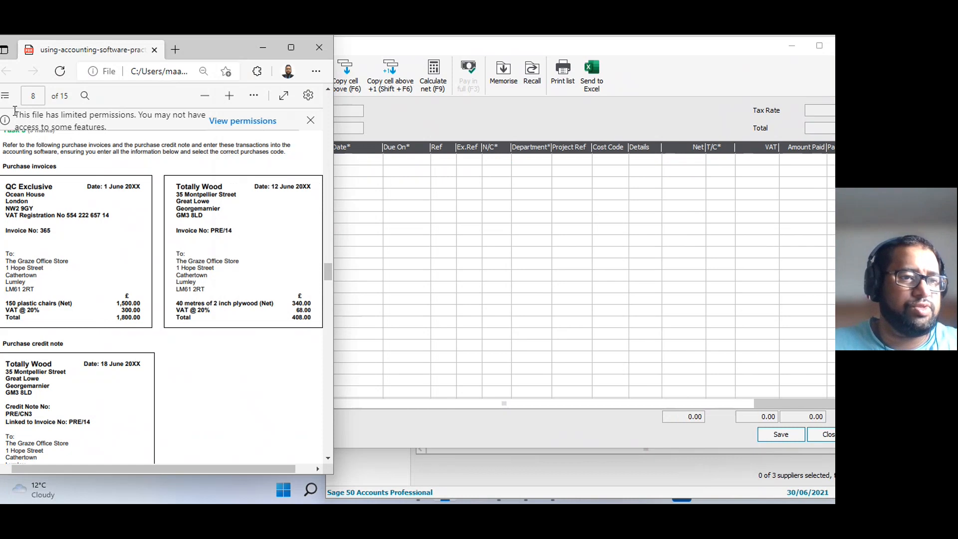
scroll(70, 368, "down", 3)
scroll(70, 368, "up", 1)
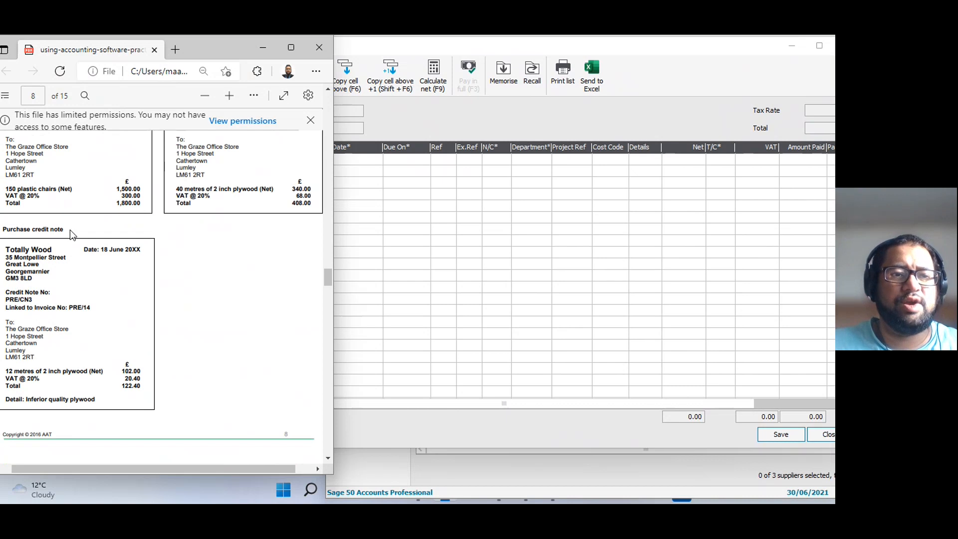
left_click_drag(67, 230, 16, 230)
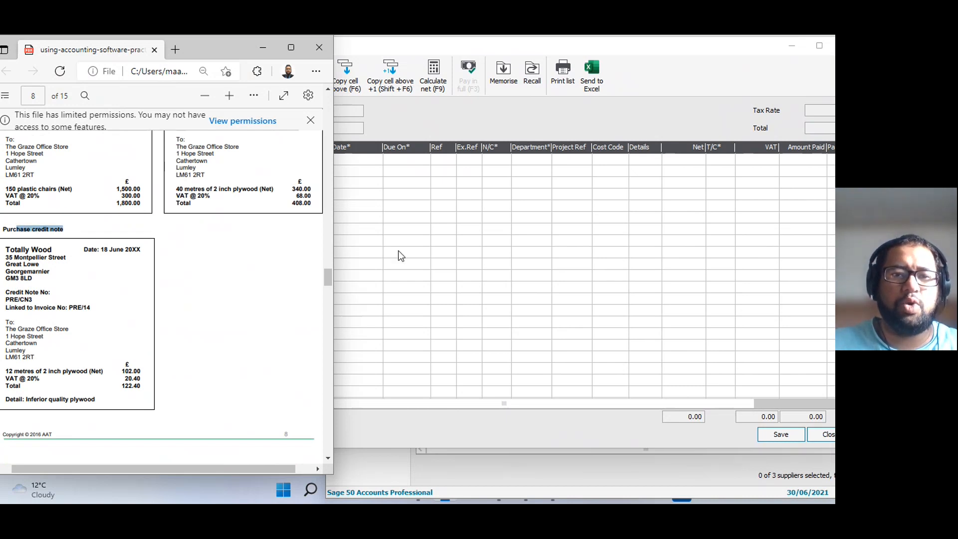
left_click(444, 266)
scroll(139, 282, "up", 5)
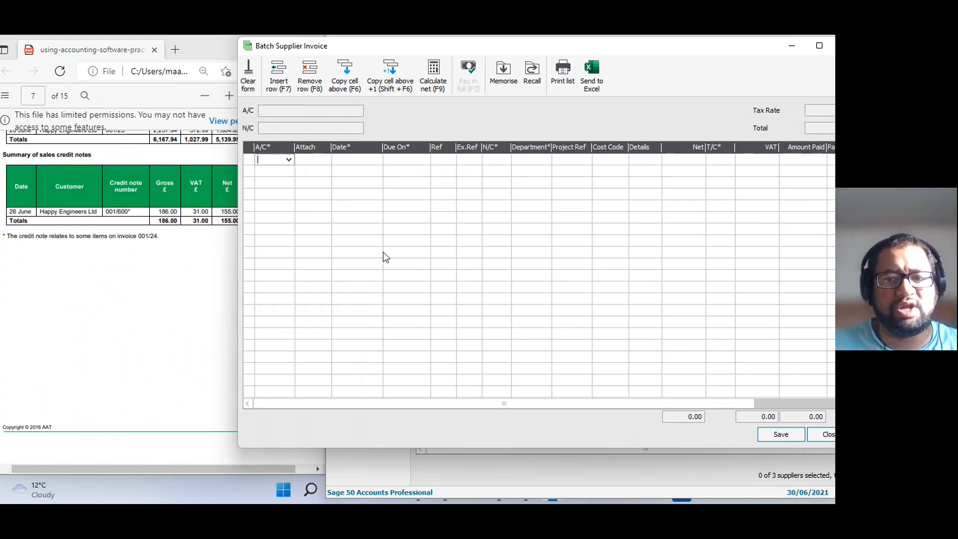
Close the supplier invoice batch and return to the Totally Wood purchase credit note in the assessment document.
left_click(830, 440)
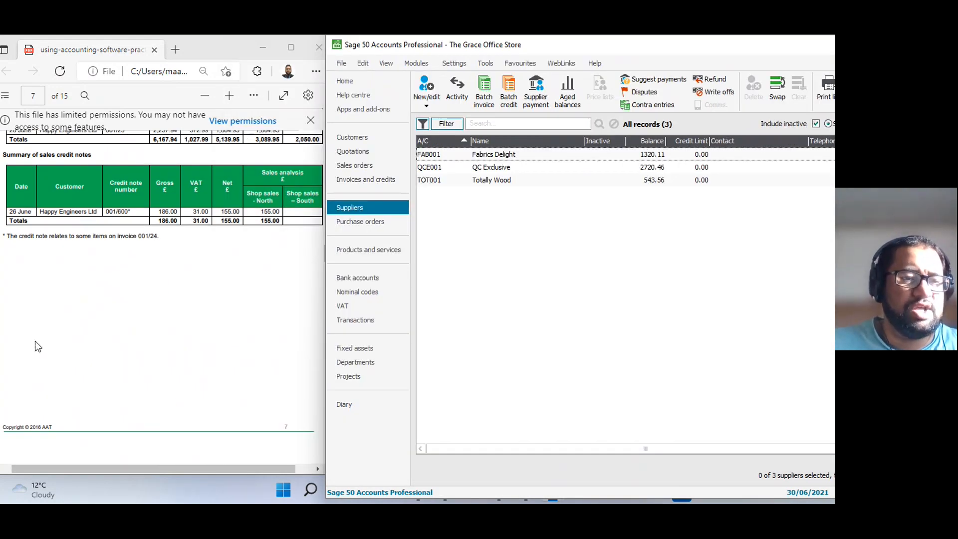
scroll(35, 343, "down", 5)
left_click(67, 355)
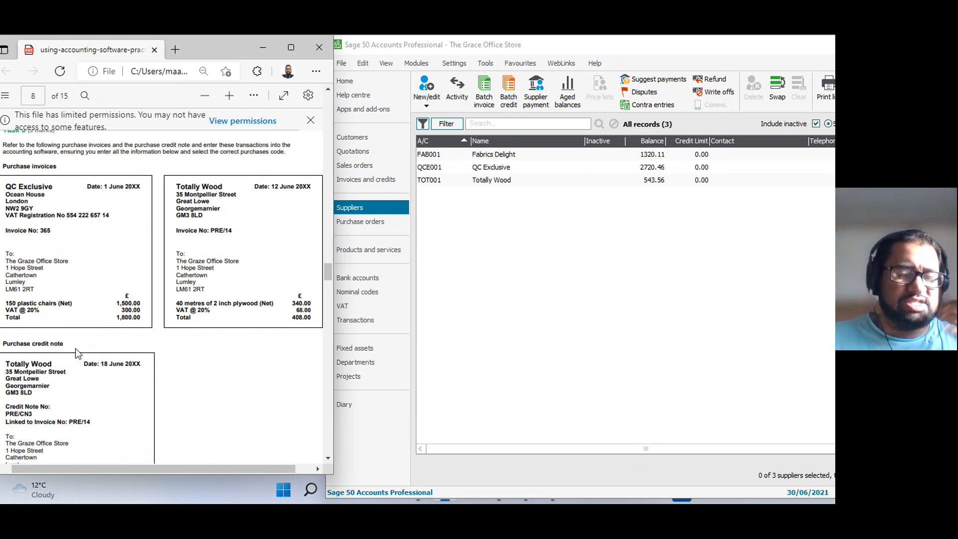
Start a new supplier invoice batch with a Totally Wood row dated 18/06/2021, keeping the default due date.
left_click(493, 105)
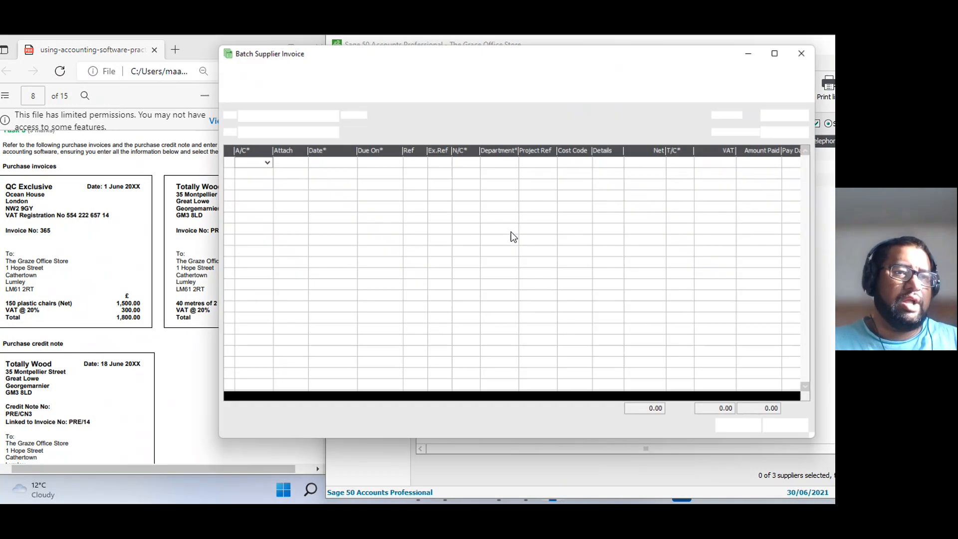
scroll(84, 331, "down", 3)
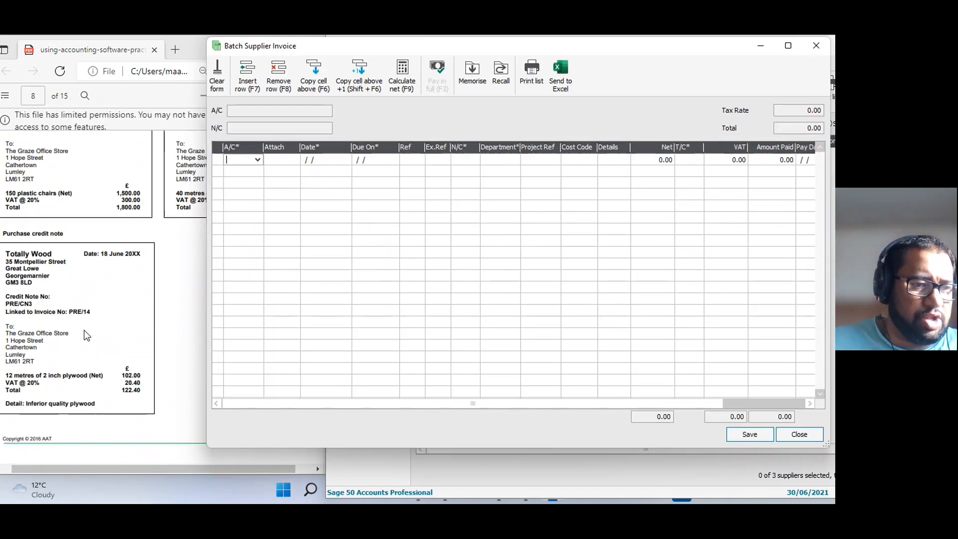
left_click(245, 160)
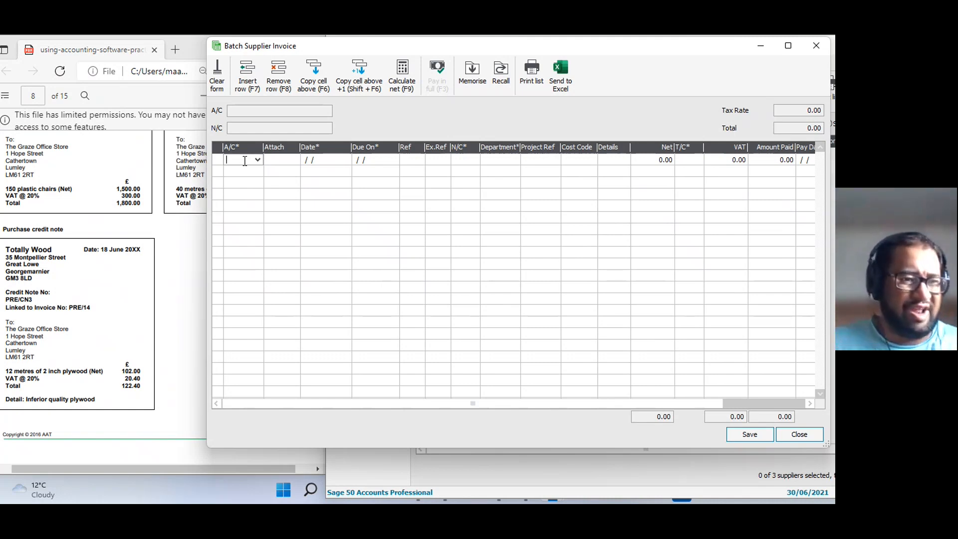
type("TOT001")
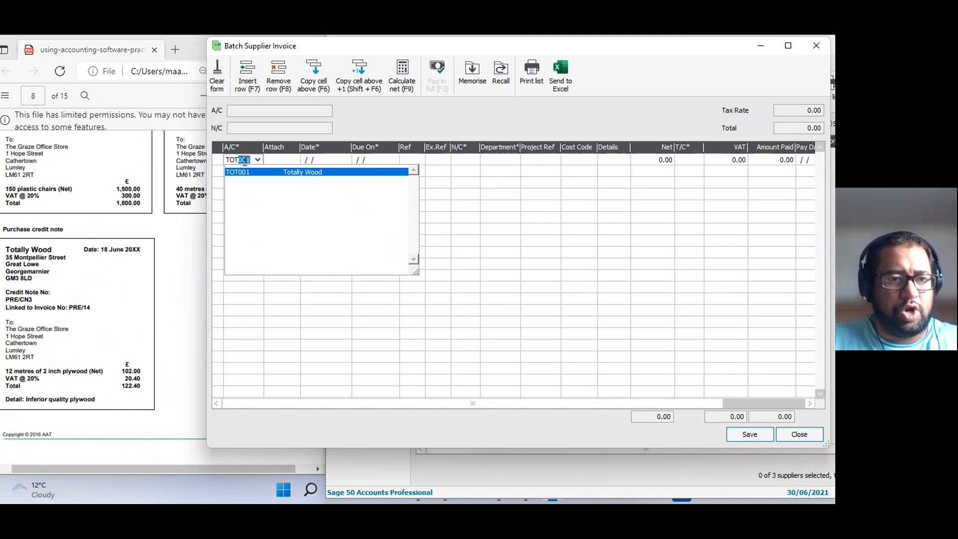
key("Tab")
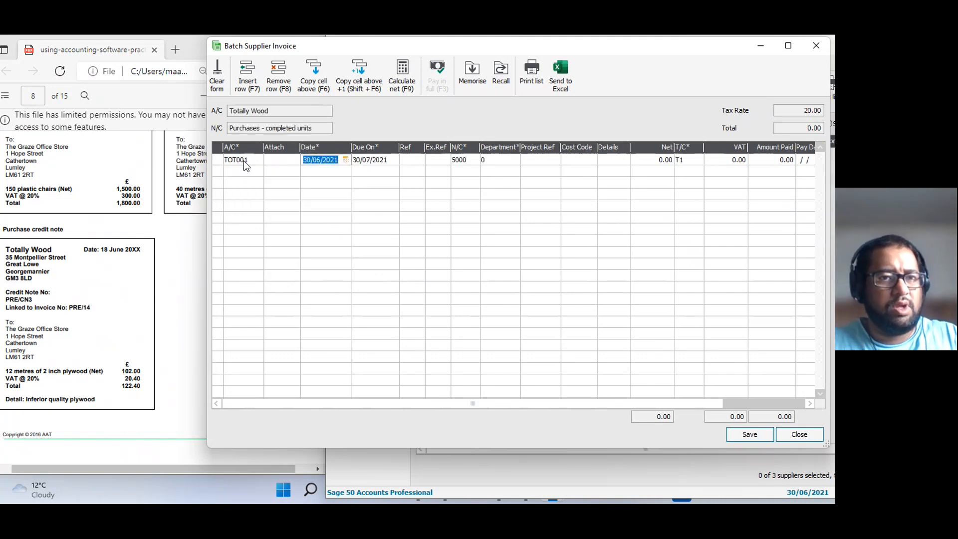
type("180621")
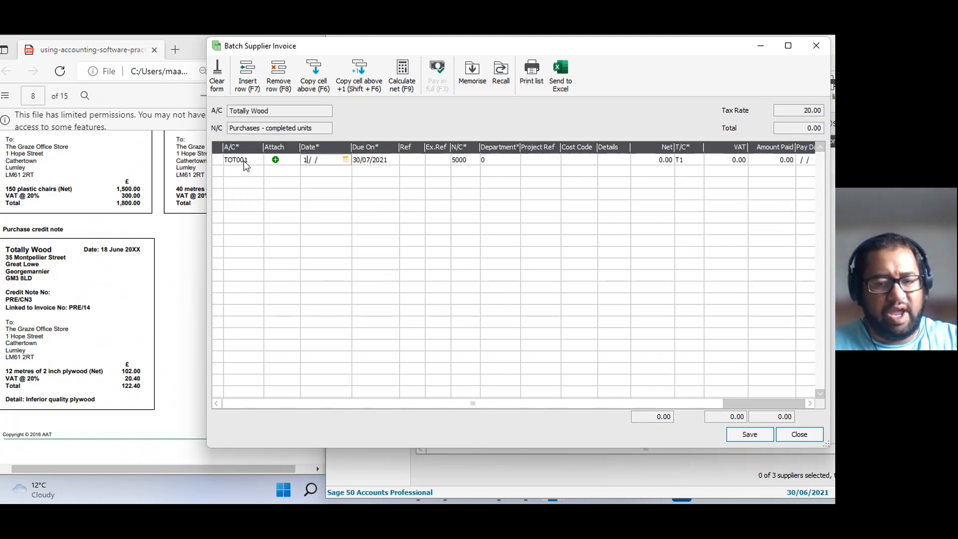
key("Tab")
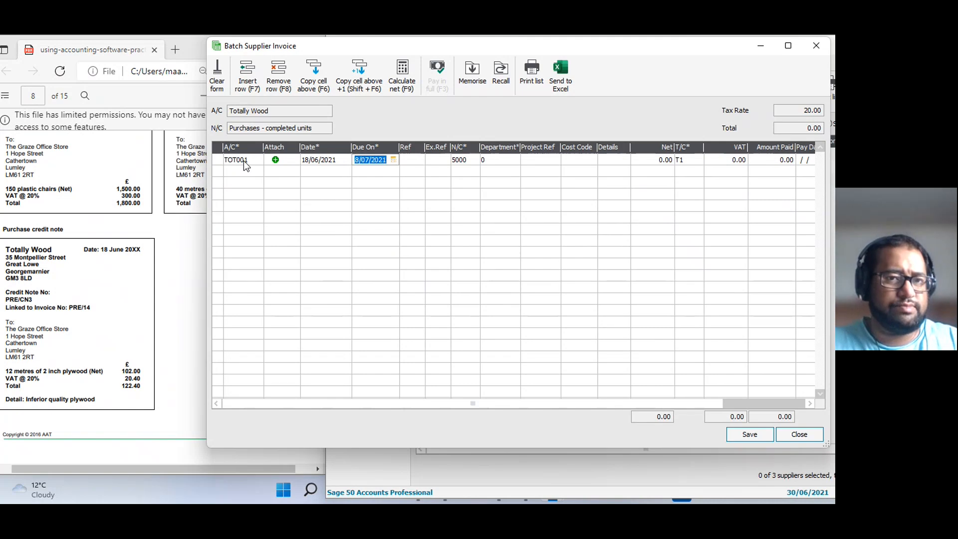
key("Tab")
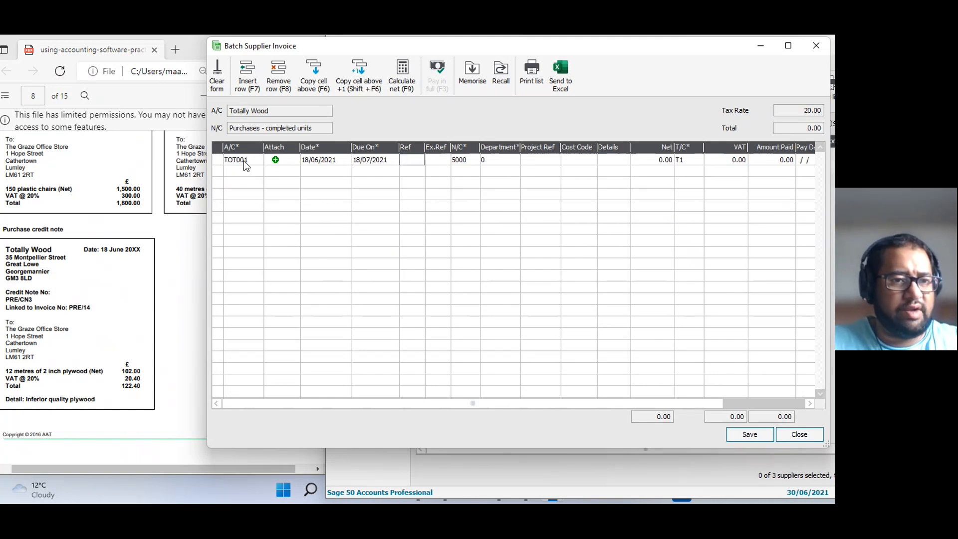
Enter reference PRE/14 and nominal code 5001, Purchases - raw materials, on the Totally Wood row dated 18/06/2021.
type("PRE/14")
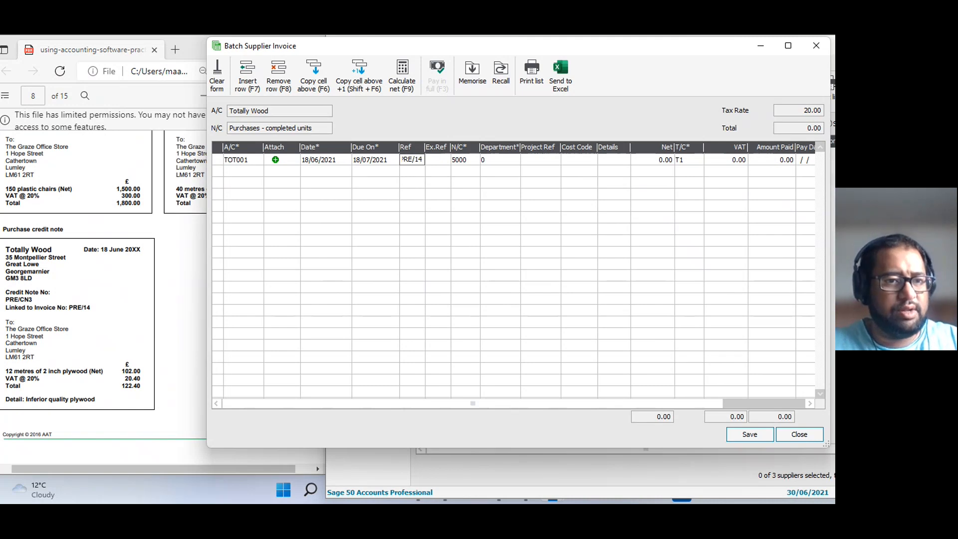
key("BackSpace")
key("BackSpace")
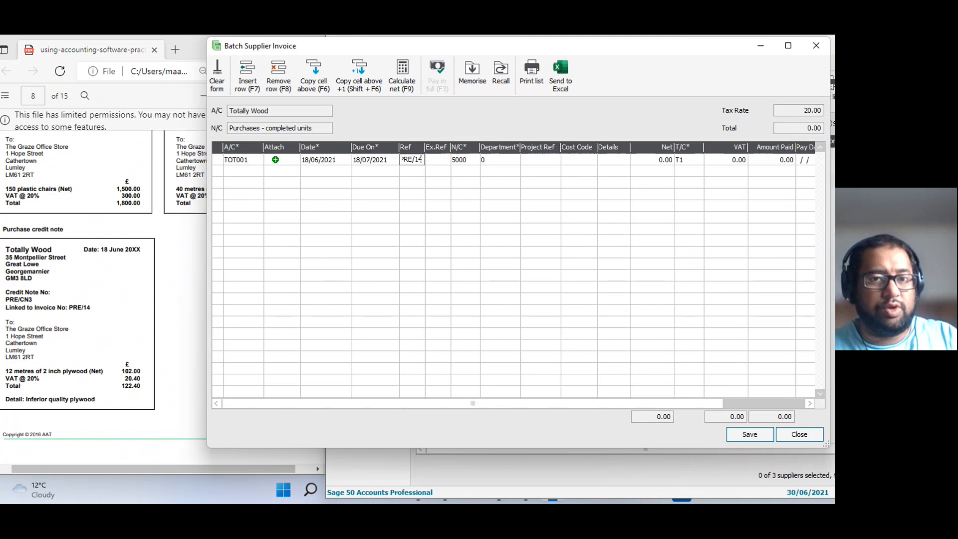
key("Tab")
key("Tab")
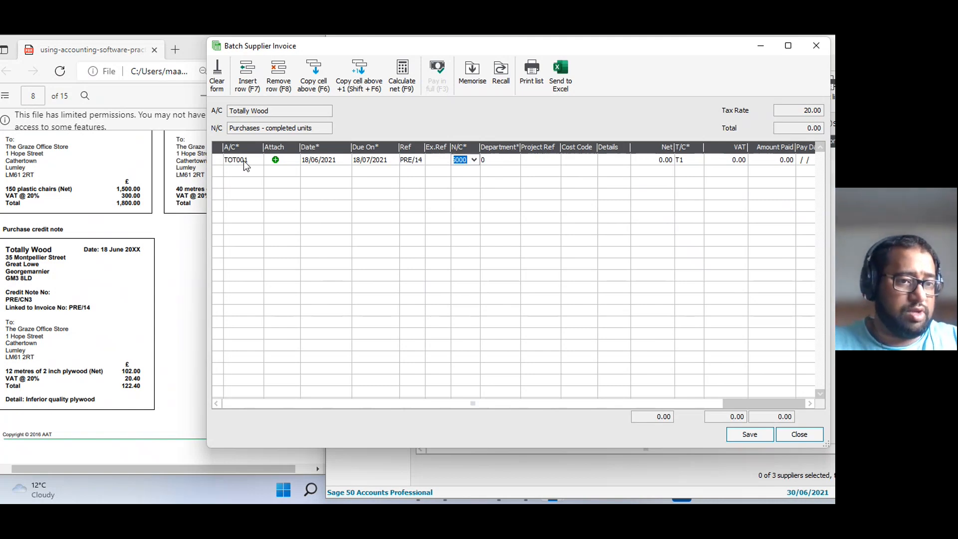
type("5001")
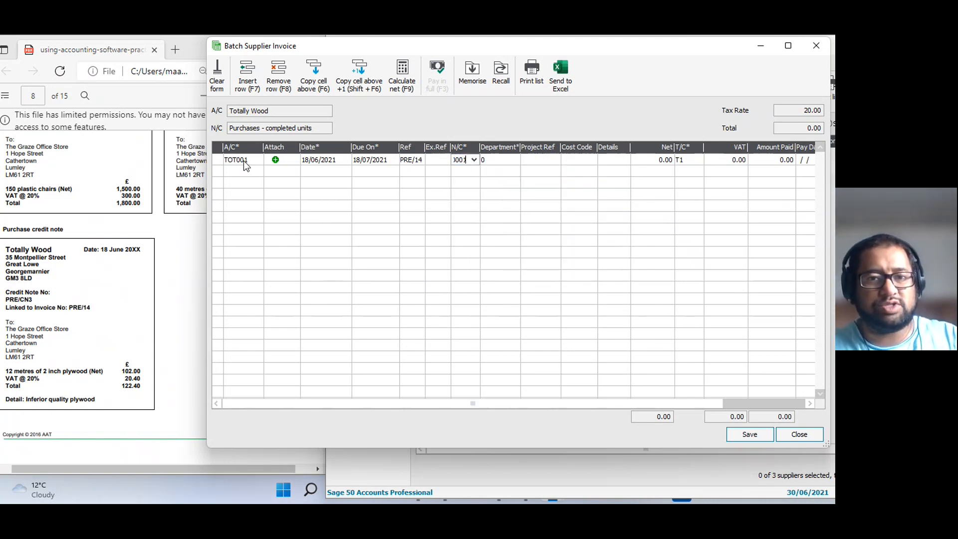
key("F4")
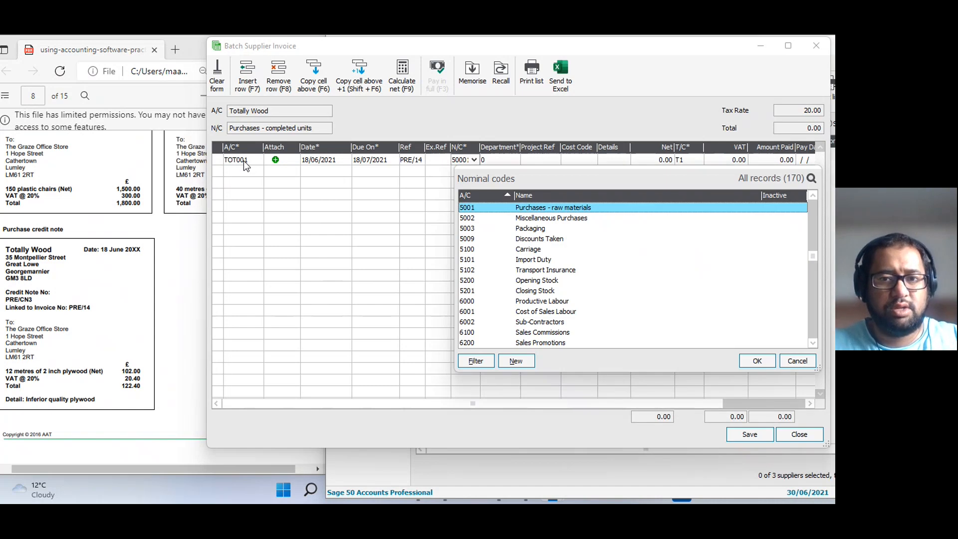
key("Down")
key("Up")
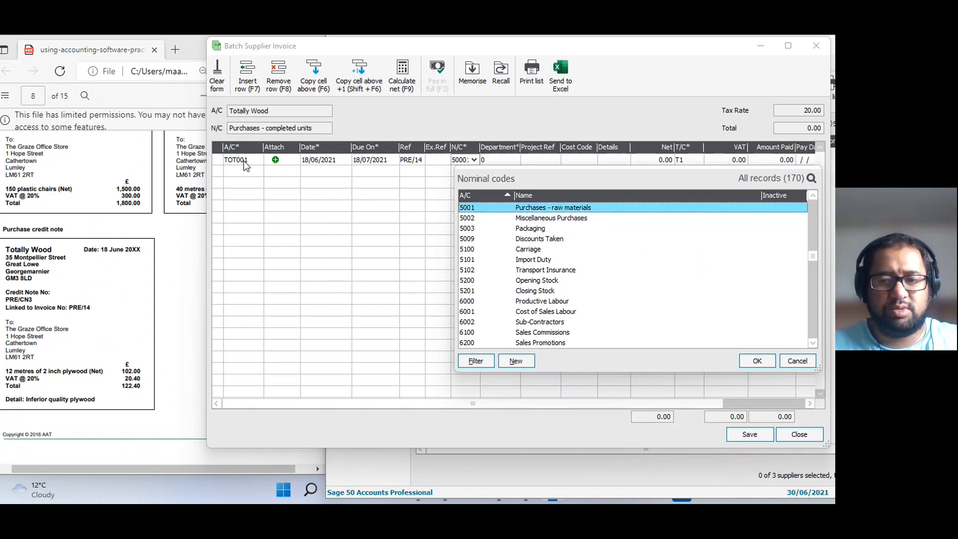
key("Return")
Enter a net amount of 102.00 and the details Plywood on the Totally Wood row, then save and close the invoice batch.
key("Tab")
key("Tab")
key("Tab")
key("Tab")
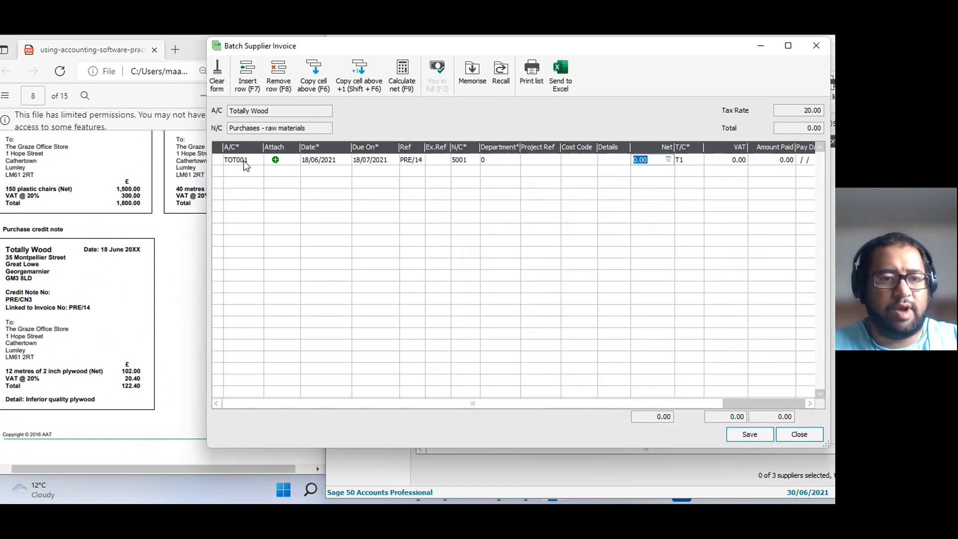
type("102")
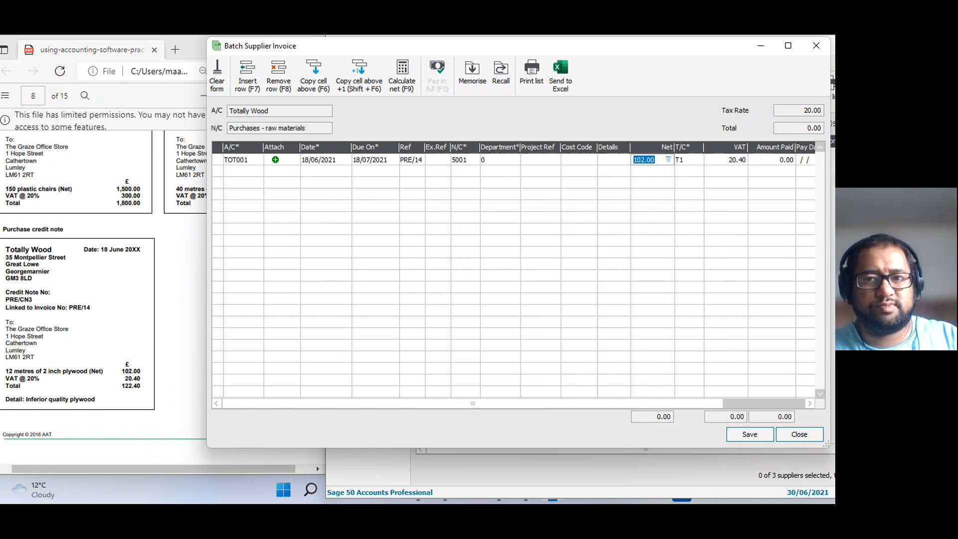
key("Tab")
key("shift+Tab")
key("shift+Tab")
type("Plywood")
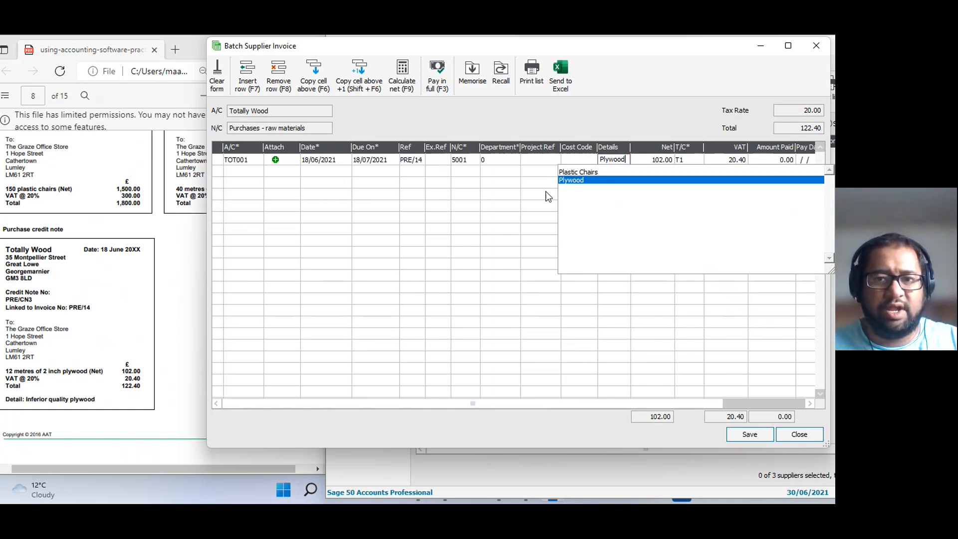
key("Tab")
left_click(750, 435)
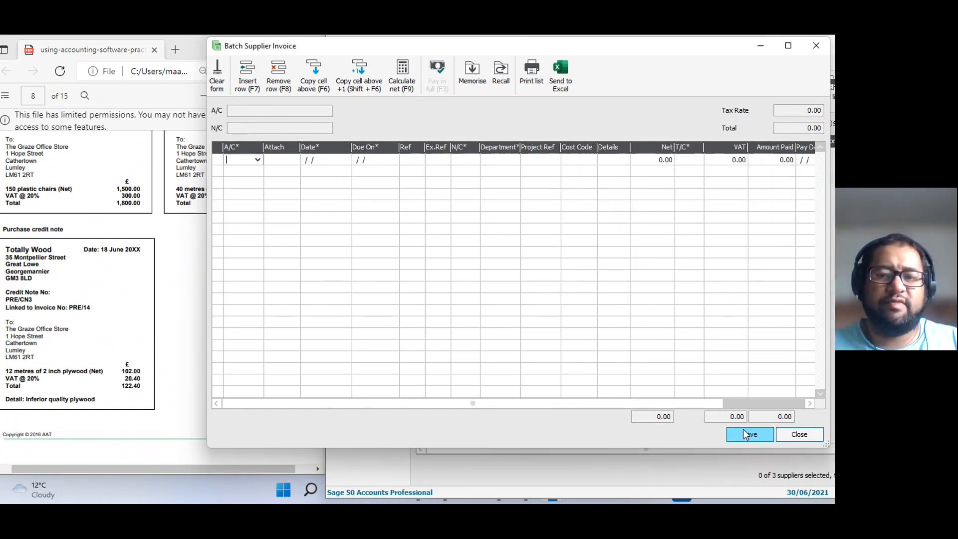
left_click(795, 433)
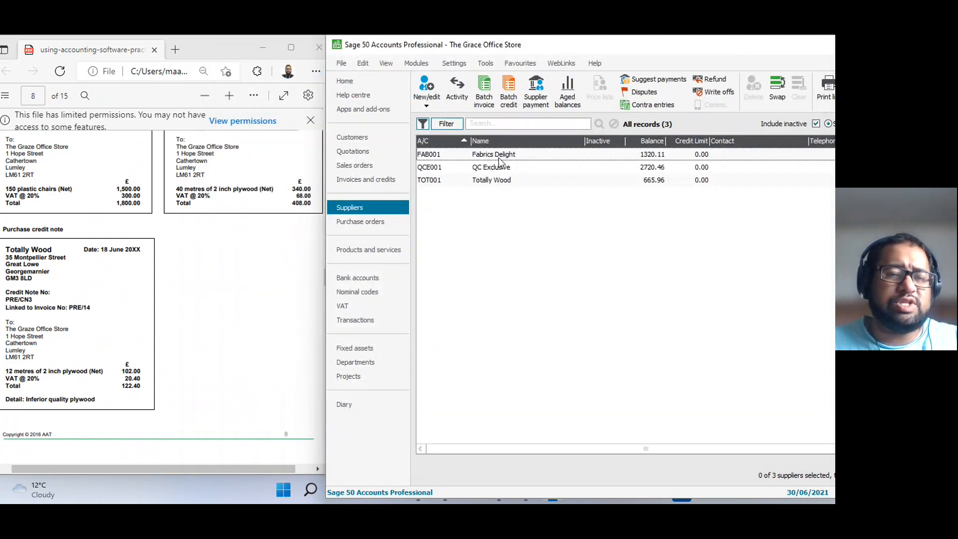
Review the transaction activity in the Totally Wood supplier record and close the record.
left_click(504, 181)
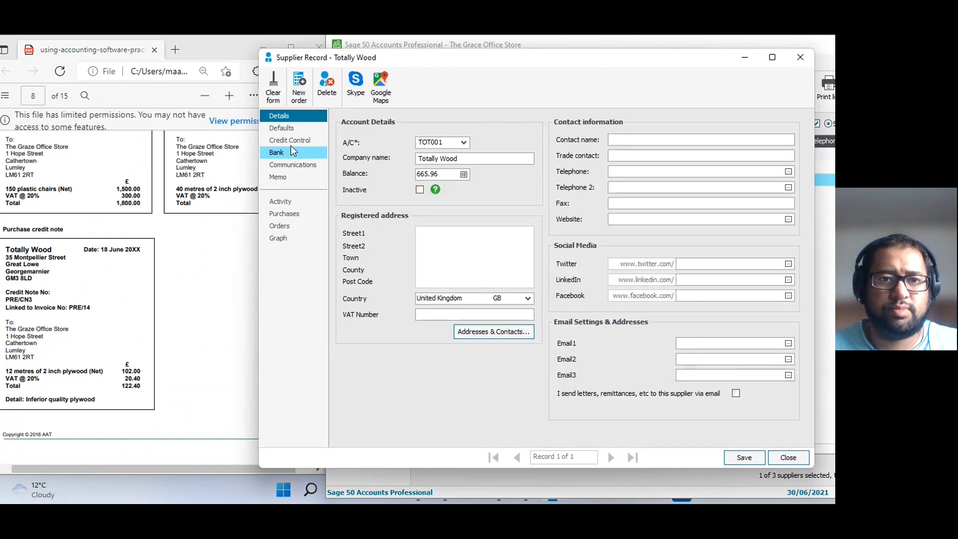
left_click(280, 201)
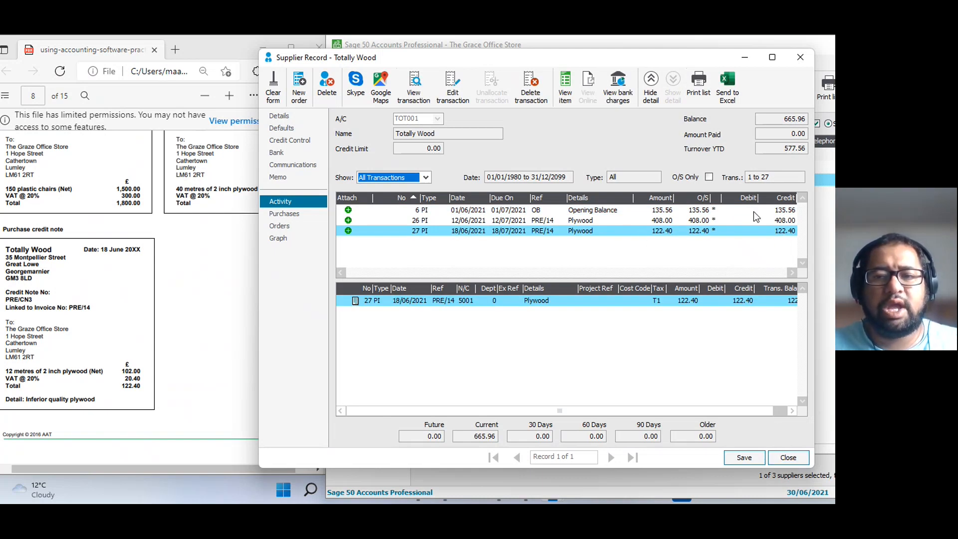
left_click(788, 458)
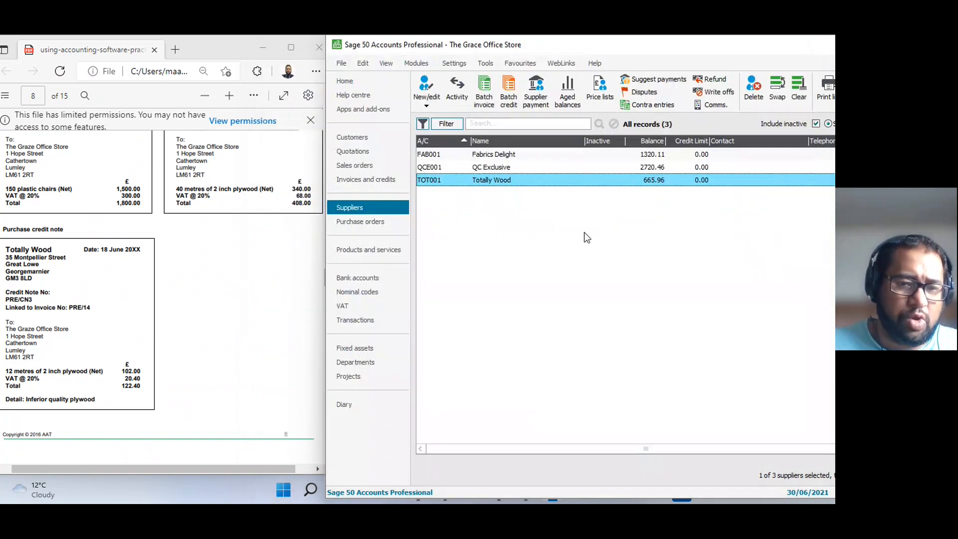
Delete transaction 27, the Totally Wood Plywood purchase invoice dated 18/06/2021, from the transactions list.
left_click(378, 322)
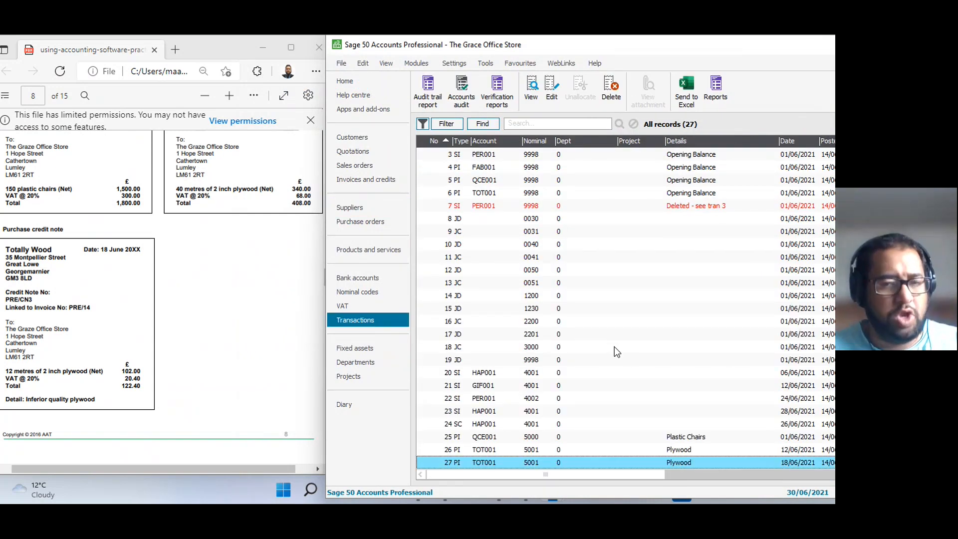
left_click_drag(591, 50, 479, 52)
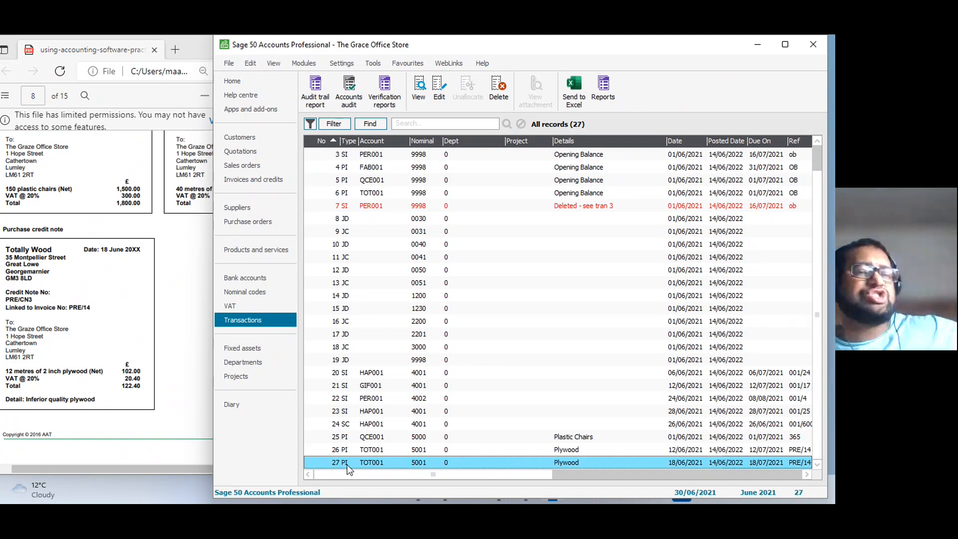
left_click(498, 88)
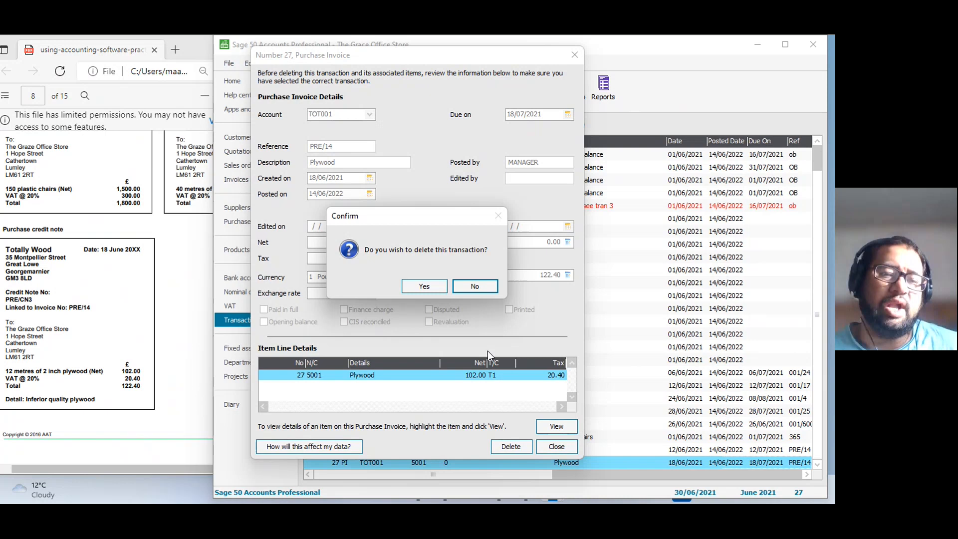
left_click(425, 286)
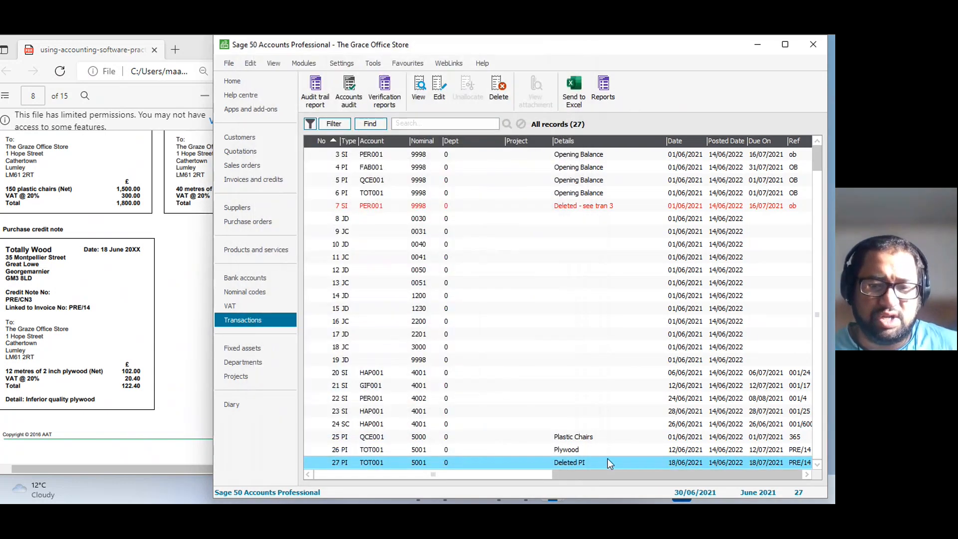
left_click_drag(529, 476, 463, 487)
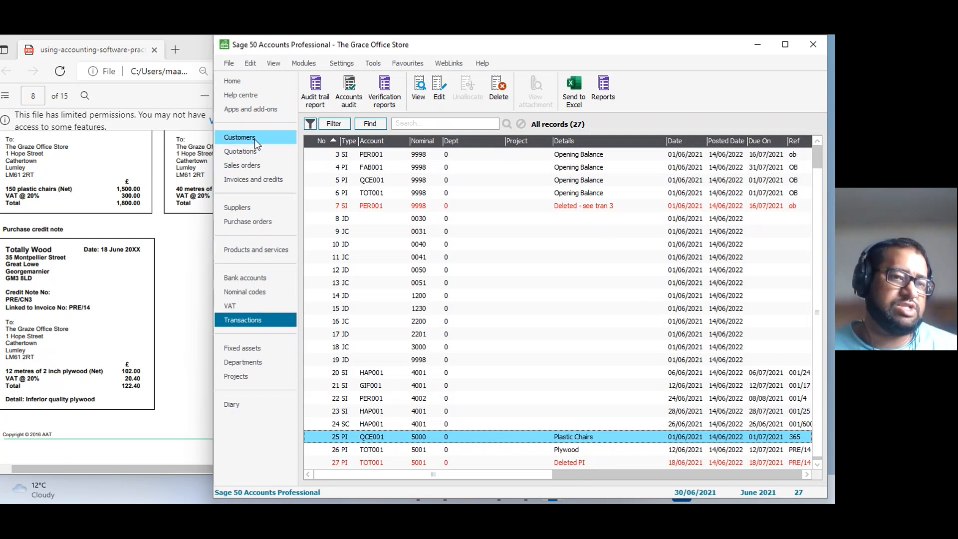
Start a supplier credit batch for Totally Wood and date its row 18/06/2021, keeping the default due date.
left_click(239, 208)
left_click(181, 318)
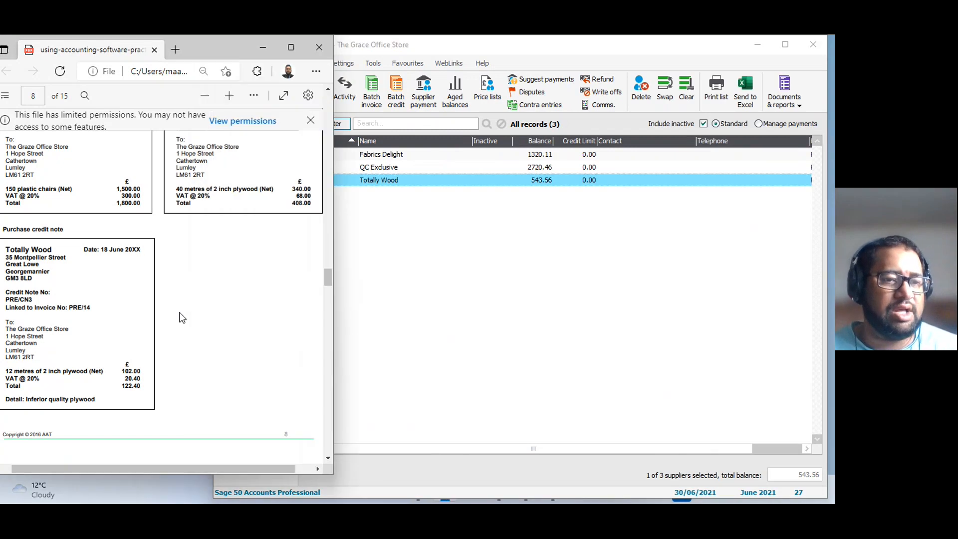
left_click(477, 293)
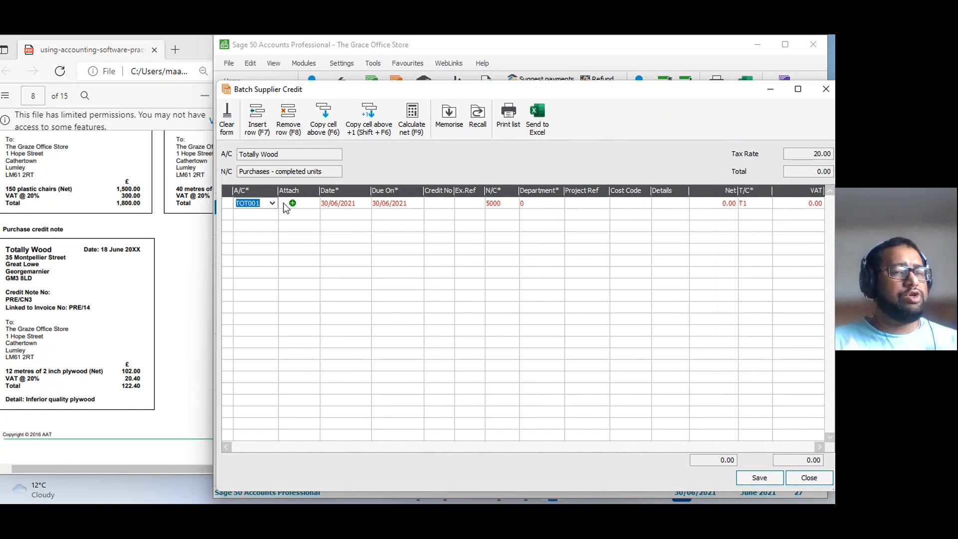
key("Tab")
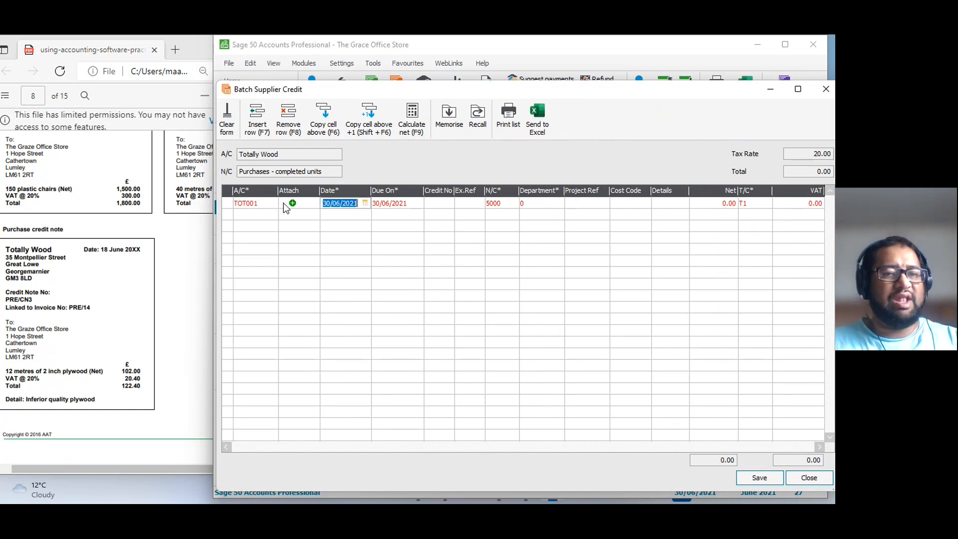
type("180621")
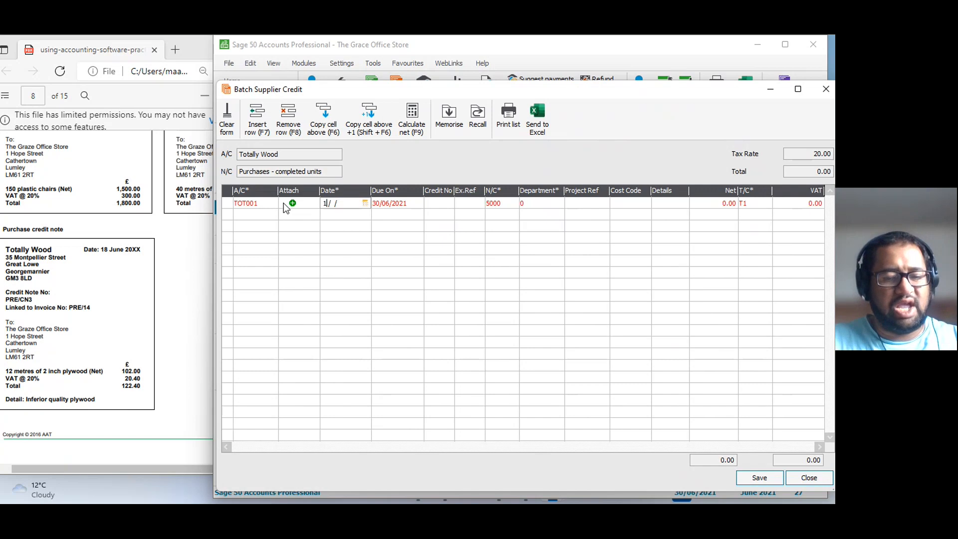
key("Tab")
key("Tab")
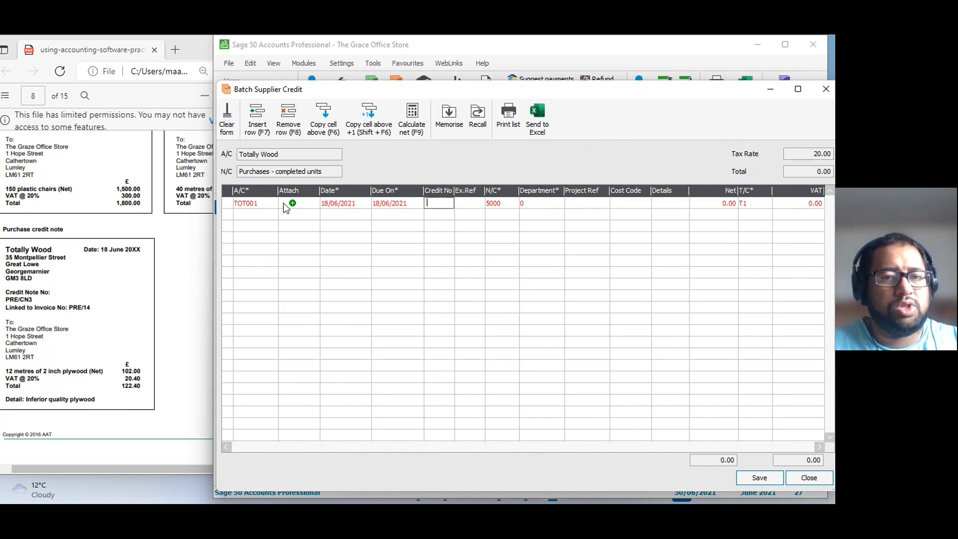
Enter credit number PRE/CN3, external reference PRE/14 and nominal code 5001 on the Totally Wood credit row.
type("P")
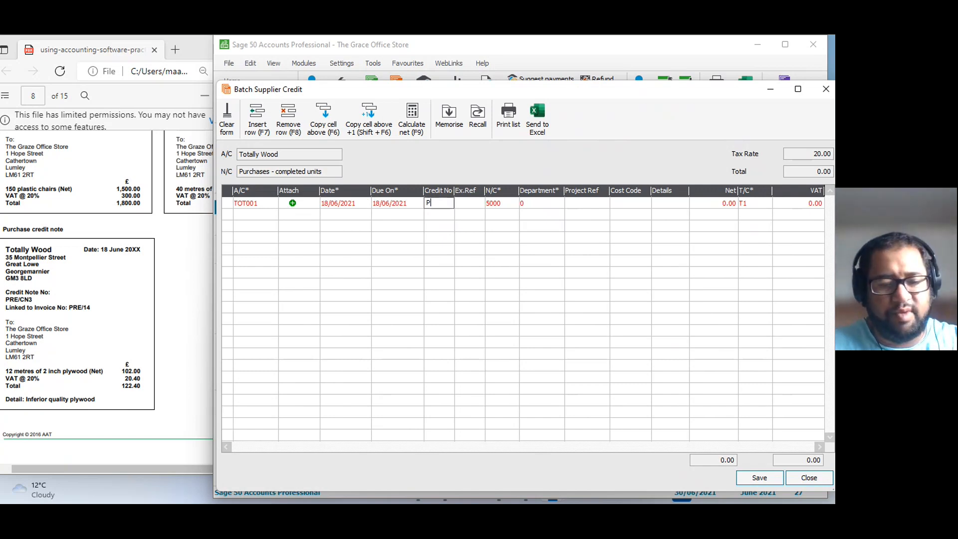
type("RE/CN3")
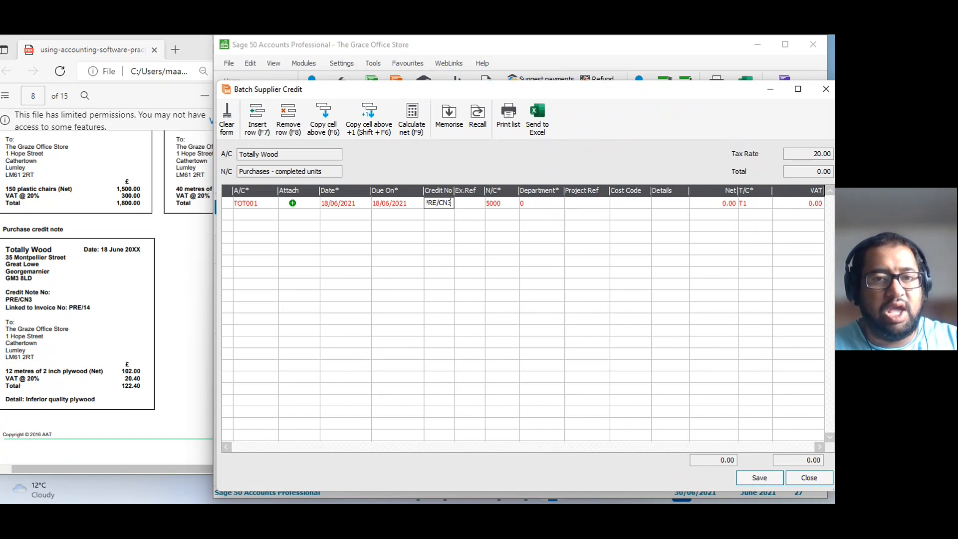
key("Tab")
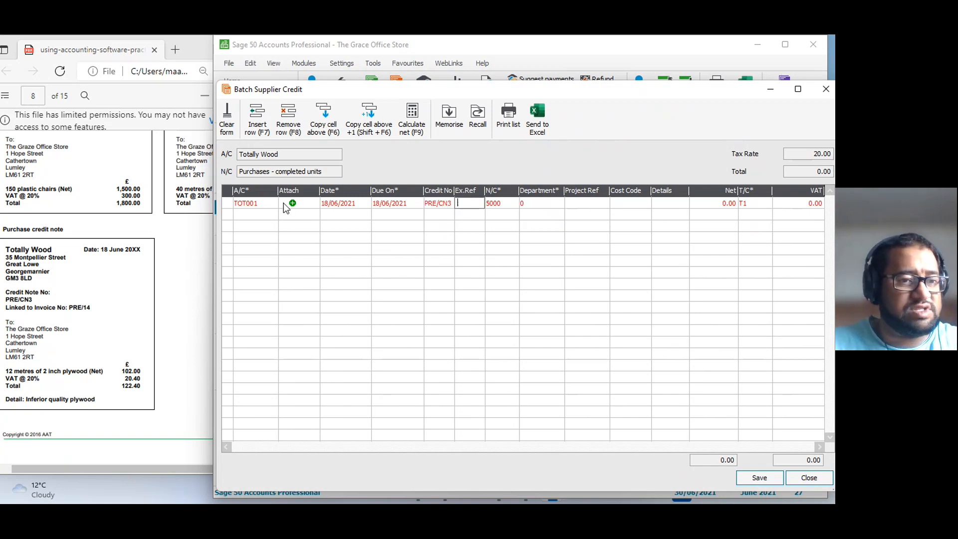
type("PRE/1")
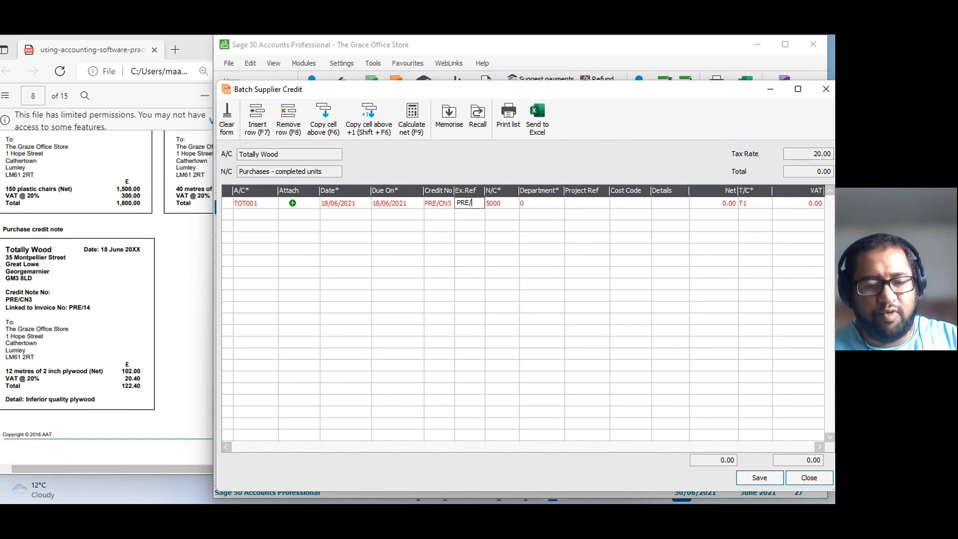
type("4")
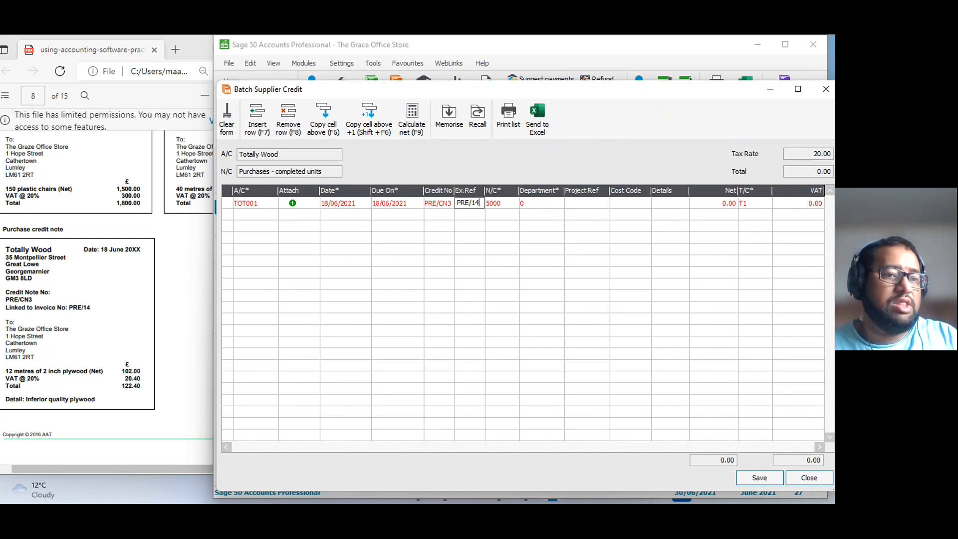
key("Tab")
type("5001")
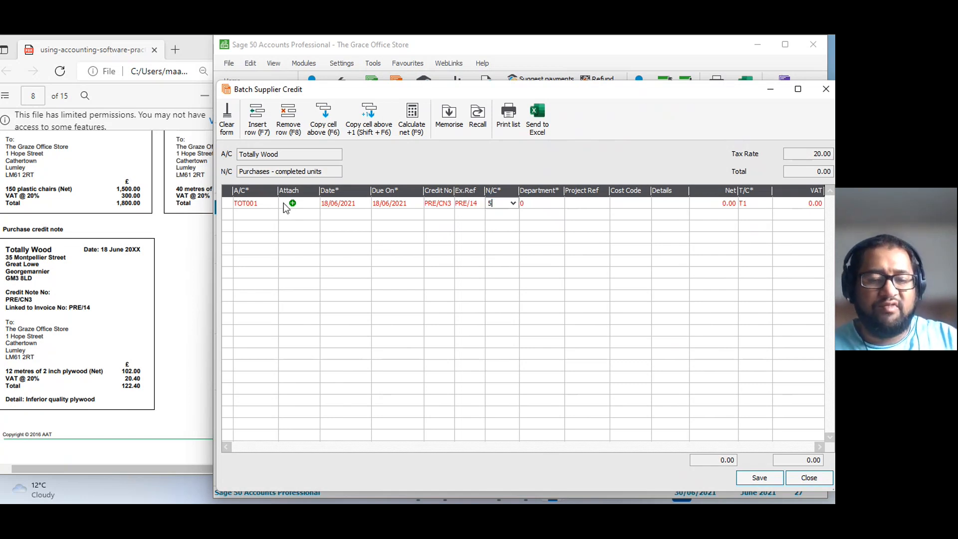
key("Tab")
key("Tab")
key("Tab")
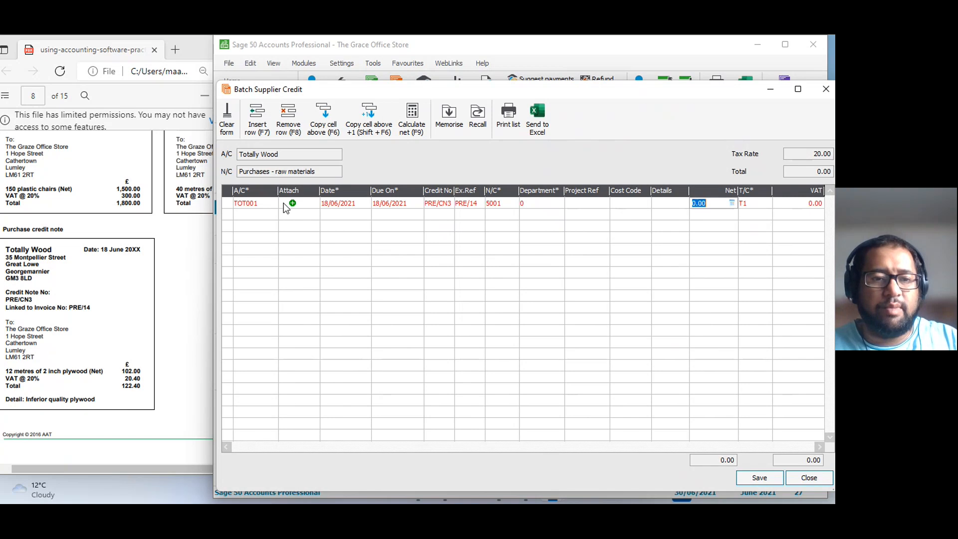
Enter a net amount of 102.00 and the details Plywood on the credit row, then save and close the supplier credit batch.
type("102")
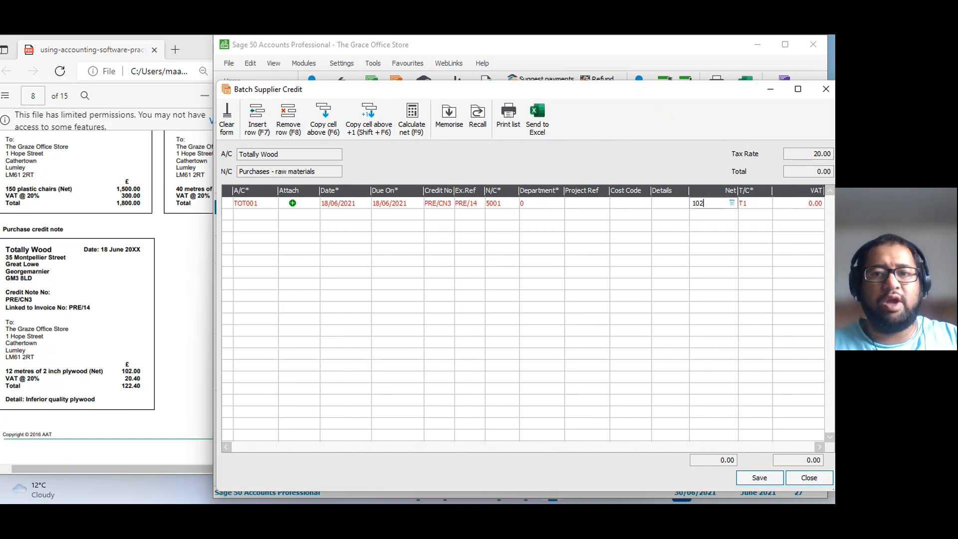
left_click(661, 202)
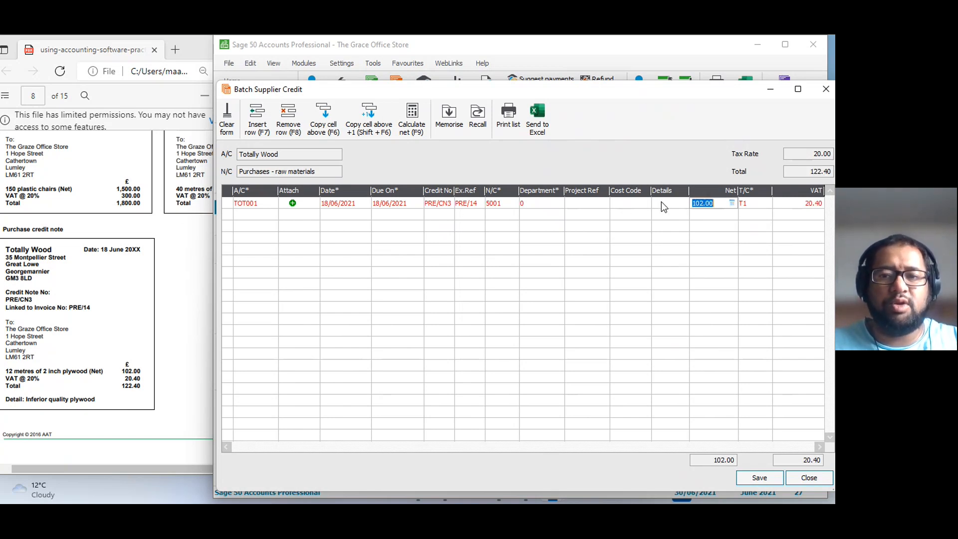
left_click(661, 202)
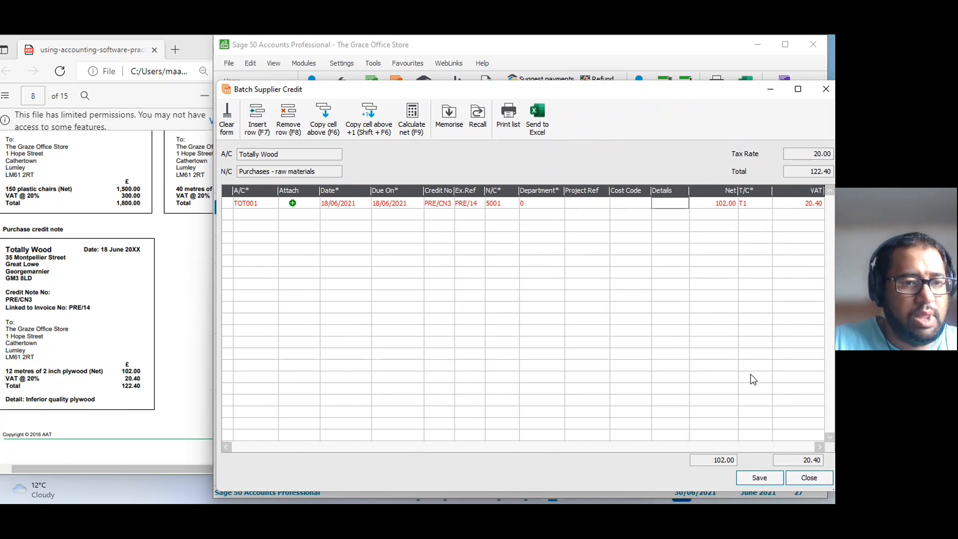
type("Ply")
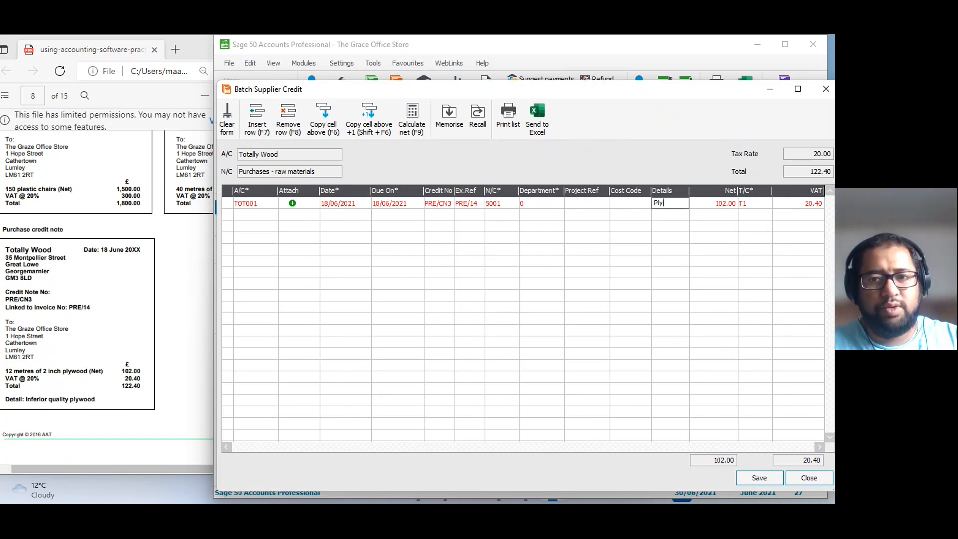
type("wood")
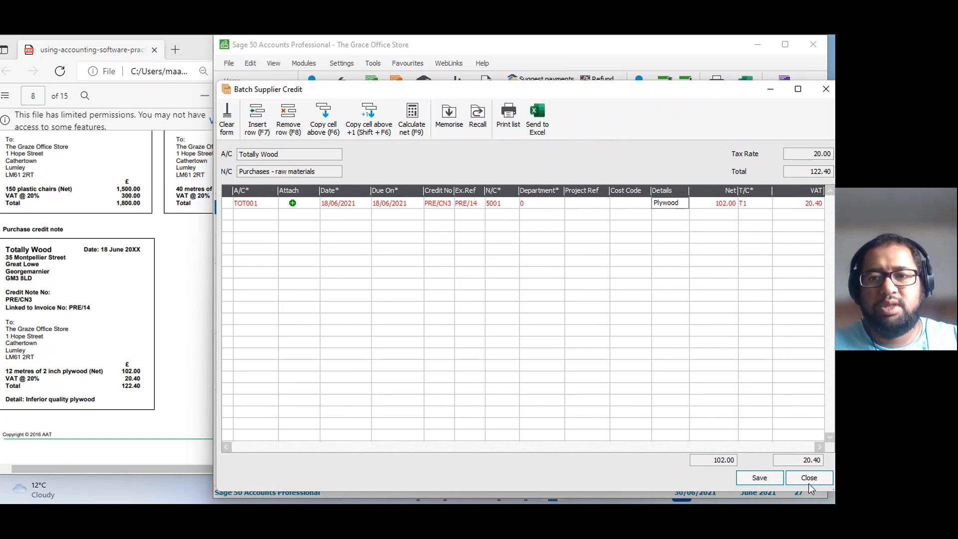
left_click(760, 475)
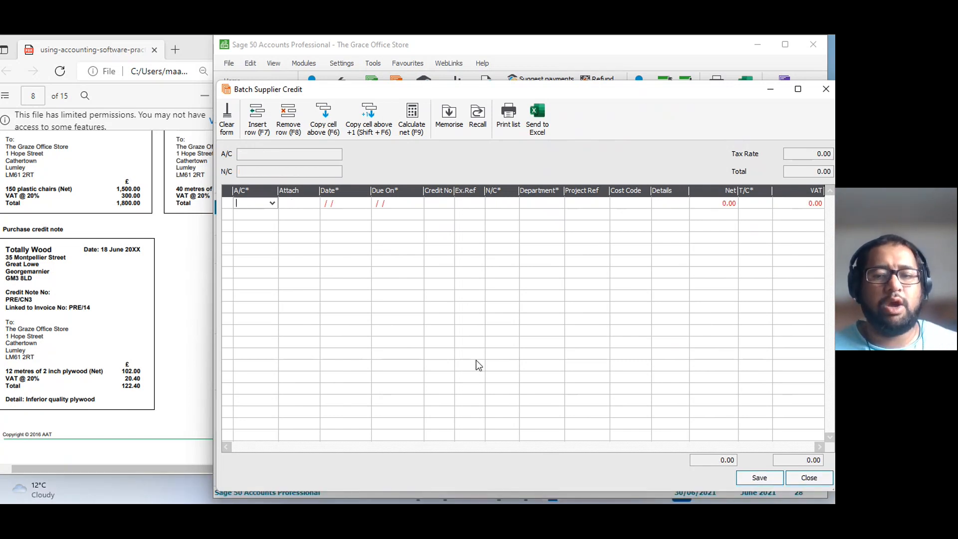
left_click(809, 478)
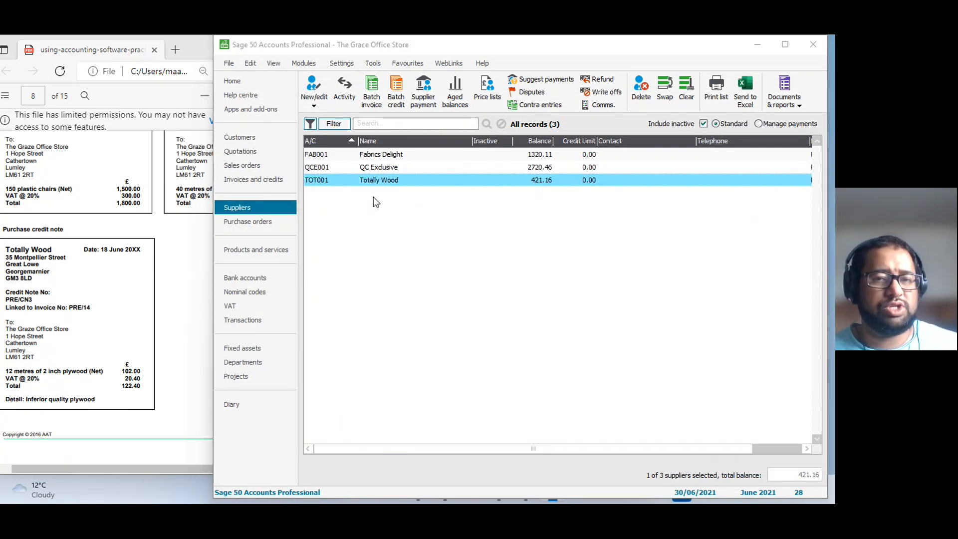
Examine the invoice, deleted invoice and credit note entries in the Totally Wood supplier record's activity, then close the record.
left_click(287, 205)
double_click(367, 181)
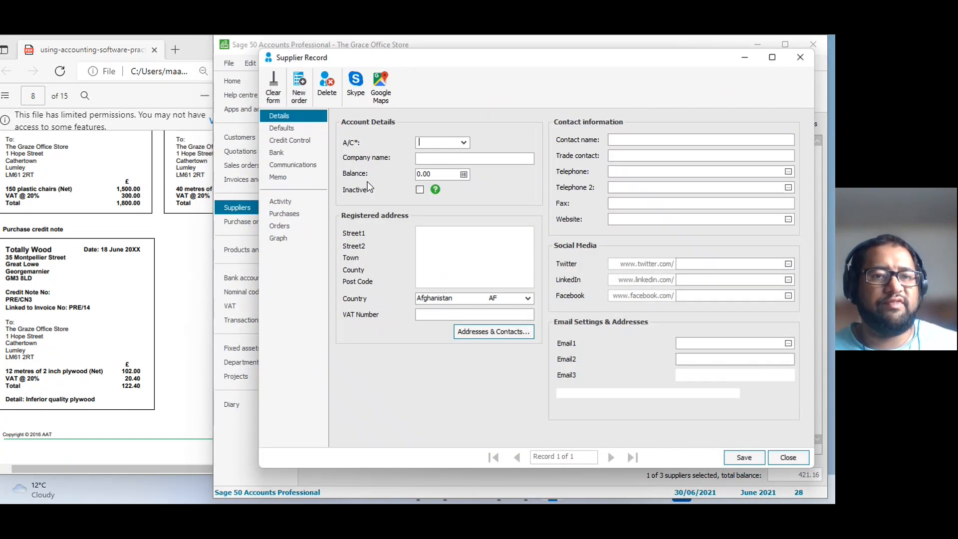
left_click(286, 202)
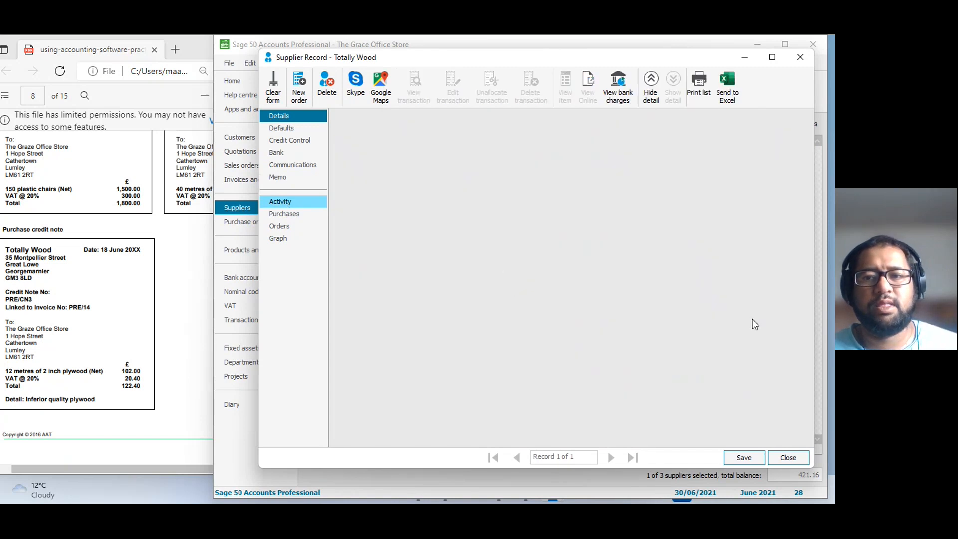
left_click(774, 237)
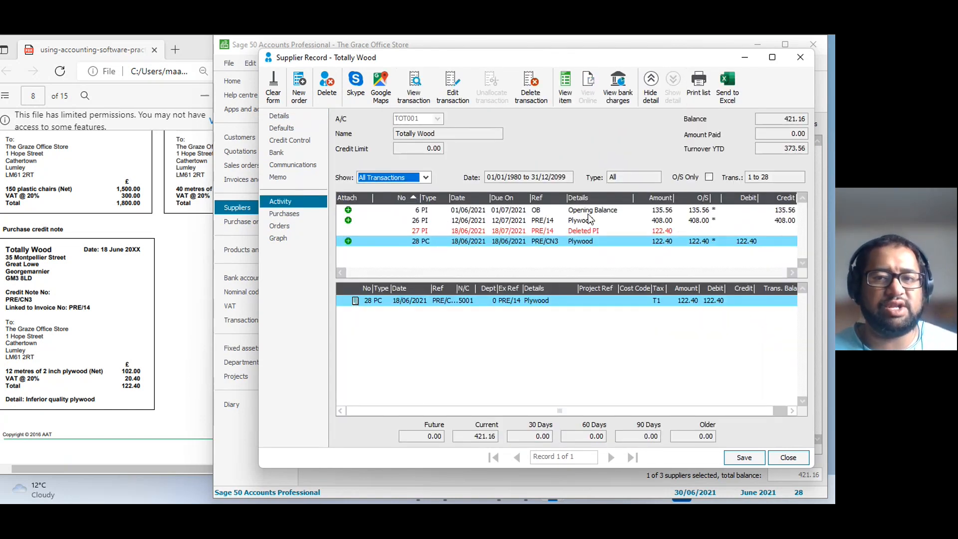
left_click(784, 221)
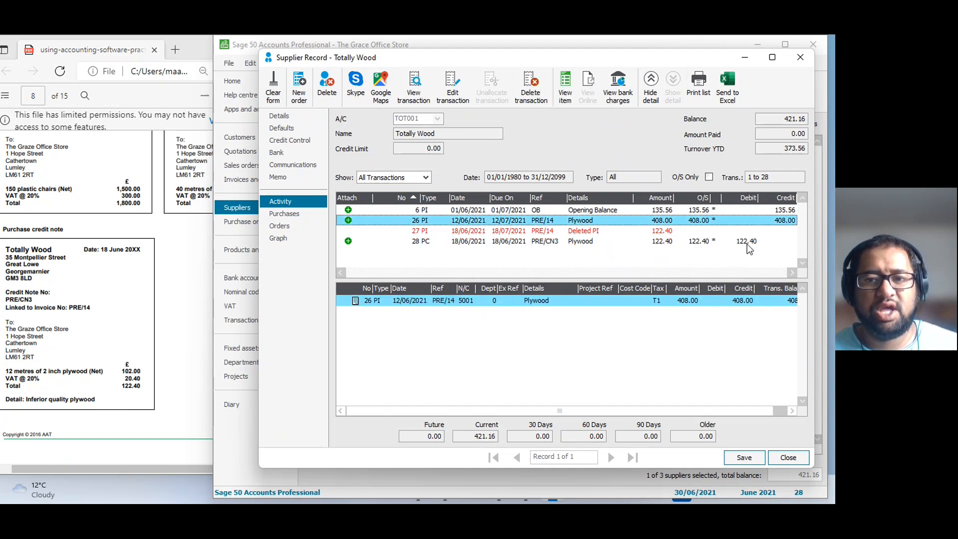
left_click(748, 243)
left_click(662, 235)
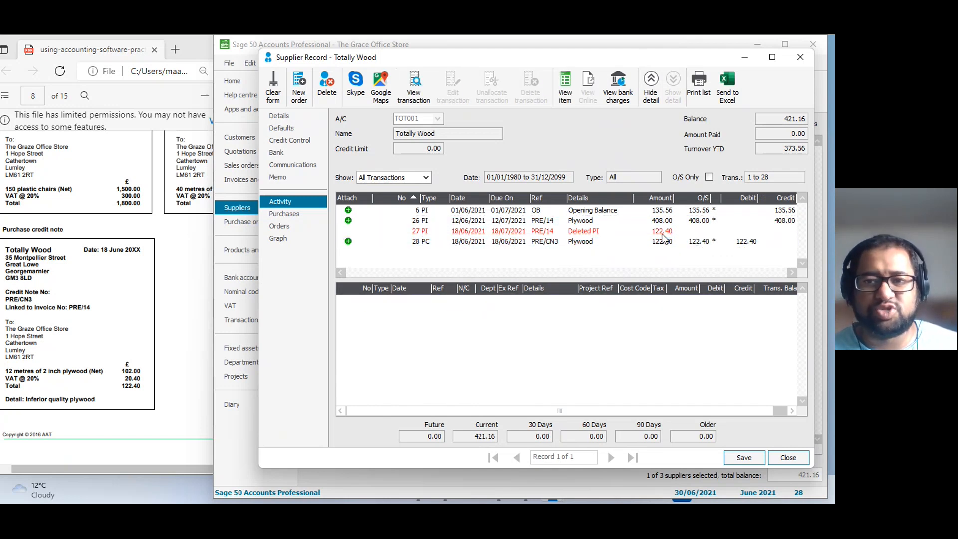
left_click(663, 232)
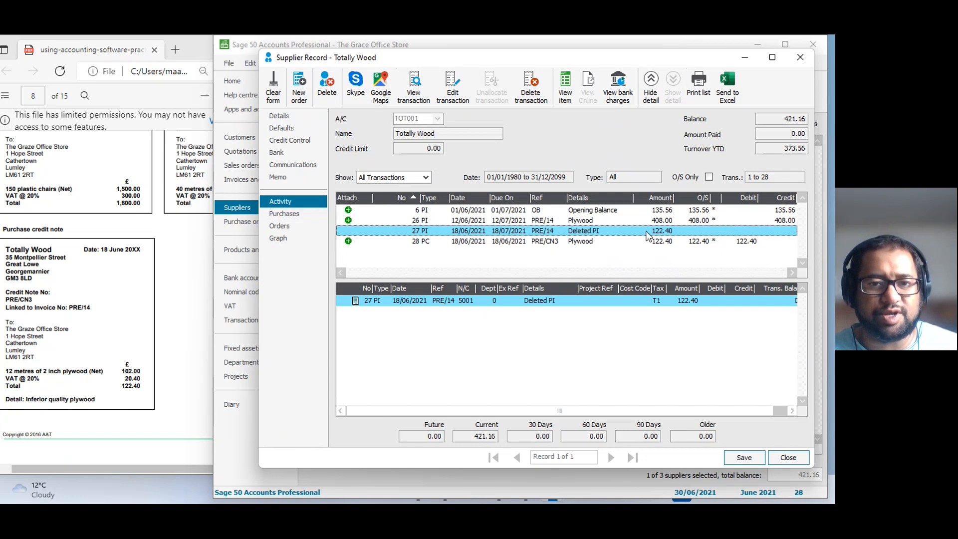
left_click(788, 457)
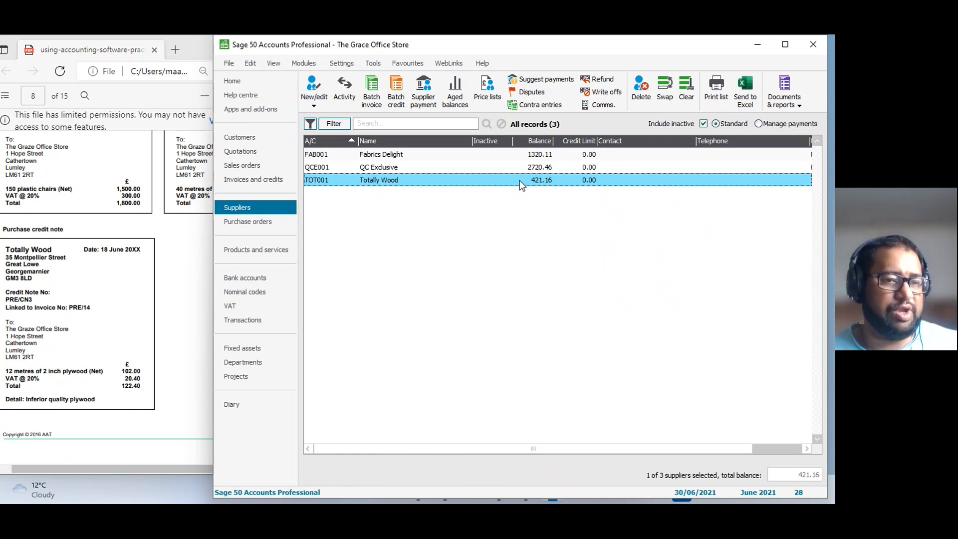
Switch to the practice assessment PDF and read Task 6a's online cash sales listing for June on page 9.
left_click(190, 279)
scroll(181, 307, "down", 6)
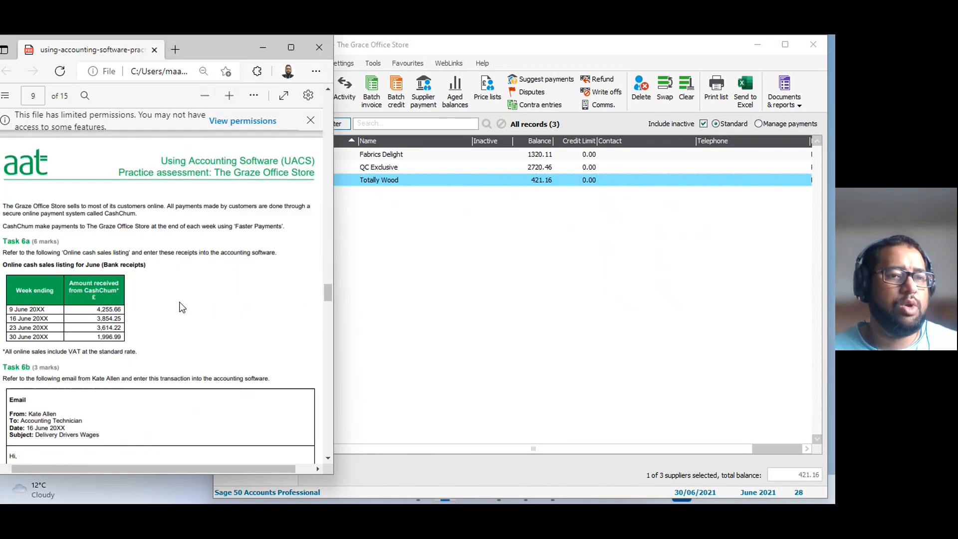
scroll(181, 306, "down", 1)
left_click(467, 306)
left_click(110, 242)
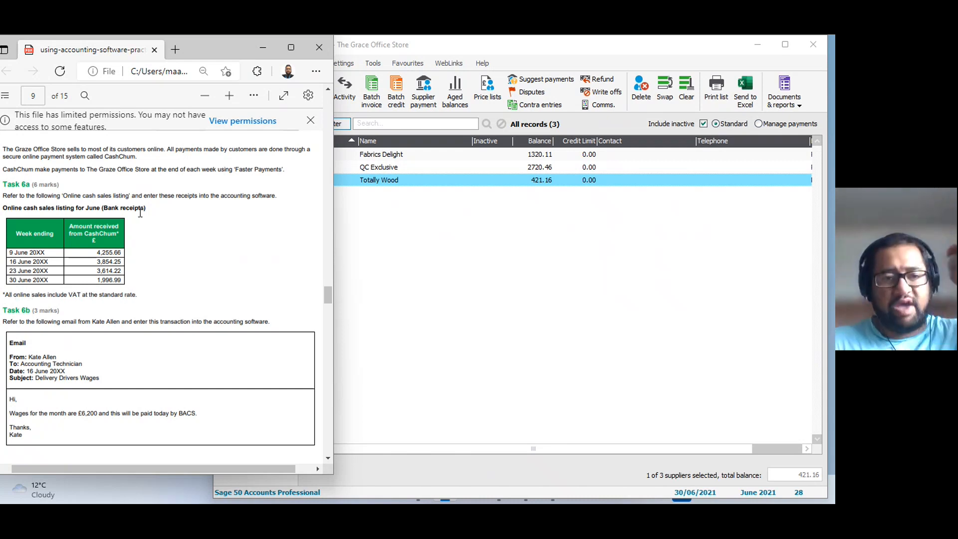
left_click_drag(95, 255, 124, 256)
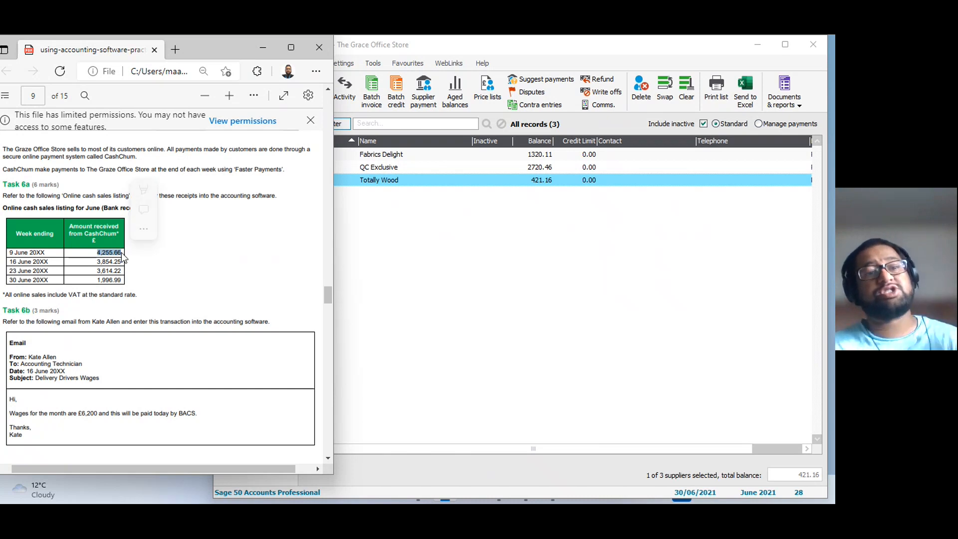
left_click(127, 250)
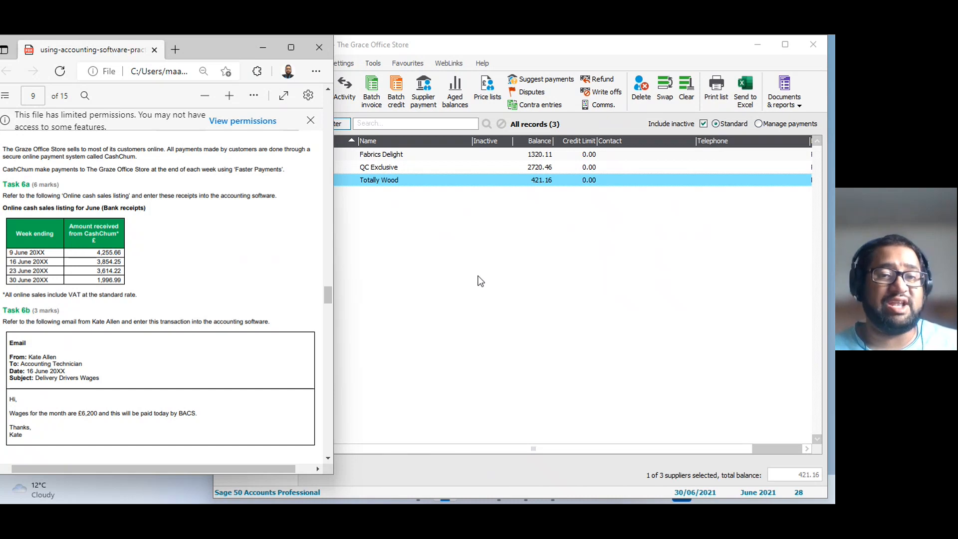
Switch back to Sage 50 Accounts and start a bank receipt for the Bank Current Account.
left_click(384, 237)
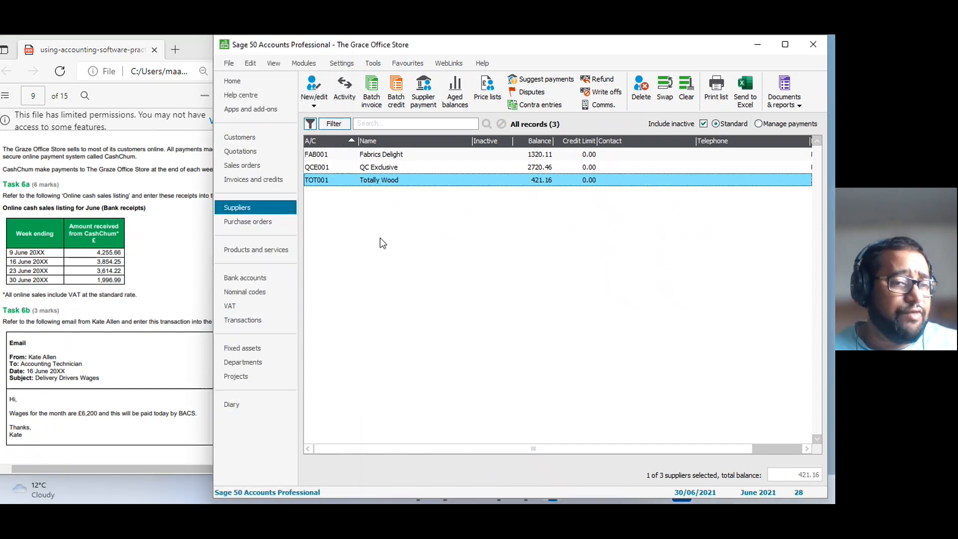
left_click(255, 283)
left_click(394, 155)
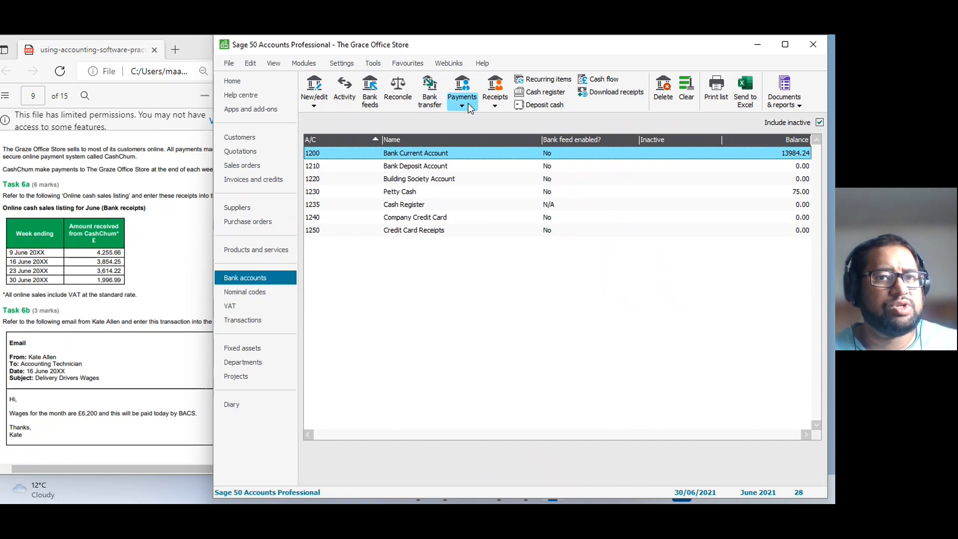
left_click(503, 102)
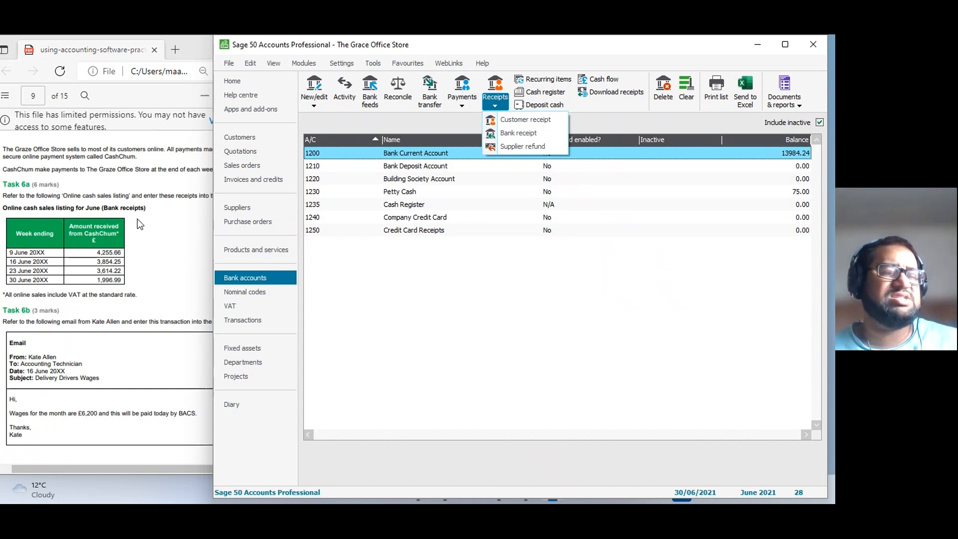
left_click(514, 132)
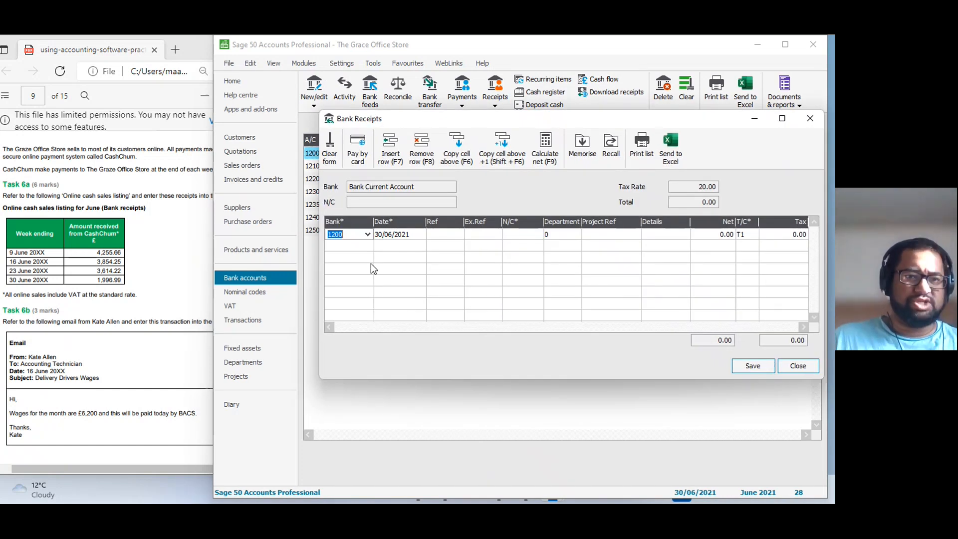
Date the first bank receipt row 09/06/2021 and assign it nominal code 4000, Online Sales, leaving the reference blank.
key("Tab")
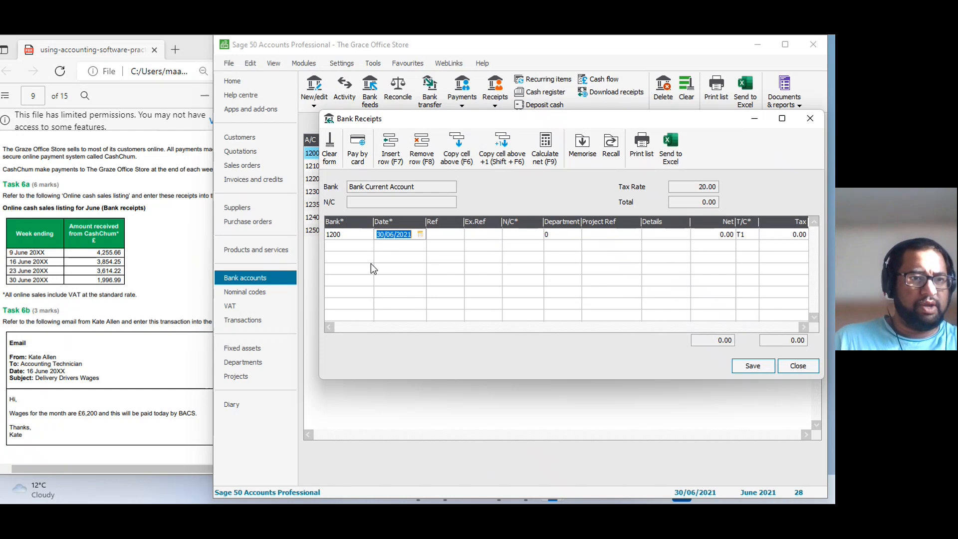
type("09/06/2021")
key("Tab")
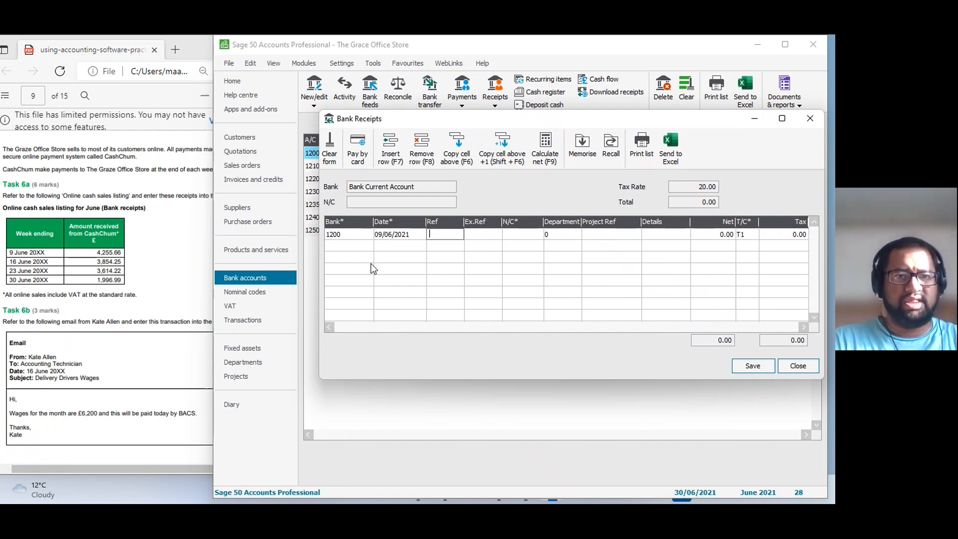
key("Tab")
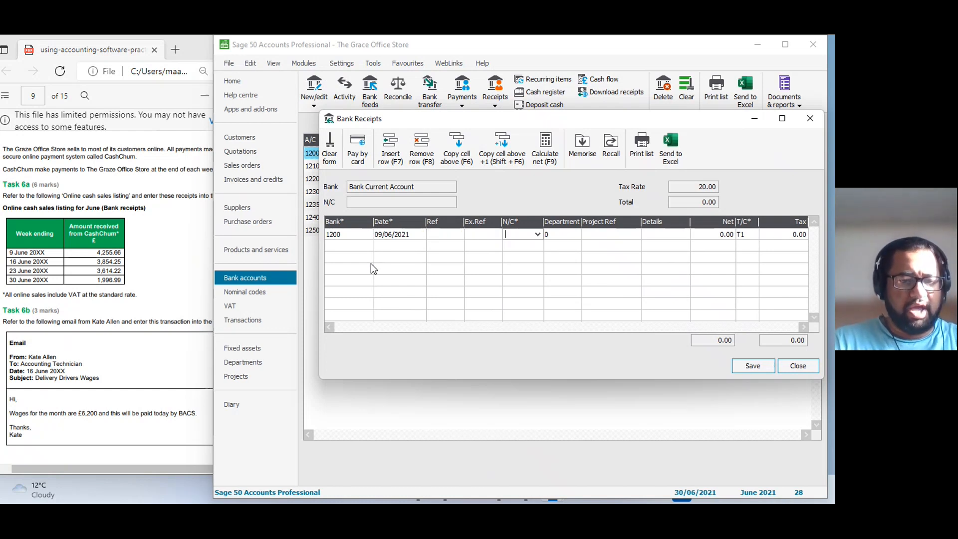
type("4000")
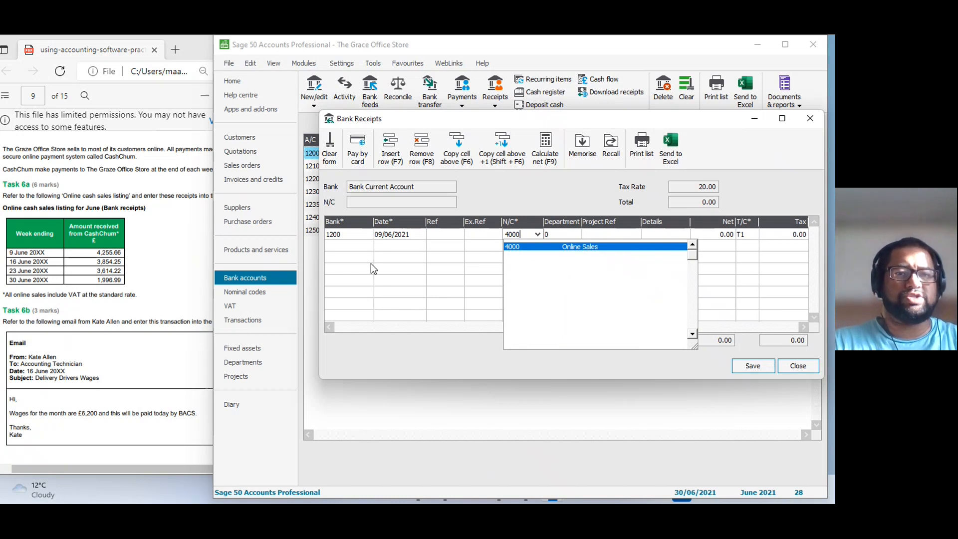
key("Tab")
key("Tab")
key("Tab")
key("Tab")
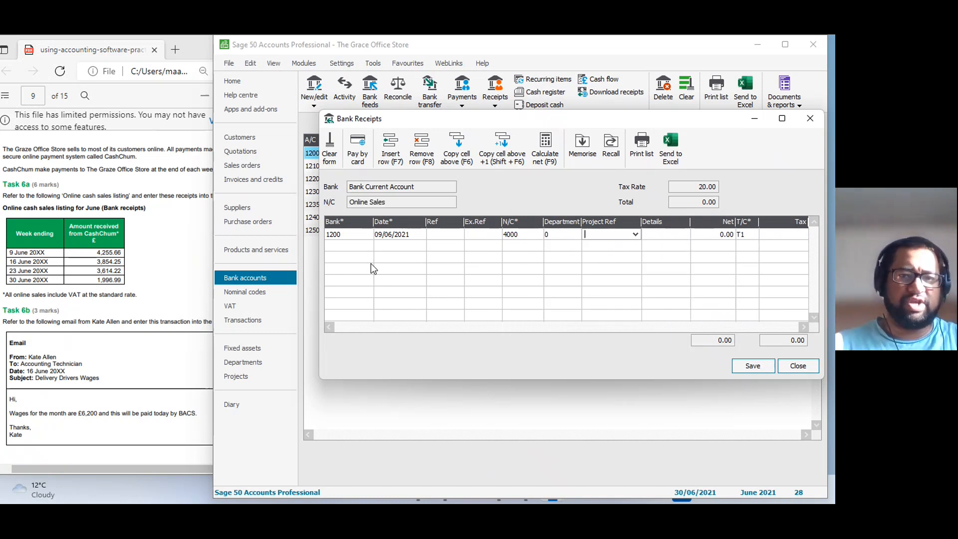
key("shift+Tab")
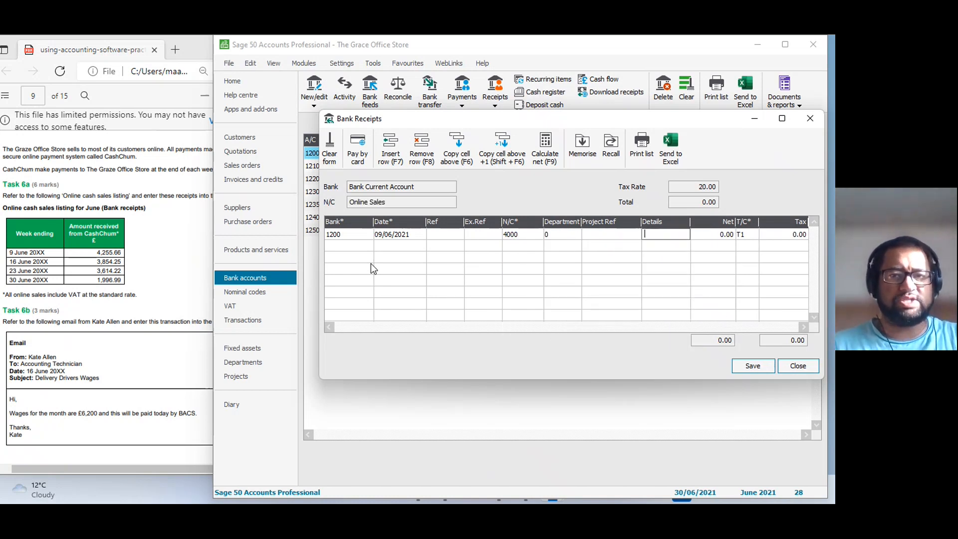
Give the first receipt row the details "Cahschum" and calculate its net amount from the VAT-inclusive 4255.66.
type("Cahschum")
key("Tab")
type("4255.")
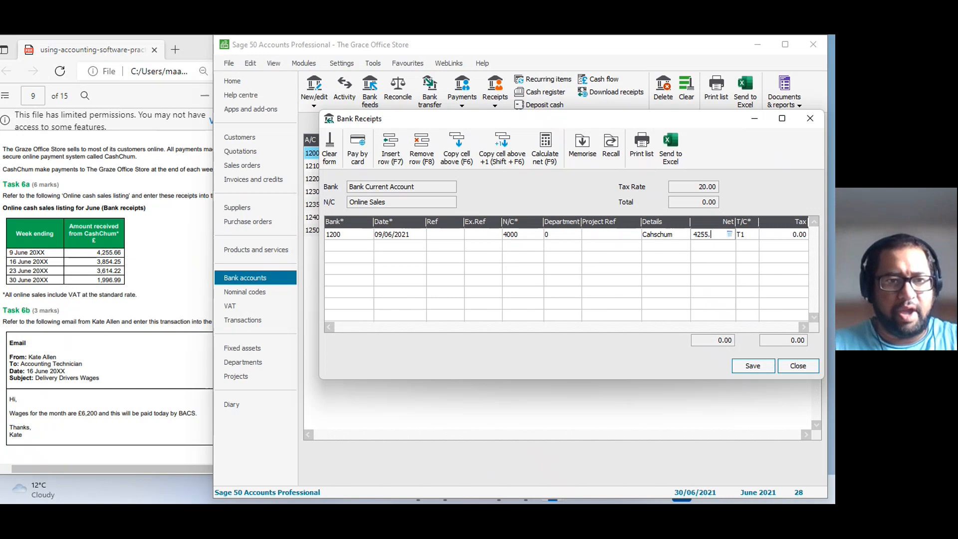
type("66")
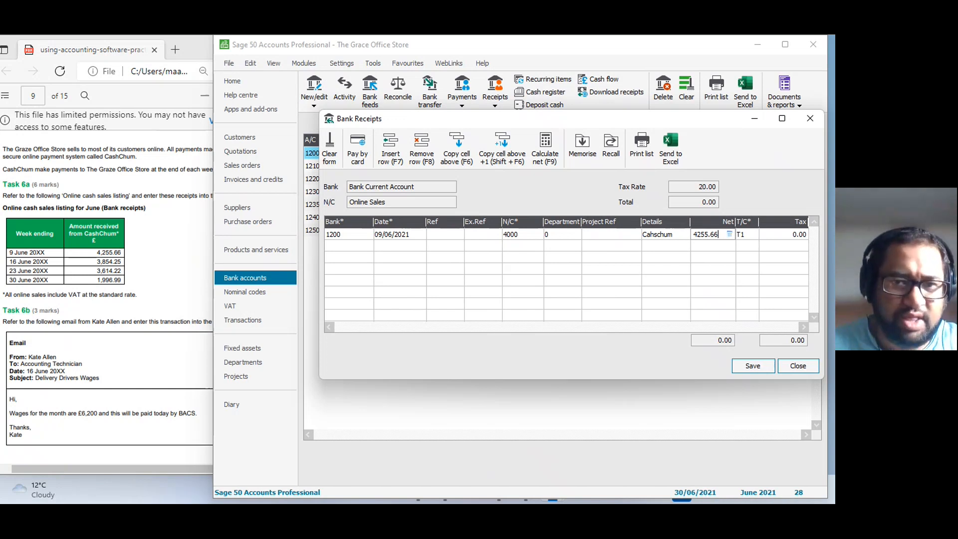
left_click(547, 151)
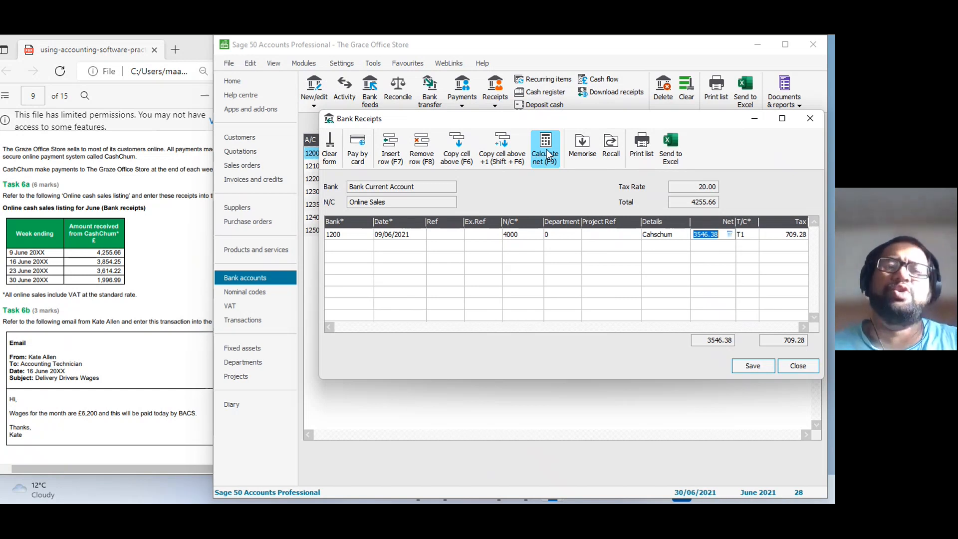
Start a second receipt row for bank account 1200 dated 16/06/2021.
key("Tab")
key("Tab")
key("Tab")
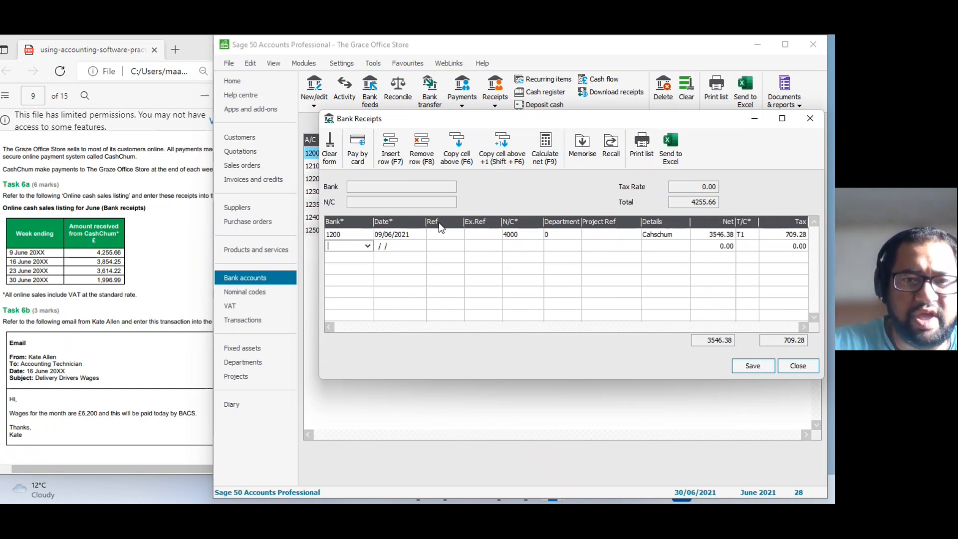
key("Tab")
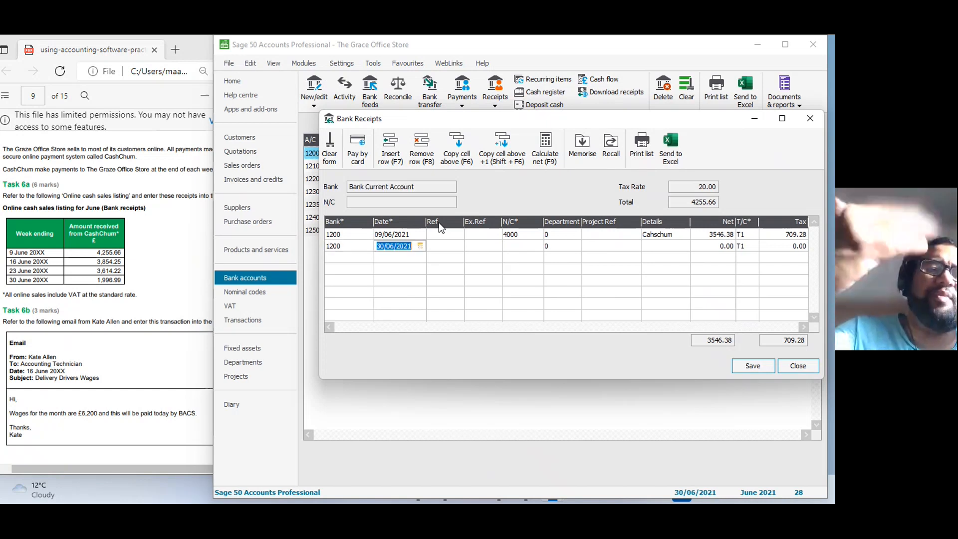
type("16/ /")
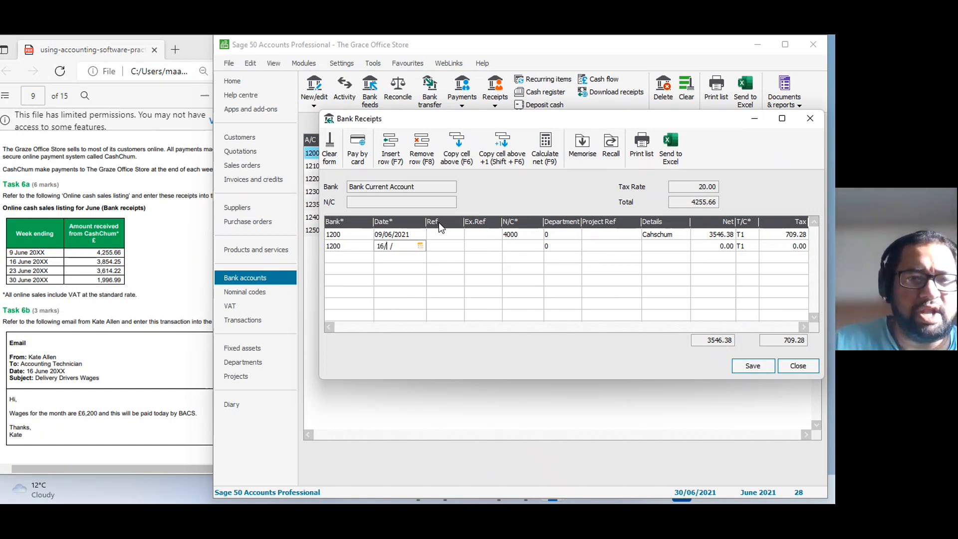
key("Tab")
key("Tab")
key("Tab")
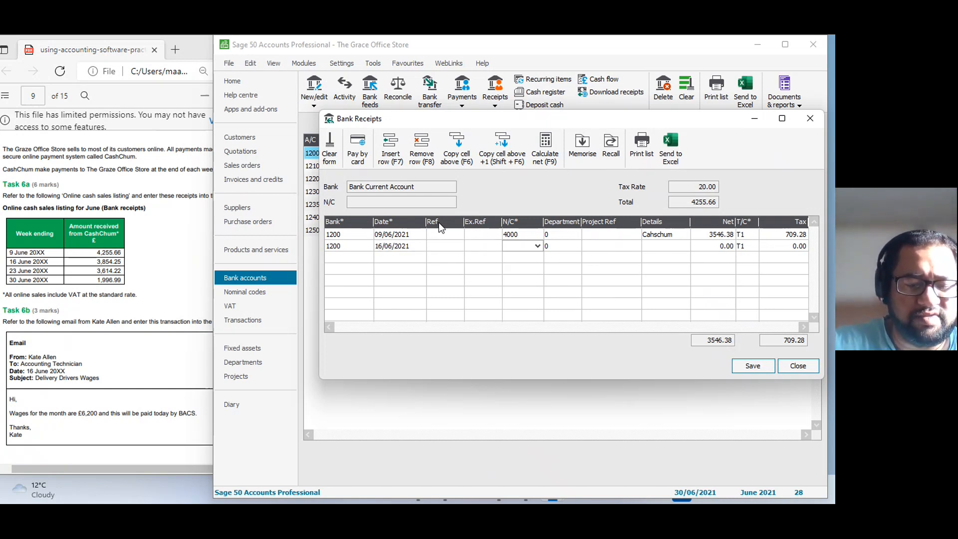
Copy the nominal code 4000 and the details text from the first row into the 16/06/2021 row.
key("F6")
key("Tab")
key("Tab")
key("Tab")
key("F6")
key("Tab")
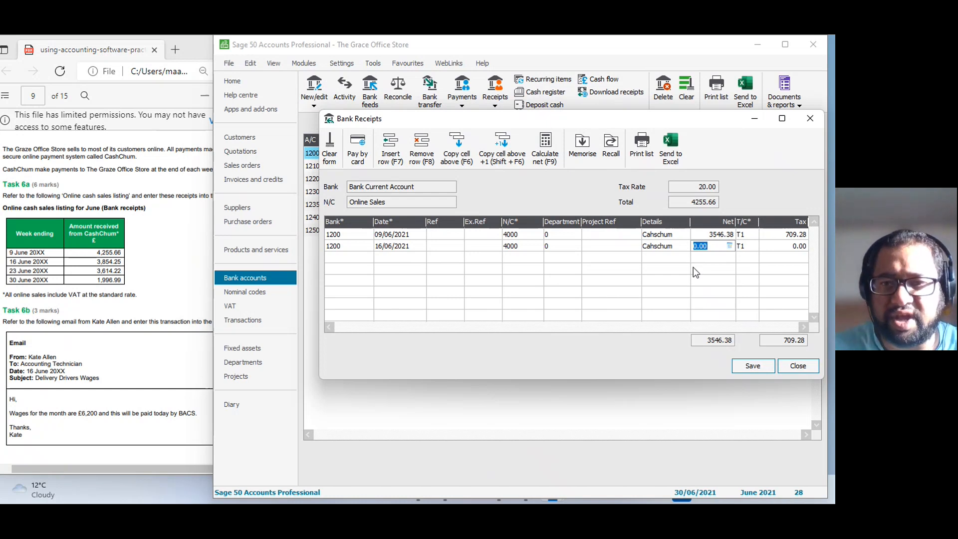
Correct the details spelling to "Cashchum" in both the 09/06/2021 and 16/06/2021 rows.
left_click(655, 233)
key("BackSpace")
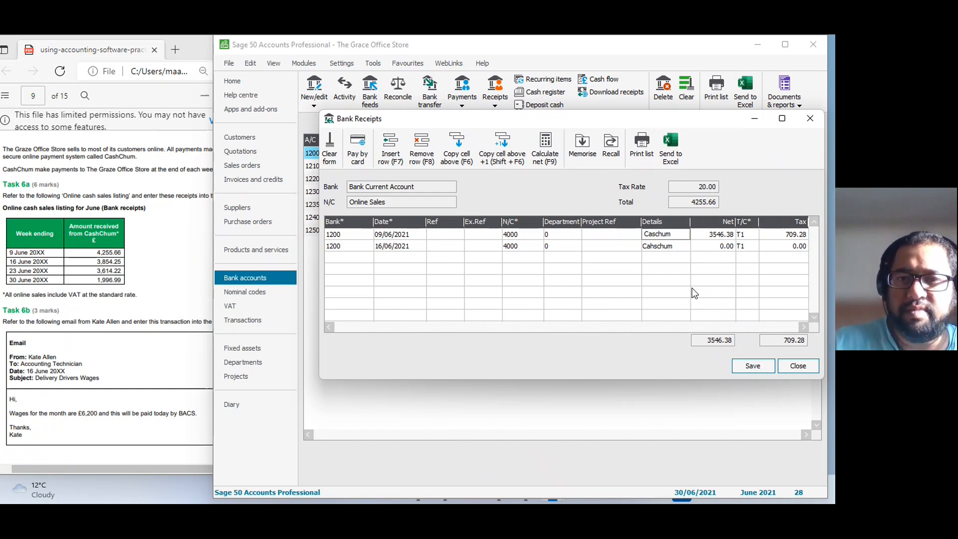
key("Right")
type("h")
left_click(655, 246)
left_click(653, 246)
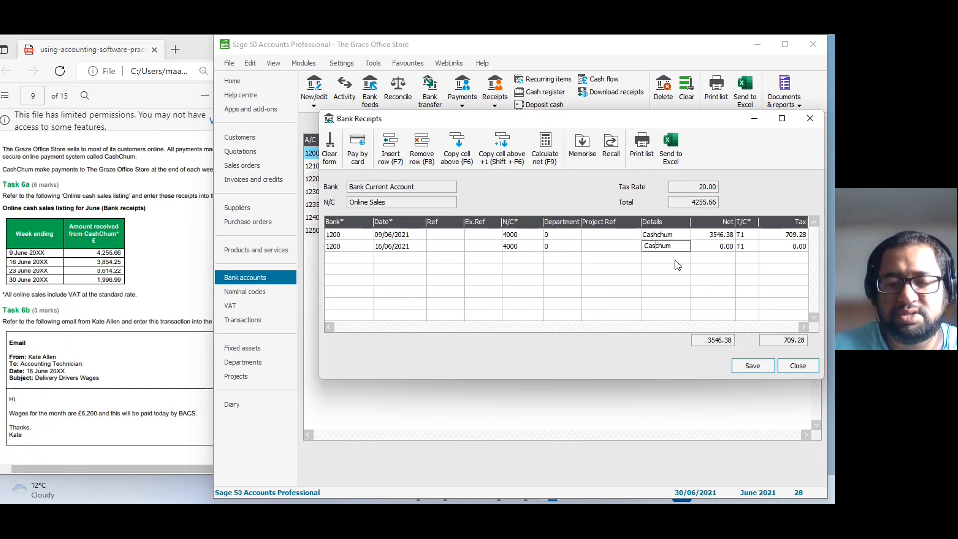
type("h")
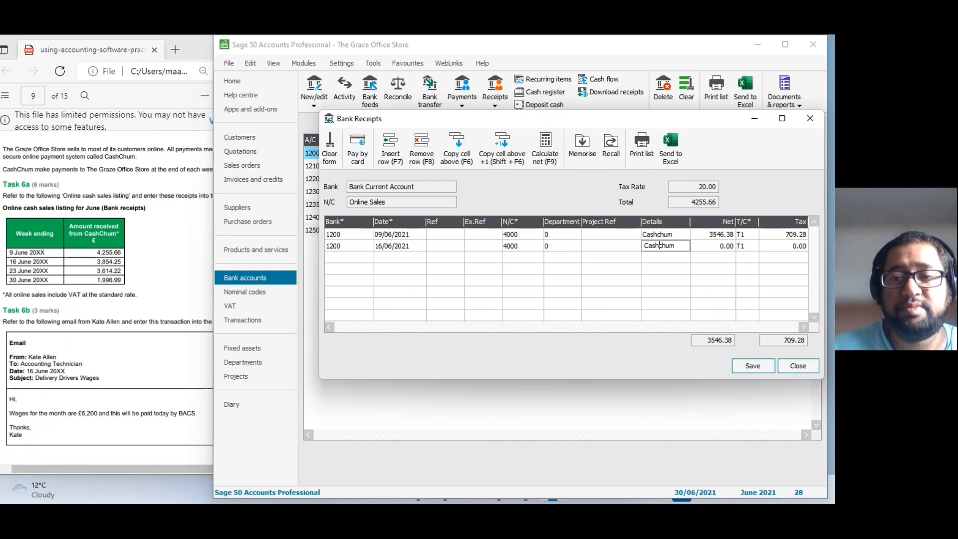
Enter 3854.25 as the 16/06/2021 receipt amount and calculate the net from this VAT-inclusive figure.
left_click(714, 247)
type("3")
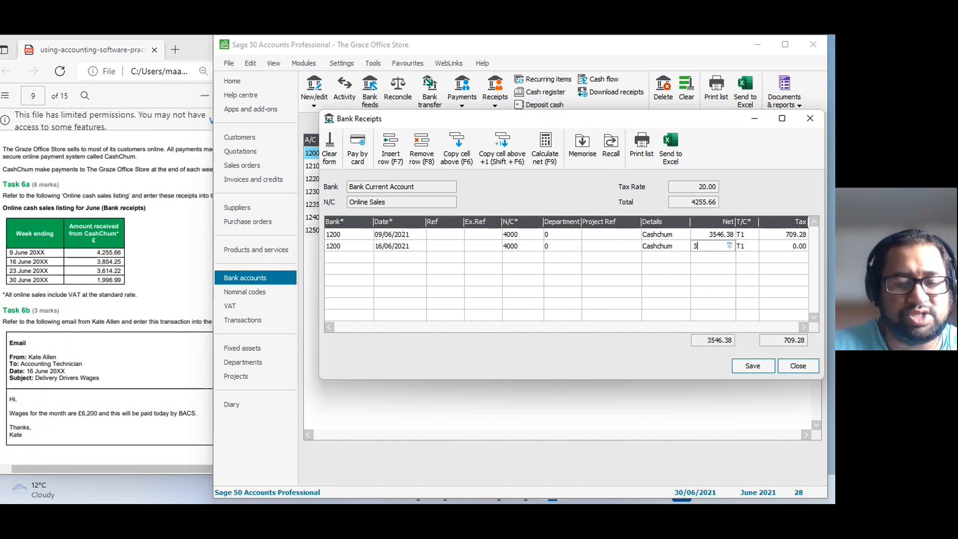
type("85")
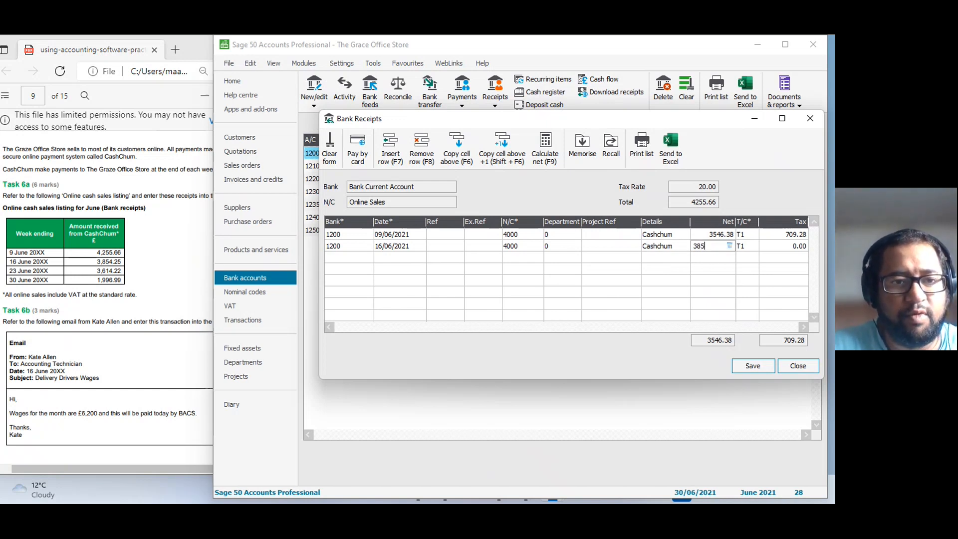
type("4.25")
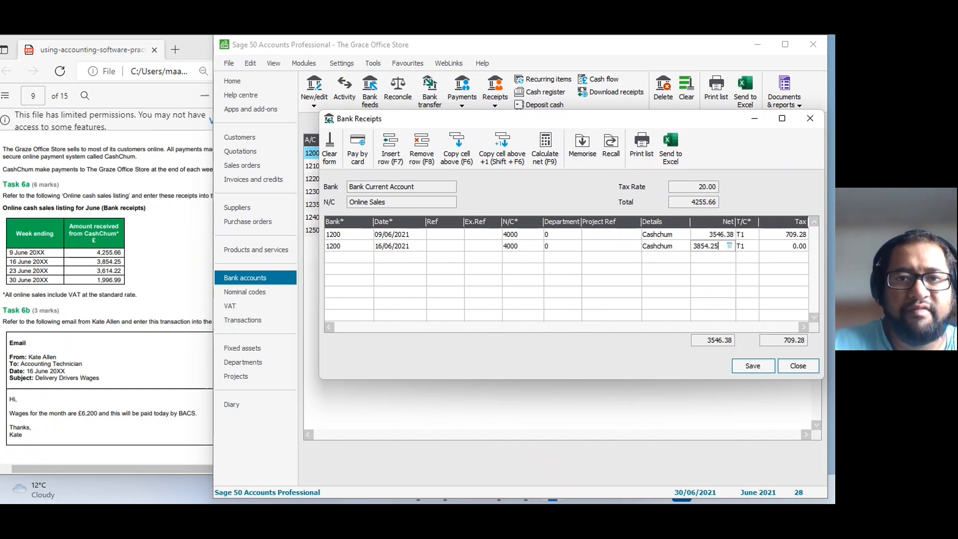
key("F9")
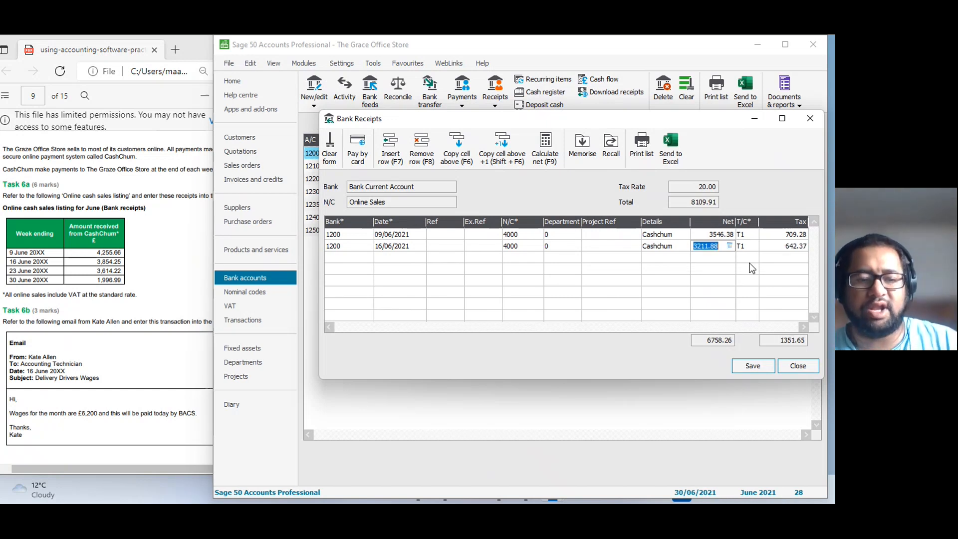
Start a third receipt row for bank account 1200 dated 23/06/2021 with nominal code 4000, Online Sales.
key("Tab")
key("Tab")
key("Tab")
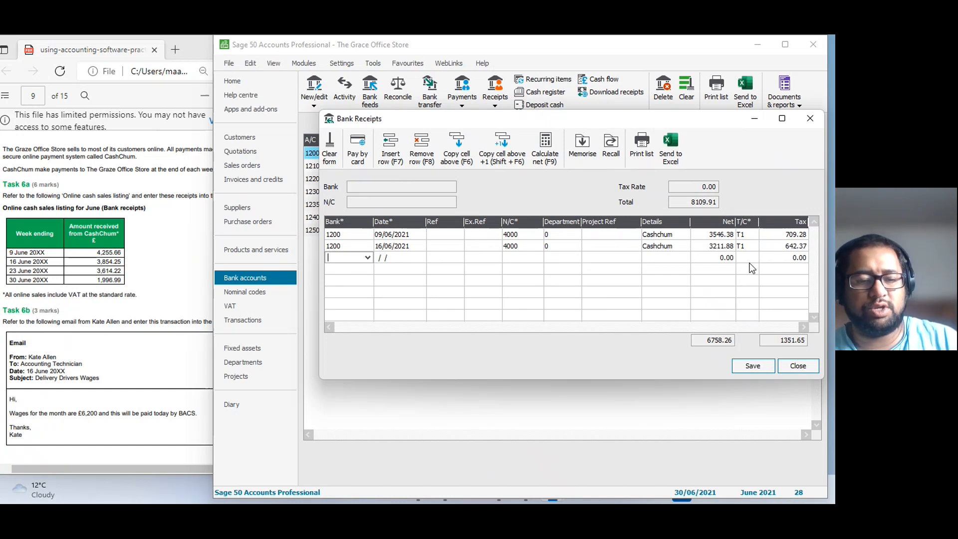
type("1200")
key("Tab")
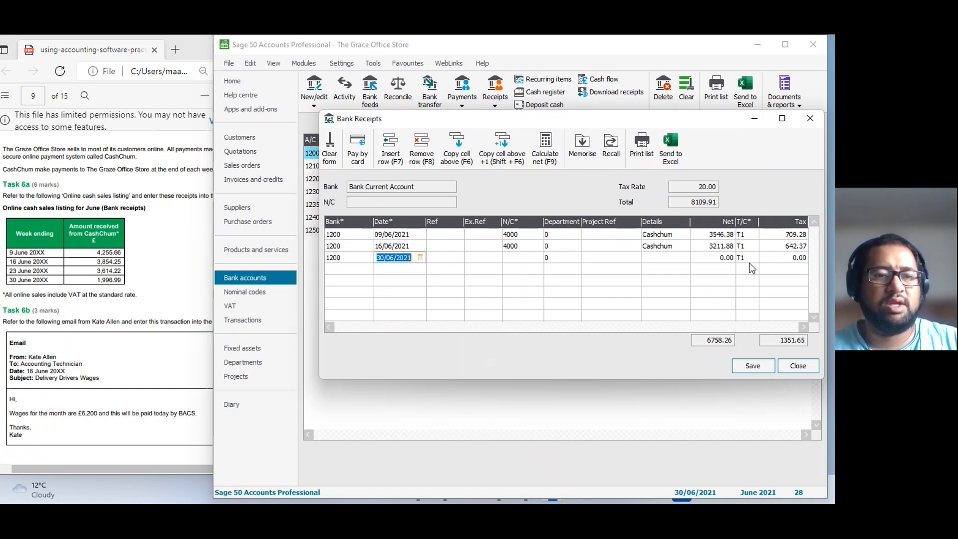
type("23/06/2021")
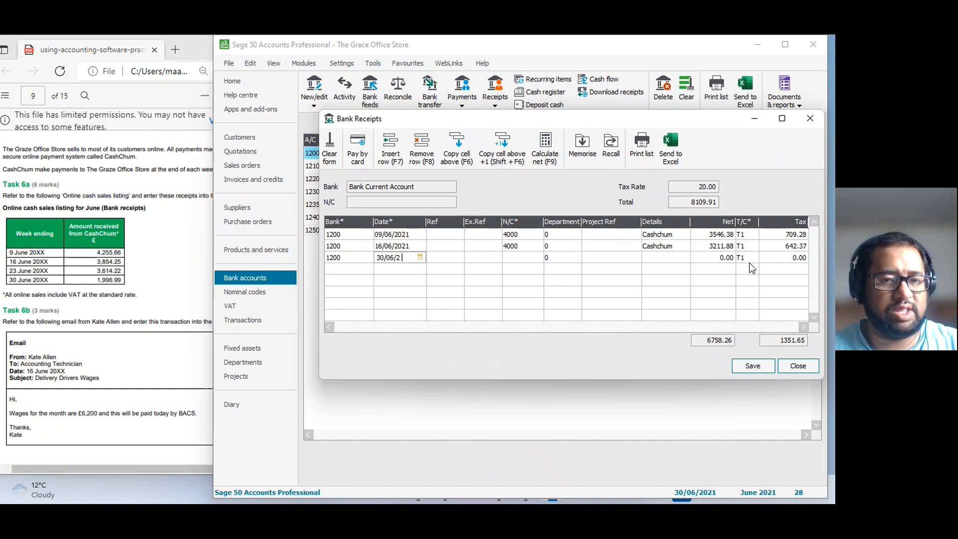
key("Tab")
key("Tab")
key("Tab")
type("4")
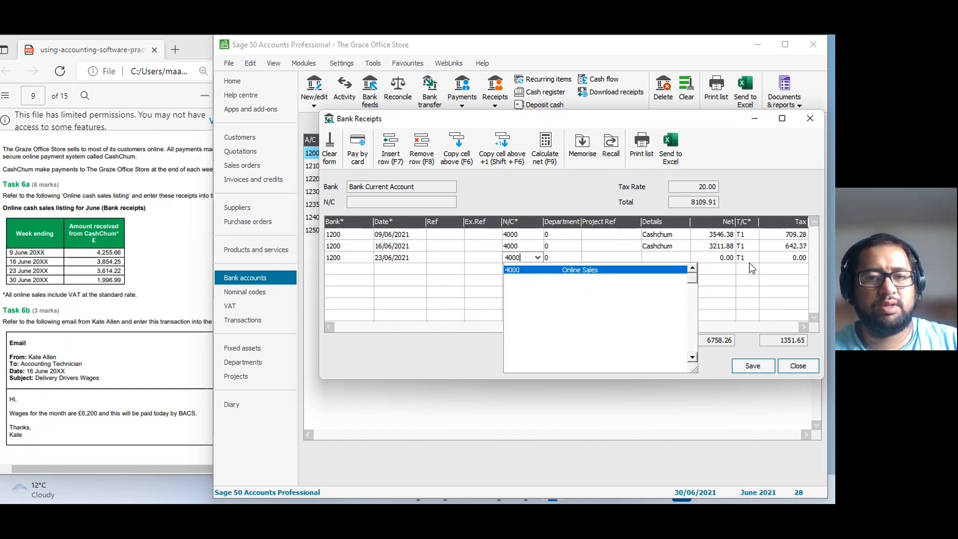
Give the 23/06/2021 row the details "Cashchum" and calculate its net amount from the VAT-inclusive 3614.22.
key("Tab")
key("Tab")
key("Tab")
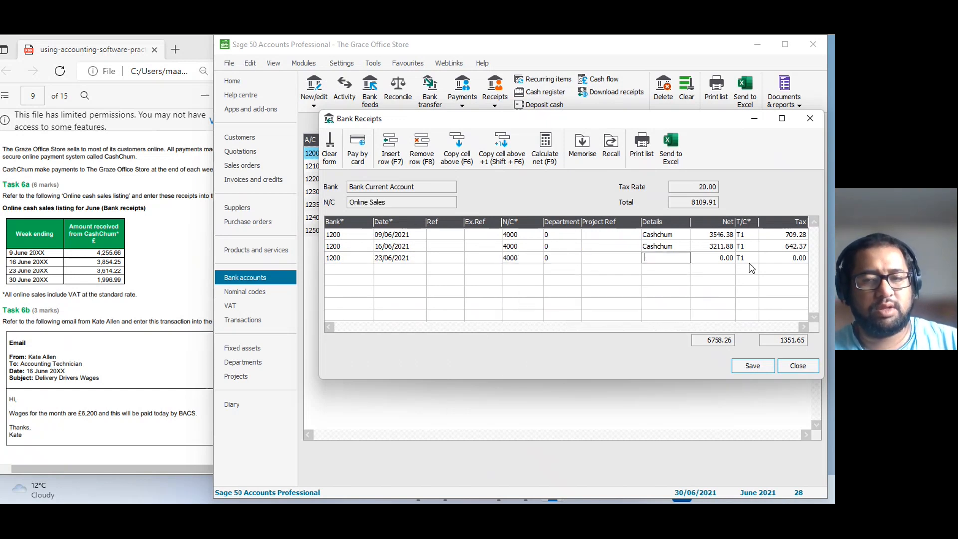
type("Ca")
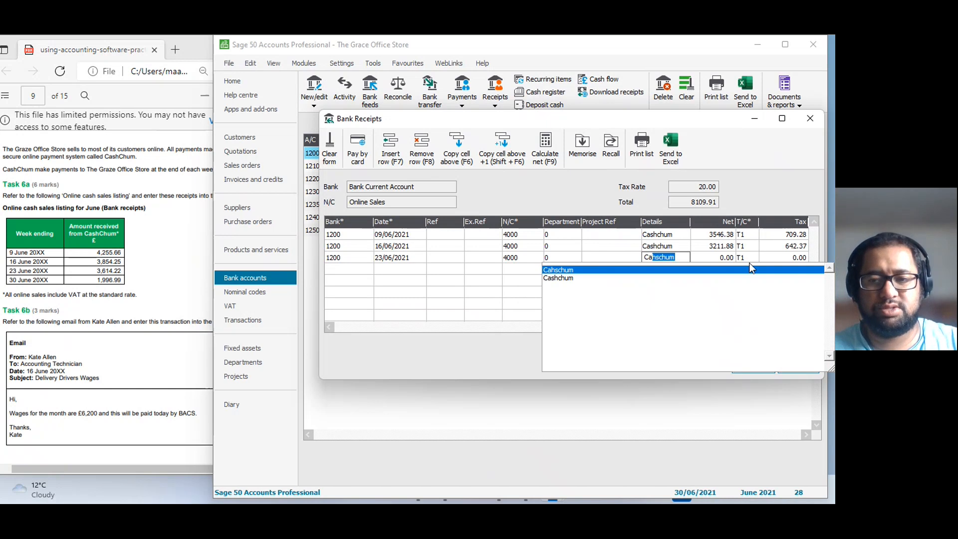
type("s")
key("Tab")
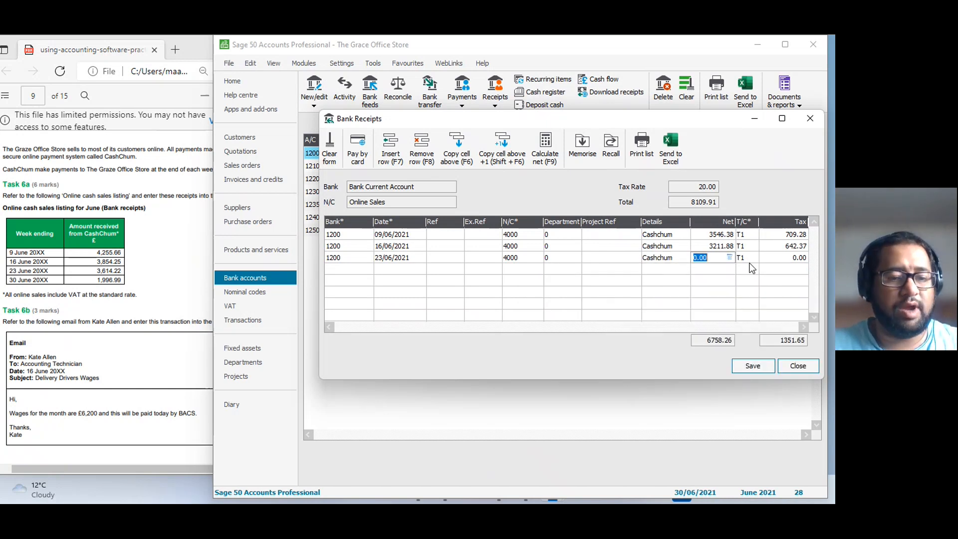
type("3614")
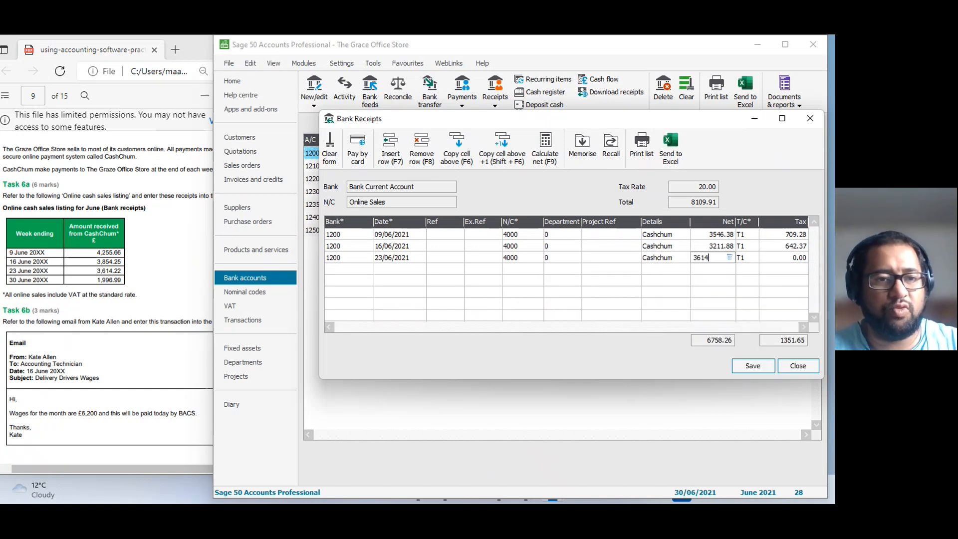
type(".22")
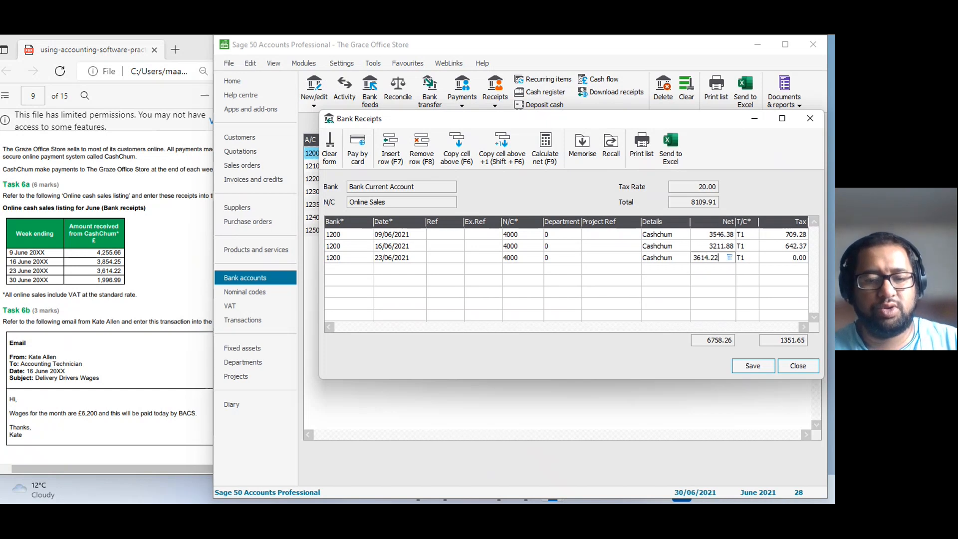
key("F9")
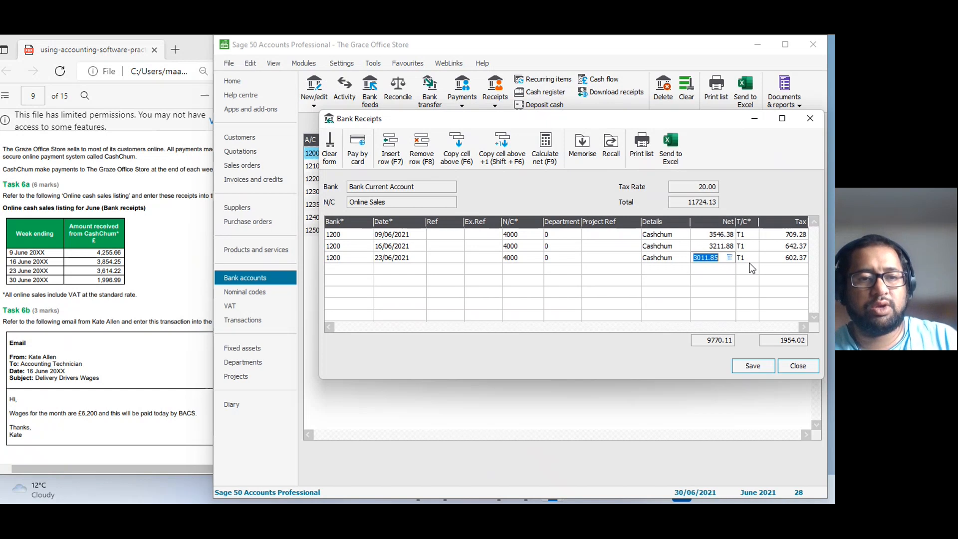
Add a fourth receipt row for bank account 1200 dated 30/06/2021 with nominal code 4000, Online Sales.
key("Tab")
key("Tab")
key("Tab")
type("12000")
key("Tab")
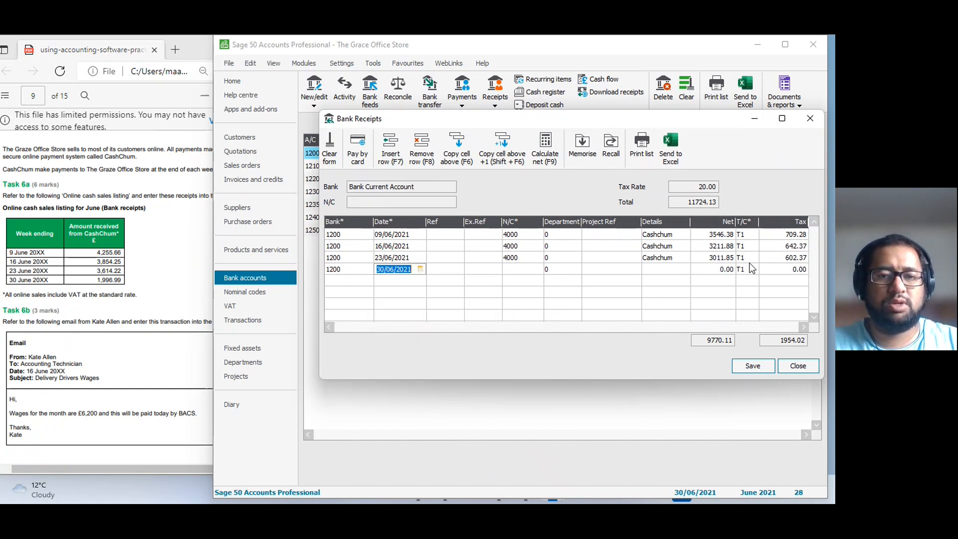
key("Tab")
key("Tab")
key("Tab")
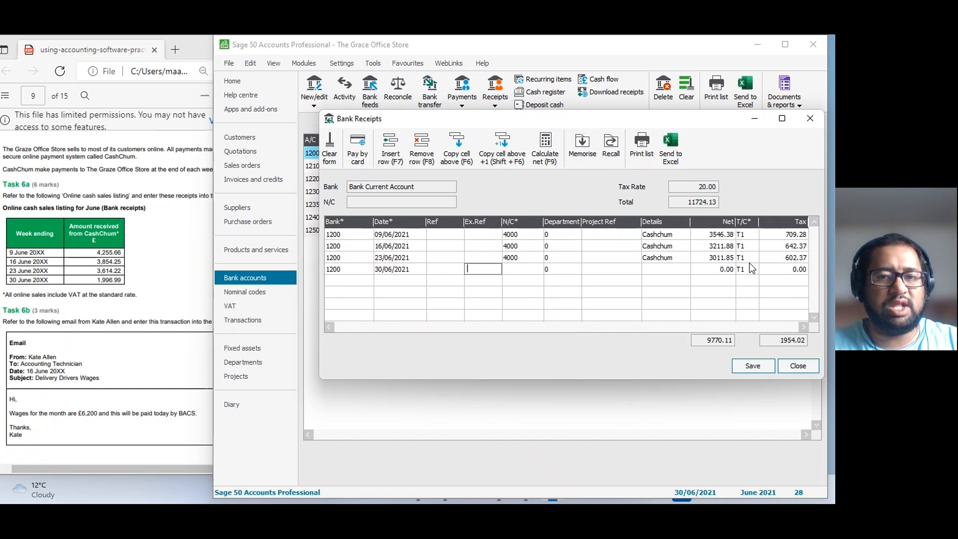
type("4000")
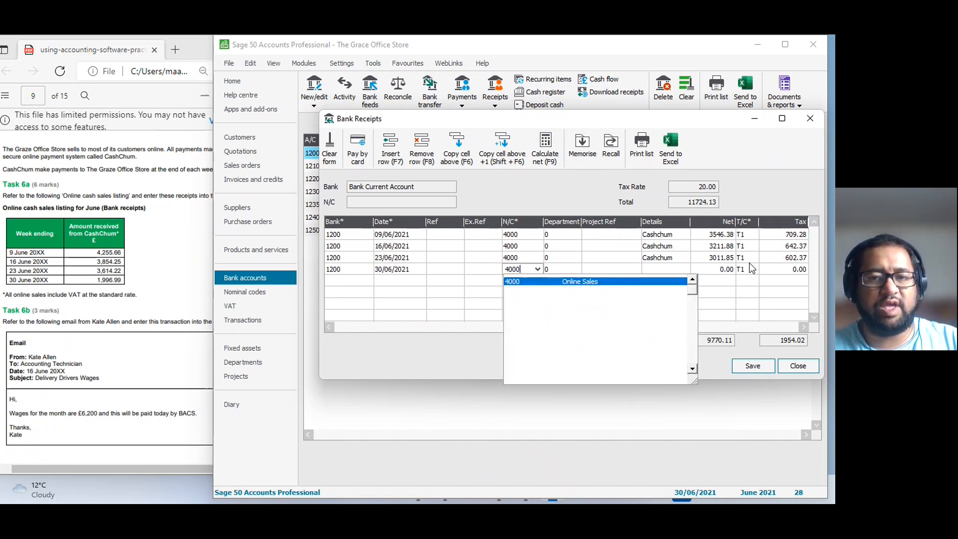
Set the 30/06/2021 row's details to the previously used entry "Cashchum".
key("Tab")
type("Cahschum")
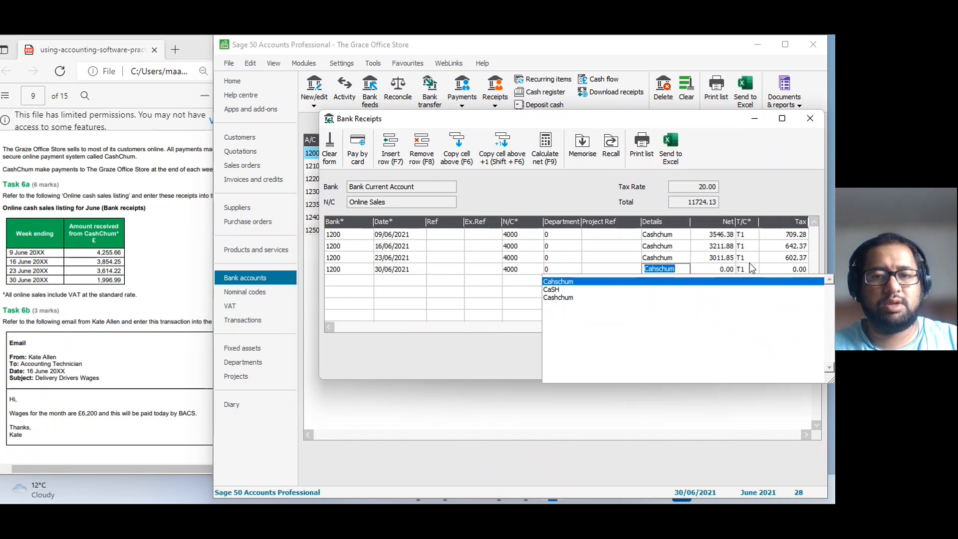
key("Down")
key("Down")
key("Tab")
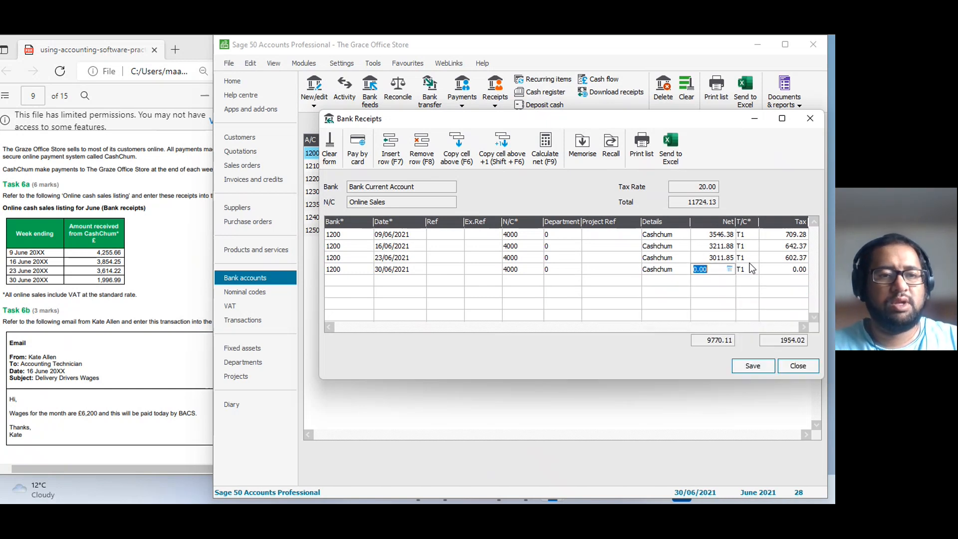
Calculate the 30/06/2021 row's net amount from the VAT-inclusive 1996.99 and save the four bank receipts.
type("199")
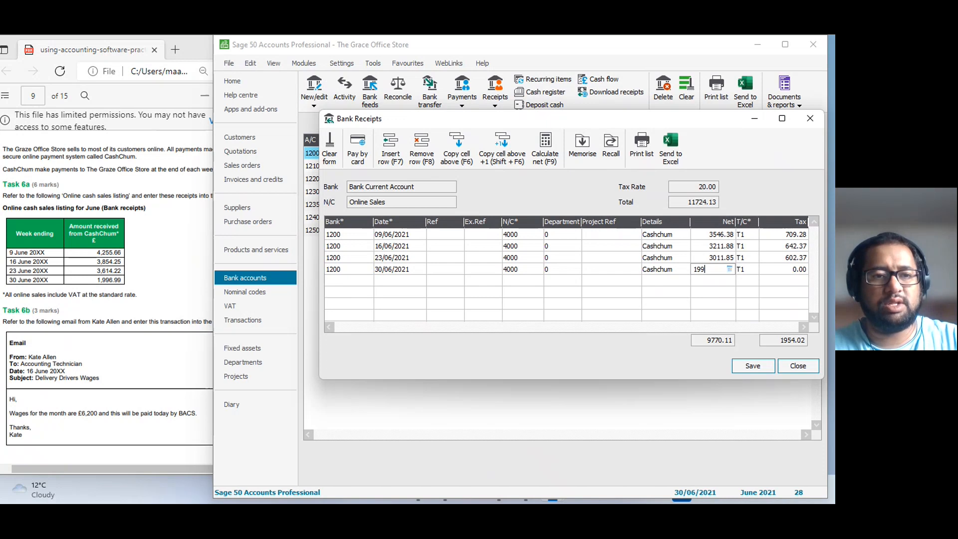
type("0.99")
key("BackSpace")
key("BackSpace")
key("BackSpace")
key("BackSpace")
type("6.99")
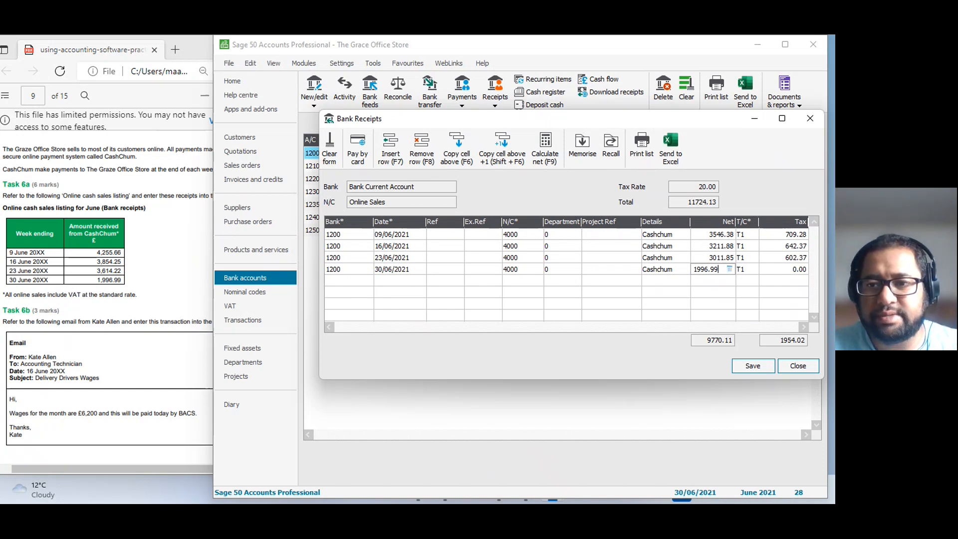
left_click(751, 269)
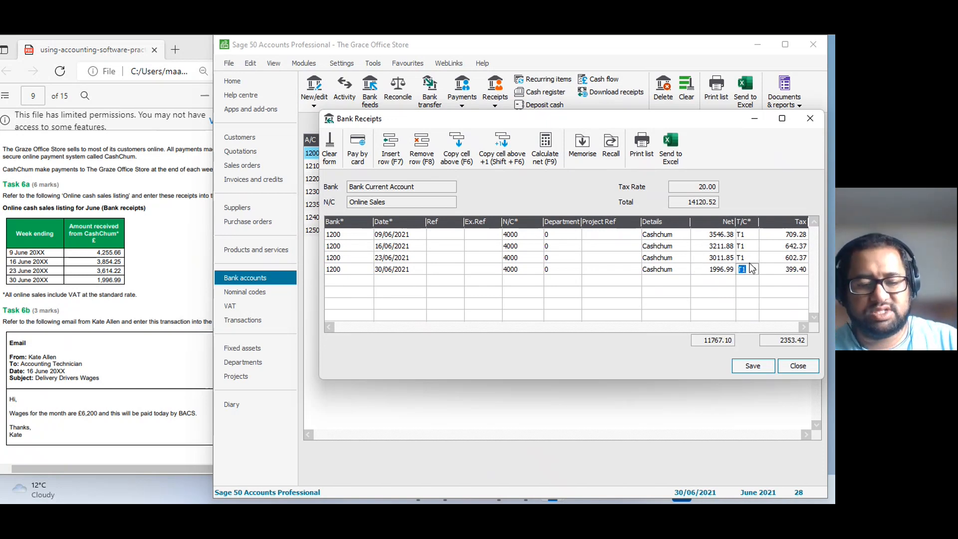
key("F9")
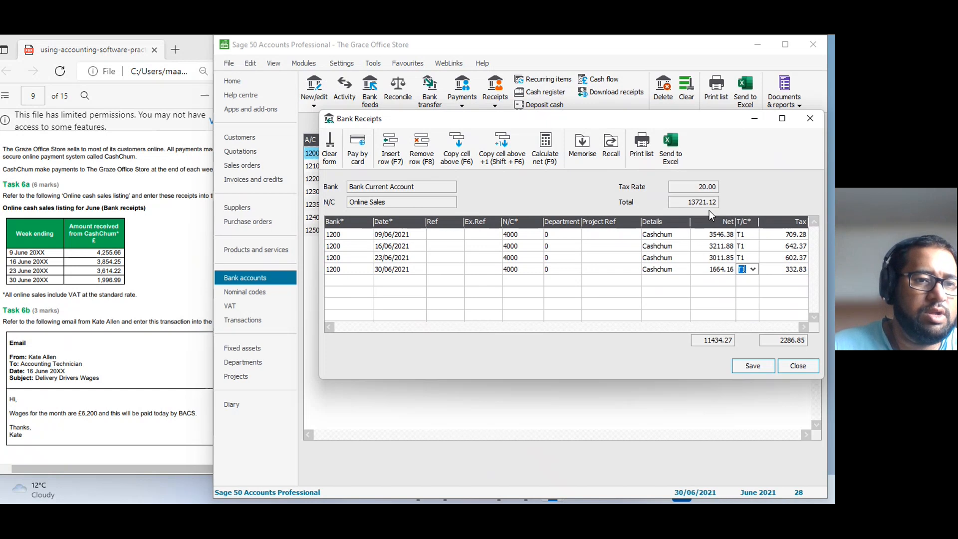
left_click(763, 367)
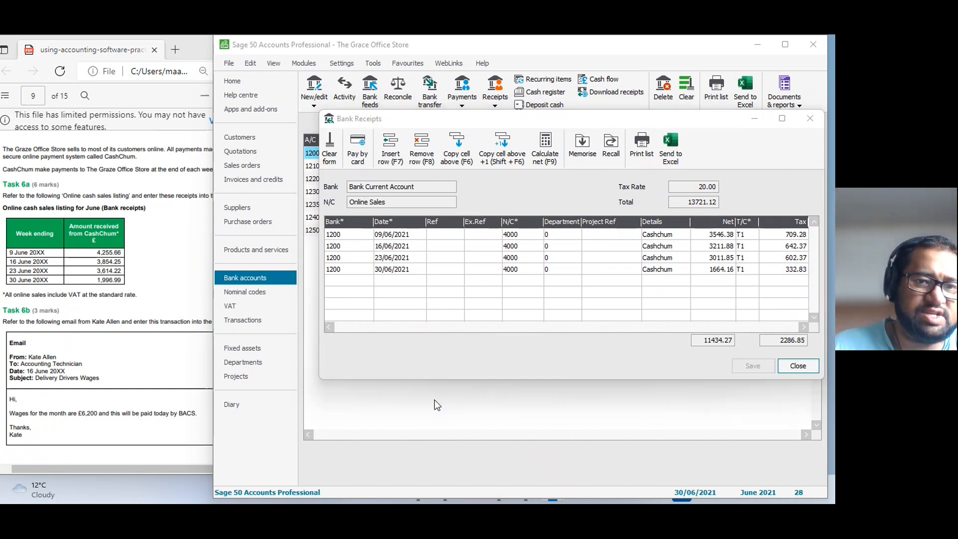
Consult the Task 6b wages email, then close the bank receipts form and open a new bank payment.
left_click(134, 314)
scroll(136, 316, "down", 1)
scroll(136, 315, "down", 4)
scroll(135, 314, "up", 3)
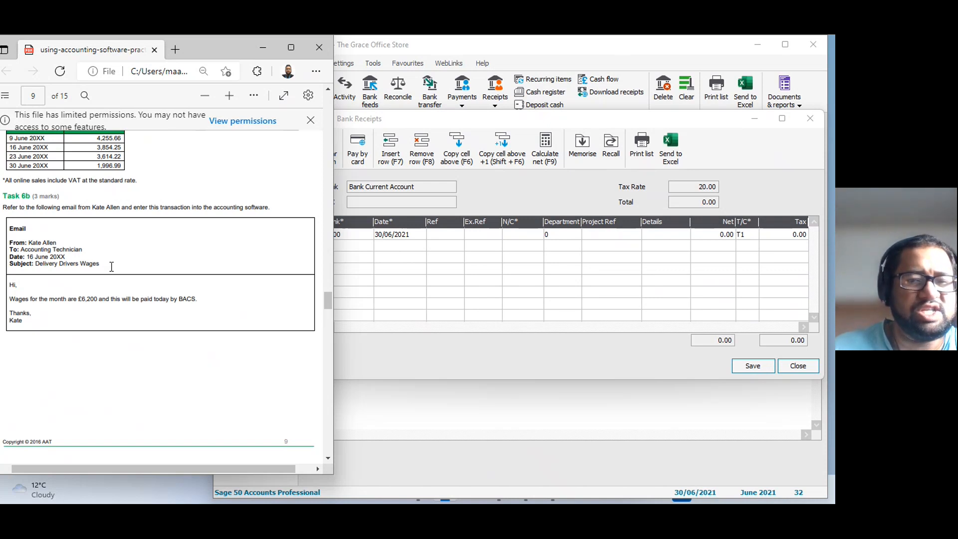
left_click(520, 315)
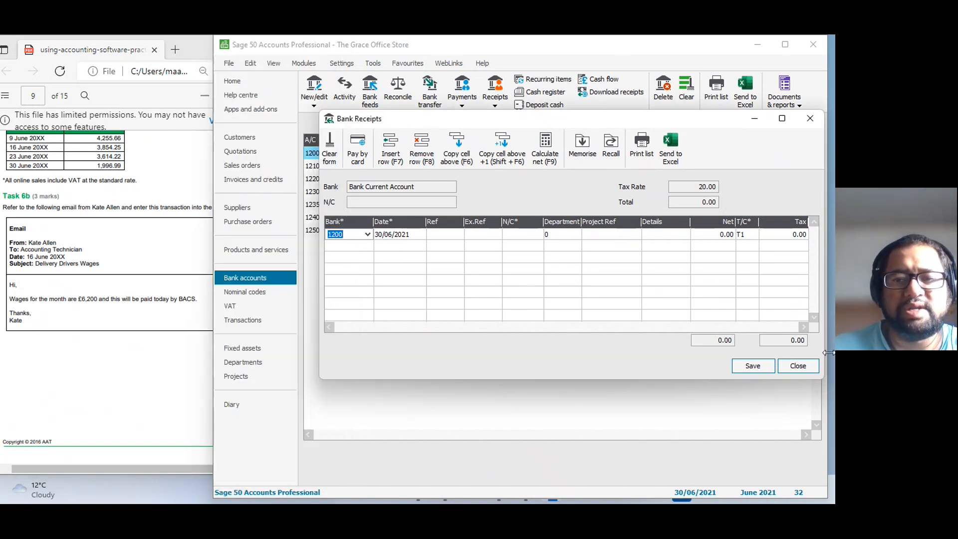
left_click(808, 365)
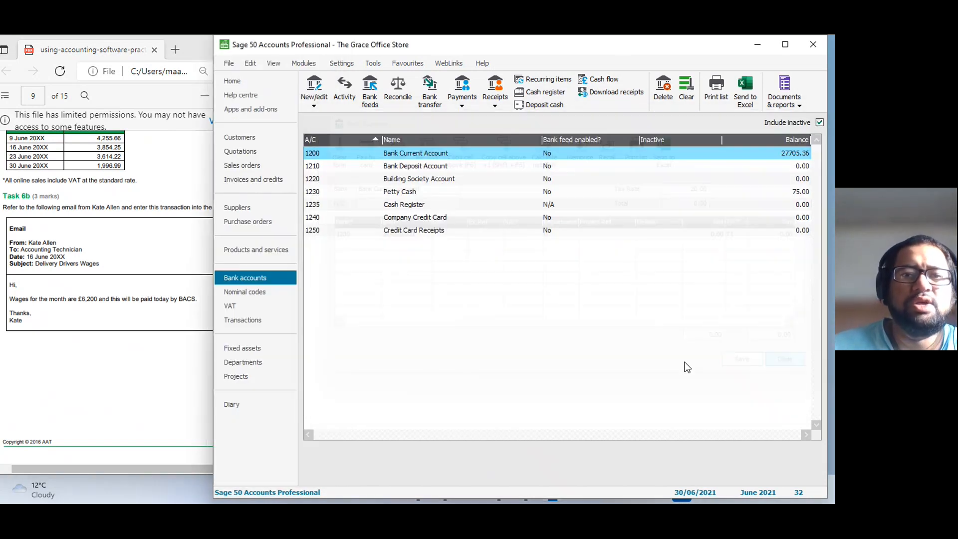
left_click(475, 106)
left_click(497, 146)
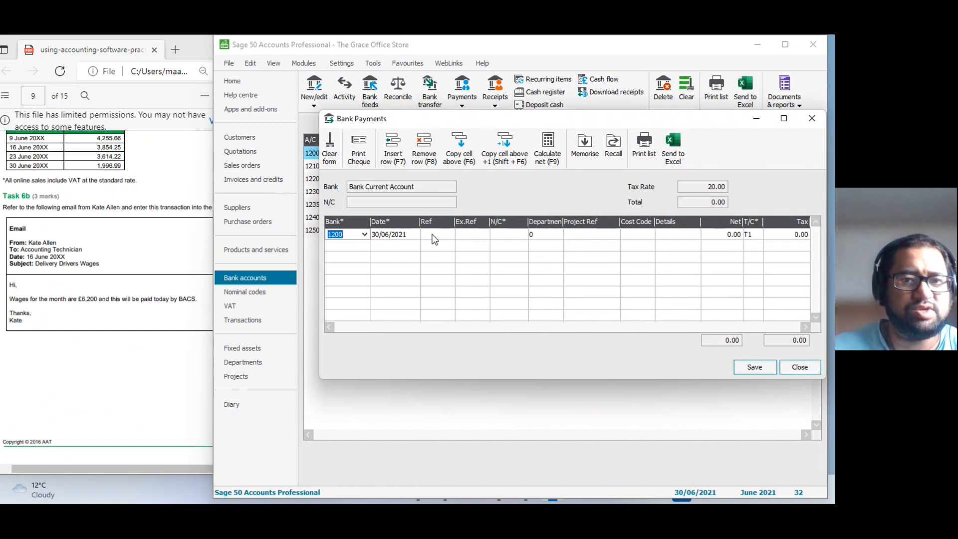
Date the bank payment from account 1200 16/06/2021 and give it the reference "BACS".
left_click(384, 234)
type("160621")
key("Tab")
type("bacs")
key("BackSpace")
key("BackSpace")
key("BackSpace")
key("BackSpace")
type("BACS")
Assign nominal code 7004, Wages - Regular, to the payment row.
key("Tab")
key("Tab")
type("7")
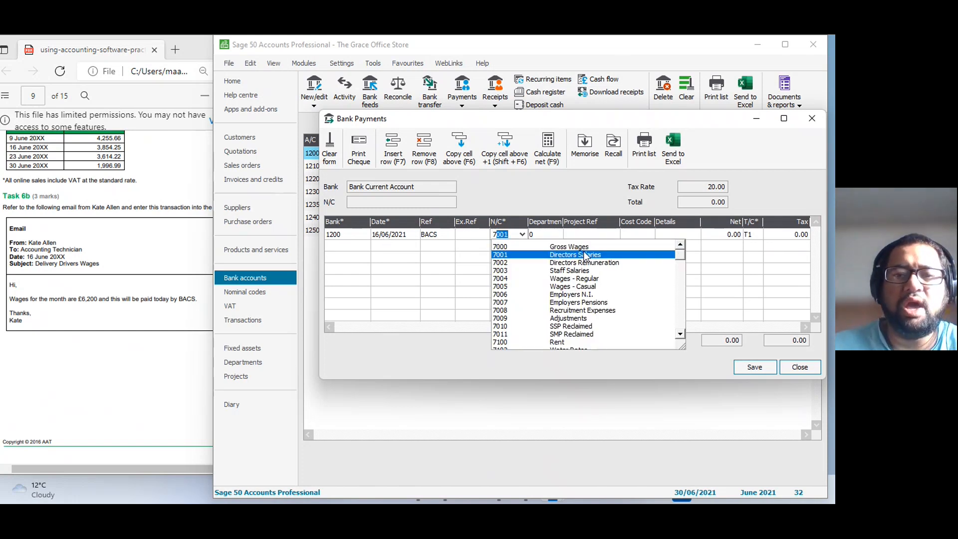
left_click(587, 280)
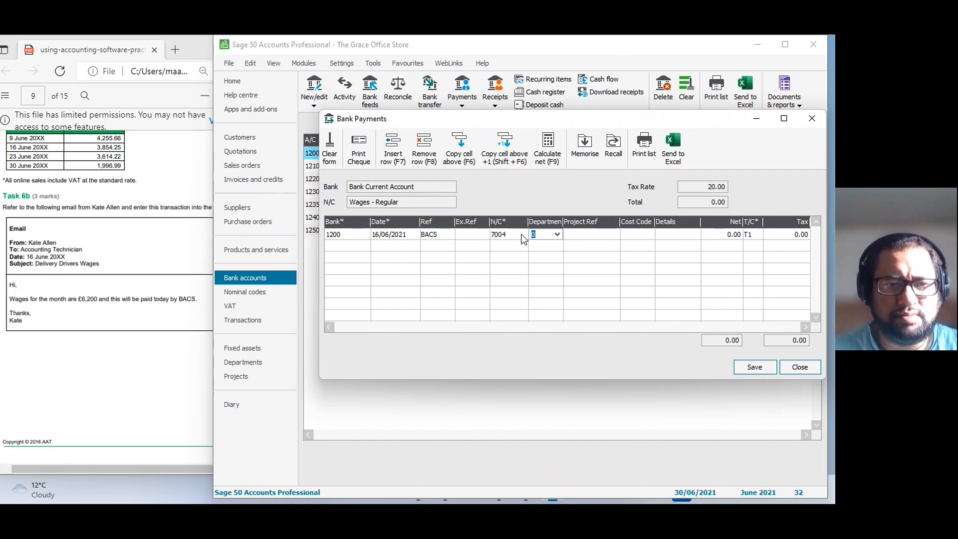
Enter "Delivery Driver Wages" as the details of the payment row.
key("Tab")
key("Tab")
key("Tab")
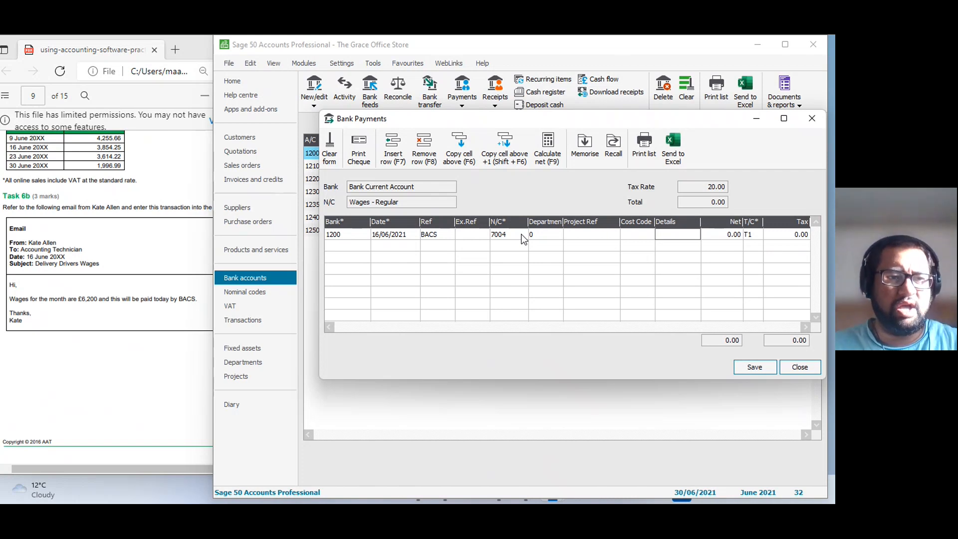
type("Delivery")
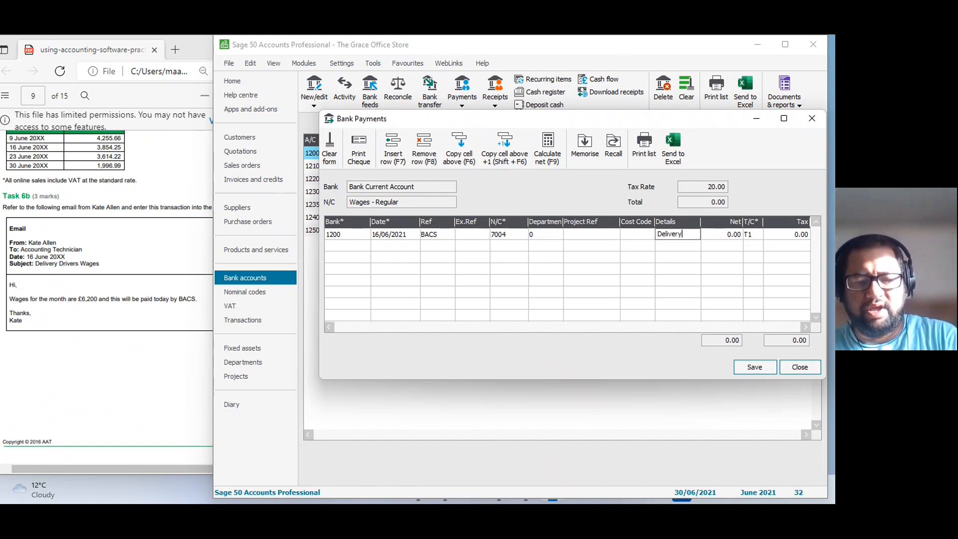
type(" Drtive")
key("BackSpace")
key("BackSpace")
key("BackSpace")
key("BackSpace")
type("iver")
type(" Wages")
key("Tab")
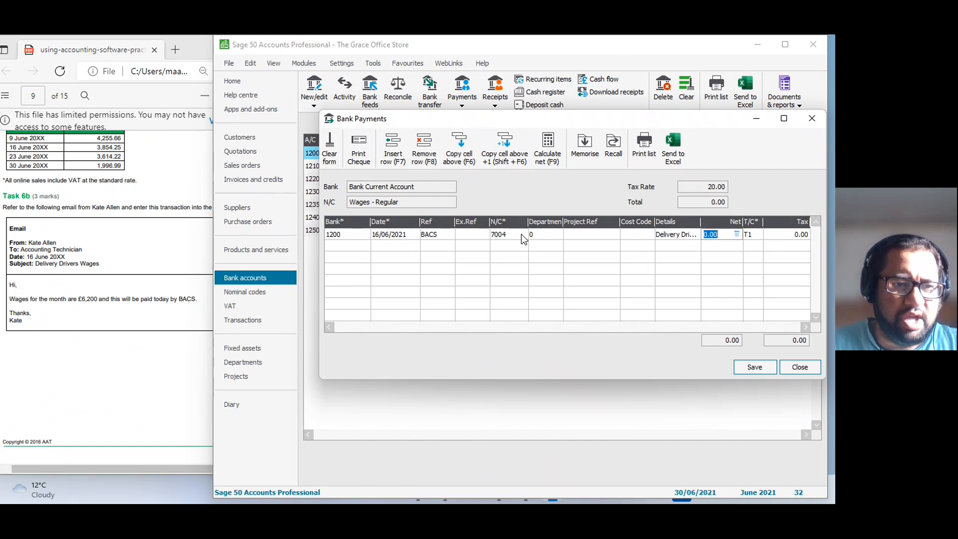
Set the payment's net amount to 6200.00 with tax code T0 and save it.
type("620")
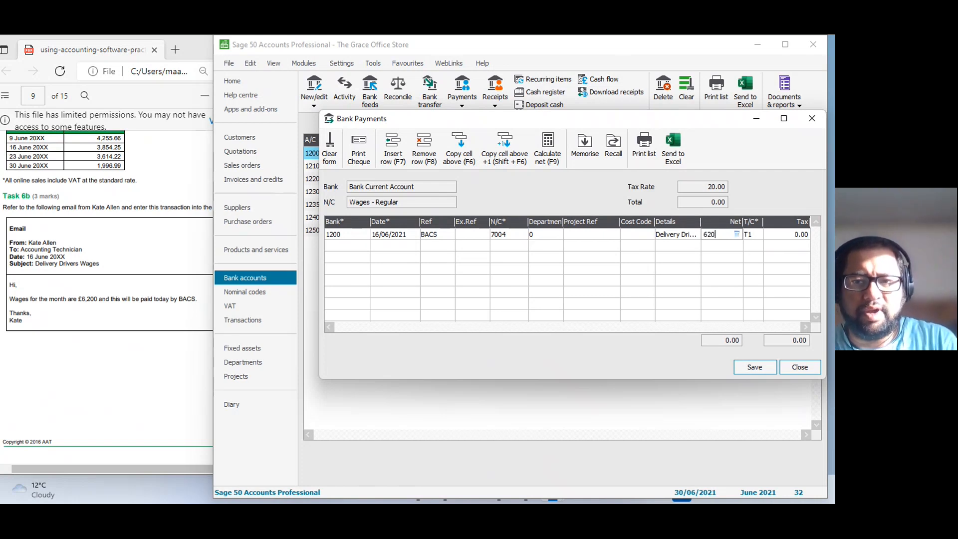
type("0")
key("Tab")
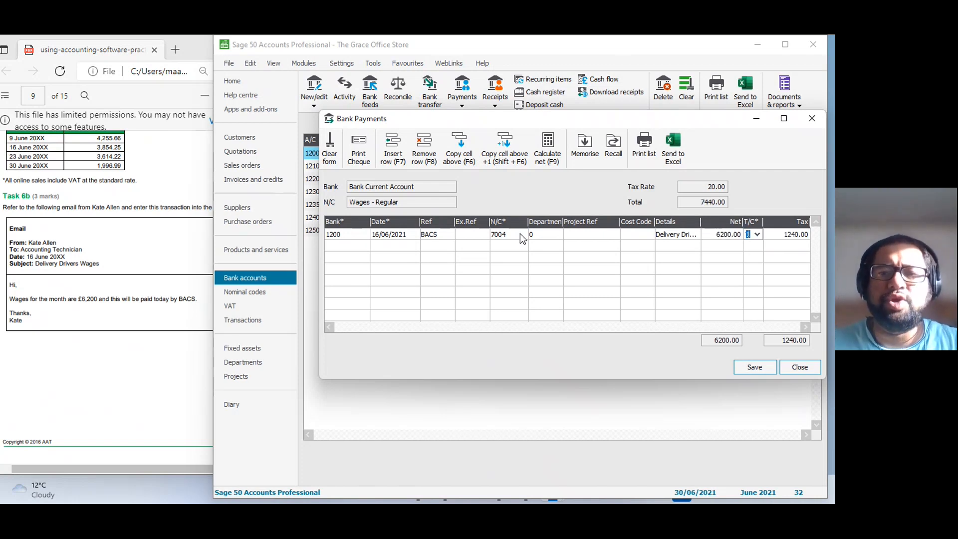
left_click(758, 235)
left_click(760, 261)
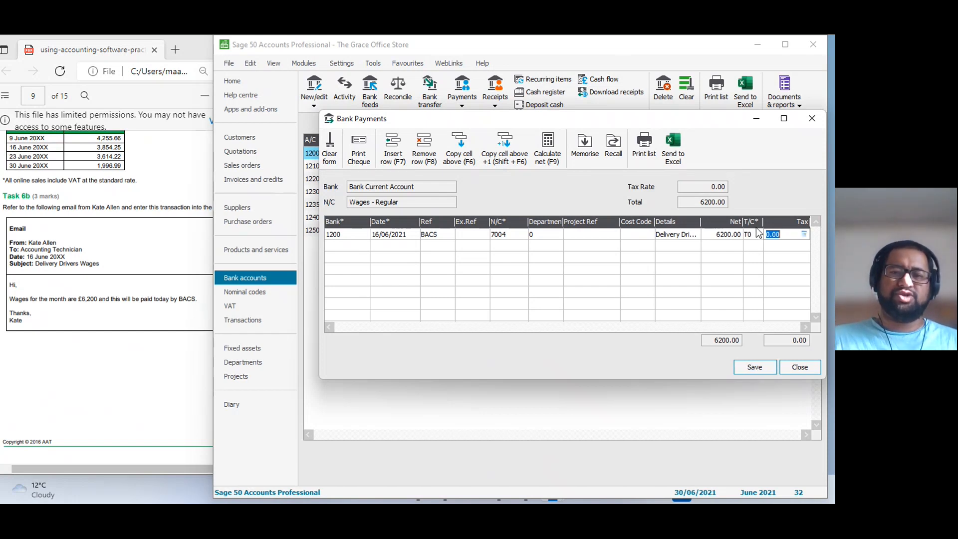
left_click(755, 367)
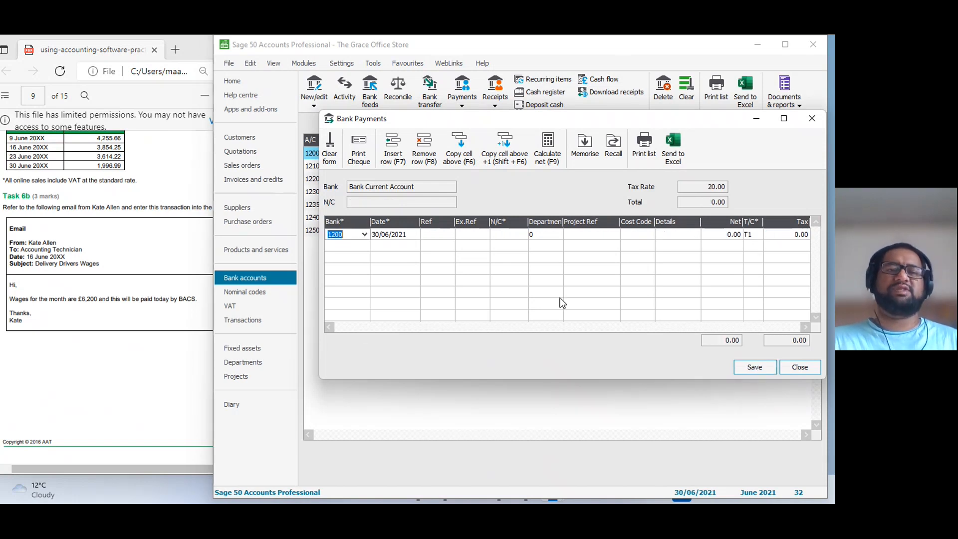
Close the bank payments form and open a customer receipt for Task 7, placed so the remittance advices stay readable.
left_click(189, 312)
scroll(145, 326, "down", 8)
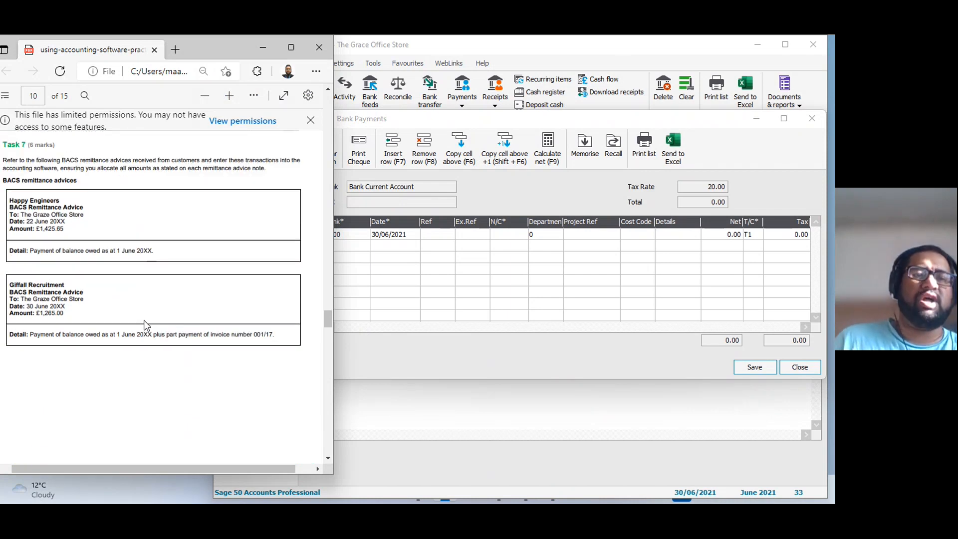
left_click(800, 367)
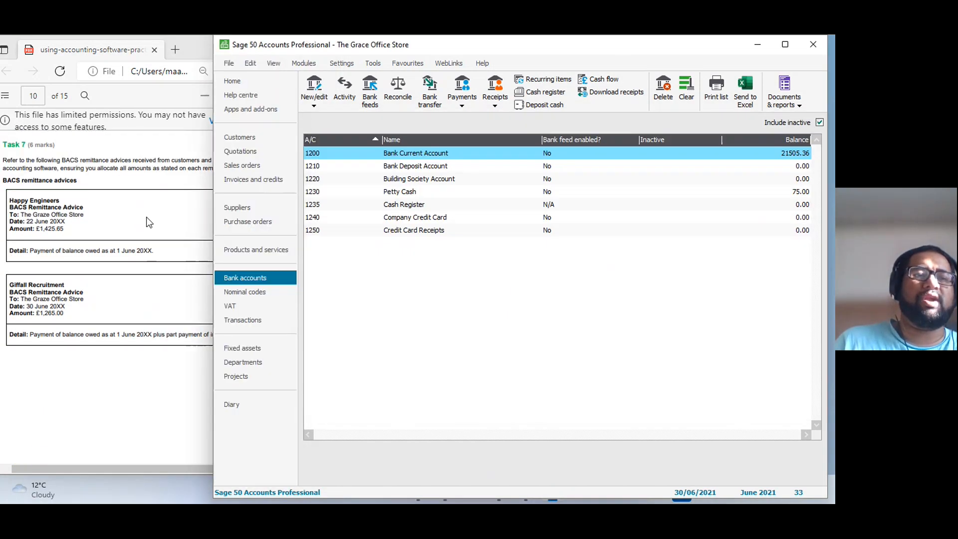
left_click(141, 216)
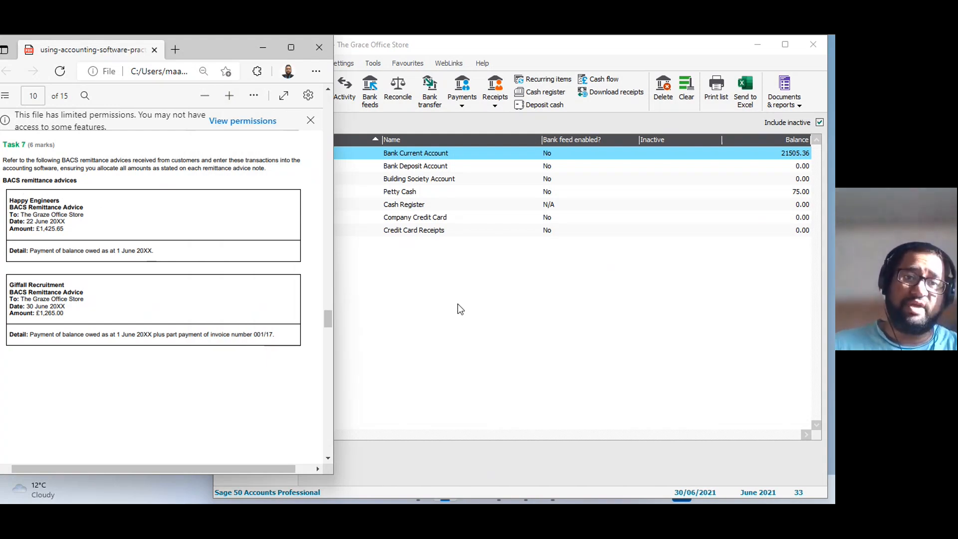
left_click(425, 307)
left_click(462, 102)
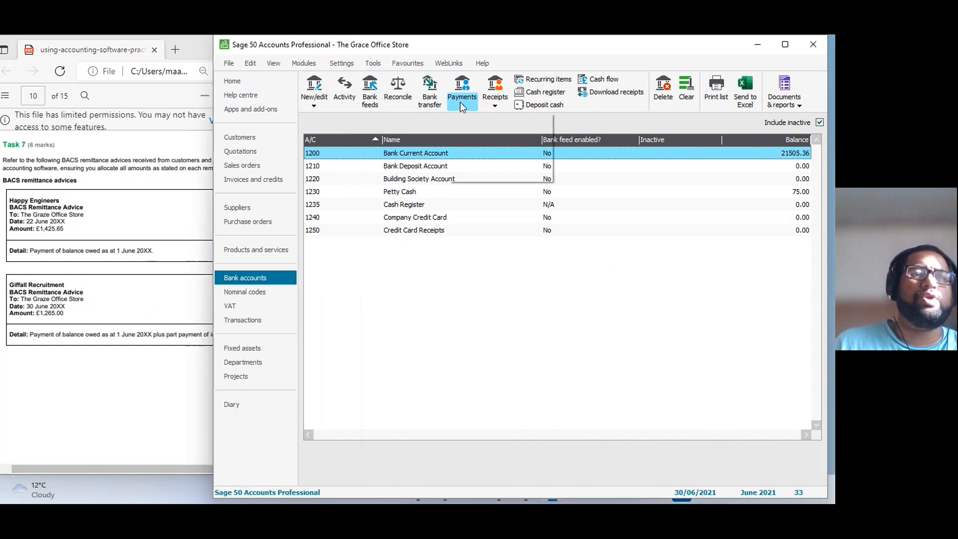
left_click(495, 100)
left_click(507, 120)
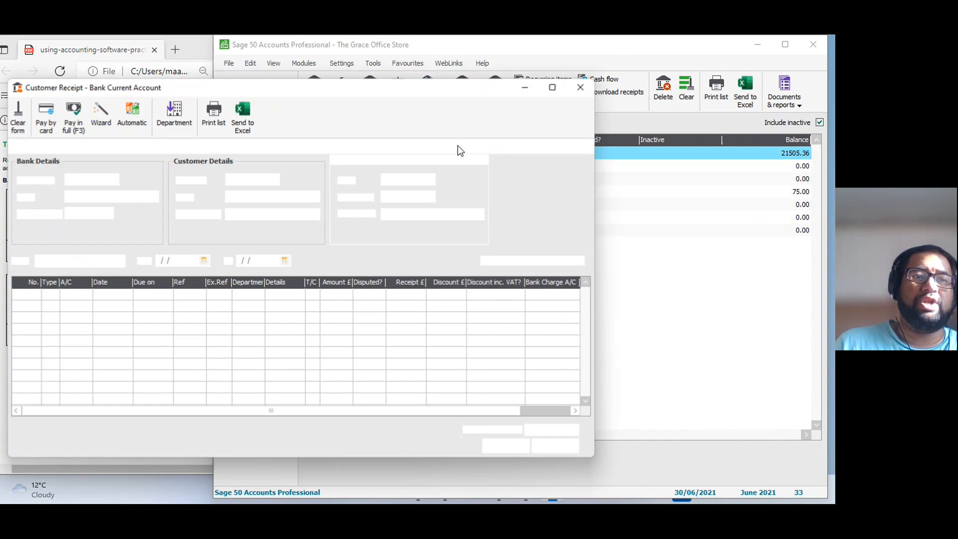
left_click_drag(328, 87, 535, 52)
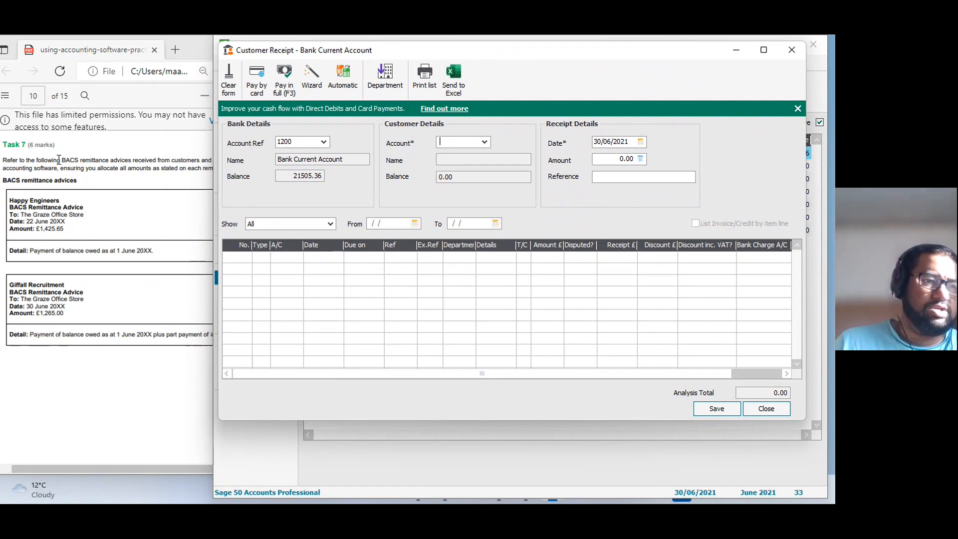
Choose customer account HAP001, Happy Engineering Ltd, and date the receipt 22/06/2021.
left_click(484, 142)
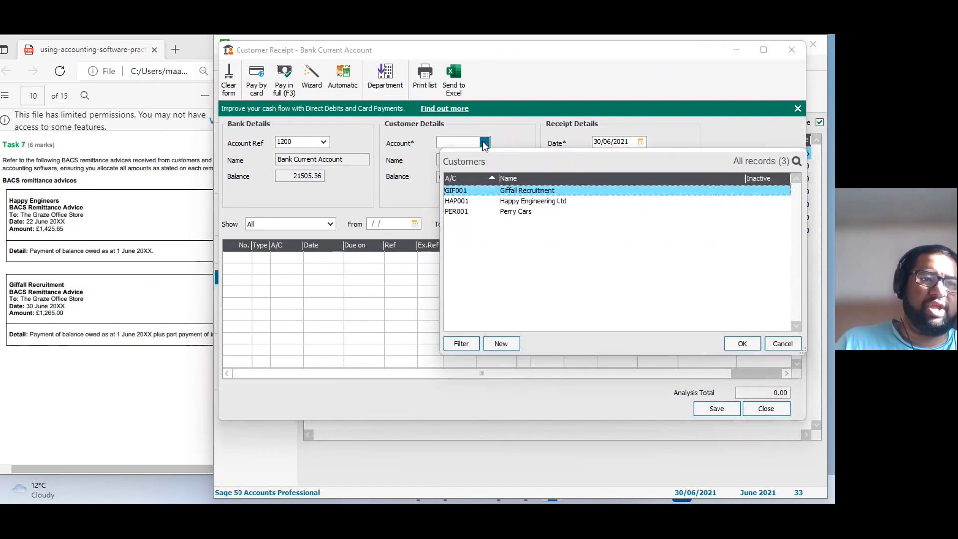
key("Return")
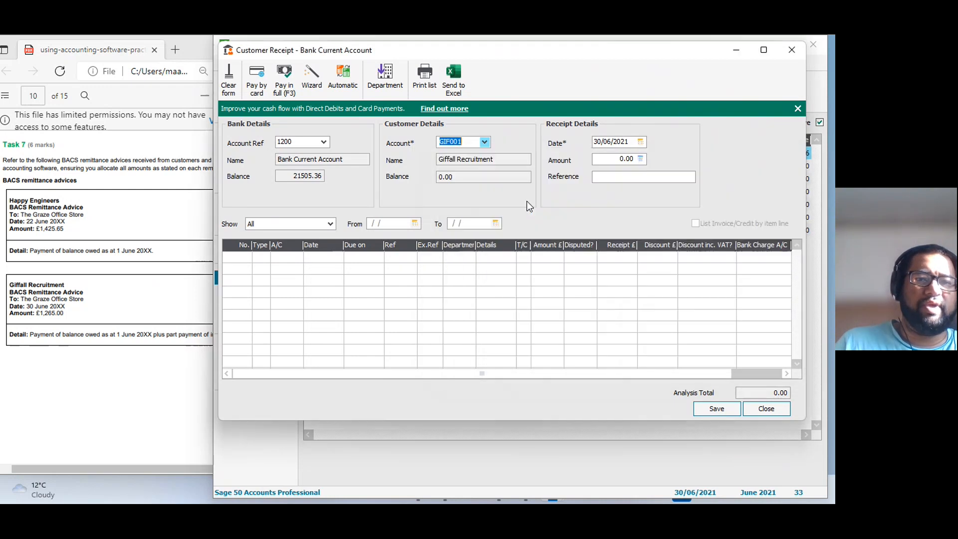
left_click(483, 141)
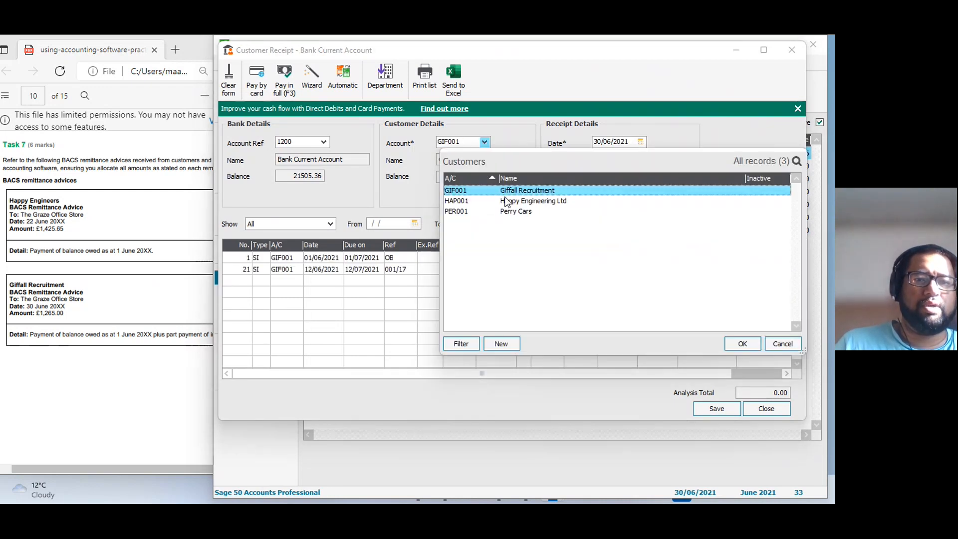
left_click(508, 202)
left_click(743, 343)
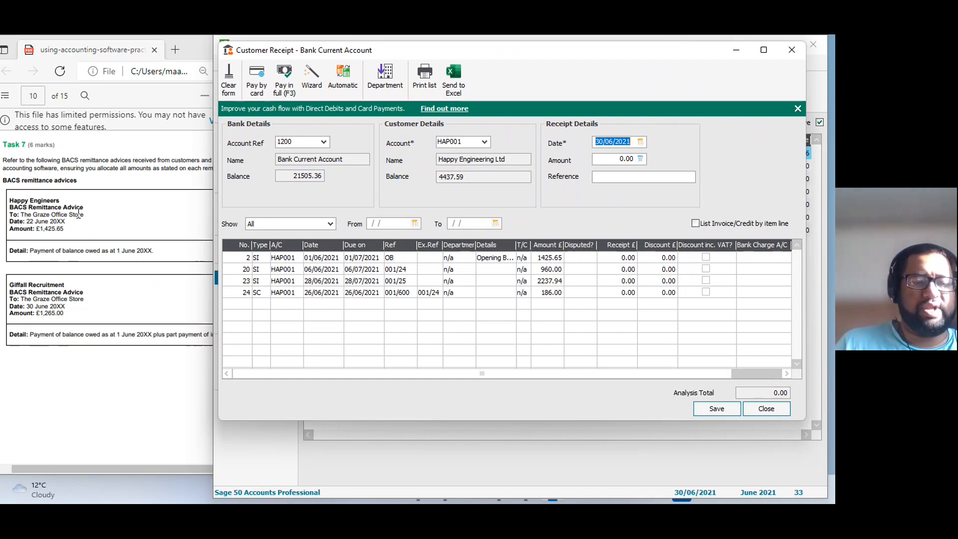
type("22")
key("Tab")
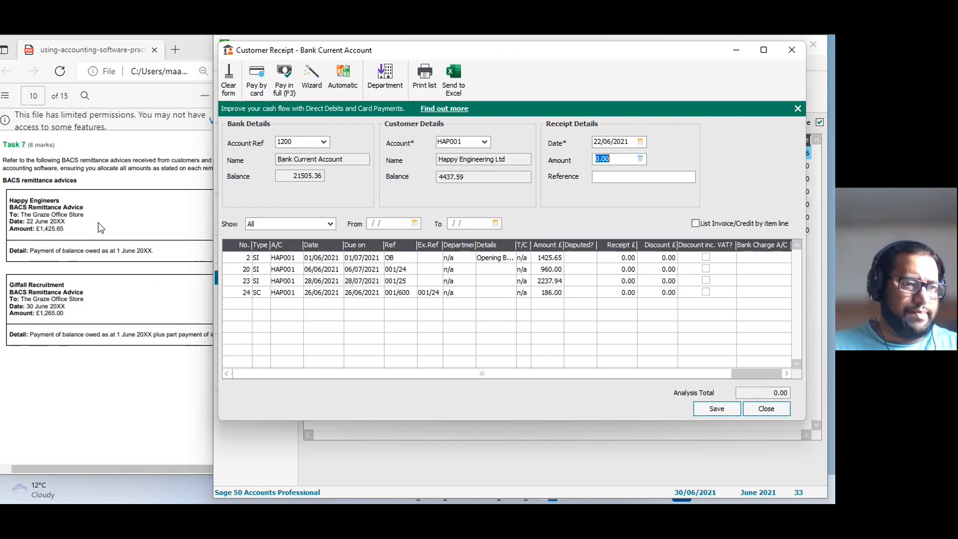
Allocate the receipt as payment in full of Happy Engineering's opening balance invoice dated 01/06/2021.
left_click(73, 247)
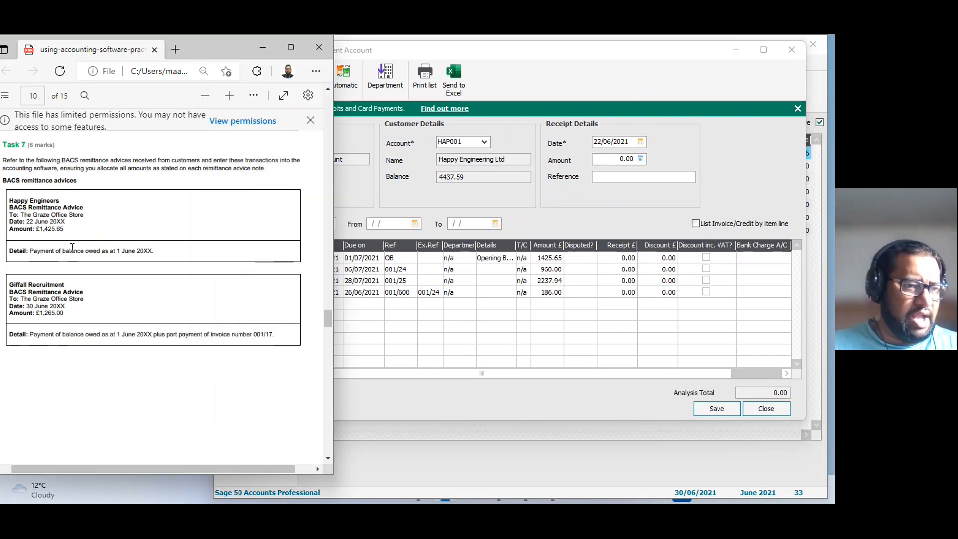
left_click(604, 259)
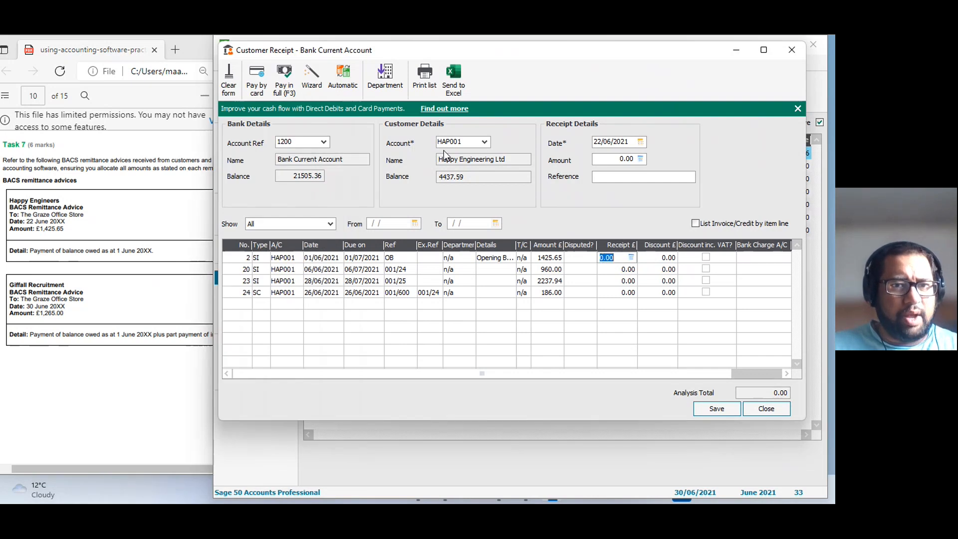
left_click(281, 84)
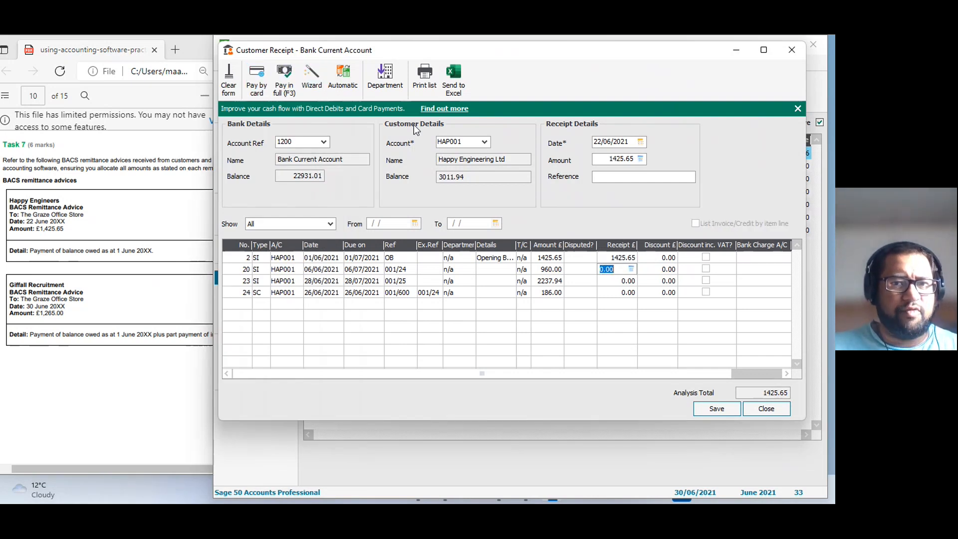
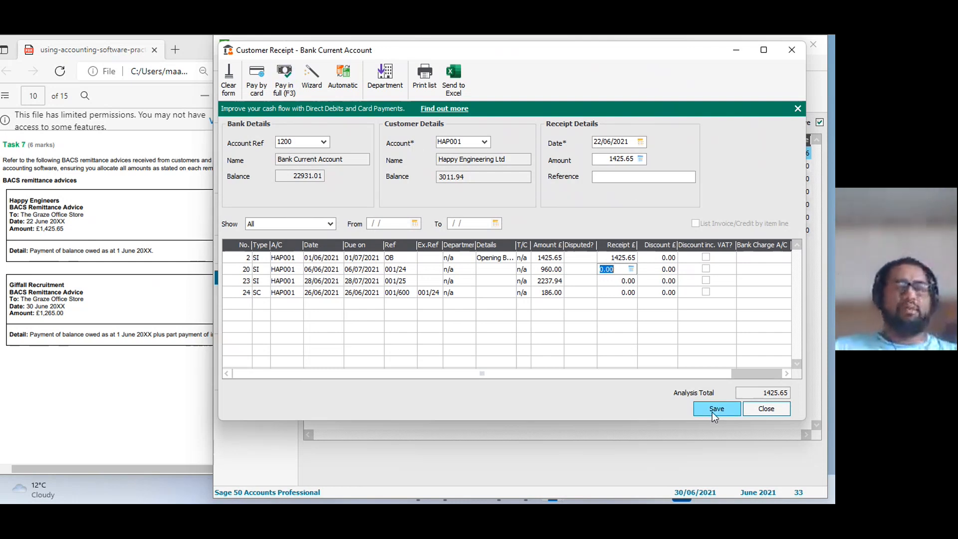
Save the Happy Engineering receipt and choose customer account GIF001, Giffall Recruitment, for a new receipt.
left_click(182, 300)
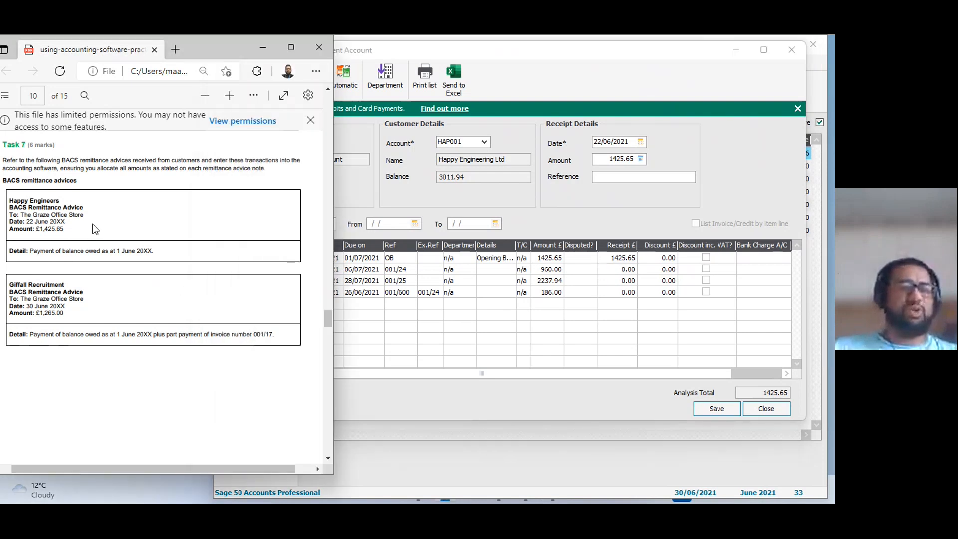
left_click(716, 411)
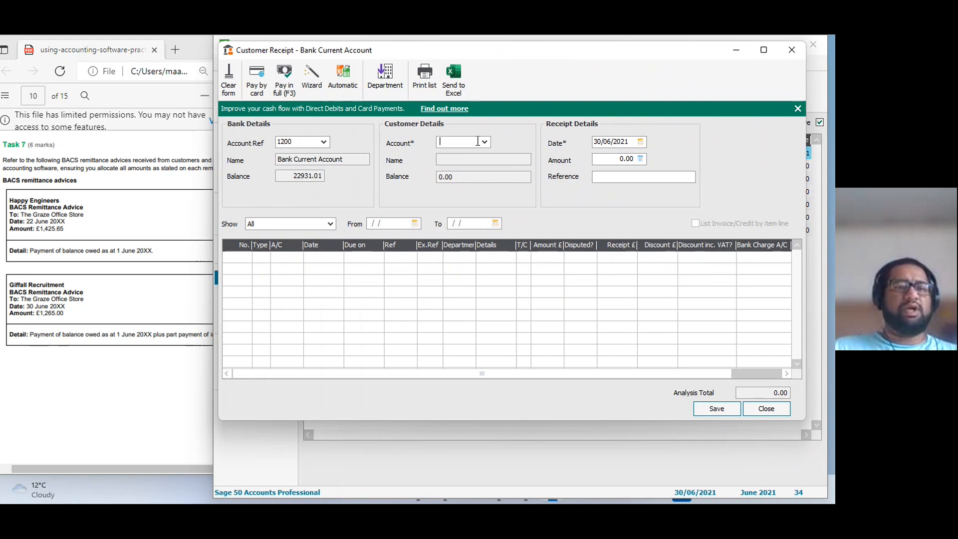
type("GIF001")
key("Tab")
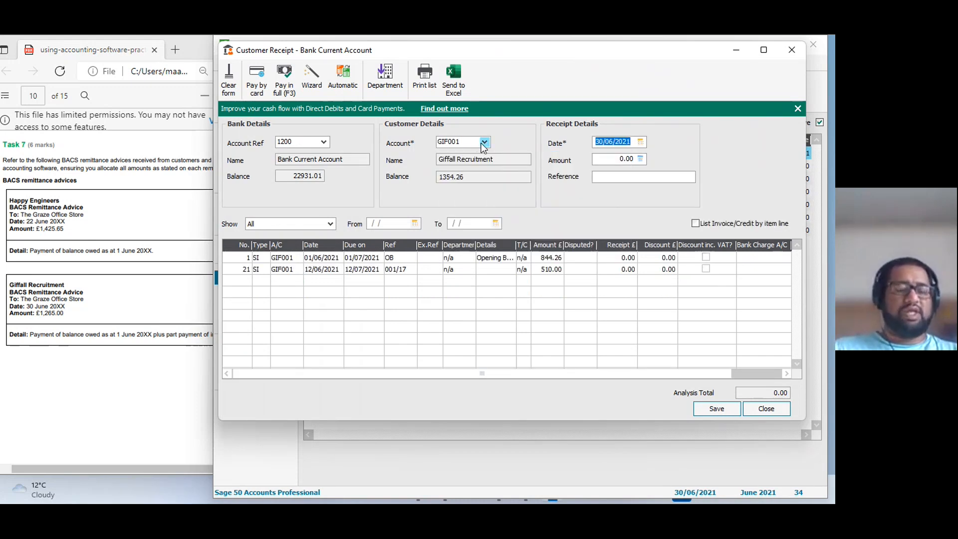
Set the Giffall Recruitment receipt amount to 1265.00 as stated on the remittance advice.
left_click(44, 338)
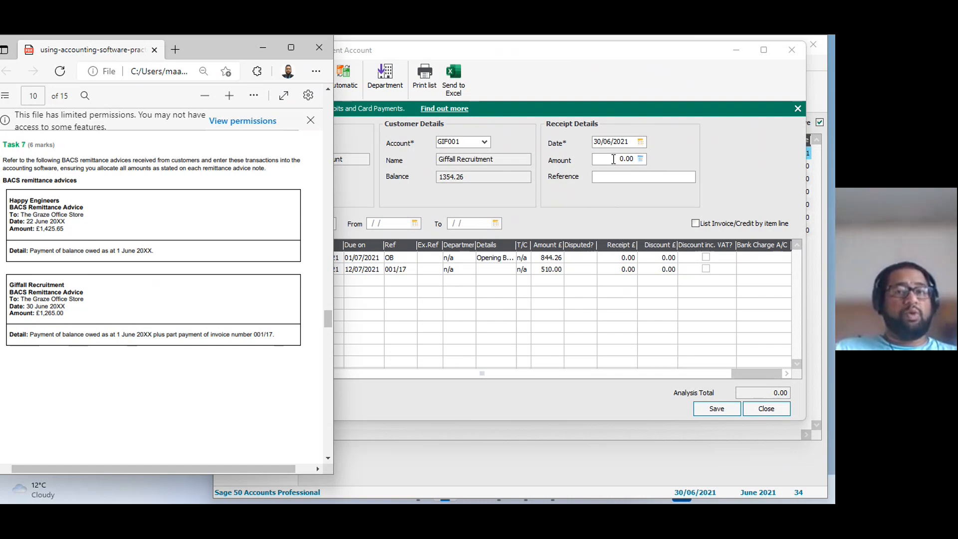
left_click(613, 159)
type("1265.00")
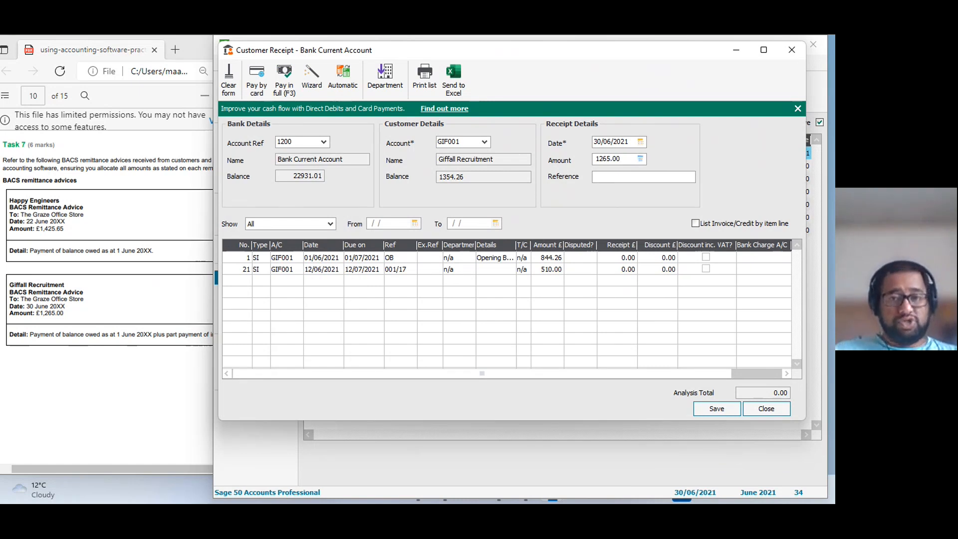
key("Tab")
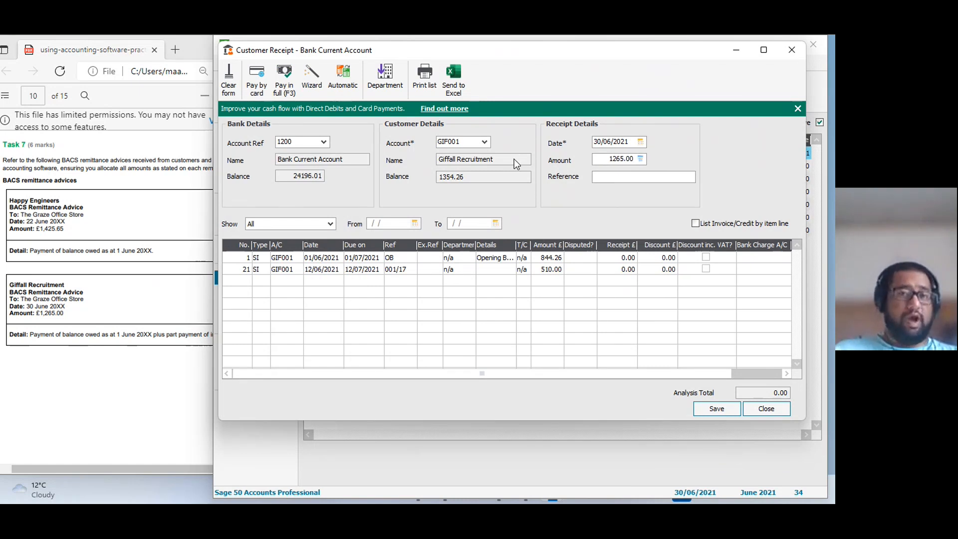
Allocate the receipt in full to Giffall's opening balance and the remaining 420.74 to invoice 001/17, and save it.
key("Tab")
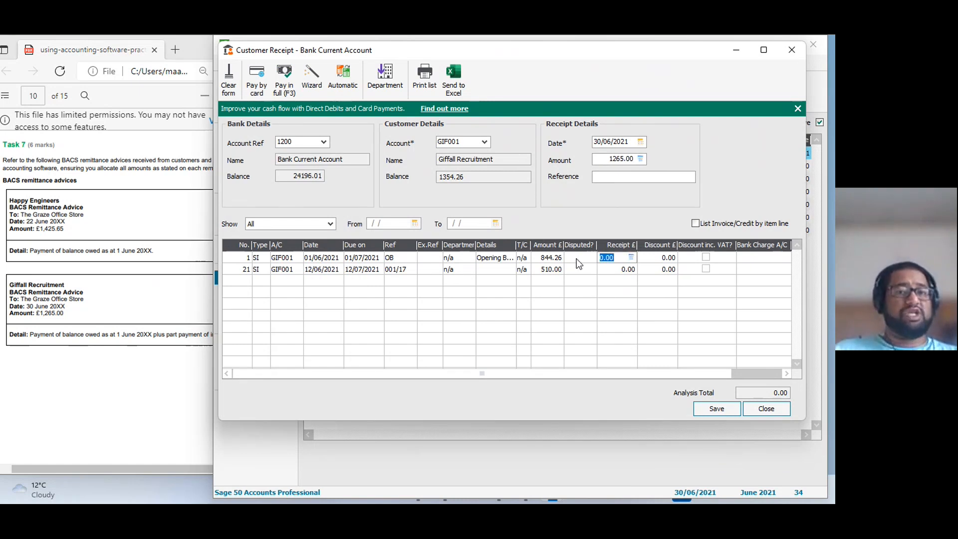
left_click(291, 86)
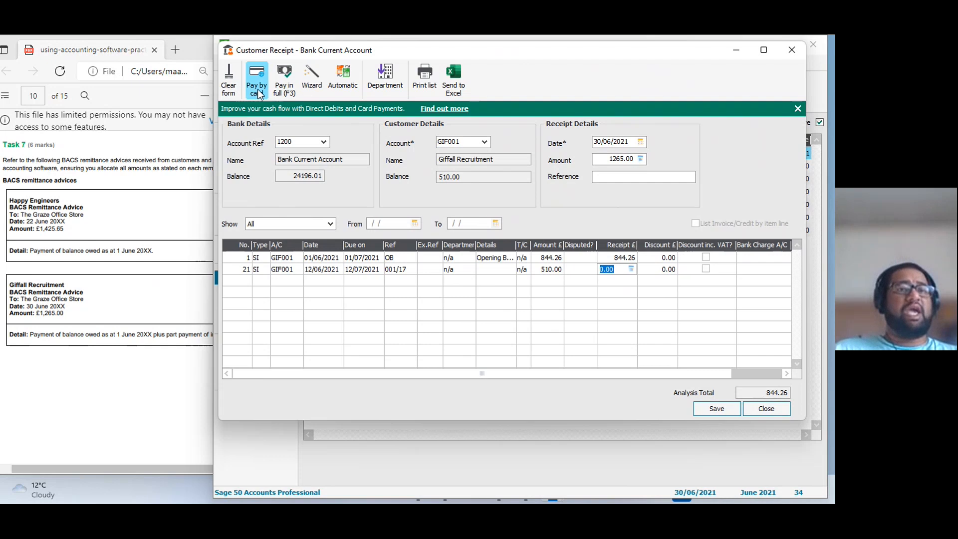
left_click(277, 90)
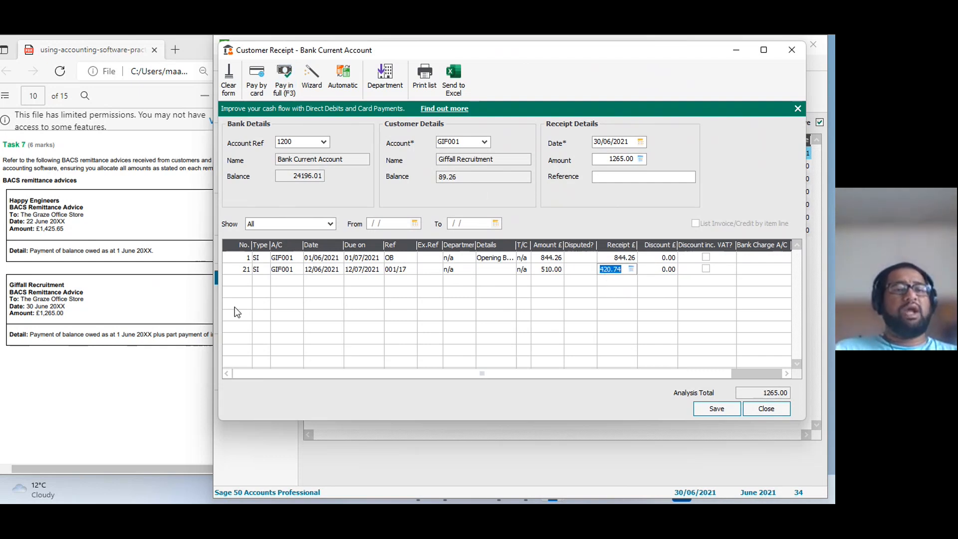
left_click(181, 359)
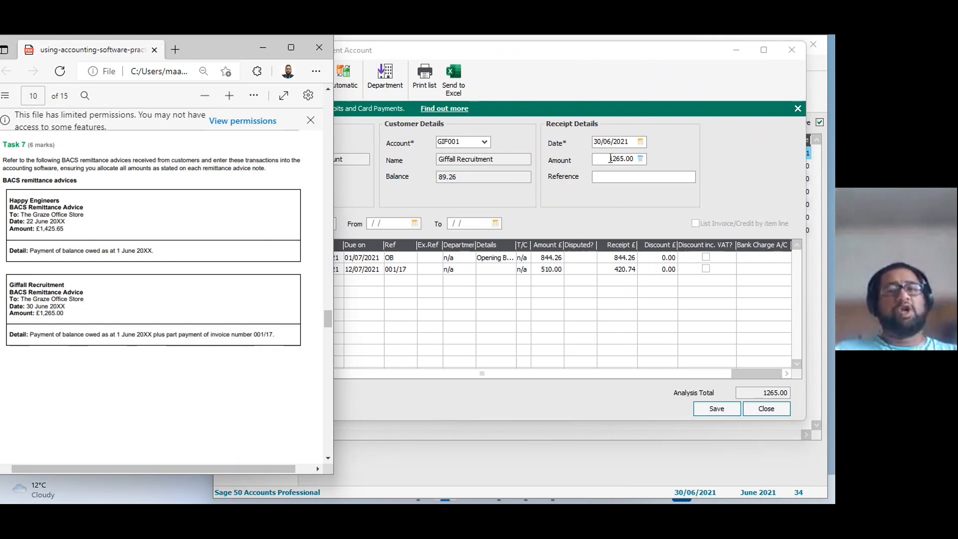
left_click(610, 159)
left_click_drag(632, 159, 532, 162)
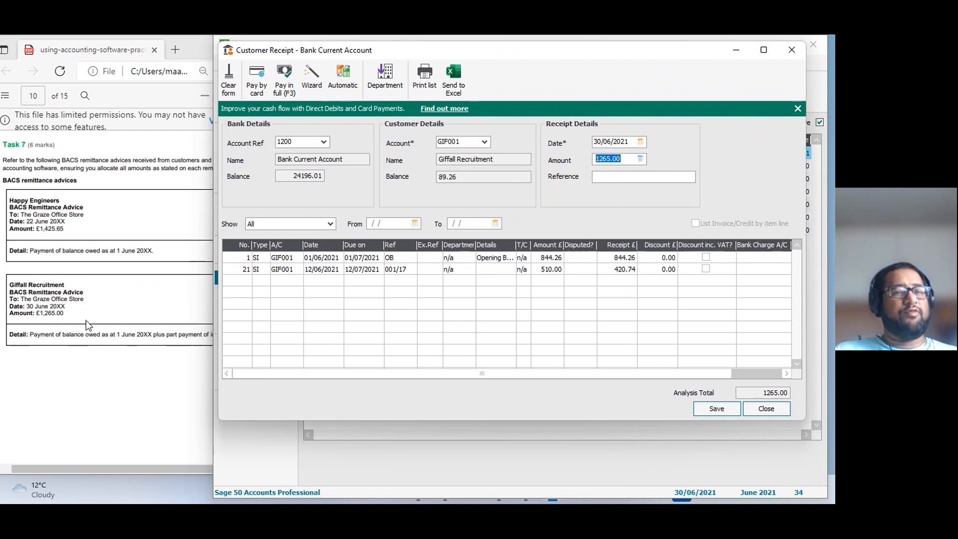
left_click(705, 408)
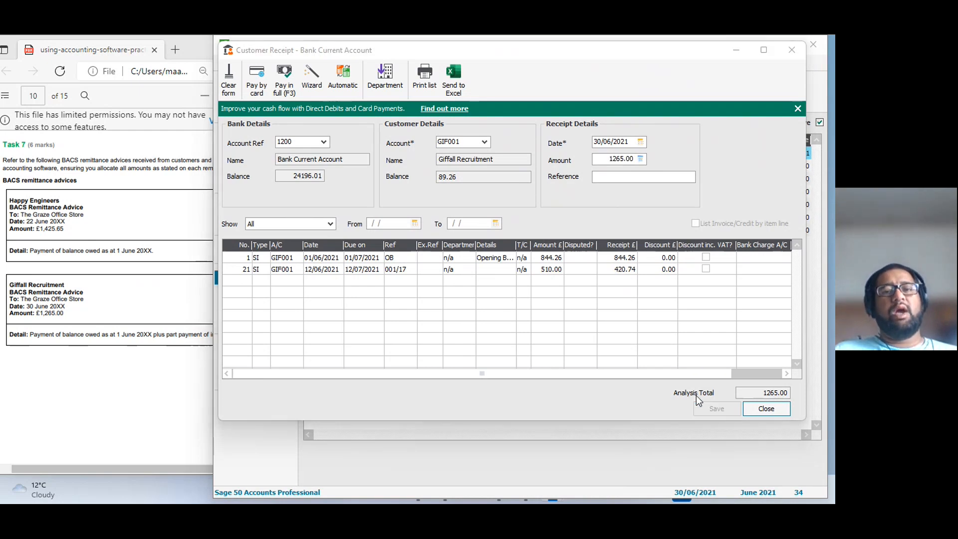
Close the customer receipt form and read Task 8's cheques paid listing, including the note about Mick's Motors.
left_click(78, 324)
scroll(111, 336, "down", 10)
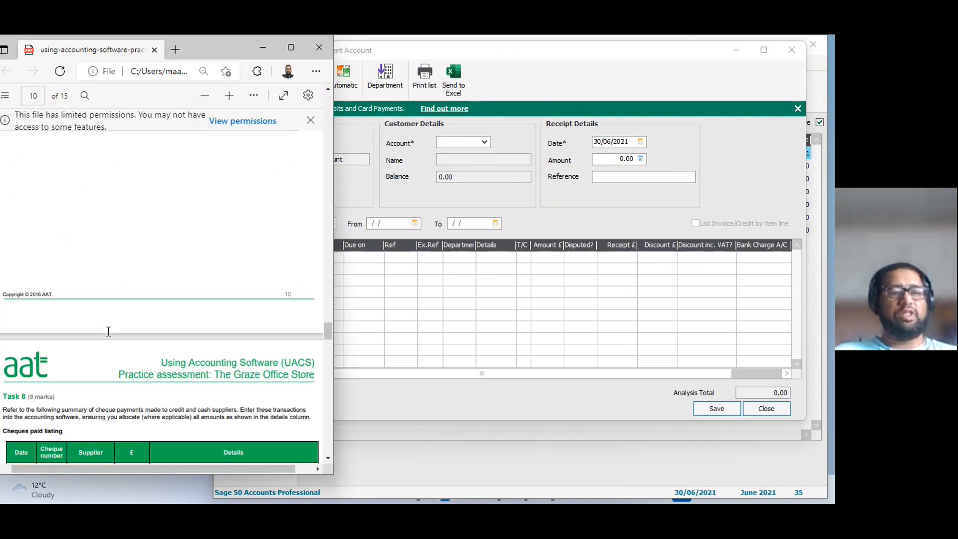
scroll(111, 336, "down", 2)
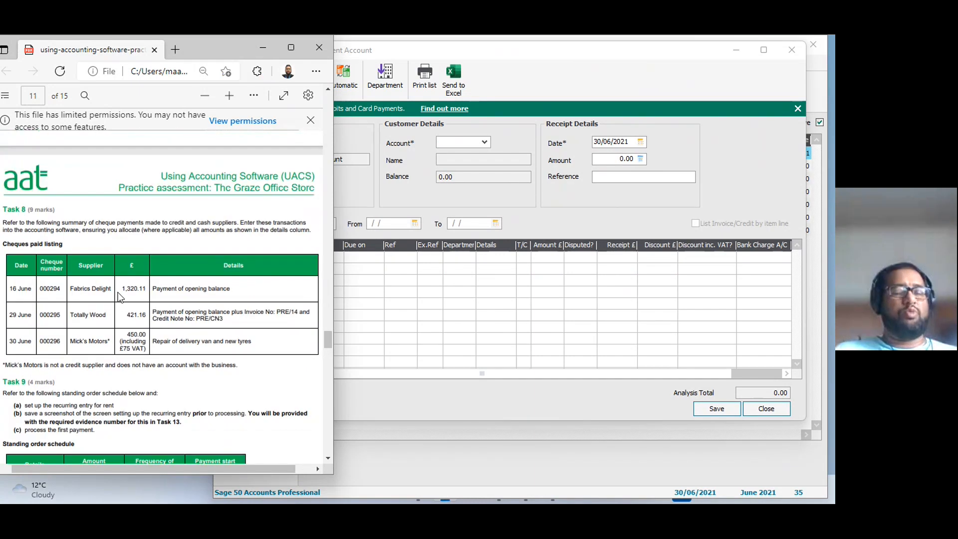
left_click(759, 408)
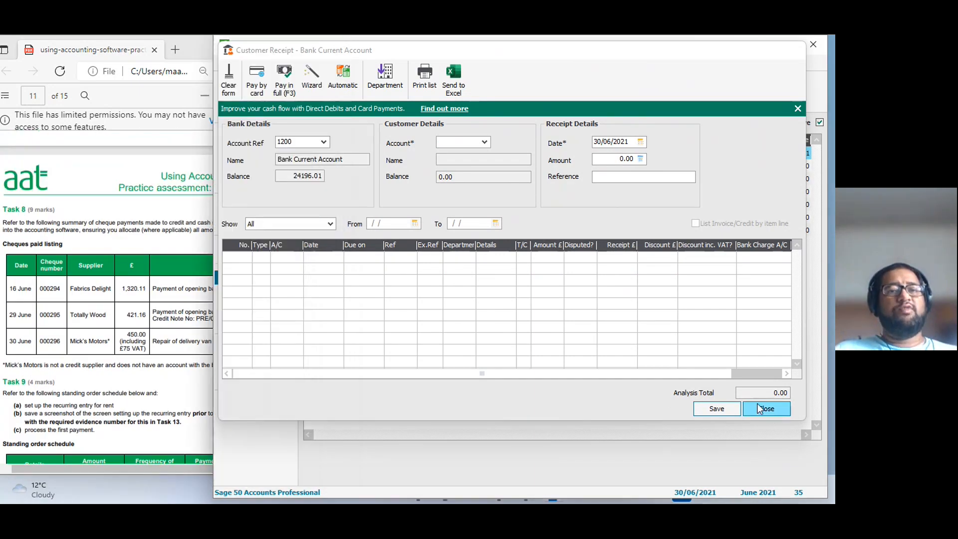
left_click(759, 408)
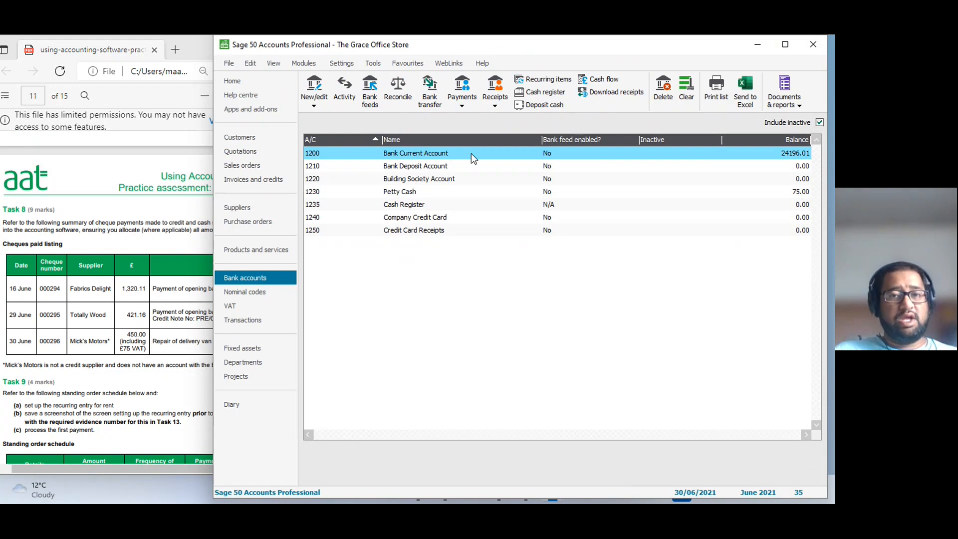
left_click(95, 294)
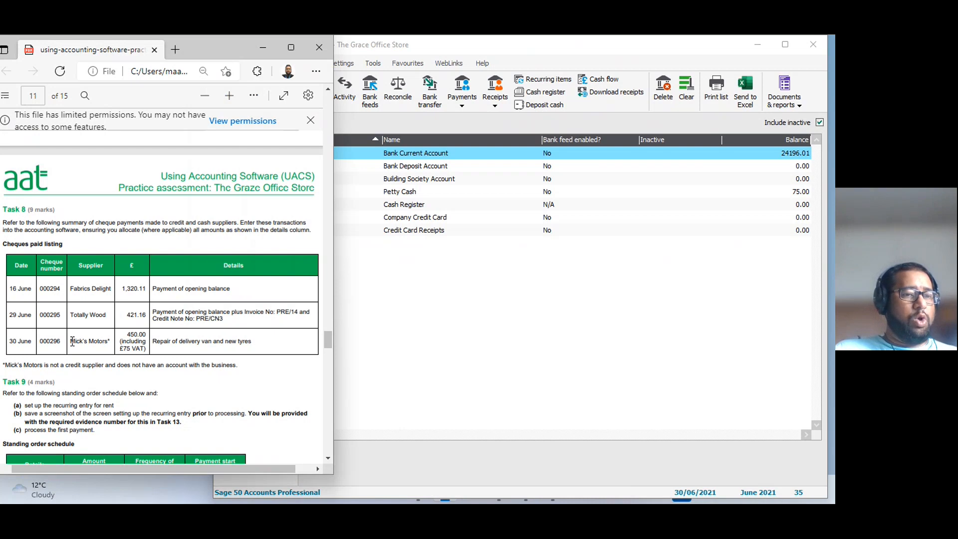
left_click_drag(70, 341, 112, 342)
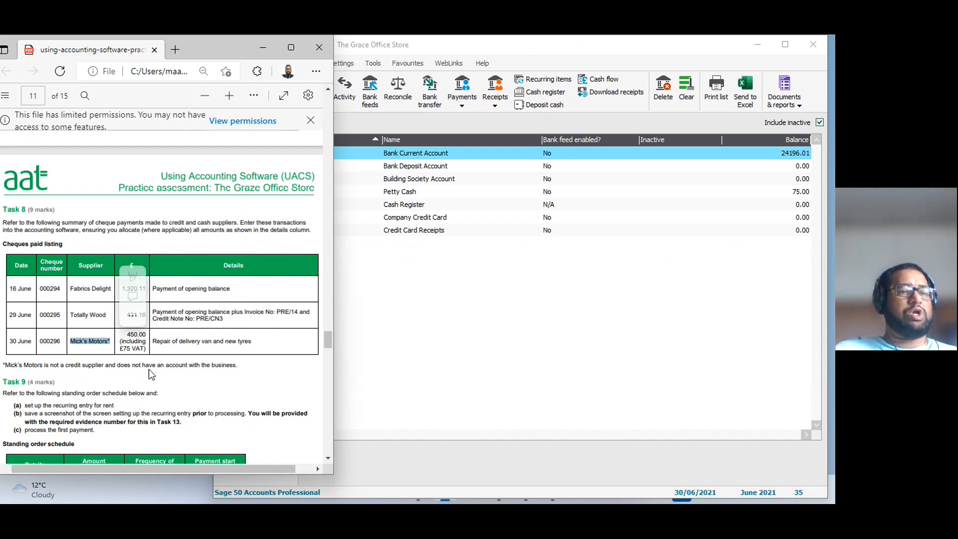
left_click(221, 368)
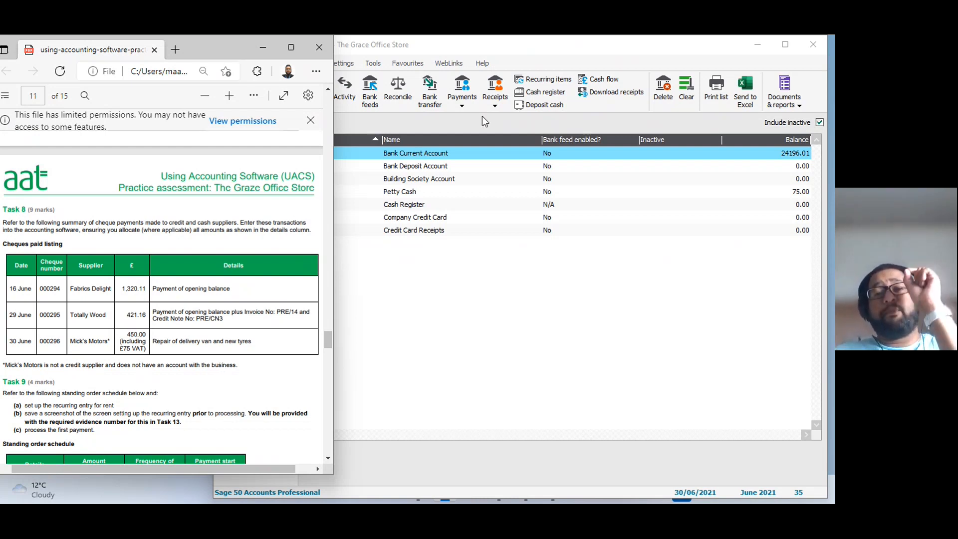
Open a supplier payment for Task 8, placed so the cheques paid listing stays readable.
left_click(462, 102)
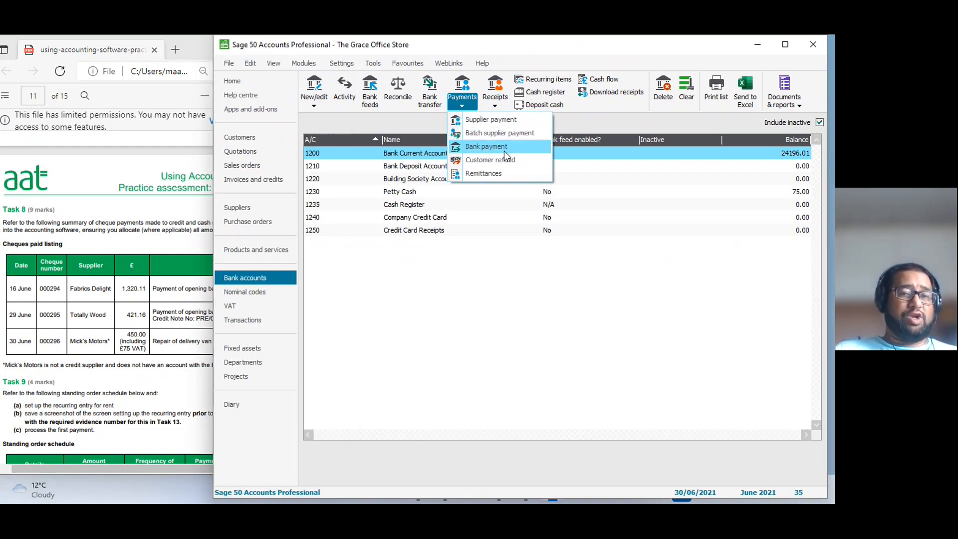
left_click(506, 120)
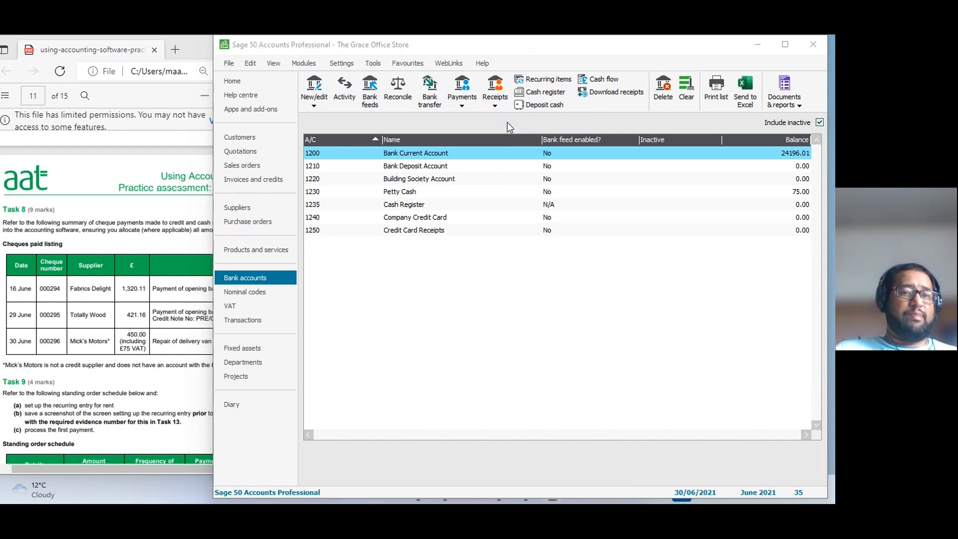
left_click_drag(337, 88, 537, 61)
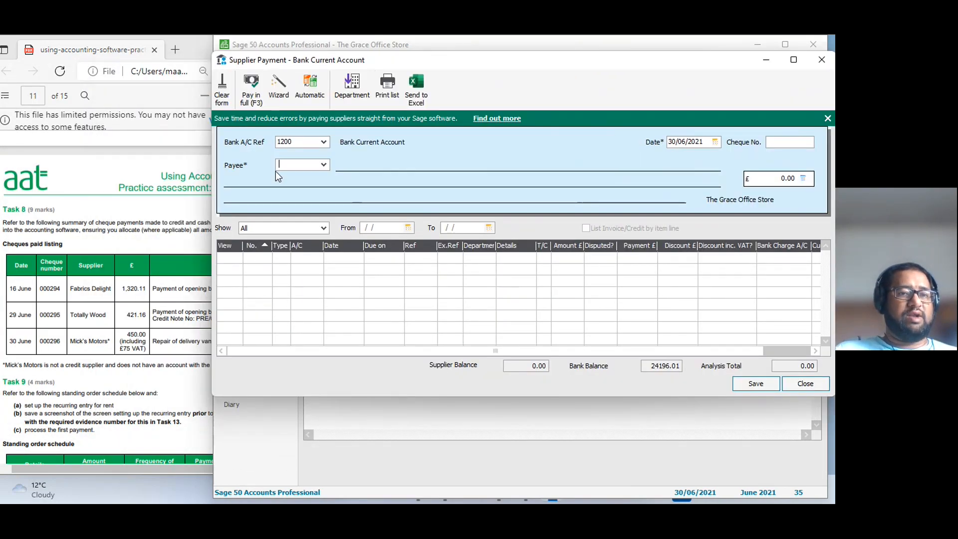
left_click(322, 143)
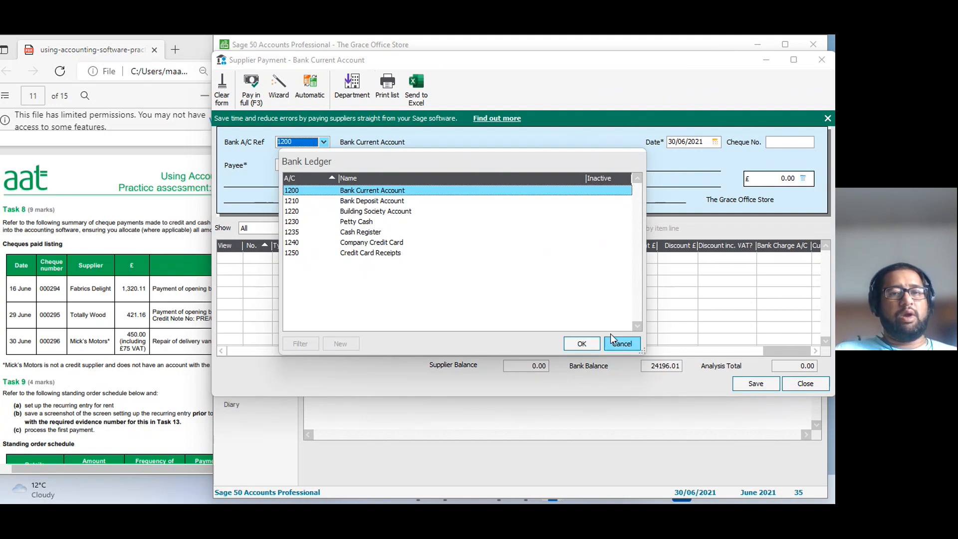
left_click(624, 344)
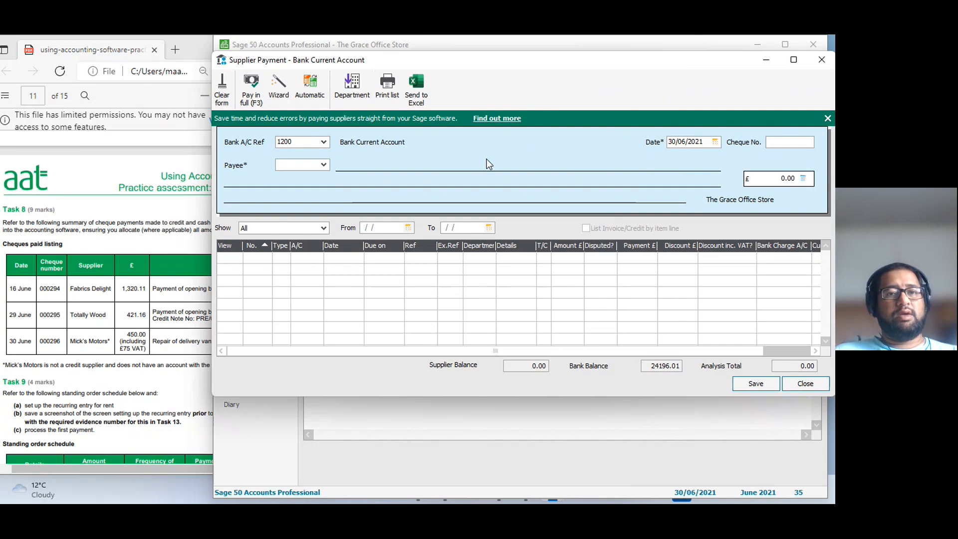
left_click(324, 141)
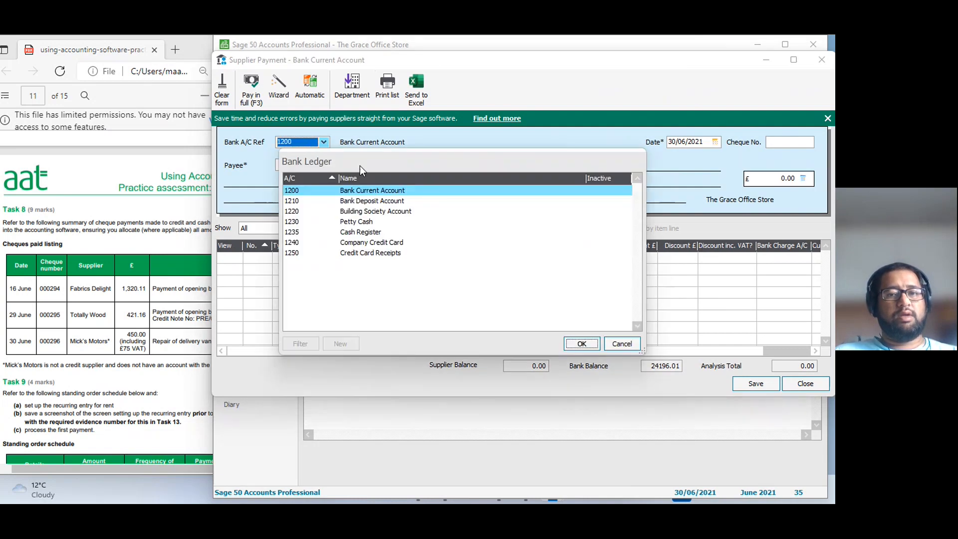
left_click(620, 344)
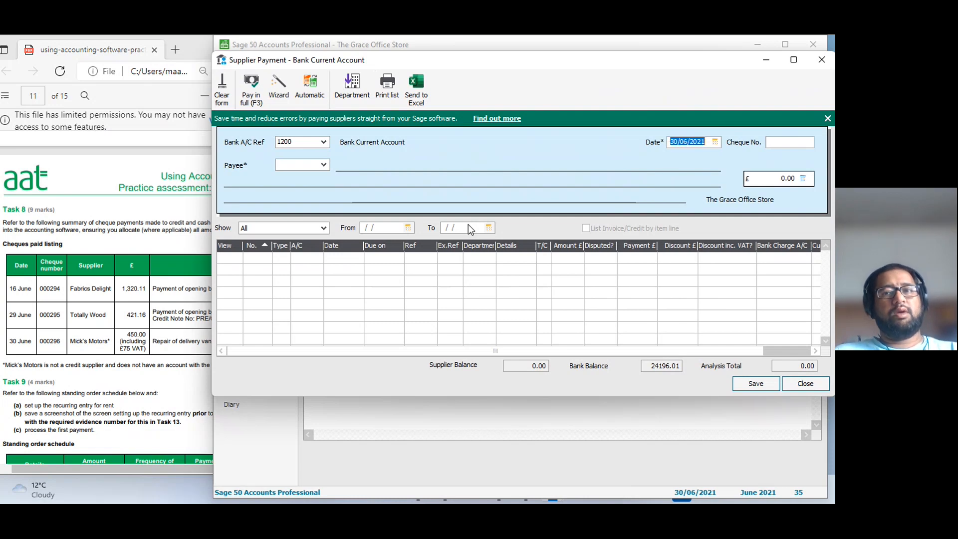
Dismiss the promotional banner, date the supplier payment 16/06/2021 and enter cheque number 000294.
left_click(827, 118)
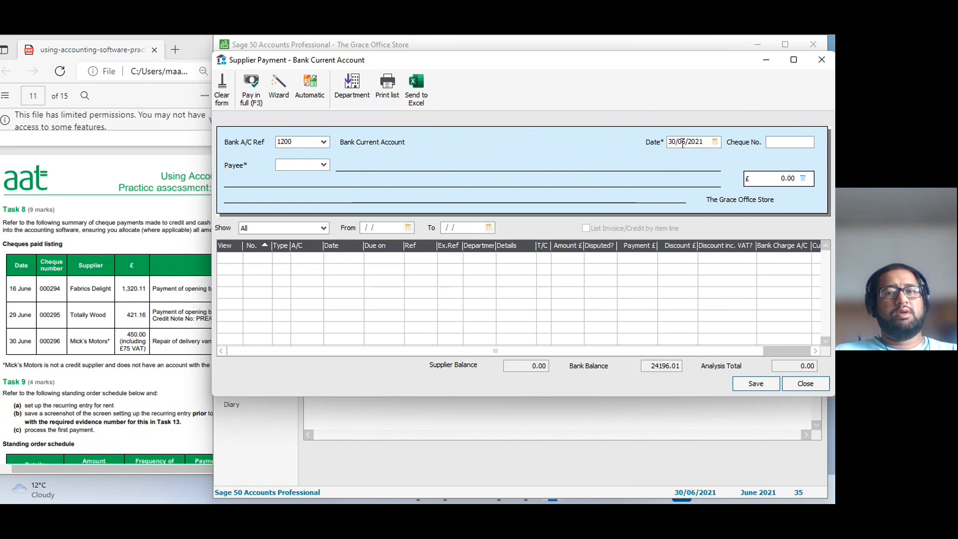
left_click(715, 141)
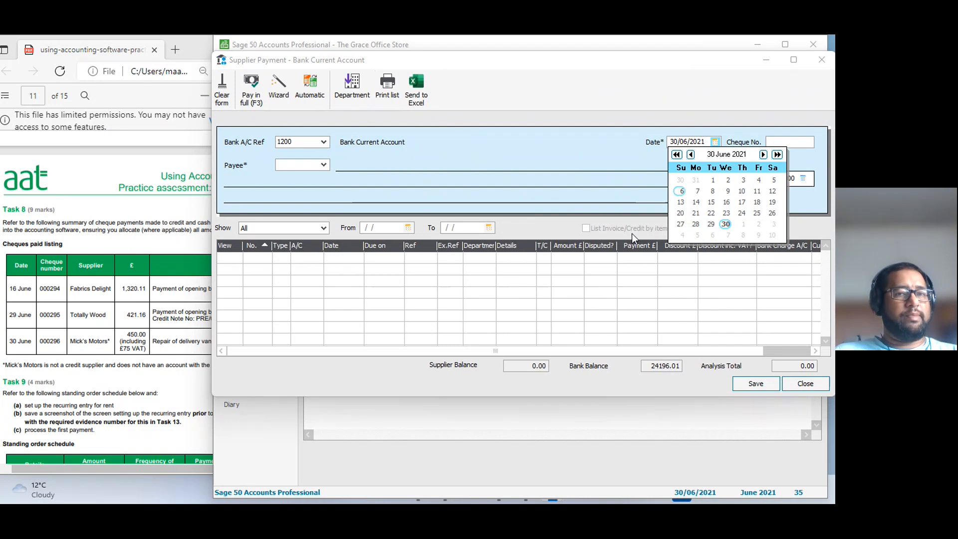
left_click(726, 203)
left_click(783, 144)
type("0")
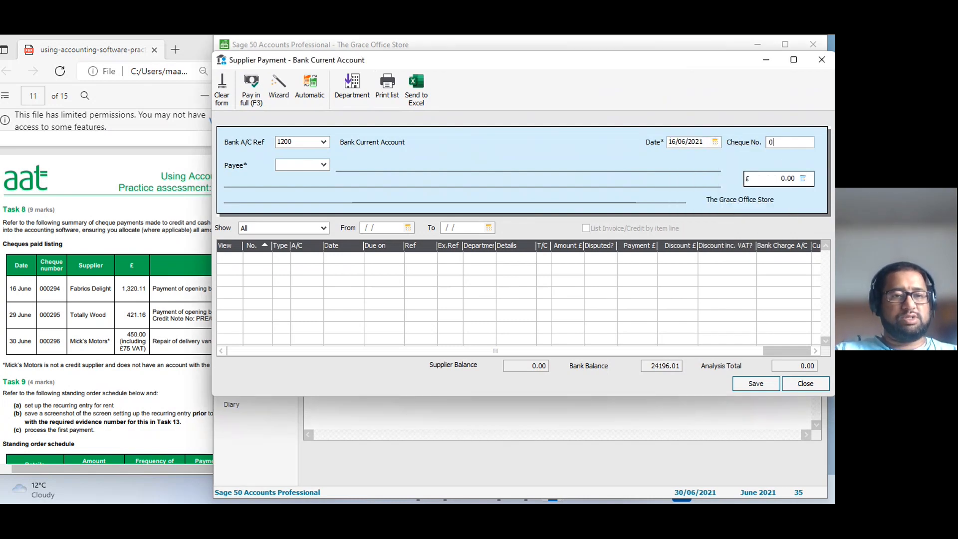
type("00294")
key("Tab")
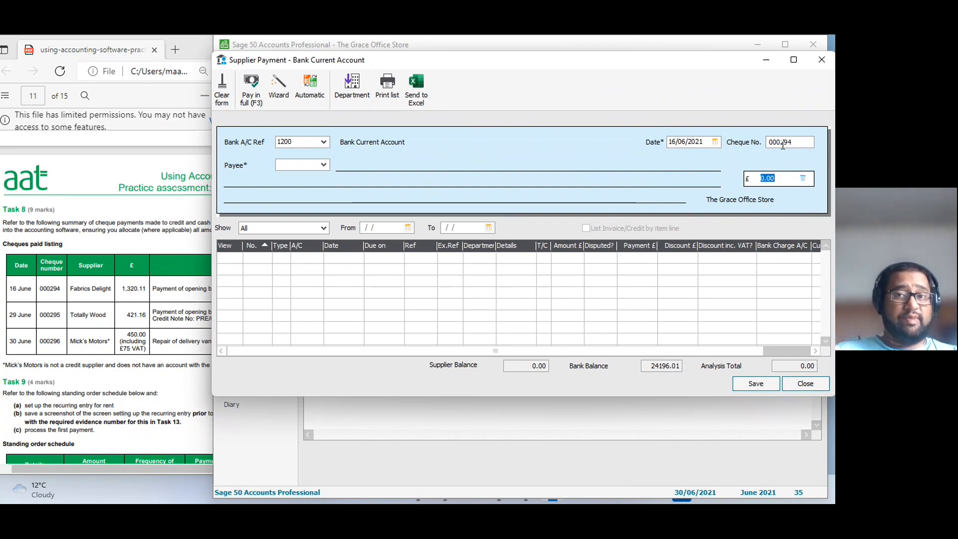
Choose supplier FAB001, Fabrics Delight, as payee and pay its opening balance invoice in full.
left_click(324, 165)
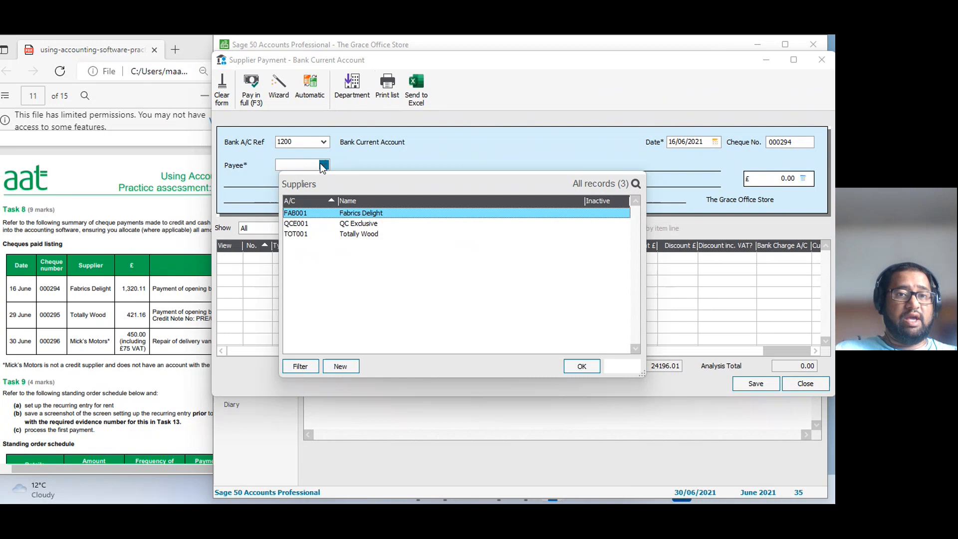
double_click(359, 214)
key("Tab")
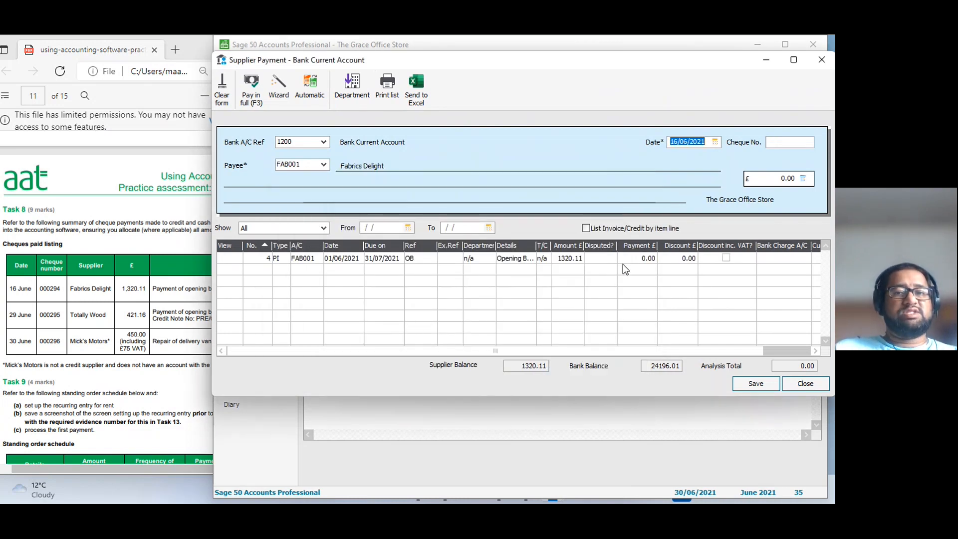
left_click(649, 258)
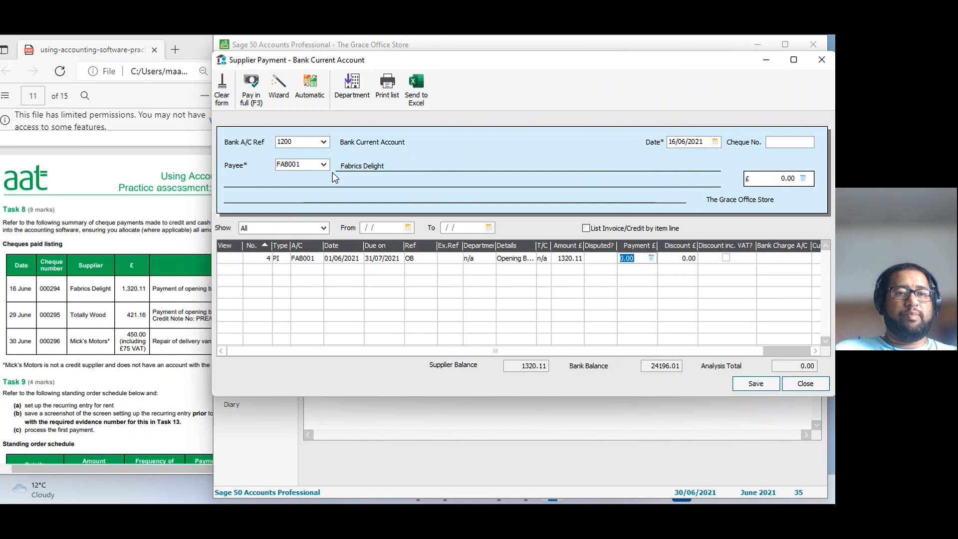
left_click(256, 88)
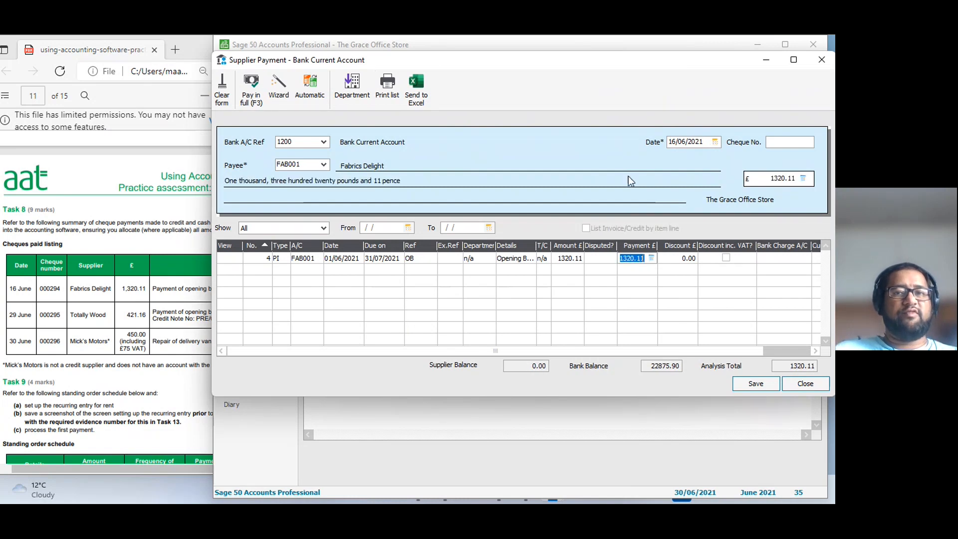
Enter cheque number 000294 for the Fabrics Delight payment and save it.
left_click(795, 144)
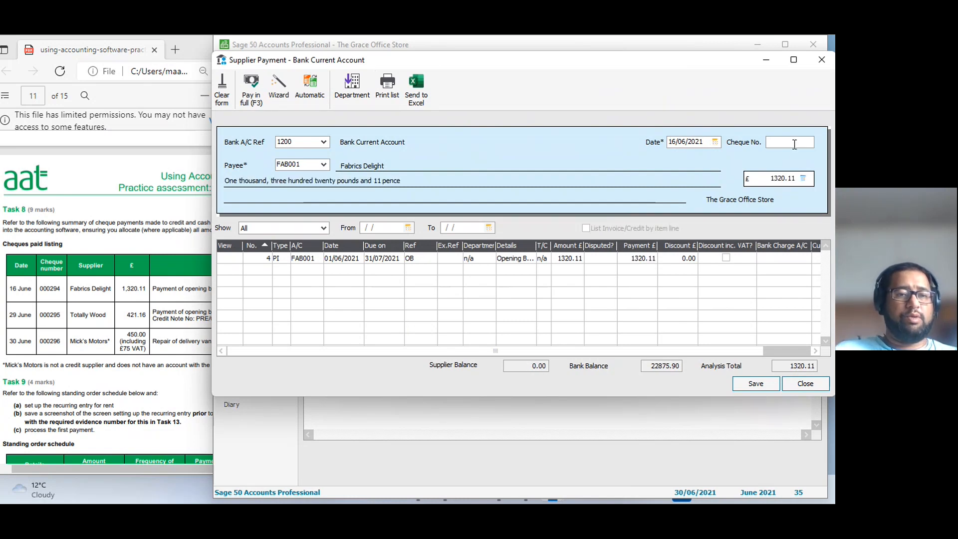
type("000")
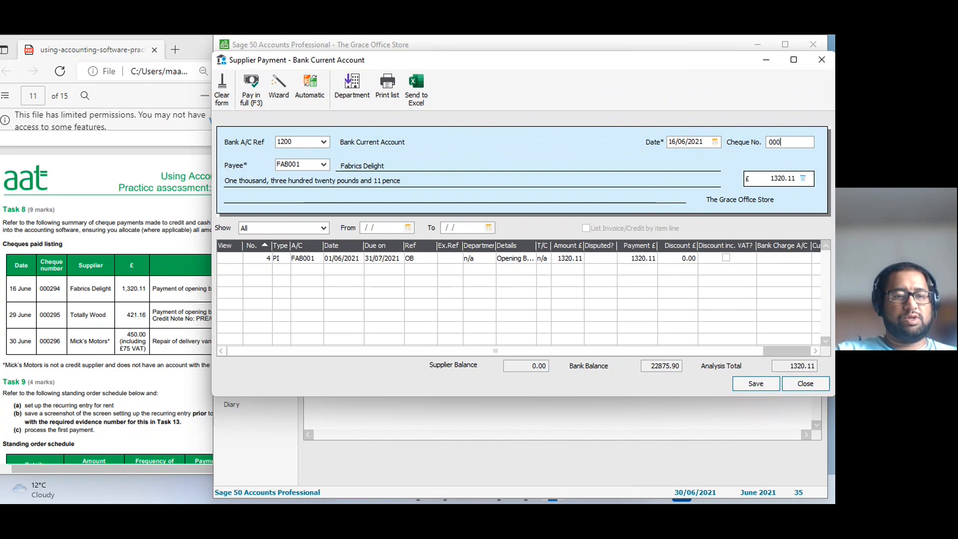
type("294")
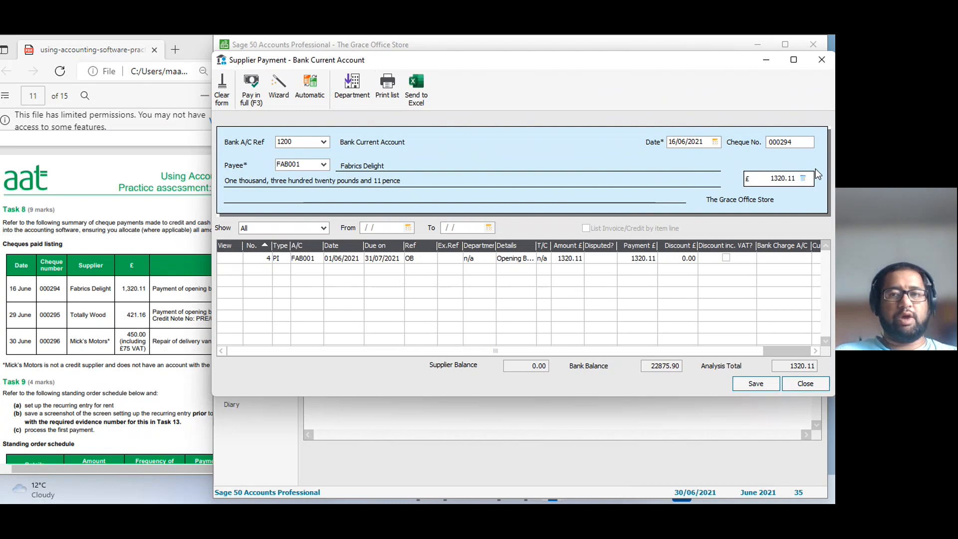
key("Tab")
key("Tab")
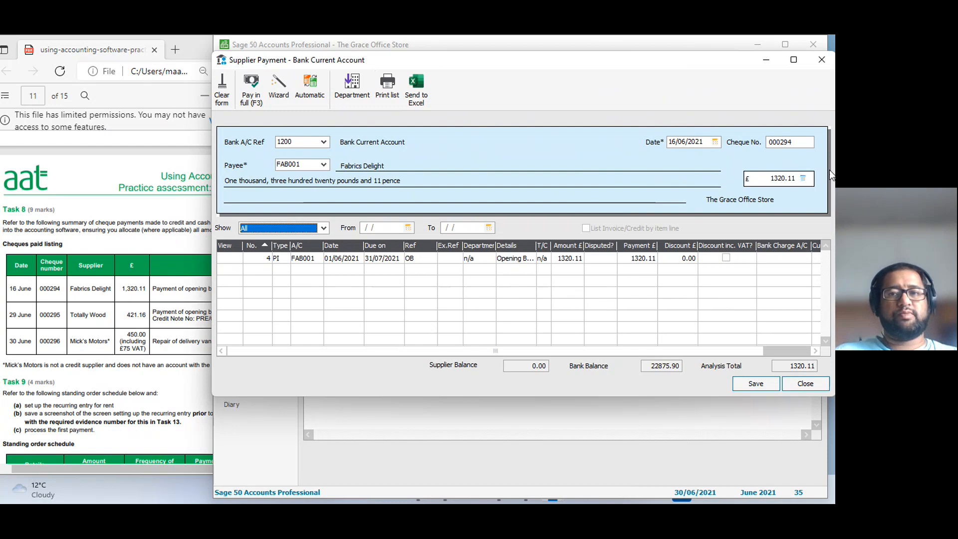
left_click(768, 385)
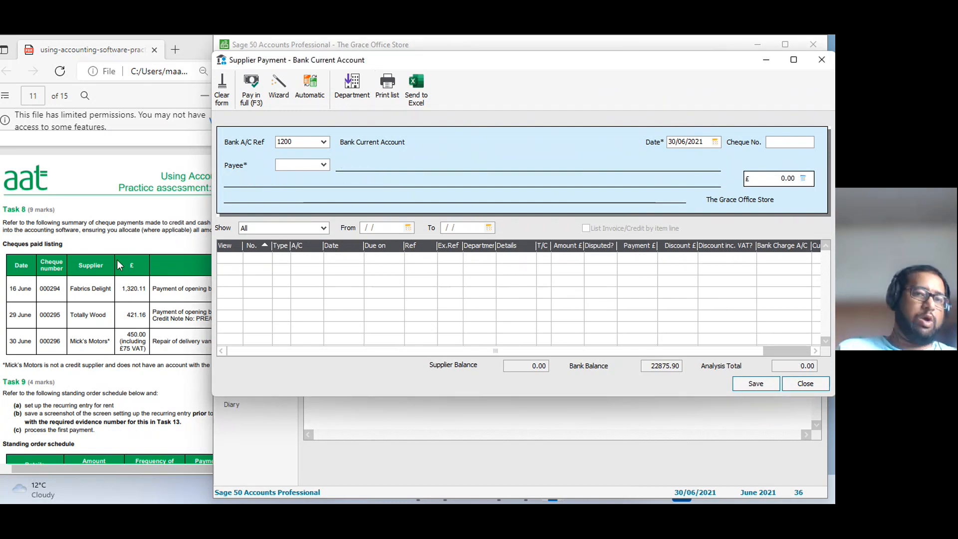
Choose supplier TOT001, Totally Wood, as payee and pay the opening balance, invoice PRE/14 and credit note PRE/CN3 in full.
type("TOT001")
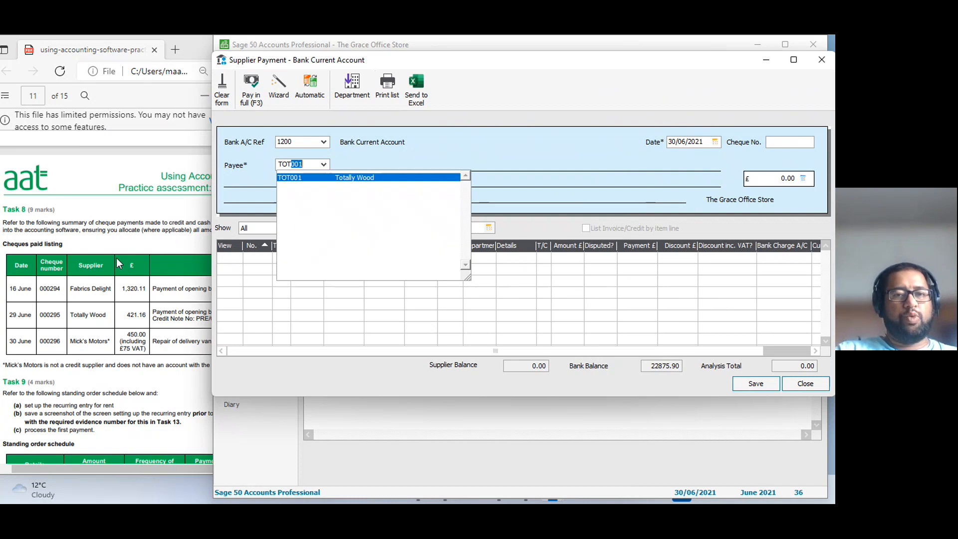
key("Tab")
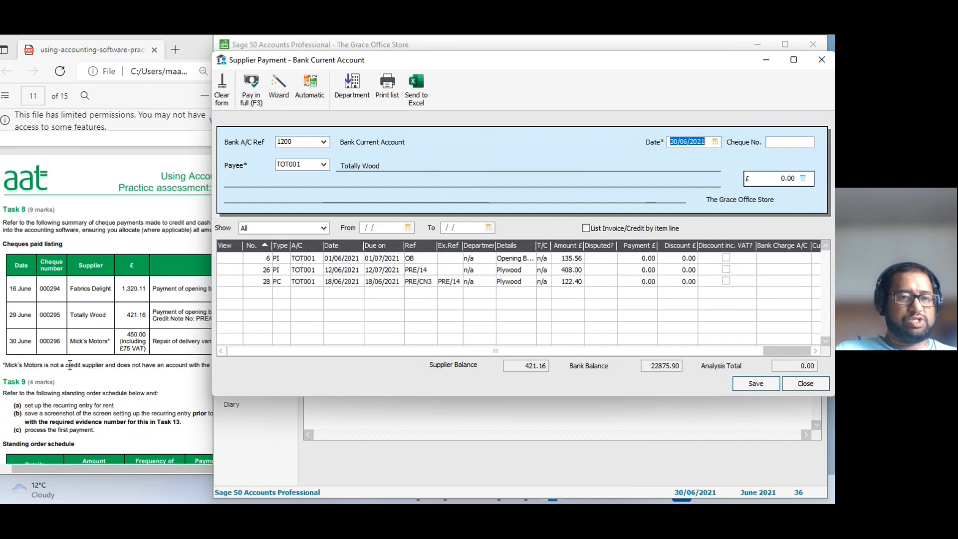
left_click(186, 330)
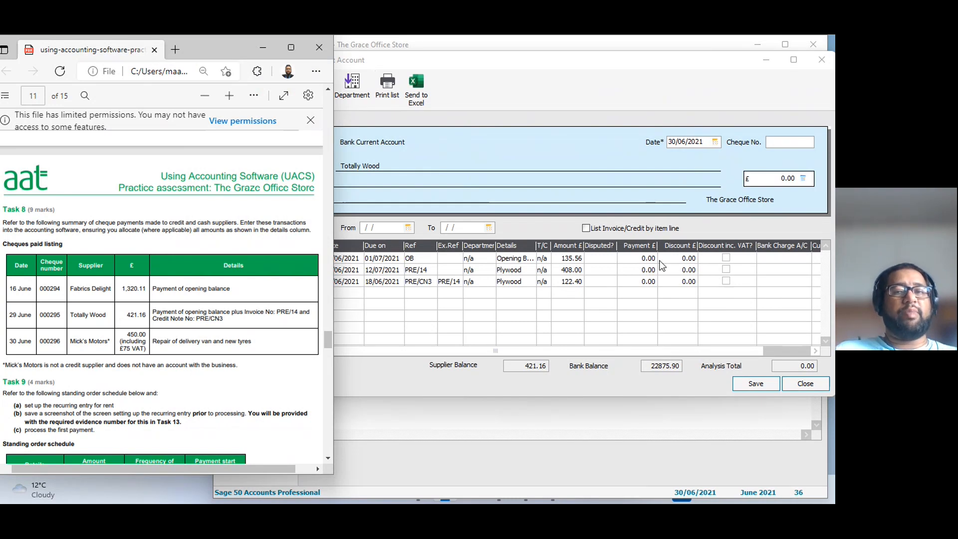
left_click(585, 262)
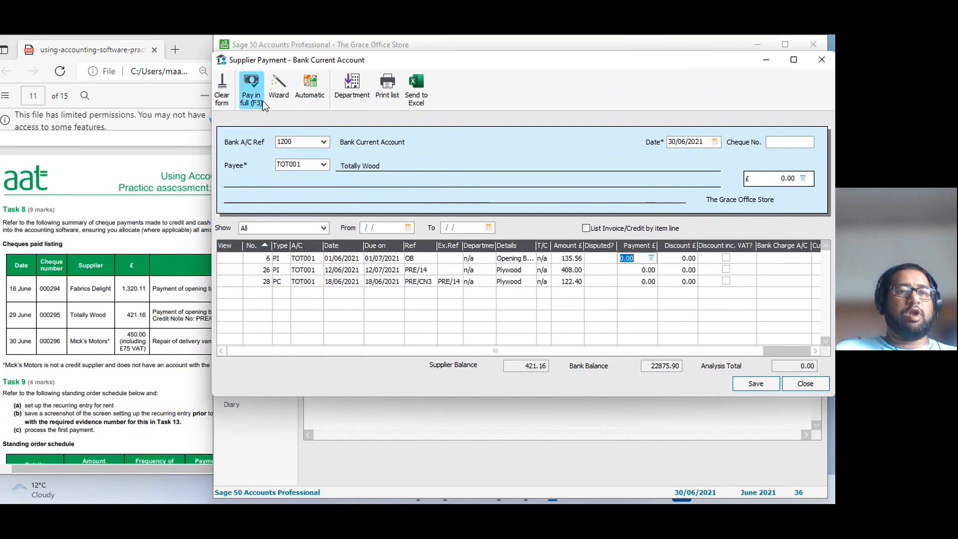
left_click(251, 90)
left_click(251, 90)
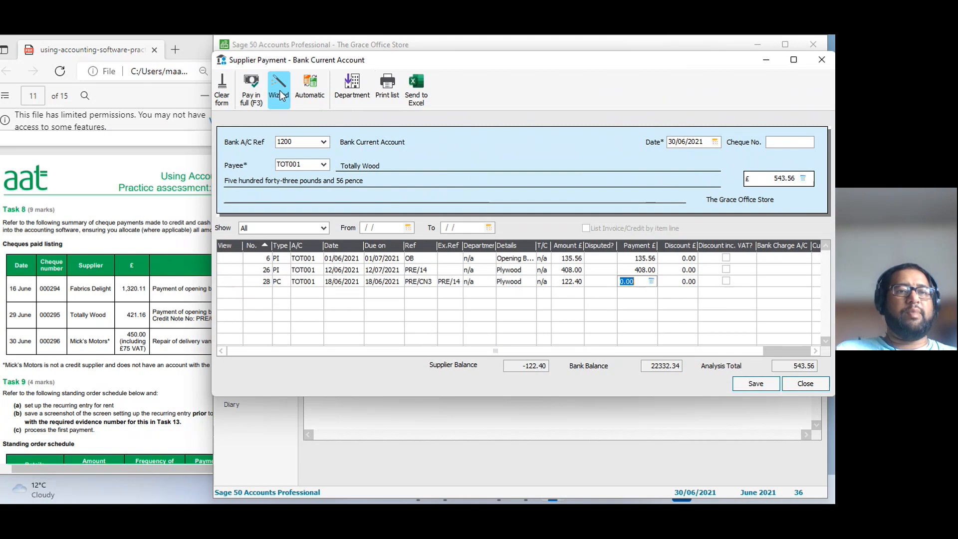
left_click(252, 91)
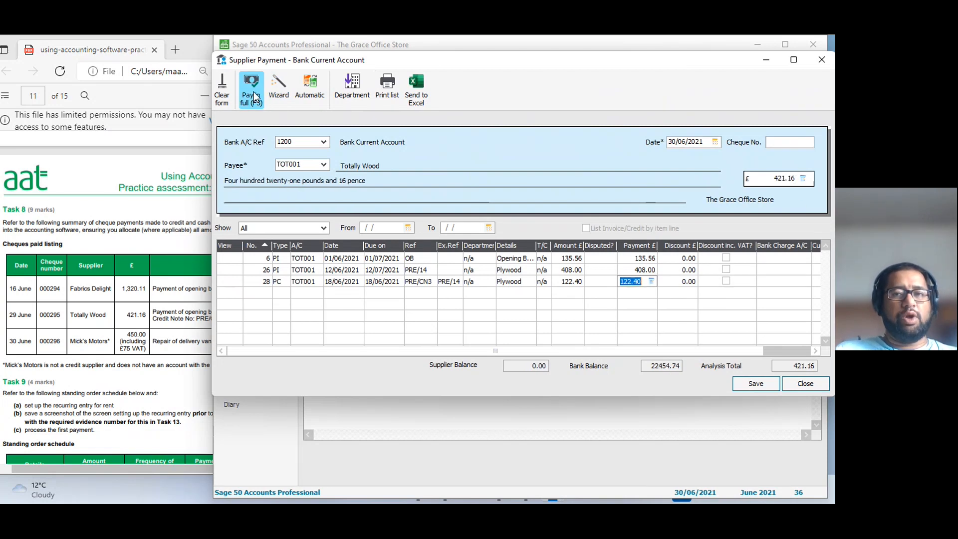
Date the Totally Wood payment 29/06/2021, enter cheque number 000295 and save it.
left_click(795, 142)
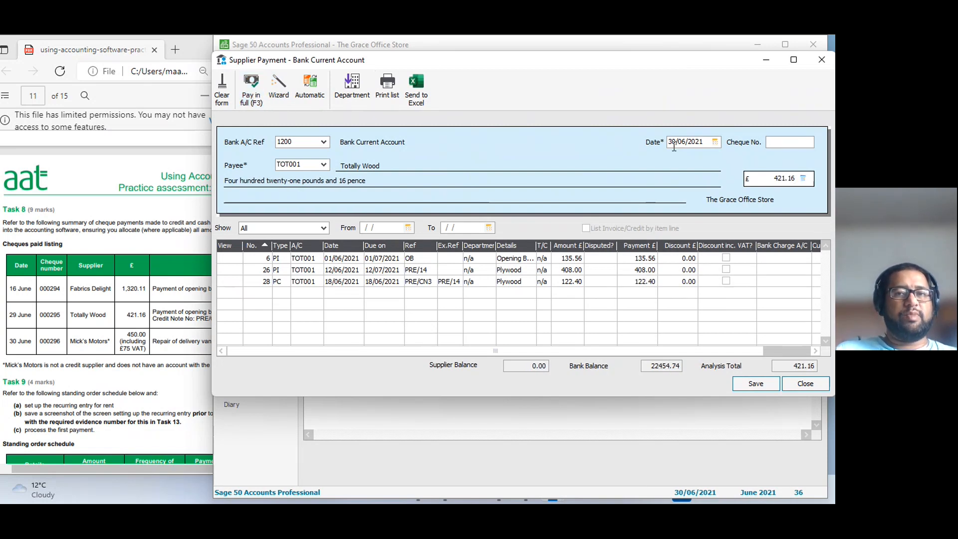
left_click_drag(679, 140, 665, 141)
type("29")
key("Tab")
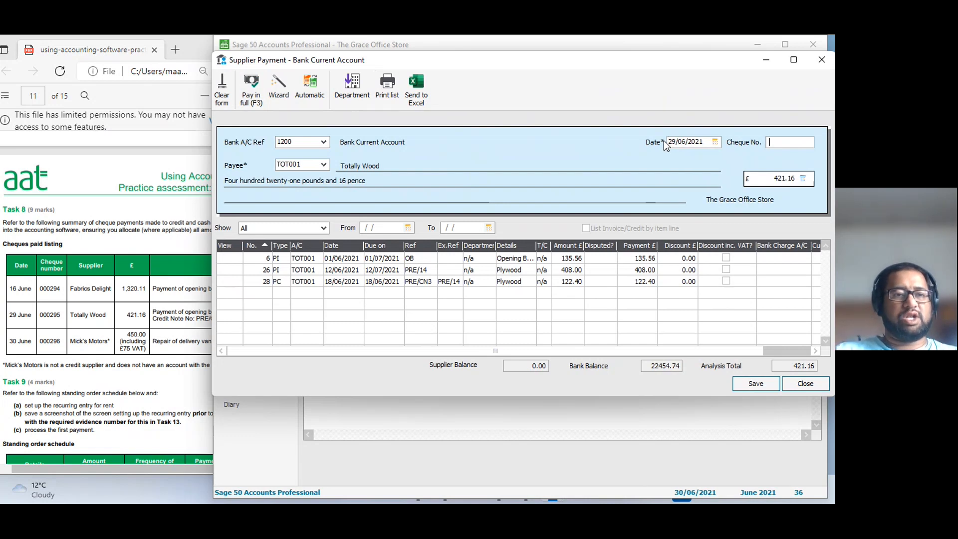
type("000")
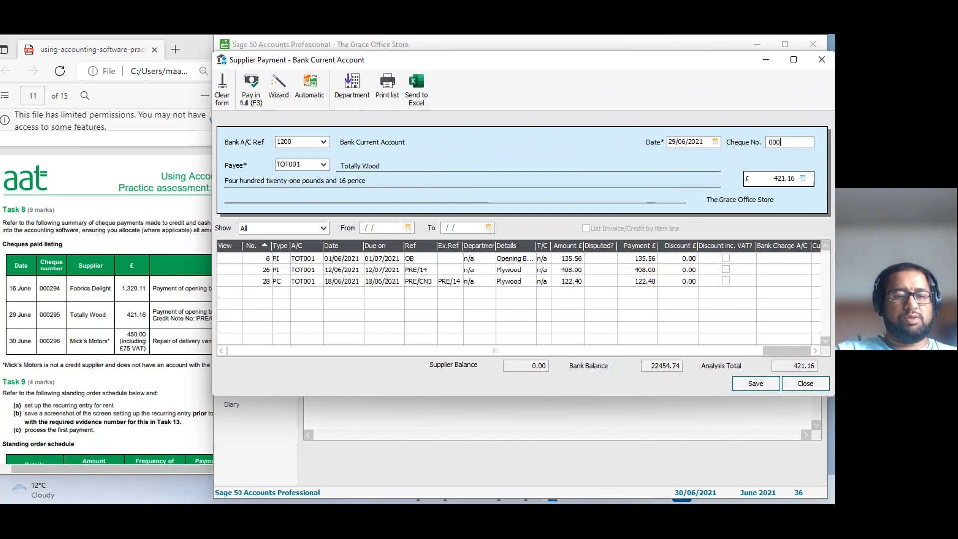
type("295")
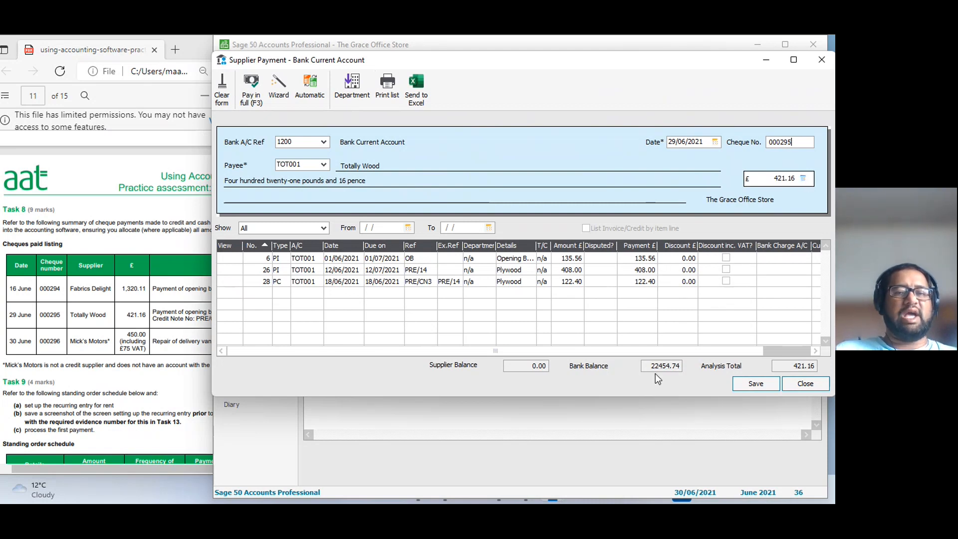
left_click(765, 386)
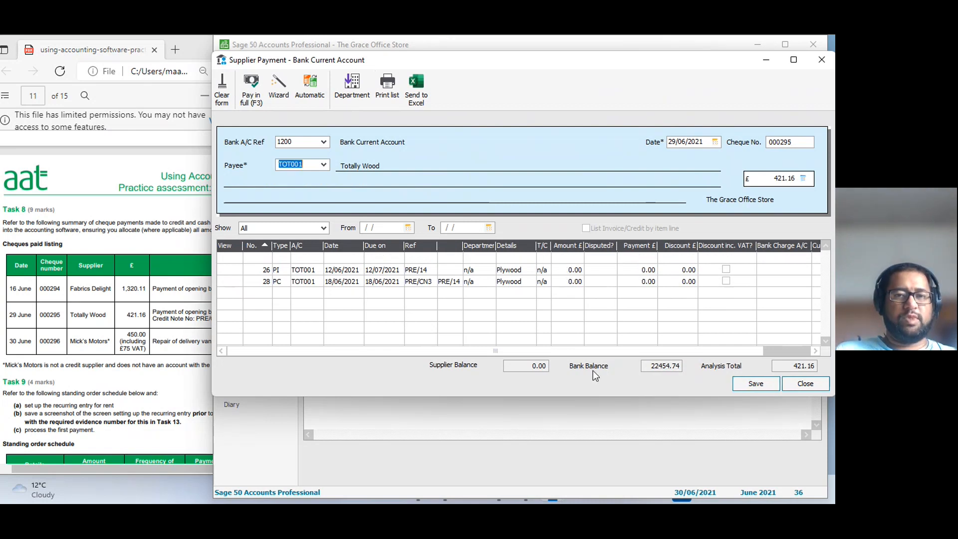
Check the supplier list for Mick's Motors and close the supplier payment form.
left_click(323, 165)
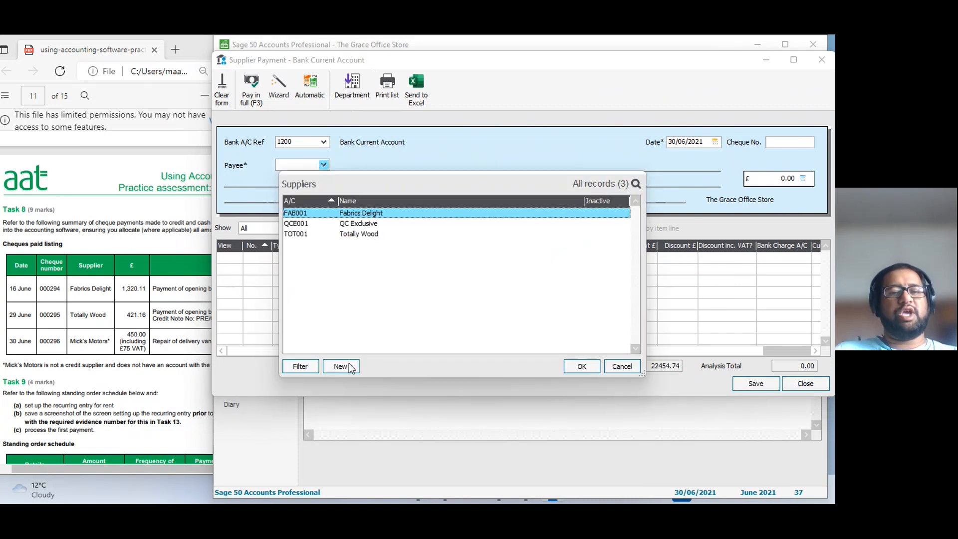
left_click(624, 368)
left_click(827, 385)
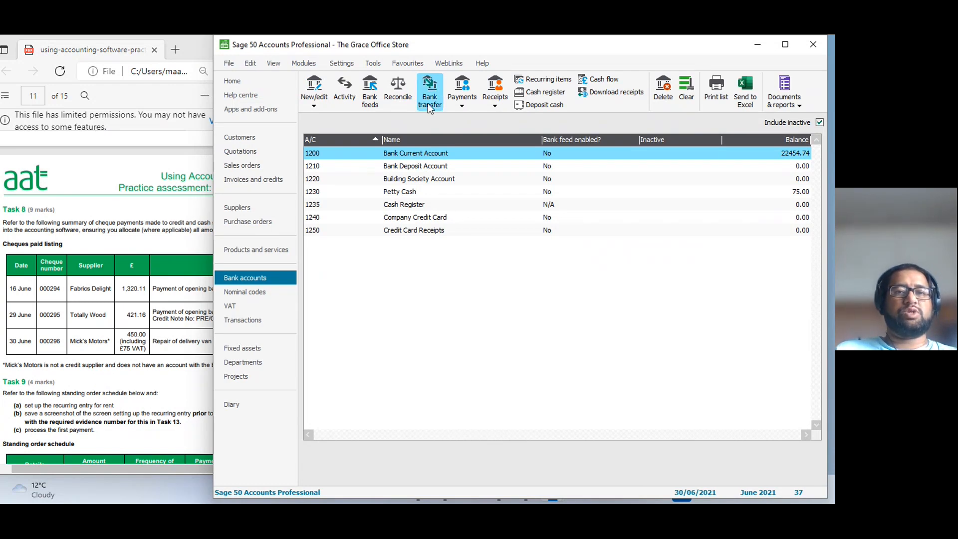
Open a bank payment from the Bank Current Account and enter cheque number 000296 as its reference.
left_click(459, 105)
left_click(486, 147)
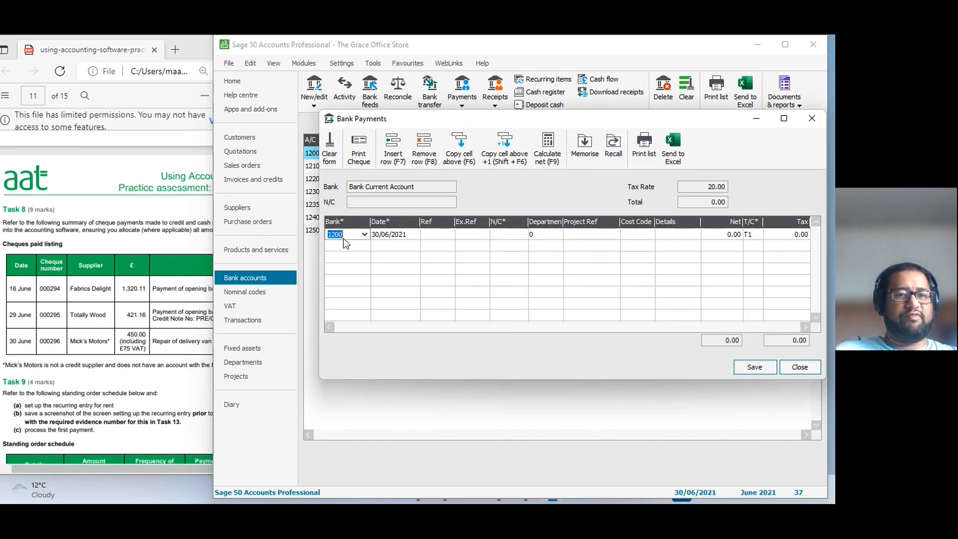
left_click(431, 235)
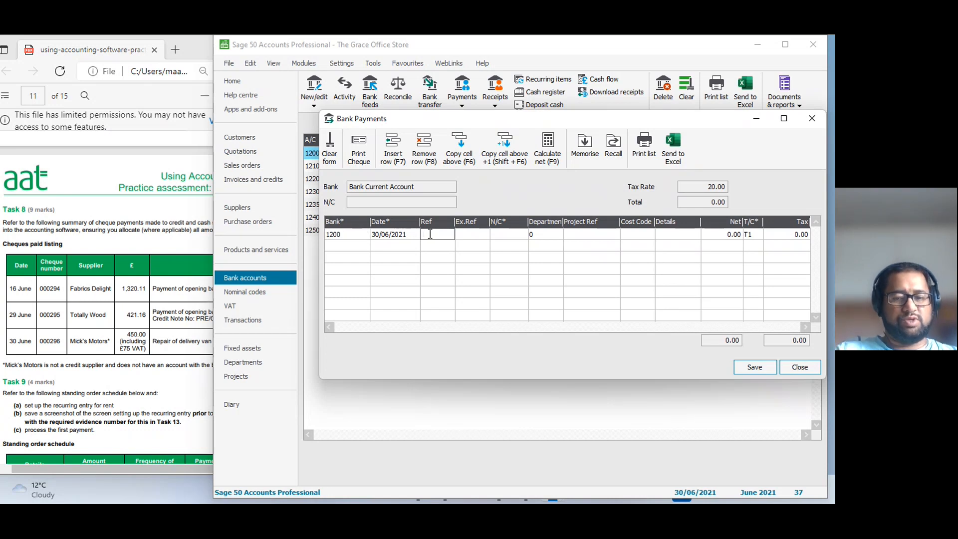
type("000296")
key("Tab")
key("Tab")
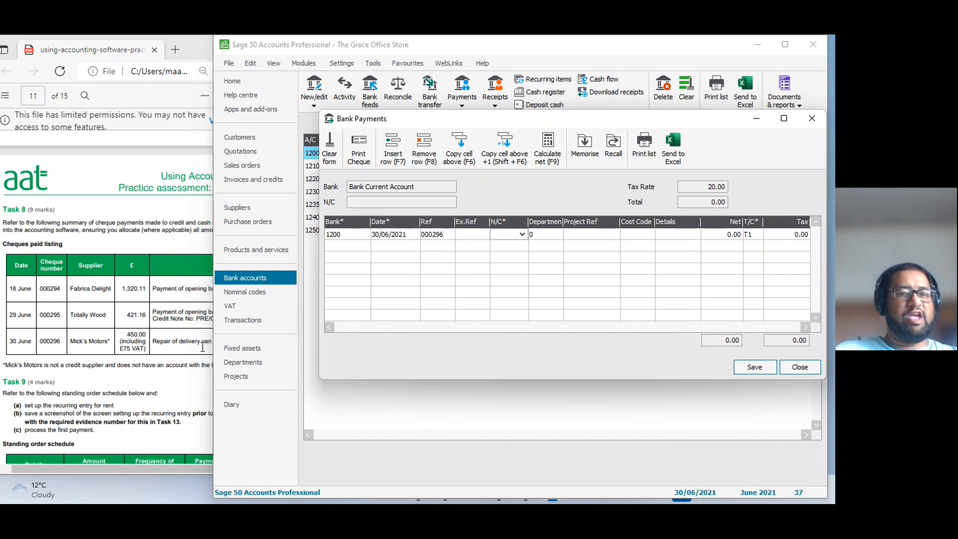
Set the bank payment's nominal code to 7301, Vehicle Repairs and Servicing.
left_click(523, 236)
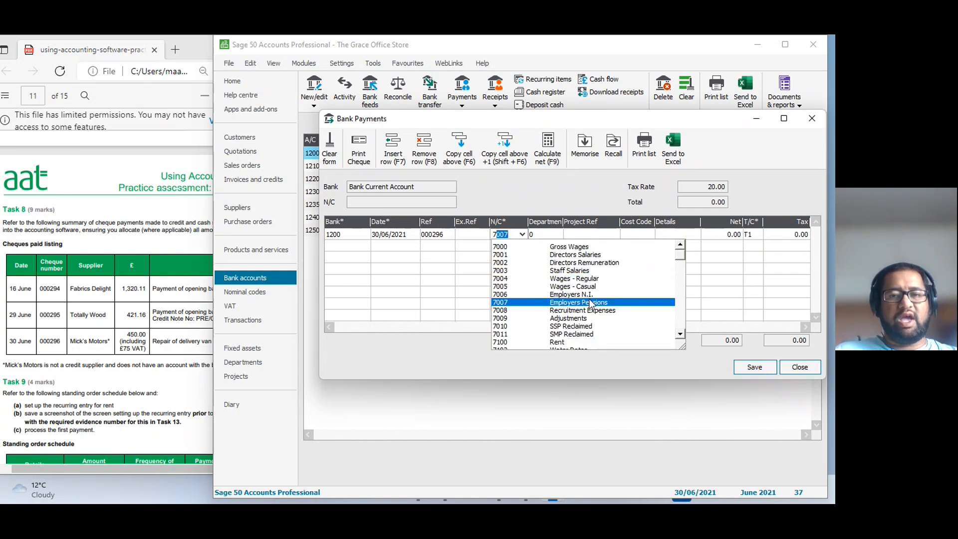
left_click(680, 336)
left_click(680, 335)
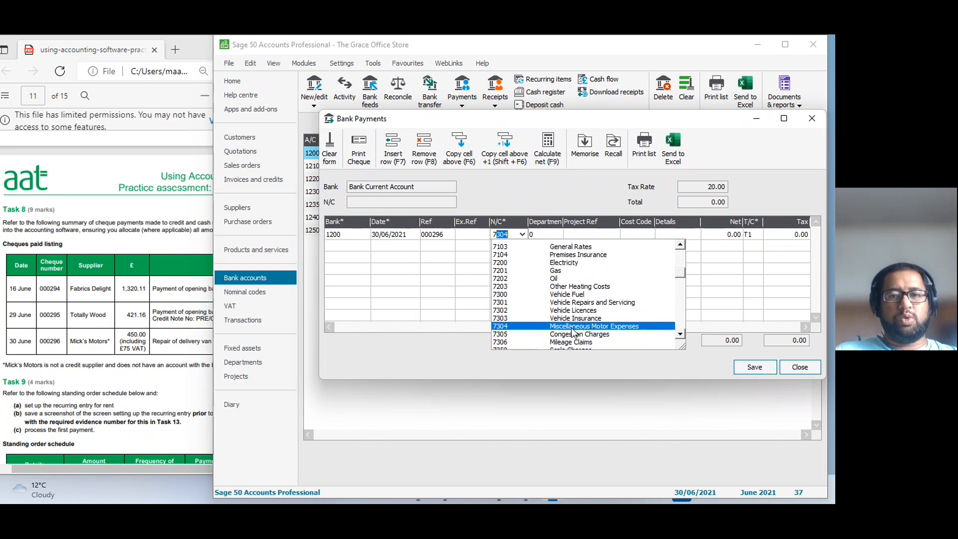
left_click(579, 302)
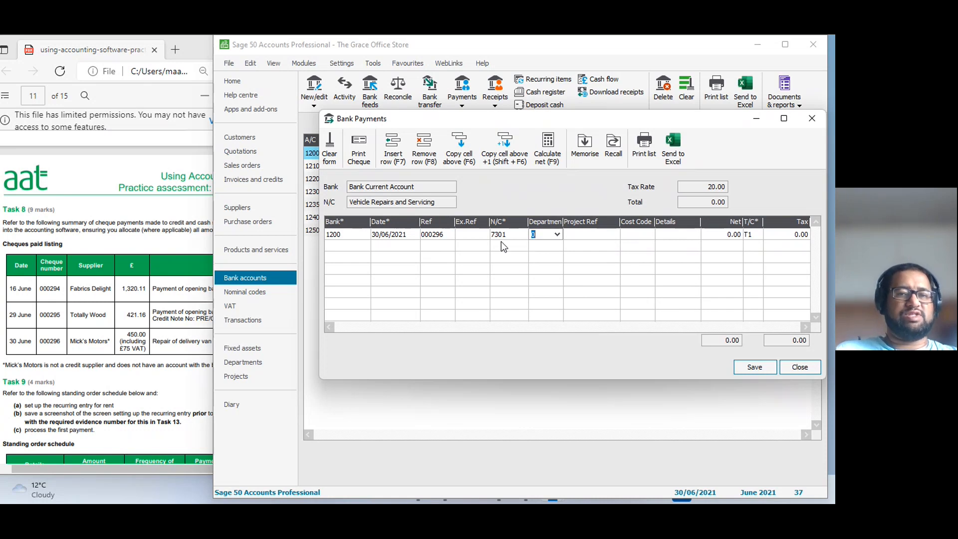
Enter "Mick's Motors" as the details of the bank payment line.
left_click(682, 234)
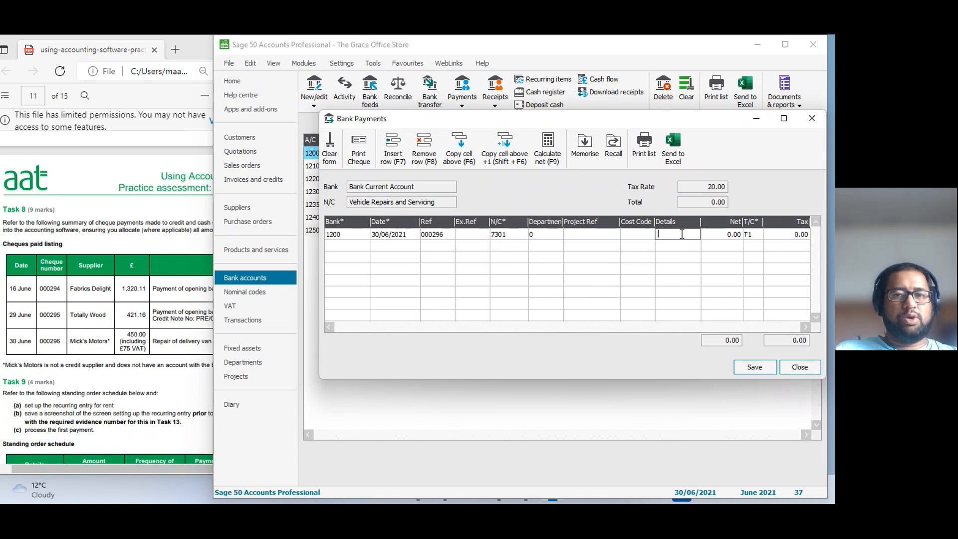
type("Mick M")
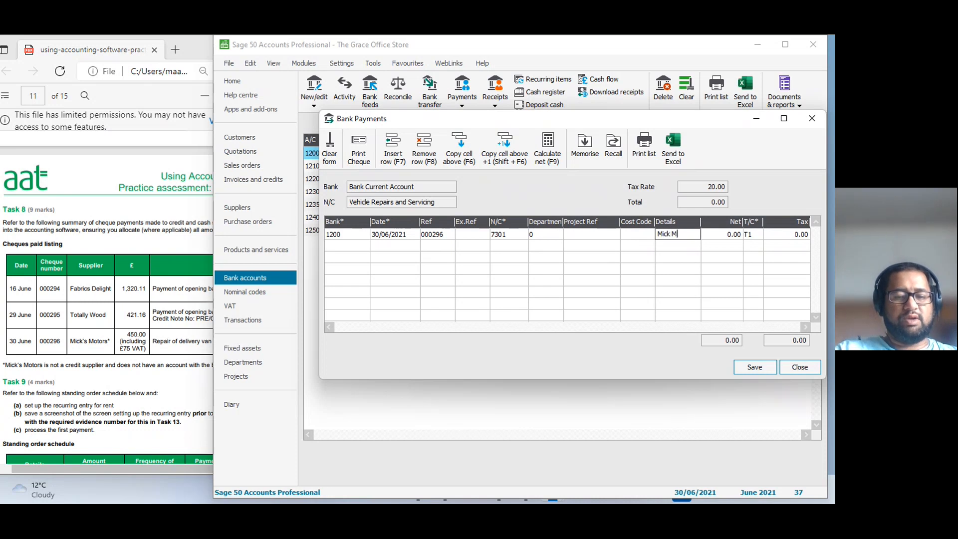
type("otors")
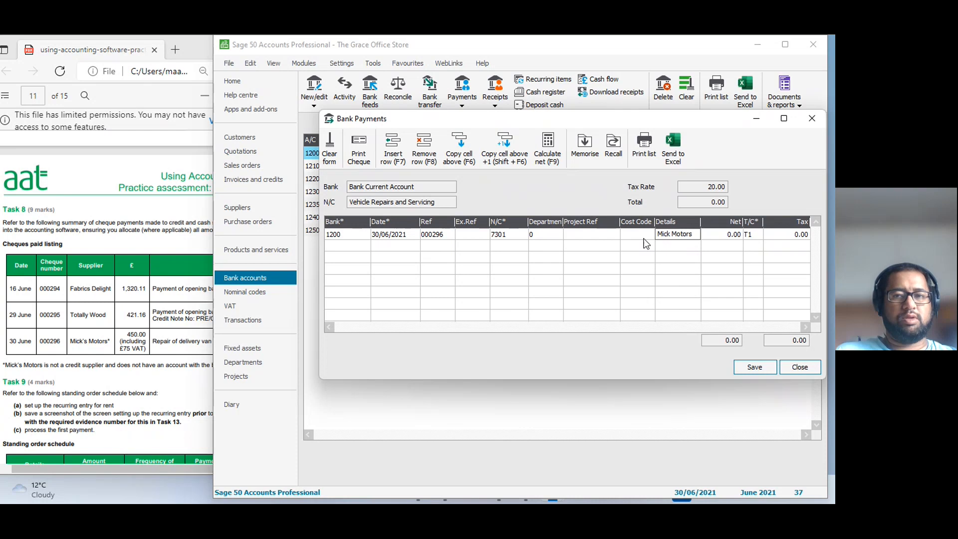
left_click(672, 234)
type("'s")
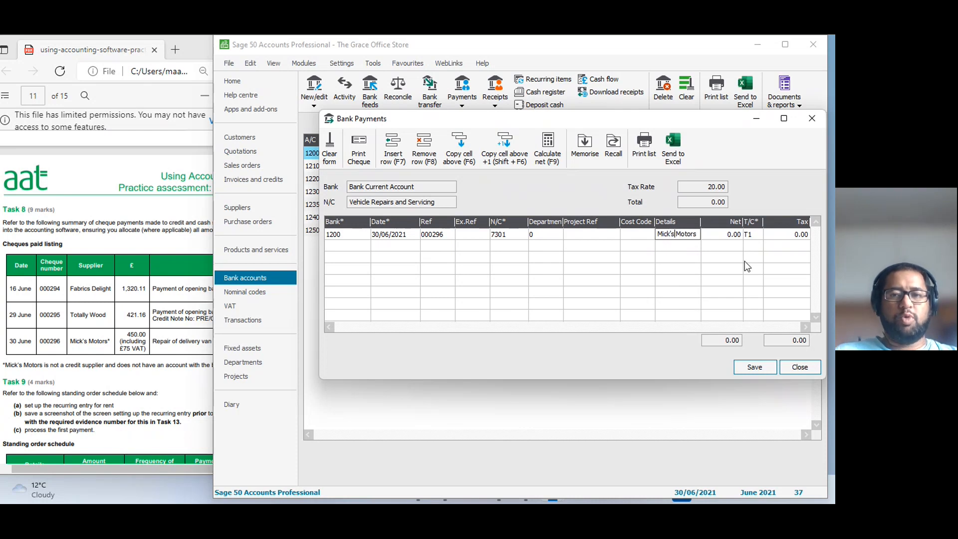
type("450")
key("BackSpace")
key("BackSpace")
key("BackSpace")
Enter 450 as the Mick's Motors gross amount, calculate its net and VAT, then save and close the bank payment.
left_click(724, 235)
type("450")
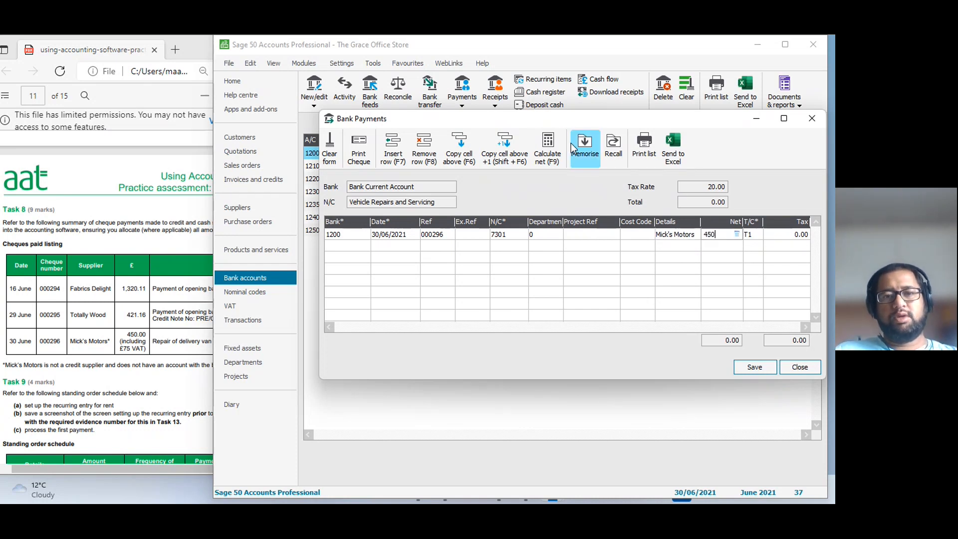
left_click(548, 150)
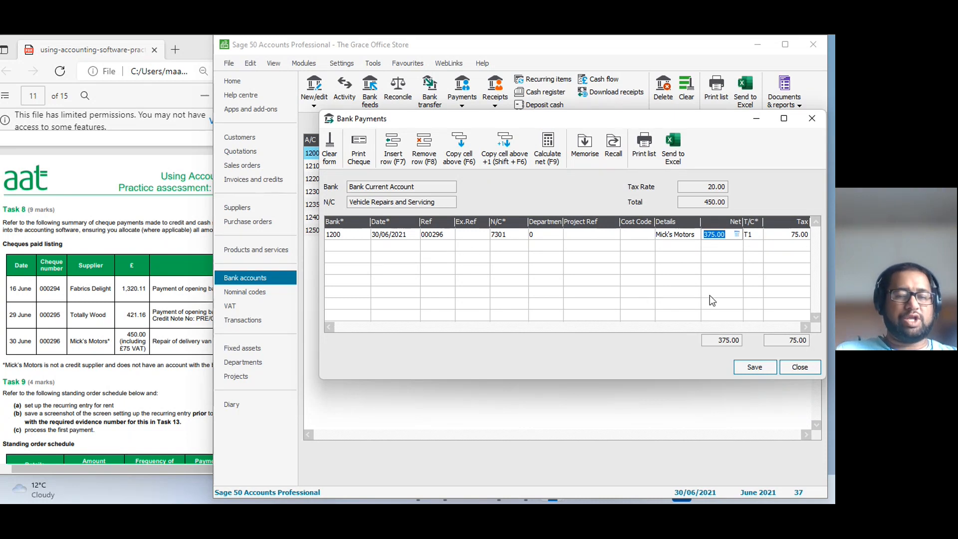
left_click(748, 370)
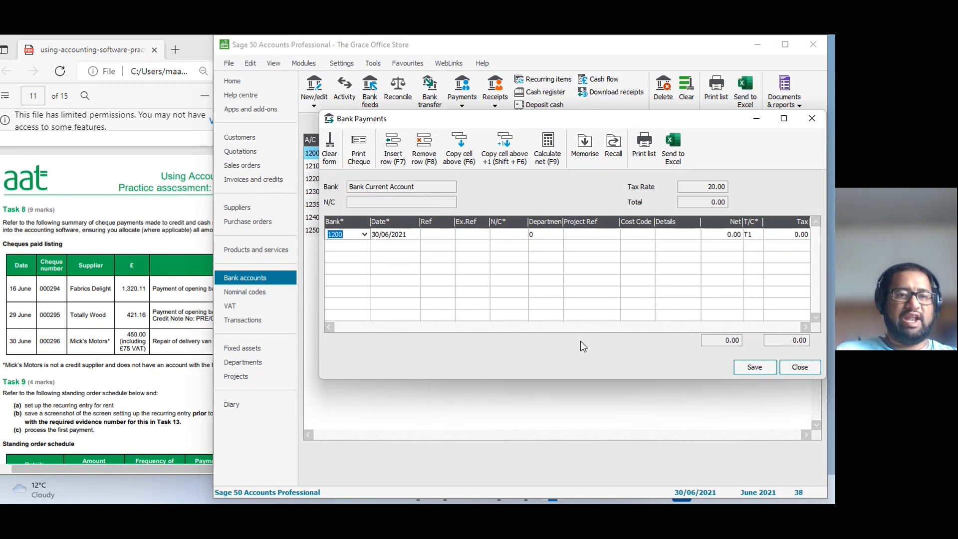
left_click(799, 367)
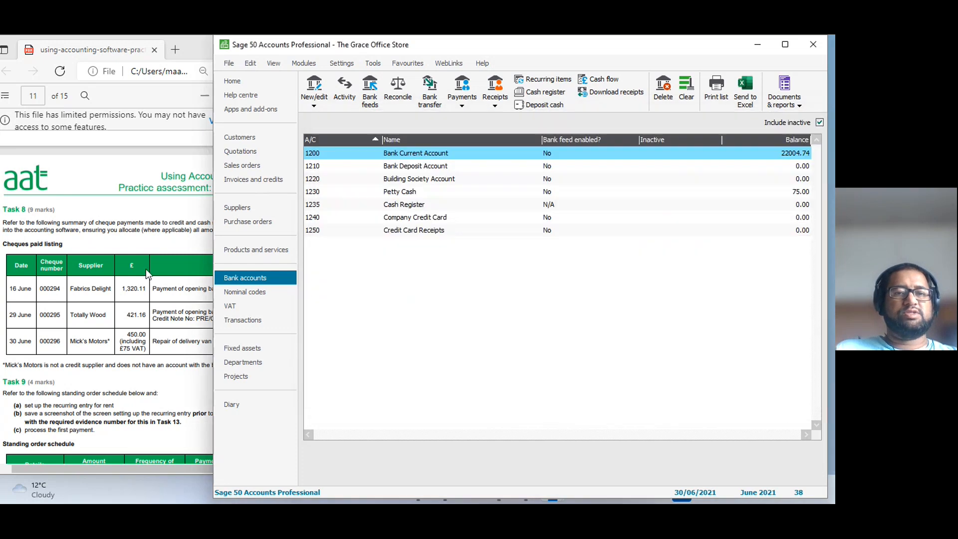
Read Task 9's standing order schedule for the monthly rent and open a new recurring bank entry.
left_click(146, 268)
scroll(196, 305, "down", 3)
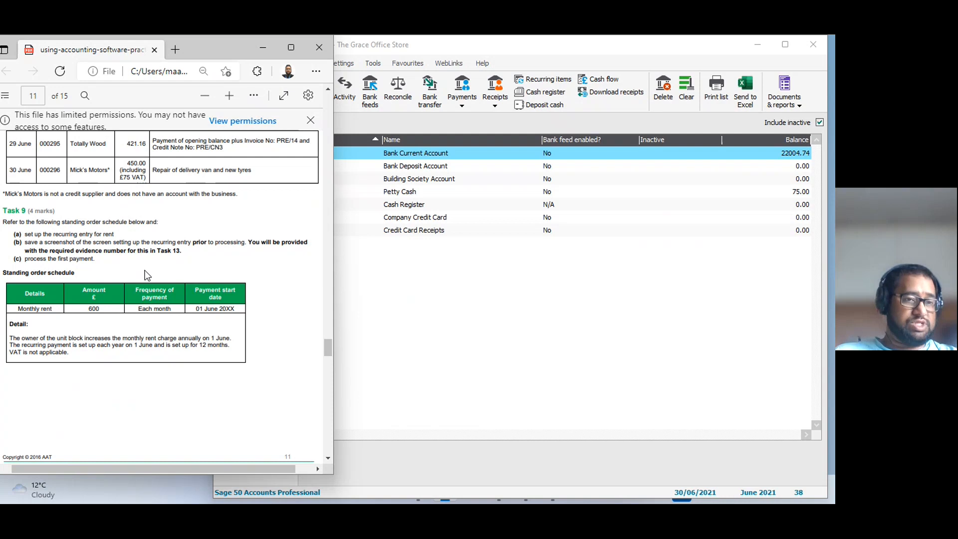
left_click(554, 307)
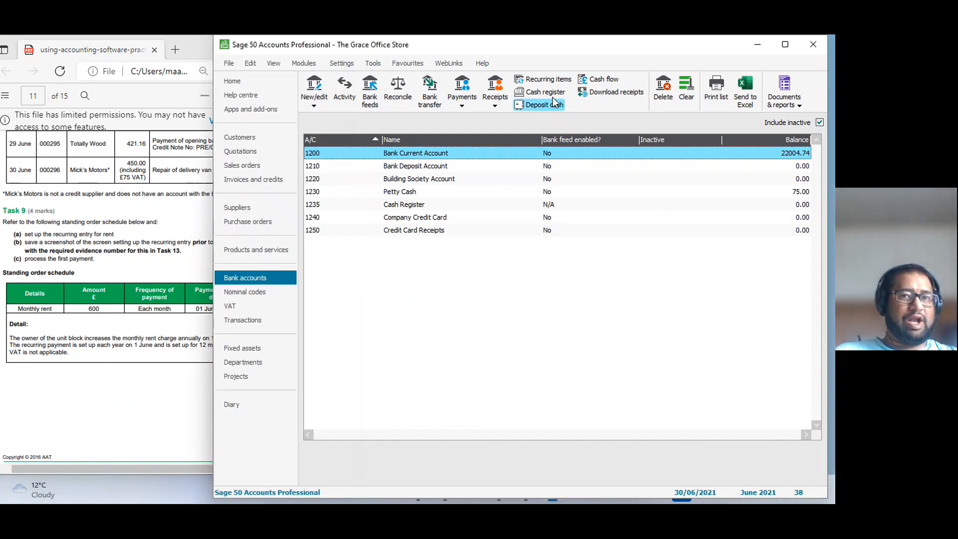
left_click(558, 84)
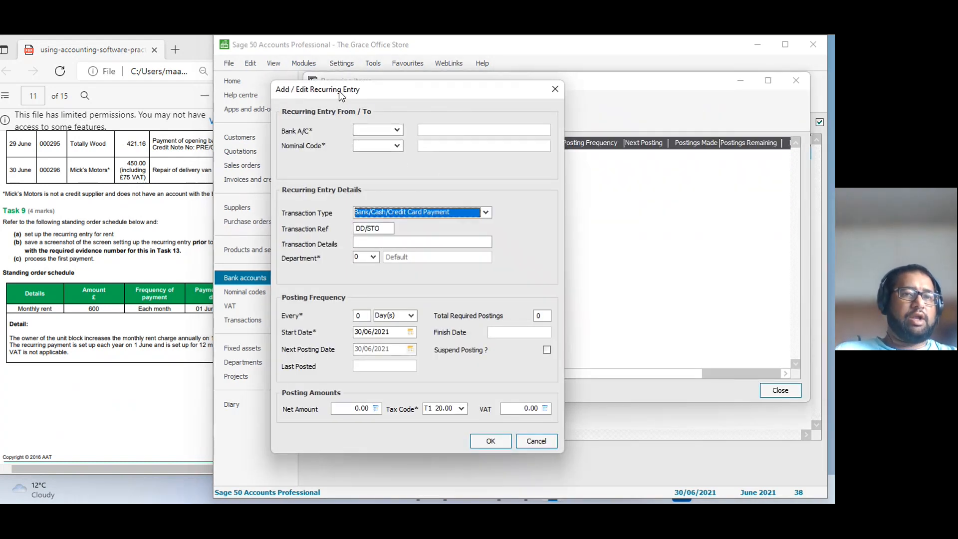
Select 1200, Bank Current Account, as the recurring entry's bank account.
left_click_drag(339, 90, 403, 108)
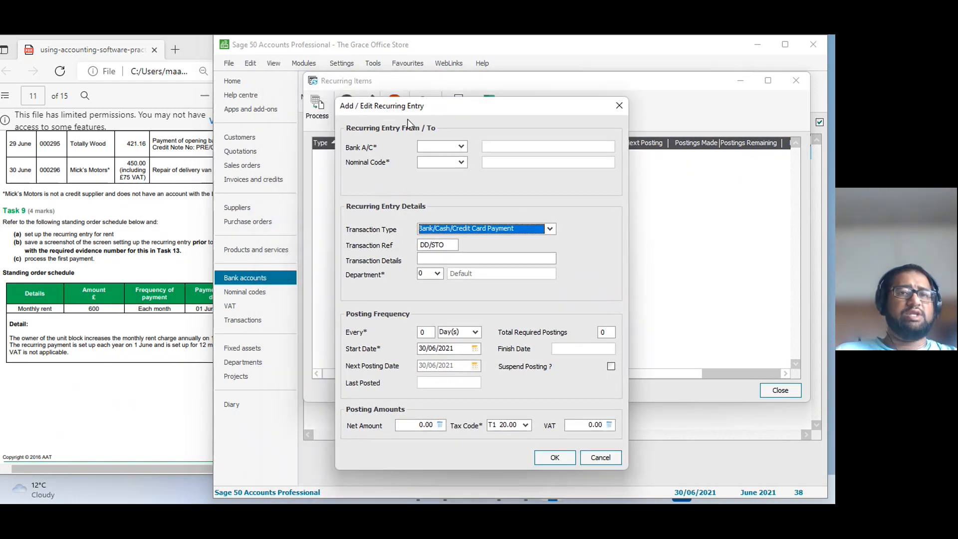
left_click(460, 146)
double_click(463, 195)
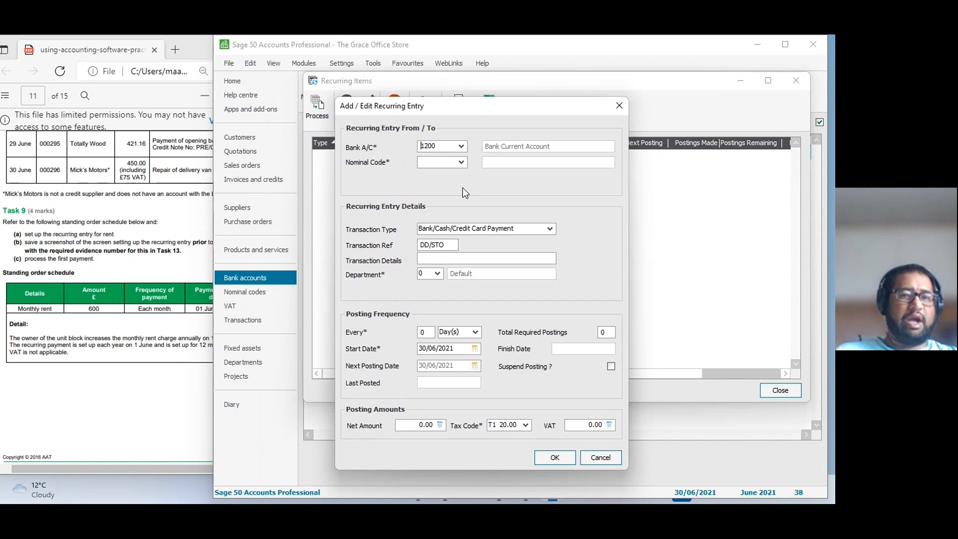
Set the recurring entry's nominal code to 7100, Rent.
left_click(462, 162)
key("Down")
key("Down")
key("Down")
key("Down")
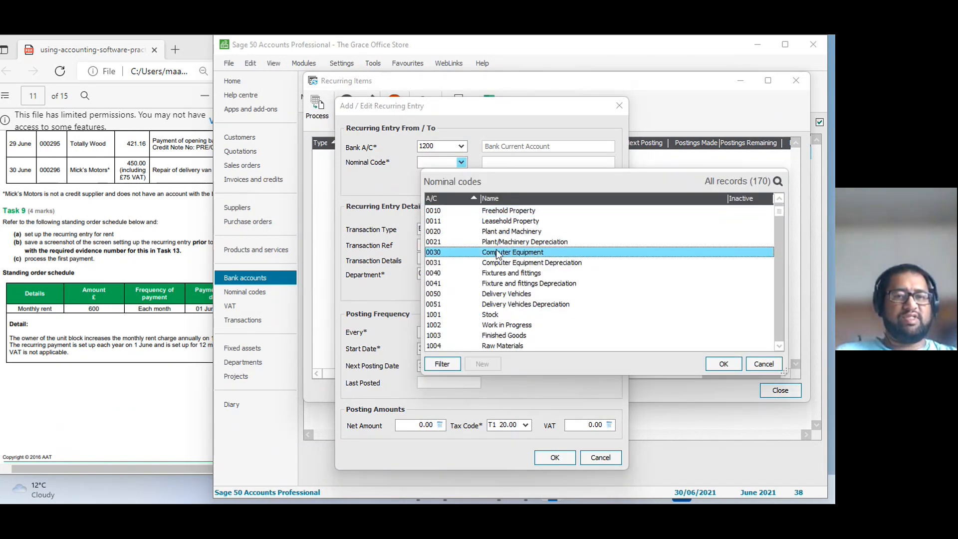
key("7")
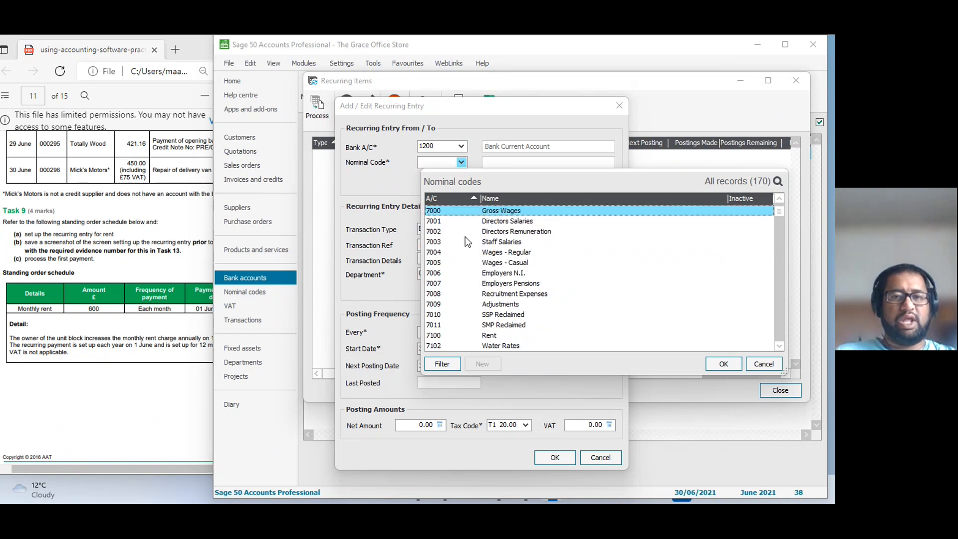
left_click(493, 337)
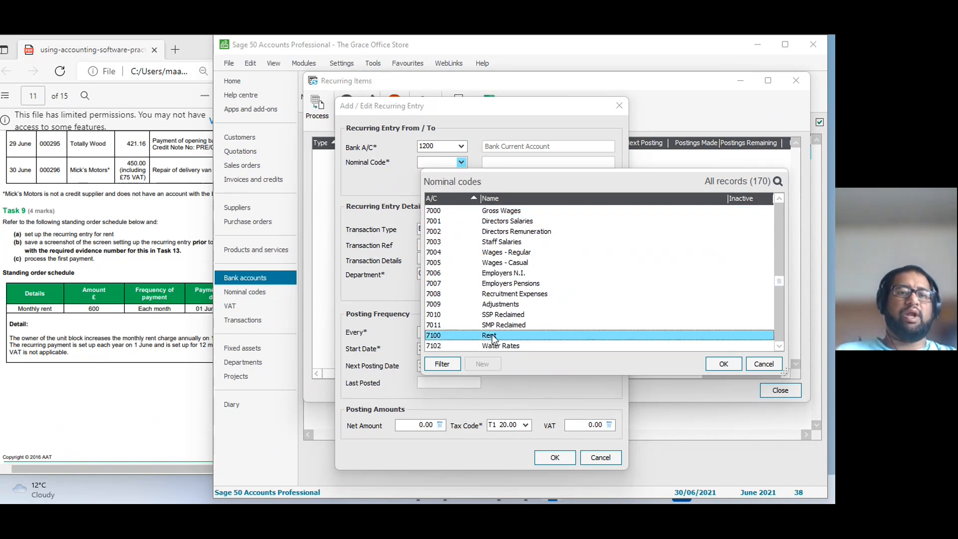
left_click(709, 362)
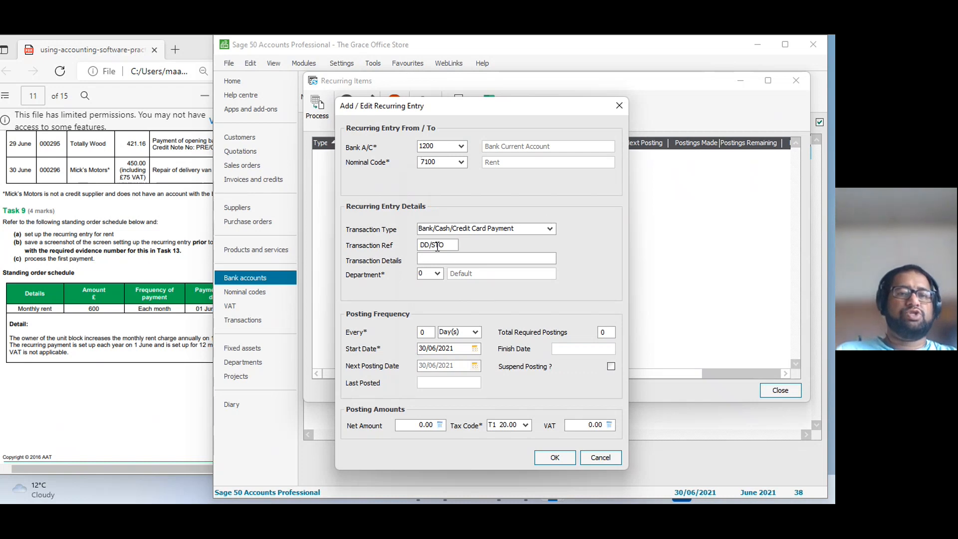
Choose Bank/Cash/Credit Card Payment as the recurring entry's transaction type.
left_click(510, 230)
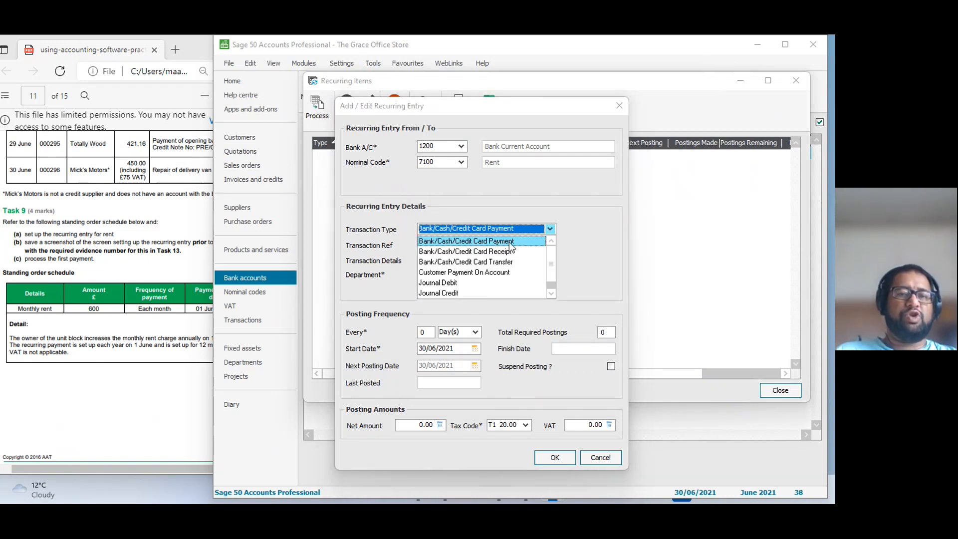
left_click(509, 241)
left_click(520, 230)
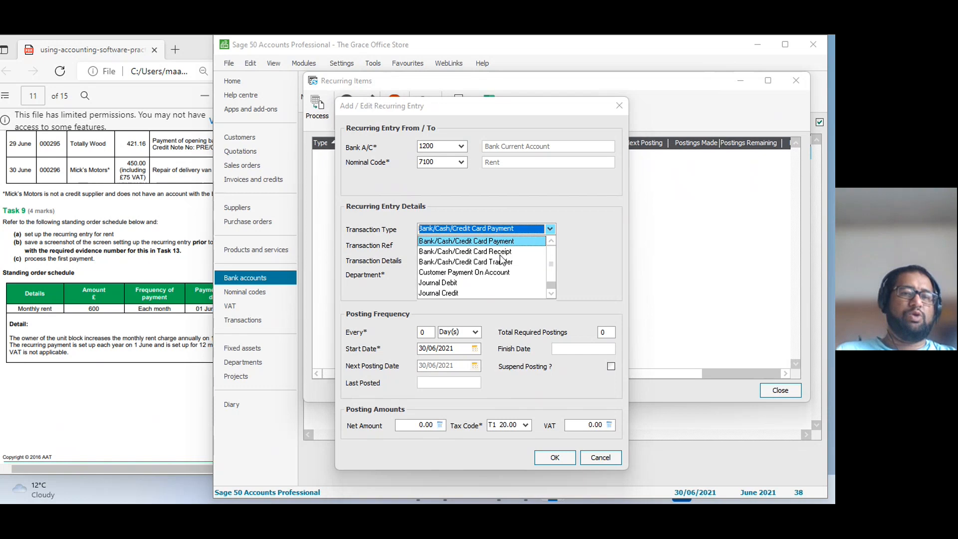
left_click(482, 200)
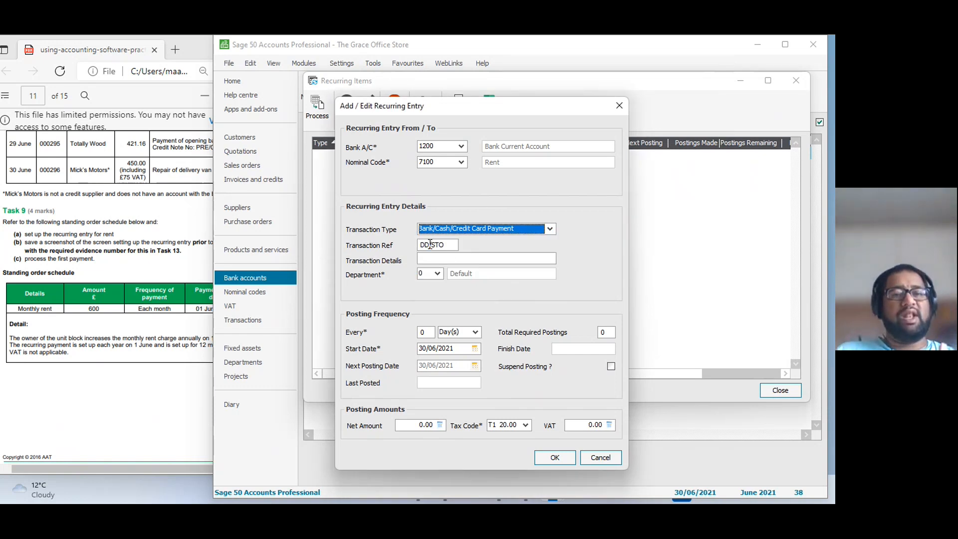
Shorten the transaction reference to STO and enter "Monthly Rent" as the transaction details.
left_click_drag(430, 244, 393, 242)
key("Delete")
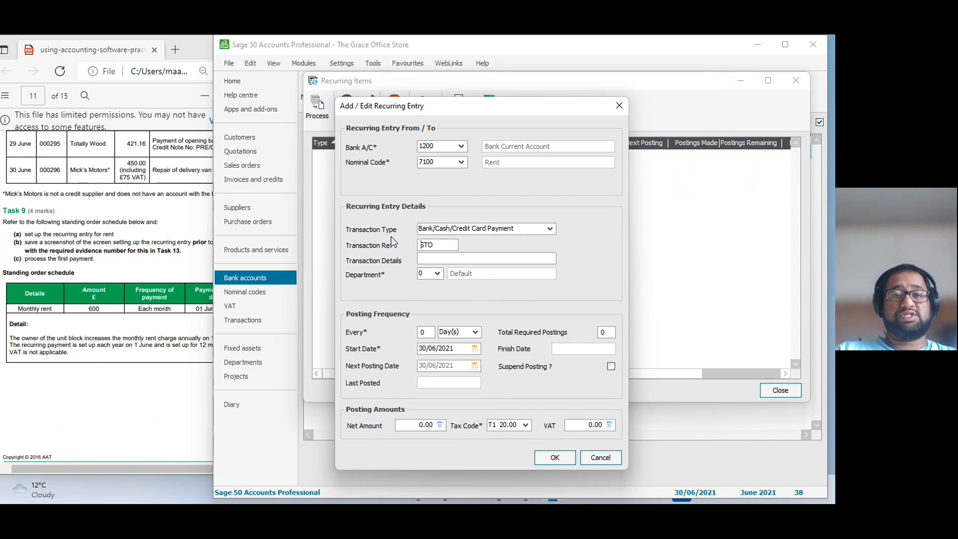
type("Monthly Rent")
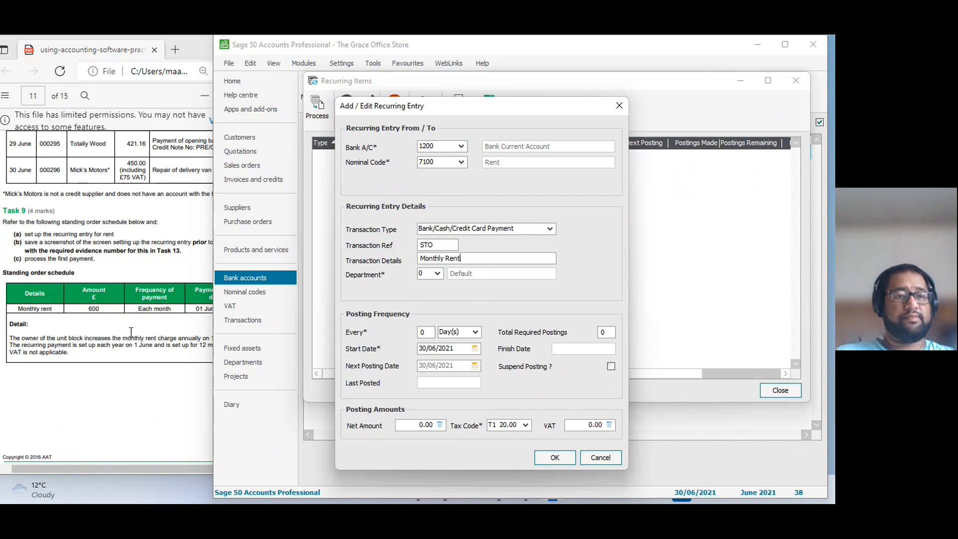
Set the posting frequency to every 1 month.
double_click(425, 332)
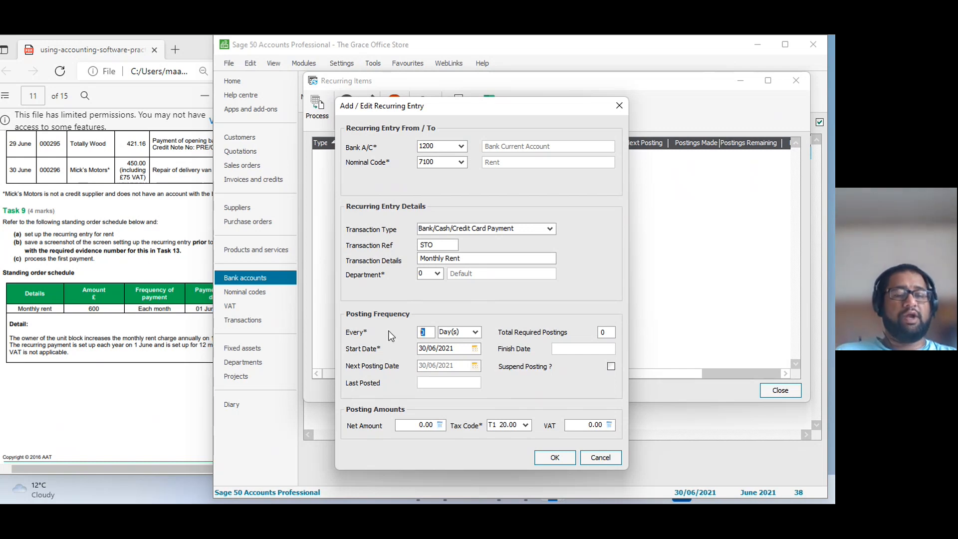
type("1")
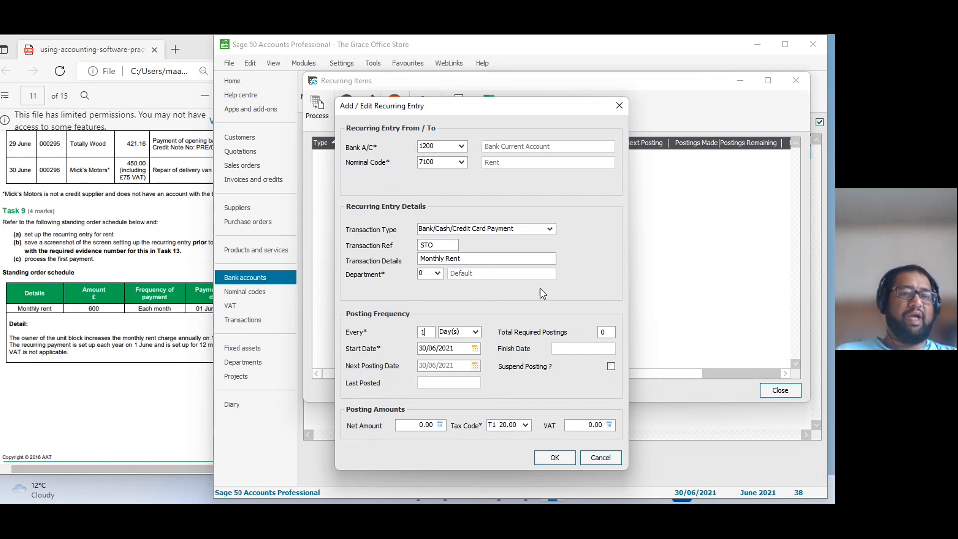
left_click(469, 333)
left_click(461, 367)
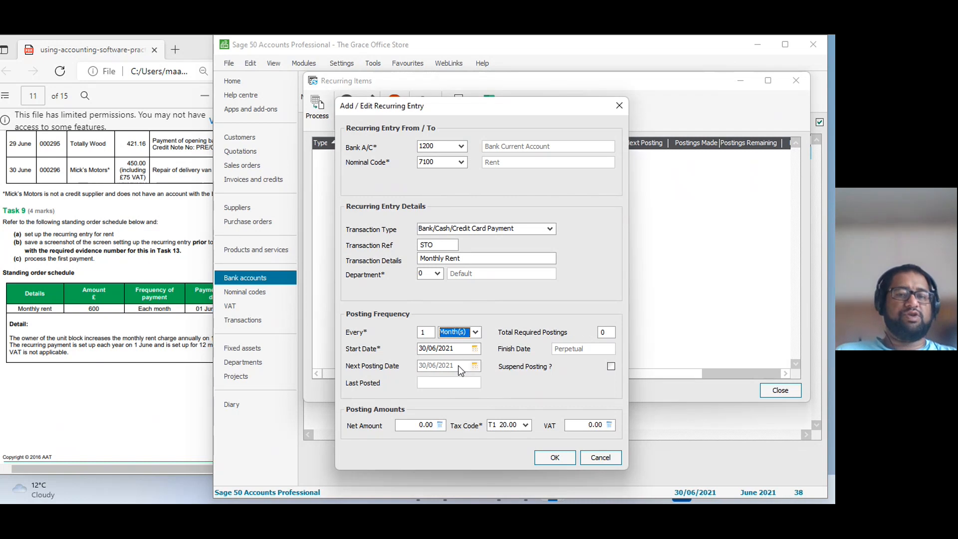
Set the start date to 01/06/2021 and the total required postings to 12, following the standing order schedule.
left_click(114, 318)
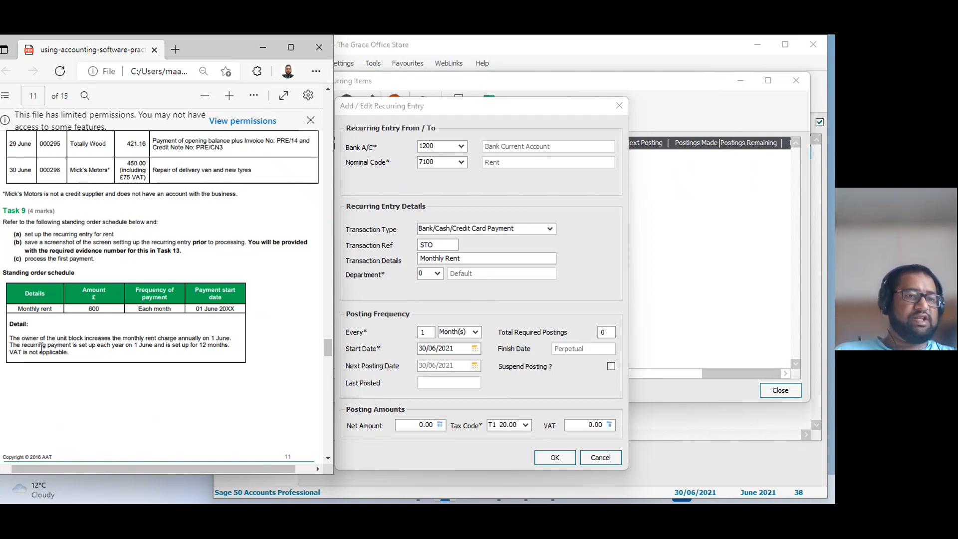
left_click(603, 332)
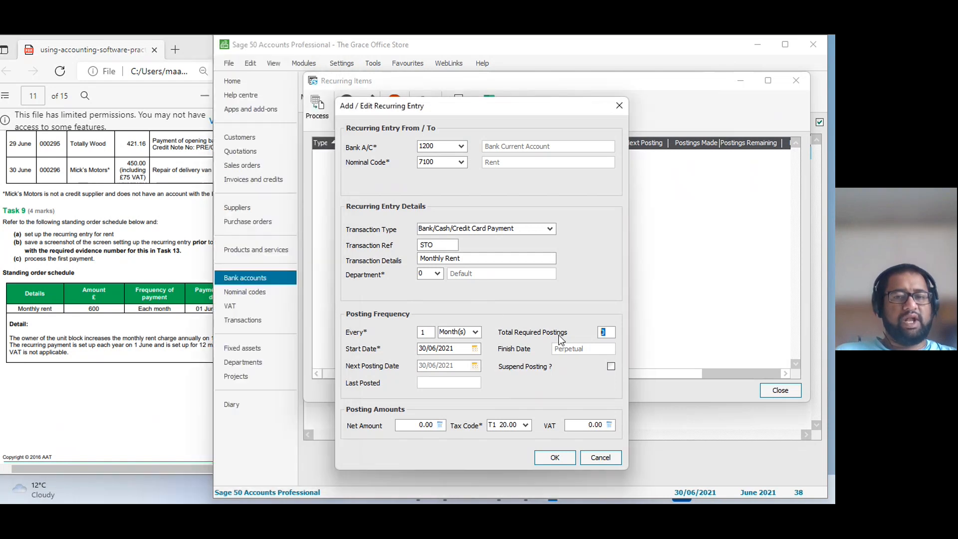
type("12")
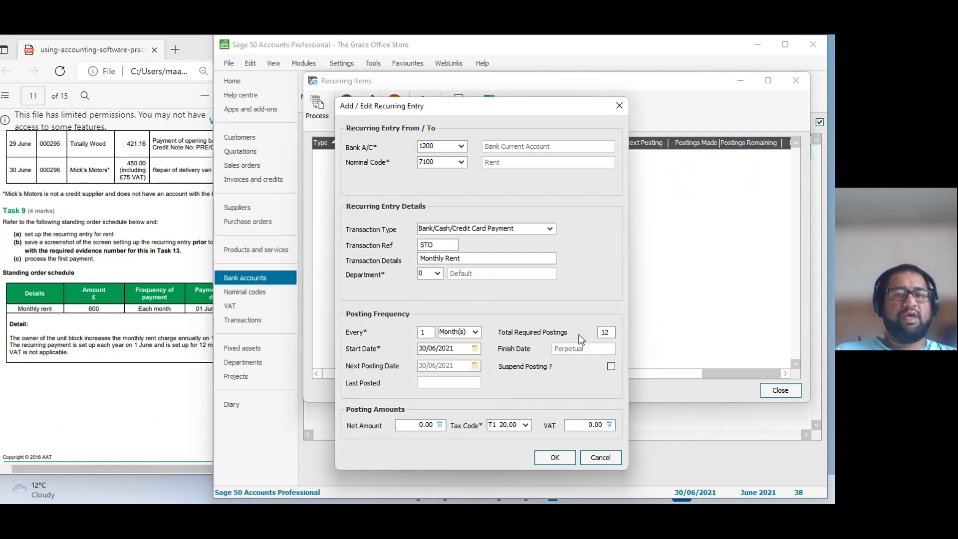
key("Tab")
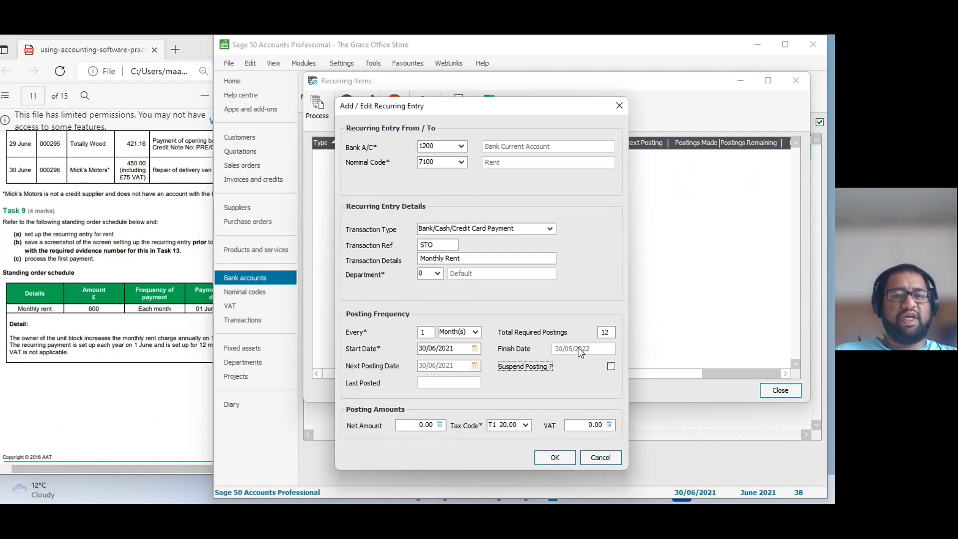
left_click(427, 349)
type("01")
key("Tab")
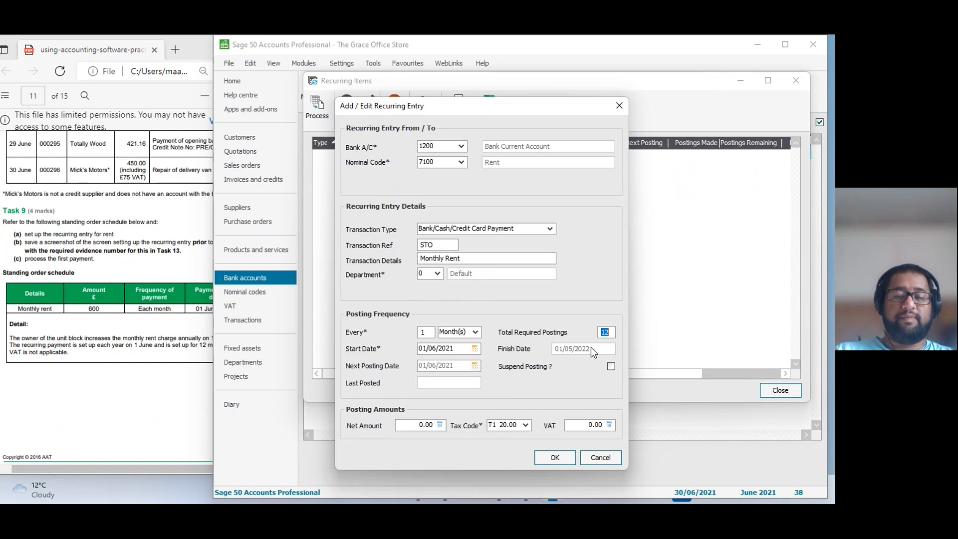
key("Tab")
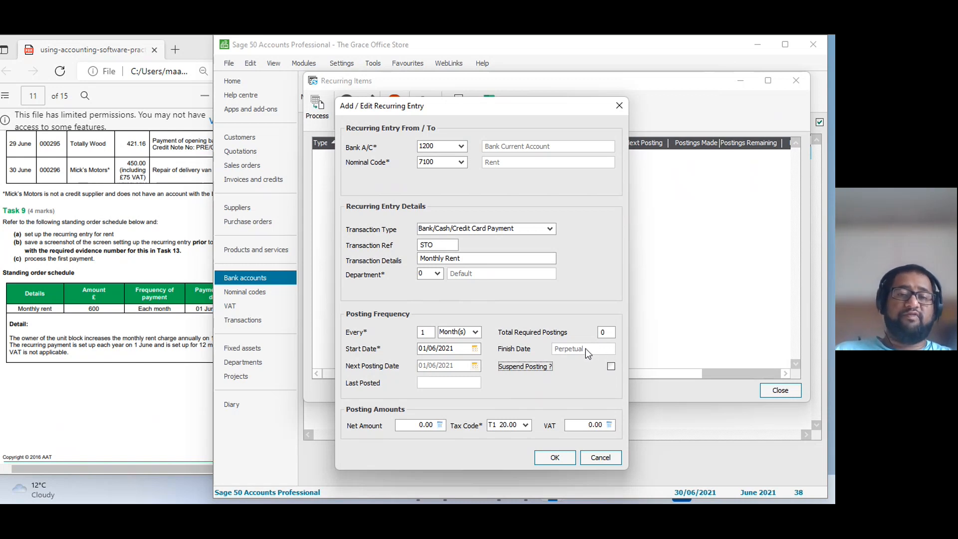
key("shift+Tab")
type("12")
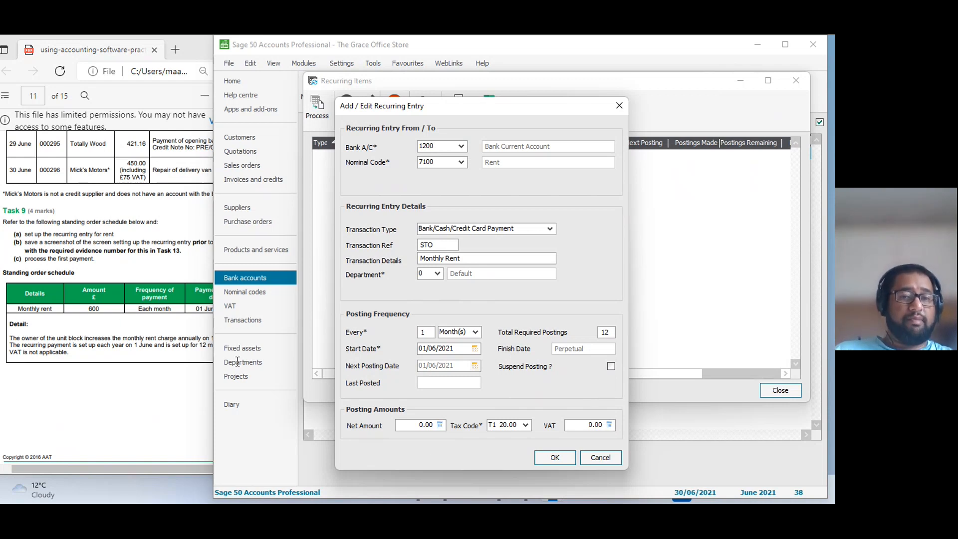
Enter a net amount of 600 for the rent and set its tax code to T0.
left_click(408, 425)
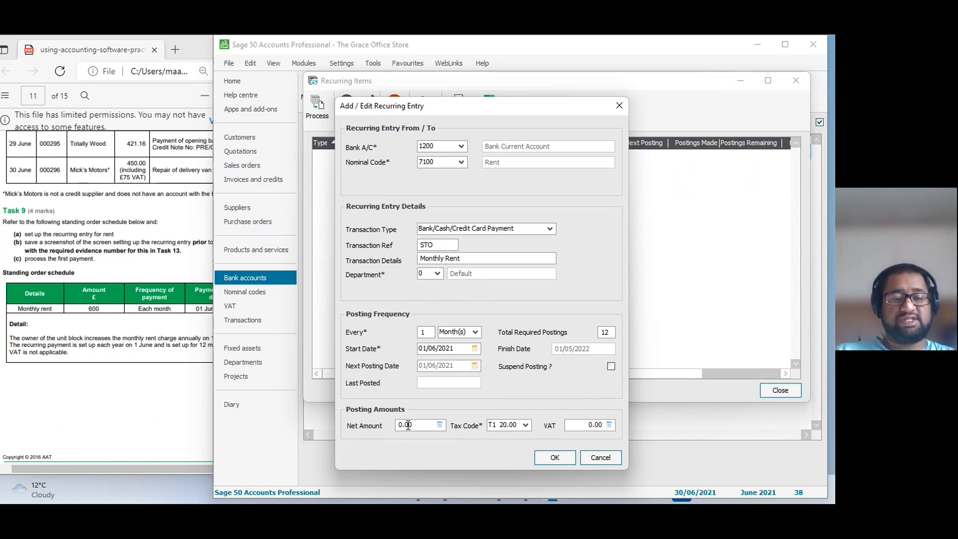
type("60")
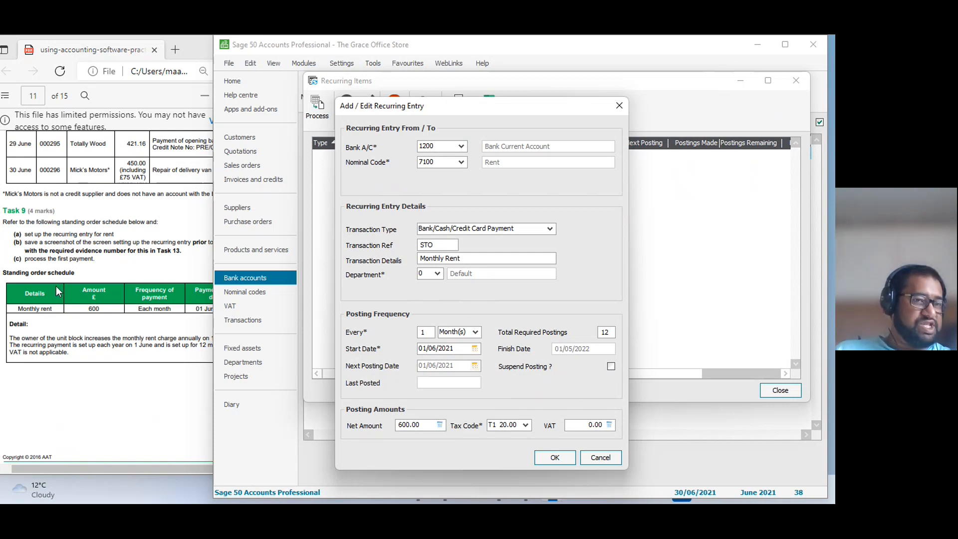
left_click(524, 426)
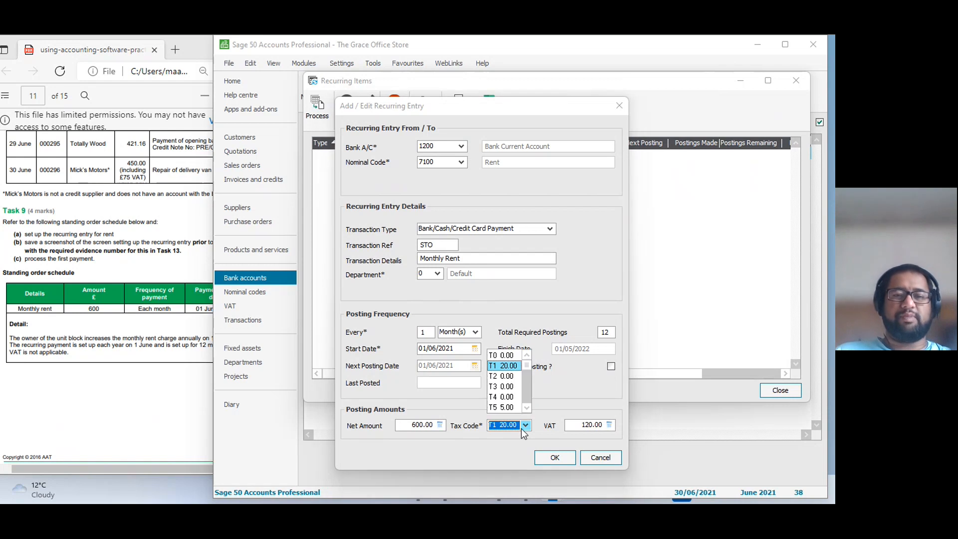
left_click(504, 356)
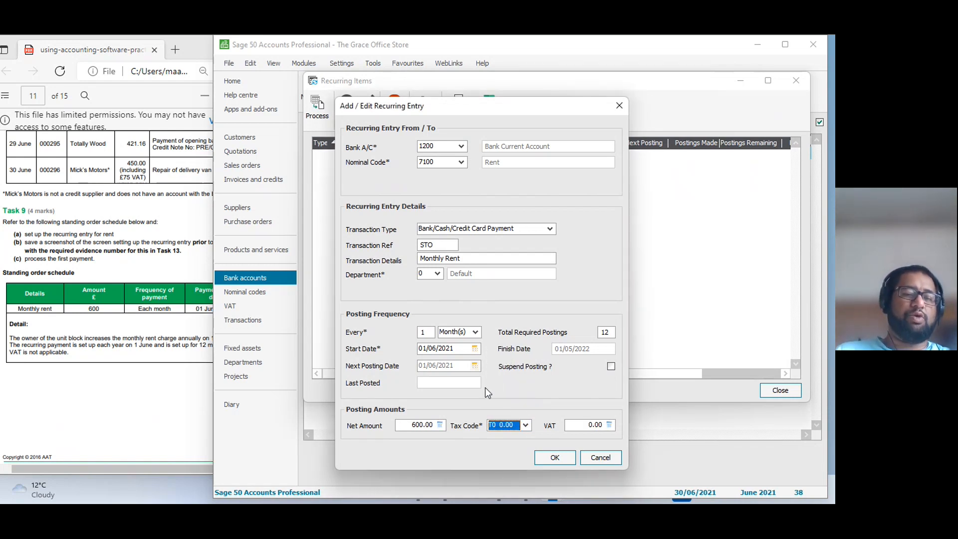
Check the VAT note in the schedule against the available tax codes, reselect T0 and save the recurring entry.
left_click(165, 394)
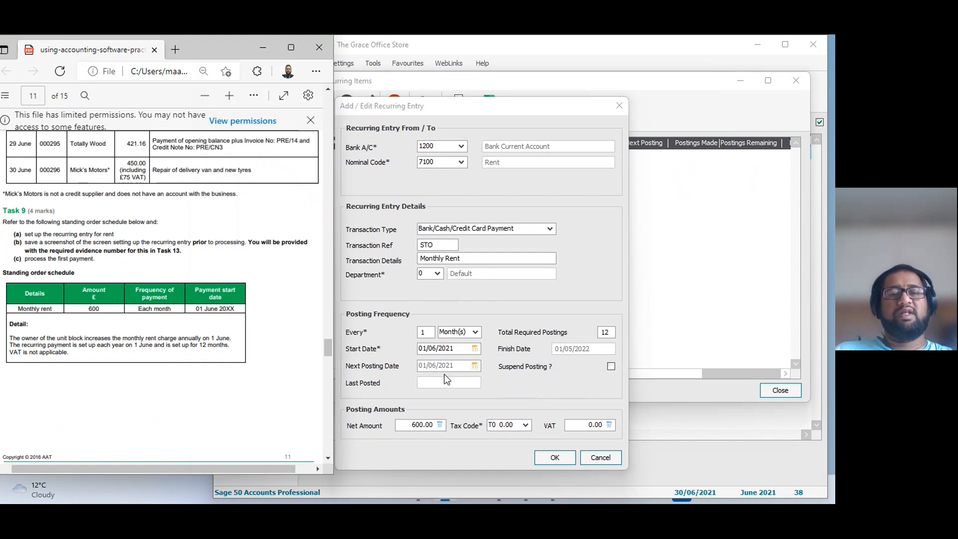
left_click(526, 425)
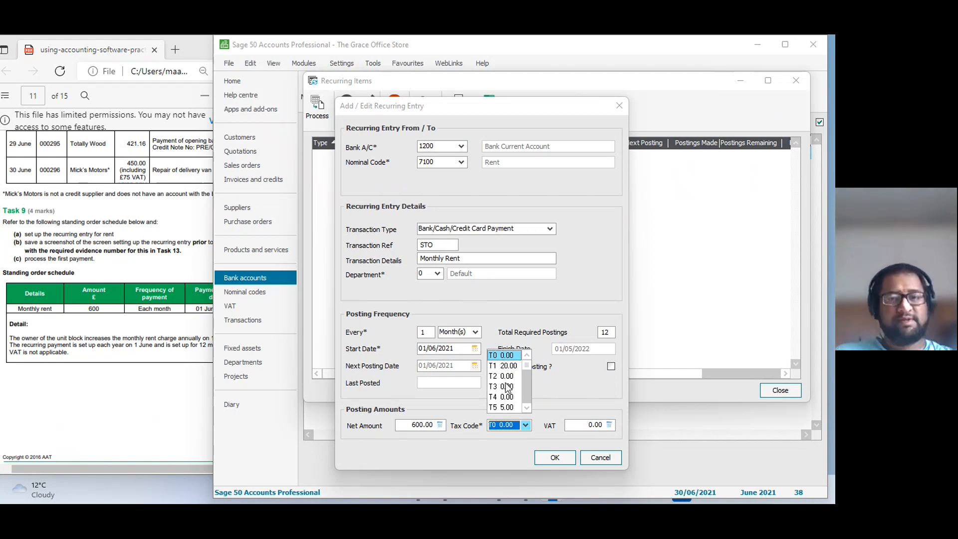
key("Down")
key("Down")
key("Down")
key("Down")
key("Down")
key("Down")
key("Down")
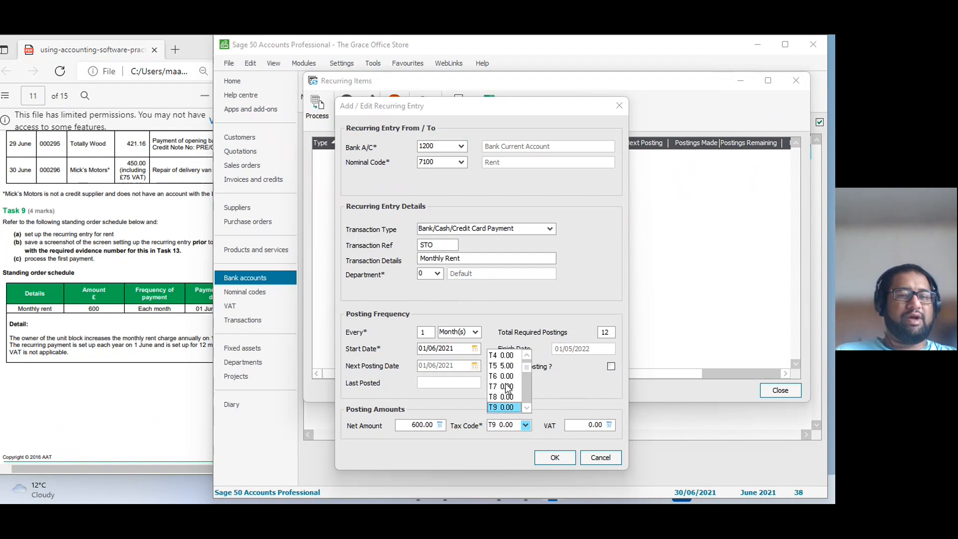
key("Home")
left_click(505, 357)
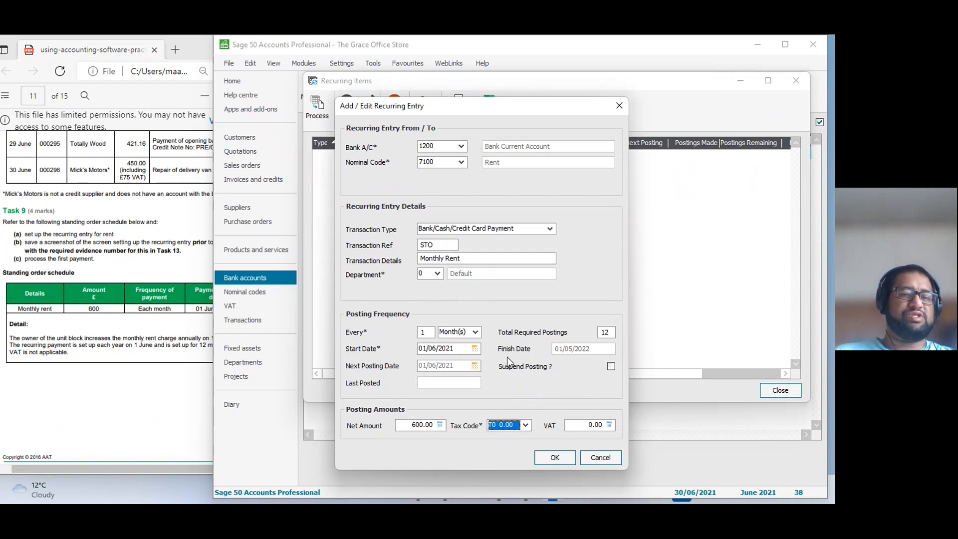
left_click(553, 456)
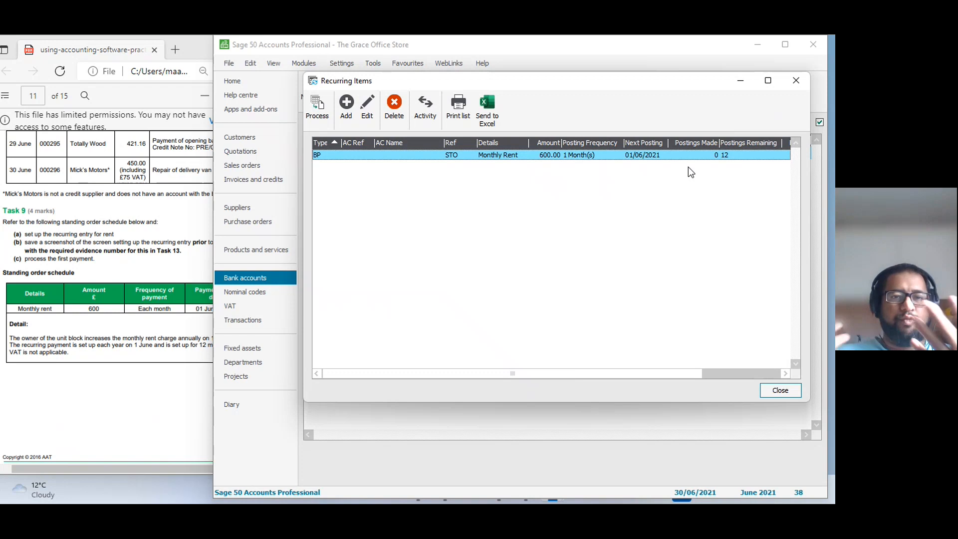
Reopen the Monthly Rent recurring entry and capture its whole dialog with Snipping Tool as evidence.
double_click(520, 154)
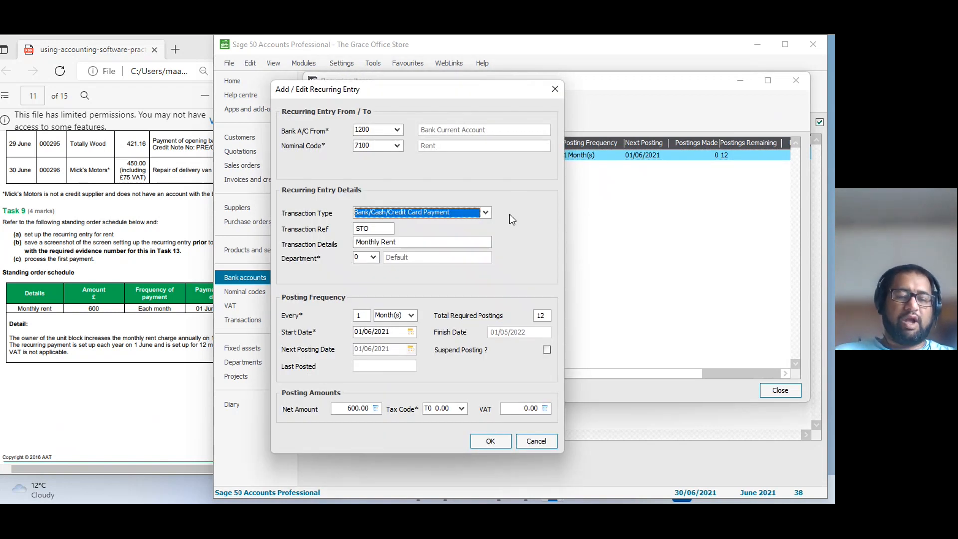
key("super")
type("s")
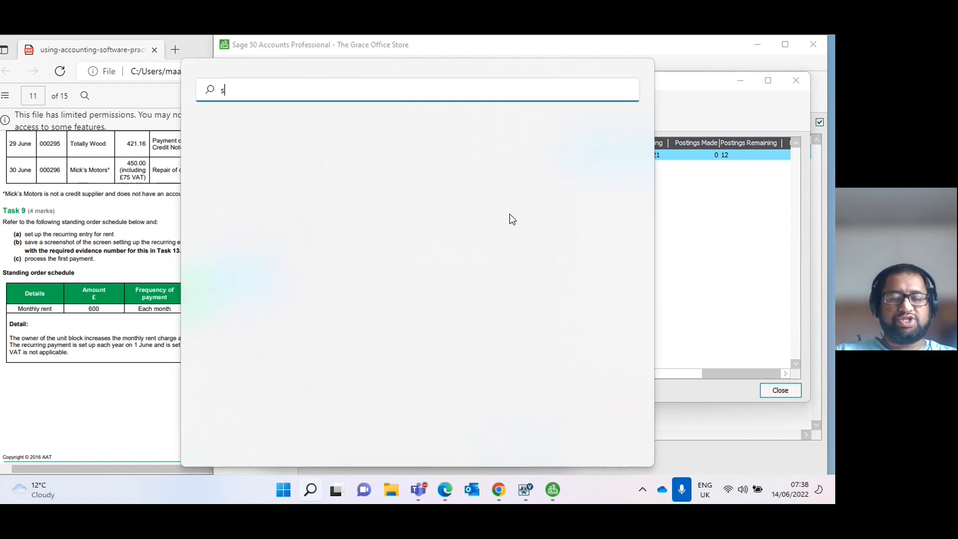
type("nipping")
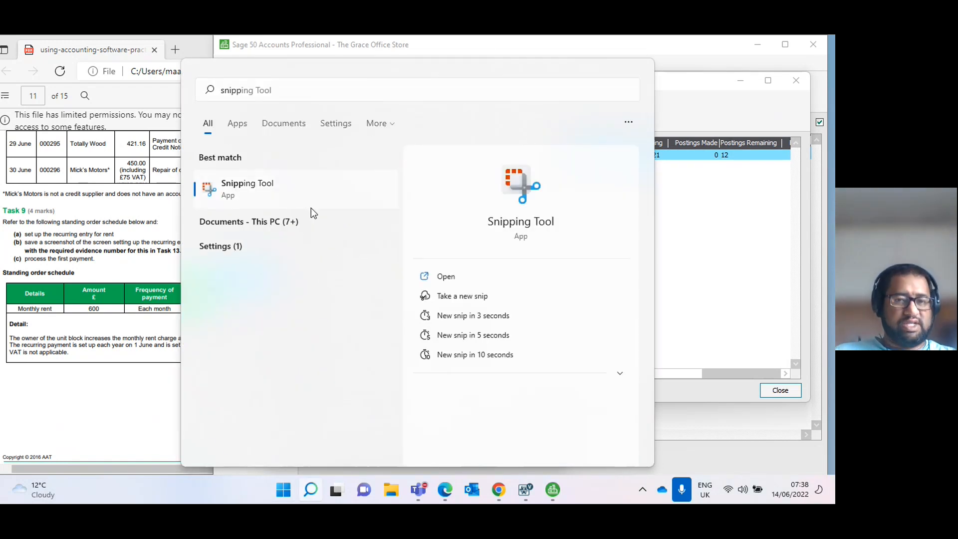
left_click(311, 207)
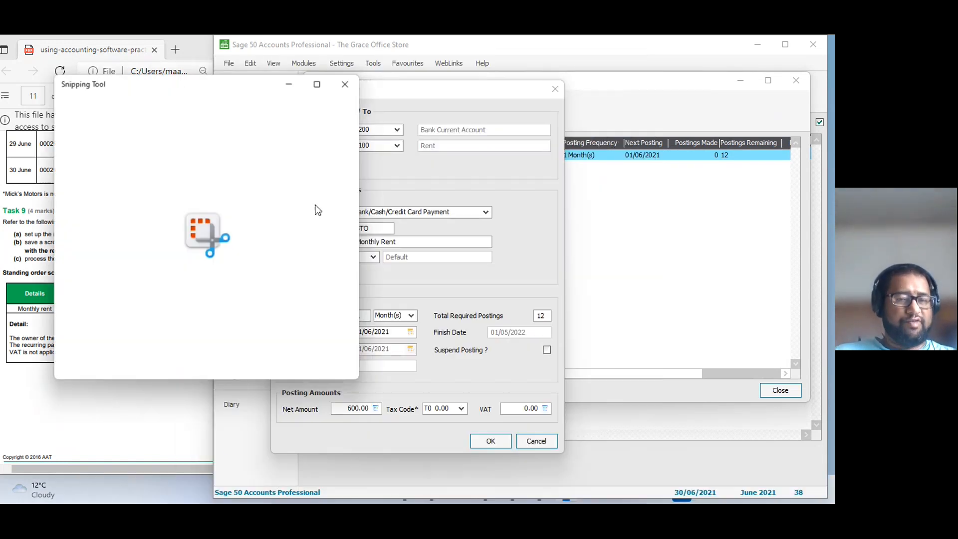
left_click(84, 109)
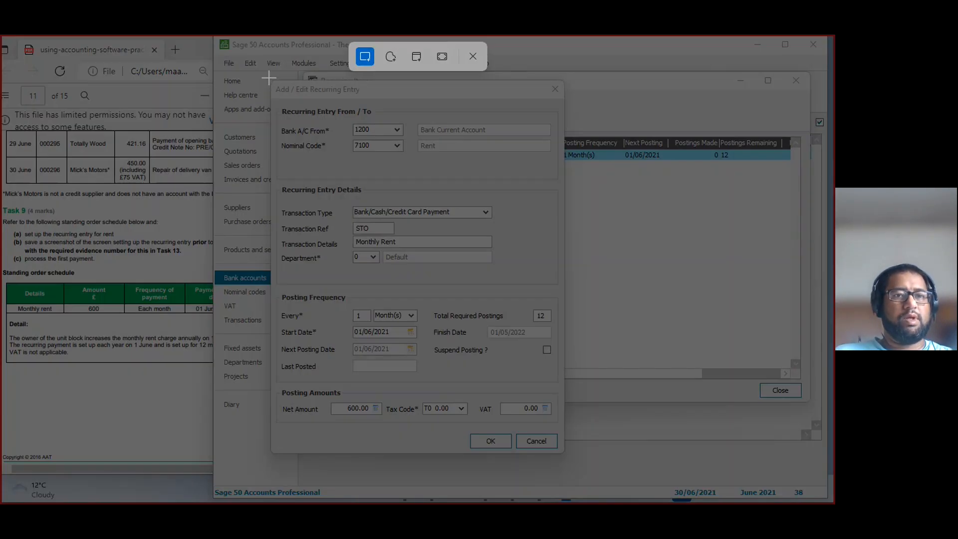
left_click_drag(269, 79, 565, 455)
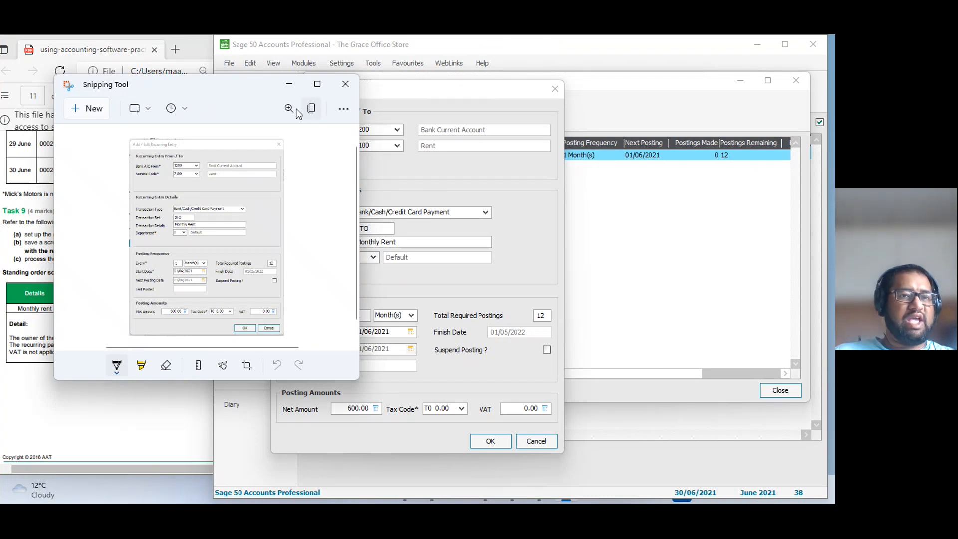
Begin saving the captured screenshot and choose the Graze Office folder on the Desktop as its location.
left_click(343, 108)
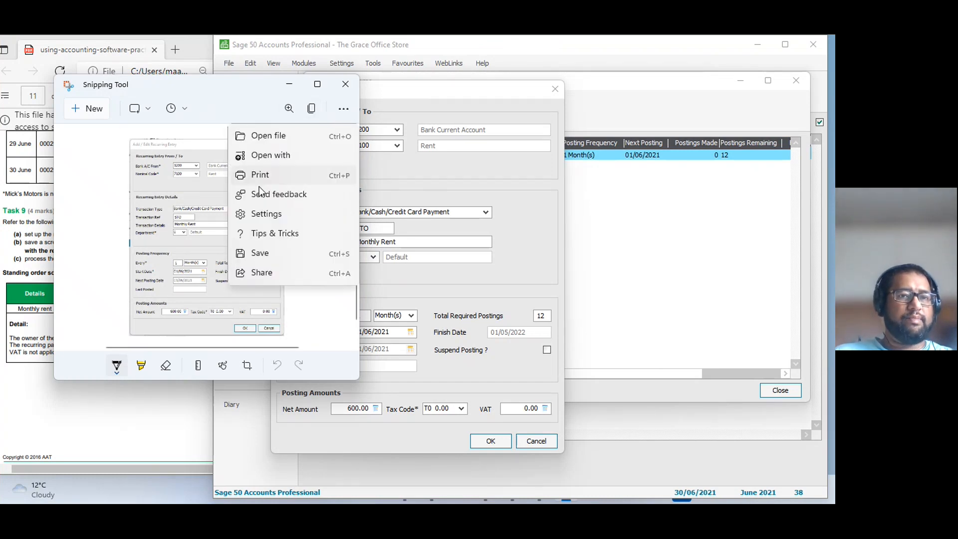
left_click(262, 259)
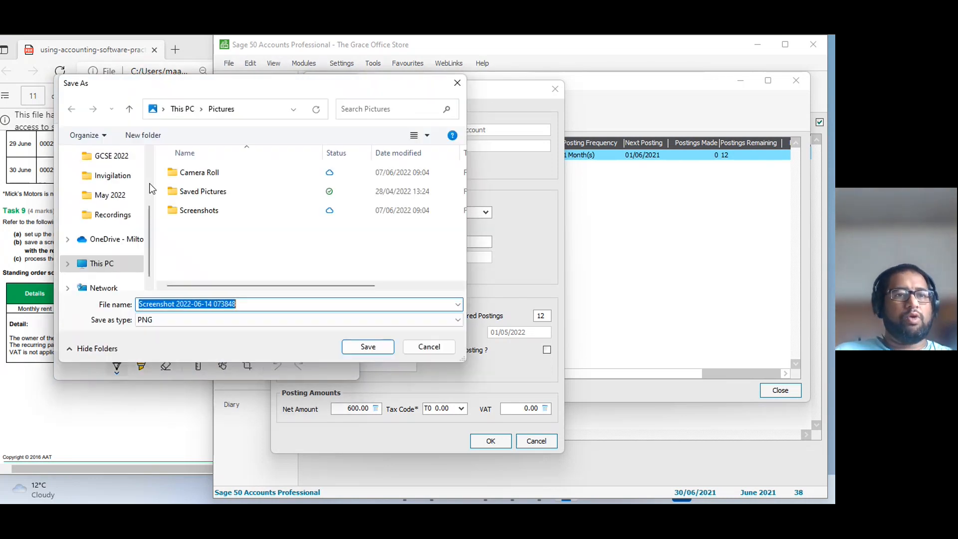
scroll(102, 248, "up", 3)
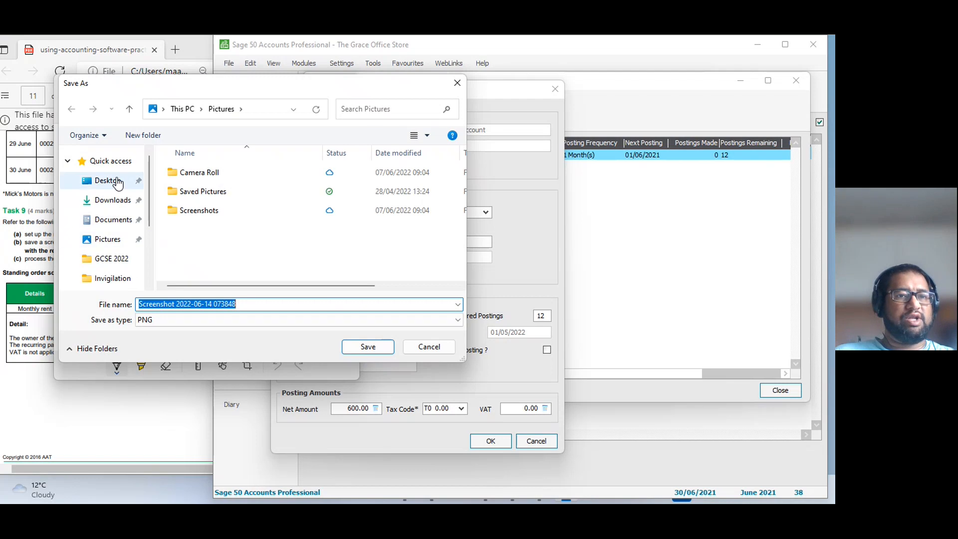
left_click(107, 180)
double_click(203, 179)
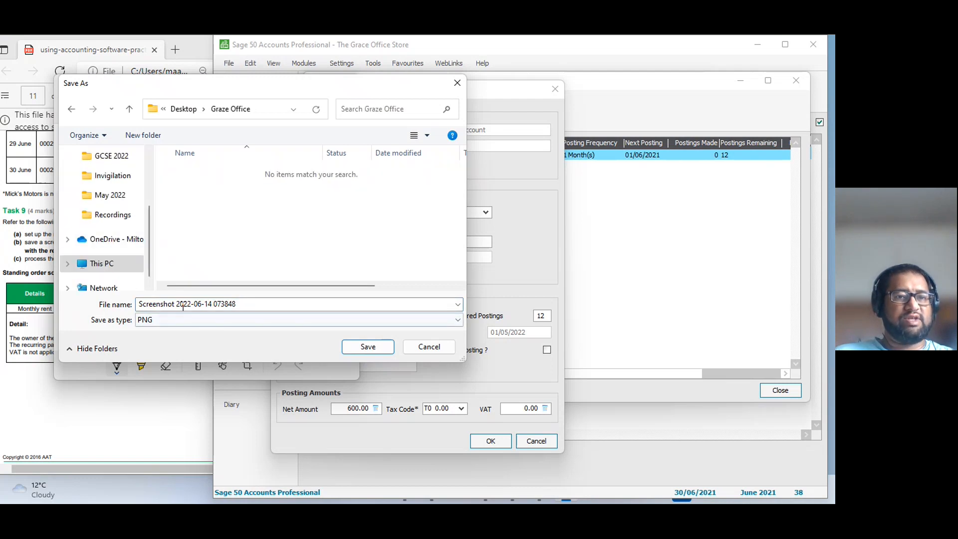
Save the screenshot under the file name "UACS - Evidence -12345678" and minimise Snipping Tool.
left_click_drag(246, 305, 95, 307)
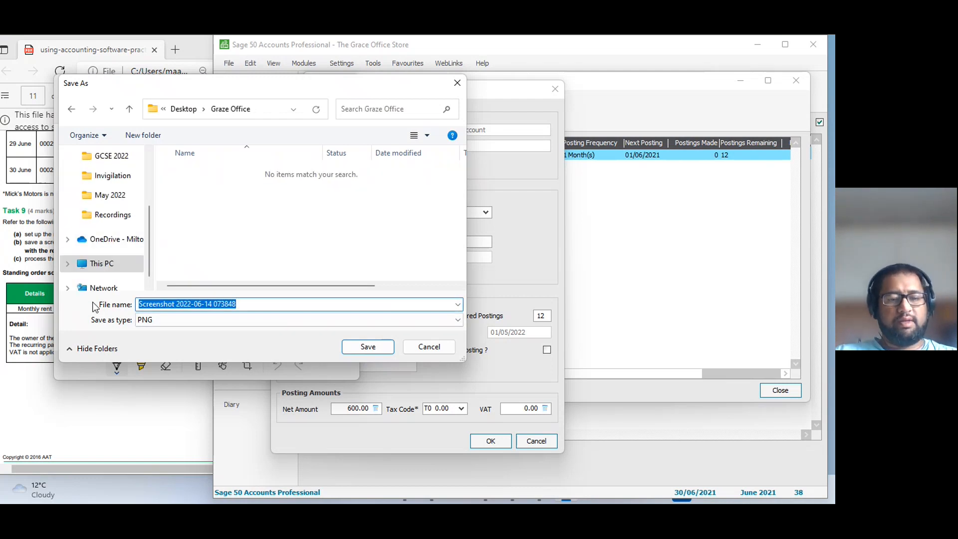
type("UACS")
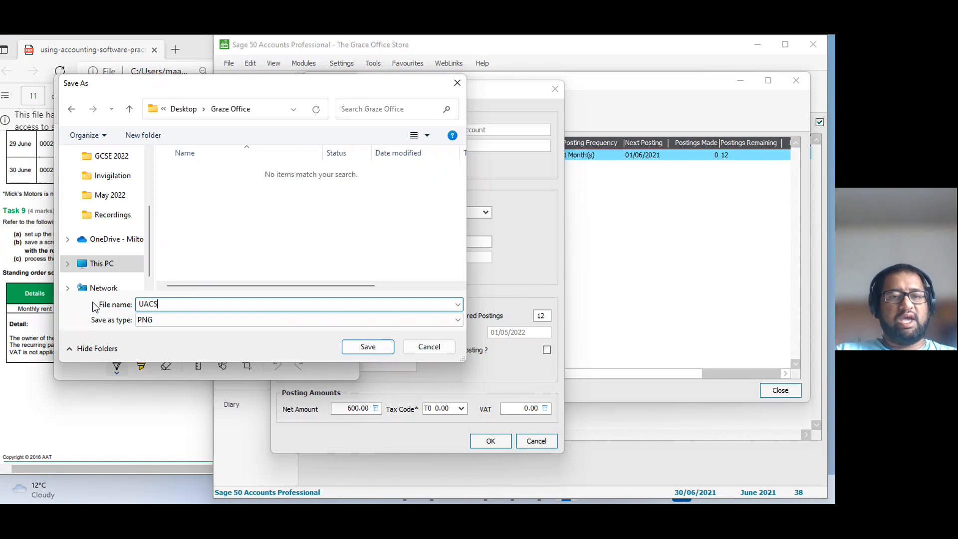
type("Evidence")
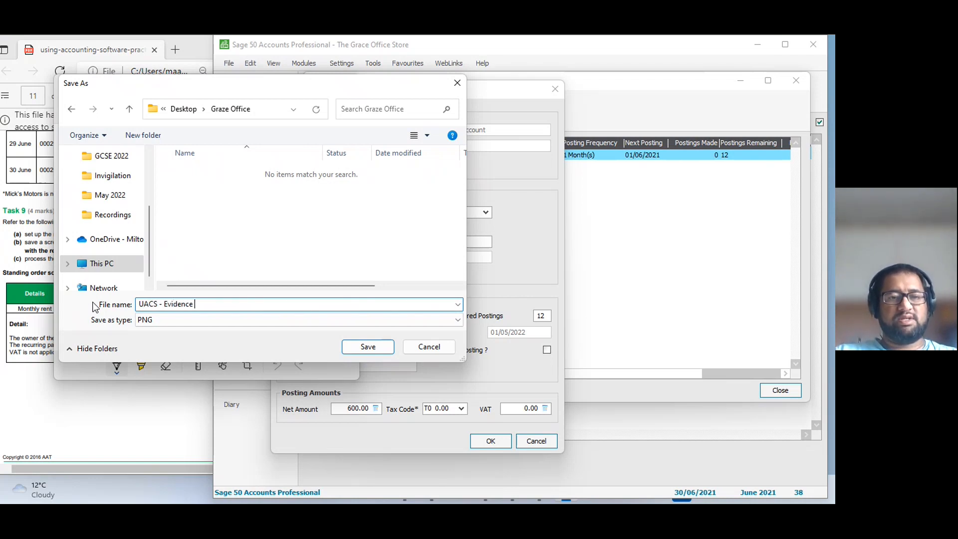
type(" -1234456")
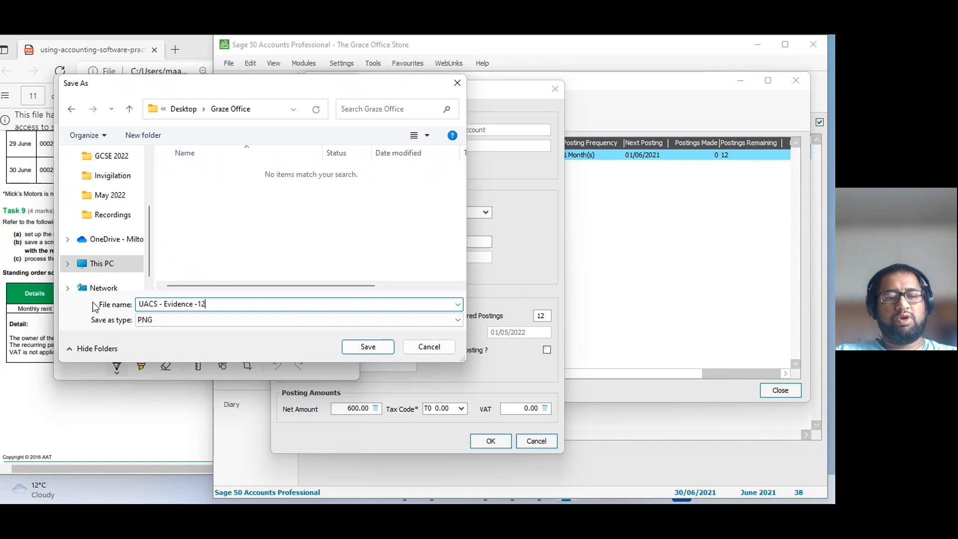
key("BackSpace")
key("BackSpace")
key("BackSpace")
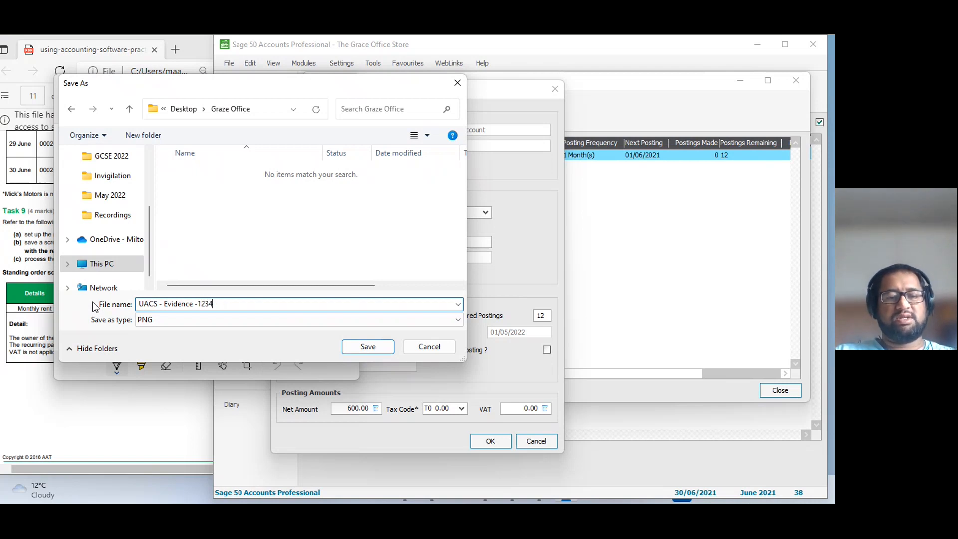
type("5678")
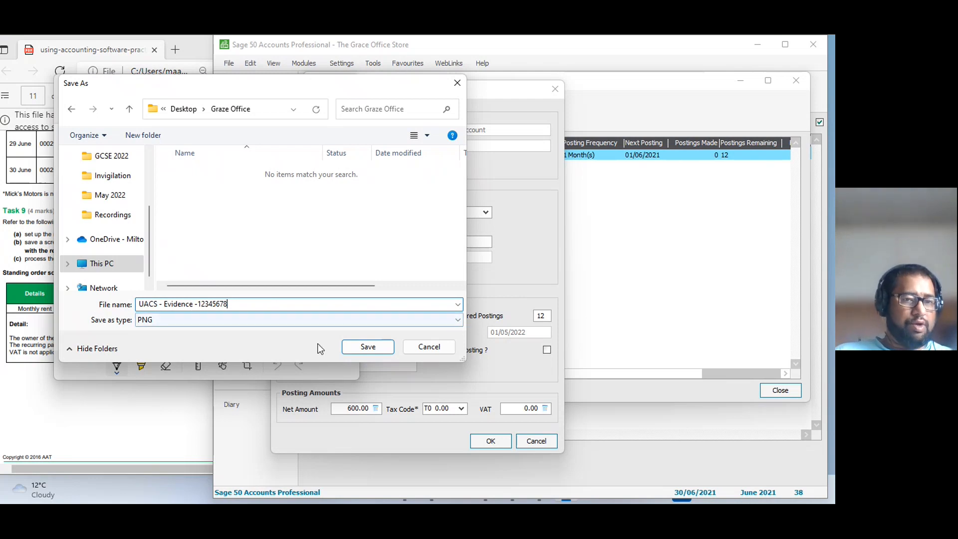
left_click(369, 347)
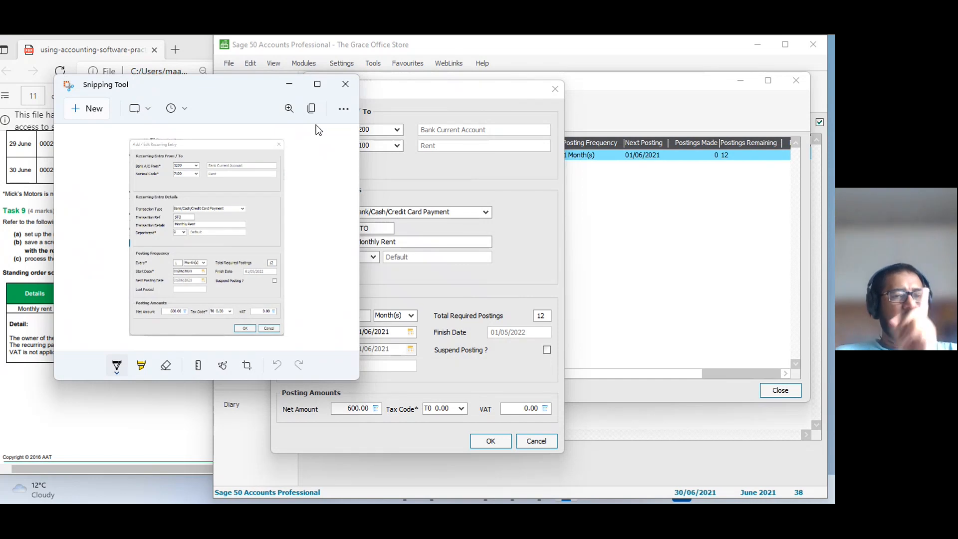
left_click(298, 86)
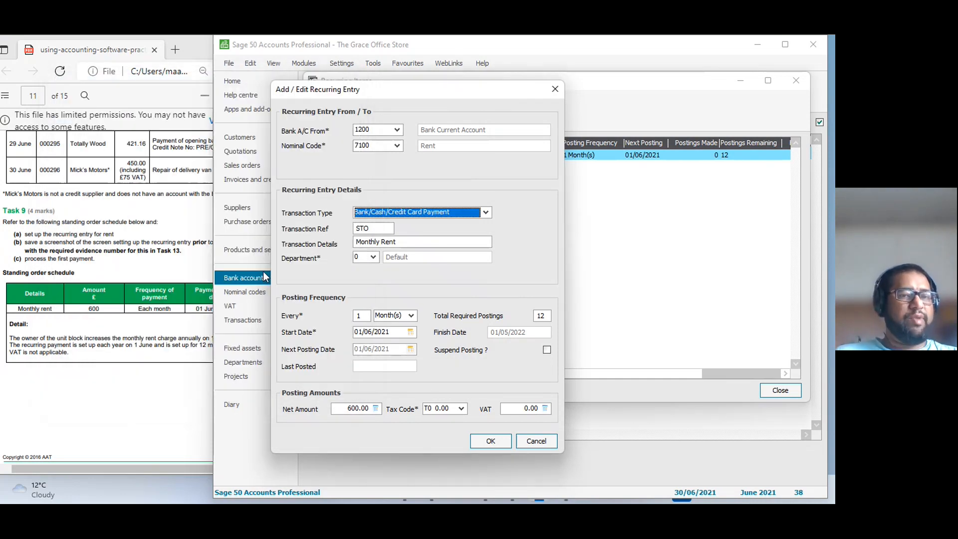
Confirm the recurring entry, process and post the first Monthly Rent payment, and close the recurring items list.
left_click(503, 444)
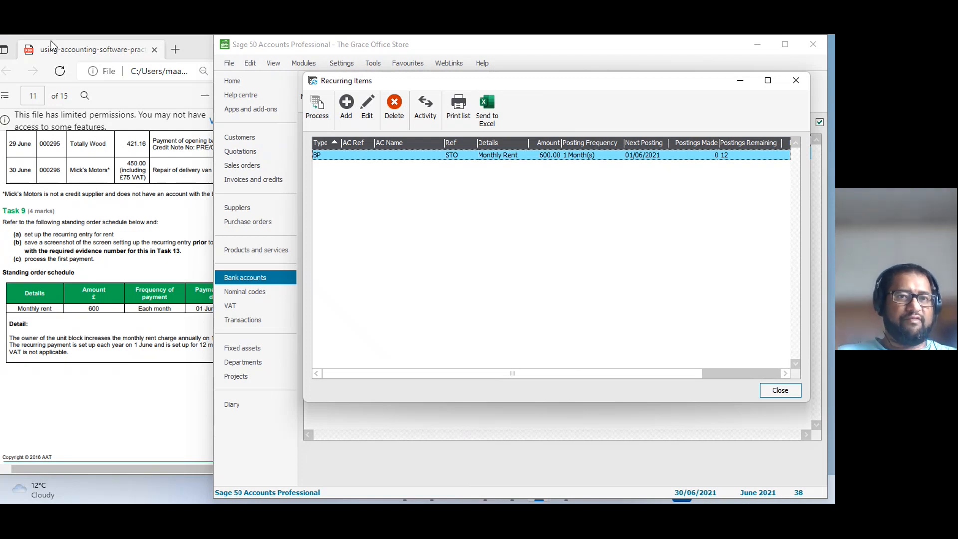
left_click(317, 108)
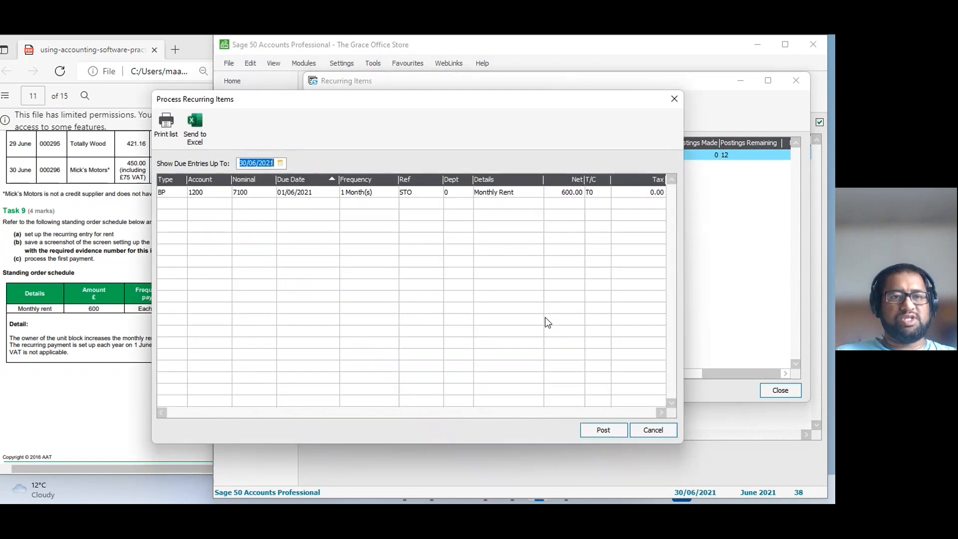
left_click(602, 431)
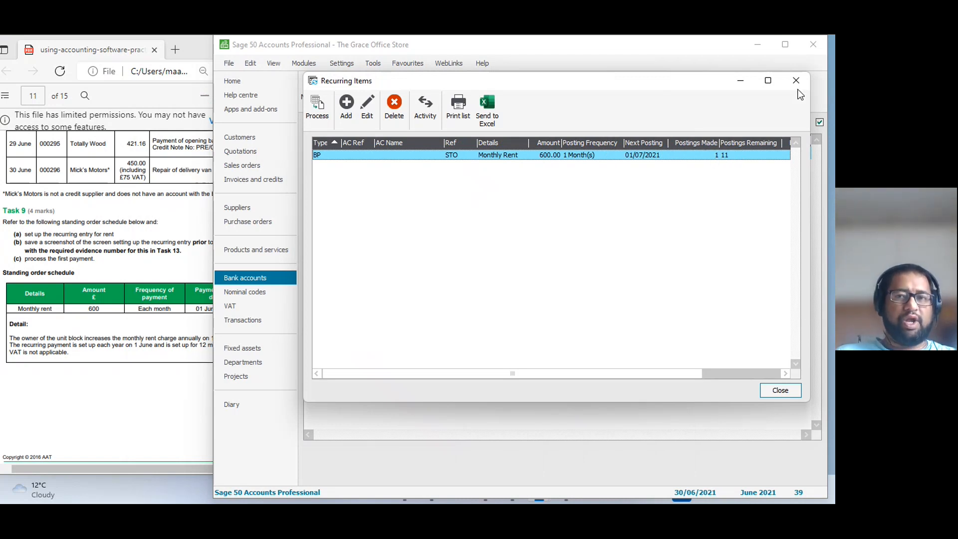
left_click(782, 390)
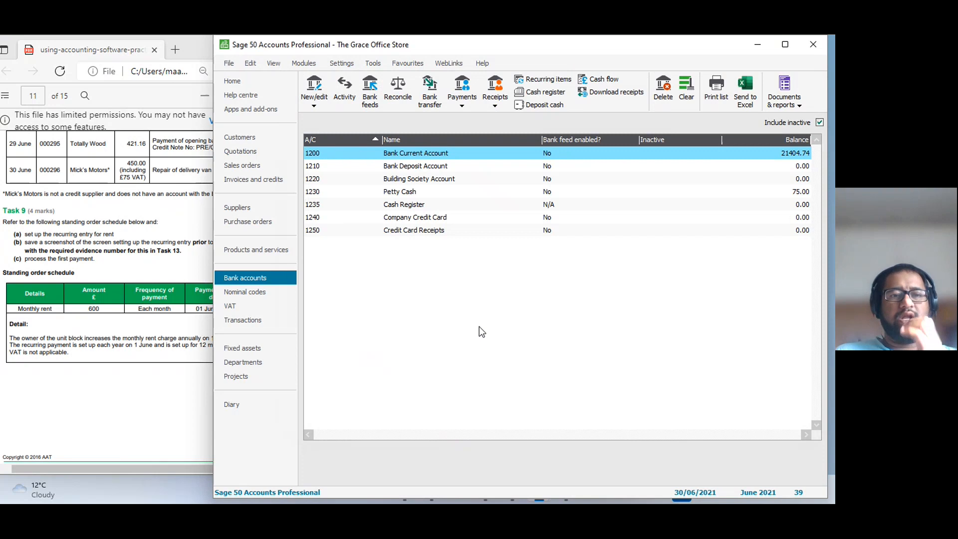
Bring up Task 10's petty cash vouchers in the practice assessment and select the Petty Cash bank account.
left_click(122, 404)
scroll(121, 403, "down", 5)
scroll(122, 403, "down", 3)
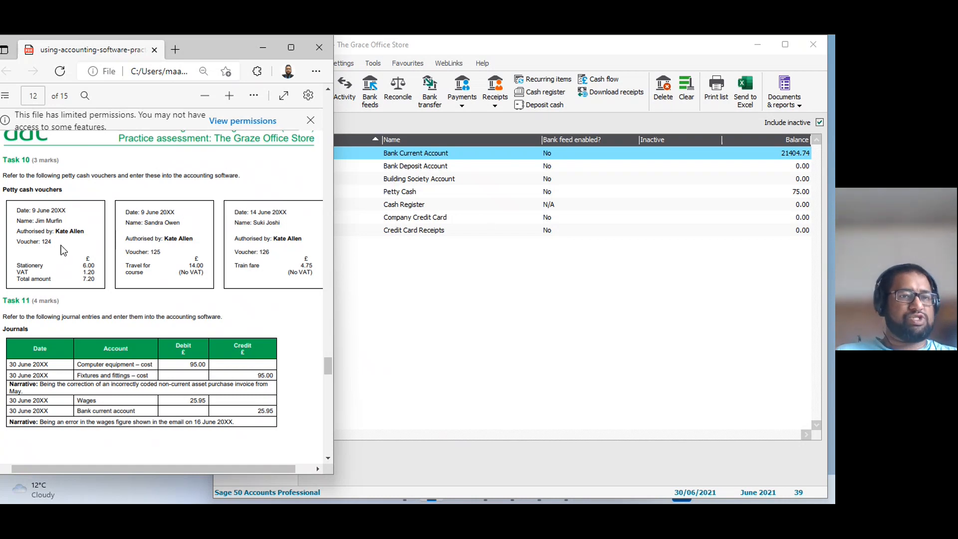
left_click(409, 196)
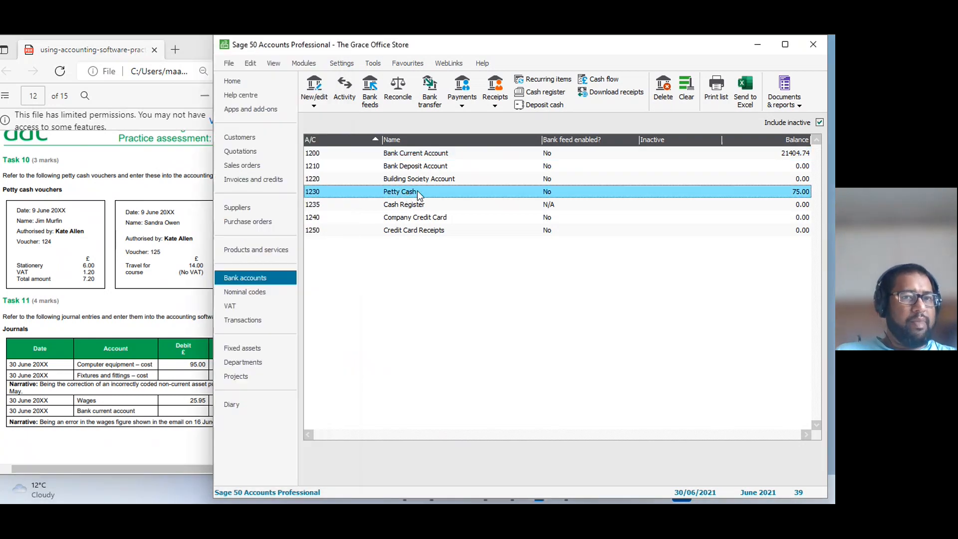
left_click(469, 102)
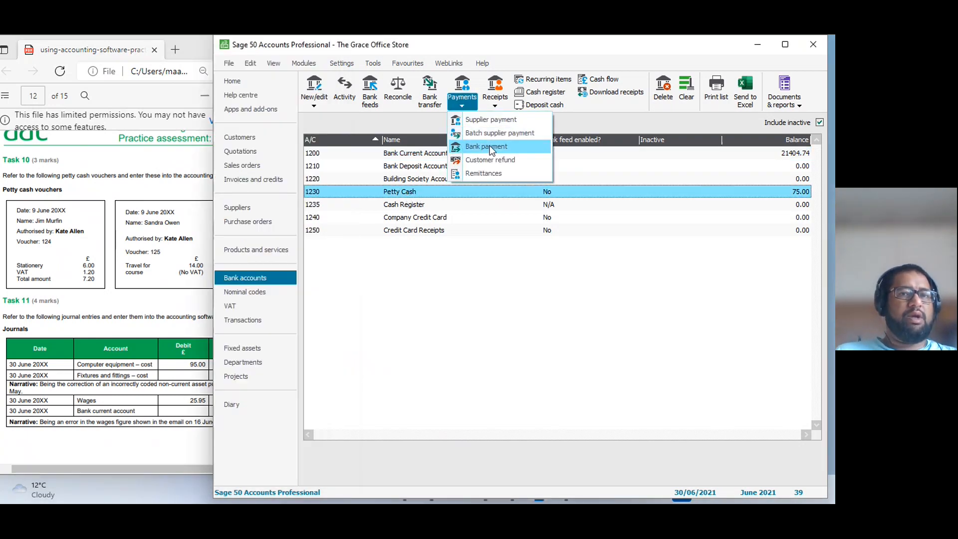
left_click(489, 146)
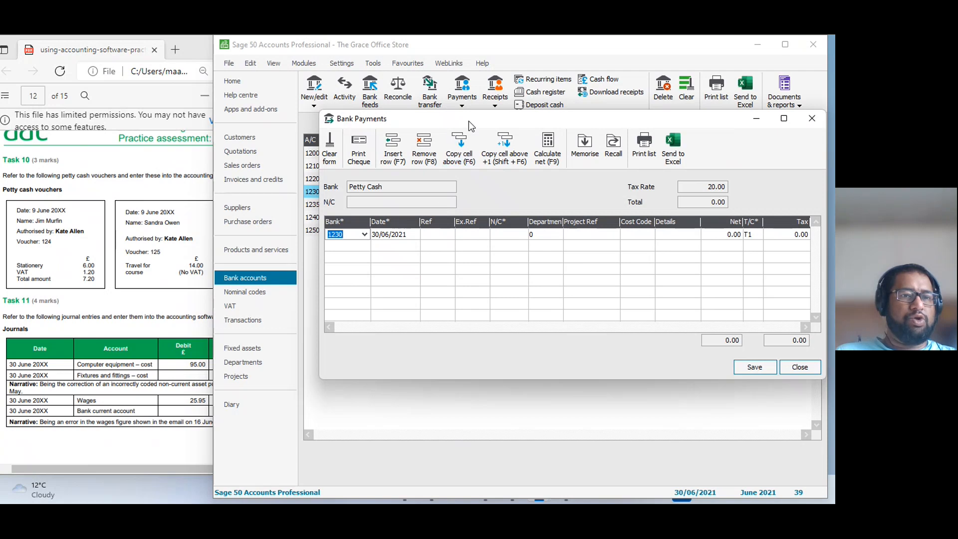
left_click_drag(468, 121, 424, 123)
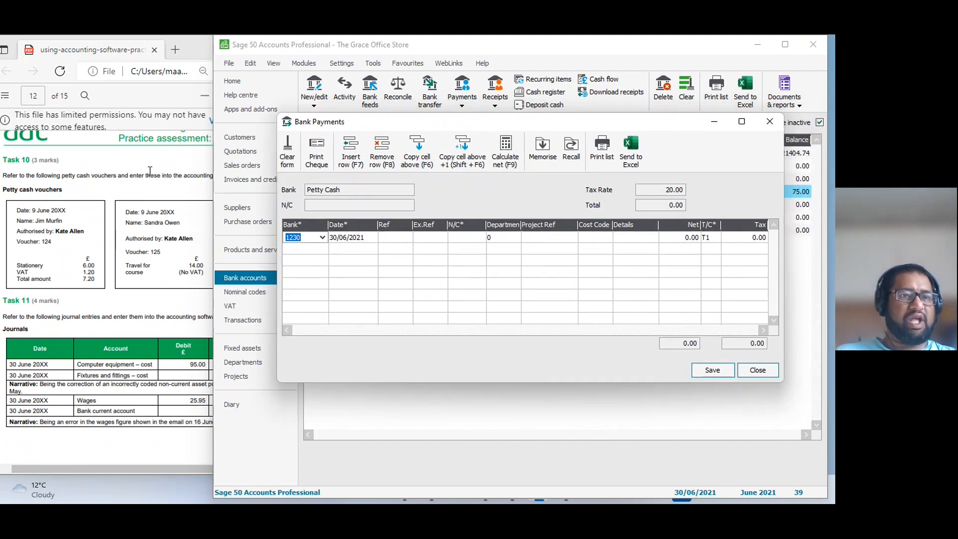
left_click(758, 369)
left_click_drag(532, 50, 641, 49)
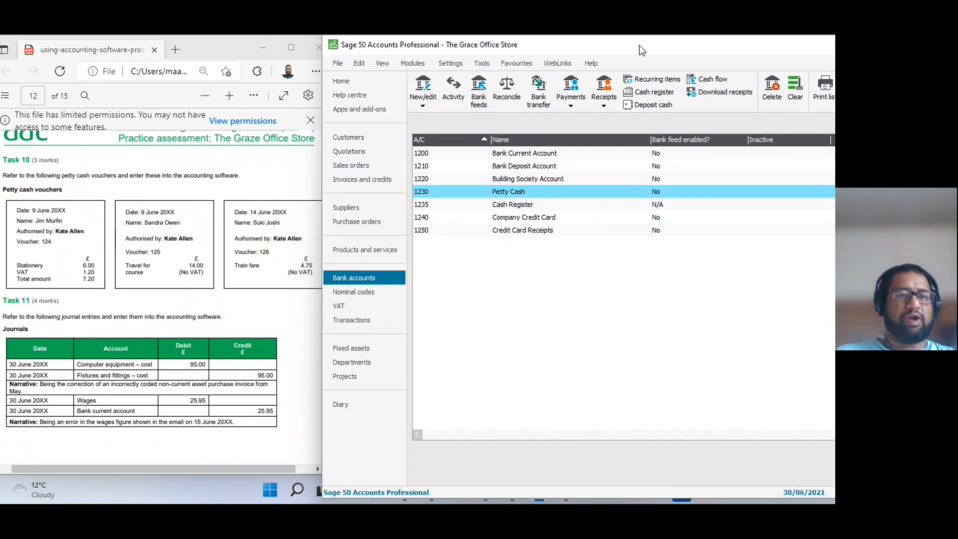
left_click(571, 90)
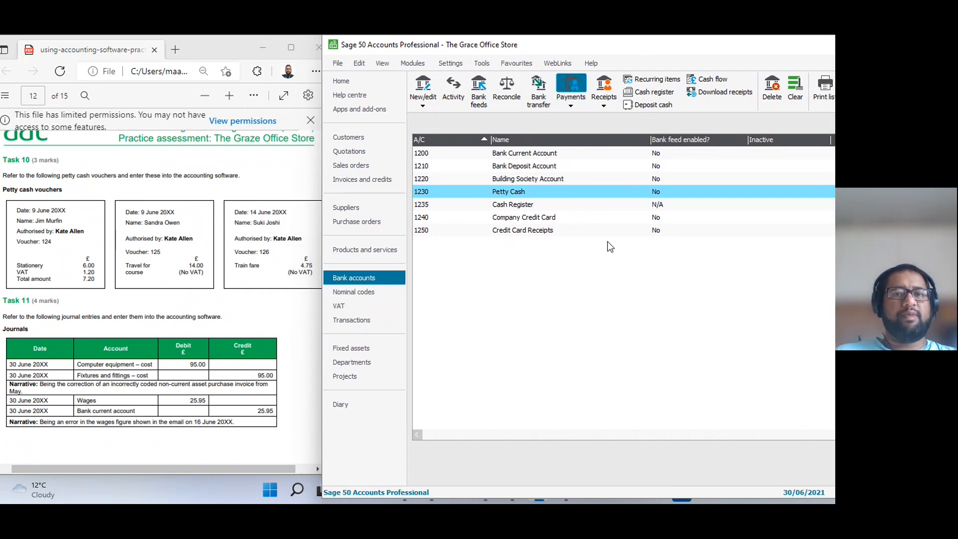
left_click_drag(460, 58, 528, 67)
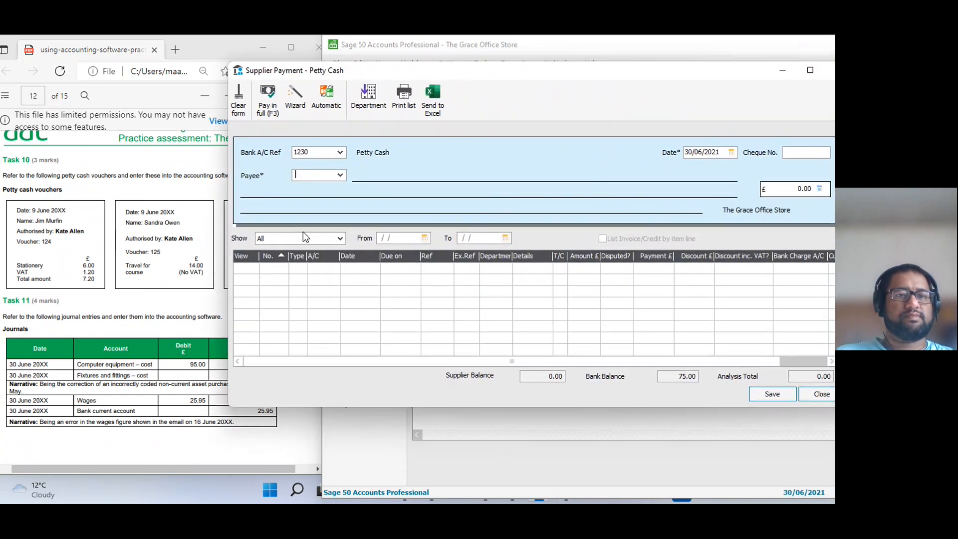
left_click(341, 175)
left_click(648, 381)
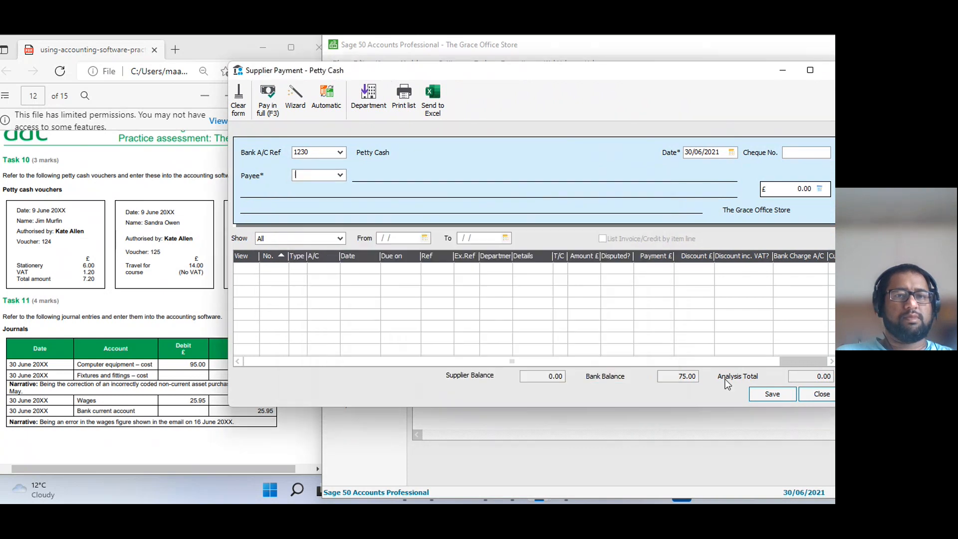
left_click(821, 394)
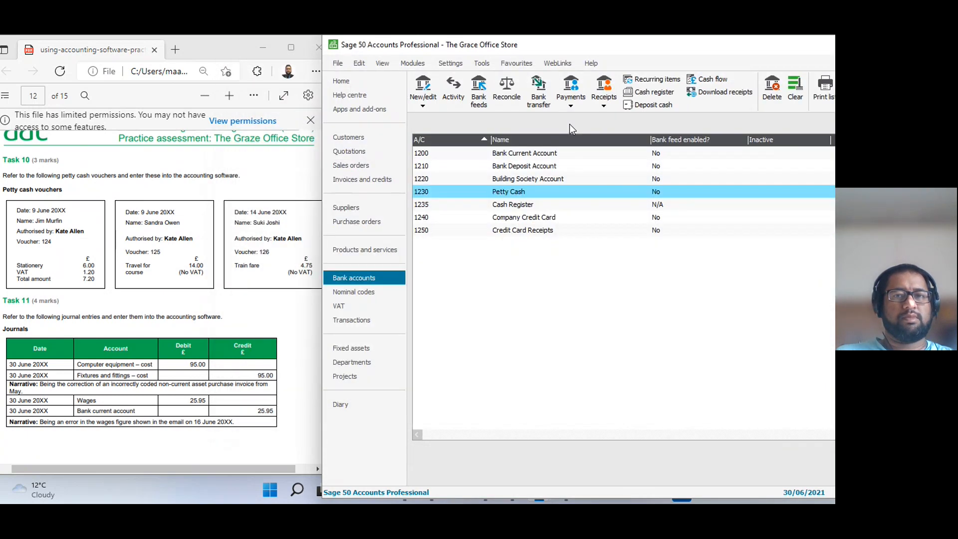
Start a bank payment from Petty Cash dated 09/06/2021 with reference 124.
left_click(573, 106)
left_click(583, 146)
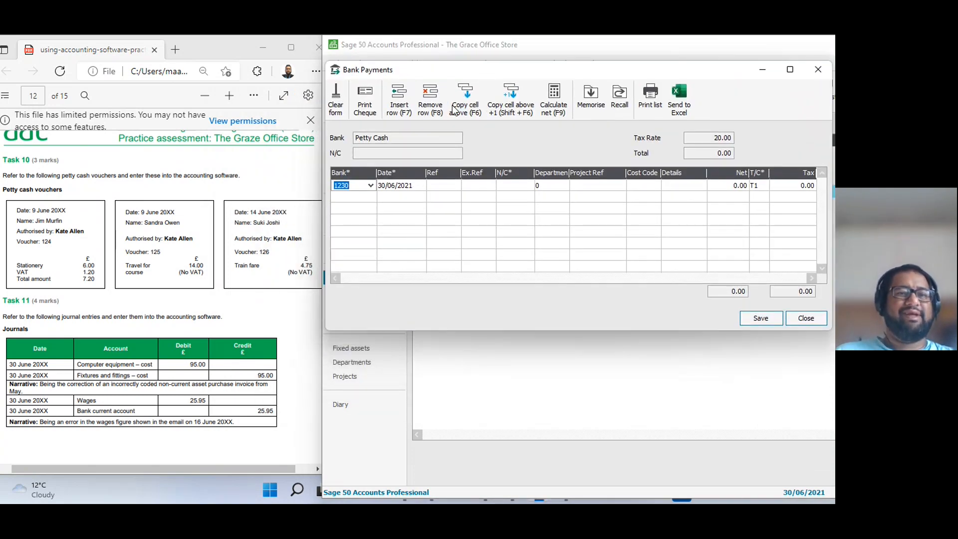
key("Tab")
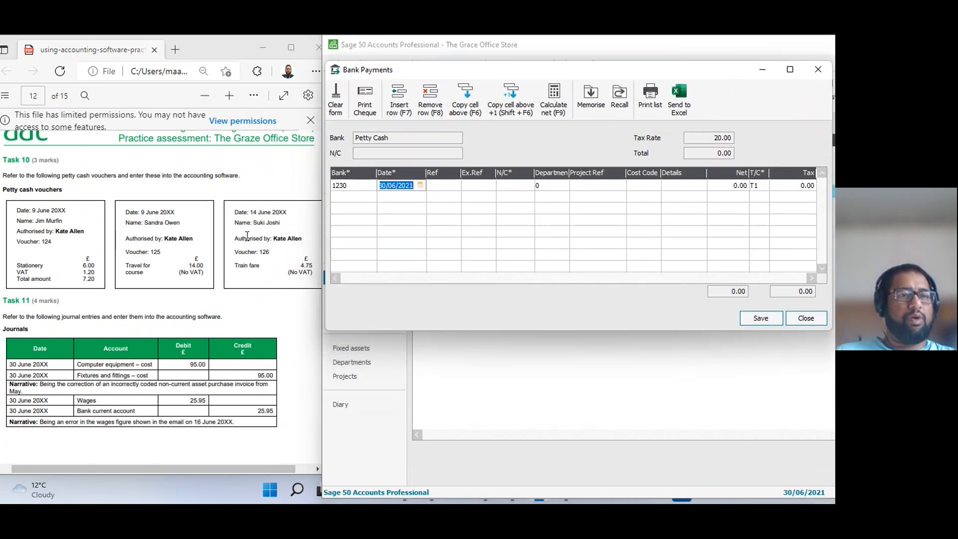
type("090621")
key("Tab")
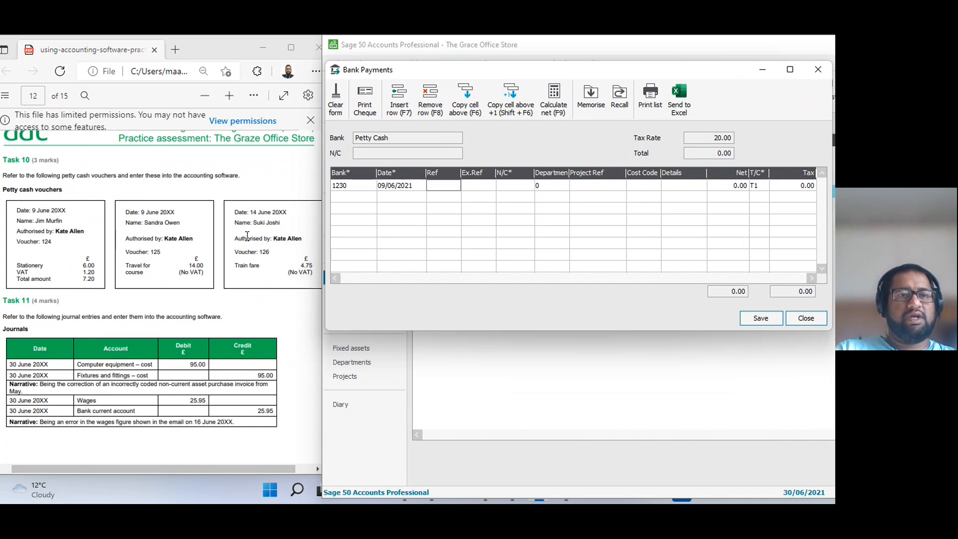
type("124")
key("Tab")
key("Tab")
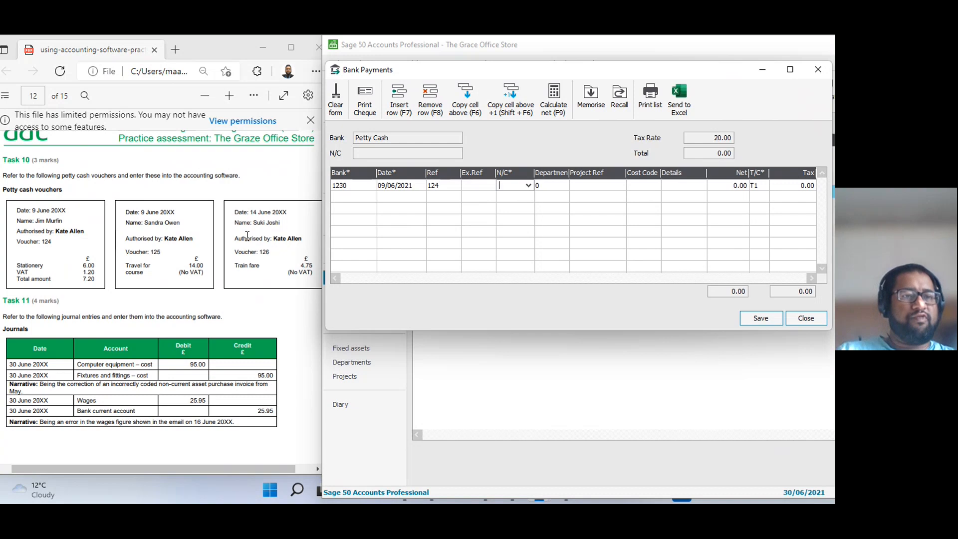
Assign voucher 124's payment line to nominal code 7502, Office Stationery.
type("7100")
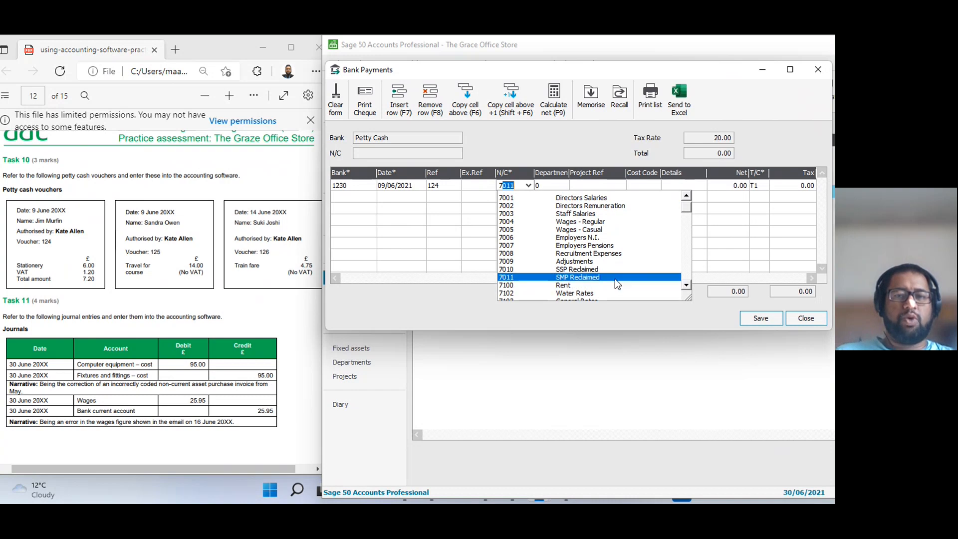
scroll(686, 289, "down", 2)
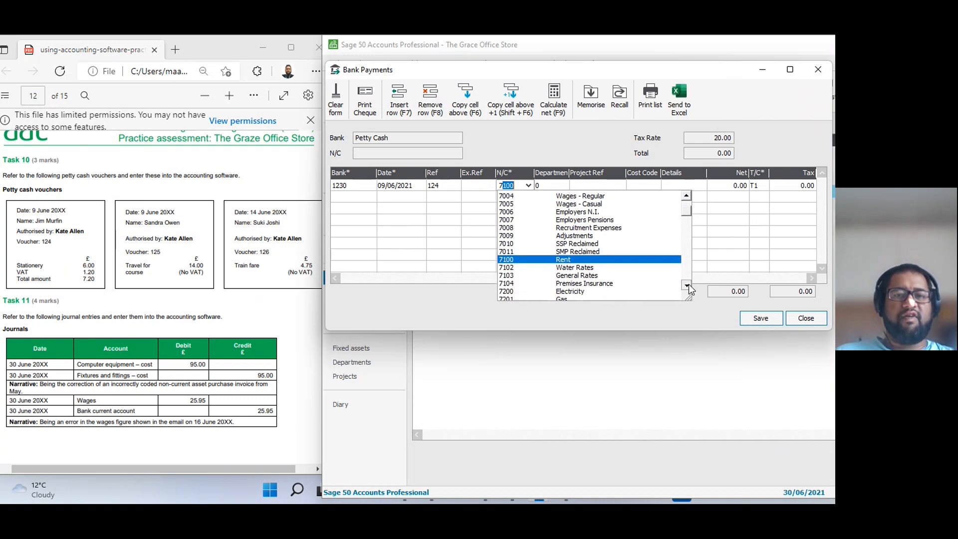
scroll(687, 280, "down", 6)
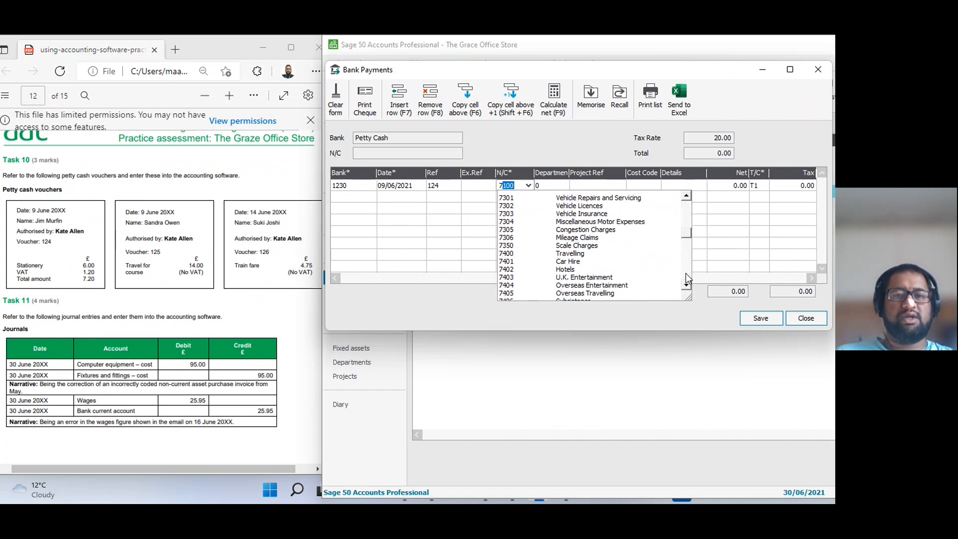
scroll(685, 273, "down", 4)
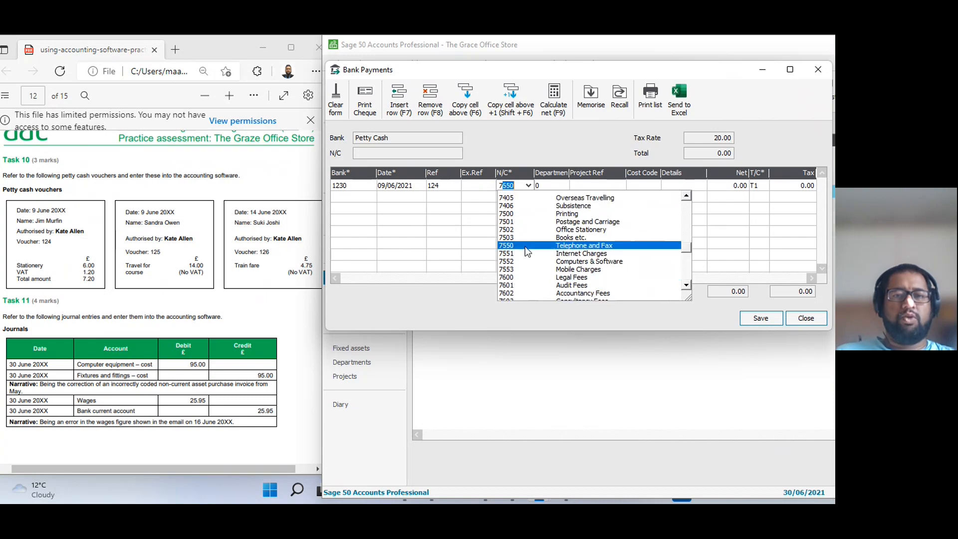
left_click(531, 228)
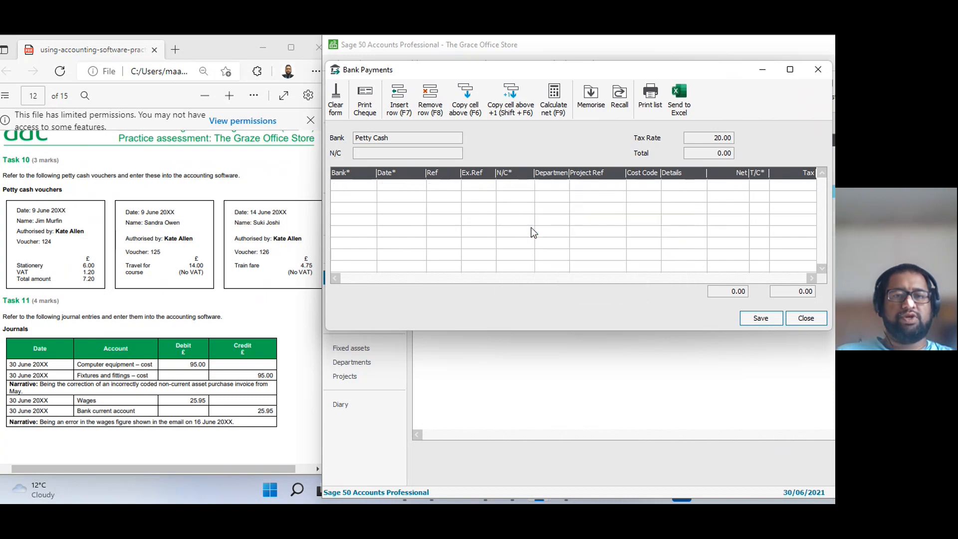
key("Tab")
key("Tab")
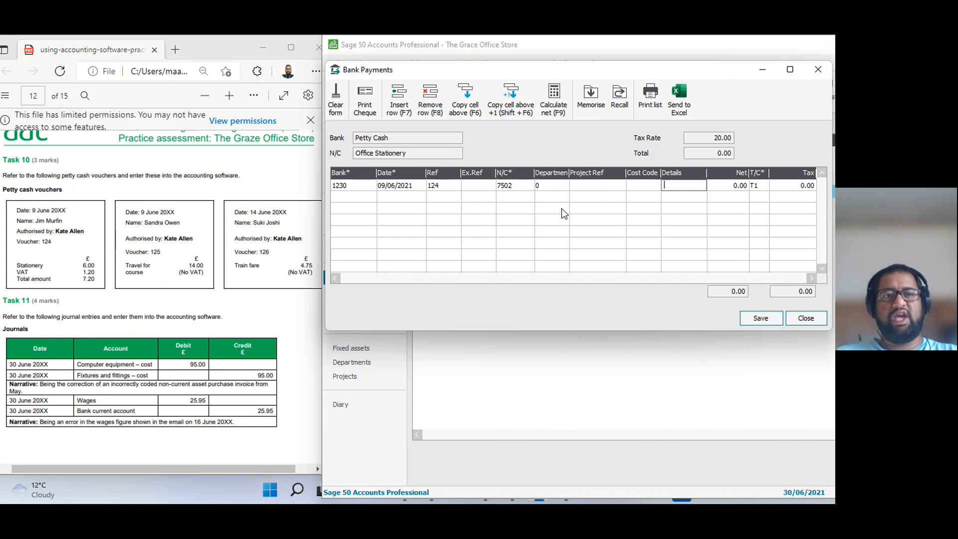
Enter a net amount of 6.00 for voucher 124 and accept tax code T1.
key("Tab")
type("6.00")
key("Tab")
key("Tab")
key("Tab")
Add a second payment line from bank account 1230, dated 09/06/2021 with reference 125.
type("1230")
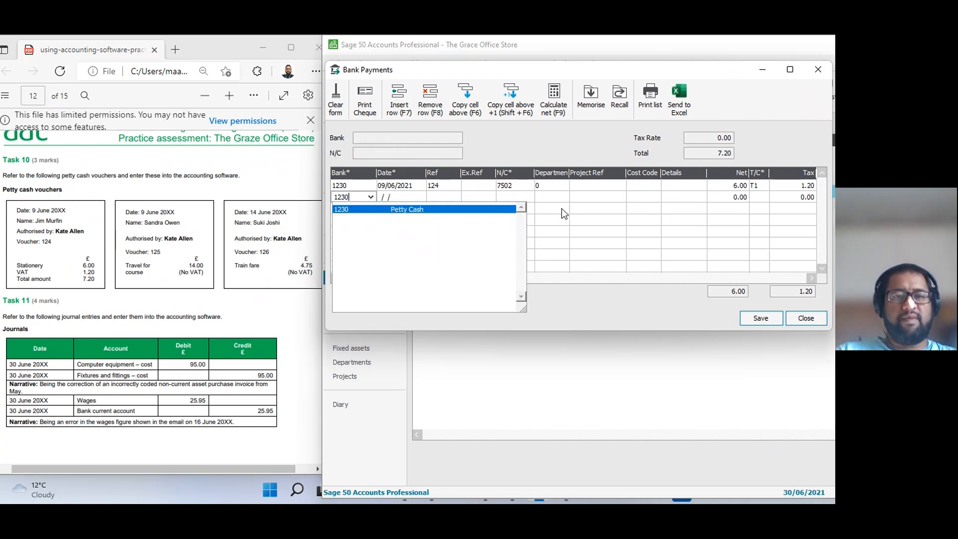
key("Tab")
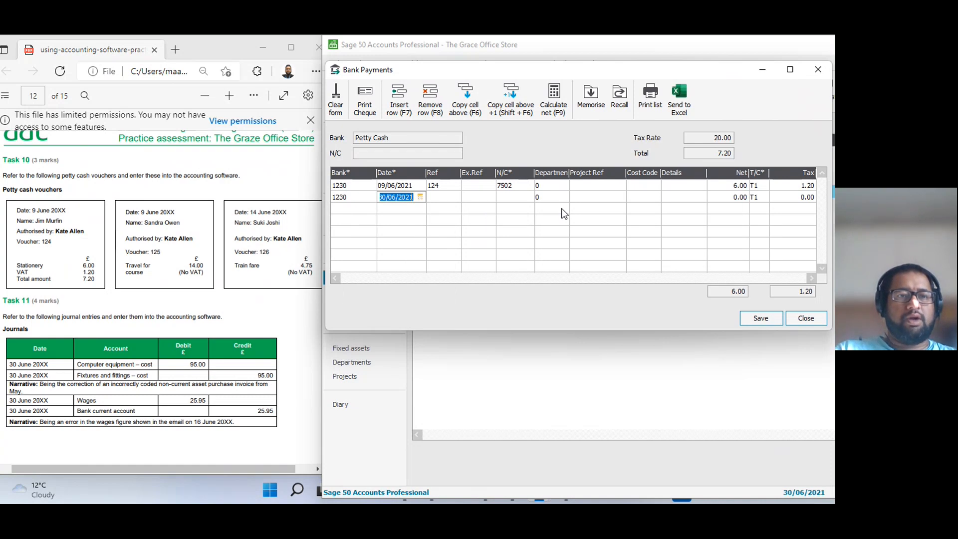
type("9 / /")
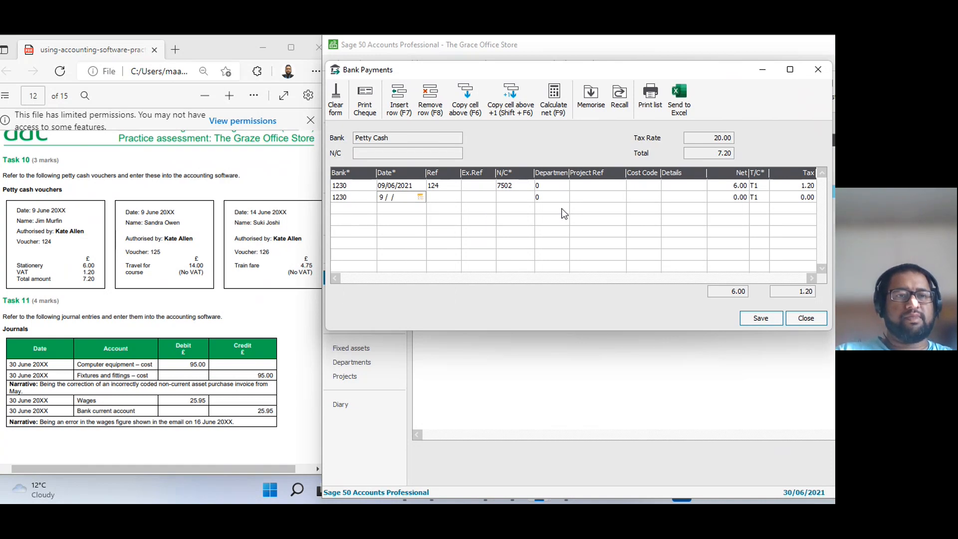
key("Tab")
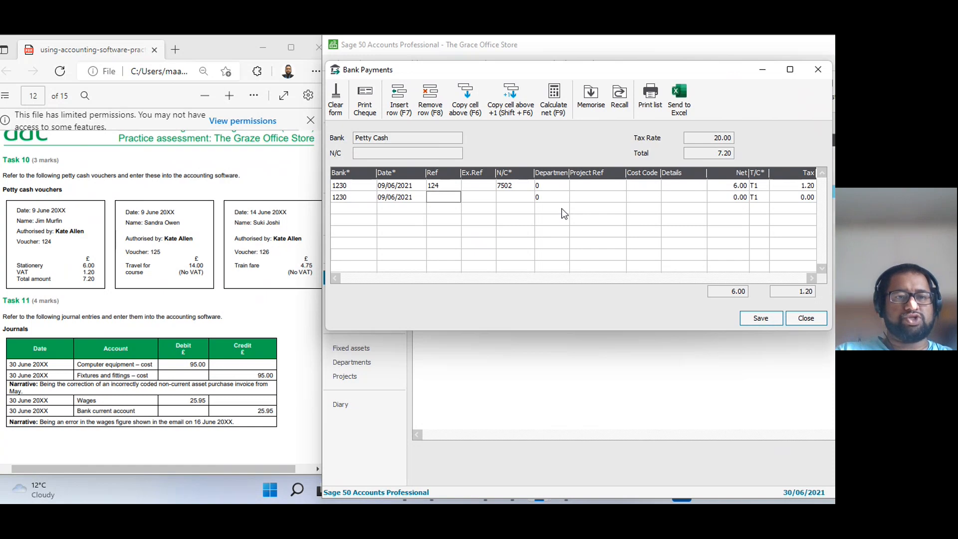
type("125")
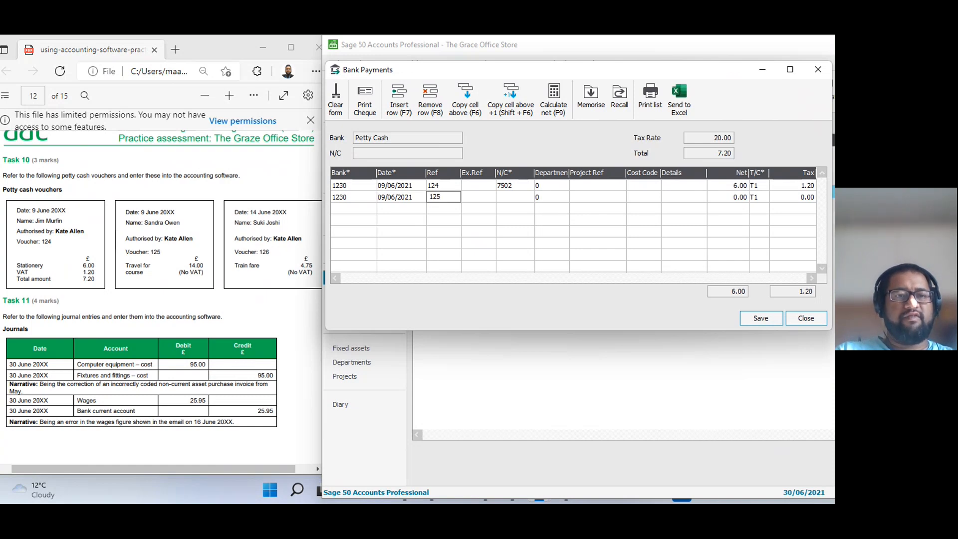
key("Tab")
key("Tab")
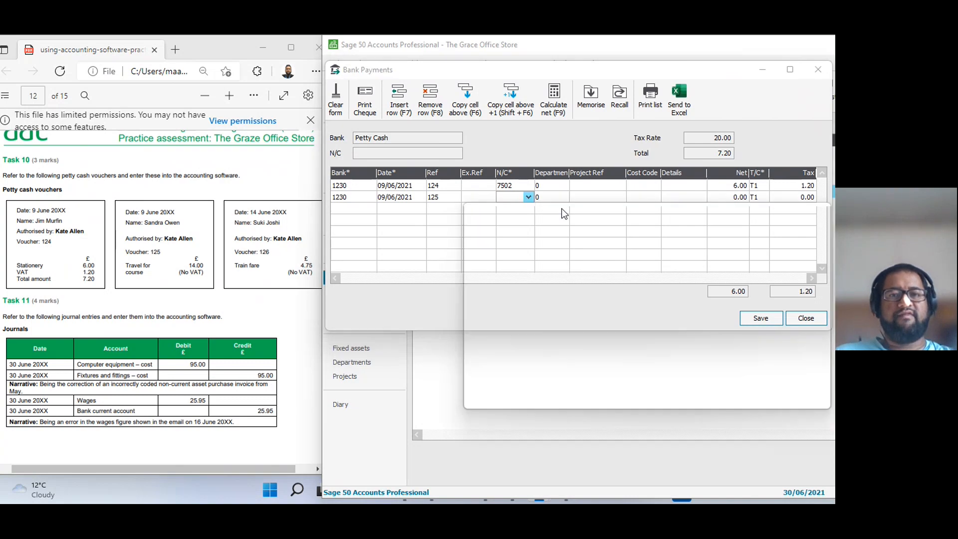
Assign voucher 125's payment line to nominal code 7400, Travelling.
key("F4")
key("7")
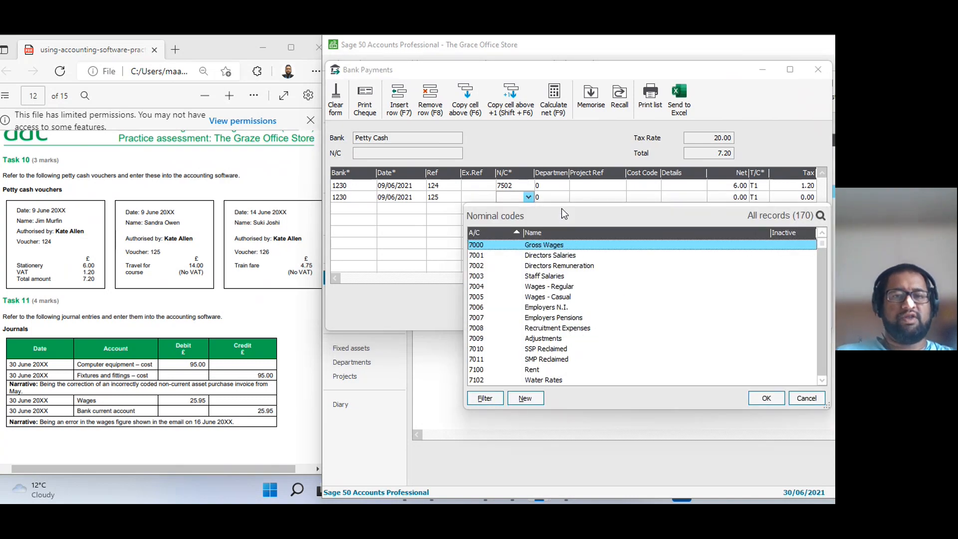
left_click(826, 361)
left_click(826, 367)
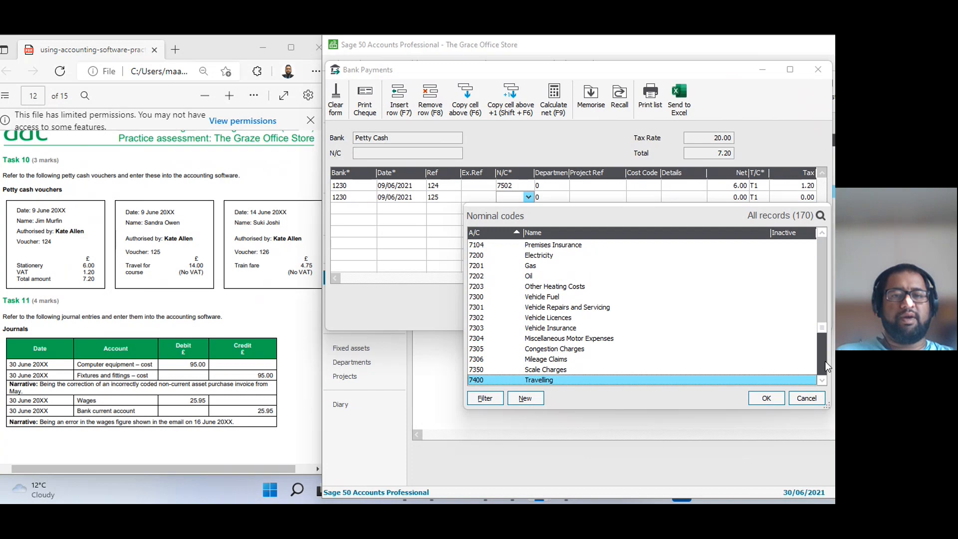
double_click(488, 381)
left_click(563, 197)
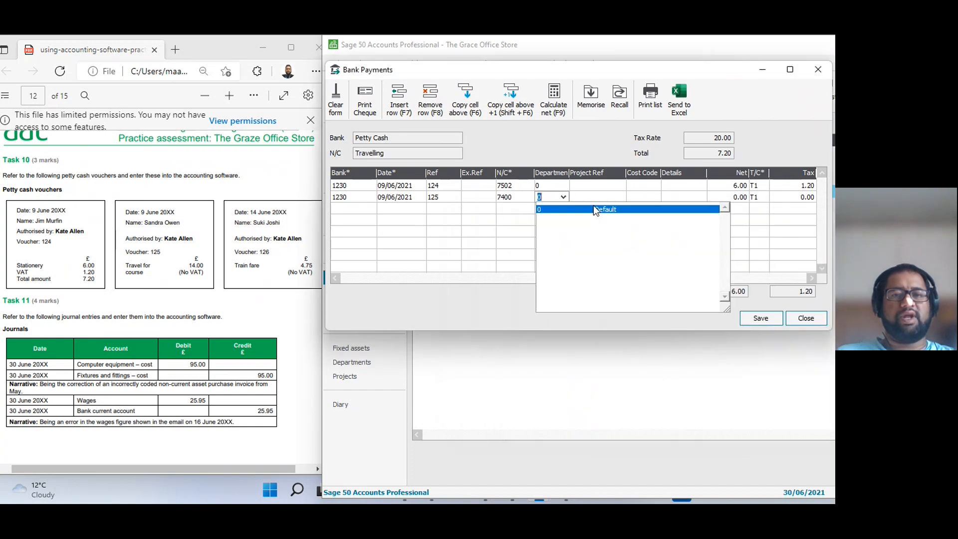
left_click(530, 197)
Enter a net amount of 14.00 for voucher 125 with tax code T0.
key("Tab")
key("Tab")
key("Tab")
key("Tab")
key("Tab")
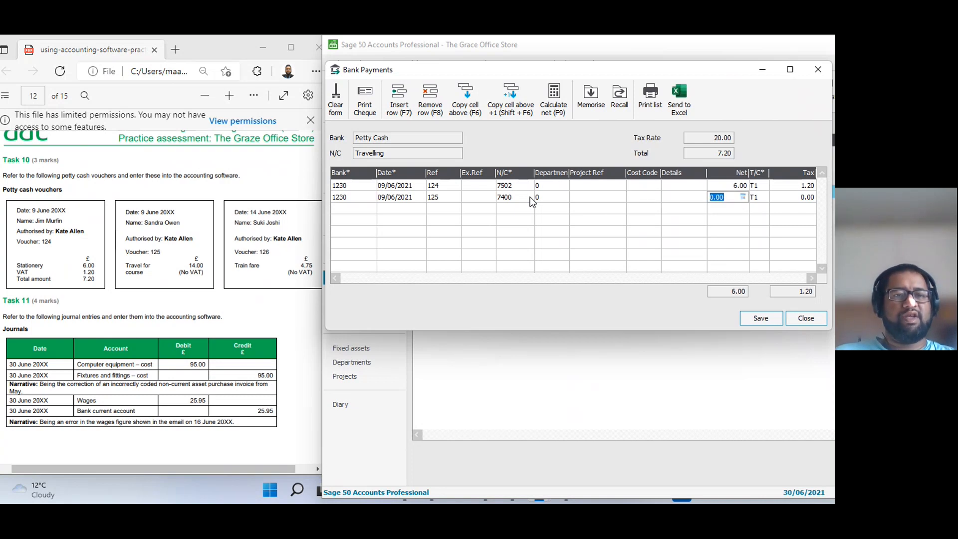
type("14")
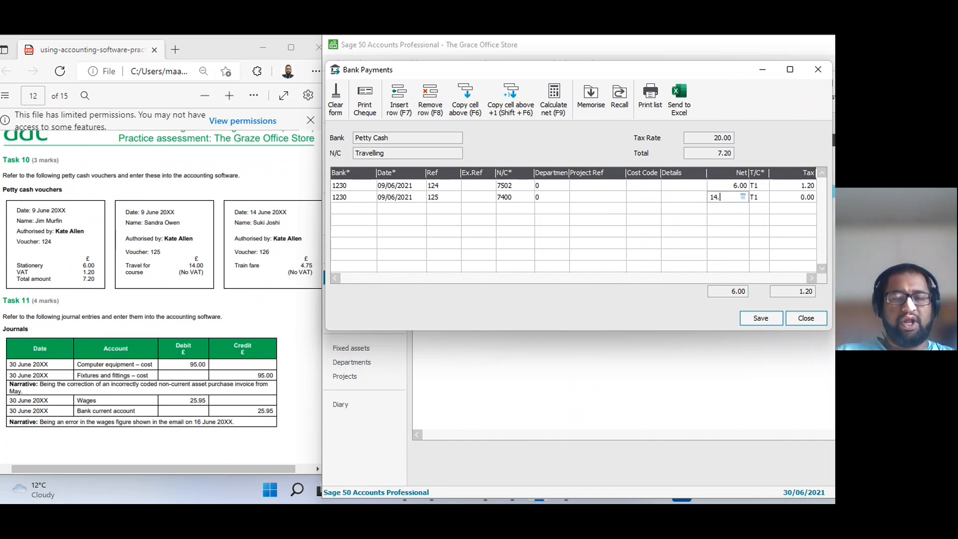
key("Tab")
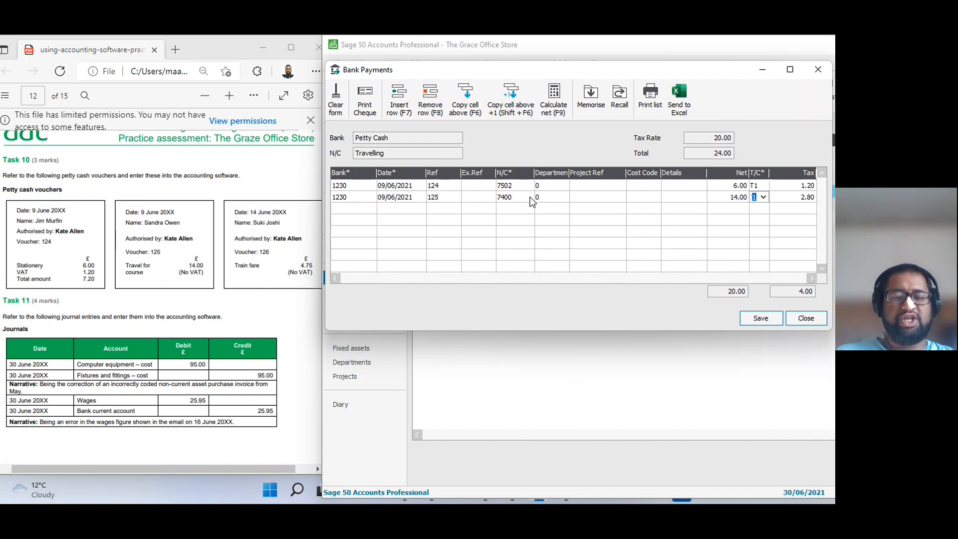
type("0")
key("Tab")
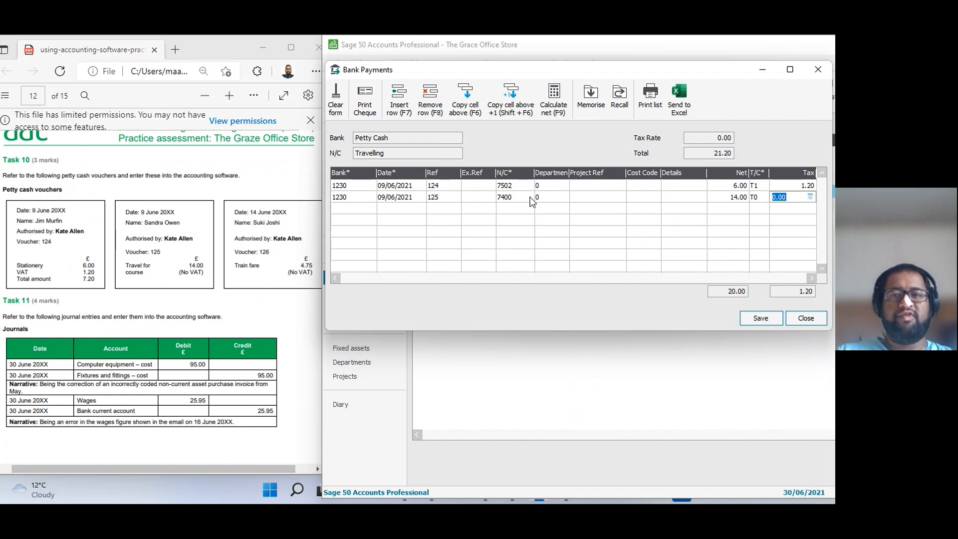
key("Tab")
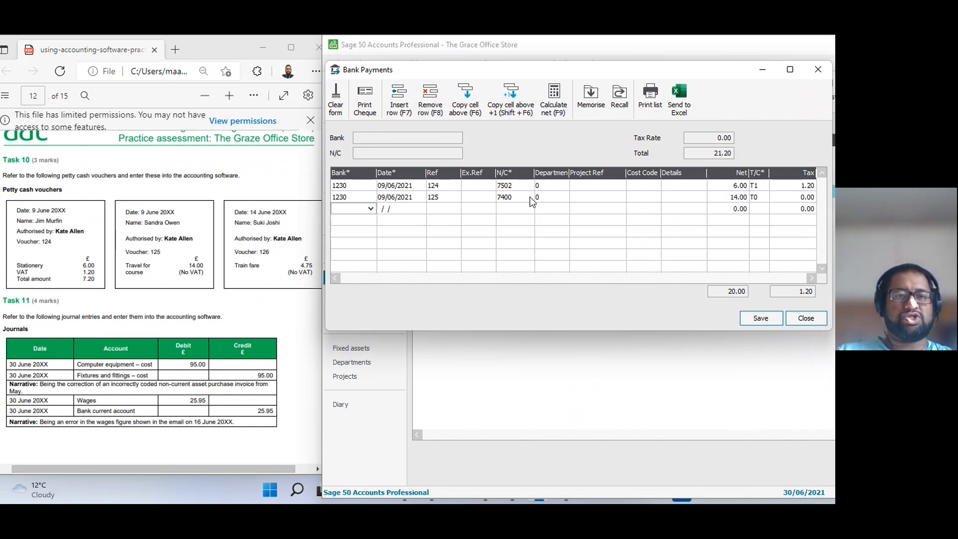
Add a third payment line from bank account 1230, dated 14/06/2021 with reference 126 and nominal code 7400.
type("1230")
key("Tab")
type("140621")
key("Tab")
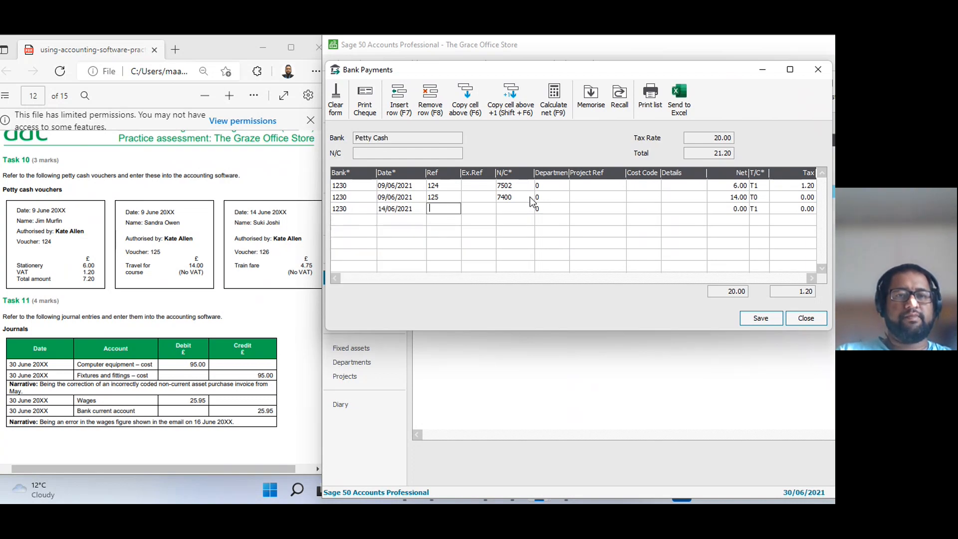
type("126")
key("Tab")
key("Tab")
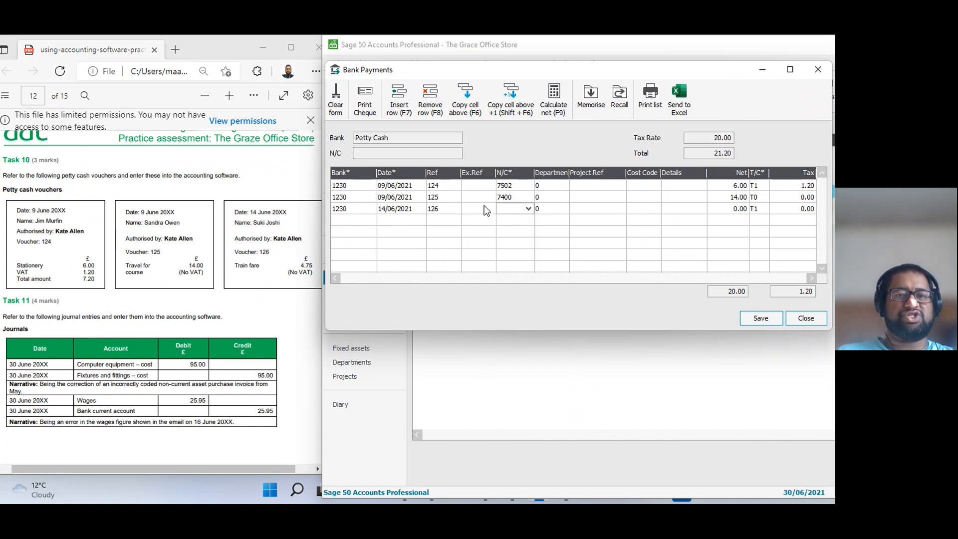
type("7400")
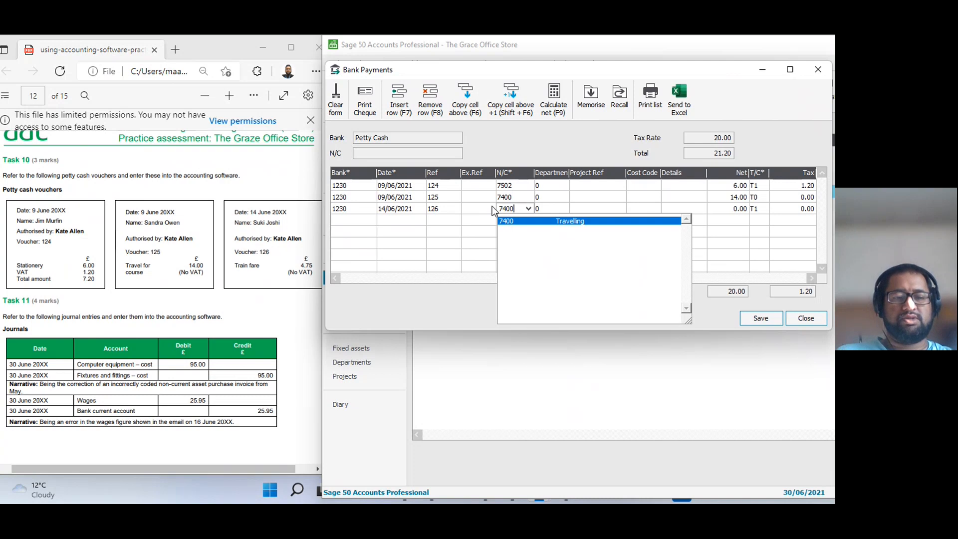
key("Tab")
Check the nominal code list for a more suitable code for voucher 126's train fare.
left_click(523, 210)
left_click(528, 209)
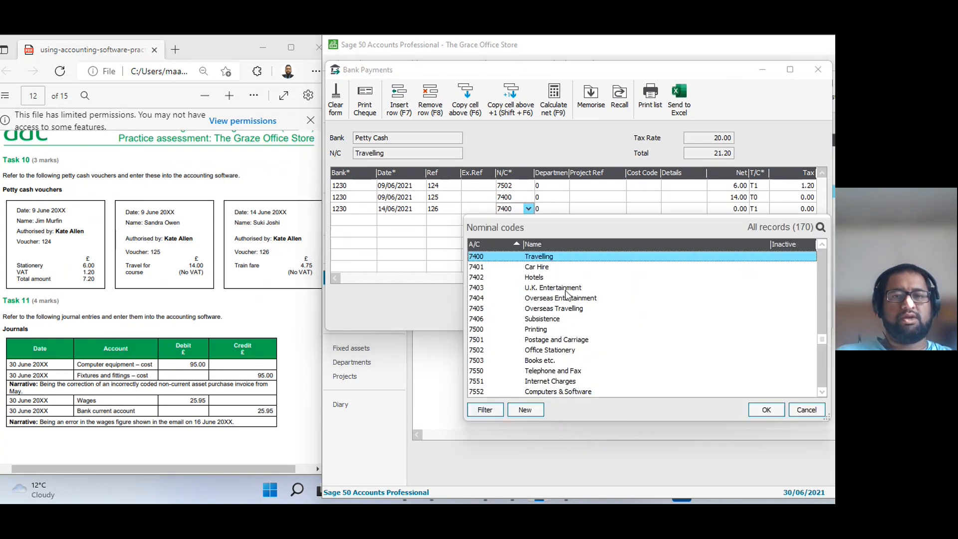
scroll(561, 370, "up", 1)
scroll(561, 369, "up", 5)
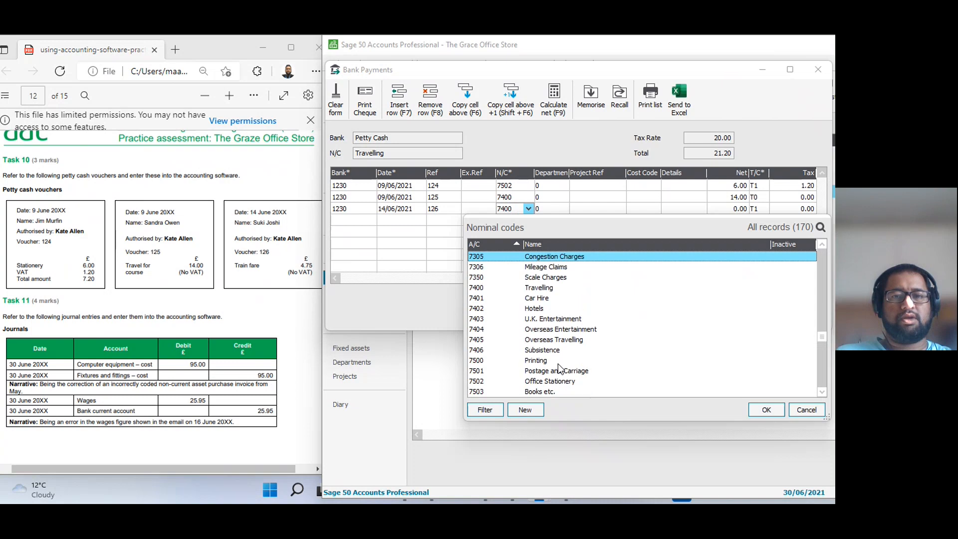
scroll(560, 369, "up", 1)
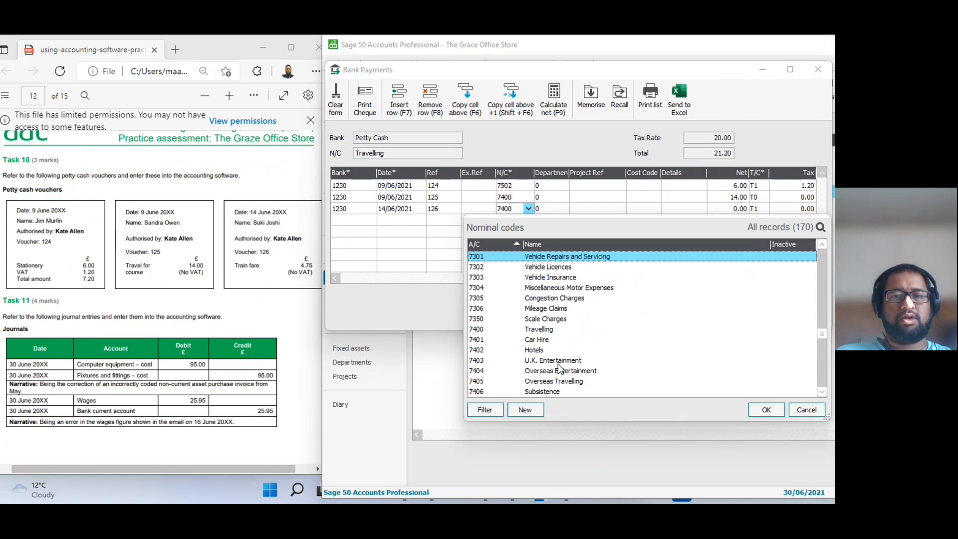
scroll(560, 369, "down", 13)
scroll(560, 369, "down", 17)
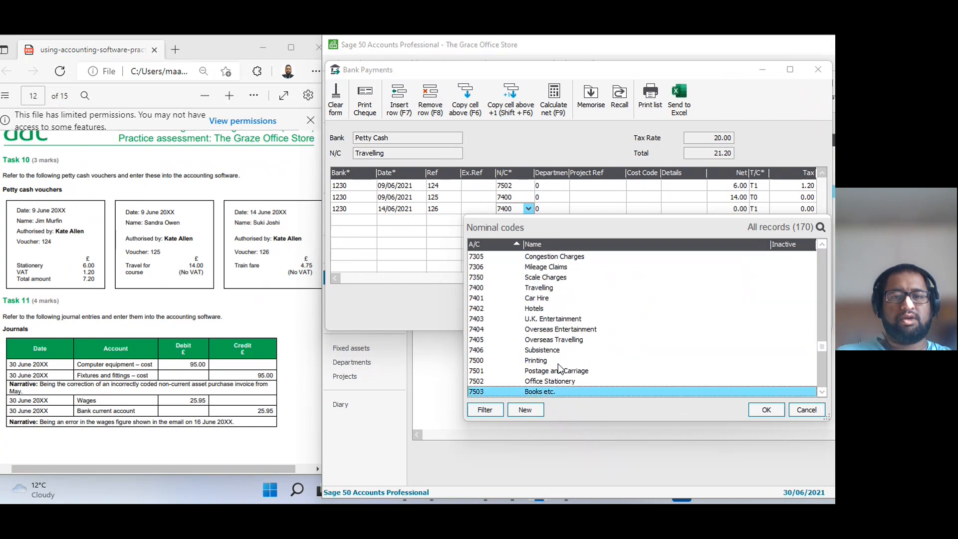
scroll(559, 369, "down", 18)
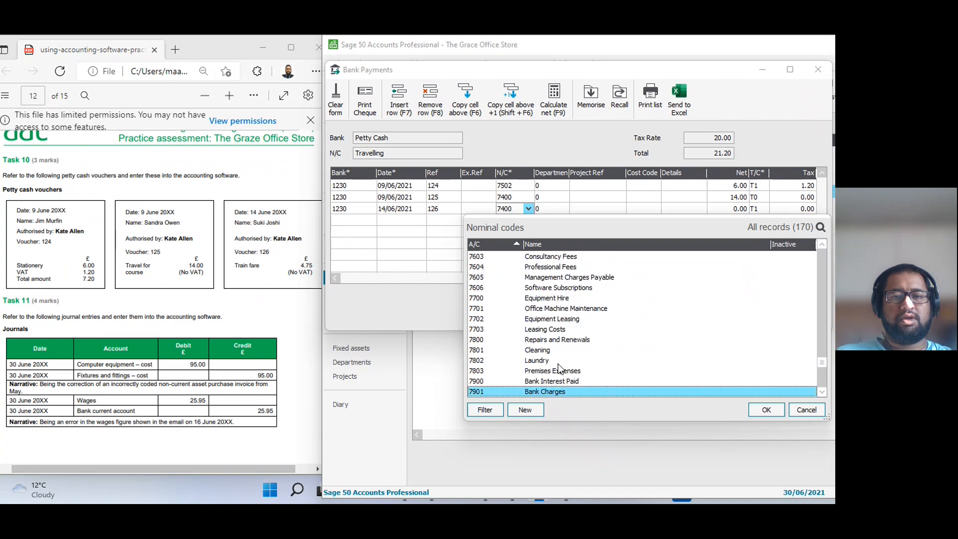
scroll(560, 369, "down", 13)
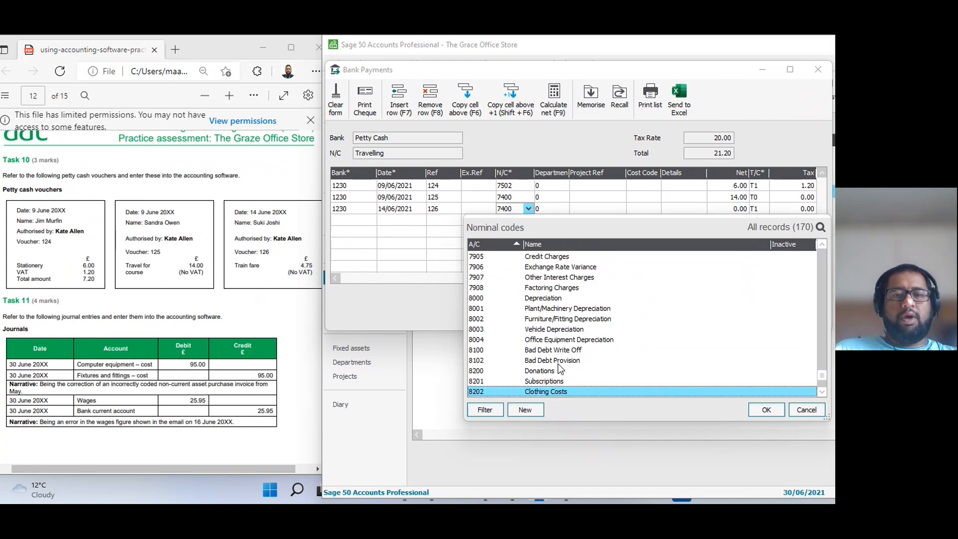
left_click(806, 416)
Enter a net amount of 4.75 for voucher 126 with tax code T0.
key("Tab")
key("Tab")
key("Tab")
key("Tab")
key("Tab")
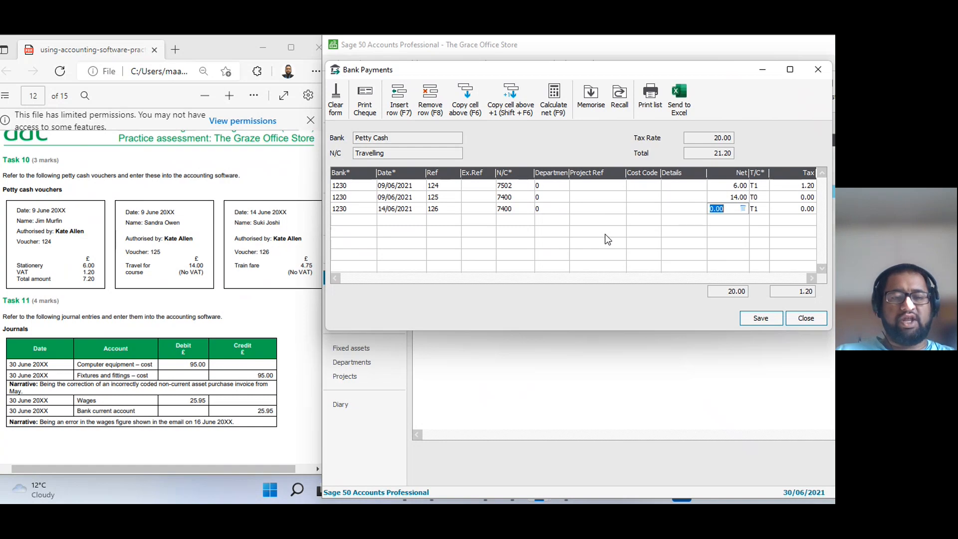
type("4.75")
key("Tab")
type("0")
key("Tab")
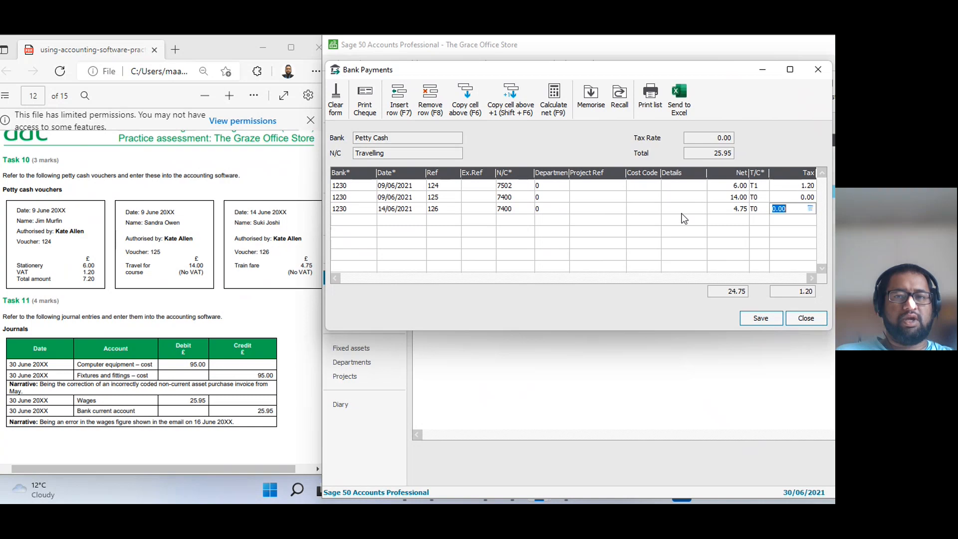
Add the details "Travel for Course" to voucher 125 and "Train Fare" to voucher 126, and save the petty cash payments.
left_click(683, 197)
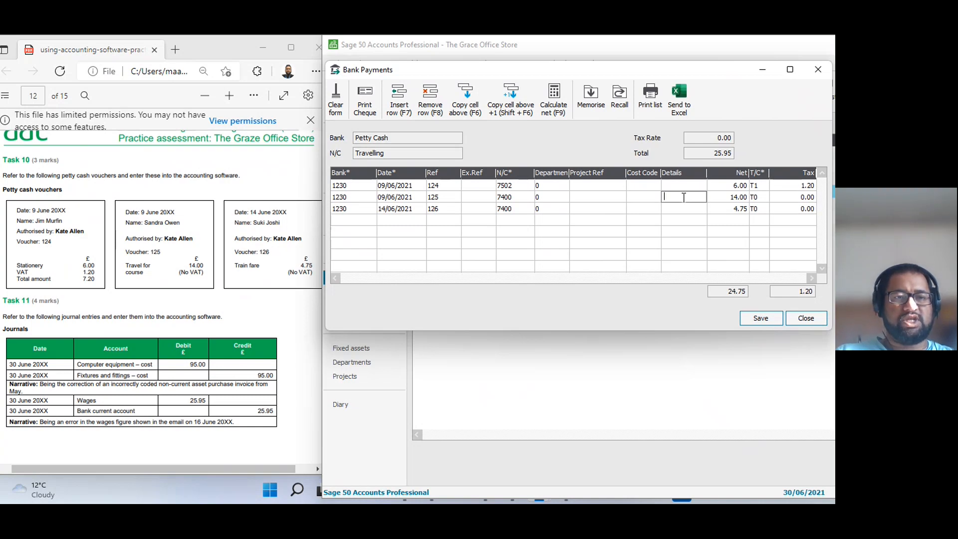
type("Travel")
type(" for Co")
type("urse")
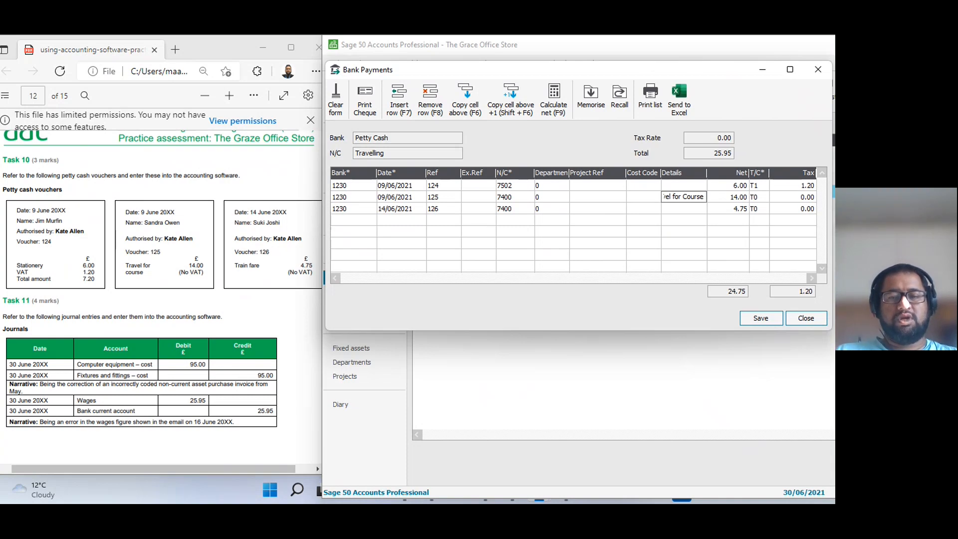
key("Down")
type("Train Fare")
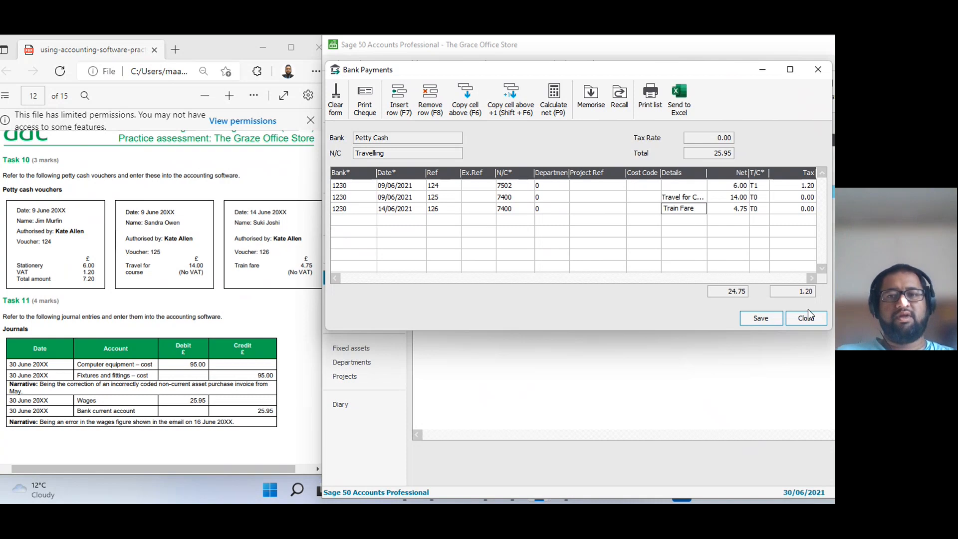
left_click(765, 310)
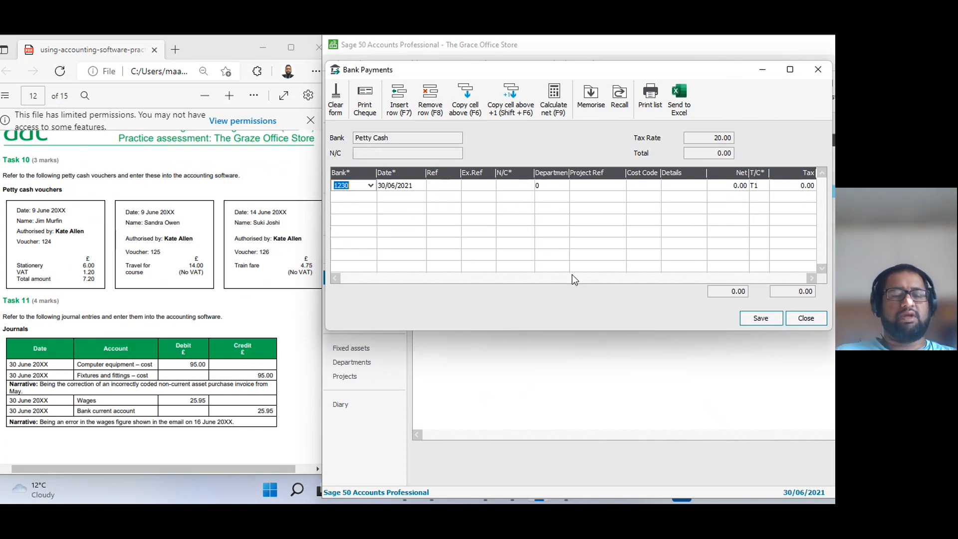
left_click(806, 318)
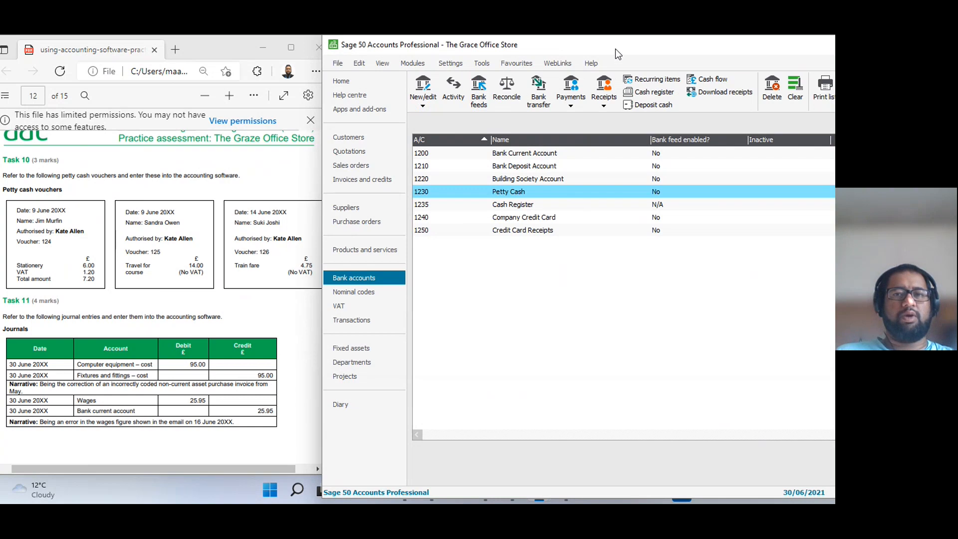
Open a blank journal entry from the nominal codes for Task 11.
left_click_drag(615, 48, 671, 47)
left_click(272, 316)
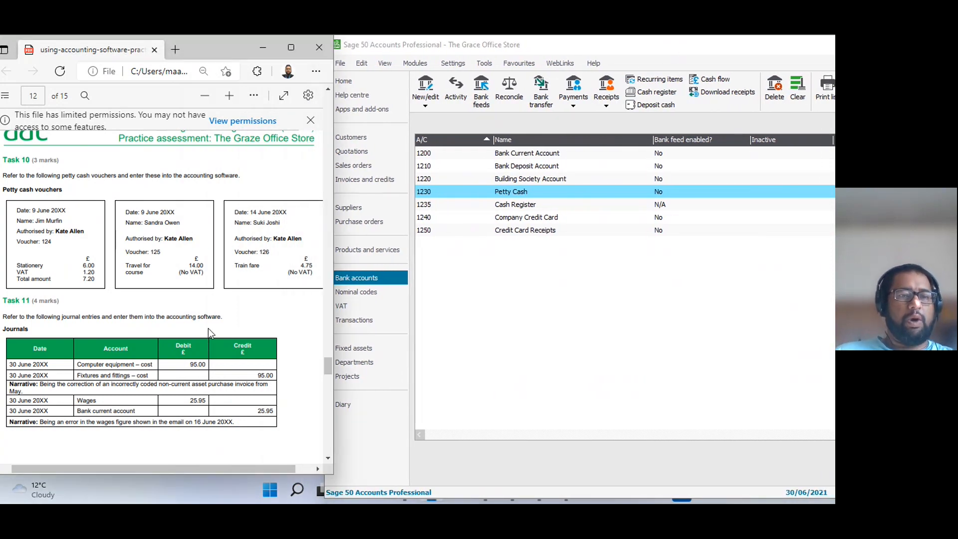
scroll(208, 328, "down", 3)
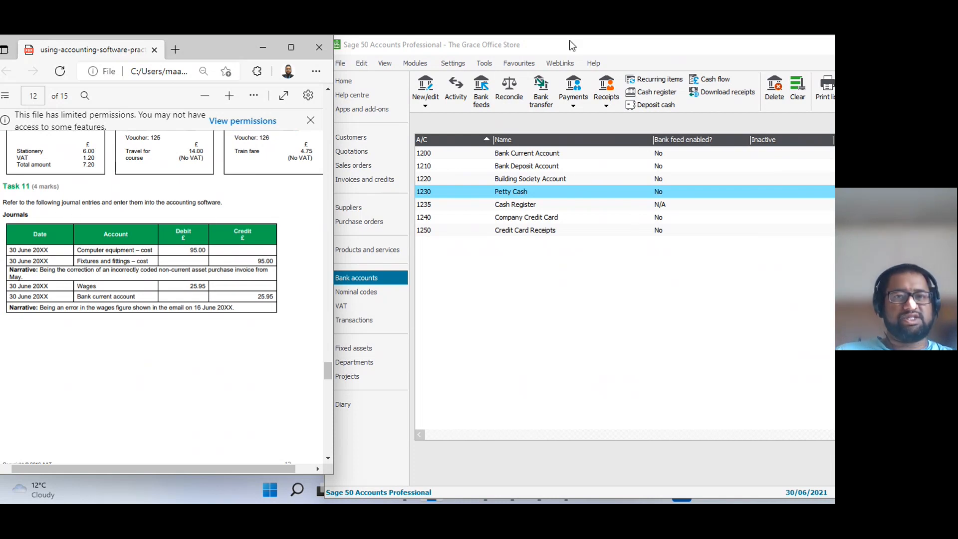
left_click(498, 59)
left_click(368, 293)
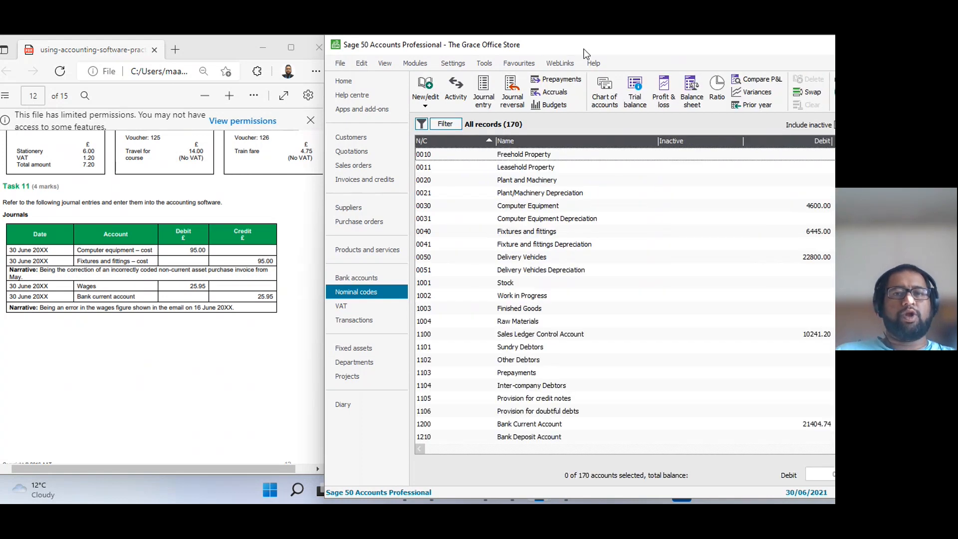
left_click_drag(587, 51, 549, 51)
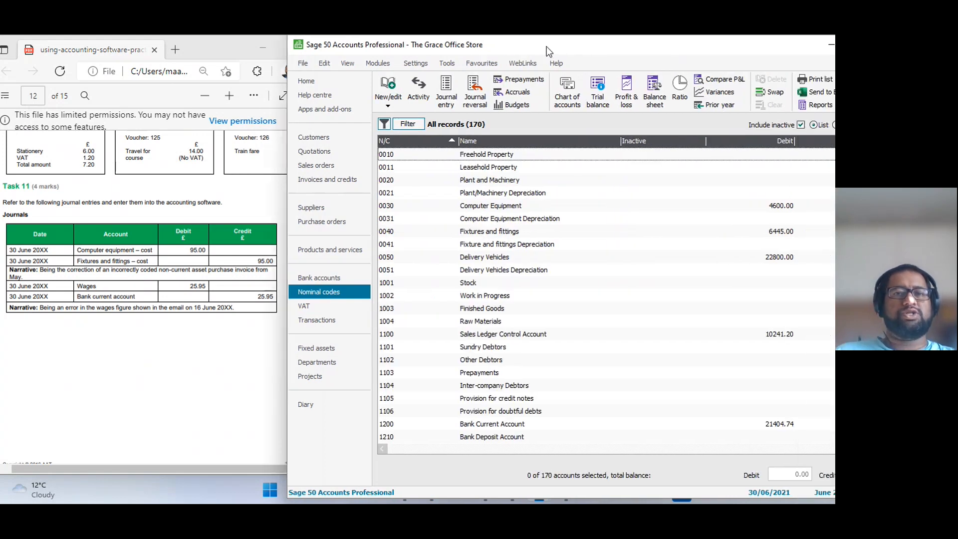
left_click(451, 88)
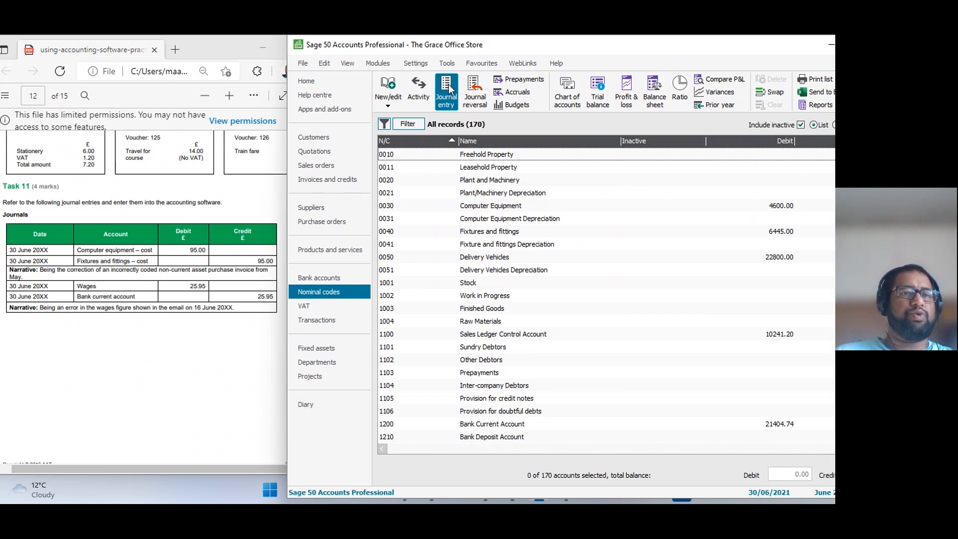
left_click_drag(353, 68, 411, 63)
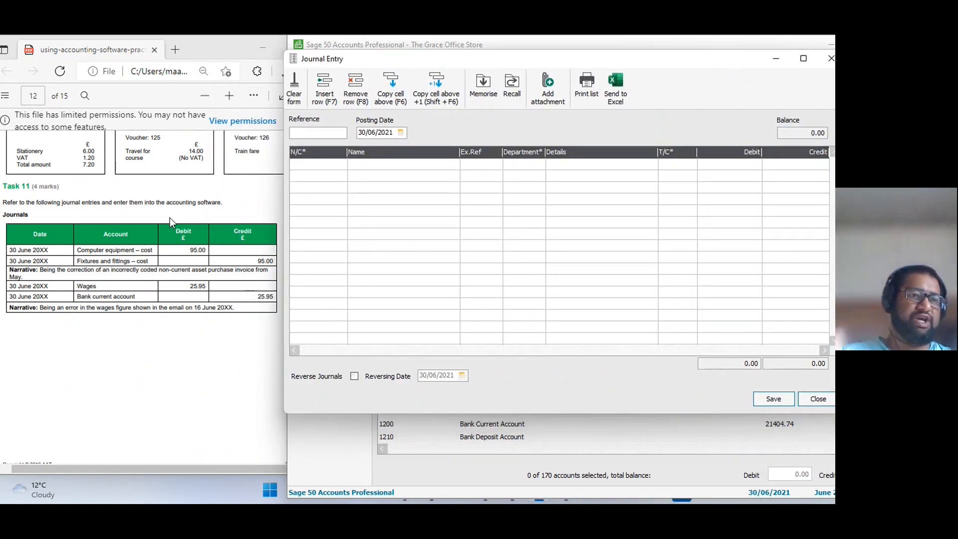
Enter "Error Correction" as the journal reference, keeping the posting date of 30/06/2021.
type("Error Correcti")
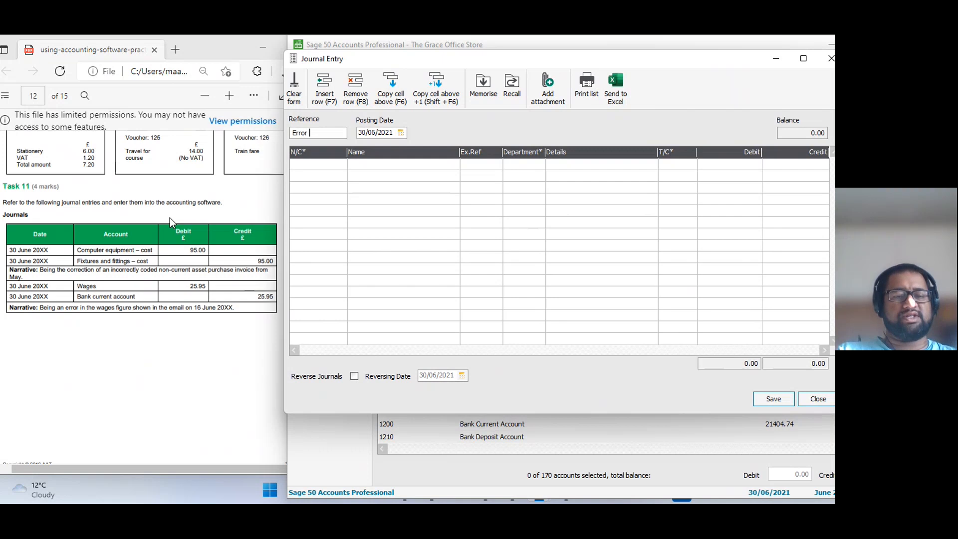
type("on")
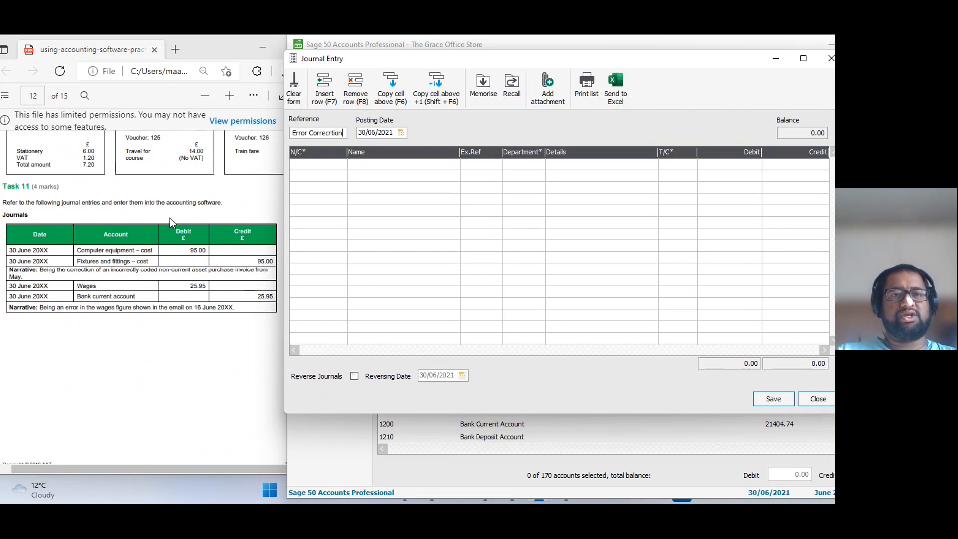
key("Tab")
key("Tab")
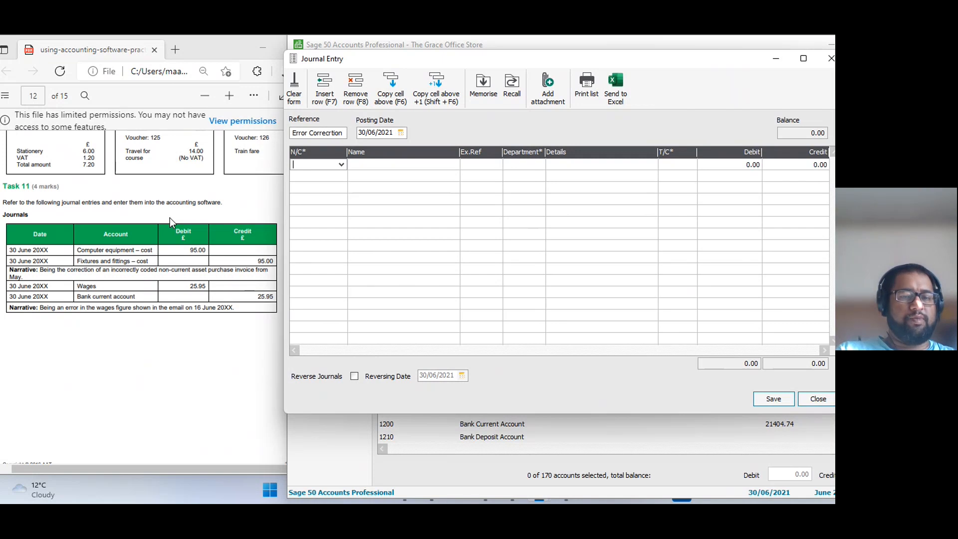
Start the first journal line with nominal code 0030, Computer Equipment.
type("0010")
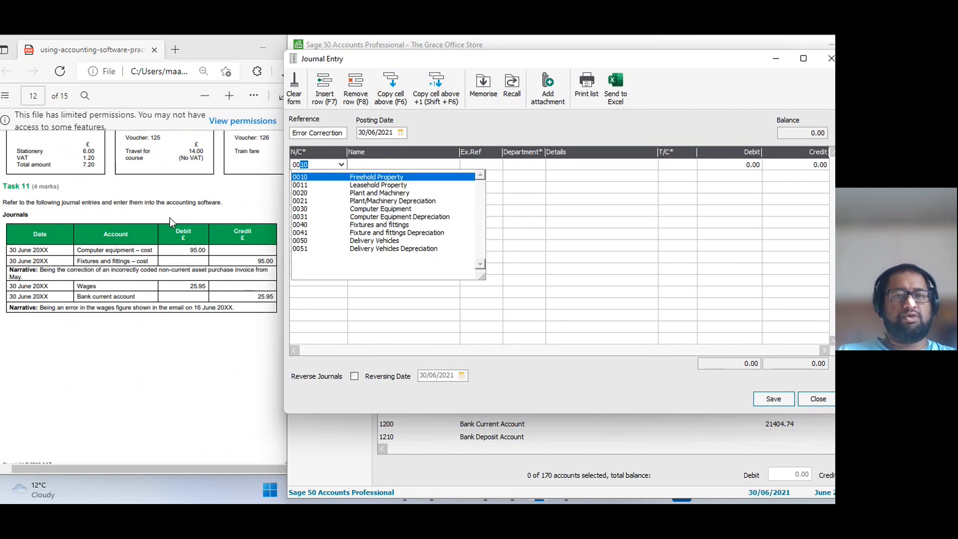
key("Down")
key("Down")
key("Down")
key("Down")
key("Tab")
key("Tab")
key("Tab")
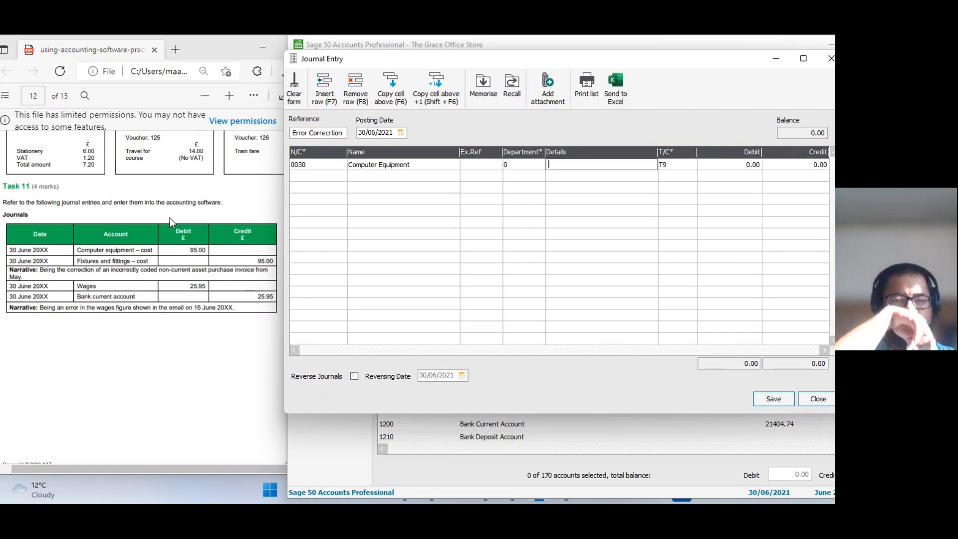
Enter "Correction of incorrectly coded entry" as the details of the Computer Equipment line.
type("Co")
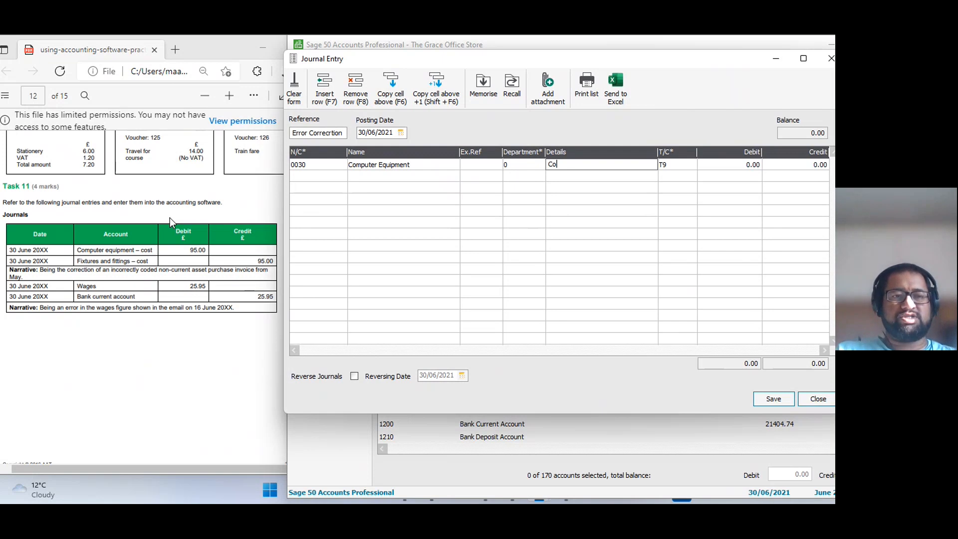
type("rr")
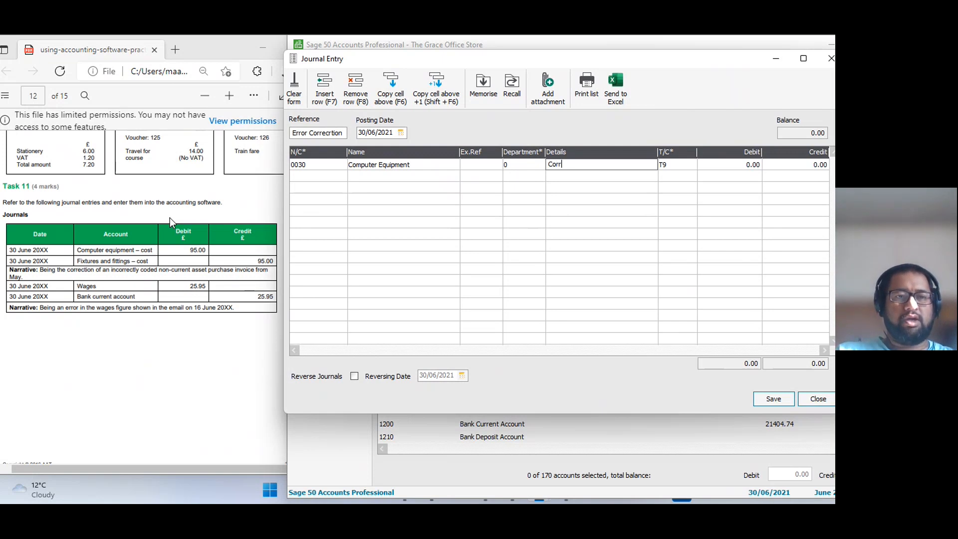
type("ectipon")
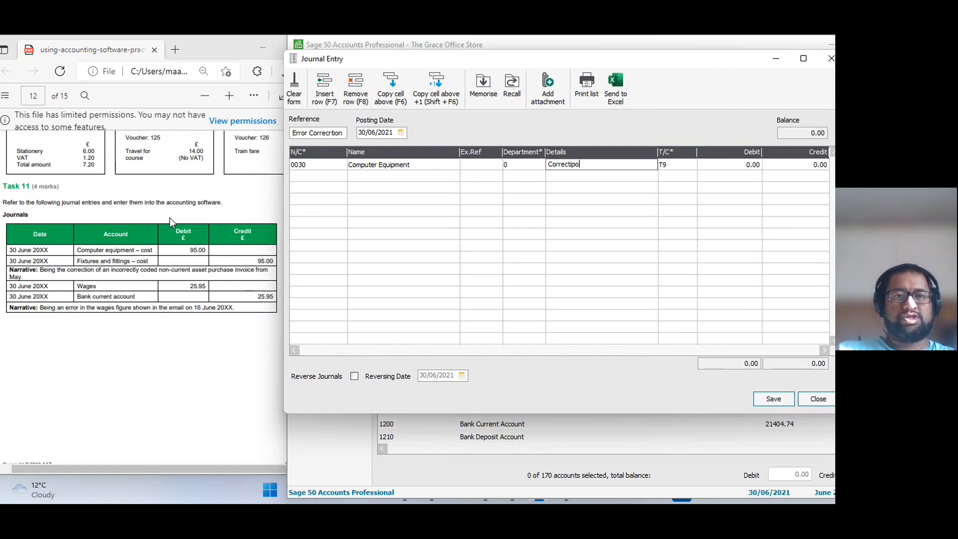
key("BackSpace")
key("BackSpace")
key("BackSpace")
key("BackSpace")
key("BackSpace")
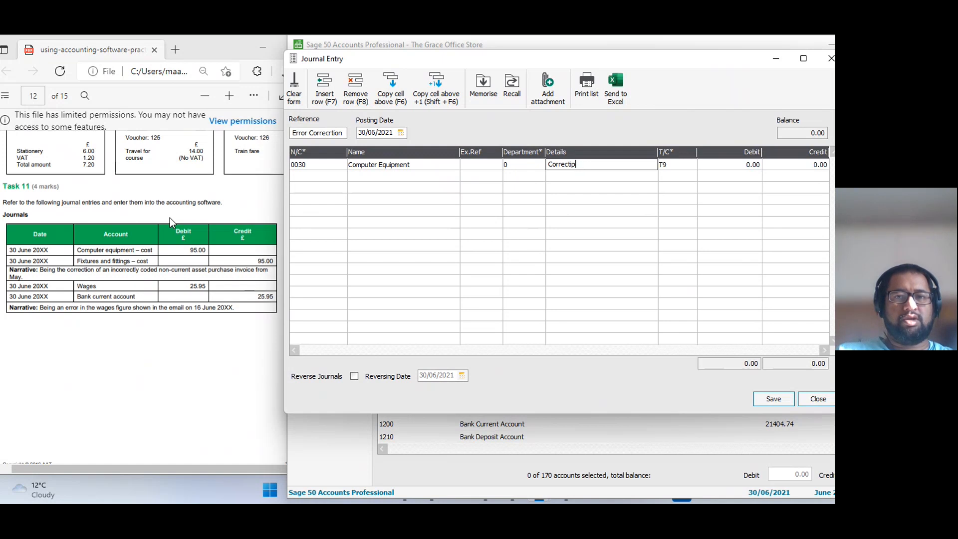
type("ion of ")
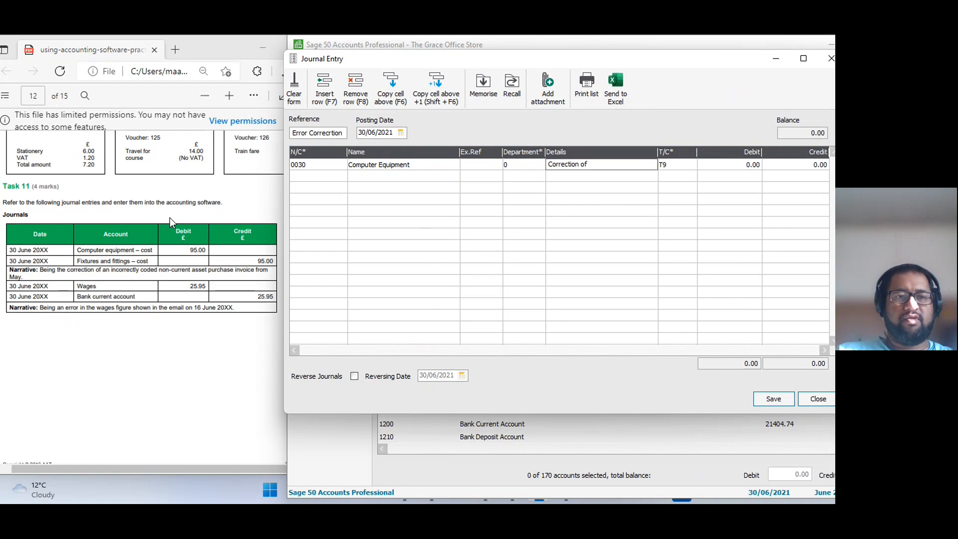
type("incorrectly ")
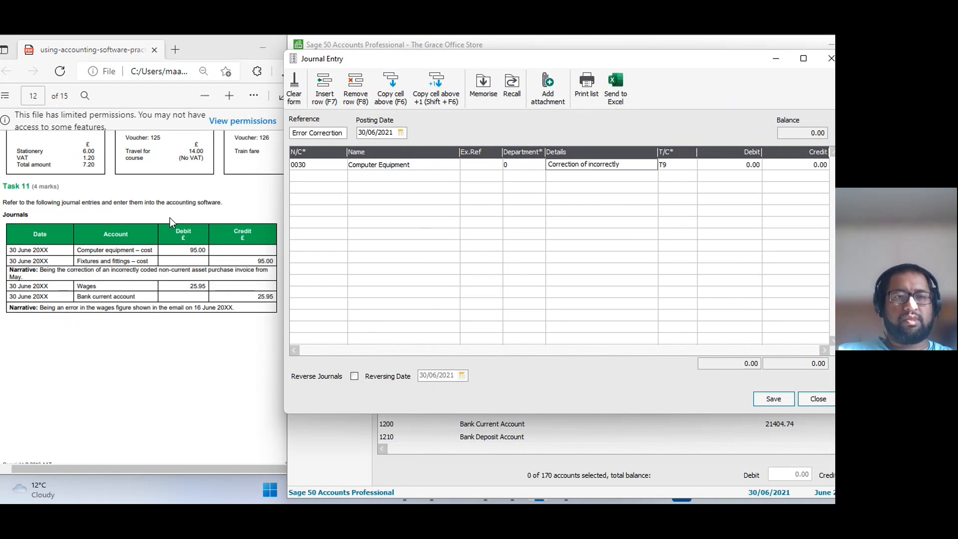
type("coded e")
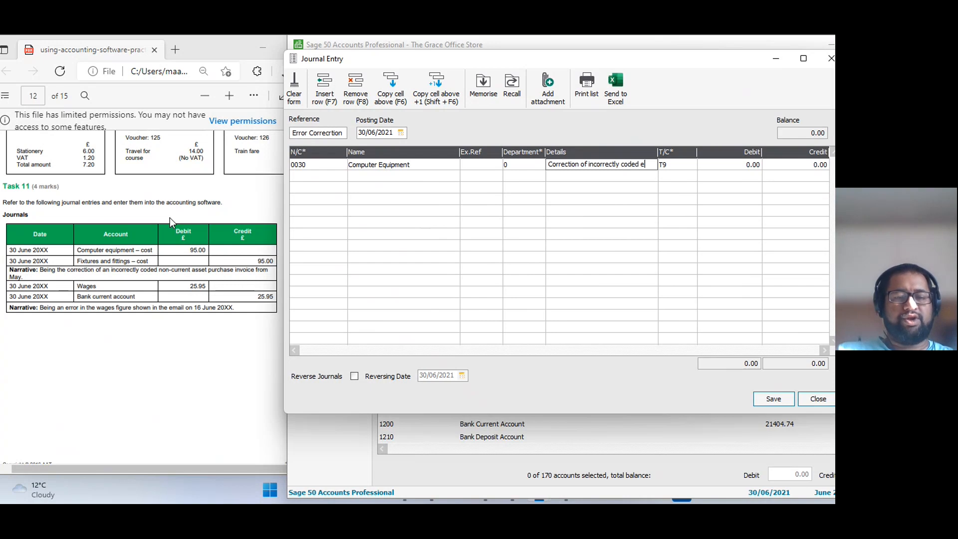
type("ntry")
key("Tab")
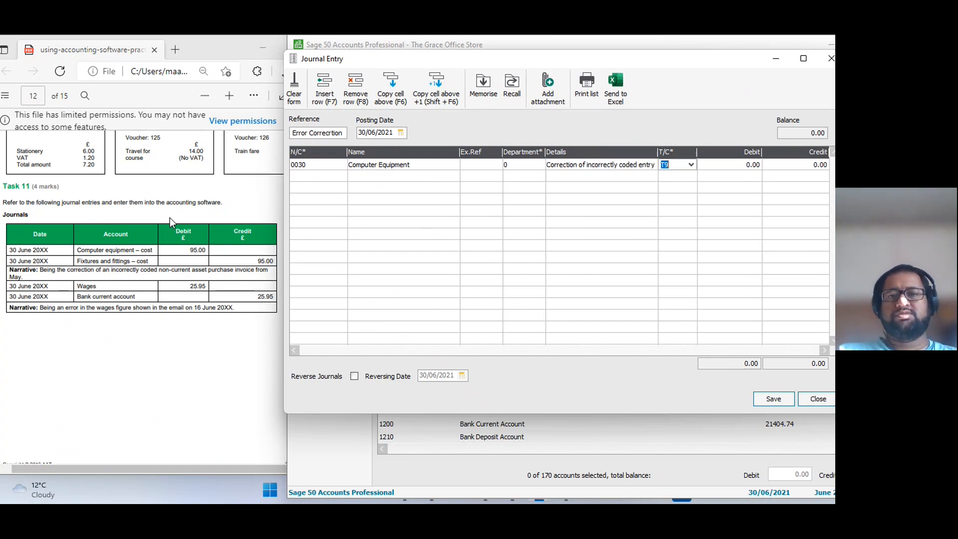
Enter a debit of 95.00 on the Computer Equipment line, keeping tax code T9.
key("Tab")
type("95")
key("Tab")
key("Tab")
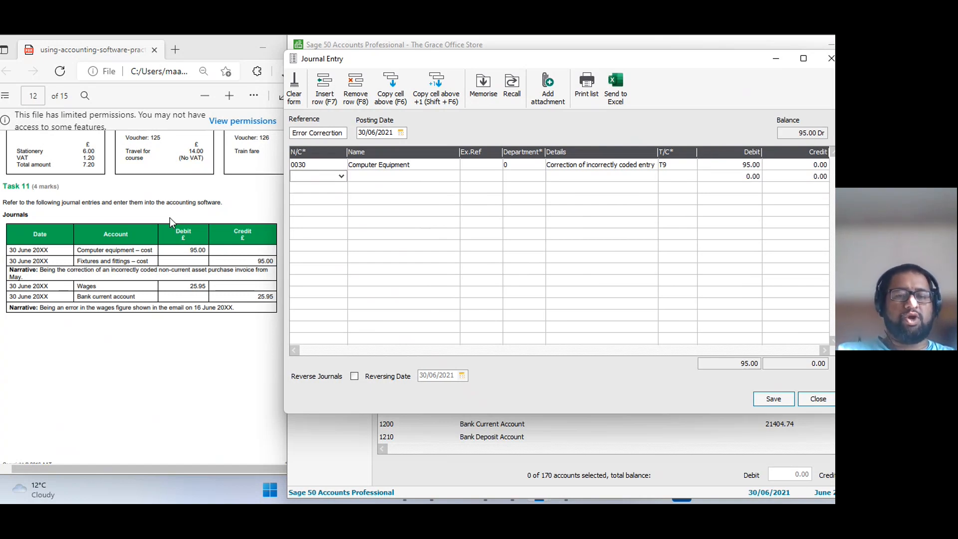
Add a second journal line with nominal code 0040, Fixtures and fittings.
type("0021")
key("Down")
key("Down")
key("Down")
key("Tab")
key("Tab")
key("Tab")
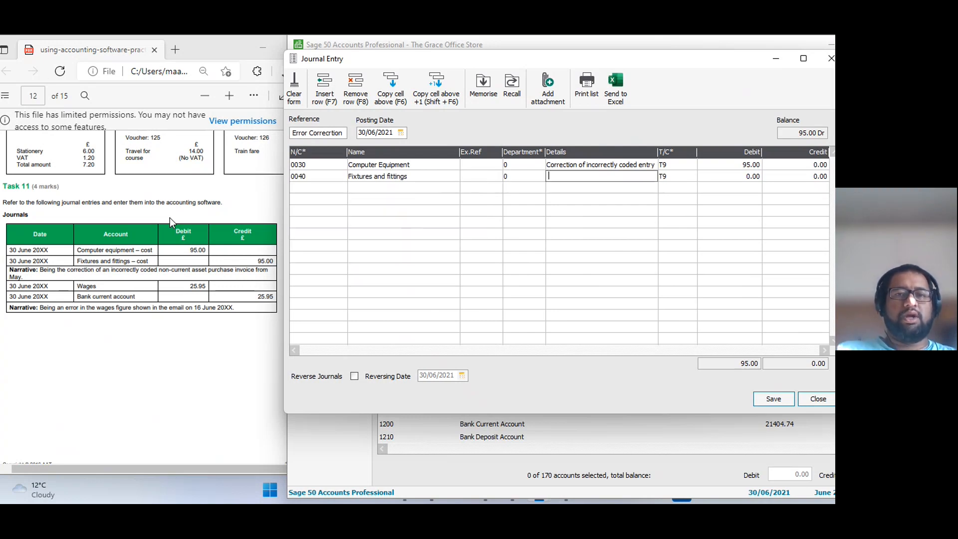
Copy the details from the line above into the Fixtures and fittings line and enter a credit of 95.00.
key("F6")
key("Tab")
key("Tab")
key("Tab")
type("95")
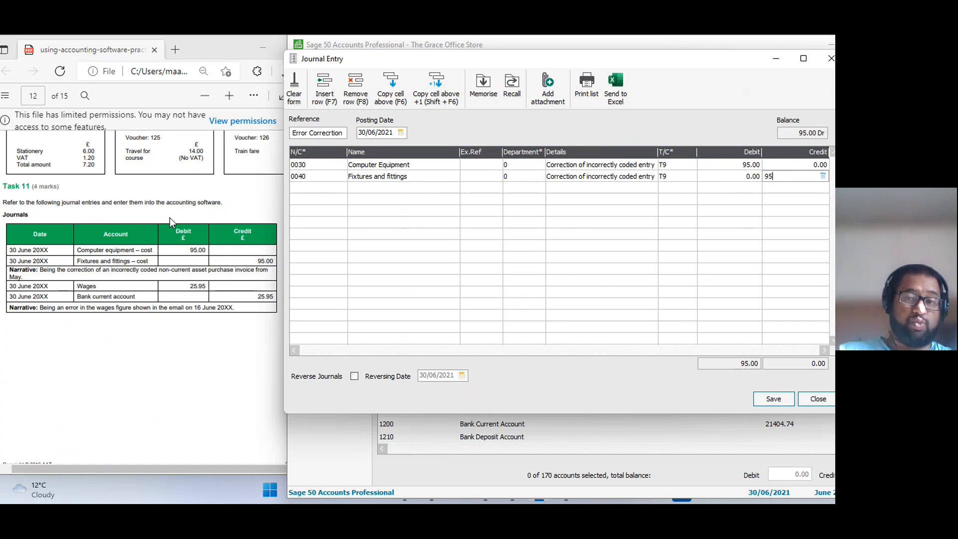
key("Tab")
key("shift+Tab")
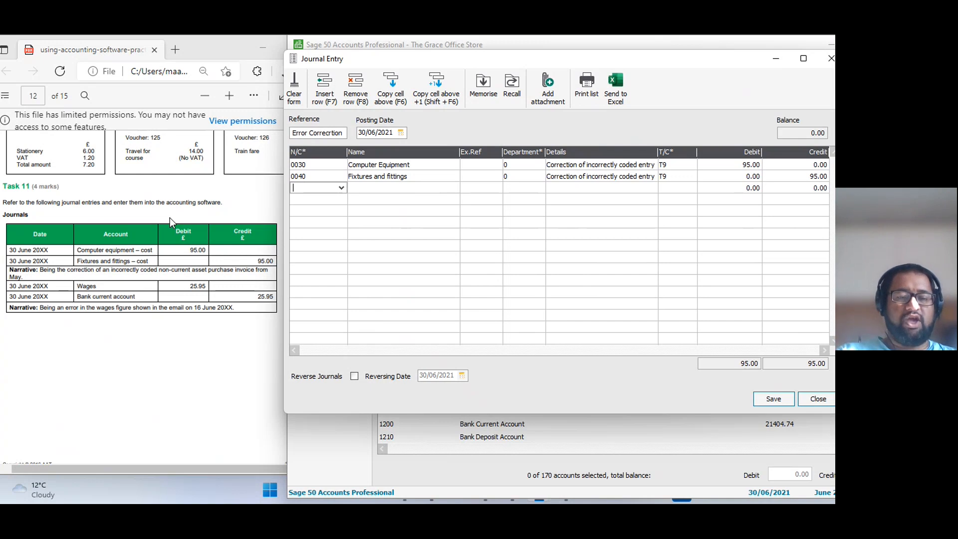
Add a third journal line with nominal code 7004, Wages - Regular.
type("7")
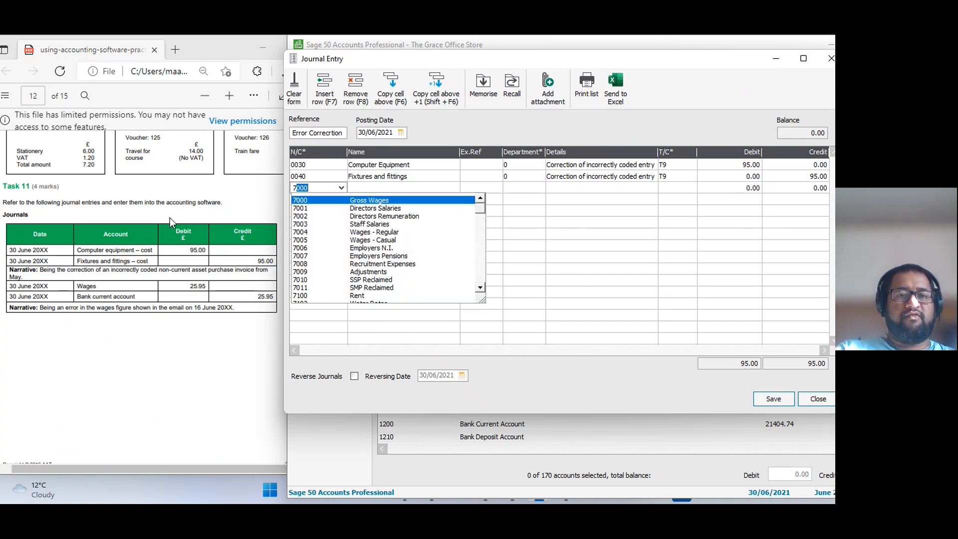
type("004")
key("Tab")
key("Tab")
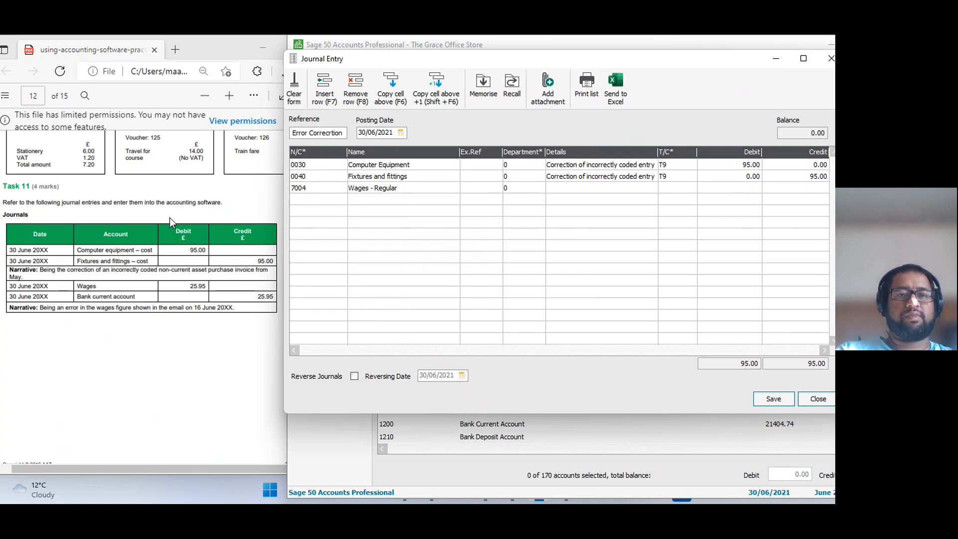
key("Tab")
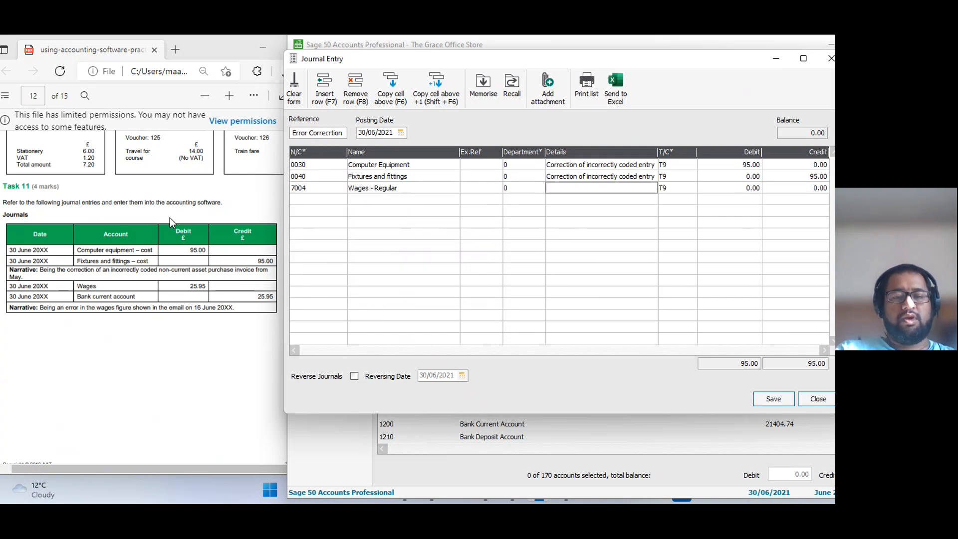
Enter "Error in previous posting" as the details of the Wages - Regular line, with a debit of 25.95.
type("Error in previo")
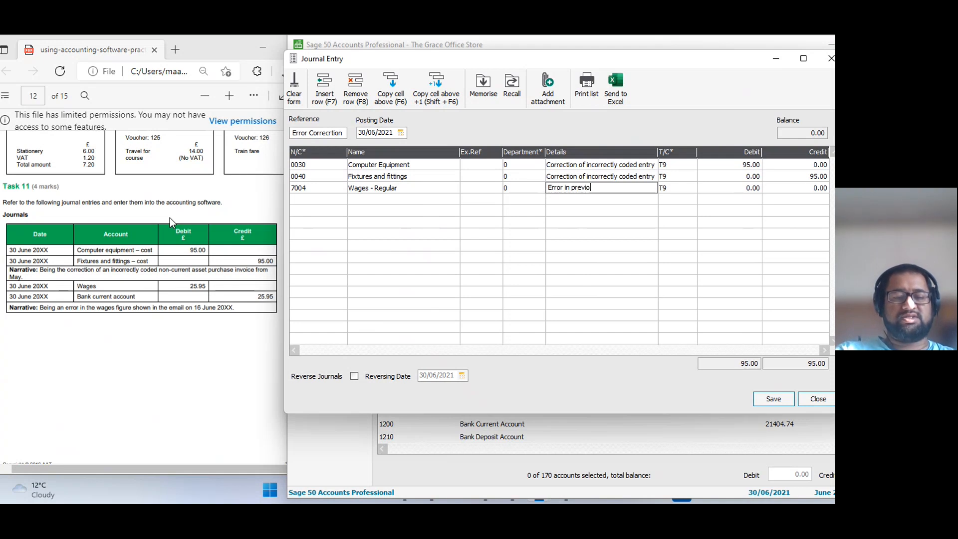
type("us posting")
key("Tab")
key("Tab")
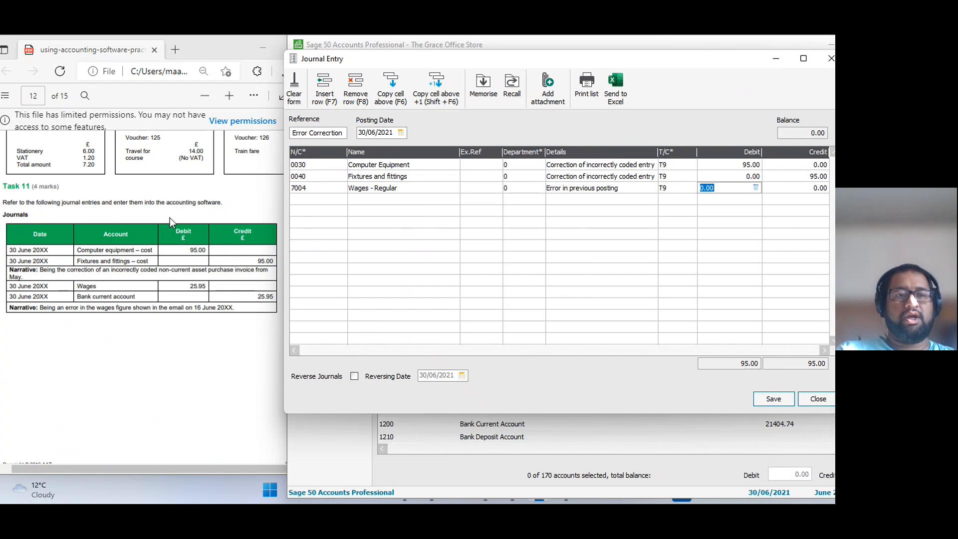
type("25.95")
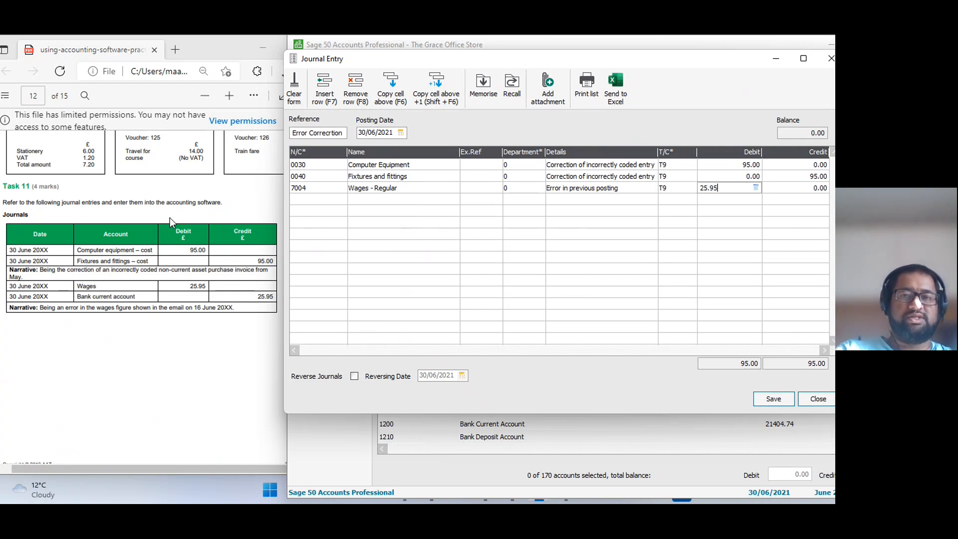
key("Tab")
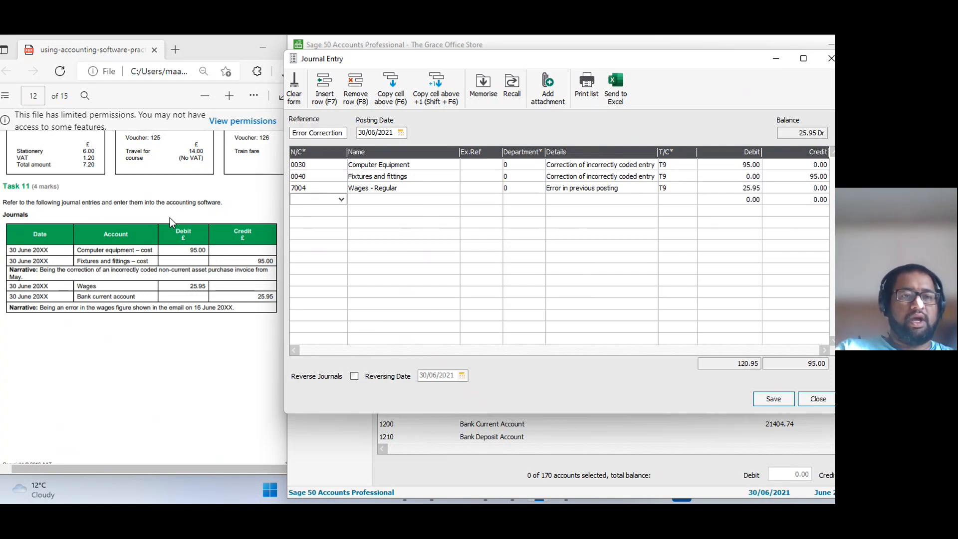
Add a fourth journal line for nominal code 1200, Bank Current Account, with "Error in previous posting" as its details.
type("12000")
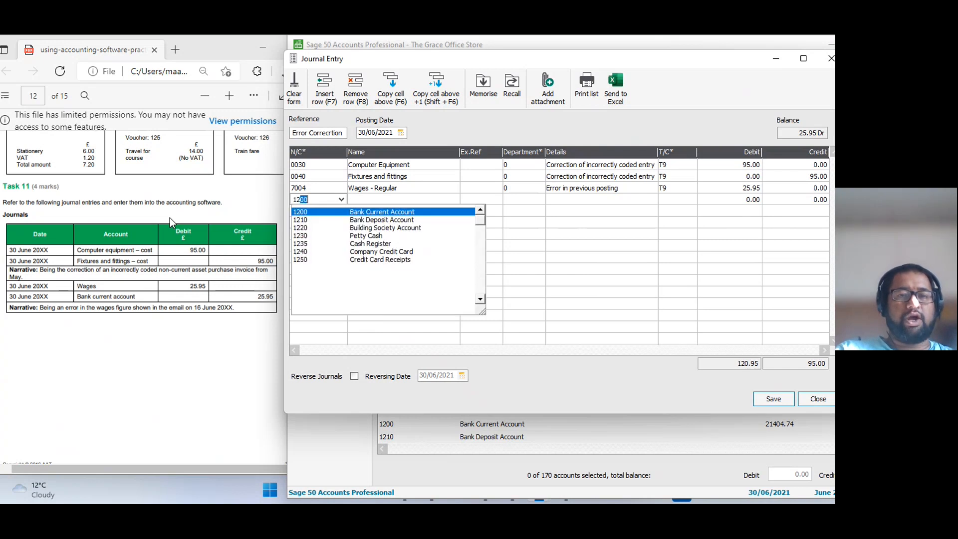
key("Tab")
key("Tab")
type("Err")
Enter a credit of 25.95 on the Bank Current Account line, then save the journal and close the entry form.
key("Tab")
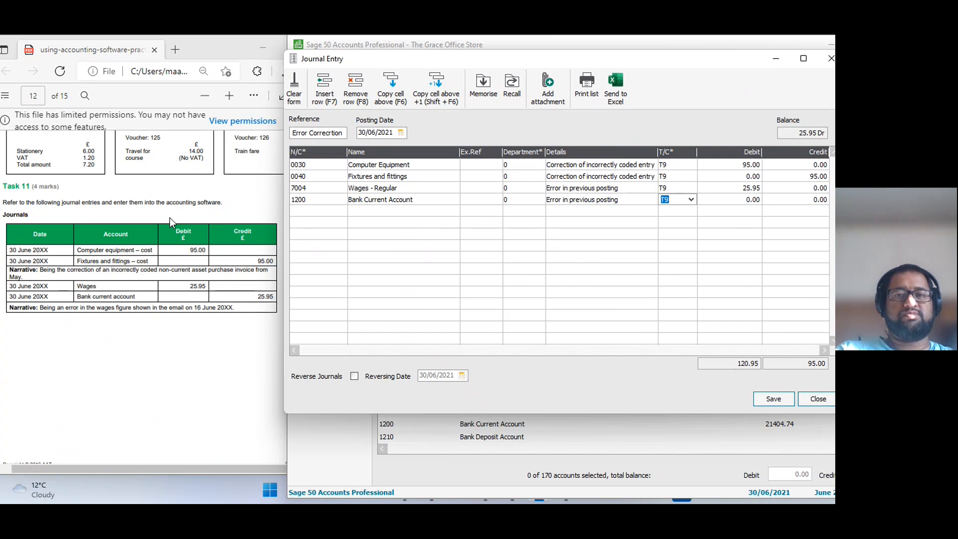
key("Tab")
type("25")
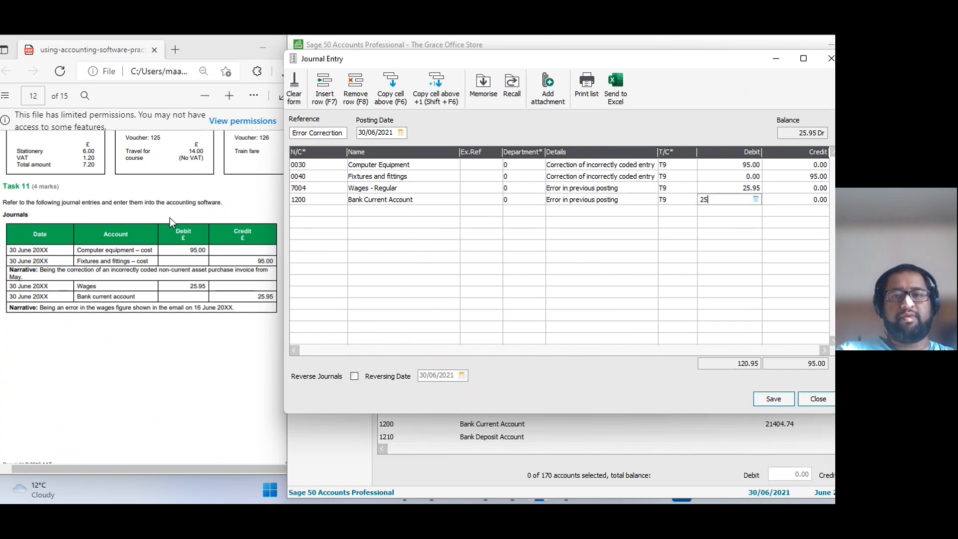
key("BackSpace")
key("BackSpace")
key("Tab")
key("shift+Tab")
type("25.95")
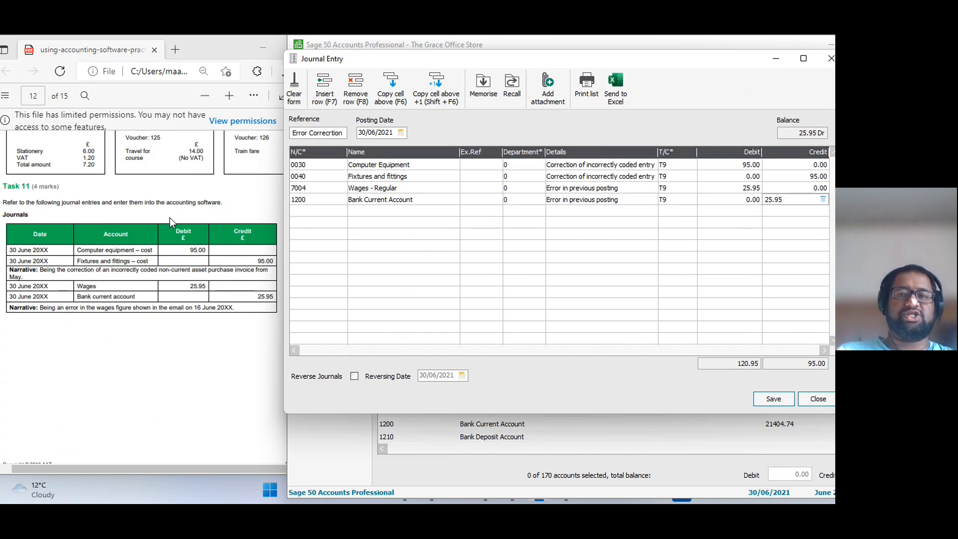
key("Tab")
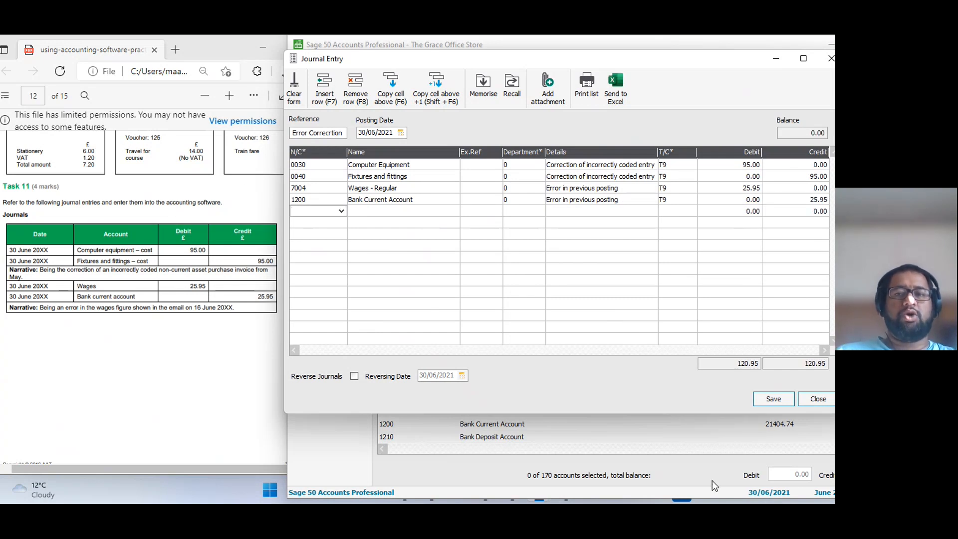
left_click(782, 402)
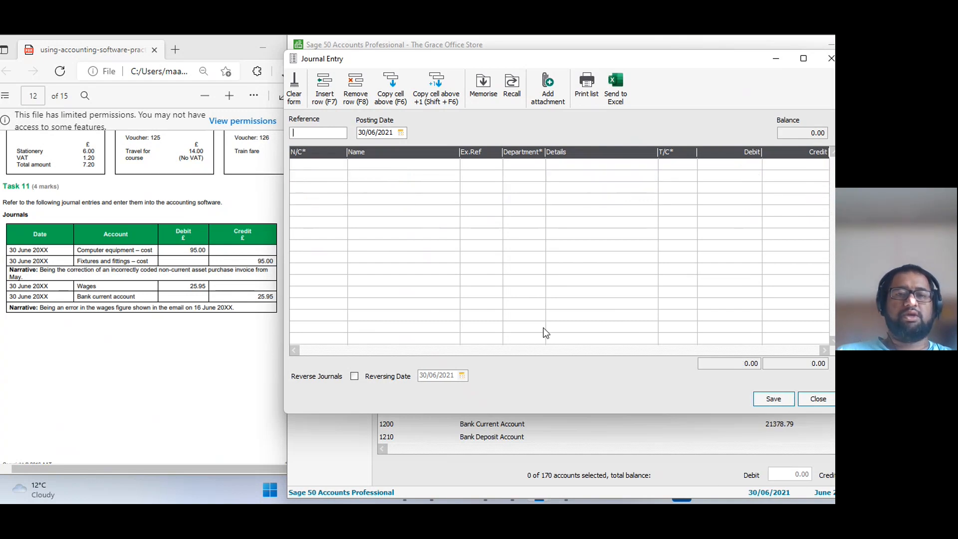
left_click(817, 399)
Bring up the Task 12 bank statement in the assessment PDF and select the Bank Current Account among the bank accounts.
scroll(65, 344, "down", 3)
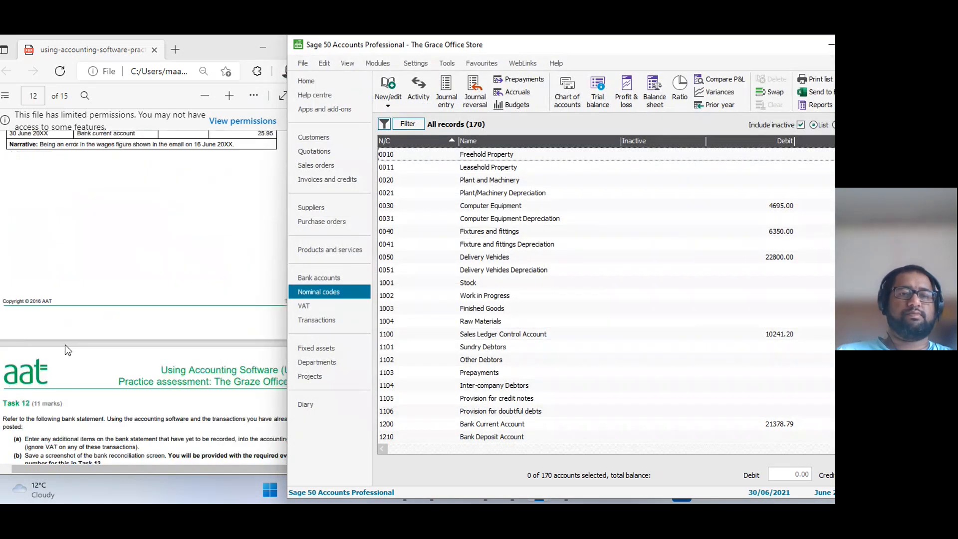
scroll(65, 344, "down", 5)
scroll(66, 350, "down", 3)
scroll(66, 351, "up", 3)
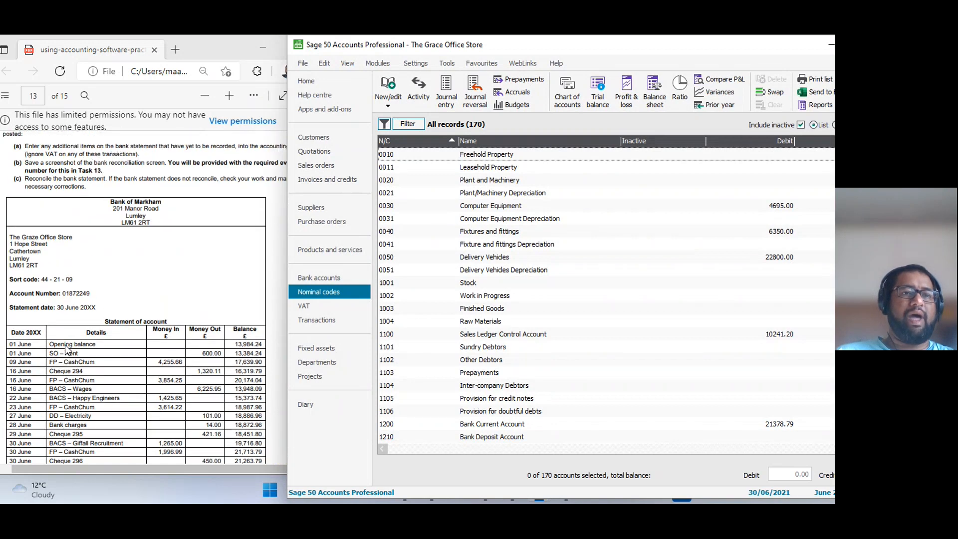
scroll(66, 351, "down", 3)
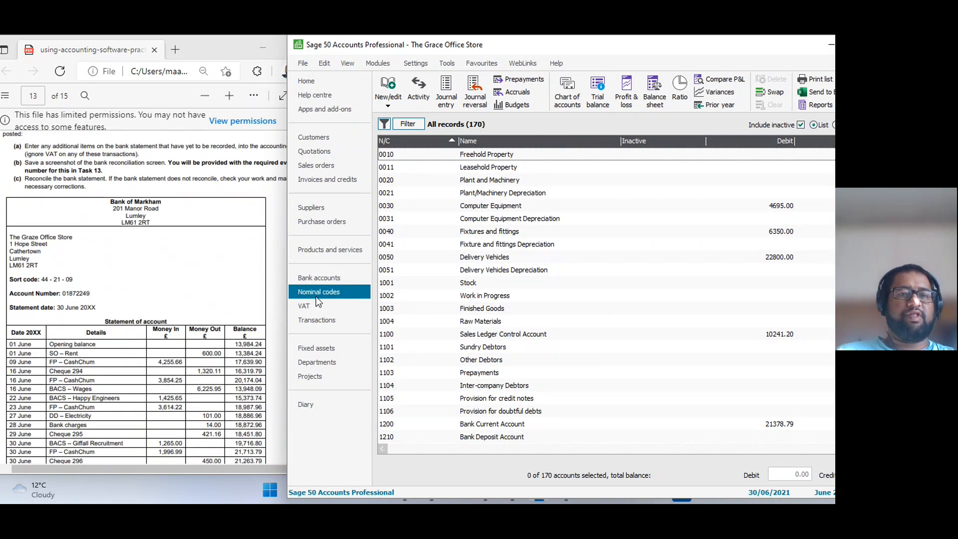
left_click(339, 277)
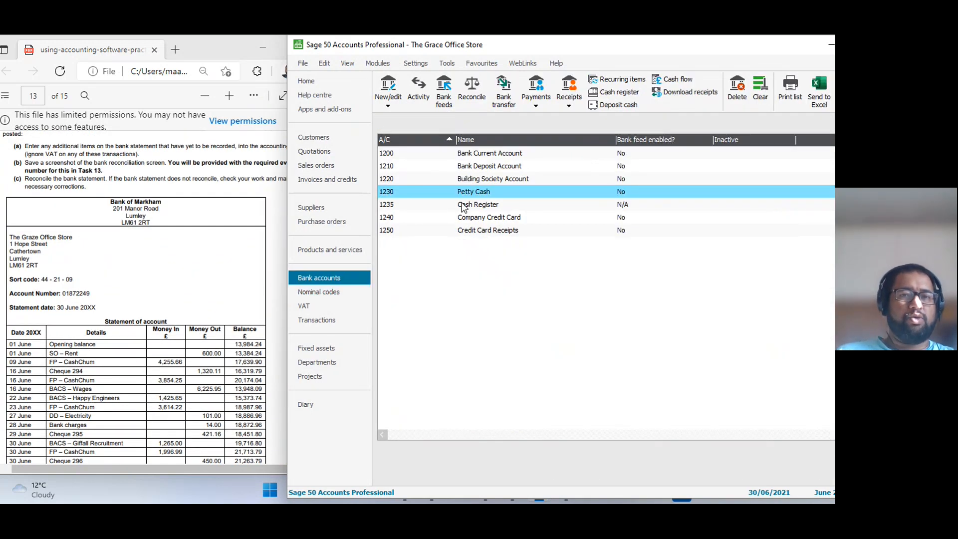
left_click(469, 156)
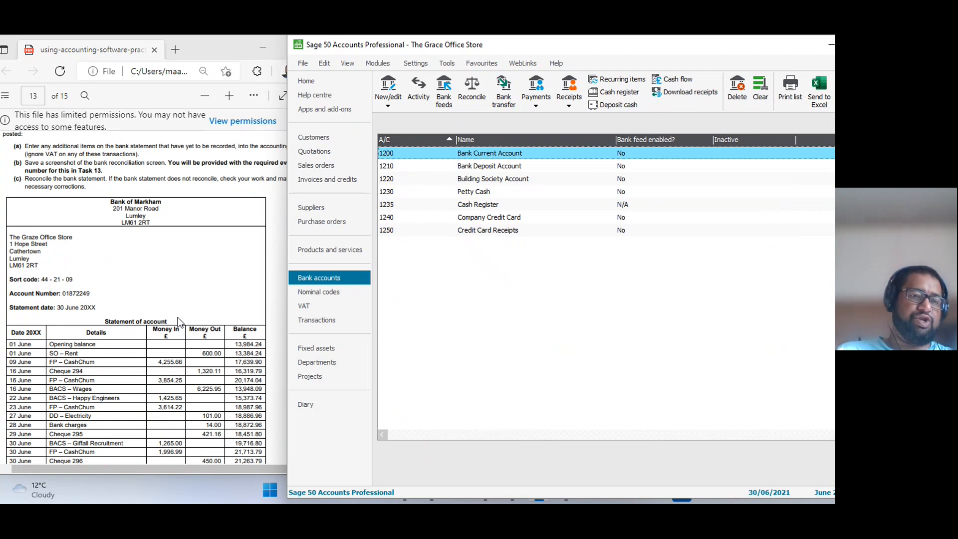
scroll(180, 323, "down", 1)
scroll(180, 323, "up", 1)
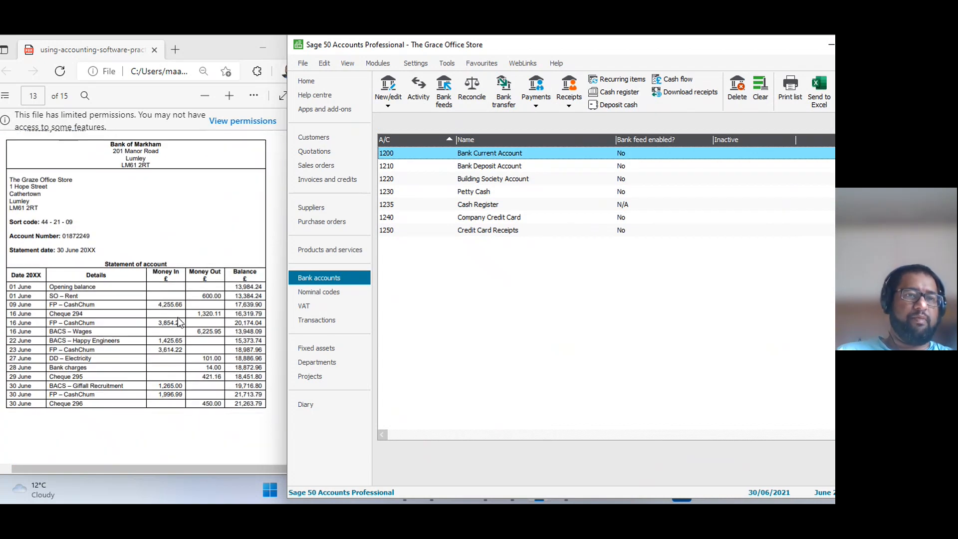
scroll(179, 322, "down", 1)
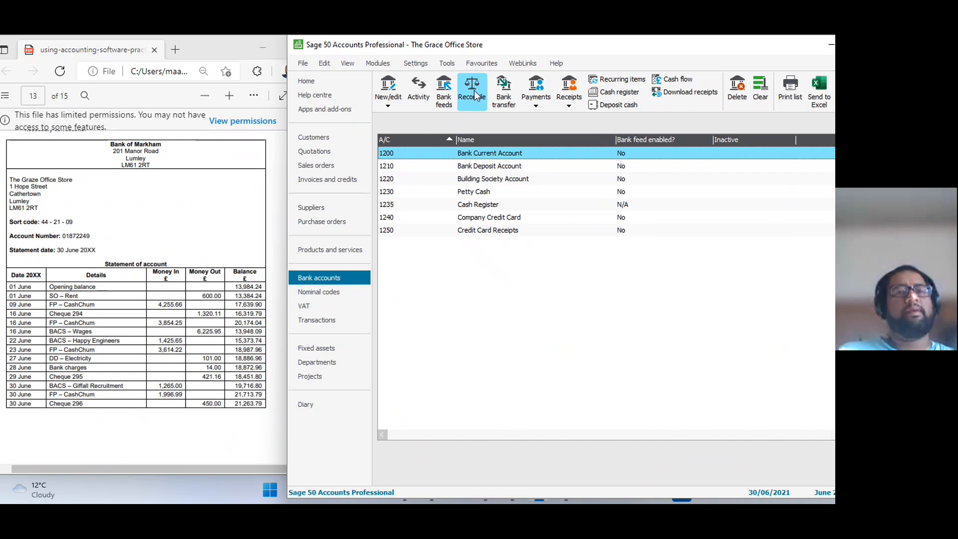
Start a company backup and set its location to the Graze Office folder on the Desktop.
left_click_drag(594, 49, 528, 49)
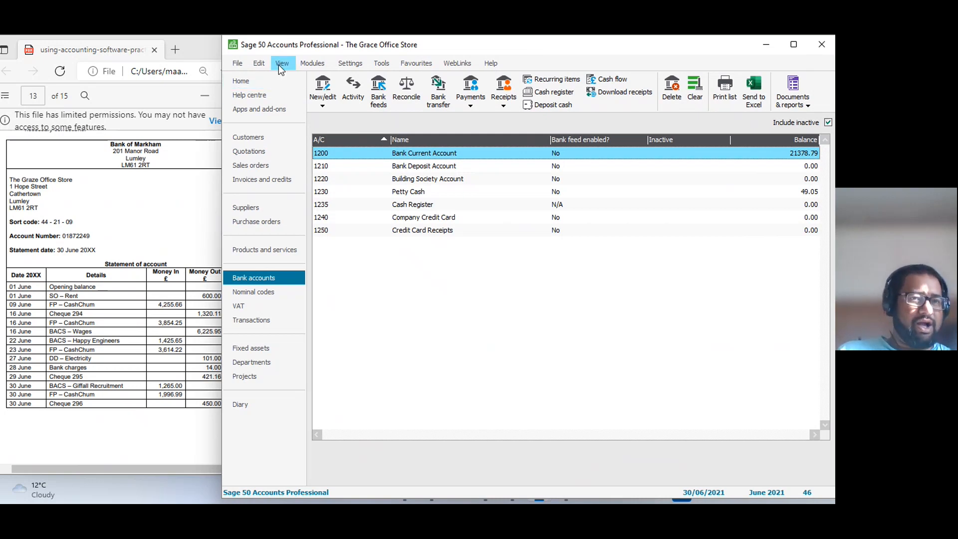
left_click(240, 63)
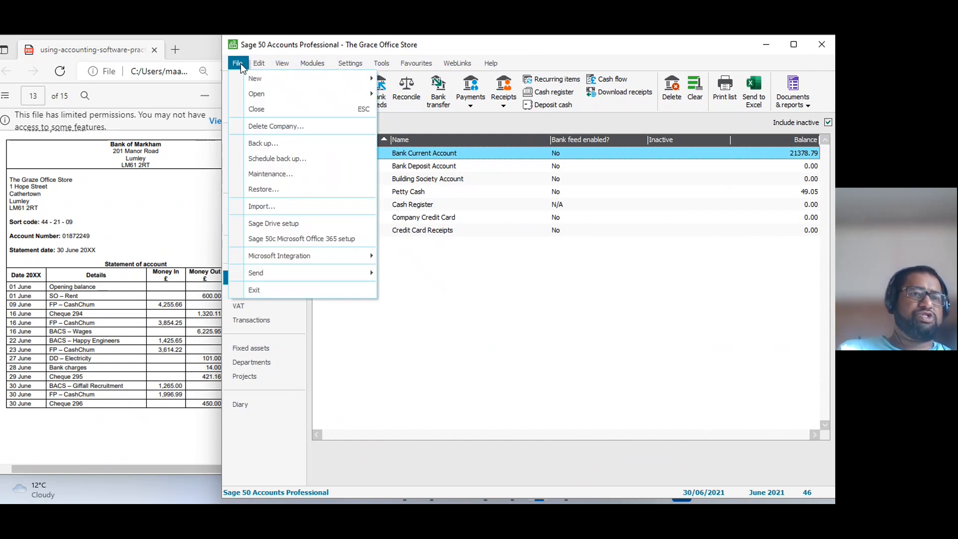
key("Escape")
left_click(292, 143)
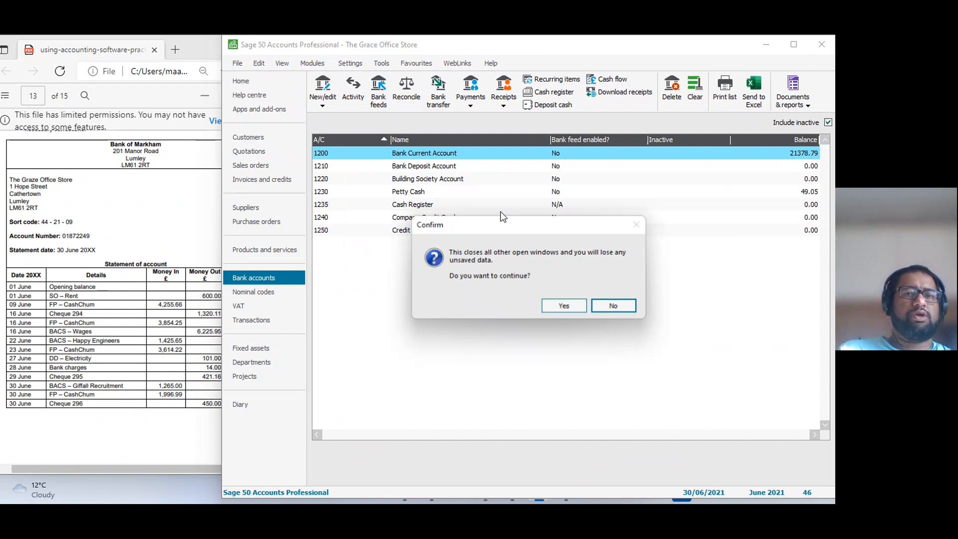
left_click(562, 307)
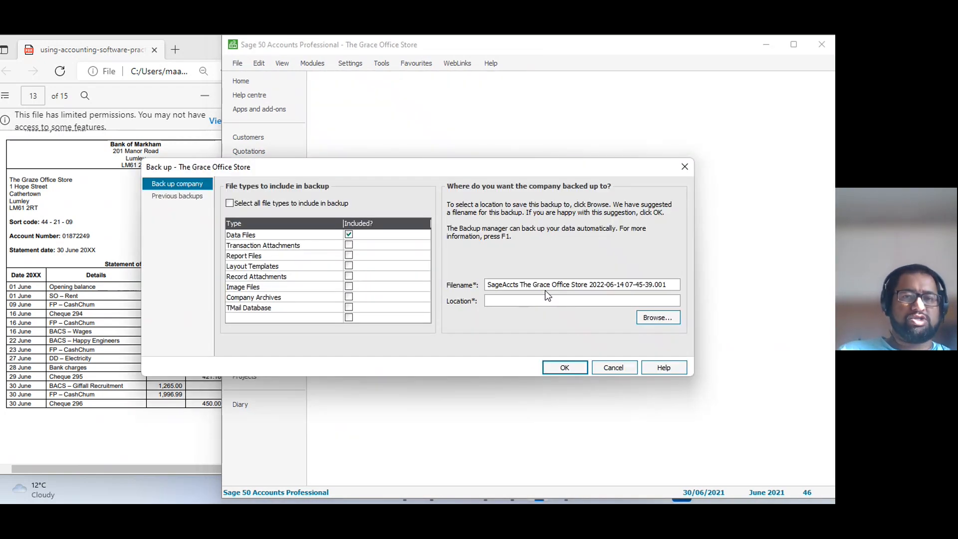
left_click(654, 316)
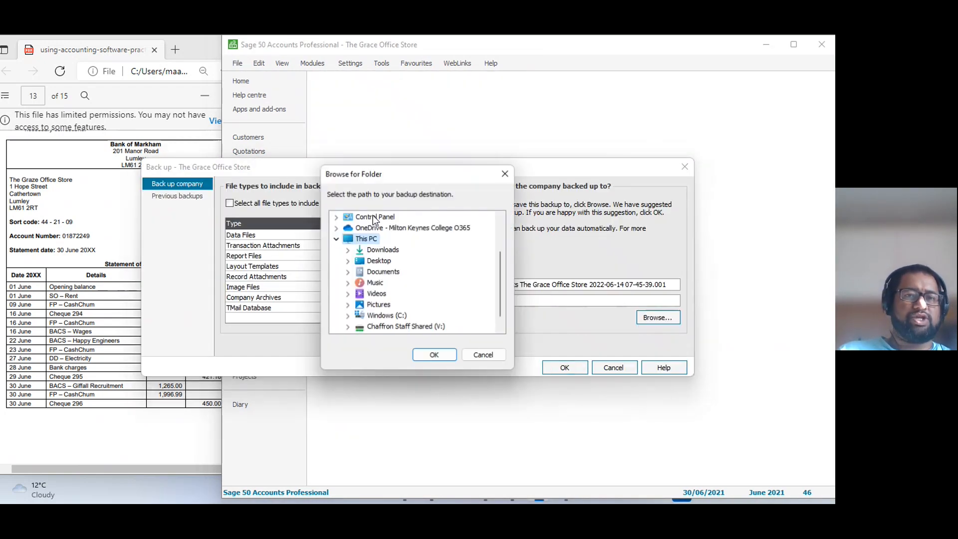
double_click(380, 261)
left_click(397, 272)
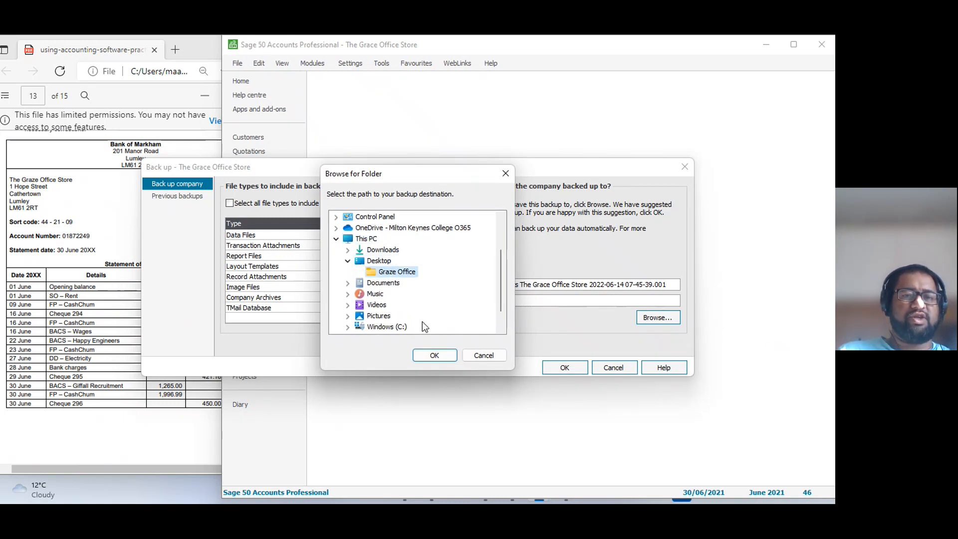
left_click(433, 353)
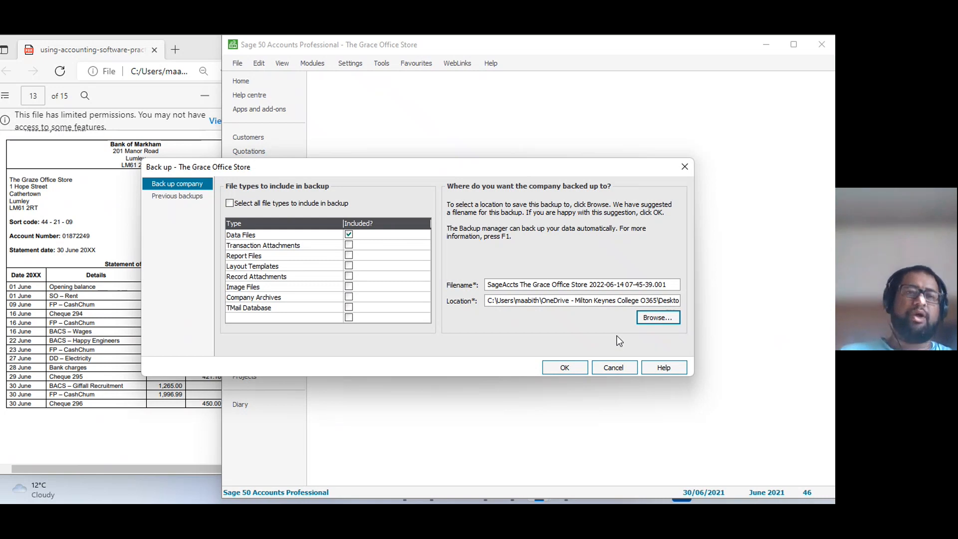
Run the backup of the data files without checking the data first.
left_click(570, 372)
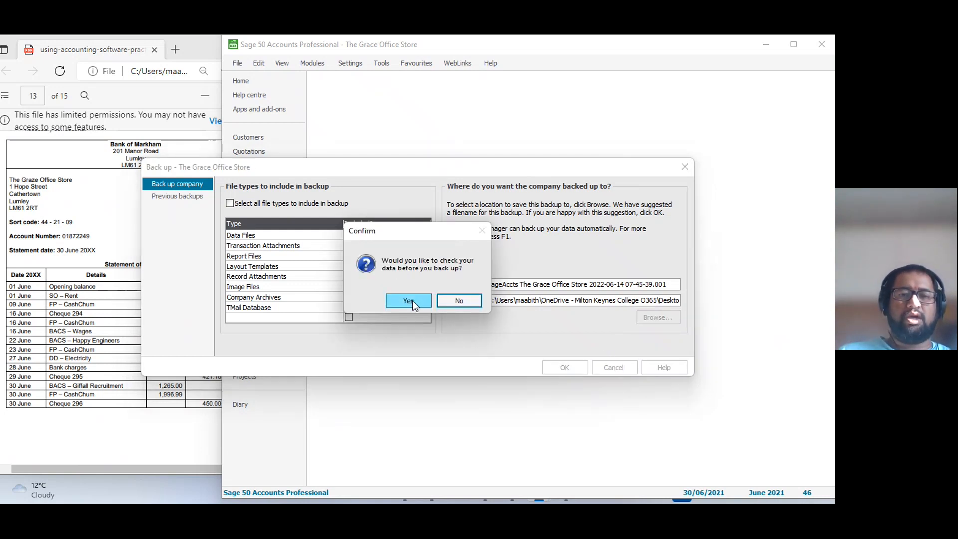
left_click(451, 301)
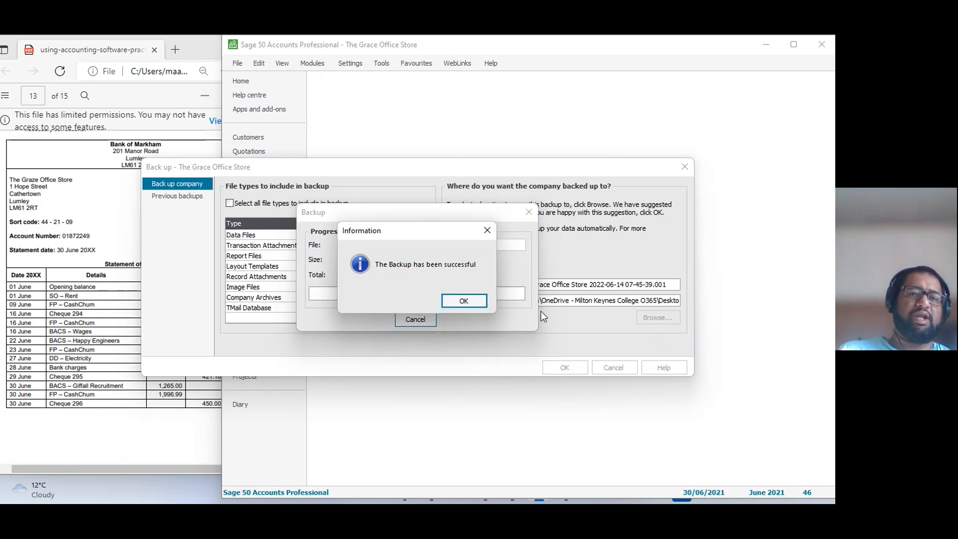
left_click(463, 301)
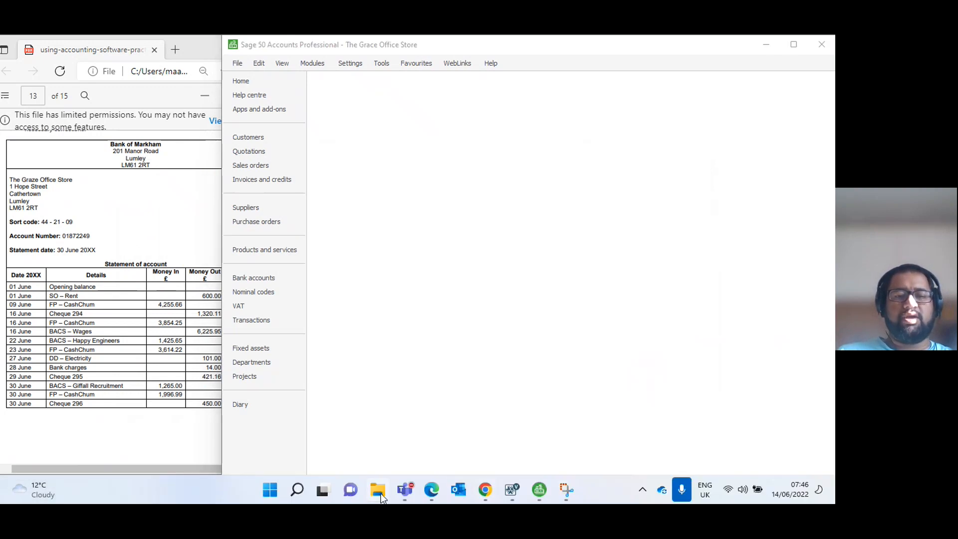
Switch to File Explorer and check the Graze Office folder on the Desktop for the new backup file.
left_click(378, 490)
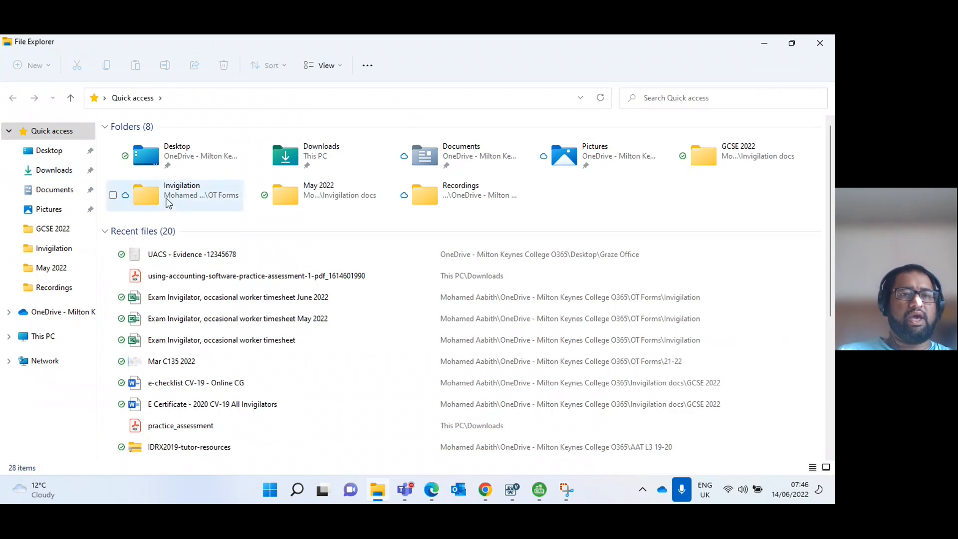
left_click(51, 144)
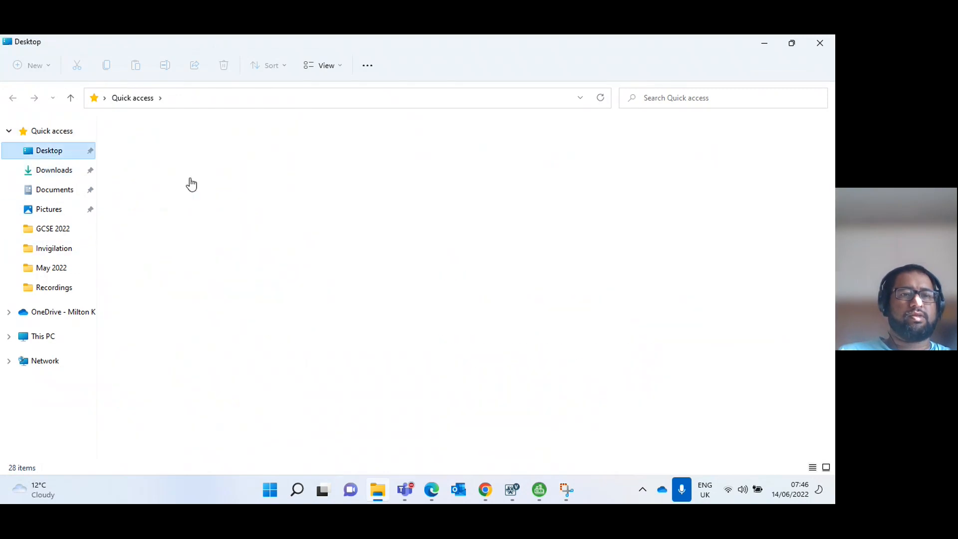
double_click(152, 144)
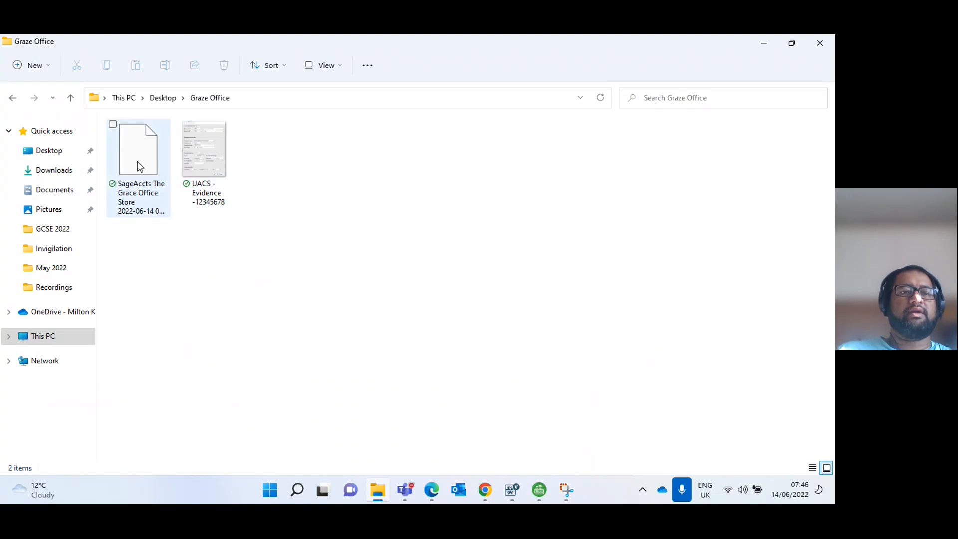
left_click(137, 160)
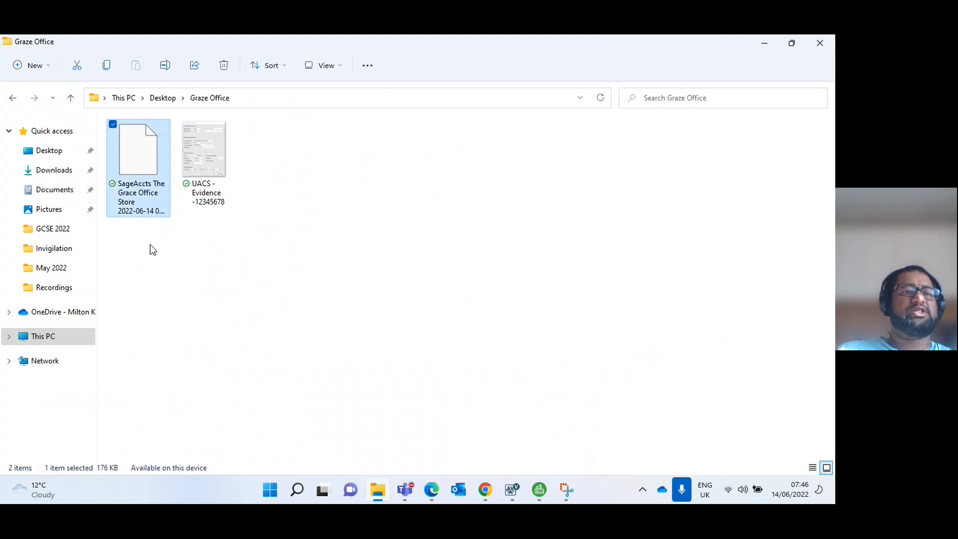
left_click(149, 248)
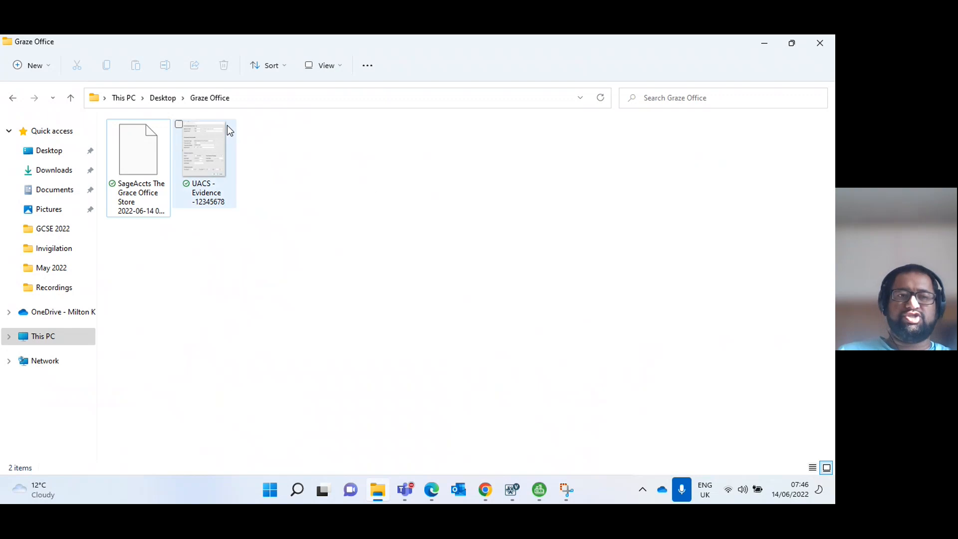
left_click(151, 166)
left_click(191, 277)
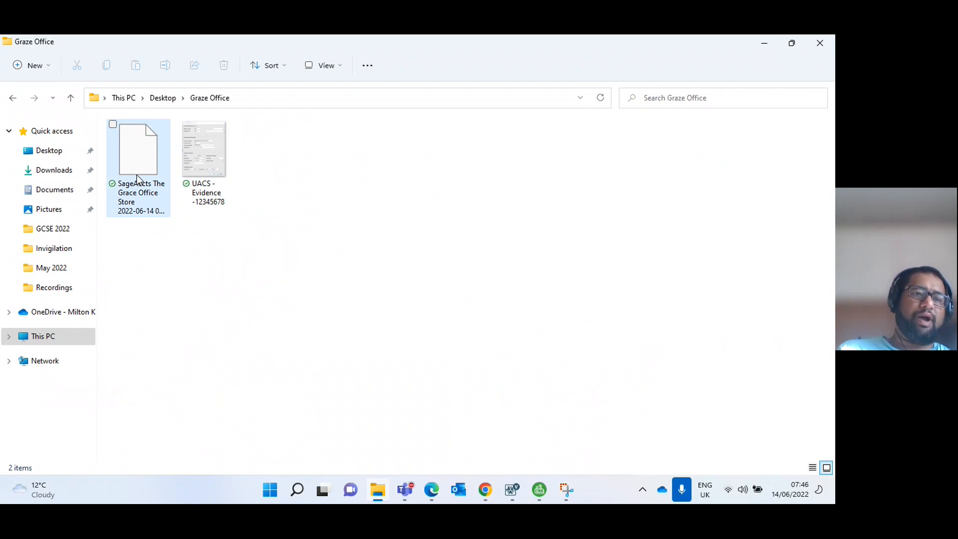
left_click(769, 44)
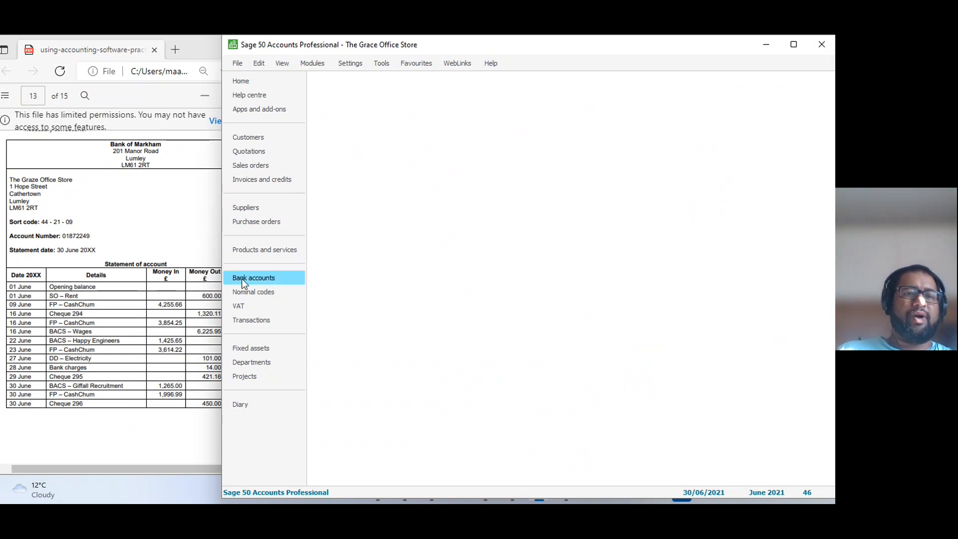
Switch to the bank accounts list and start reconciling the Bank Current Account with the statement visible alongside.
left_click(262, 279)
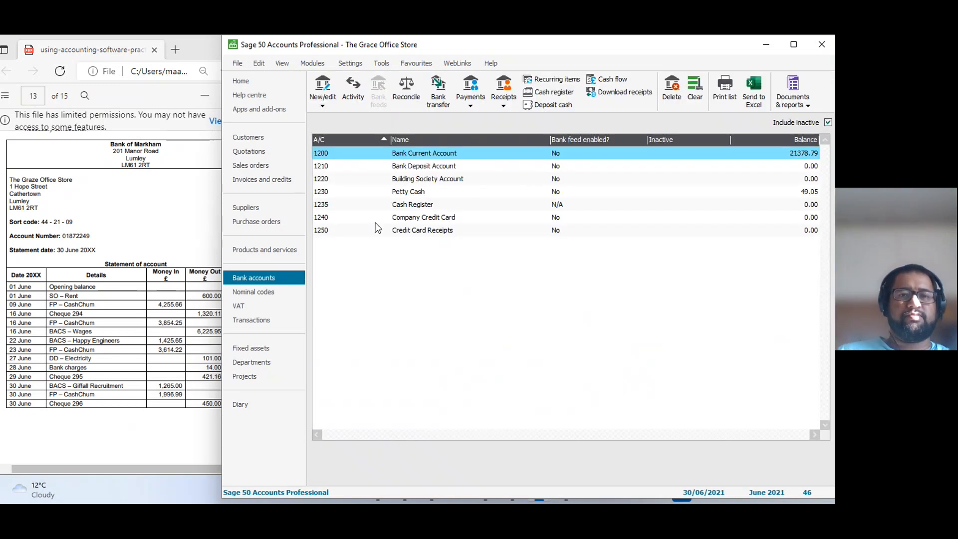
left_click_drag(394, 44, 442, 45)
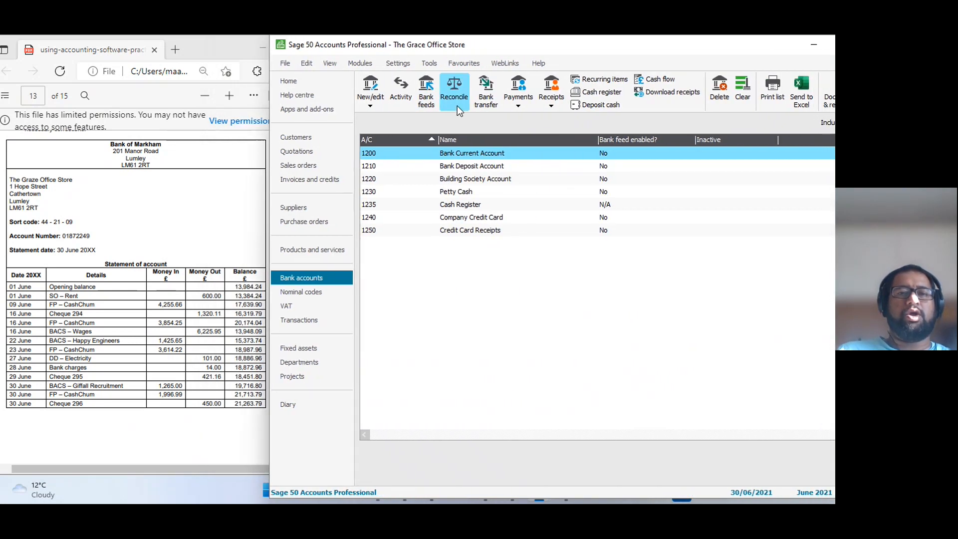
left_click_drag(447, 170, 513, 126)
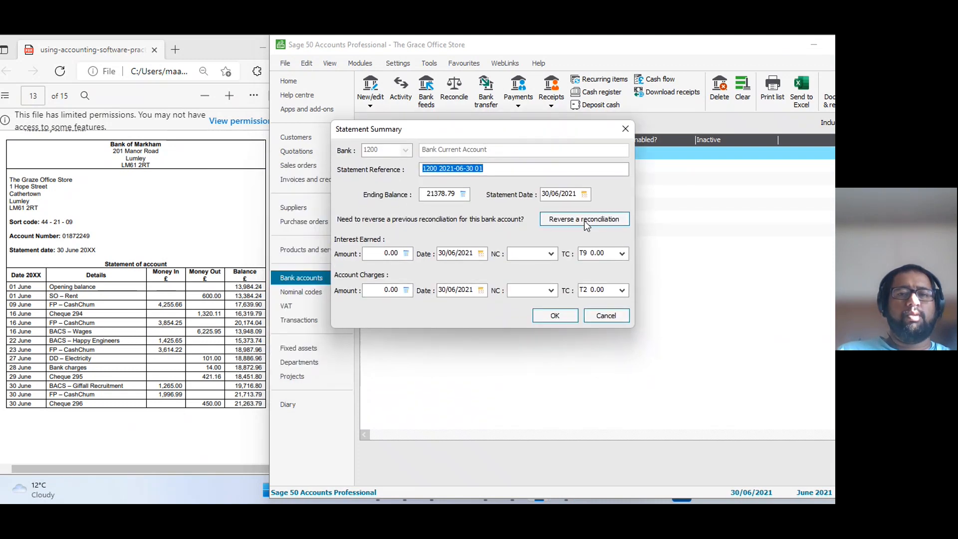
Set the ending balance in the statement summary to 21263.79.
left_click(455, 194)
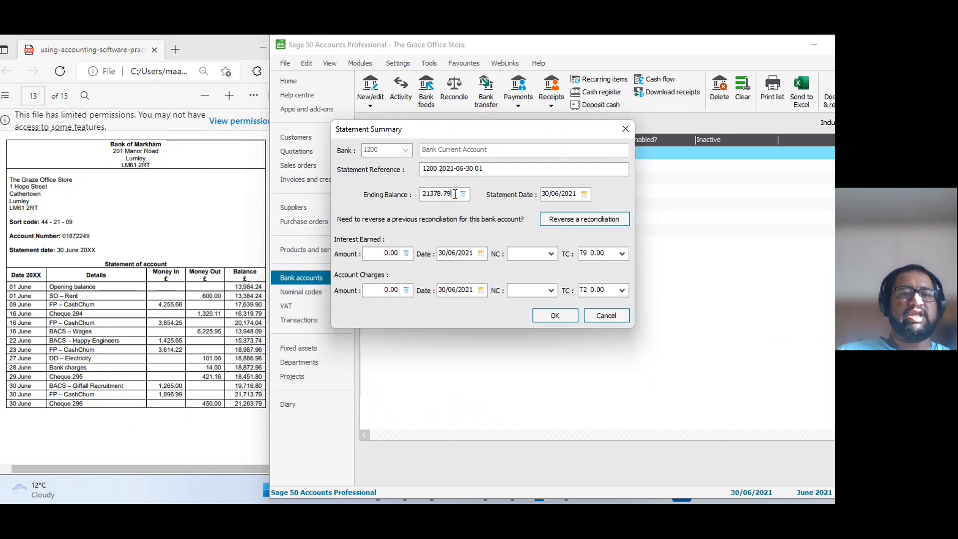
left_click_drag(451, 195, 374, 196)
key("BackSpace")
type("2")
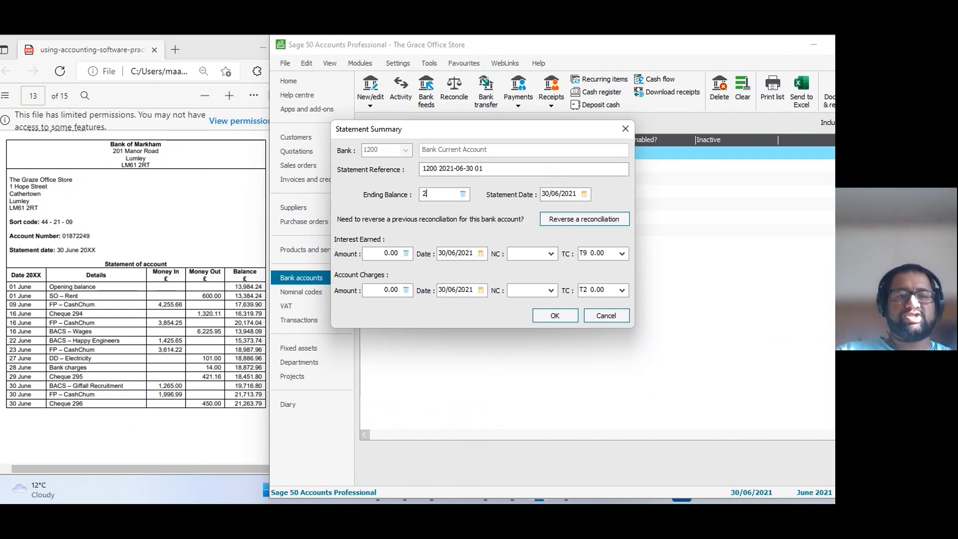
type("1263.79")
key("Tab")
key("Tab")
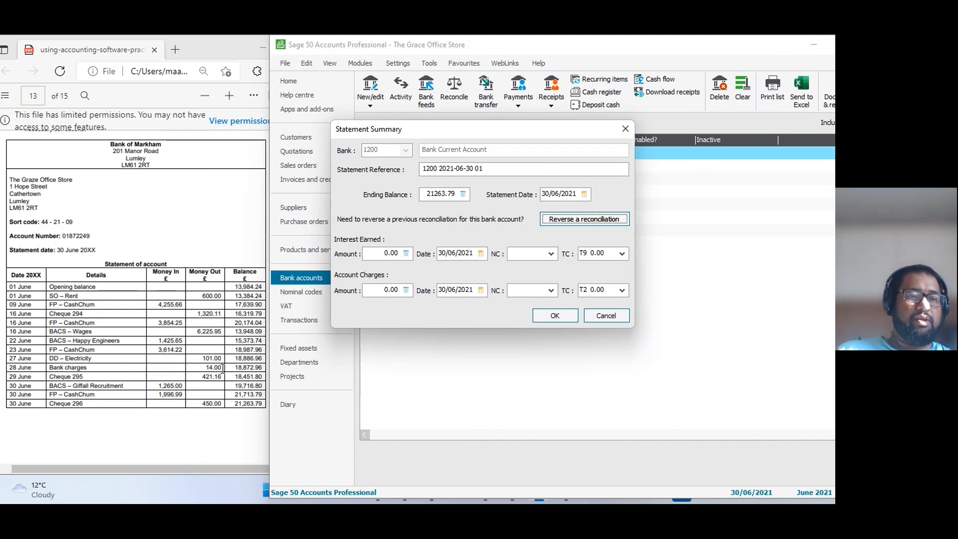
Assign nominal code 7901 Bank Charges to the account charges in the statement summary.
left_click(529, 291)
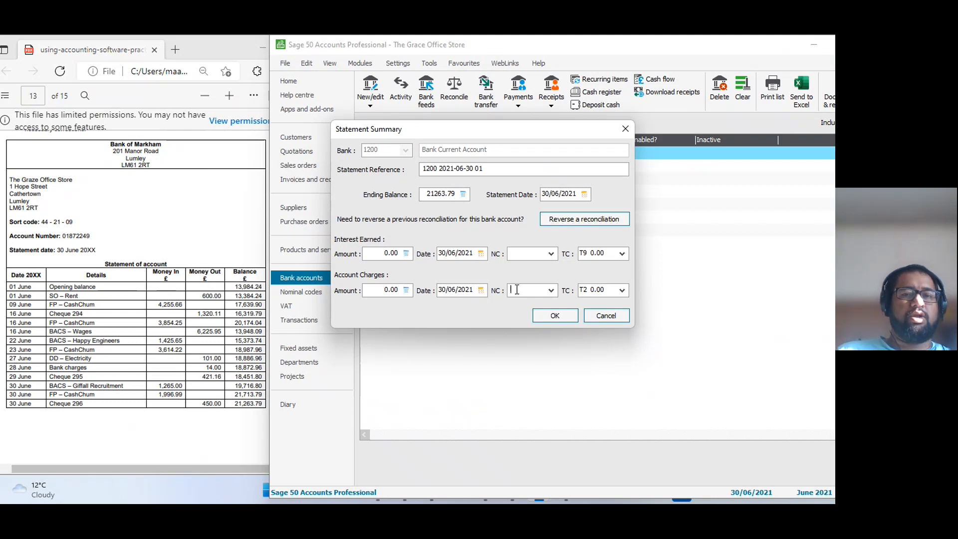
left_click(552, 291)
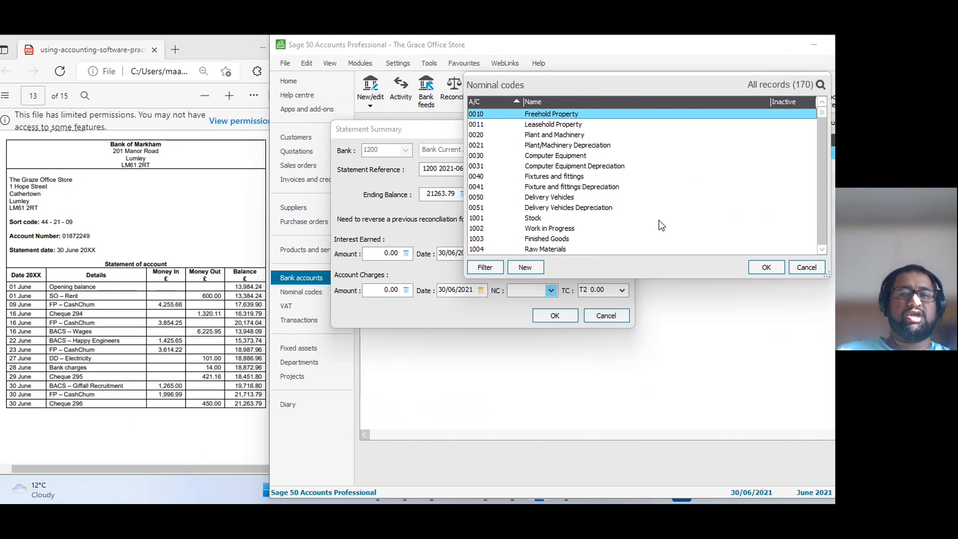
left_click(807, 268)
type("7901")
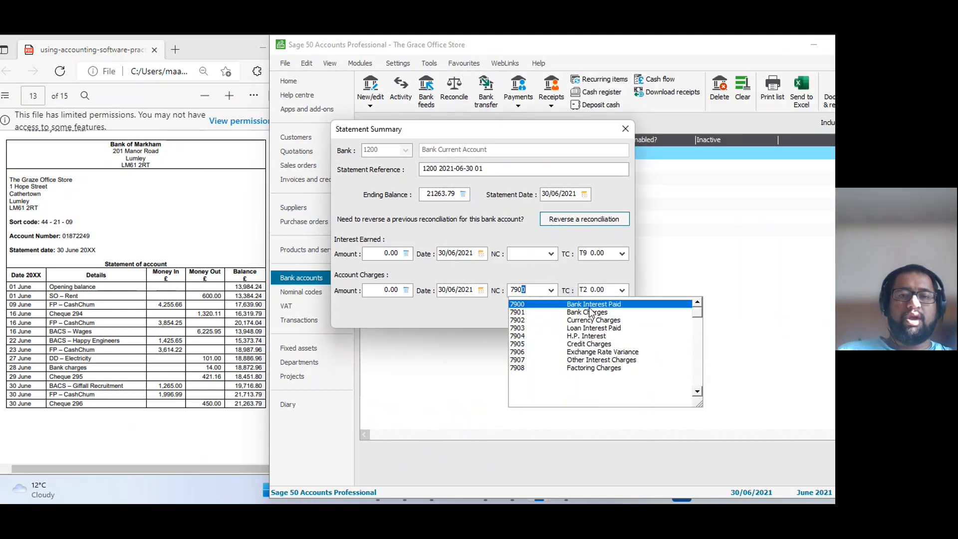
left_click(587, 312)
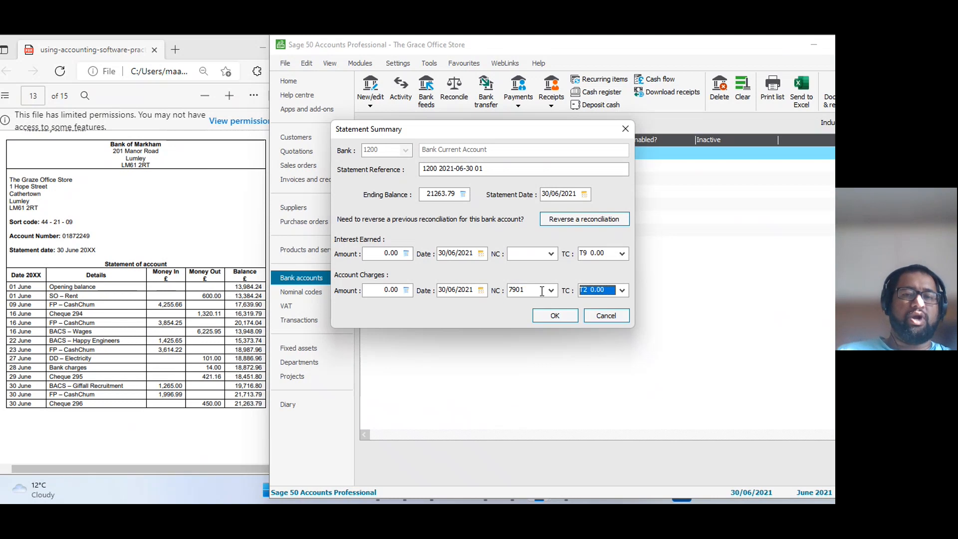
Enter account charges of 14.00 dated 28/06/2021 and accept the statement summary to open the reconciliation.
left_click(372, 290)
type("14")
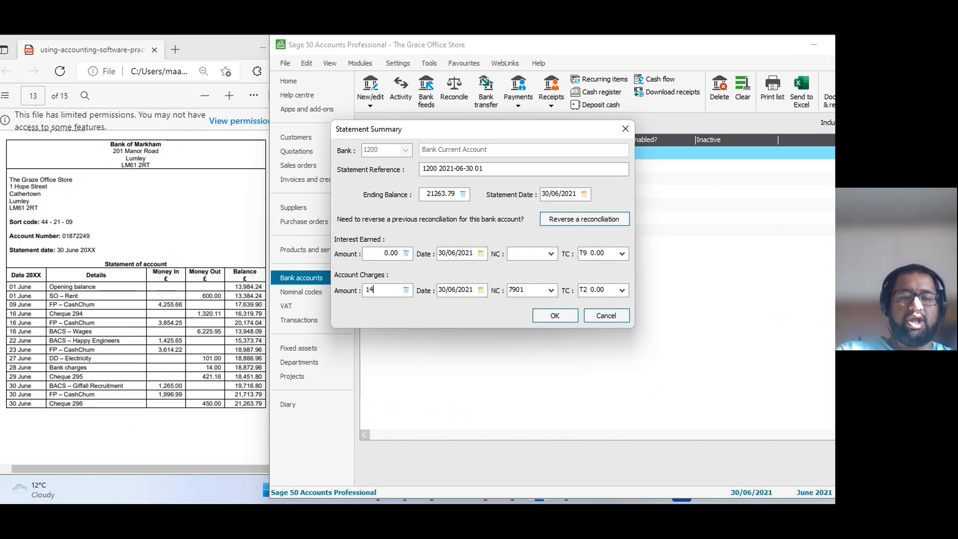
type(".00")
key("XF86MonBrightnessUp")
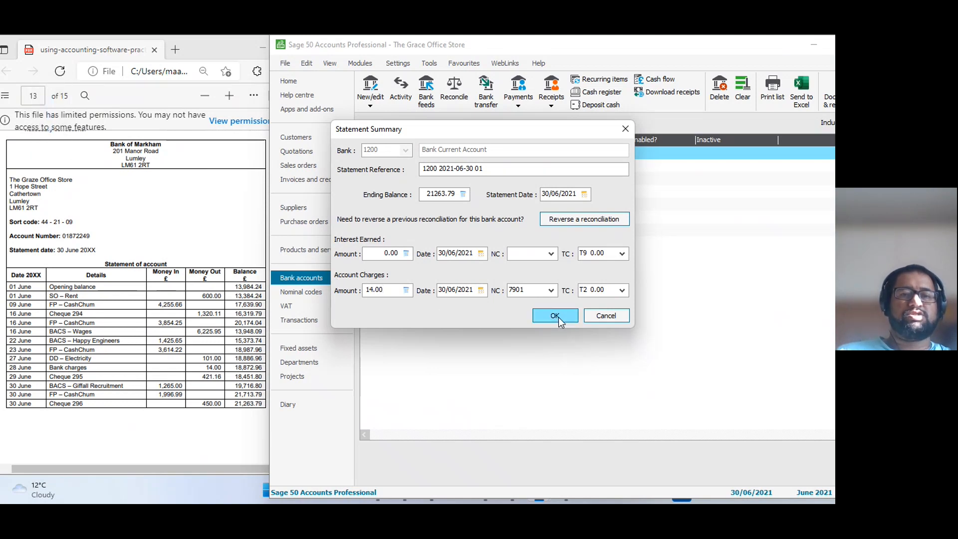
key("Tab")
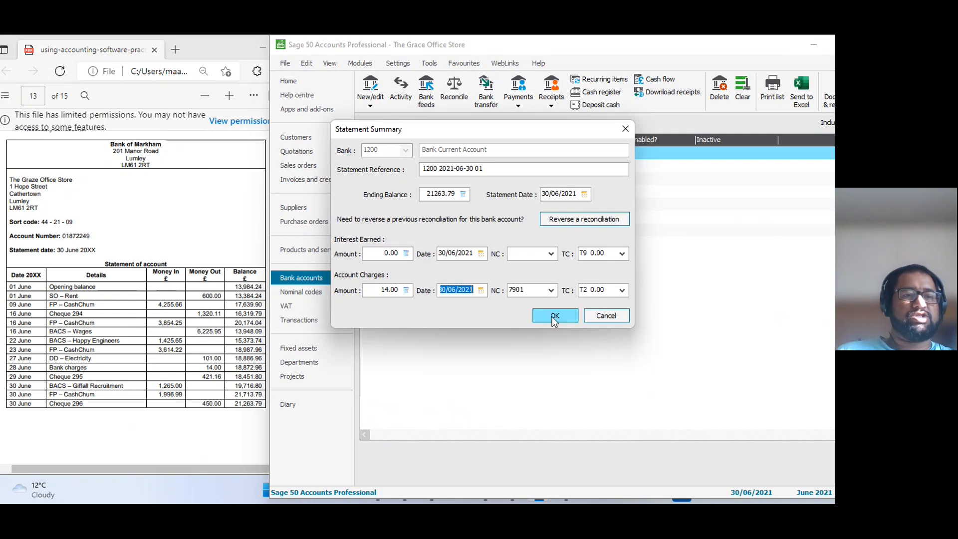
left_click_drag(448, 290, 424, 291)
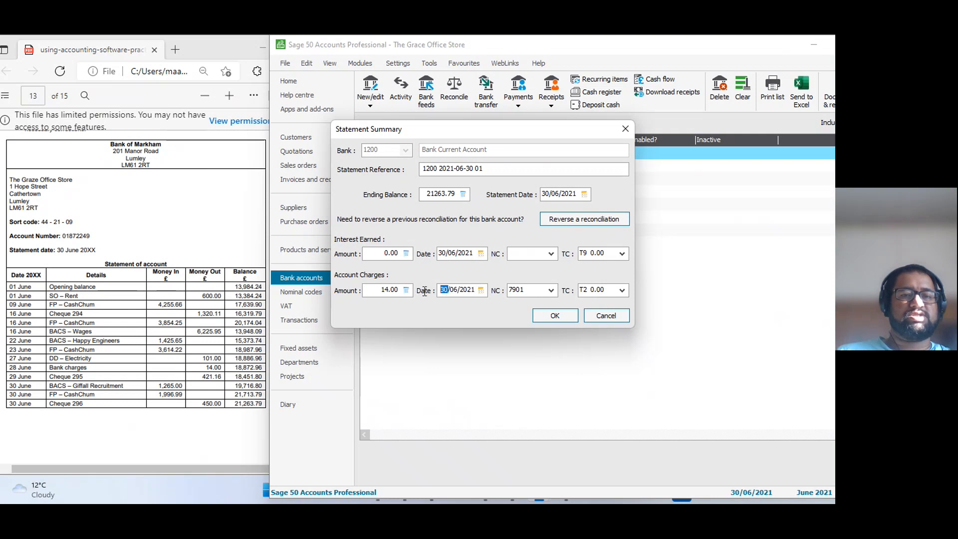
key("Tab")
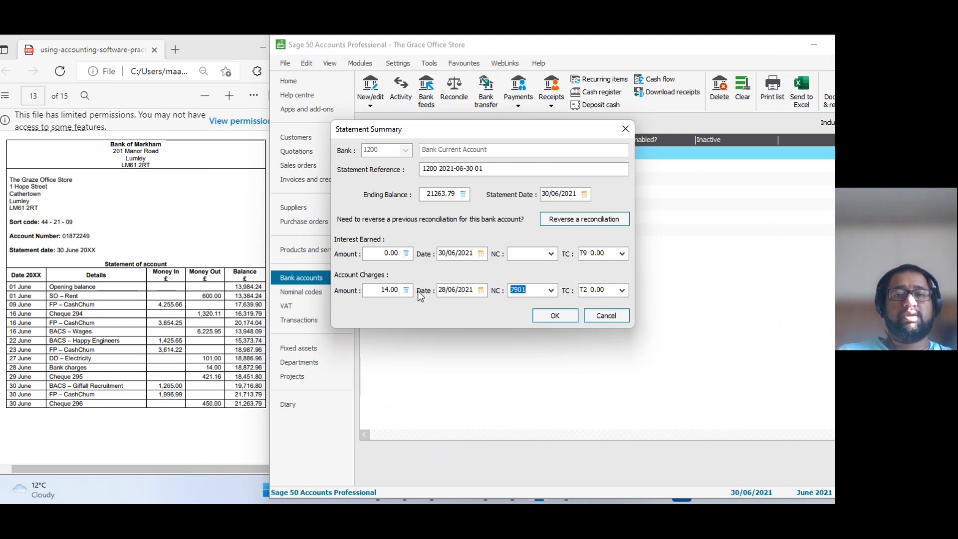
left_click(559, 317)
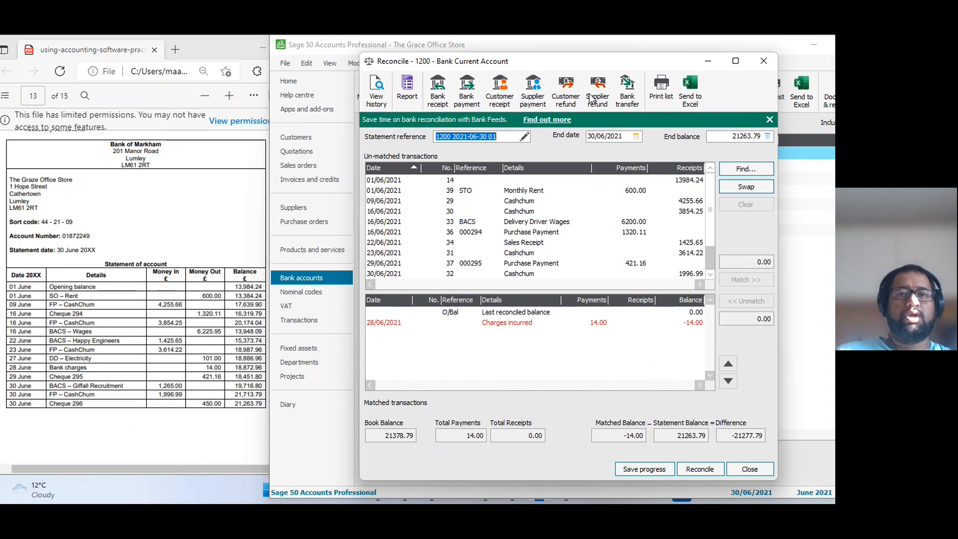
left_click_drag(586, 67, 562, 55)
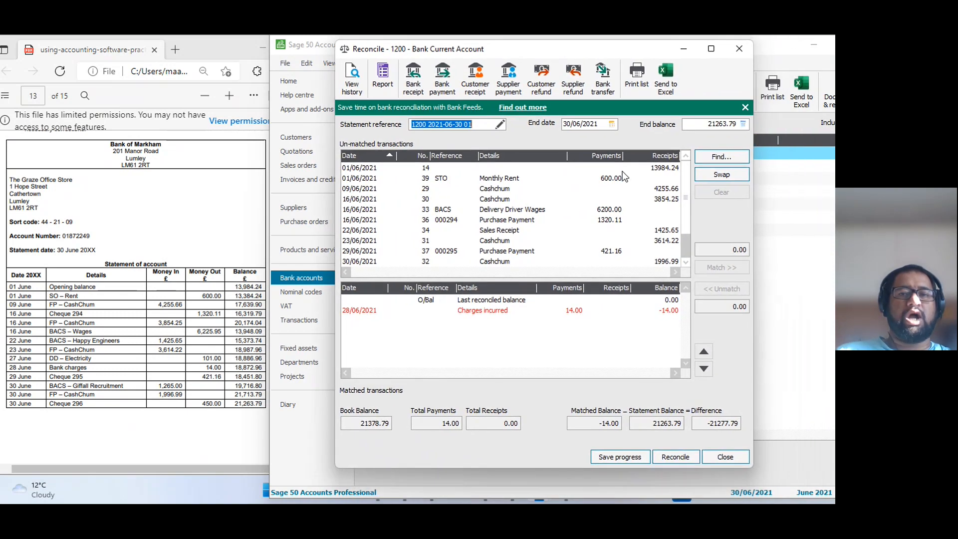
left_click(637, 170)
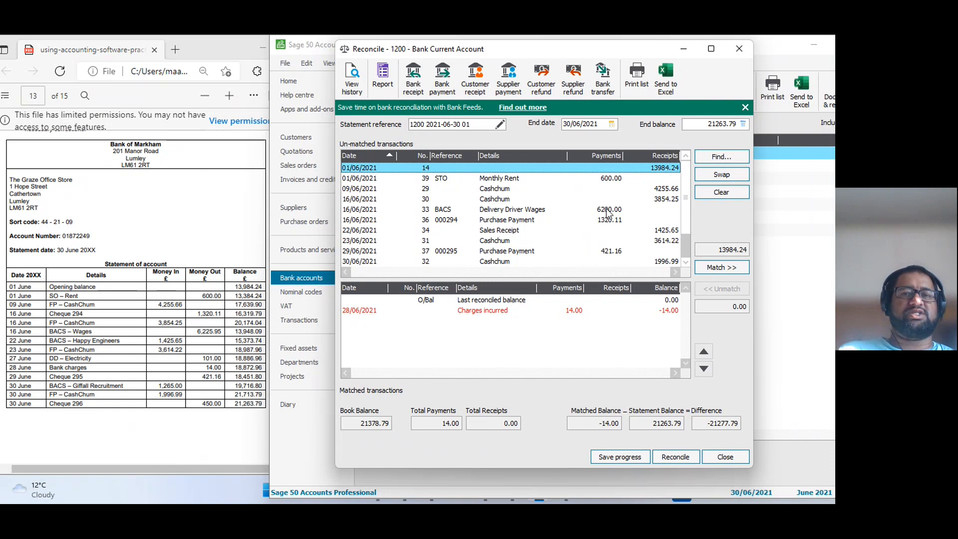
left_click(653, 189)
left_click(648, 202)
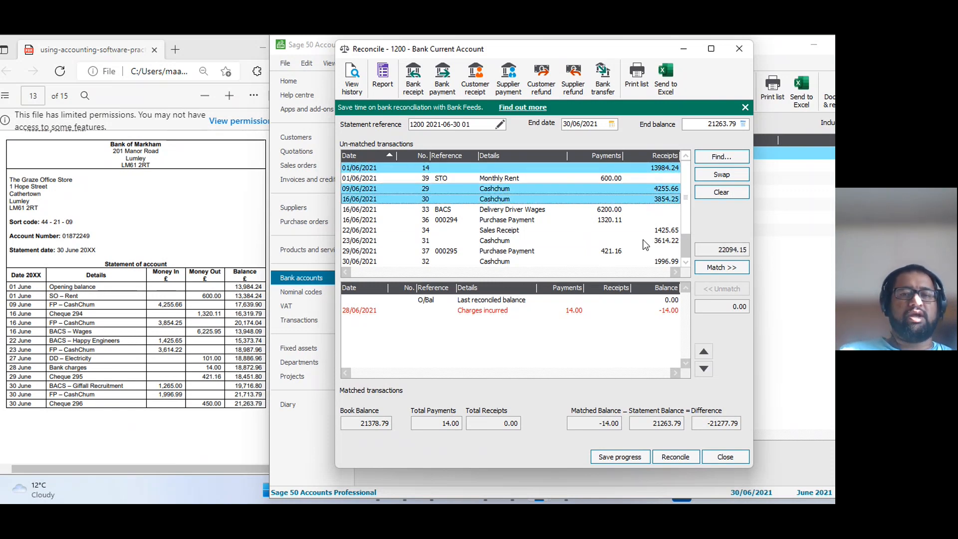
left_click(643, 240)
left_click(585, 218)
left_click(586, 201)
left_click(606, 167)
left_click(600, 187)
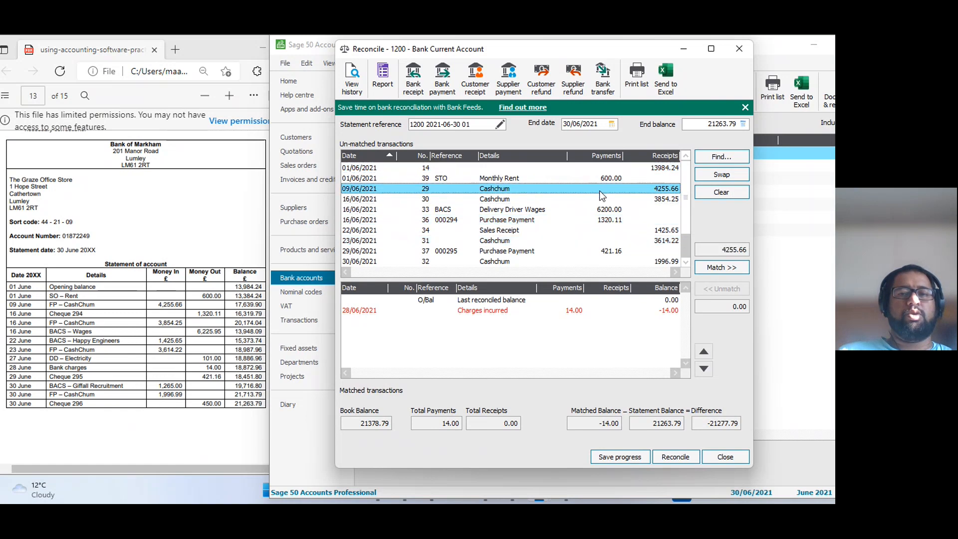
left_click(598, 221)
Match the 13984.24 opening balance, monthly rent, driver wages with the 25.95 error correction, and cheques 000294, 000295 and 000296.
left_click(651, 169)
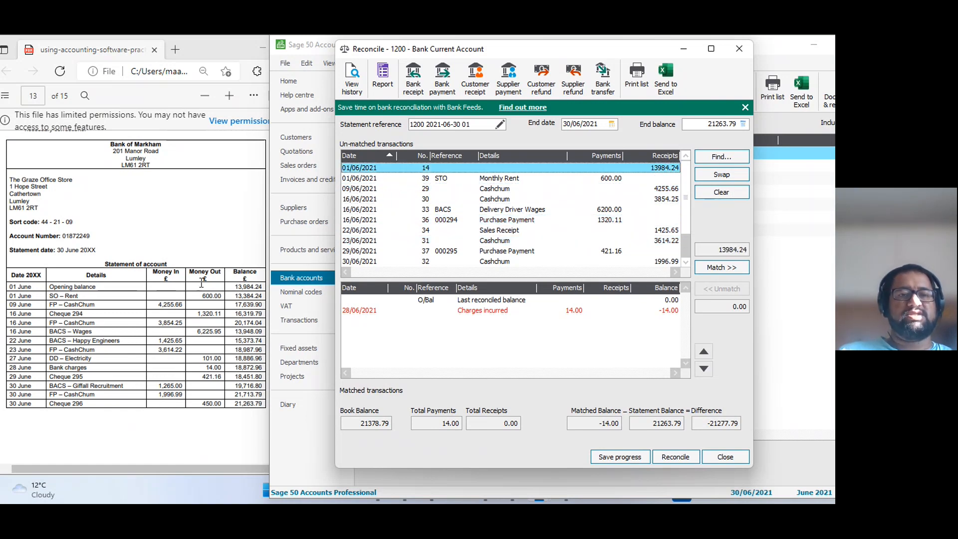
left_click(601, 179)
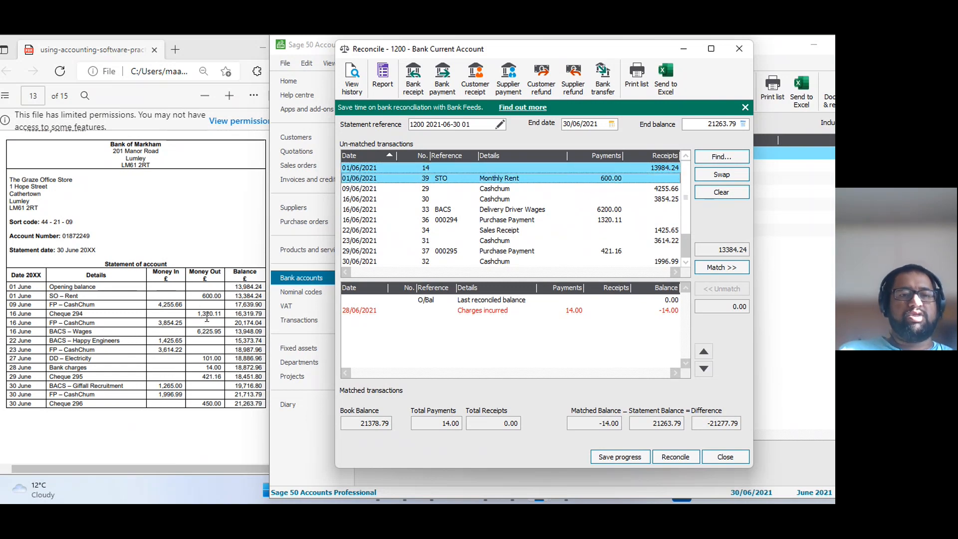
left_click(602, 220)
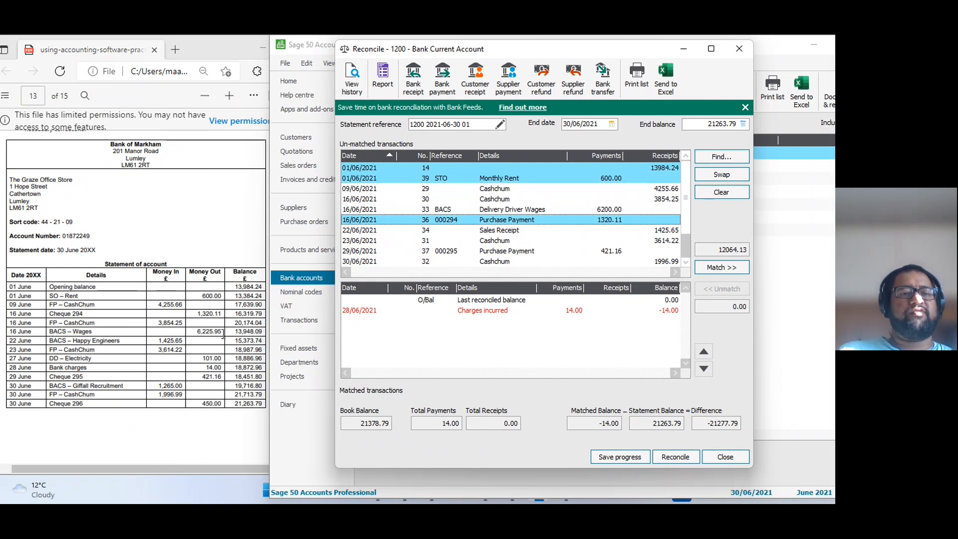
left_click(607, 213)
scroll(619, 265, "down", 1)
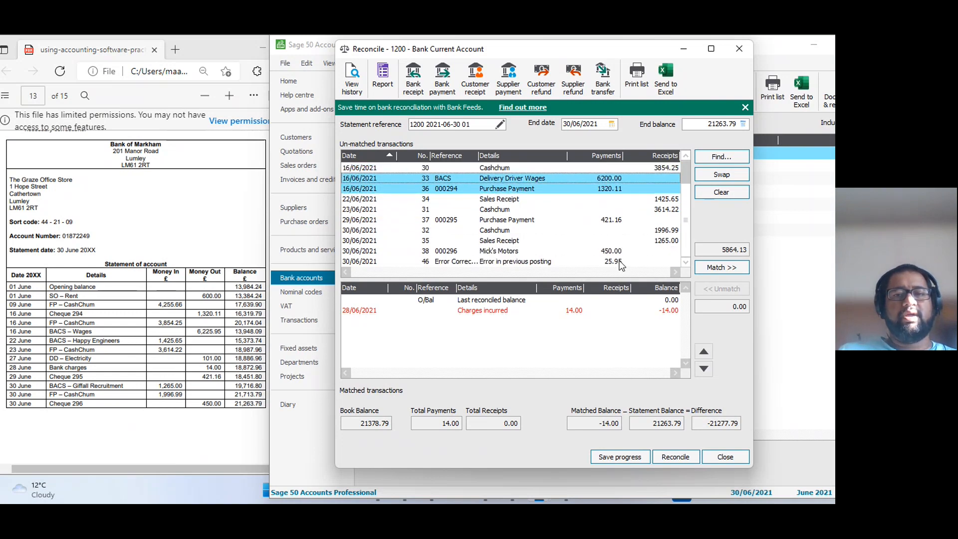
left_click(606, 264)
scroll(606, 267, "up", 1)
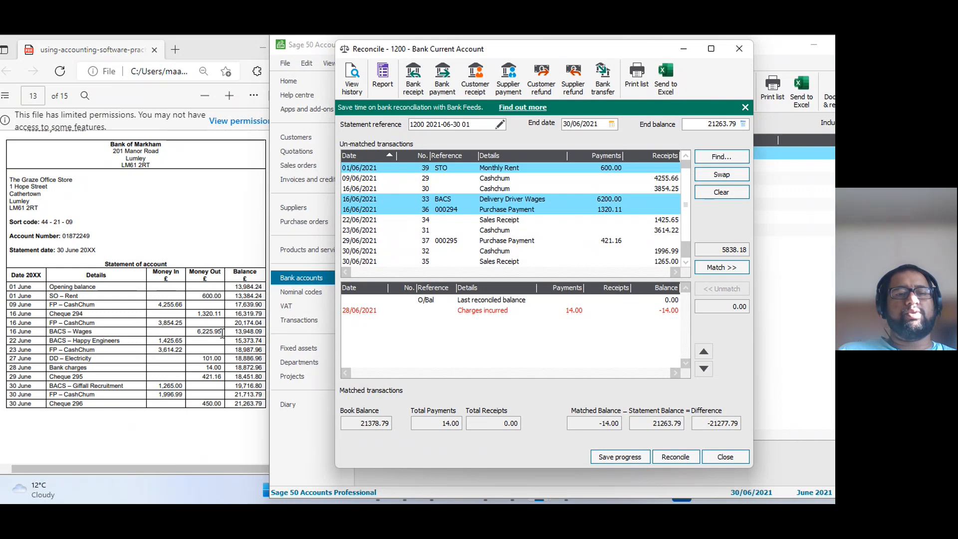
scroll(571, 236, "down", 1)
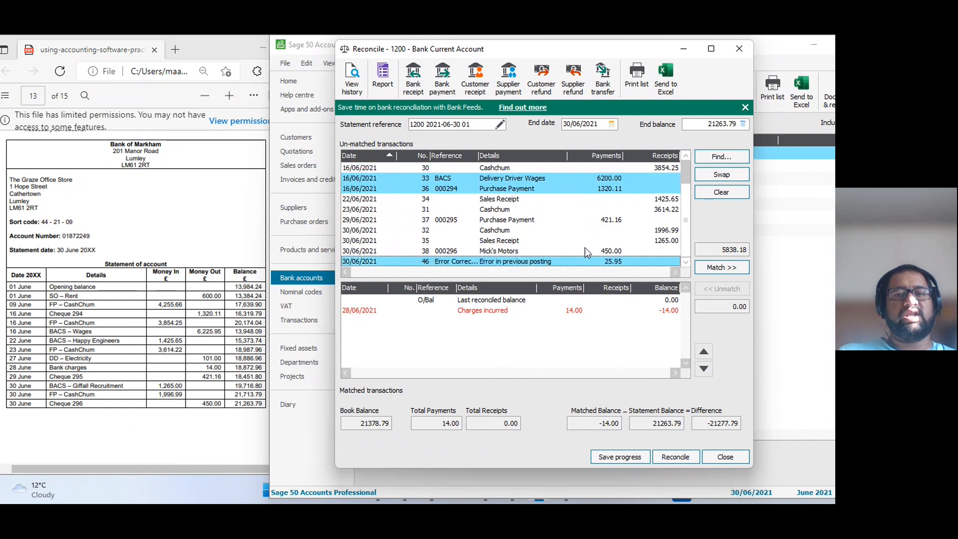
scroll(640, 265, "up", 1)
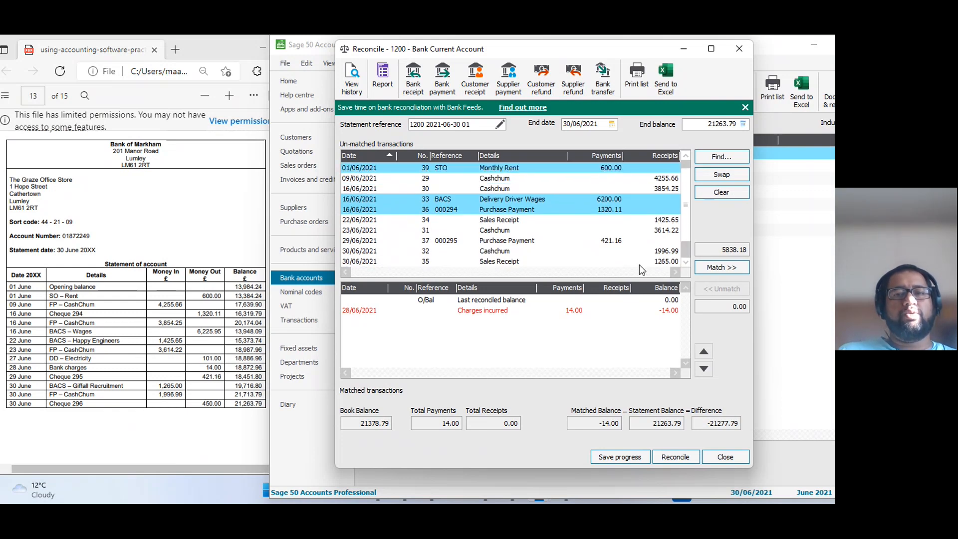
scroll(639, 269, "down", 1)
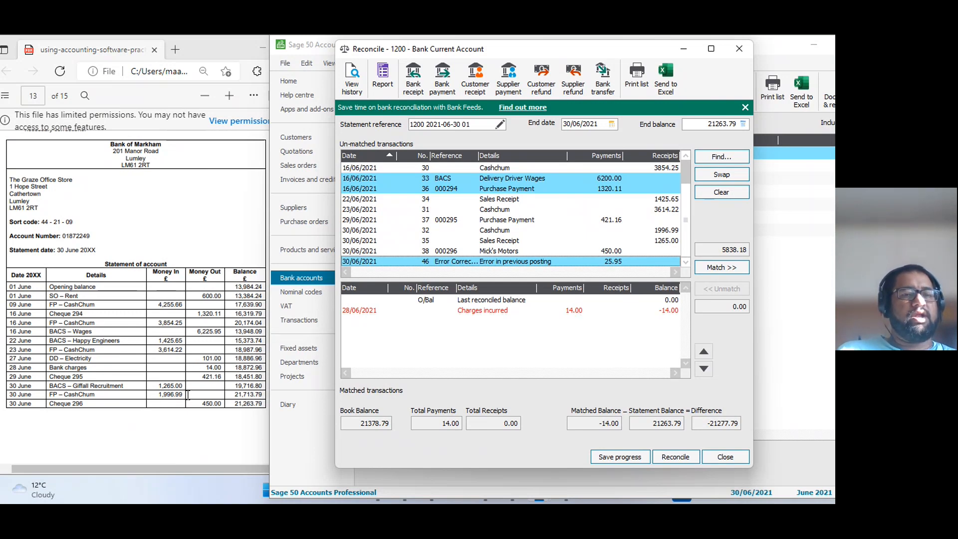
left_click(603, 220, "ctrl")
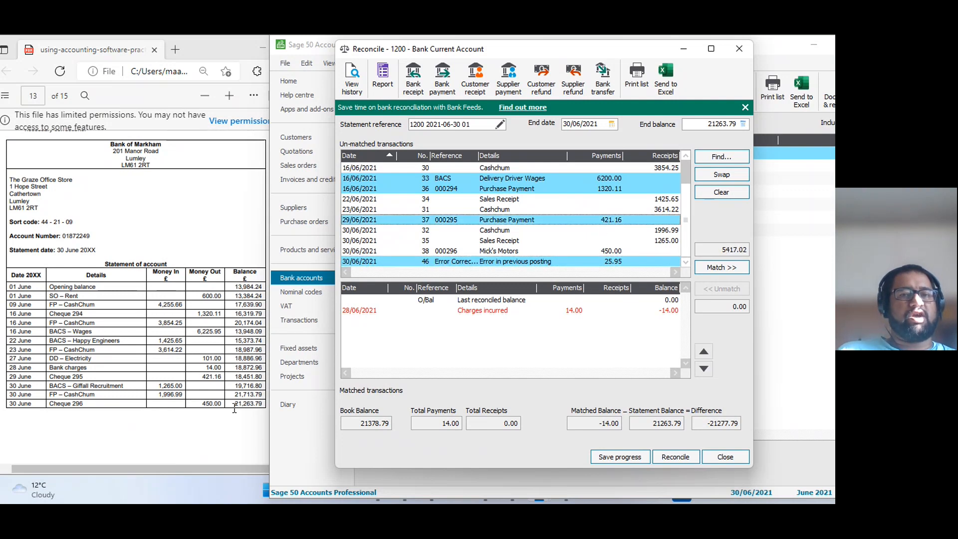
left_click(580, 251, "ctrl")
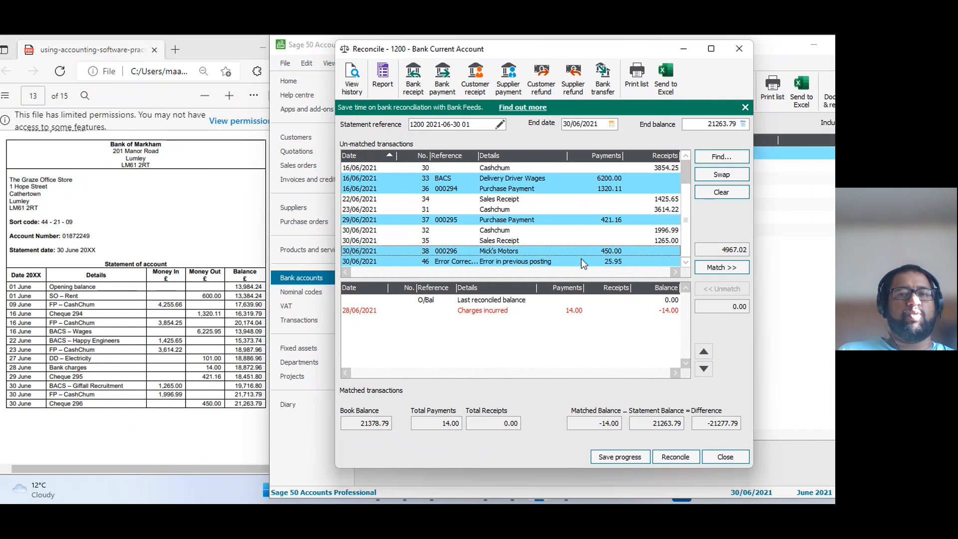
left_click(734, 272)
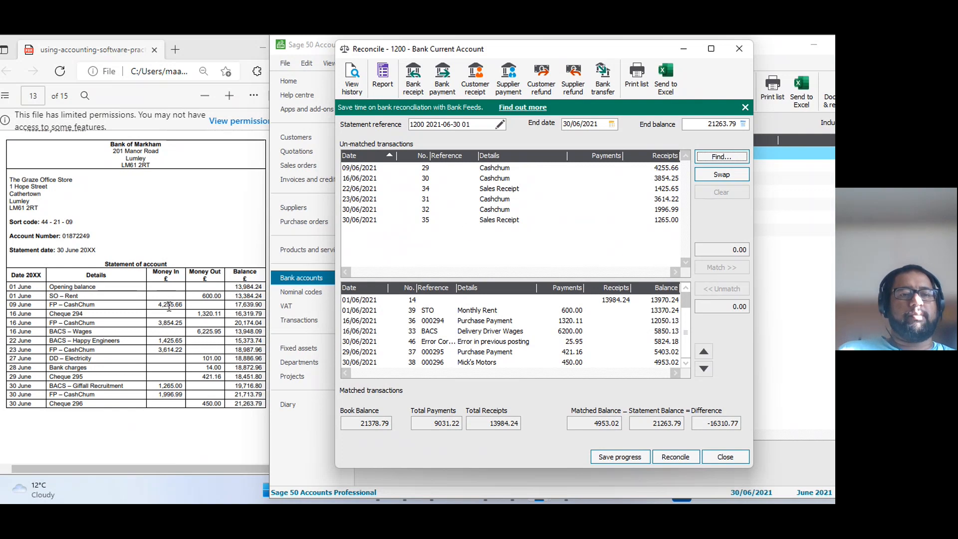
Match all the remaining un-matched Cashchum and sales receipts from 09/06/2021 to 30/06/2021 against the bank statement.
left_click(662, 169)
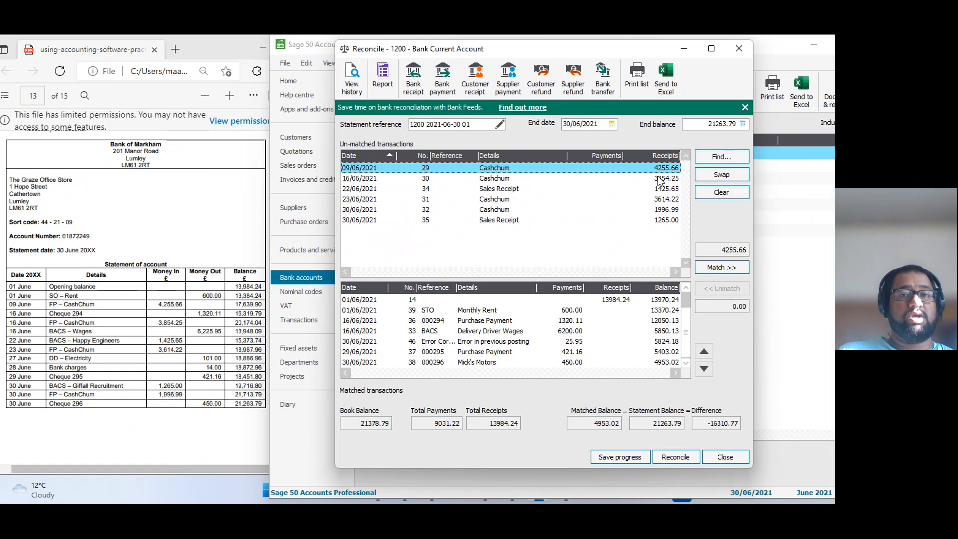
left_click(650, 178)
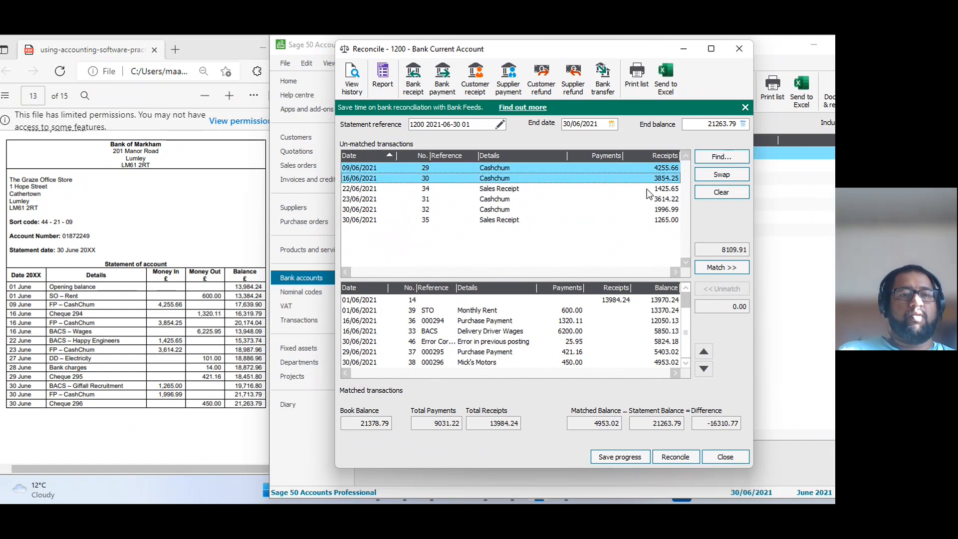
left_click(647, 189)
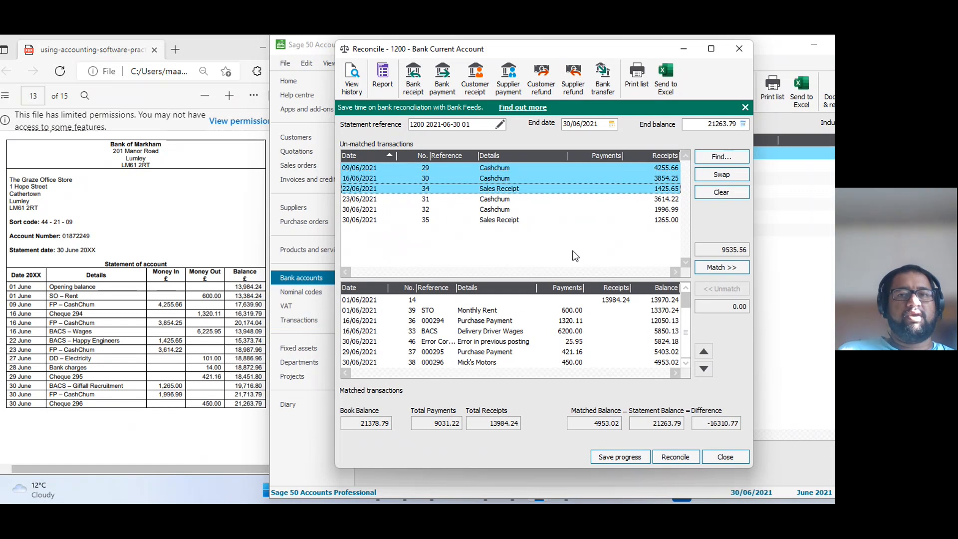
left_click(657, 200)
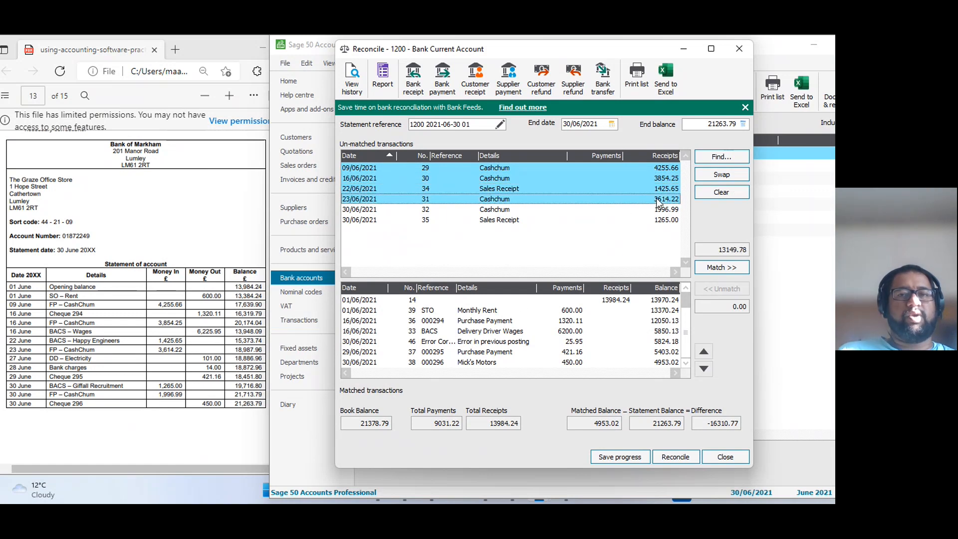
left_click(663, 210)
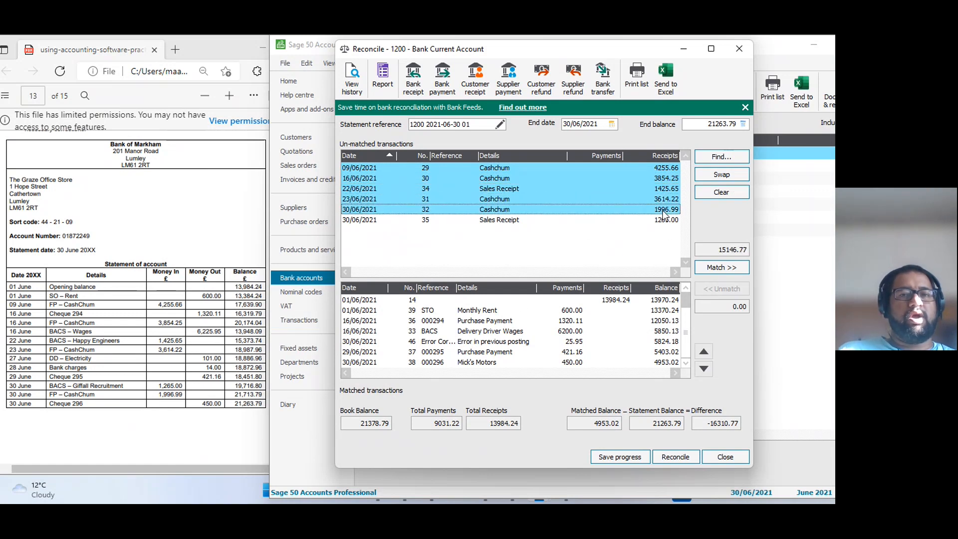
left_click(646, 220)
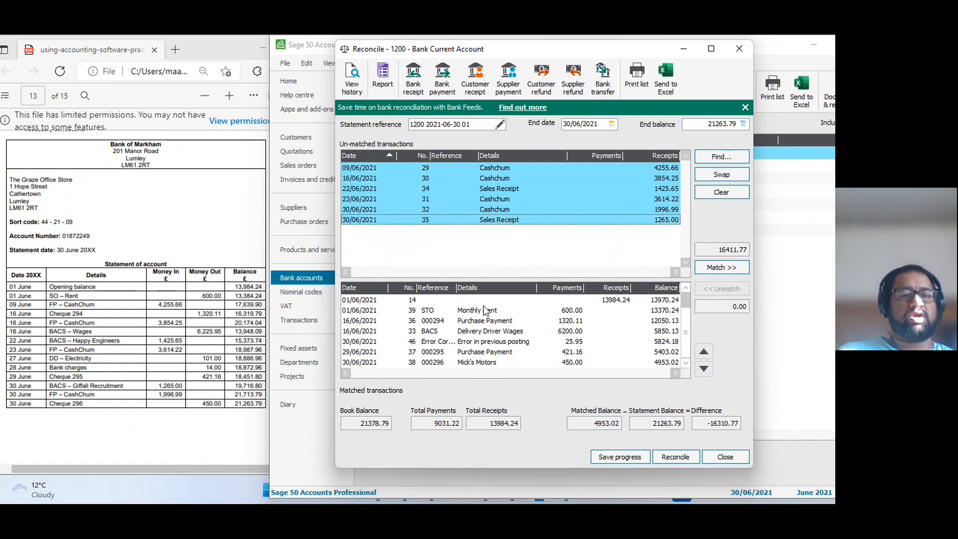
left_click(708, 271)
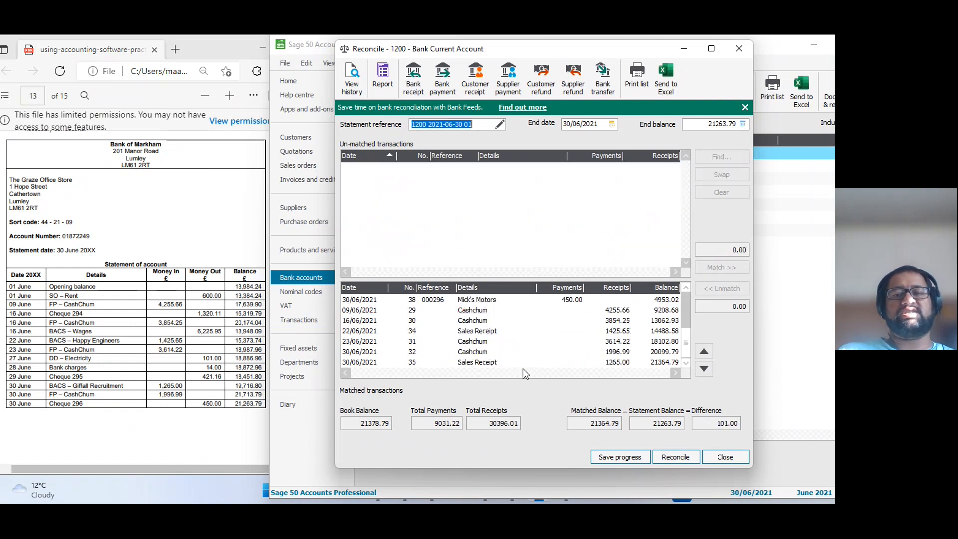
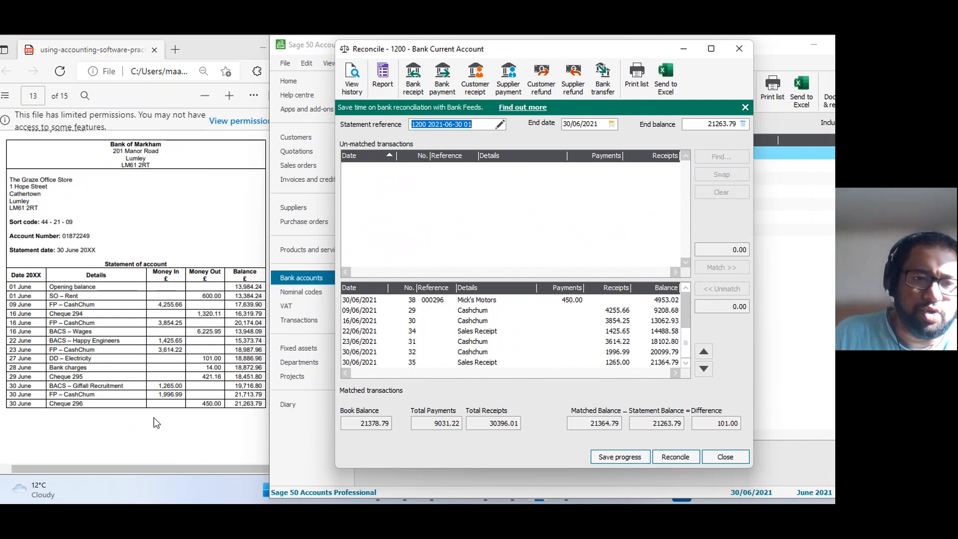
Start a bank payment from the reconciliation for the statement's DD – Electricity line and date it 27/06/2021.
left_click_drag(51, 360, 223, 363)
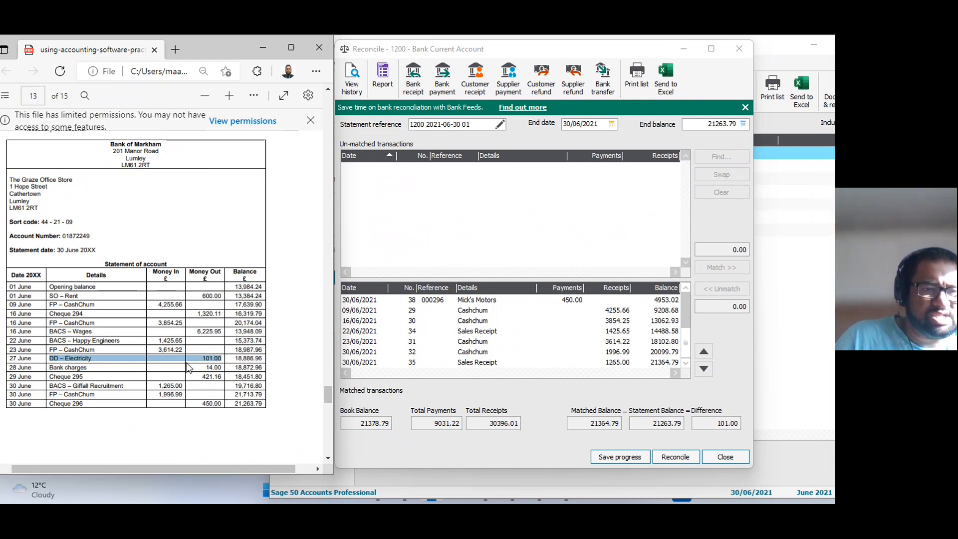
left_click(527, 231)
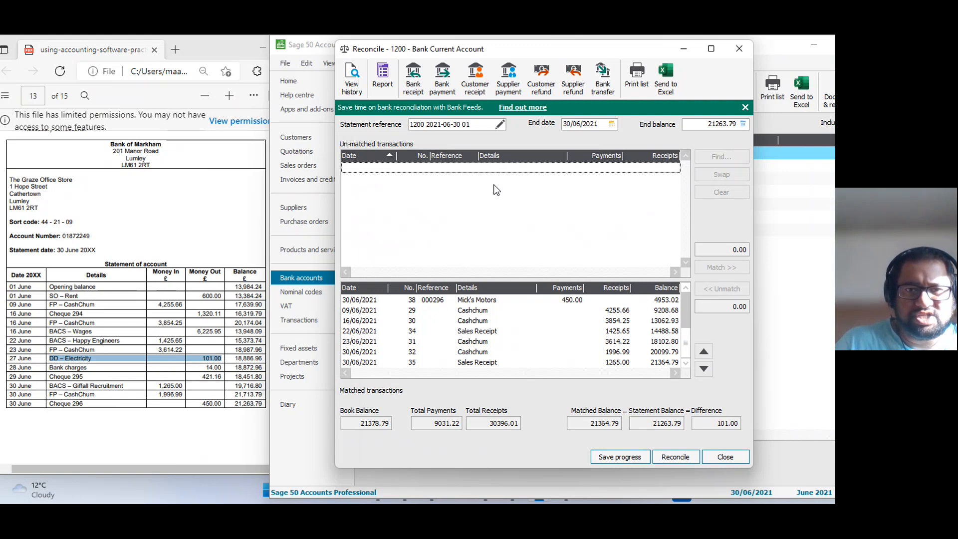
left_click(444, 84)
key("Tab")
key("Tab")
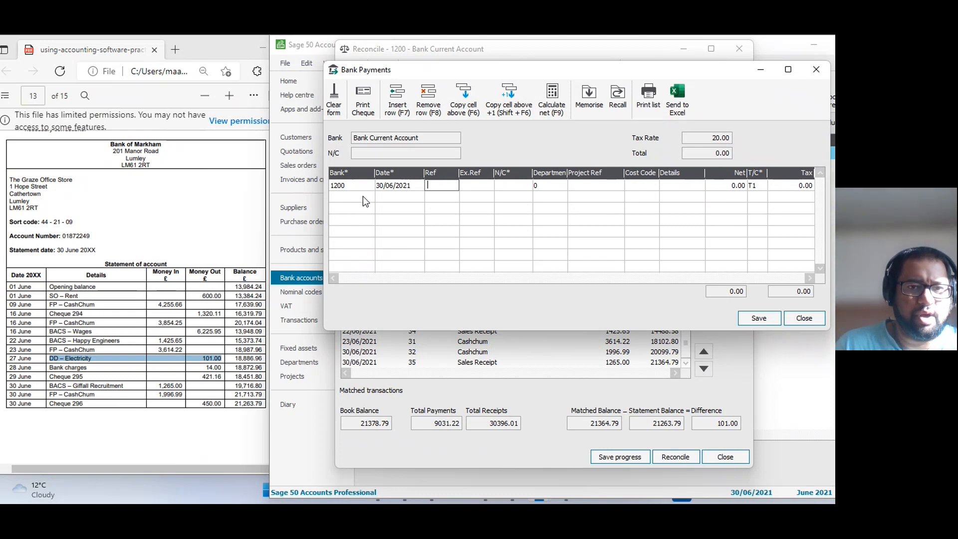
left_click(387, 187)
type("27/ /")
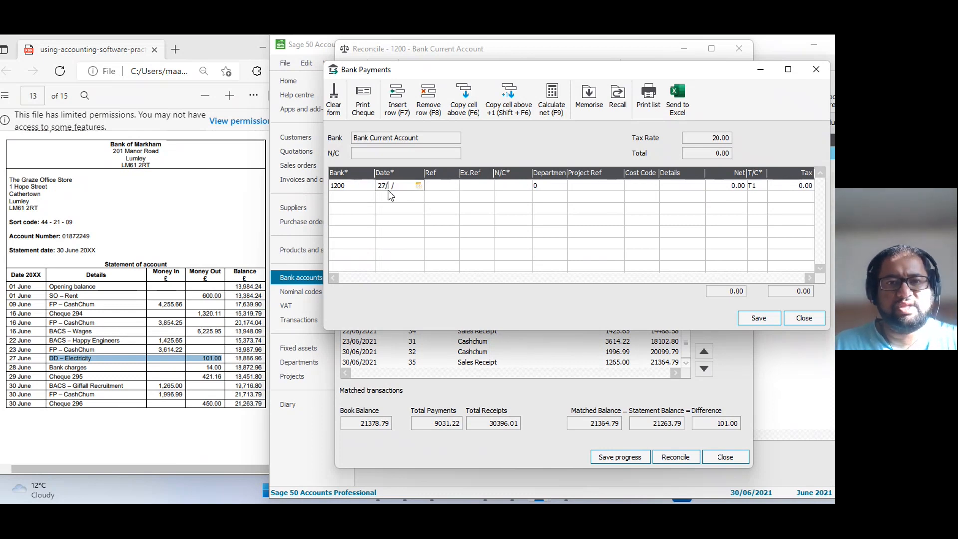
key("Tab")
key("Tab")
Assign nominal code 7200 Electricity to the payment line.
left_click(497, 187)
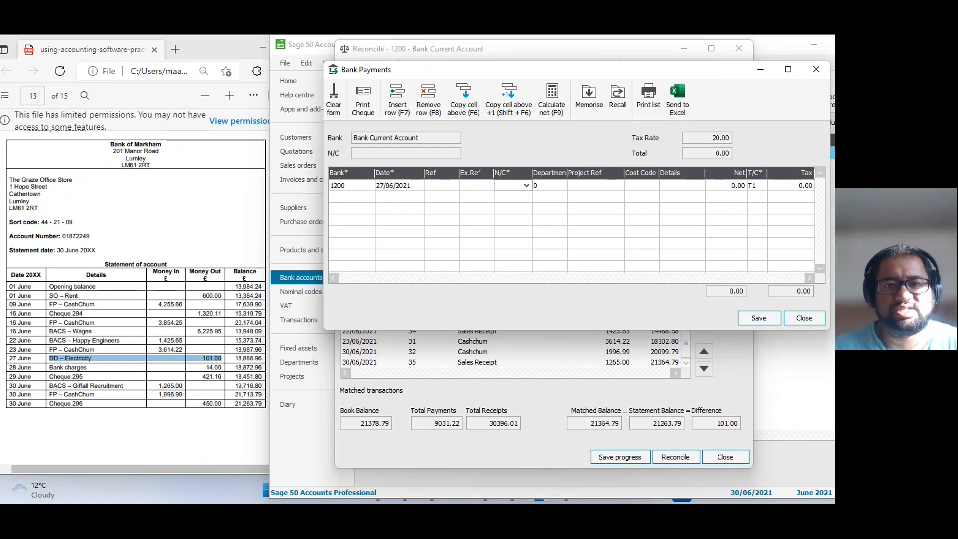
type("7200")
scroll(626, 295, "down", 3)
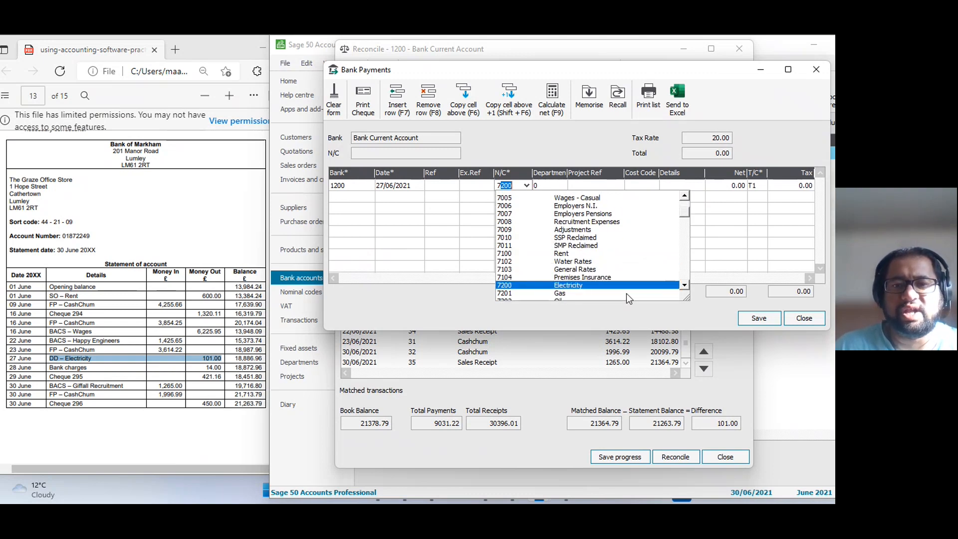
left_click(572, 270)
left_click(530, 185)
left_click(529, 185)
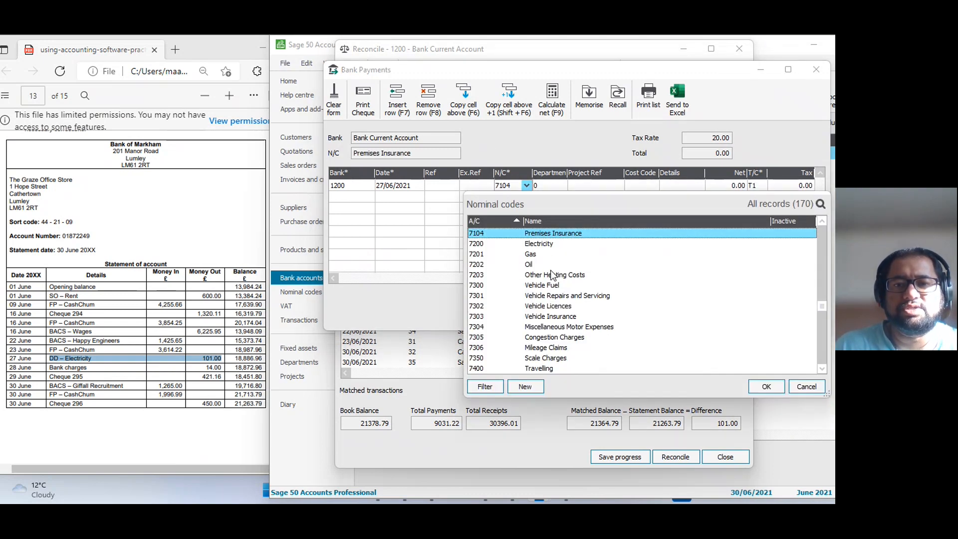
left_click(546, 244)
Enter "DD Electricity" as the details of the payment line.
key("Tab")
key("Tab")
key("Tab")
type("DD Elect")
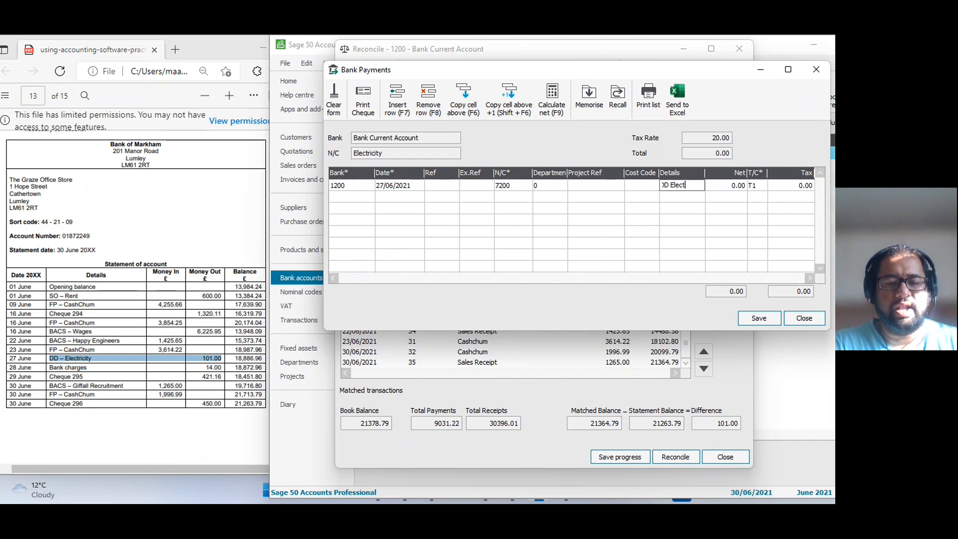
type("ricity")
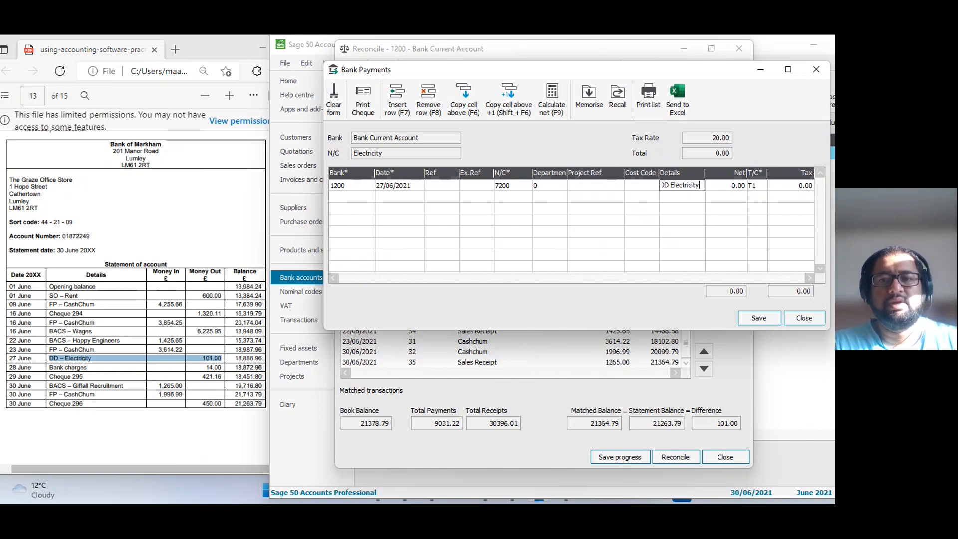
Set the payment's net amount to 101.00 and its tax code to T0.
key("Tab")
key("BackSpace")
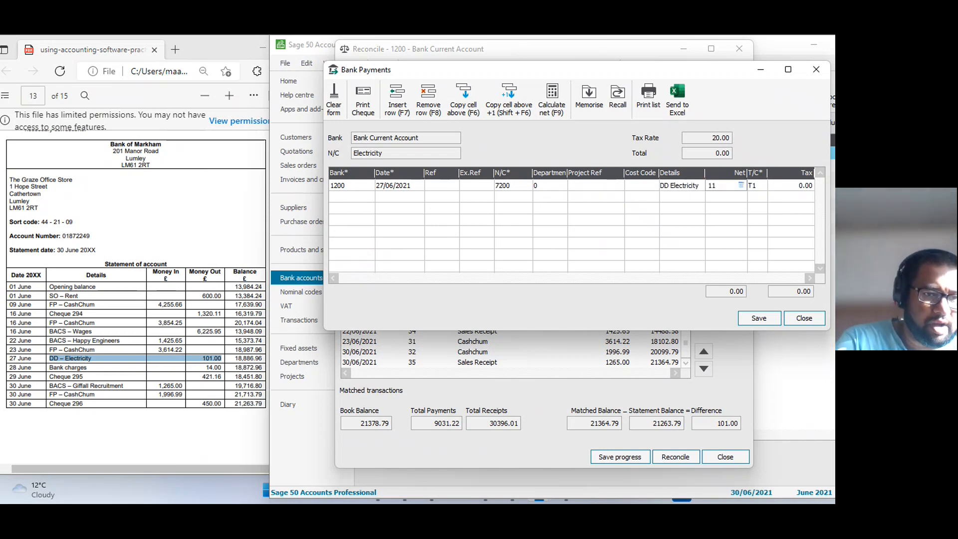
type("101")
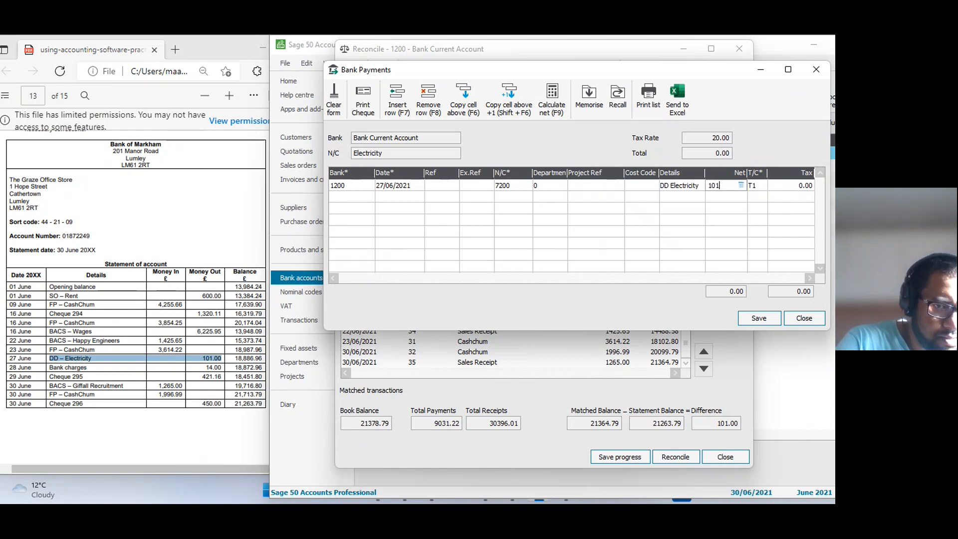
key("Tab")
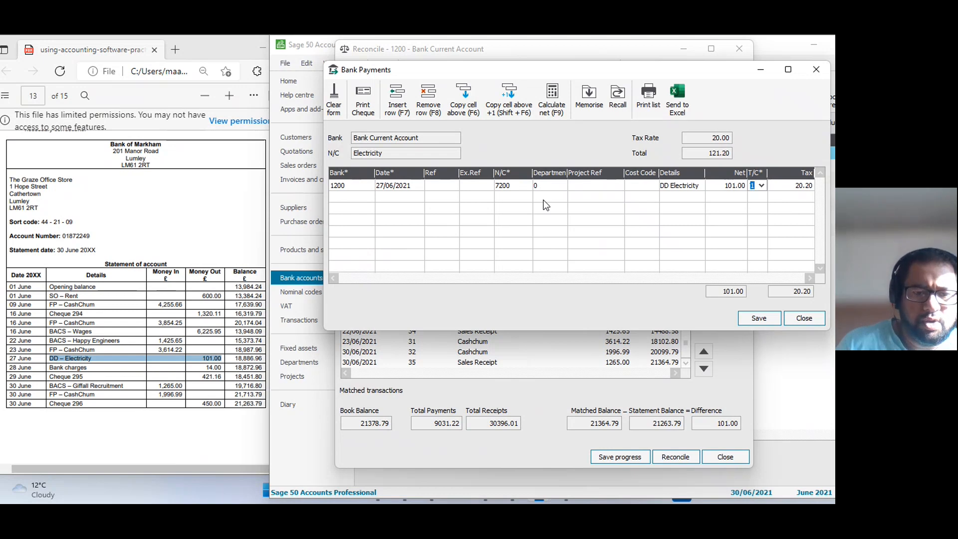
type("0")
key("Tab")
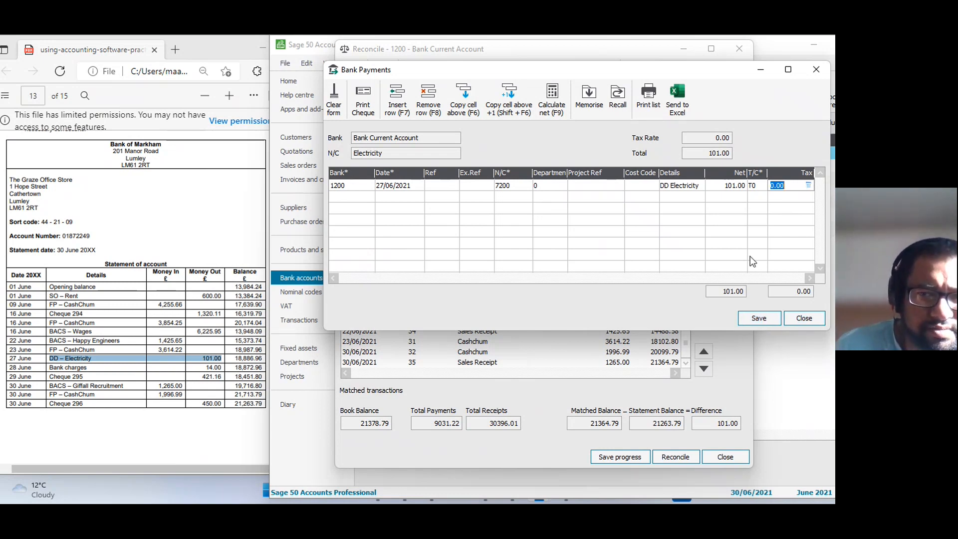
Check the VAT instruction in Task 12 of the assessment PDF, save the electricity payment and close the payment form.
scroll(120, 399, "down", 10)
scroll(120, 399, "up", 5)
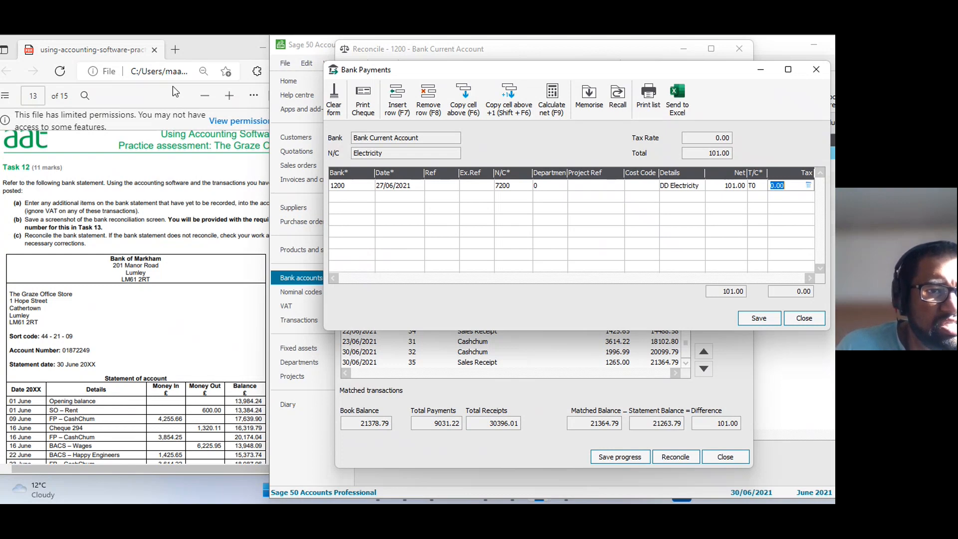
left_click(154, 200)
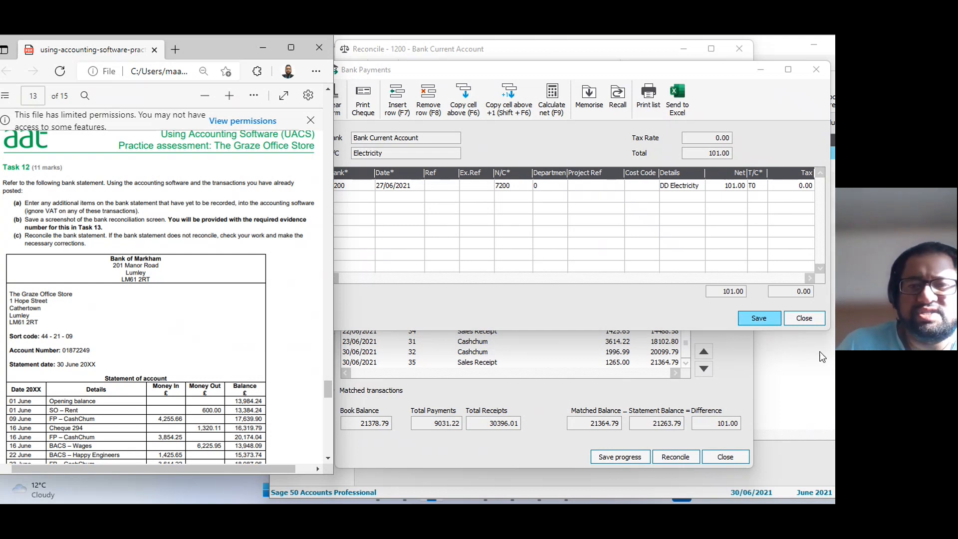
left_click(760, 319)
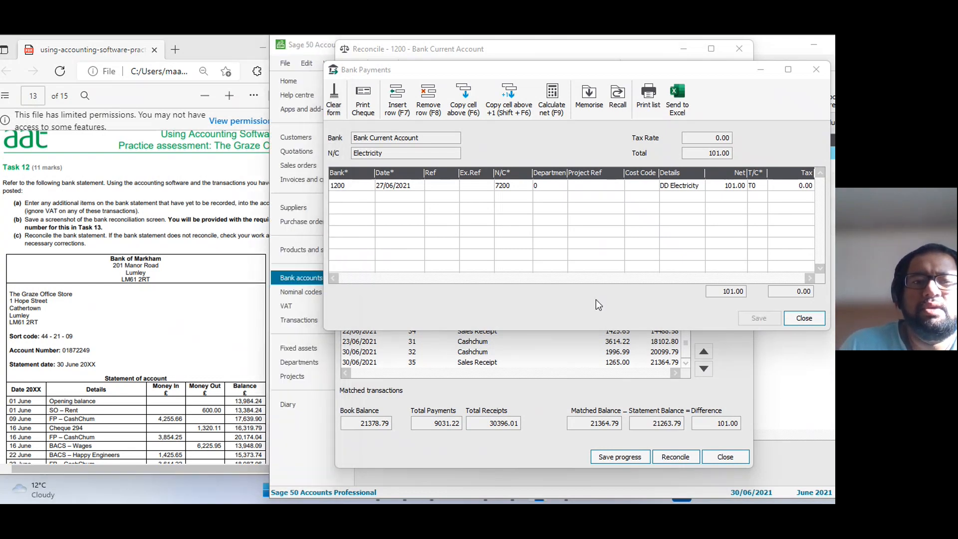
left_click(805, 319)
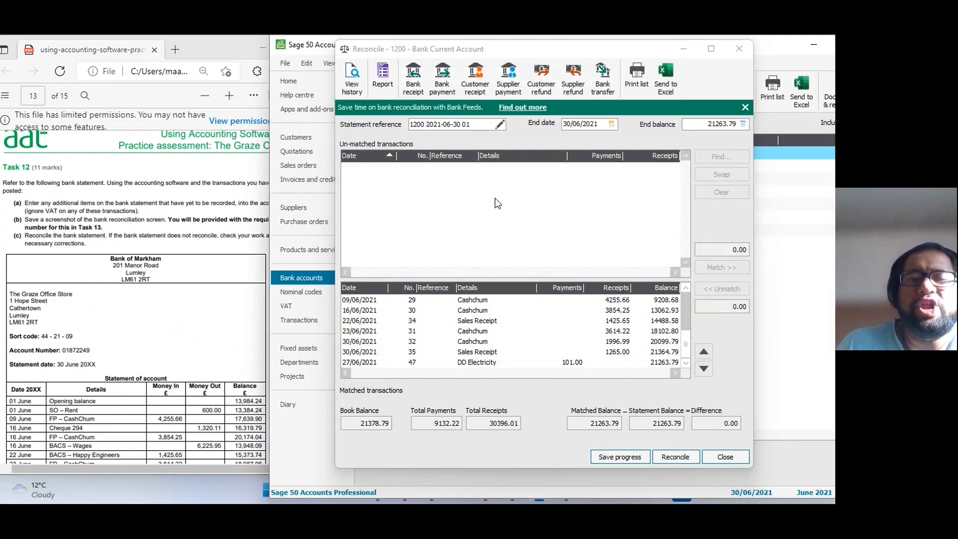
left_click_drag(558, 279, 547, 220)
left_click_drag(557, 50, 560, 36)
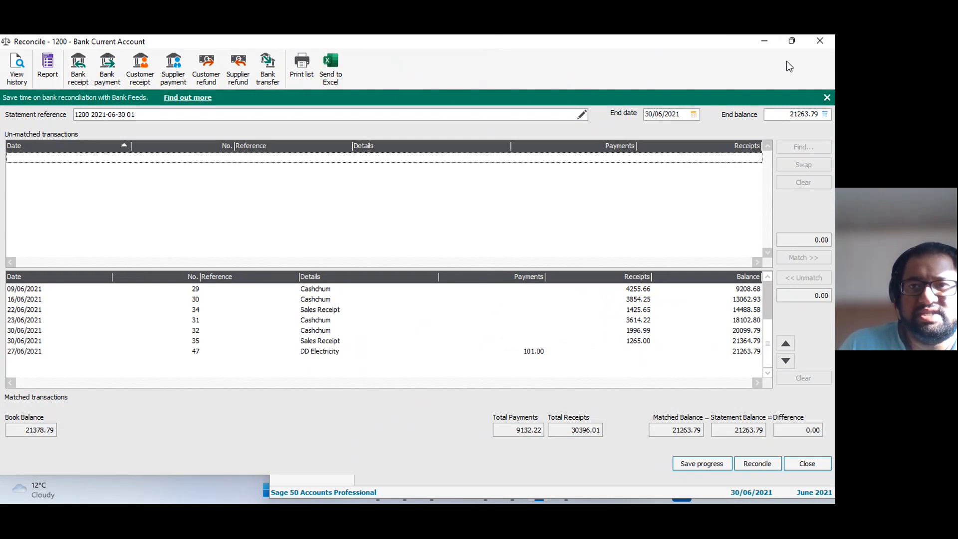
left_click(792, 40)
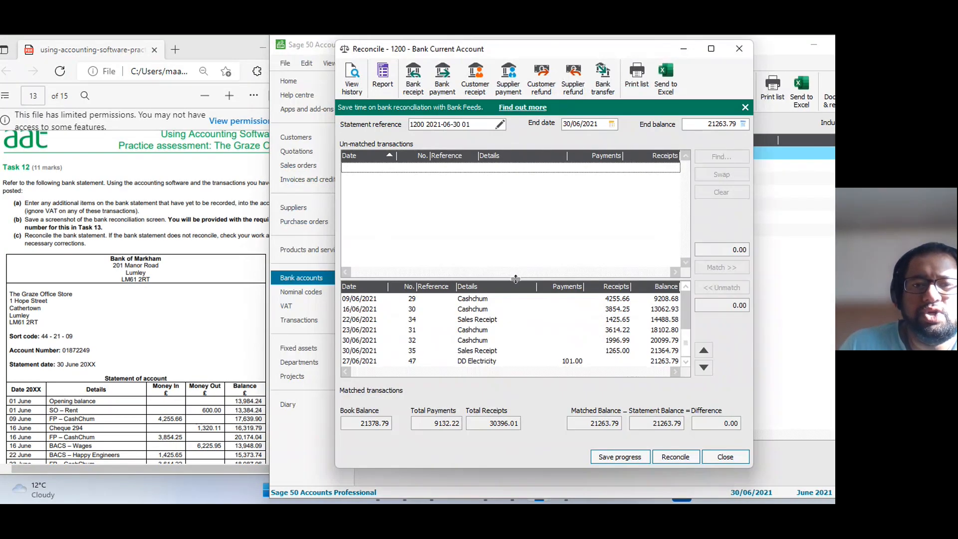
left_click_drag(524, 468, 529, 463)
left_click_drag(530, 236, 514, 473)
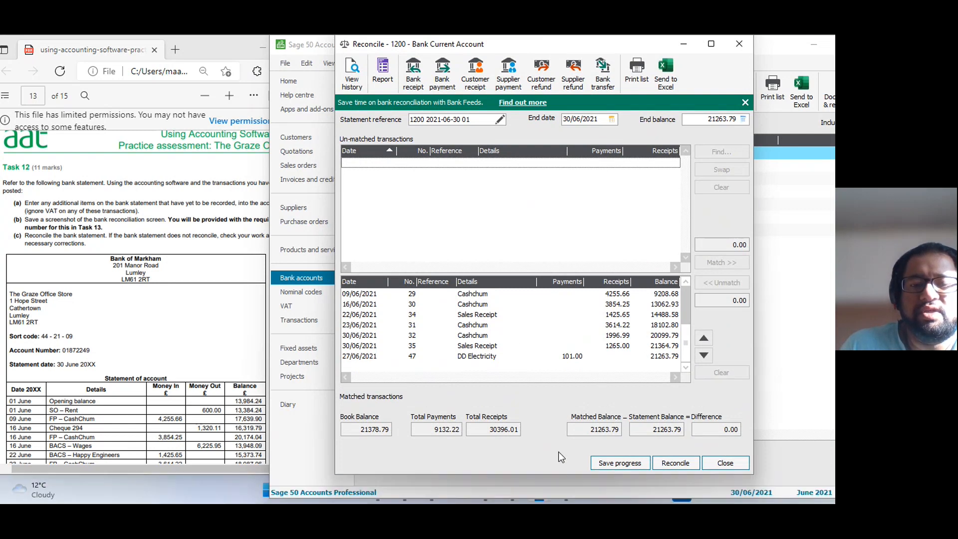
double_click(553, 474)
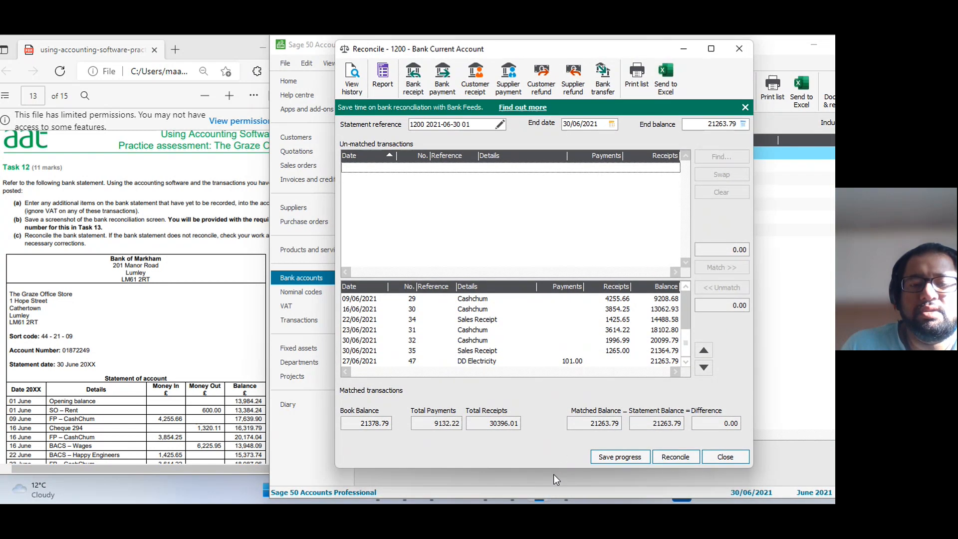
Stretch the reconciliation window to full height, enlarge the matched transactions list and show it from its first entry.
double_click(552, 469)
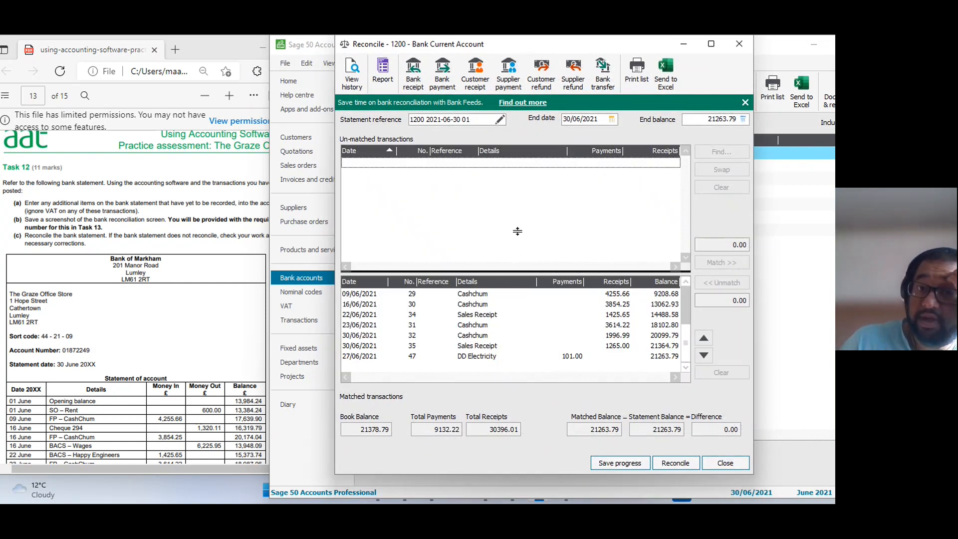
left_click_drag(514, 274, 512, 226)
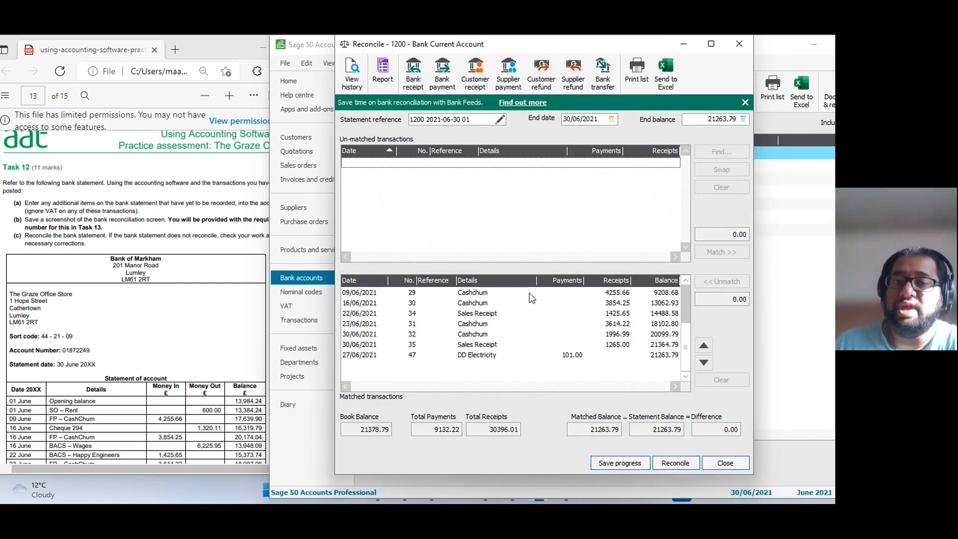
scroll(529, 305, "up", 5)
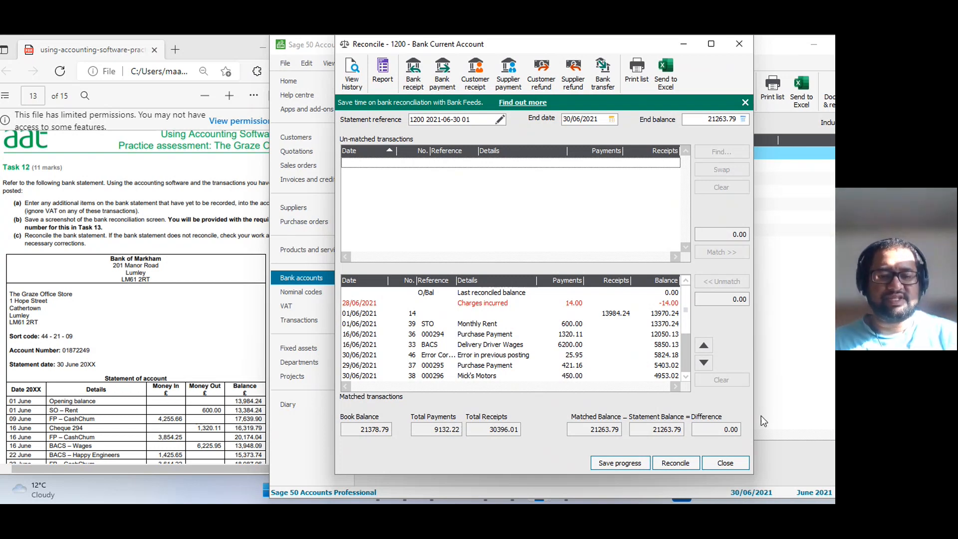
Switch to the Snipping Tool and capture the whole bank reconciliation window.
key("alt+Tab")
key("Tab")
key("Tab")
key("Tab")
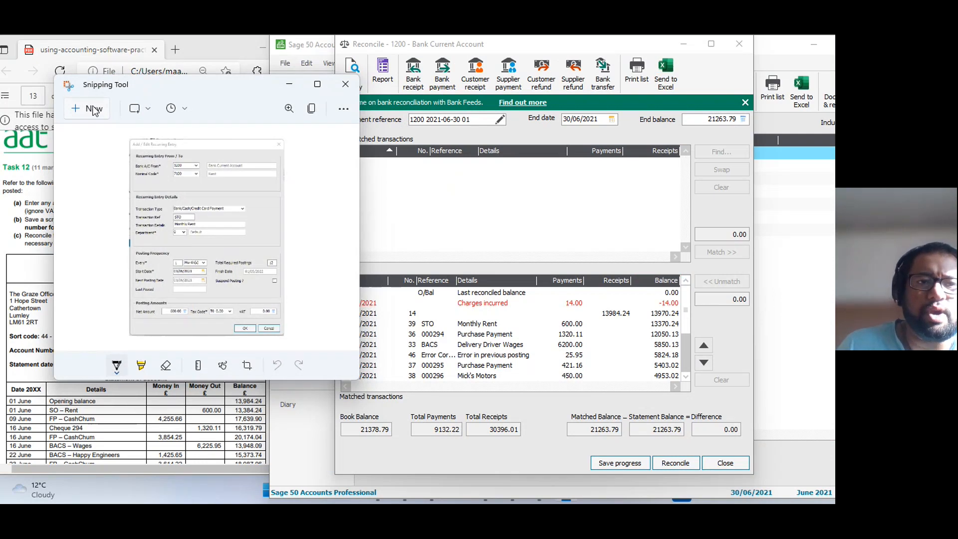
left_click(92, 110)
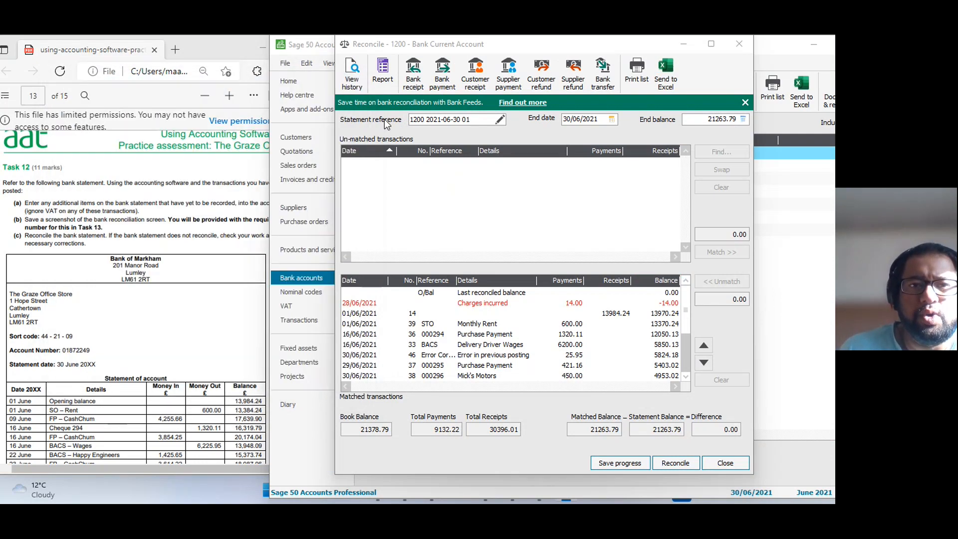
left_click_drag(327, 35, 751, 473)
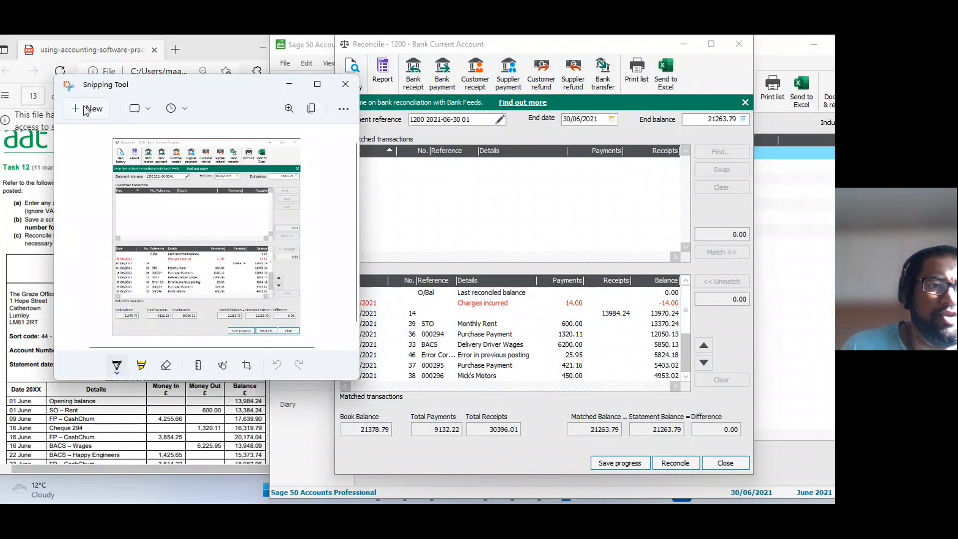
Save the capture as a PNG in the Graze Office folder, reusing the existing evidence file's name with "x" inserted after "Evidence".
left_click(342, 106)
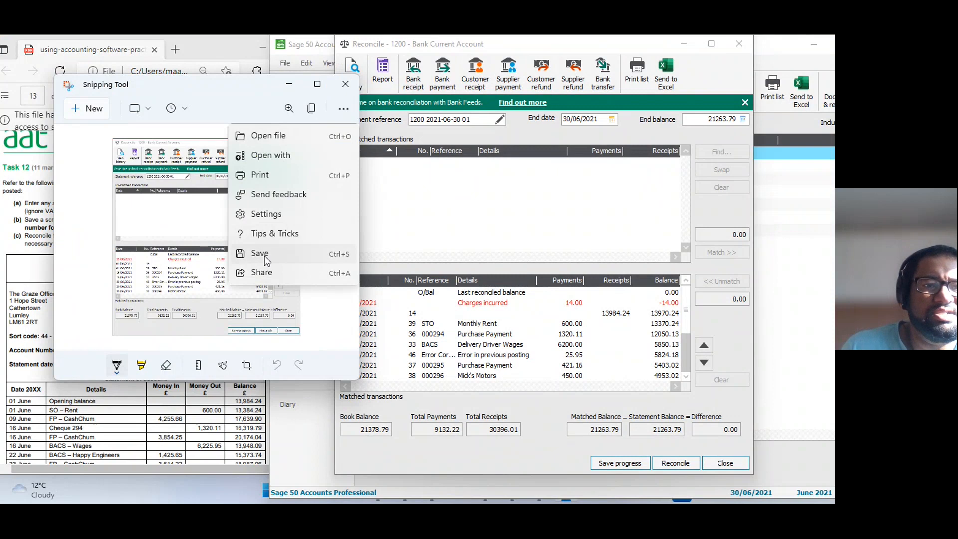
left_click(264, 256)
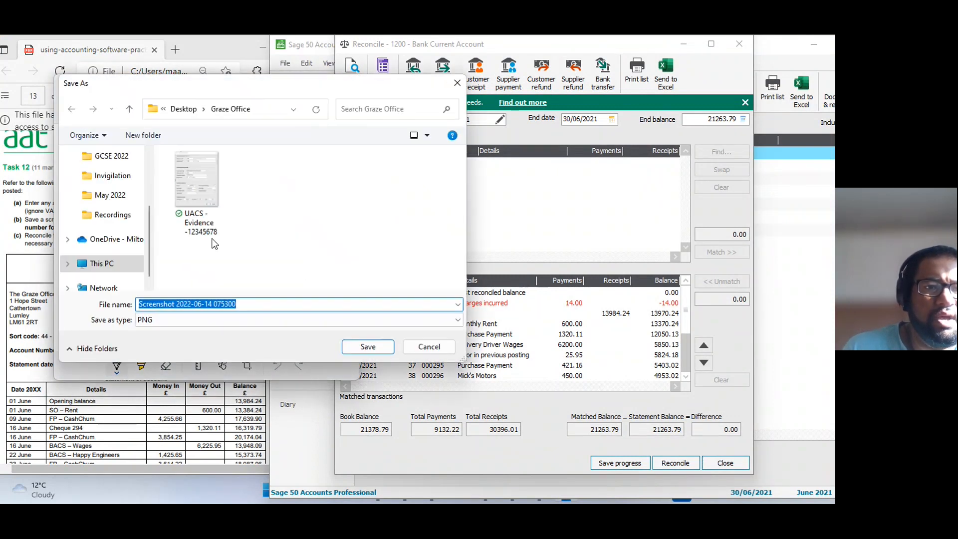
left_click(189, 187)
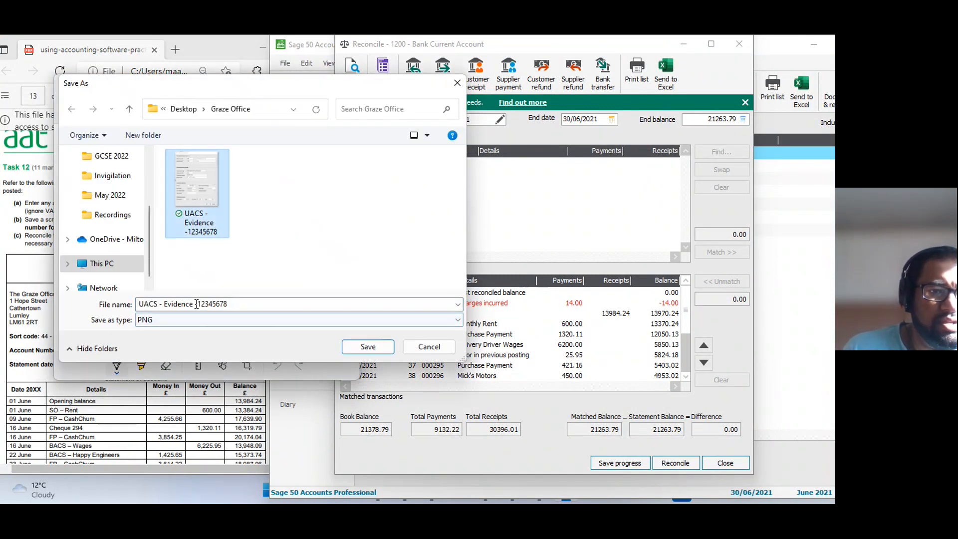
double_click(194, 304)
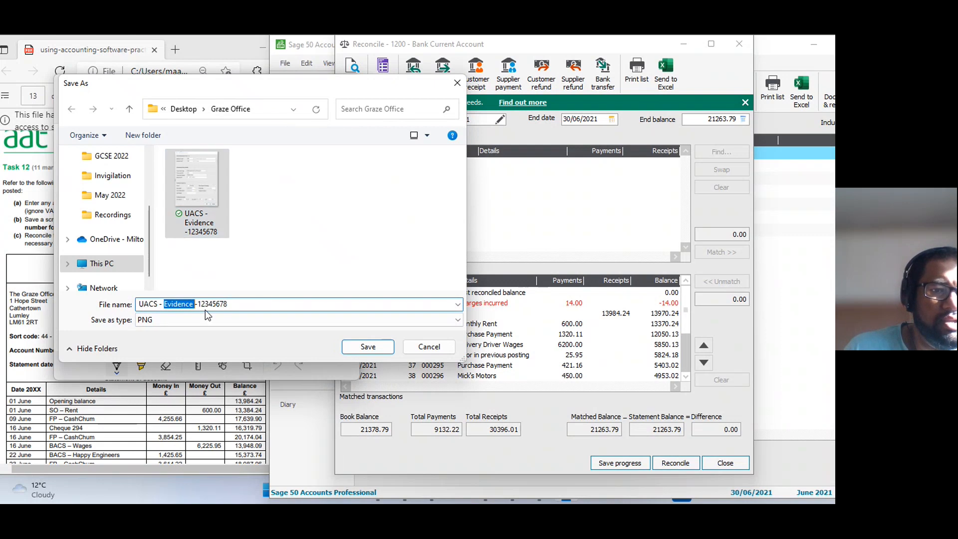
left_click(194, 305)
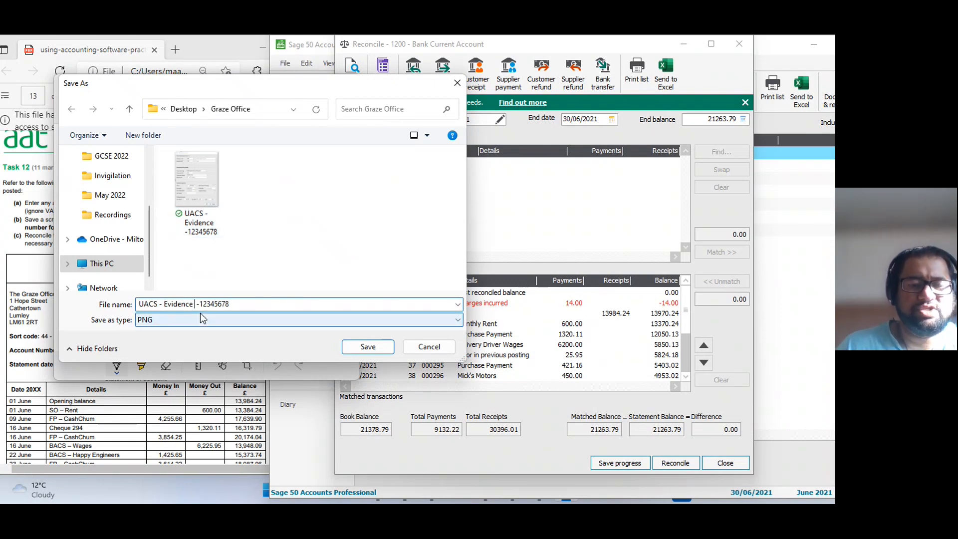
type("x")
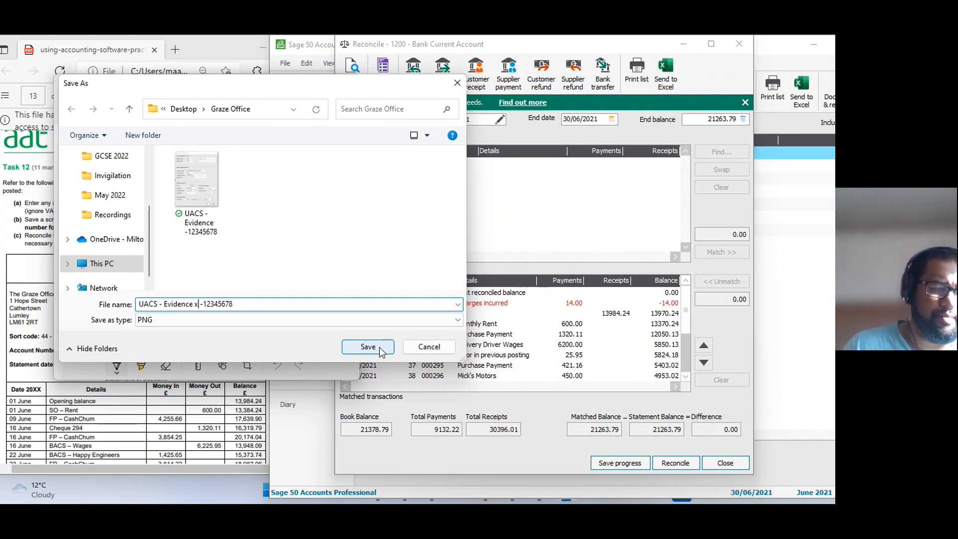
left_click(379, 347)
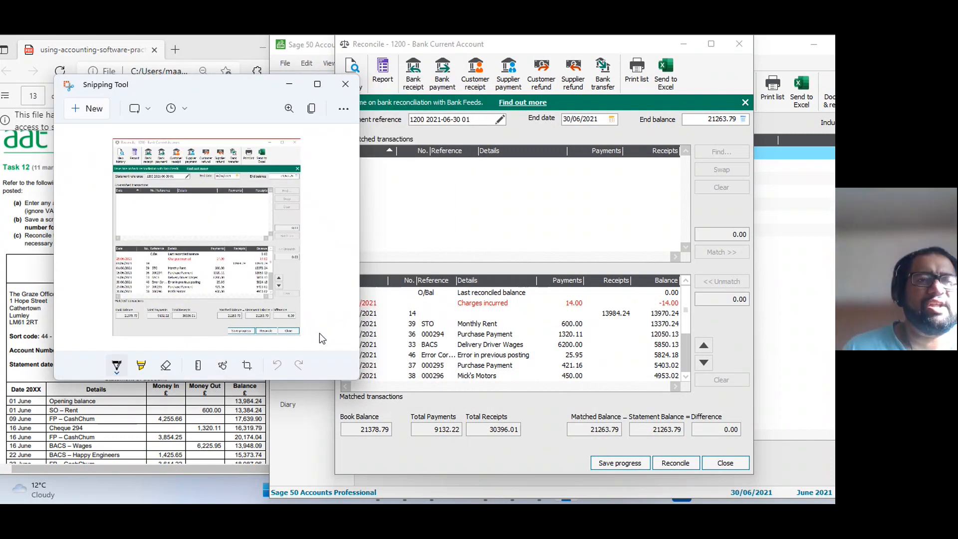
Return to the bank reconciliation window, cancel exiting it and reconcile the June statement for the Bank Current Account.
left_click(292, 89)
left_click(725, 463)
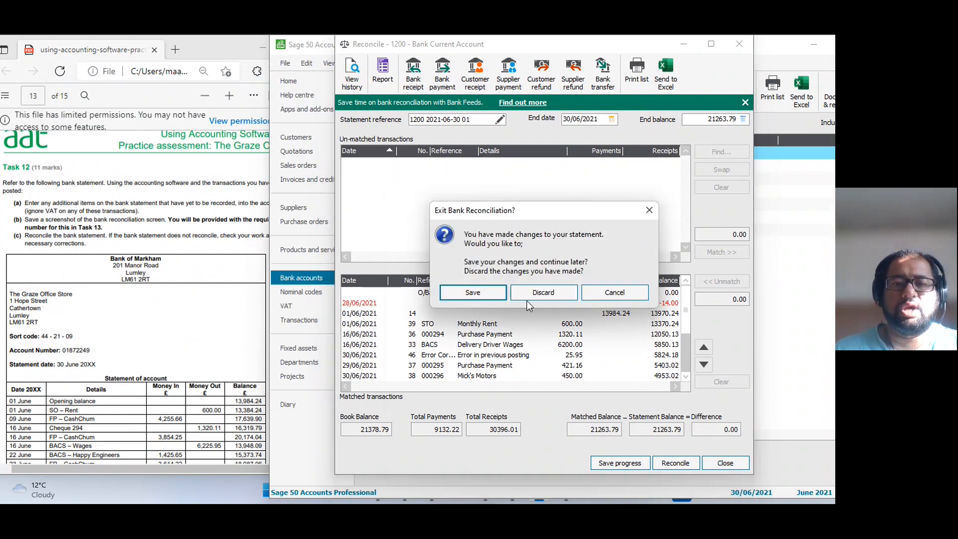
left_click(611, 293)
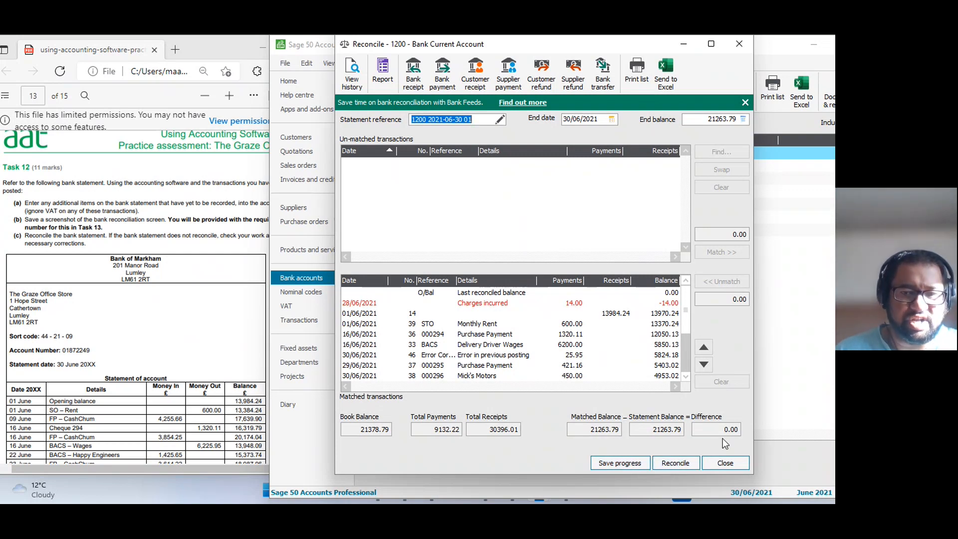
left_click(687, 467)
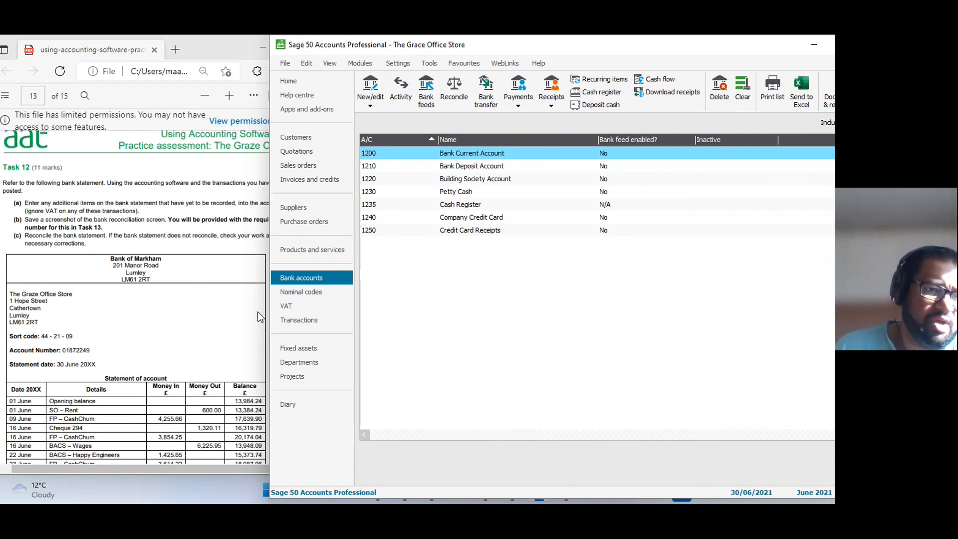
Go back to the Sage home page and examine the Task 13 evidence table and its required file names in the assessment PDF.
scroll(192, 420, "down", 1)
scroll(188, 443, "down", 3)
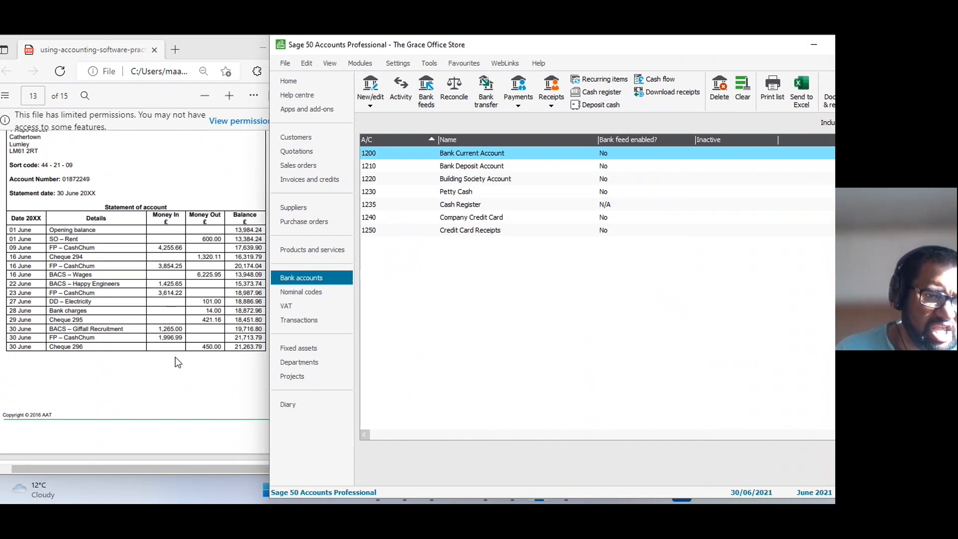
scroll(164, 332, "down", 10)
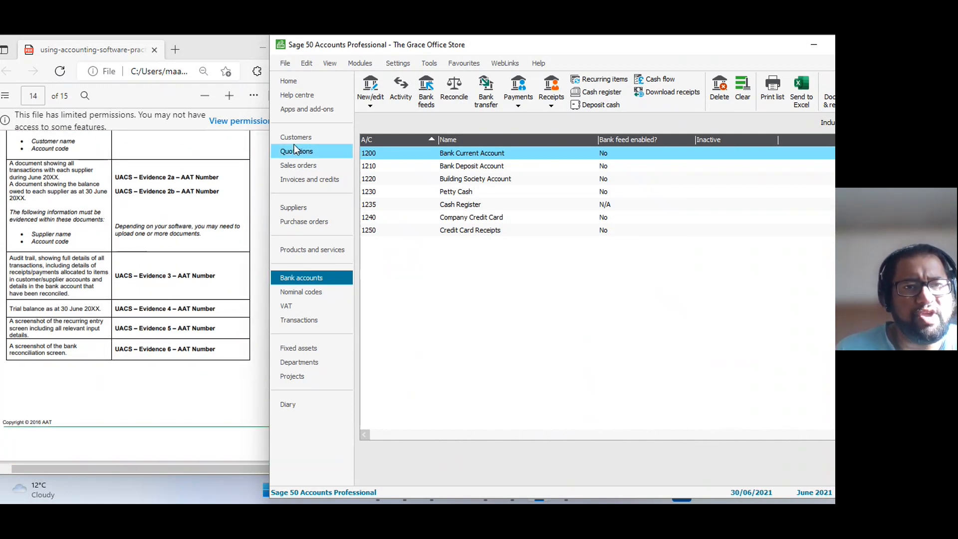
left_click(290, 81)
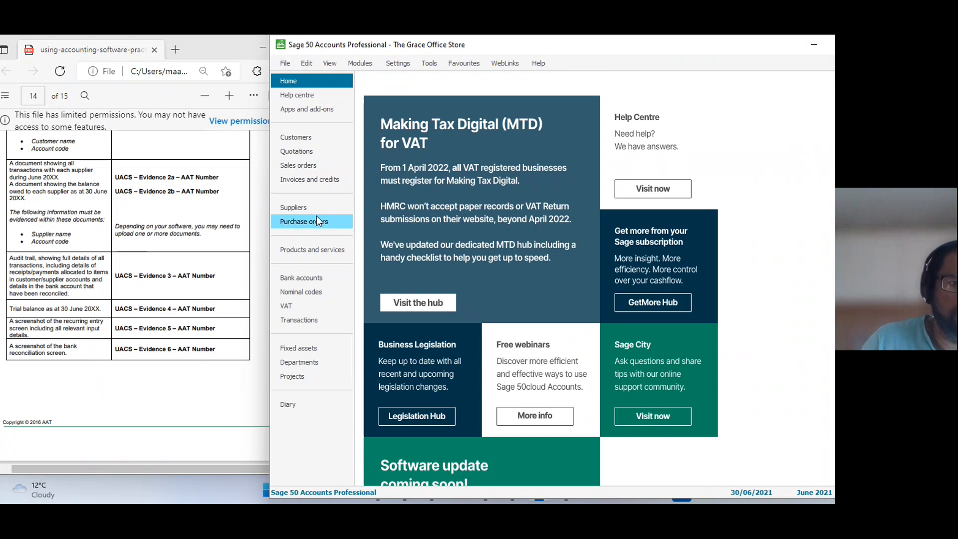
scroll(127, 269, "up", 3)
scroll(129, 269, "up", 5)
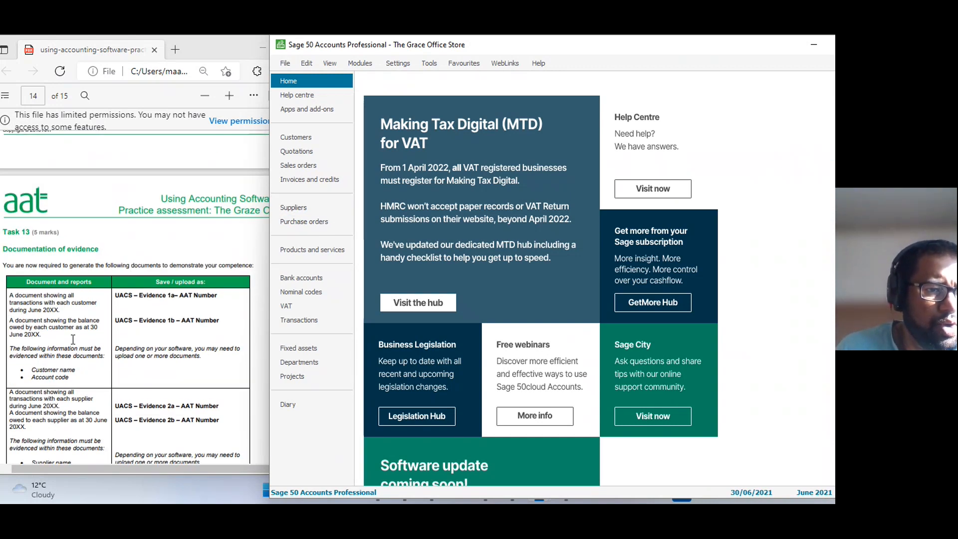
scroll(81, 314, "down", 5)
scroll(81, 314, "up", 2)
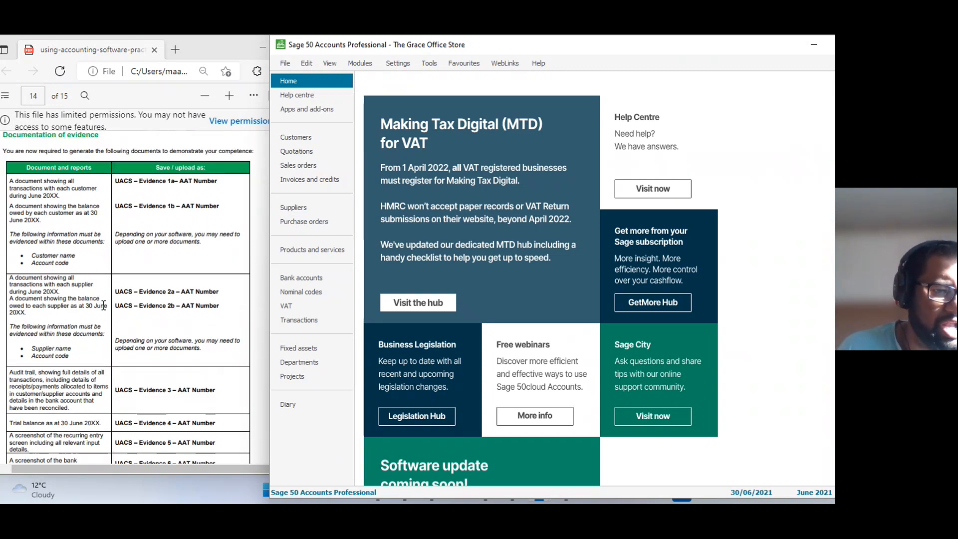
scroll(104, 298, "down", 4)
scroll(161, 196, "up", 4)
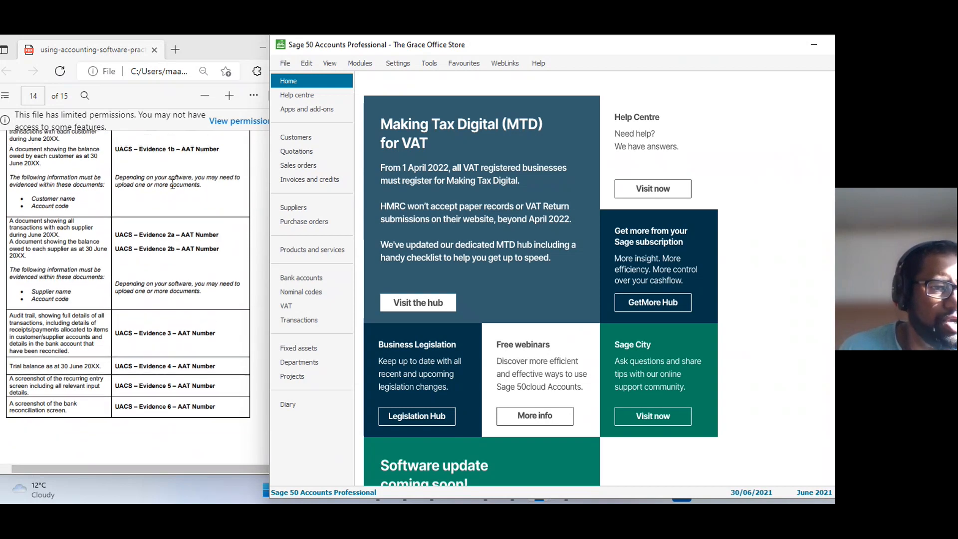
scroll(170, 360, "down", 3)
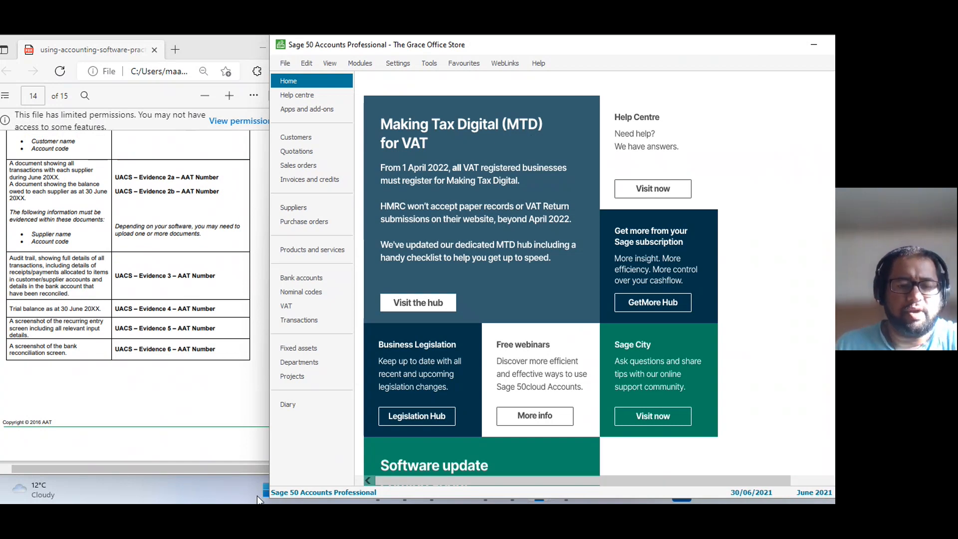
Switch to the Surpass Viewer to look at the evidence titling and submission instructions, and minimise it again.
key("alt+Tab")
key("alt+Tab")
key("alt+Tab")
key("alt+Tab")
key("alt+Tab")
key("alt+Tab")
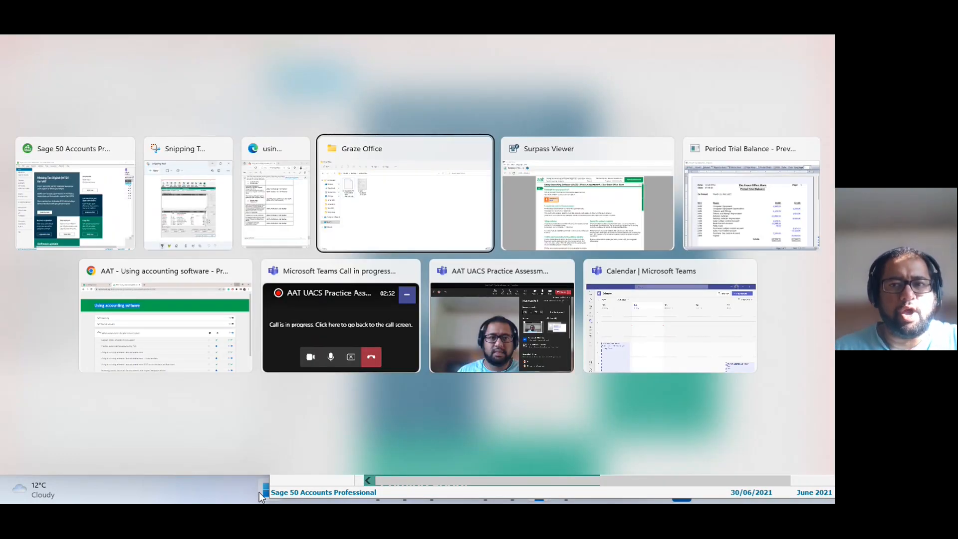
key("alt+Tab")
key("alt+Tab")
key("alt+Tab")
key("alt+Tab")
key("alt+Tab")
key("alt+Tab")
key("alt+Tab")
key("alt+Tab")
key("alt+Tab")
key("alt+Tab")
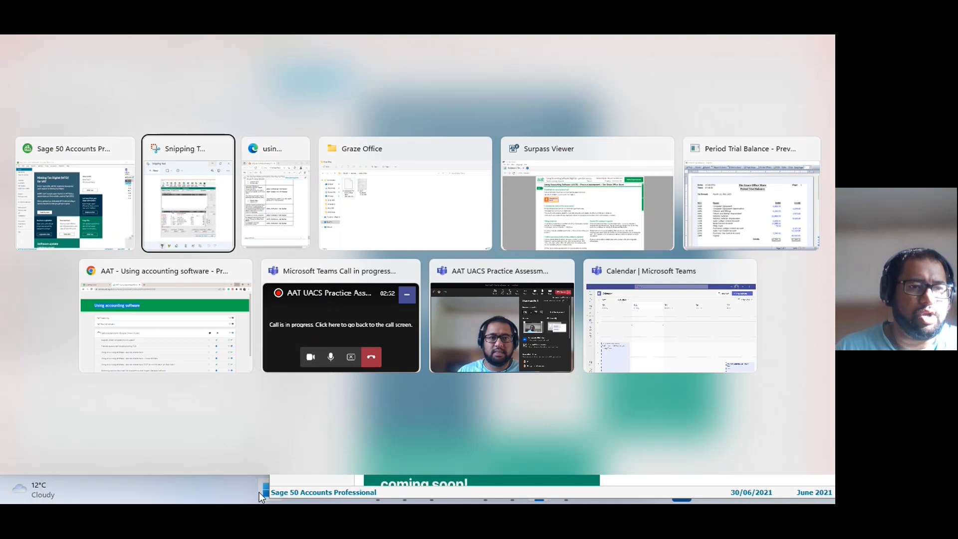
key("alt+Tab")
key("alt+Tab")
key("alt+Tab")
key("alt+Tab")
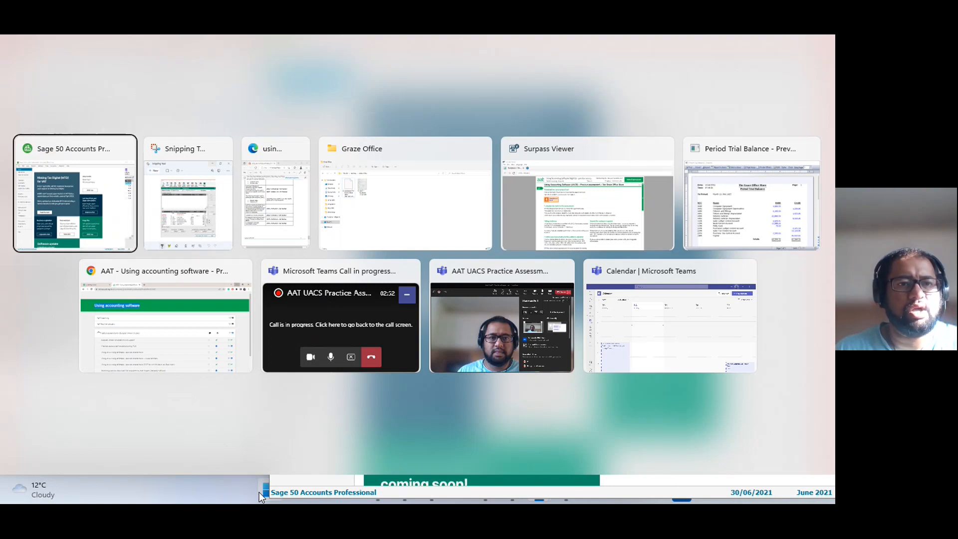
key("alt+Tab")
key("alt+Tab")
key("alt+Tab")
key("alt+Tab")
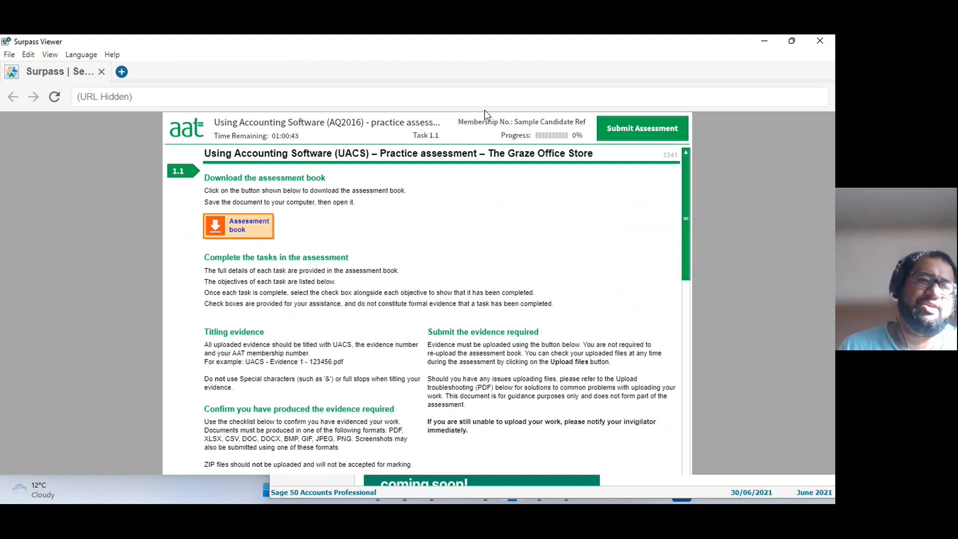
left_click(766, 42)
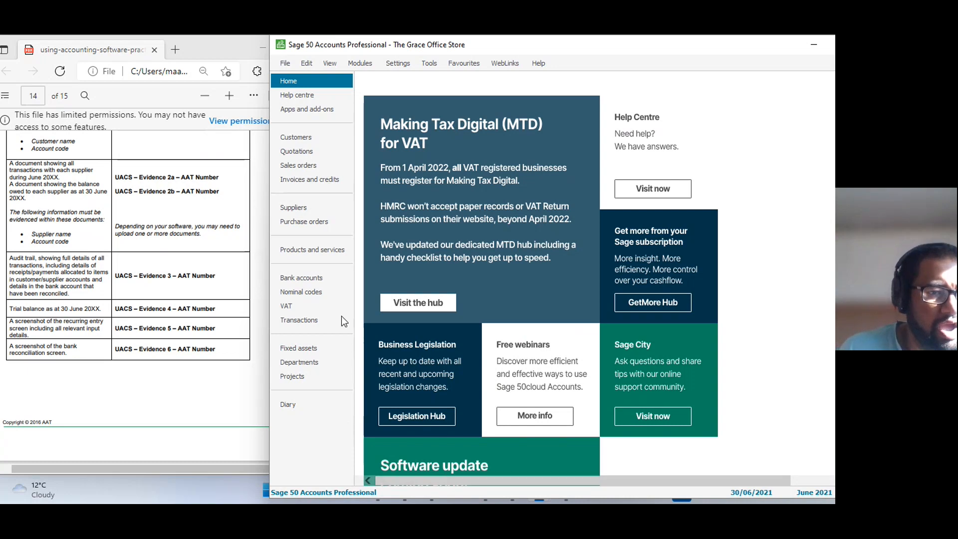
Check the customer evidence required in Task 13 and open the customer reports window from the Customers list.
scroll(165, 281, "up", 4)
scroll(165, 281, "down", 2)
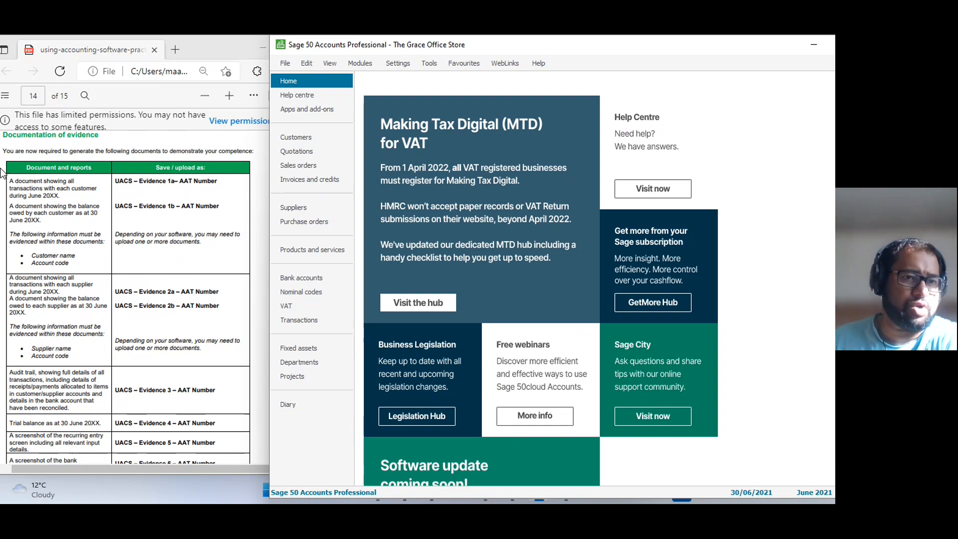
left_click_drag(31, 255, 70, 264)
left_click(74, 265)
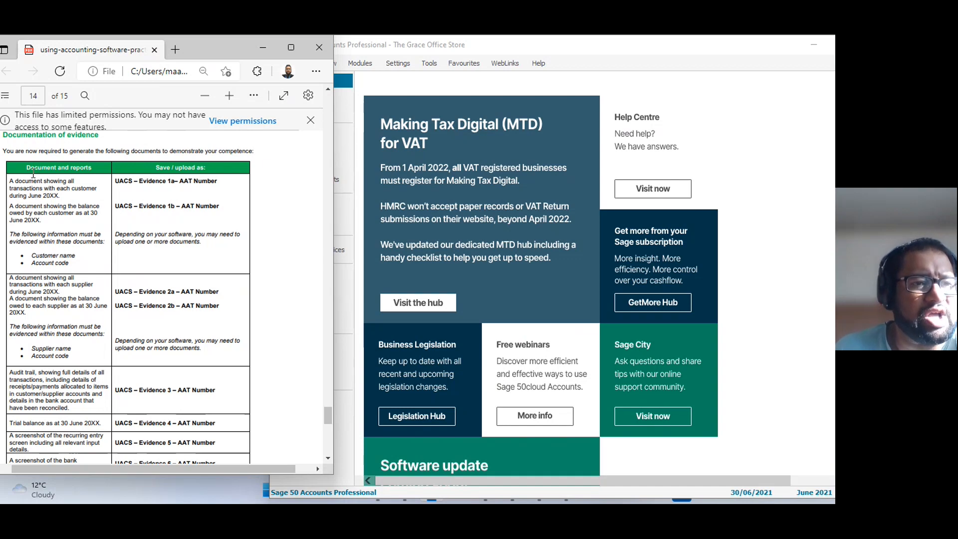
left_click(346, 150)
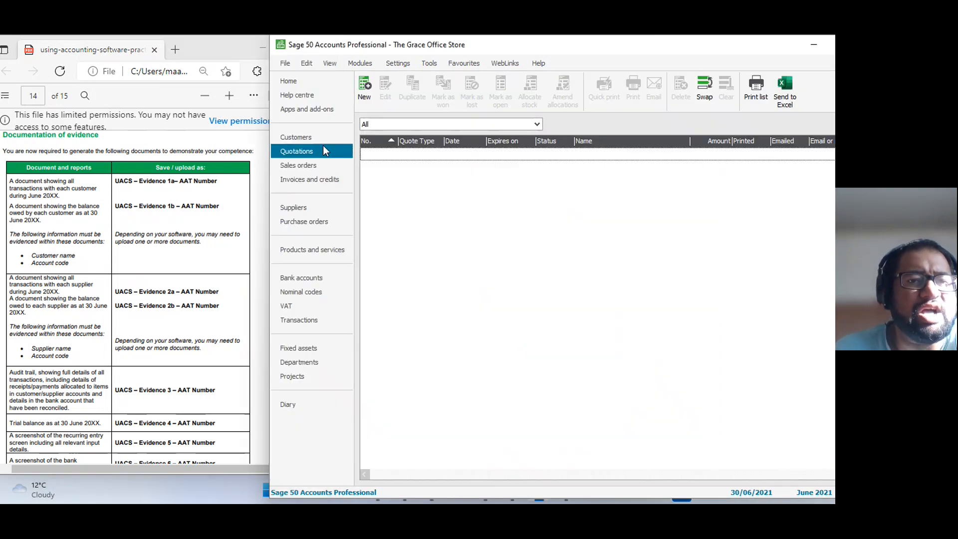
left_click(311, 138)
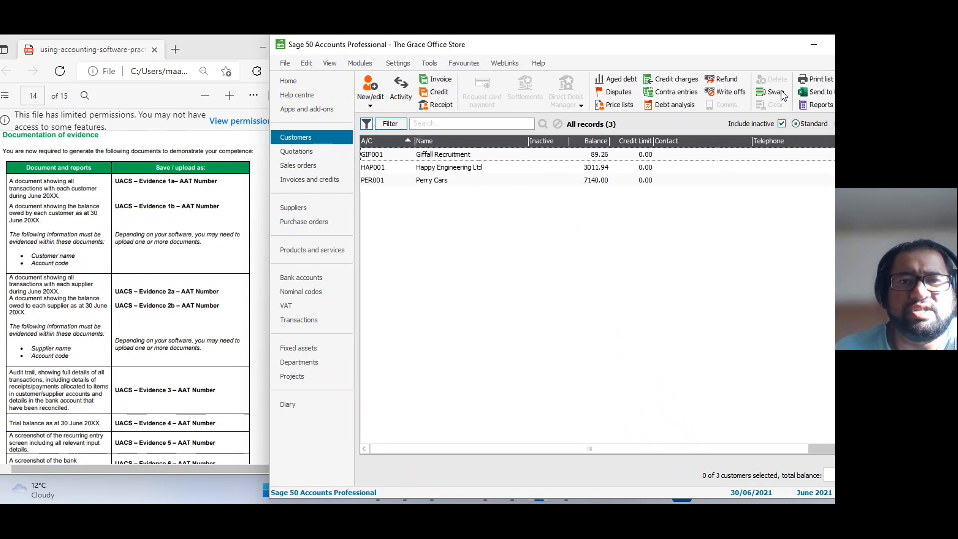
left_click_drag(656, 45, 579, 46)
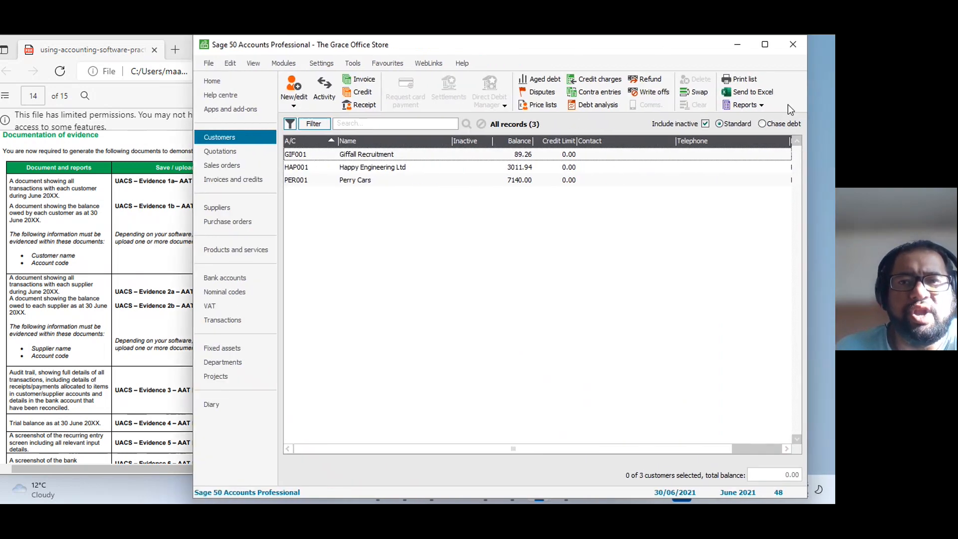
left_click(745, 105)
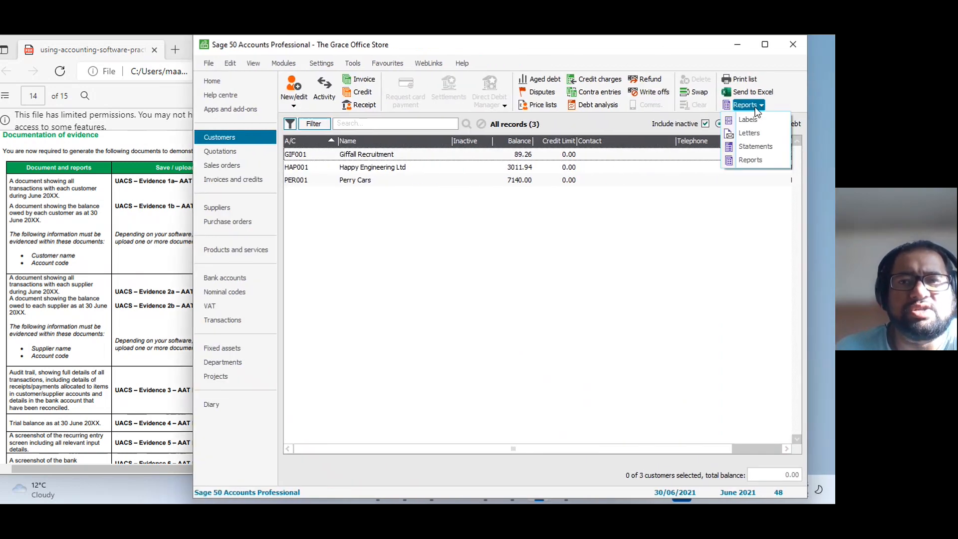
left_click(749, 164)
left_click_drag(456, 77, 525, 58)
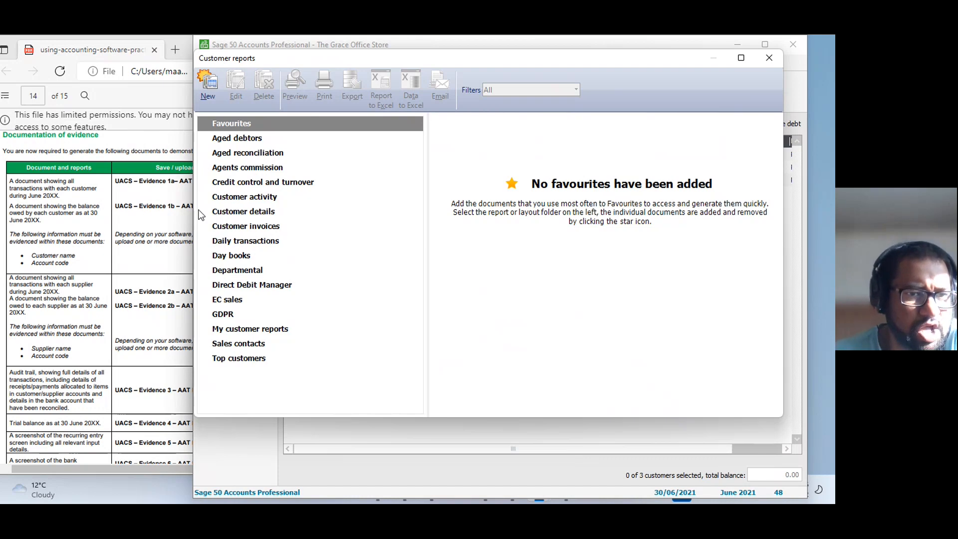
Preview the Customer Activity (Detailed) report with its default criteria and maximise the preview.
left_click(249, 198)
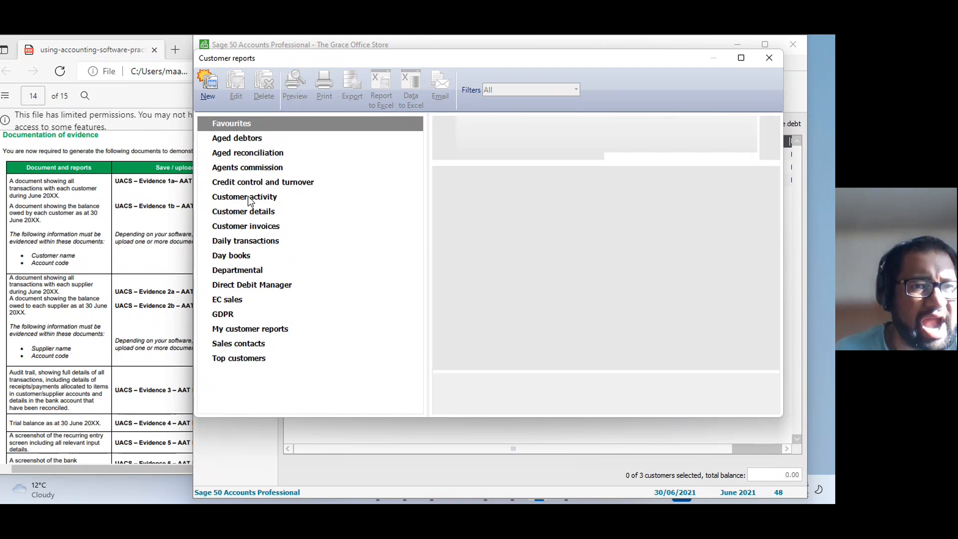
mouse_move(502, 206)
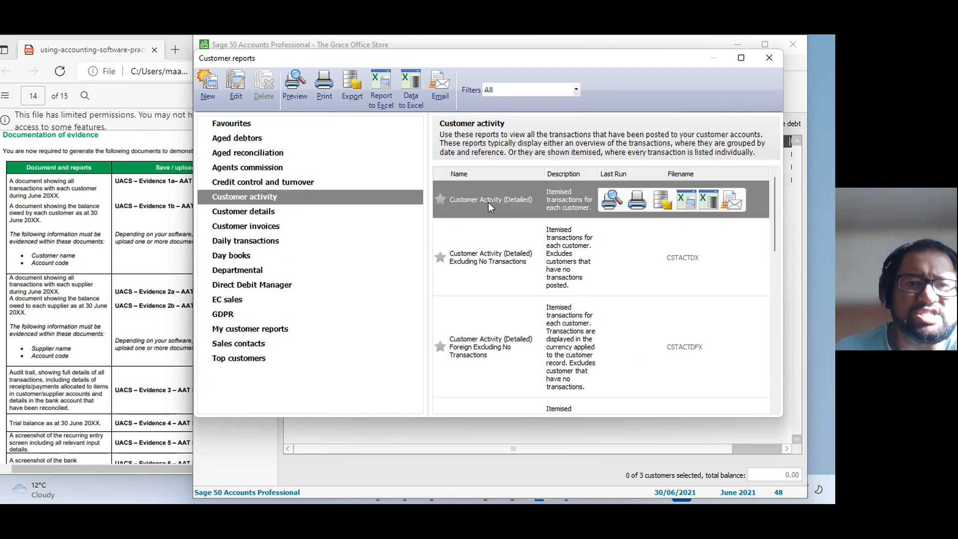
double_click(496, 205)
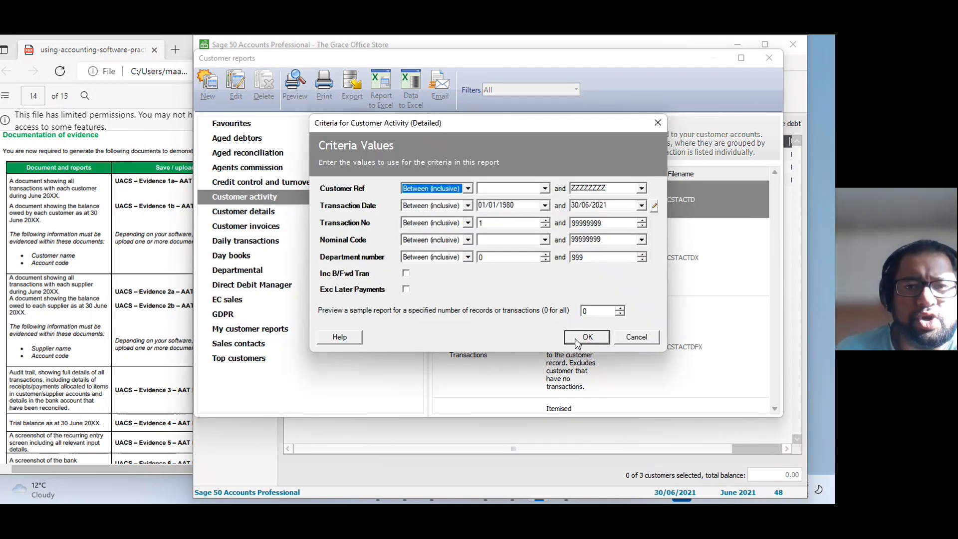
left_click(575, 337)
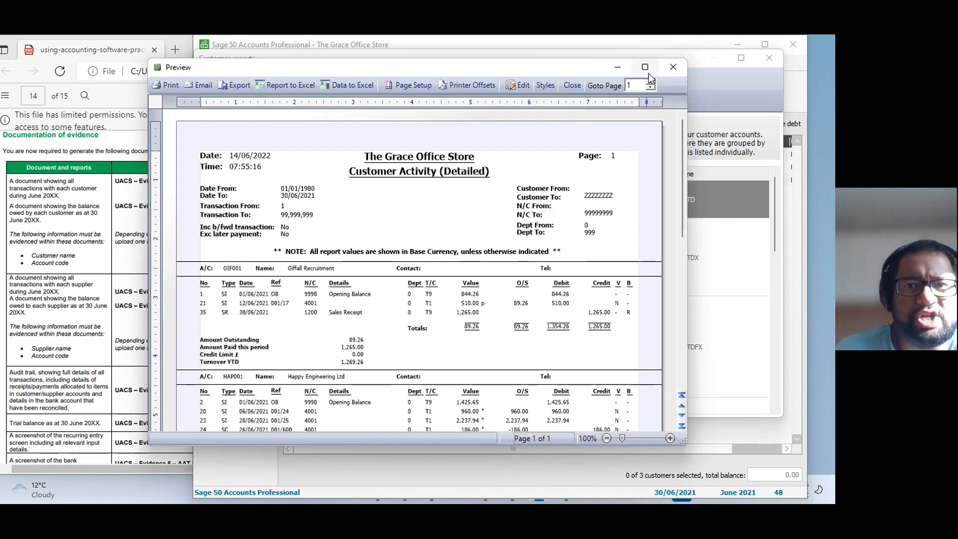
left_click(647, 70)
Review each customer's transactions, totals and outstanding amounts in the Customer Activity (Detailed) report.
scroll(334, 309, "down", 4)
scroll(334, 310, "up", 4)
scroll(333, 310, "down", 1)
scroll(333, 310, "down", 1)
scroll(363, 327, "up", 1)
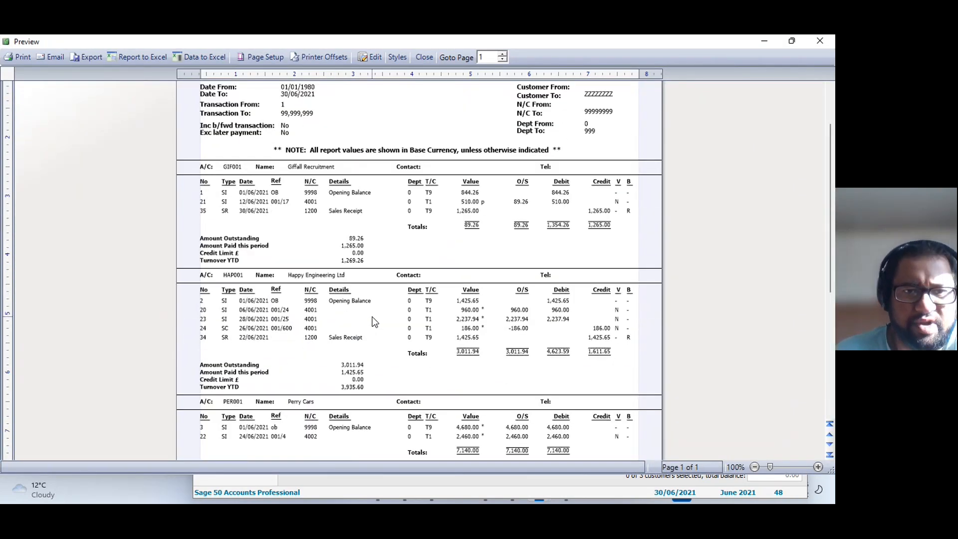
scroll(375, 321, "up", 1)
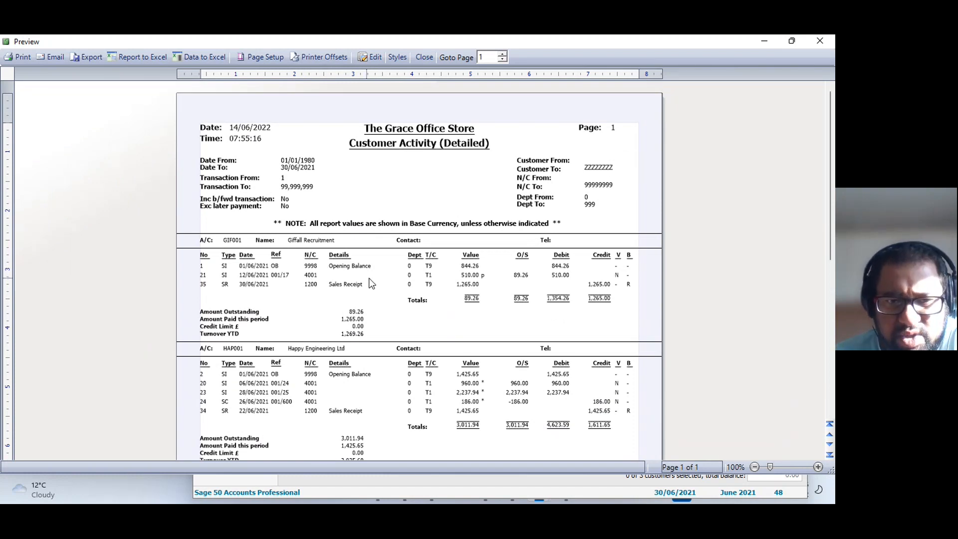
scroll(373, 286, "down", 2)
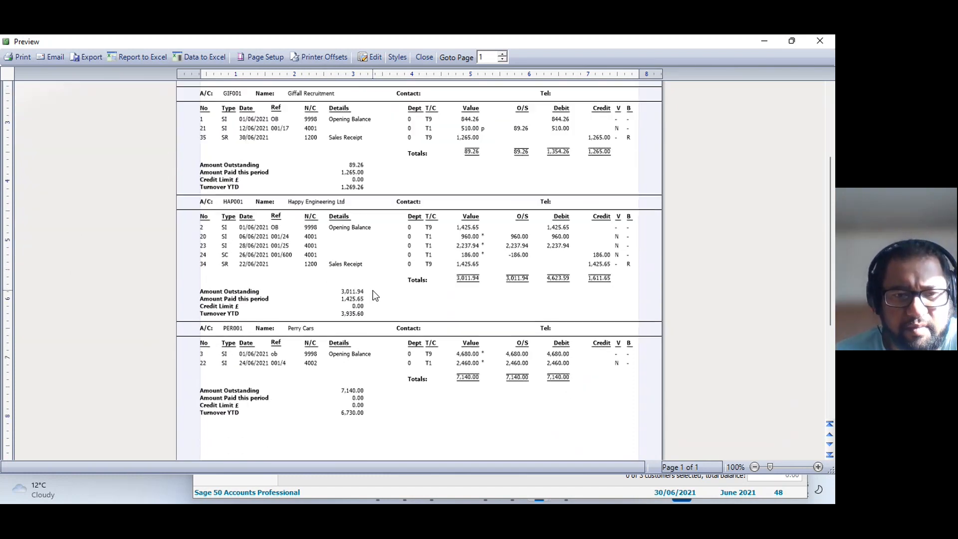
scroll(349, 164, "up", 1)
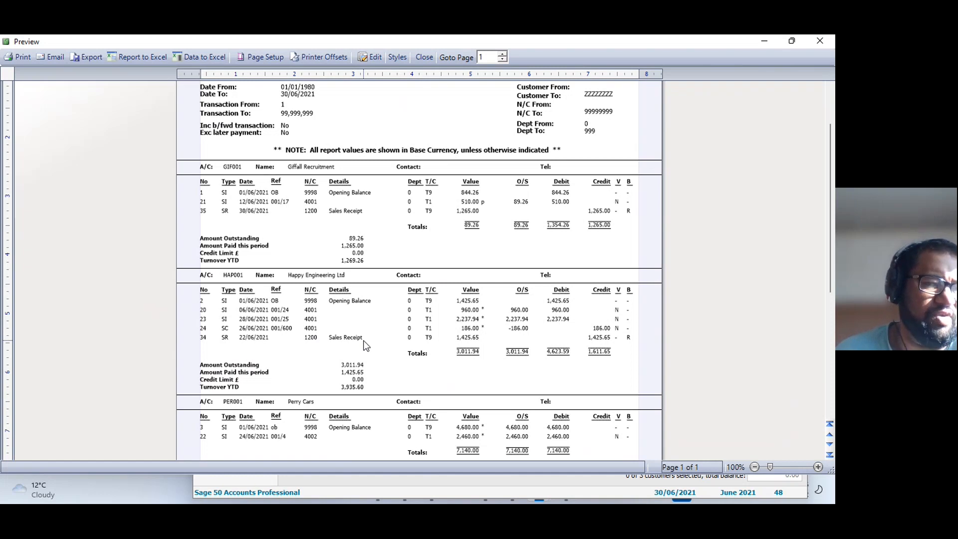
scroll(363, 341, "down", 2)
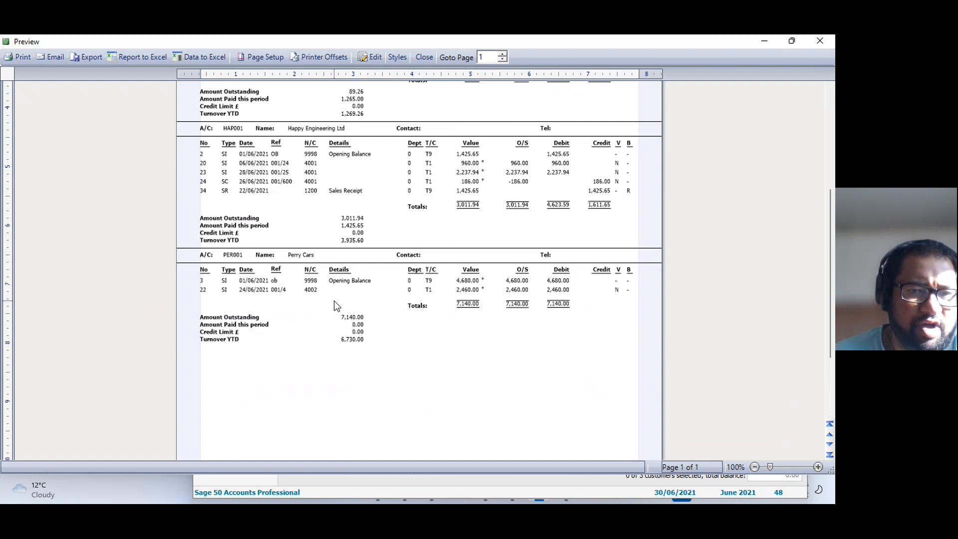
scroll(330, 292, "down", 2)
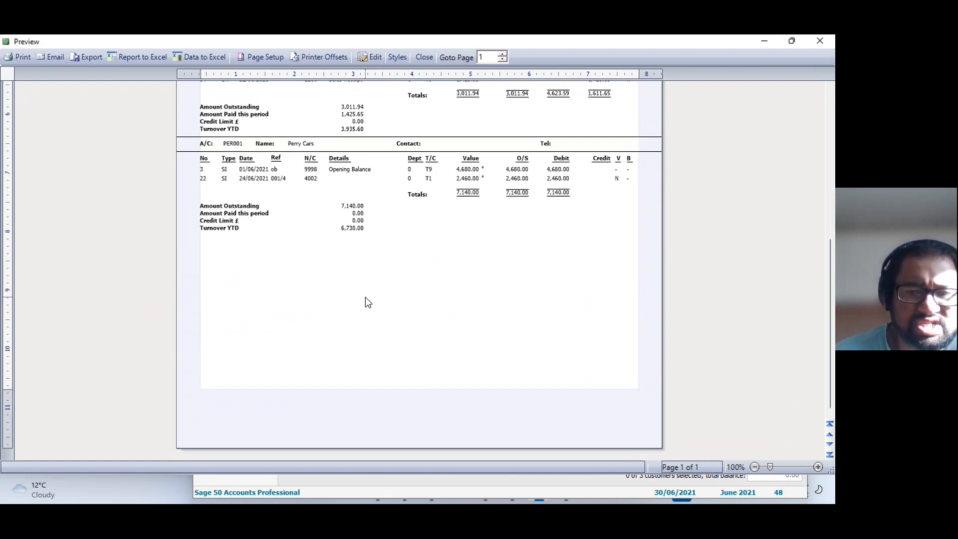
scroll(369, 296, "up", 5)
Start exporting the Customer Activity (Detailed) report to the Graze Office folder as a PDF and clear the suggested file name.
left_click(85, 58)
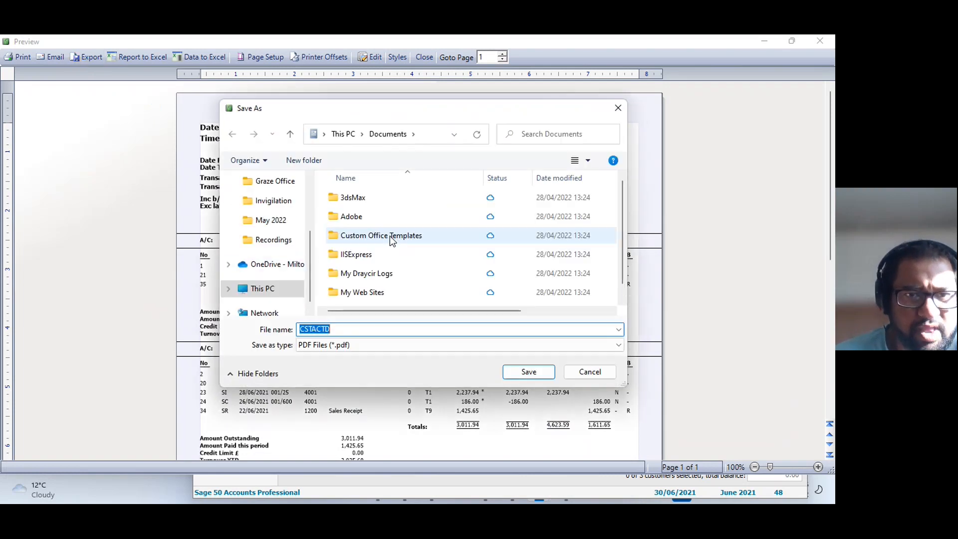
scroll(273, 220, "up", 1)
left_click(275, 239)
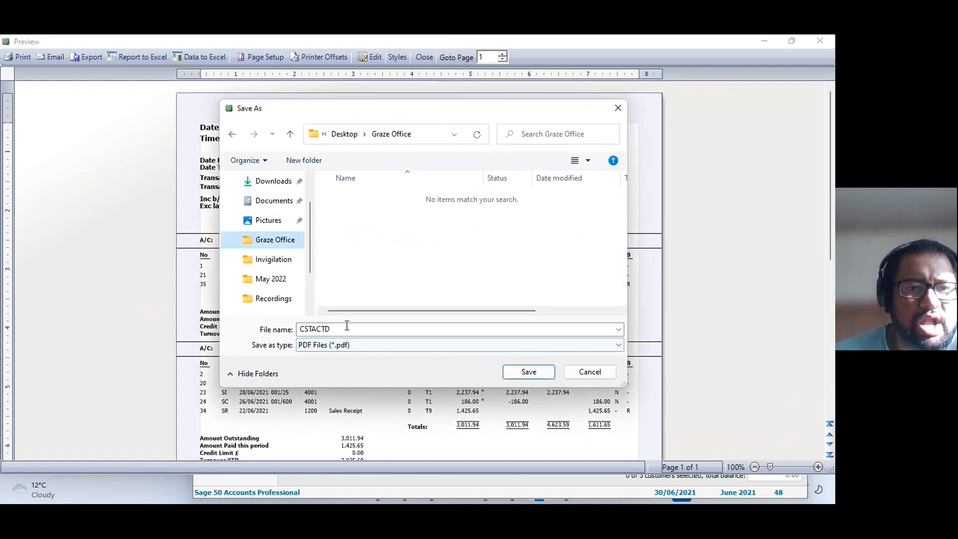
double_click(344, 328)
key("BackSpace")
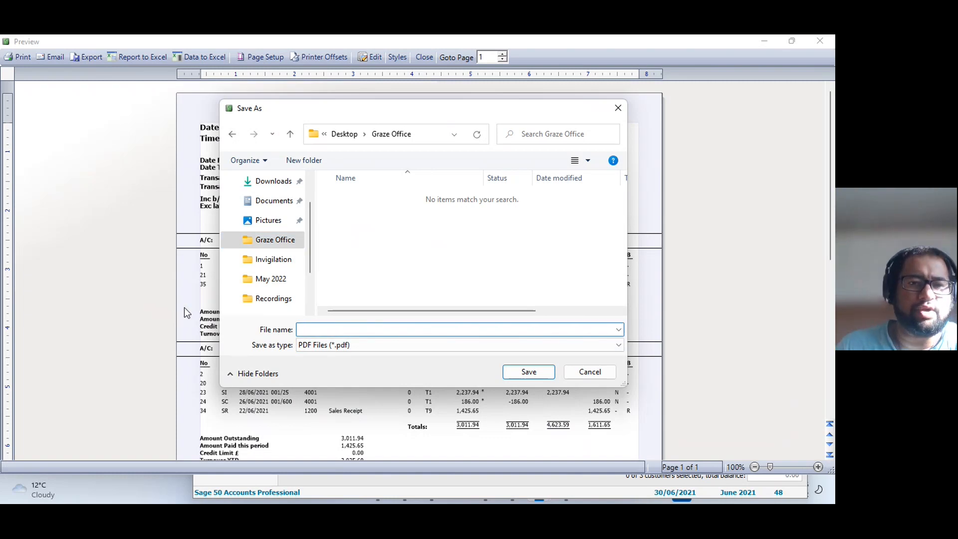
left_click(324, 347)
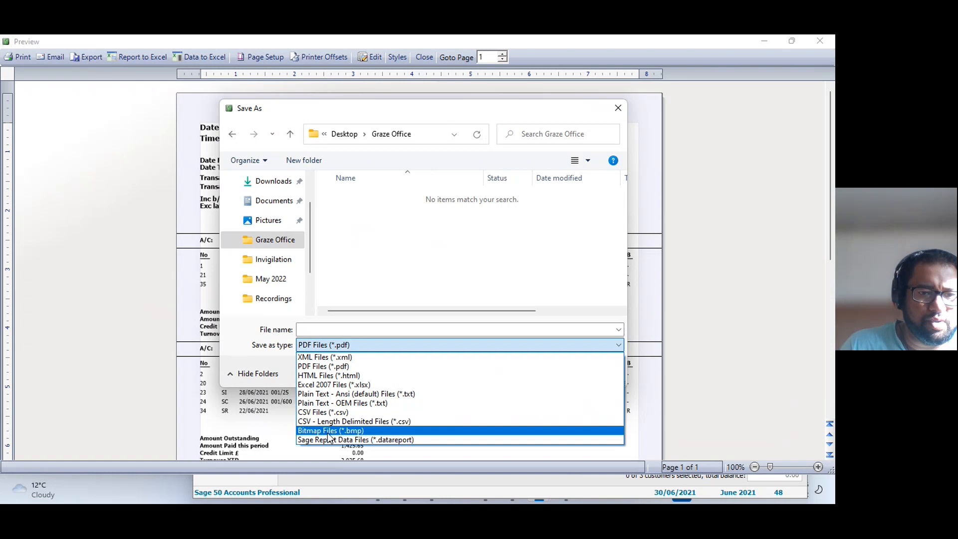
left_click(329, 367)
left_click(327, 328)
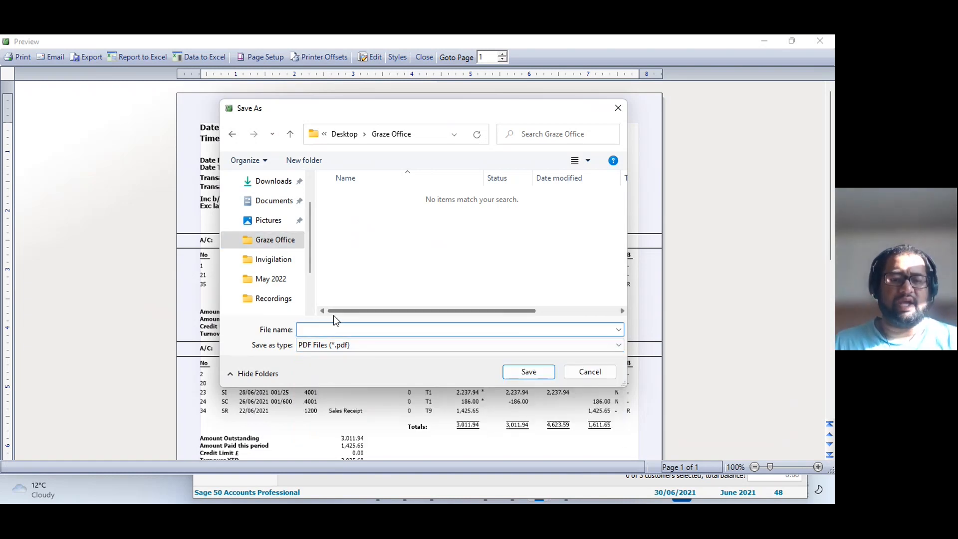
Save the PDF as "UACS - Evidence 1a-" followed by the AAT number, and close the report preview.
type("UAC")
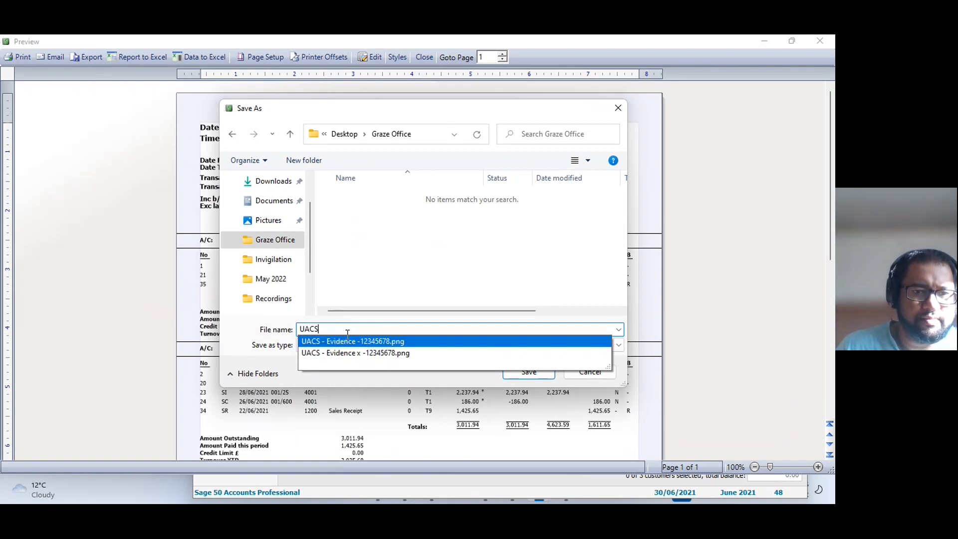
type("S - Ei")
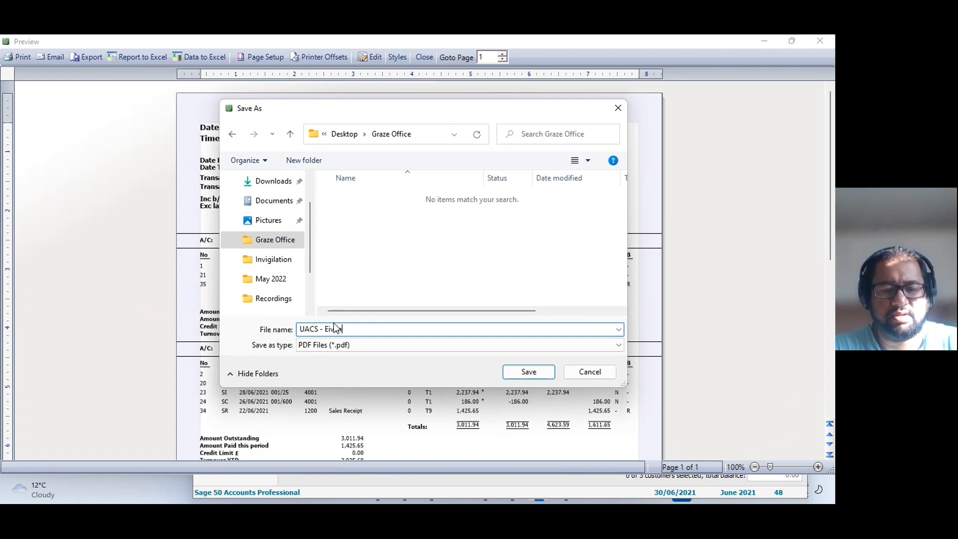
key("BackSpace")
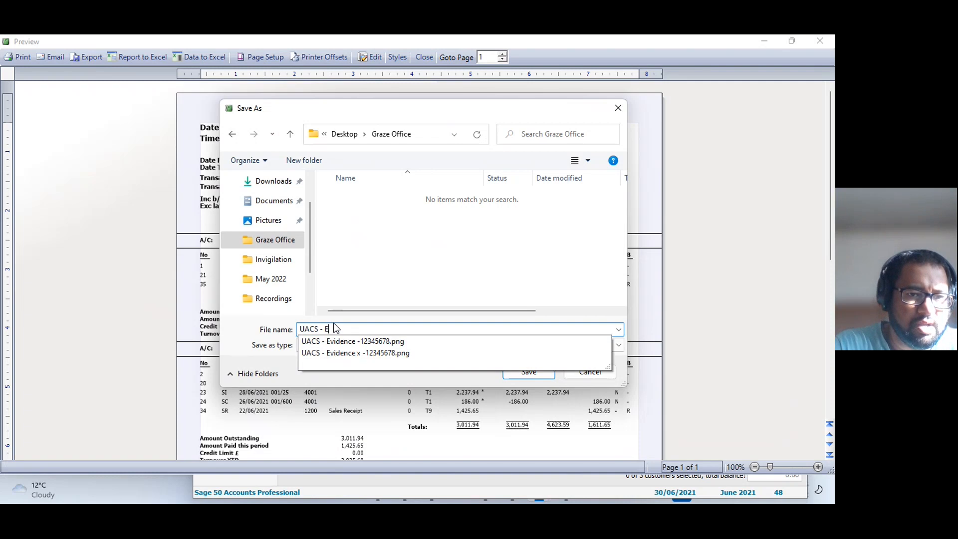
type("videnc")
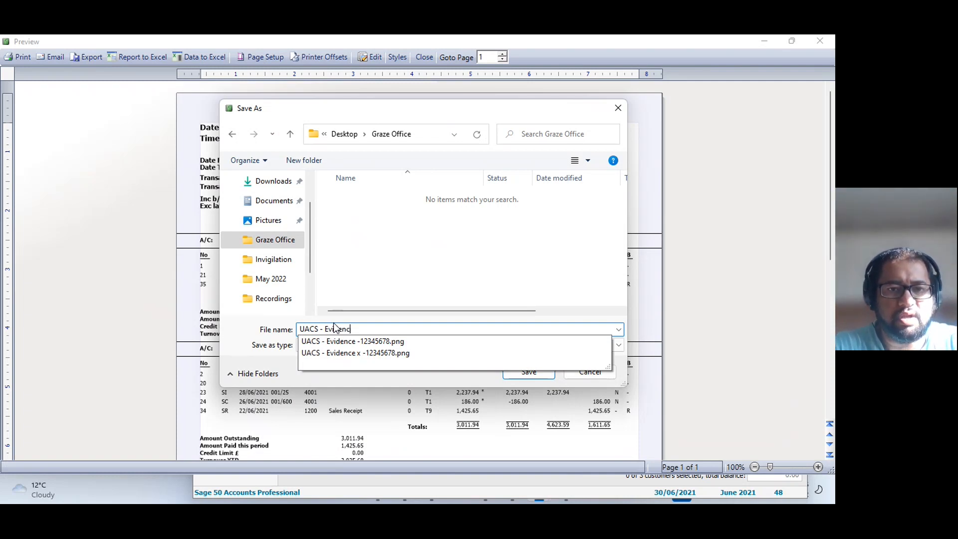
type("e 1")
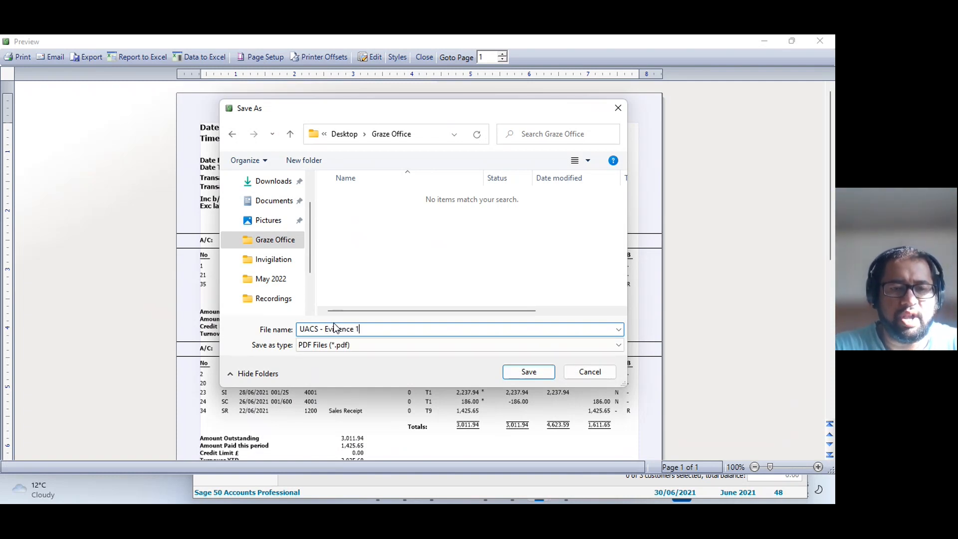
type("a-1234567")
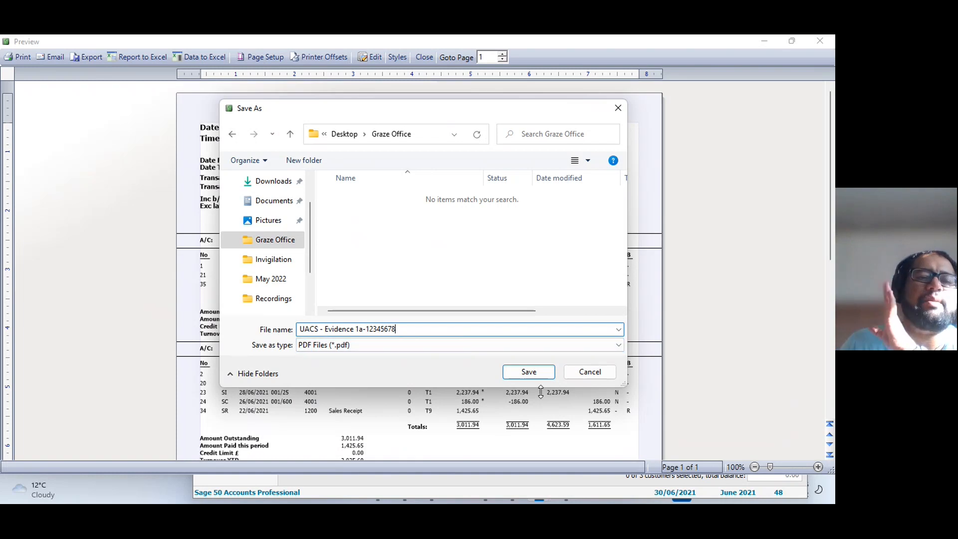
type("8")
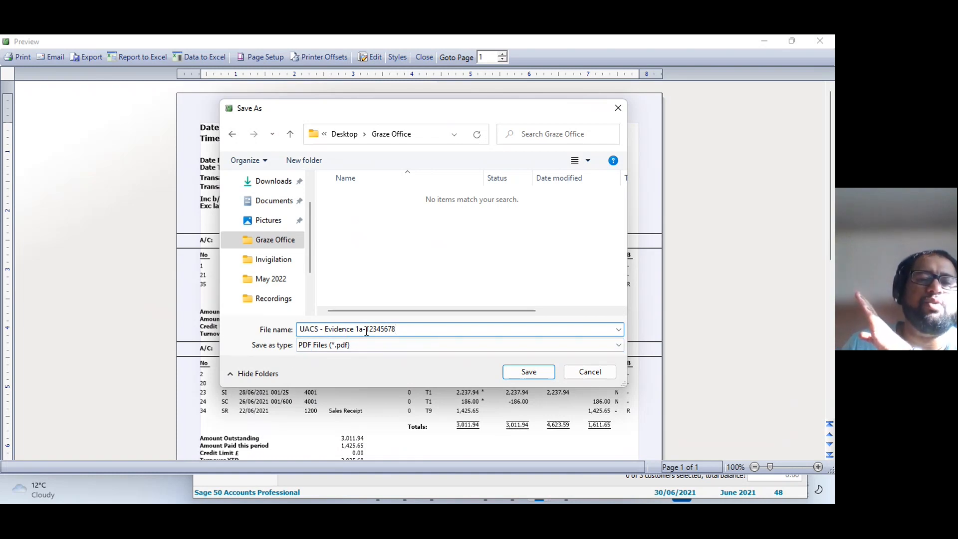
left_click(523, 372)
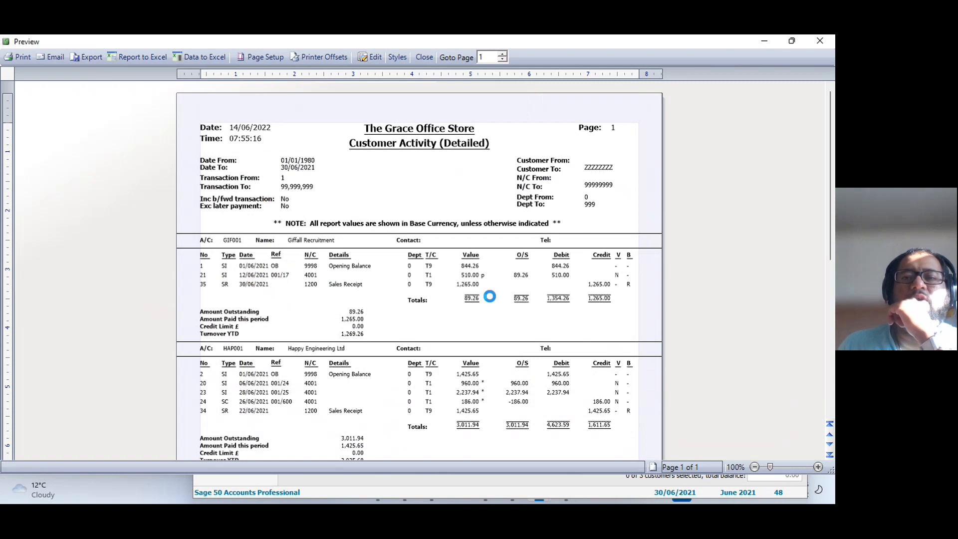
left_click(820, 40)
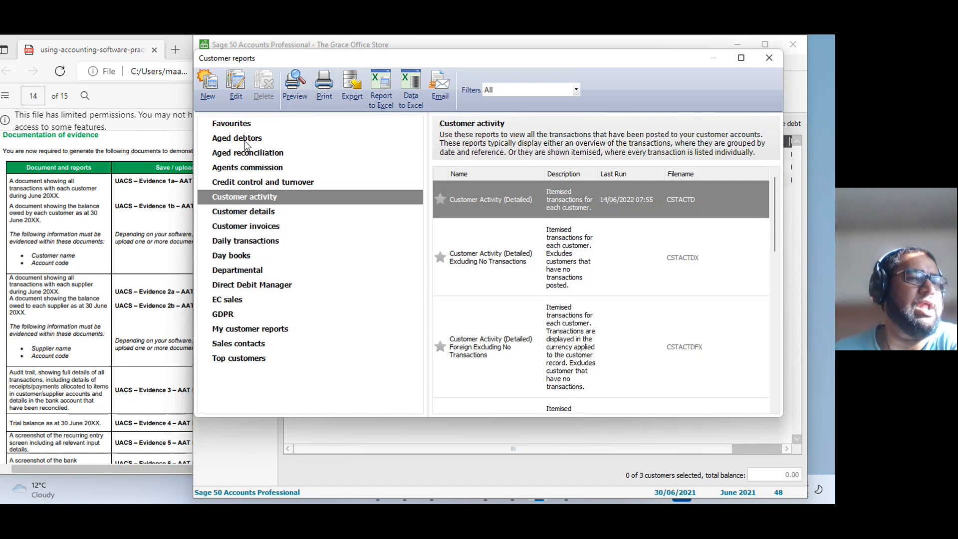
Find the Aged Debtors Analysis (Detailed) report among the aged debtors reports and preview it with its default criteria.
left_click(226, 140)
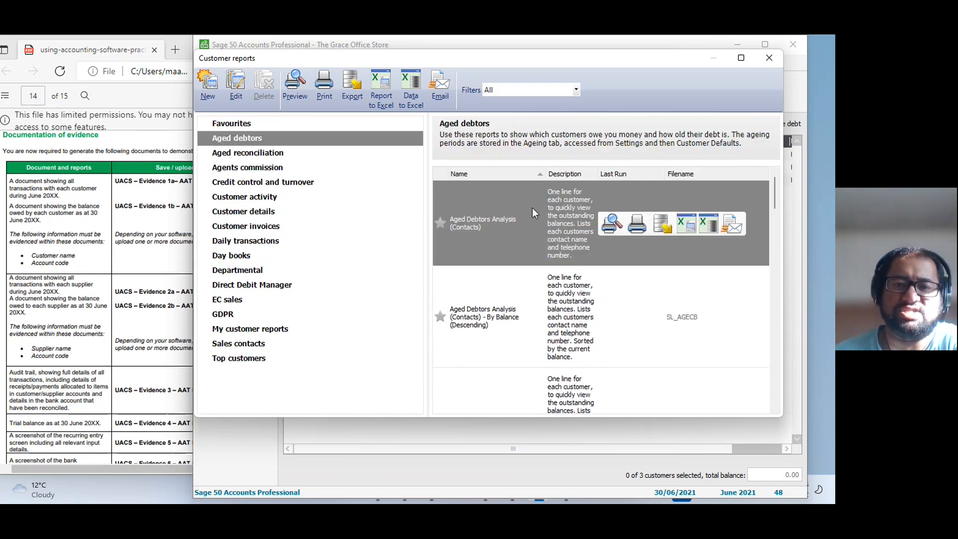
left_click(741, 57)
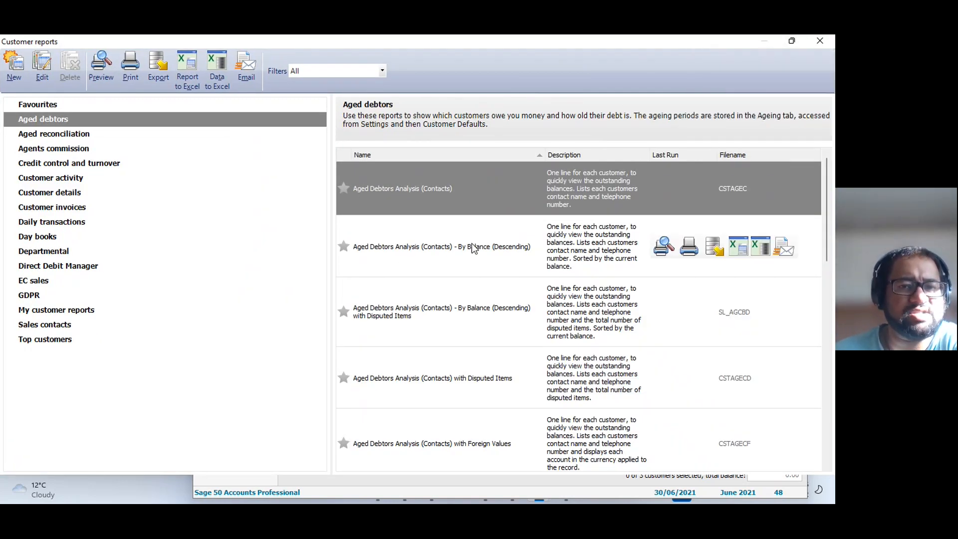
scroll(451, 249, "down", 10)
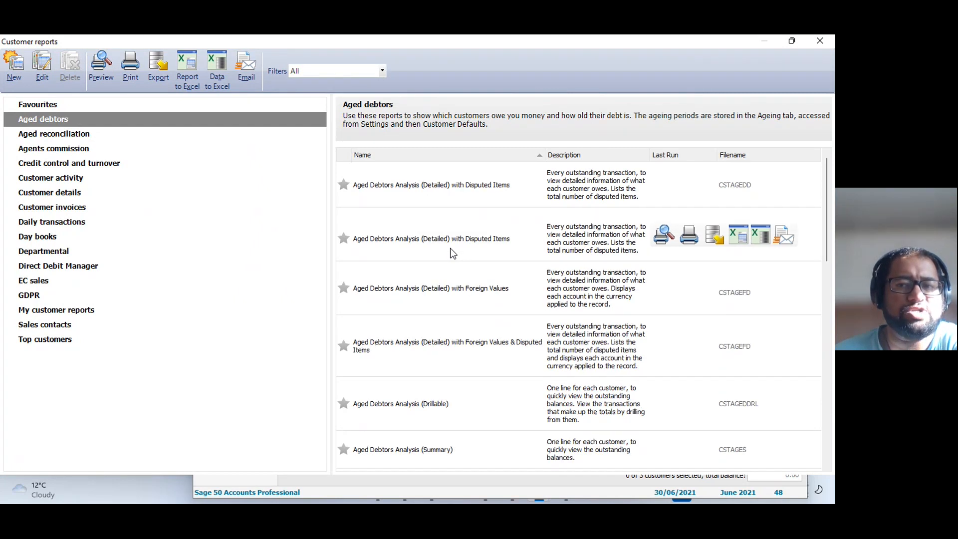
scroll(450, 247, "up", 10)
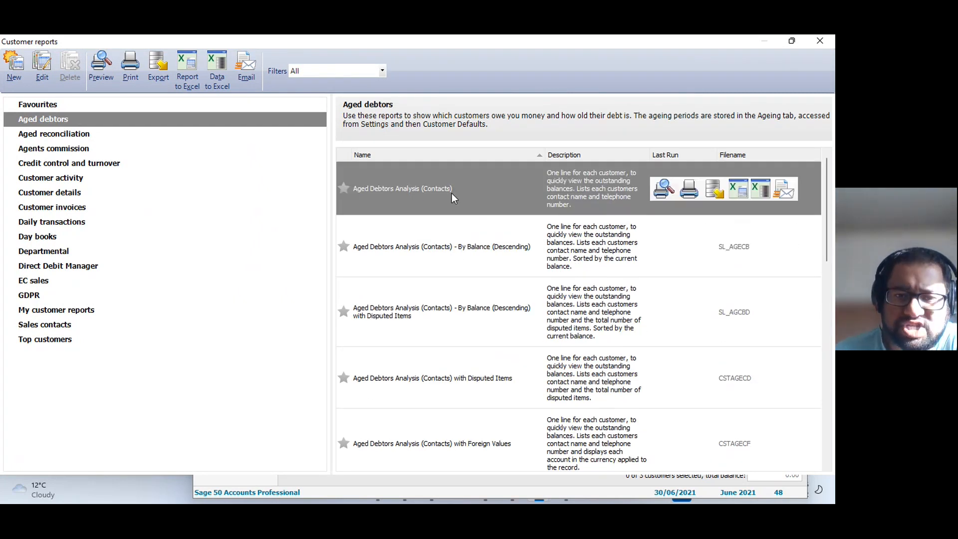
scroll(431, 381, "down", 6)
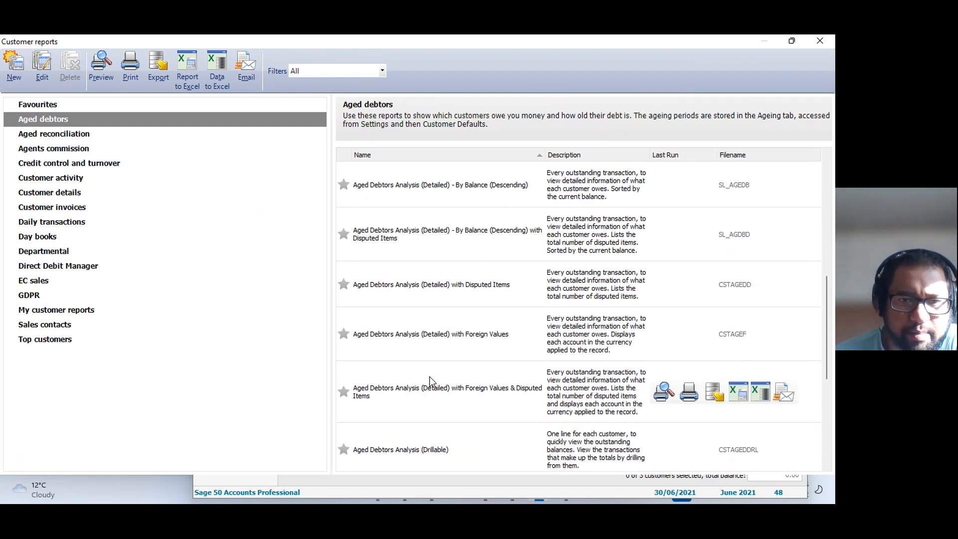
scroll(429, 331, "up", 3)
left_click(401, 325)
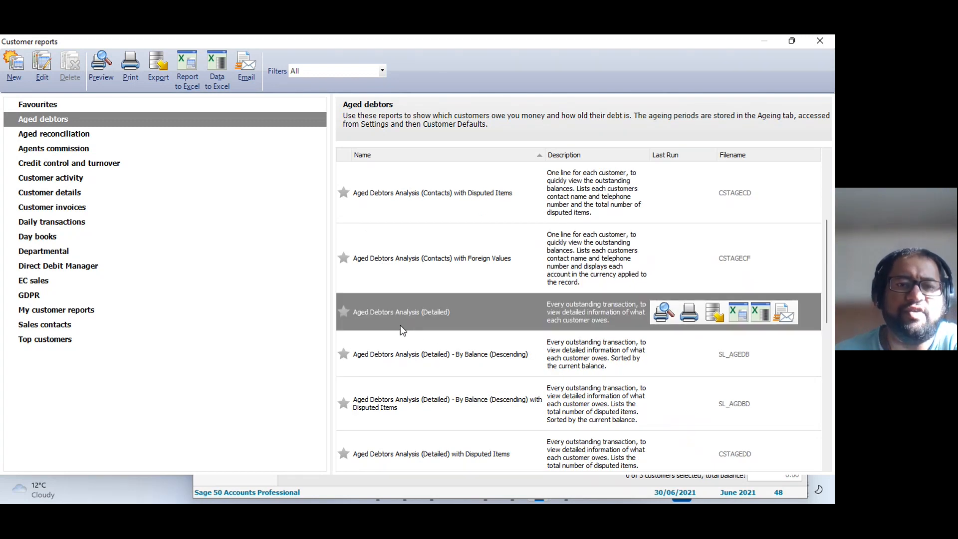
double_click(457, 316)
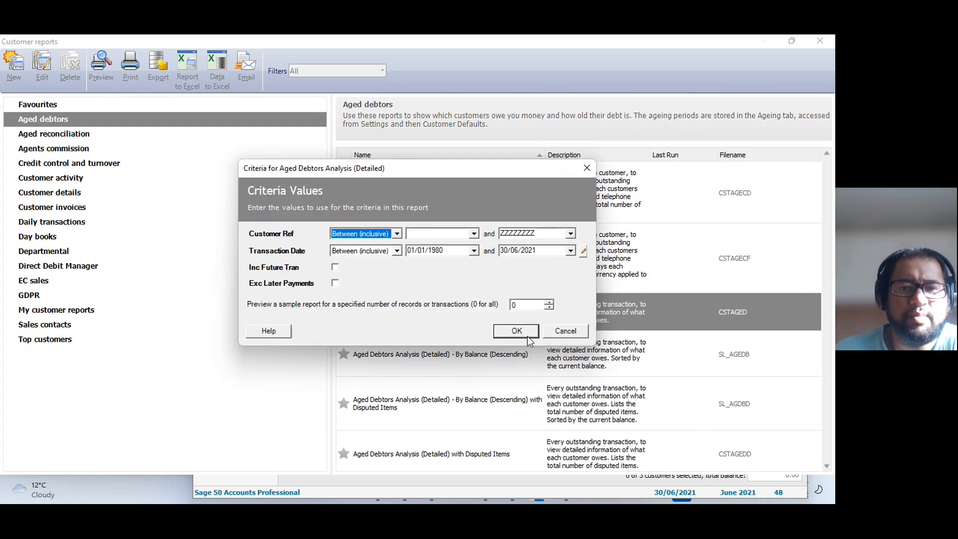
left_click(515, 329)
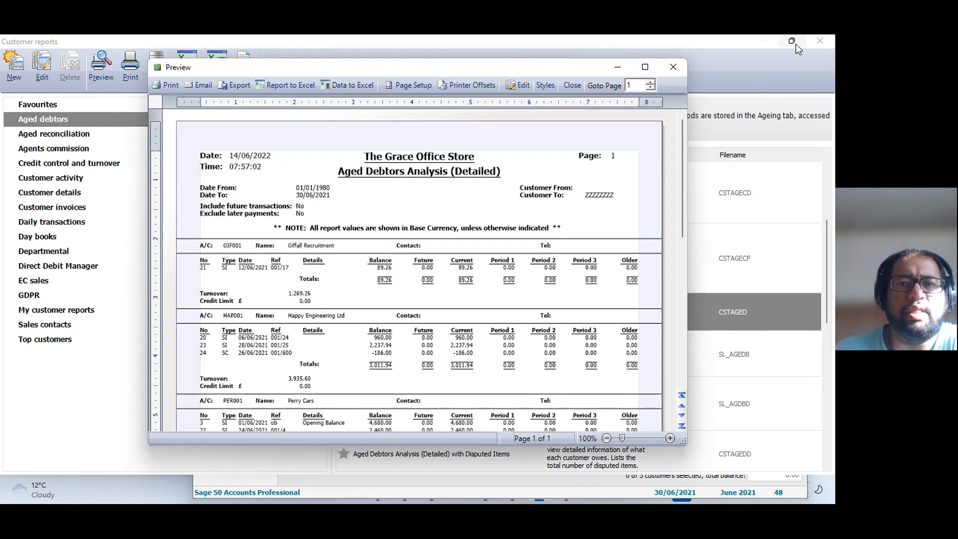
Restore the customer reports window's size, bring the aged debtors preview forward and review each customer's balance and the grand totals.
left_click(795, 44)
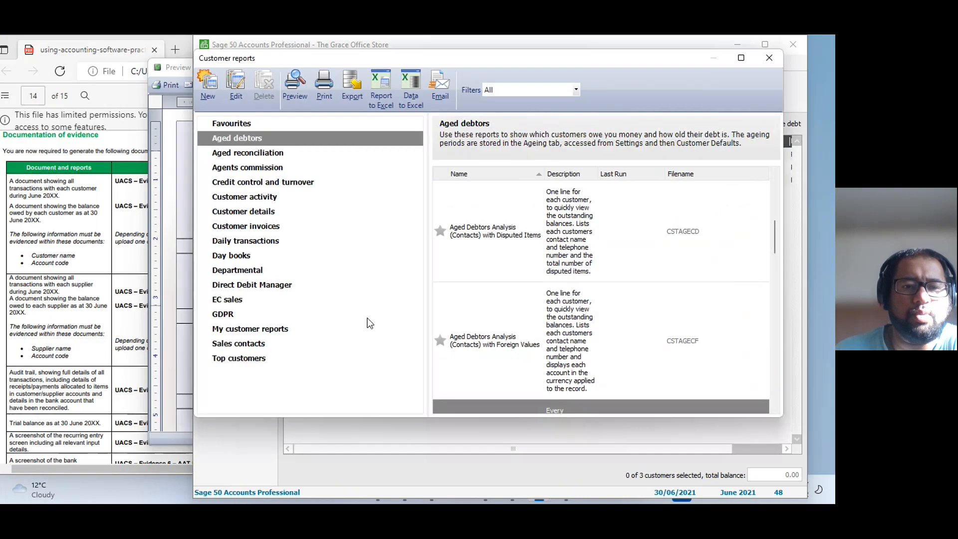
left_click(355, 441)
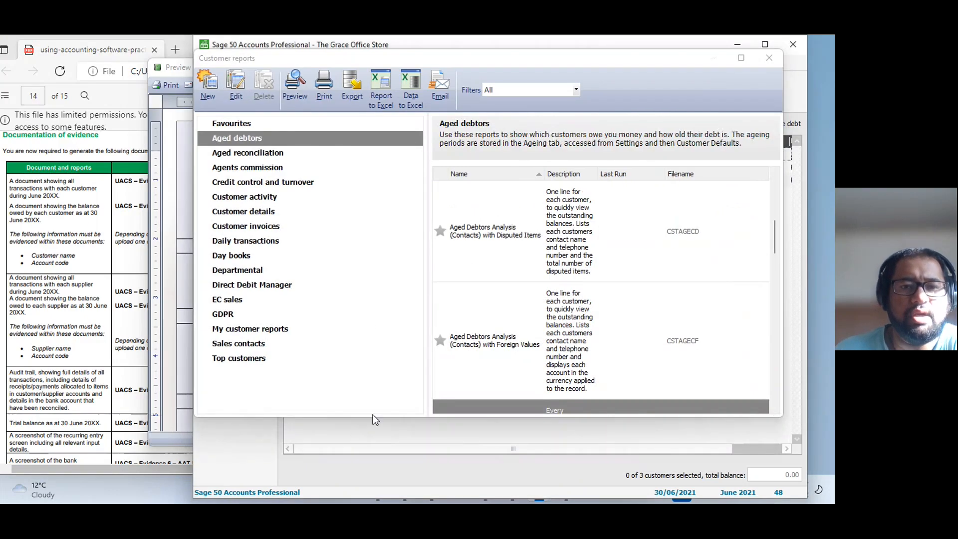
left_click(180, 334)
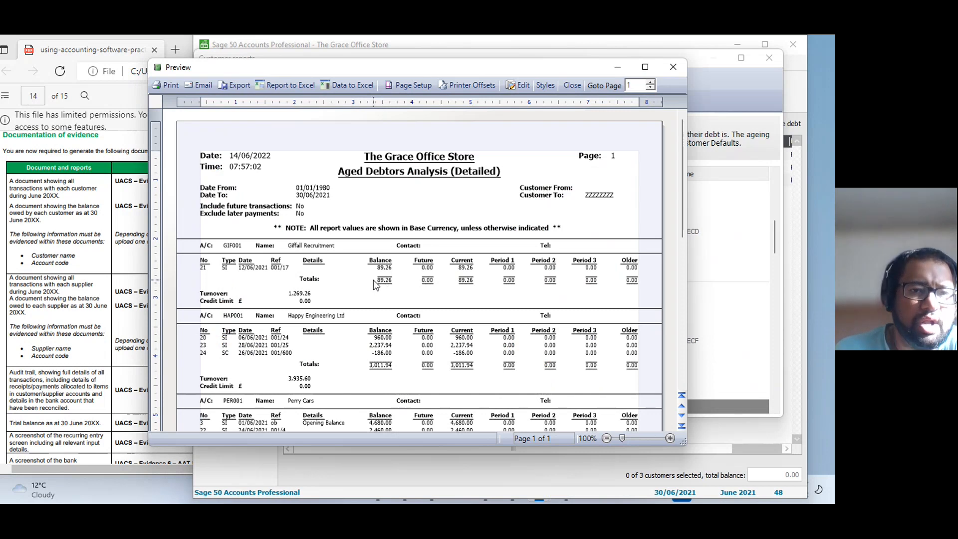
scroll(384, 282, "down", 5)
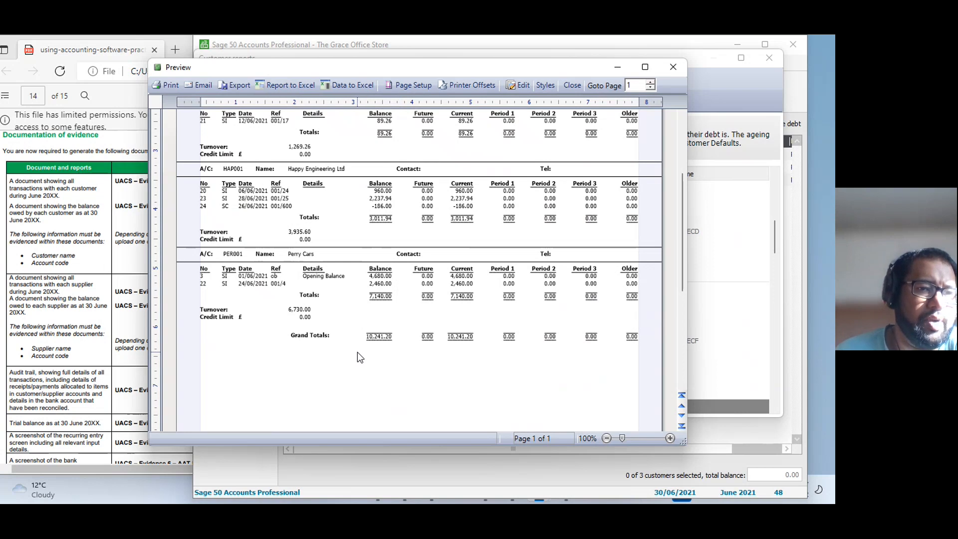
scroll(357, 352, "up", 5)
scroll(357, 351, "down", 10)
scroll(358, 352, "up", 10)
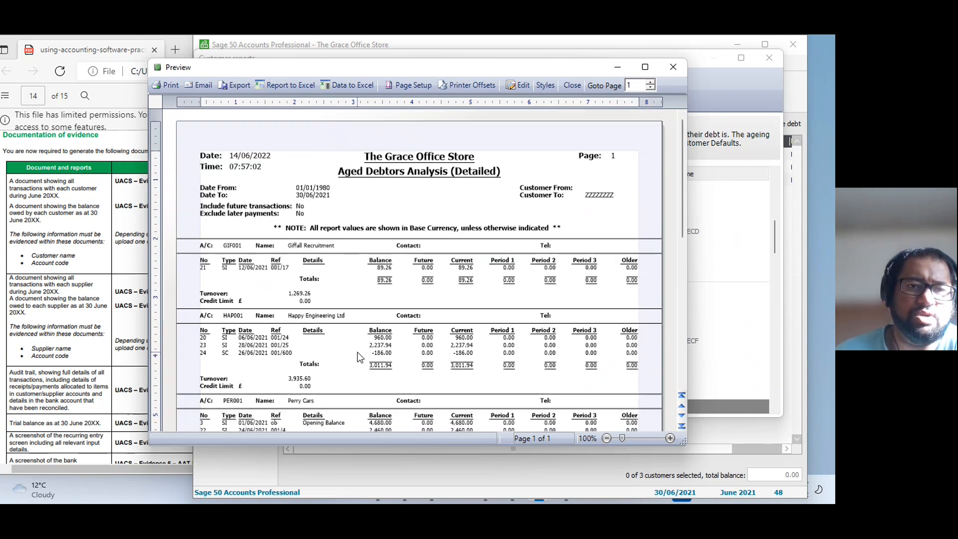
scroll(357, 351, "down", 3)
scroll(357, 351, "up", 3)
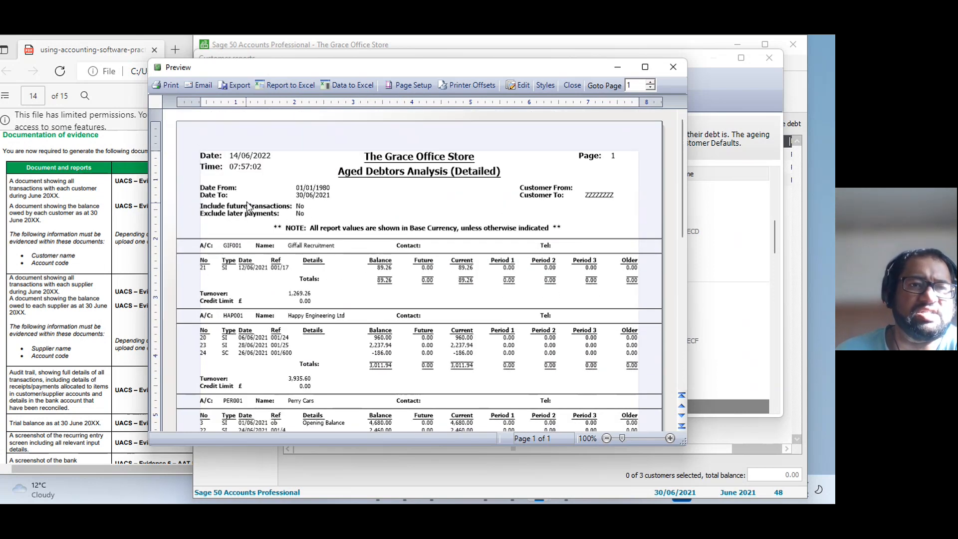
Export the Aged Debtors Analysis (Detailed) report to the Graze Office folder as a PDF named "UACS - Evidence 1b-" plus the AAT number.
left_click(240, 88)
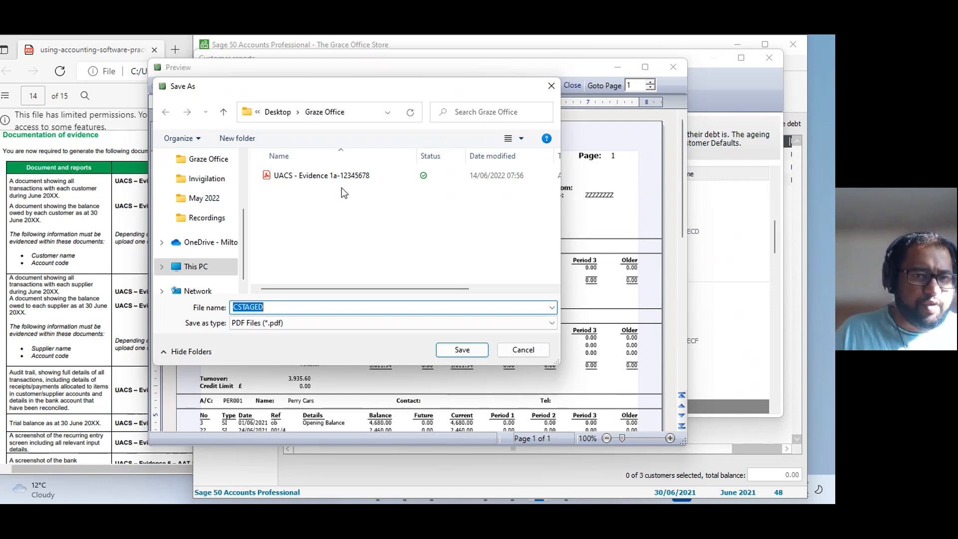
left_click(314, 178)
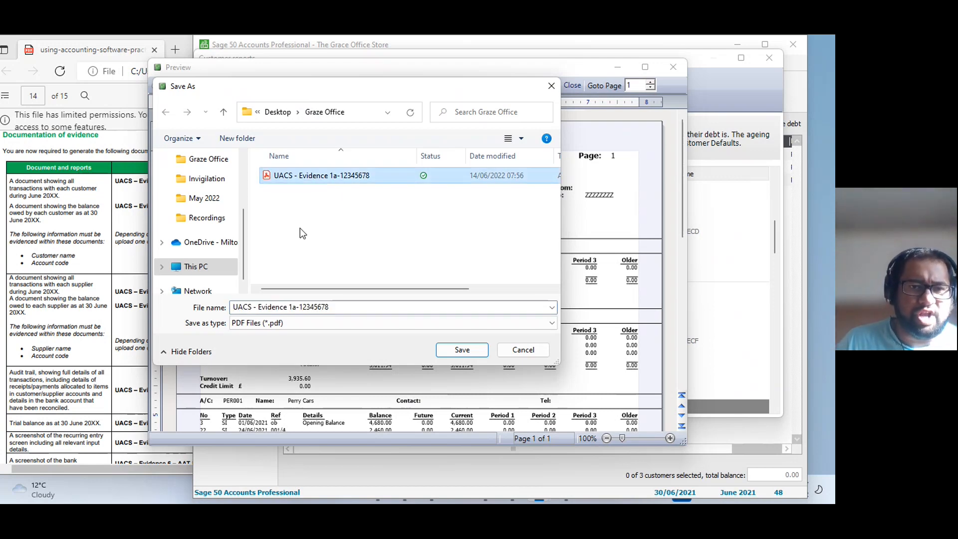
double_click(294, 307)
type("1b")
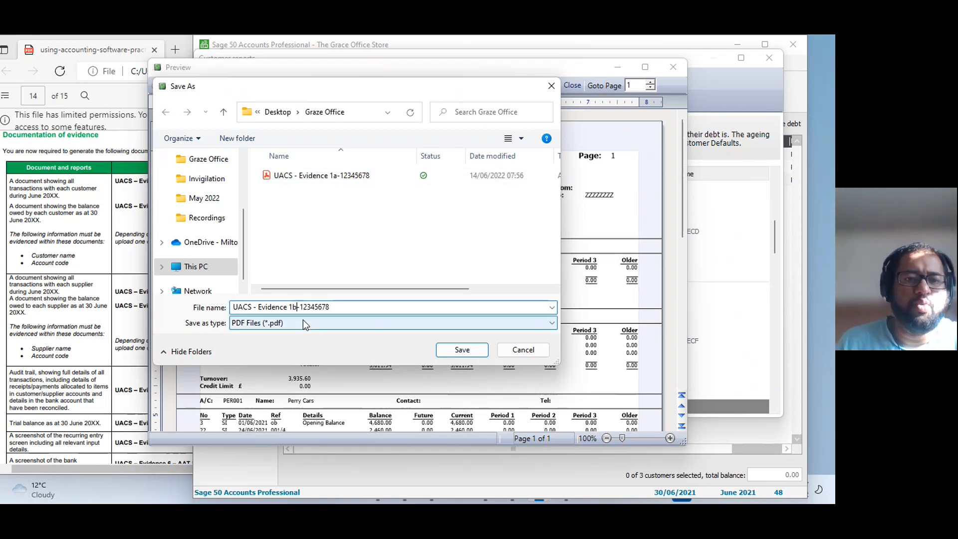
left_click(450, 351)
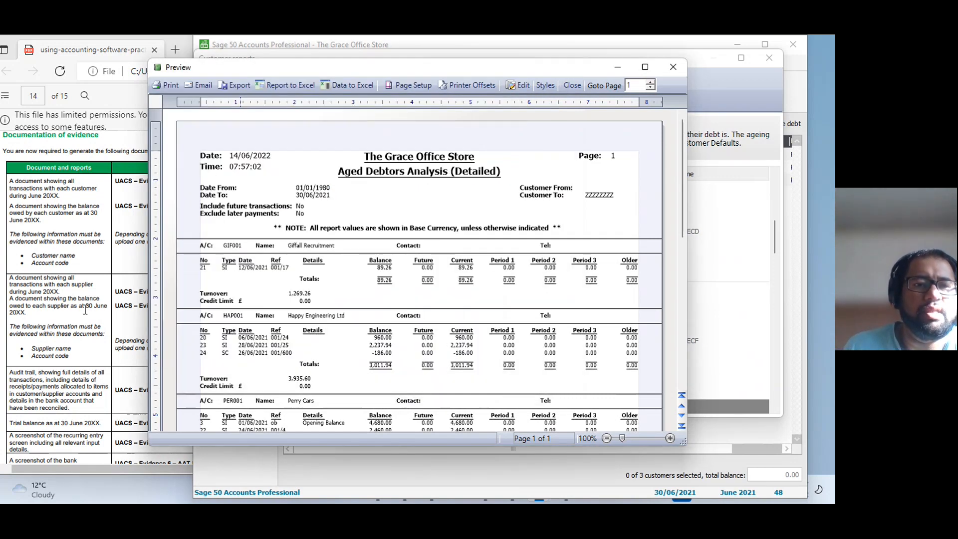
Close the report preview and customer reports window, and move the Sage window aside to uncover the Task 13 evidence table.
left_click(104, 231)
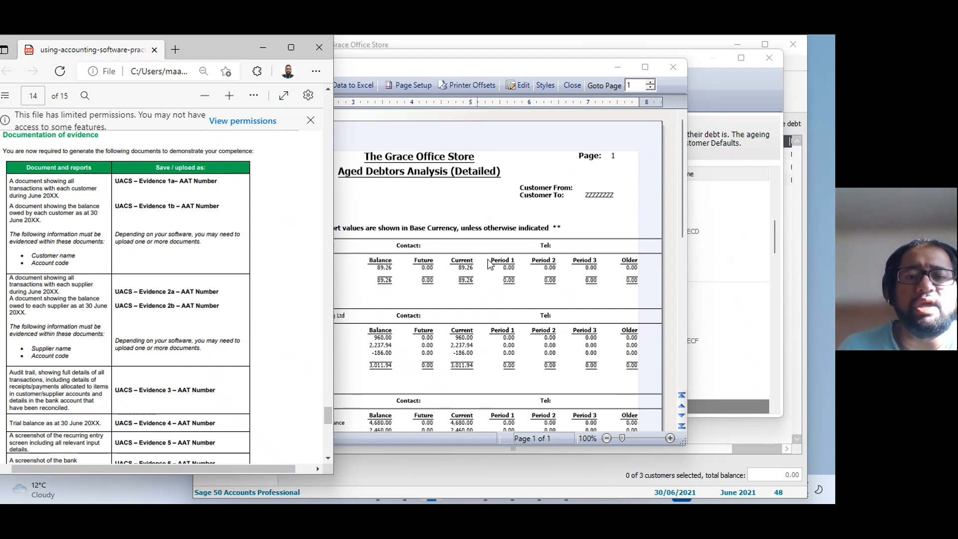
left_click(488, 229)
left_click(673, 67)
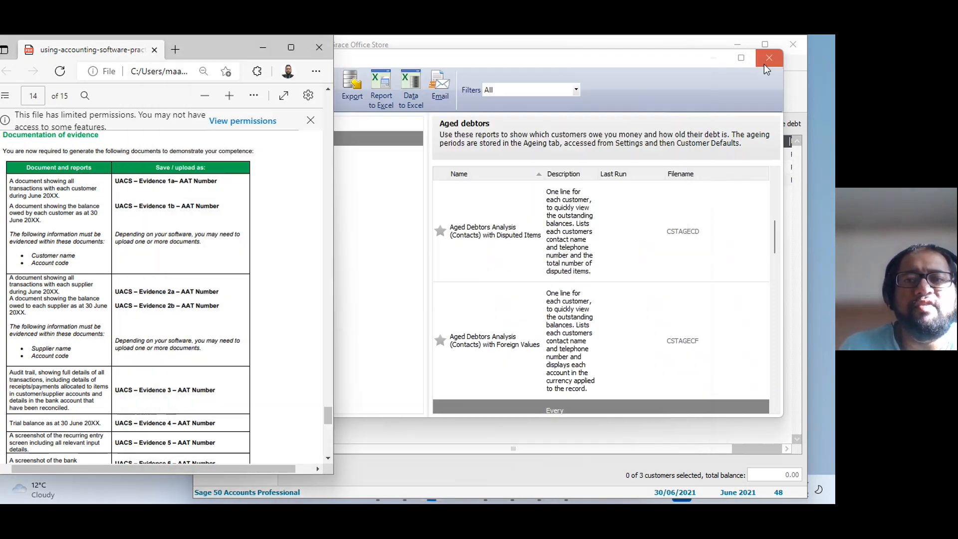
left_click(764, 64)
left_click_drag(585, 49, 644, 44)
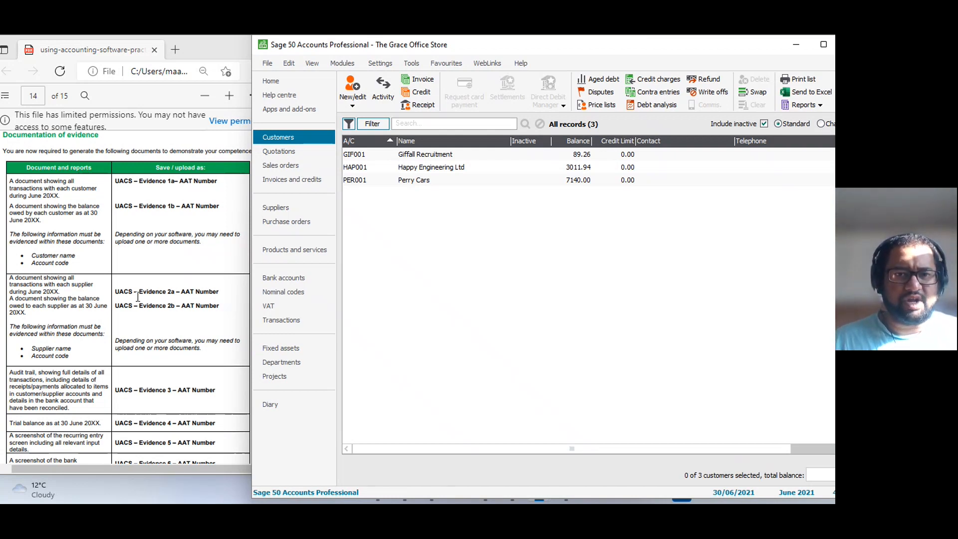
Switch from the customer records to the supplier records.
left_click(282, 207)
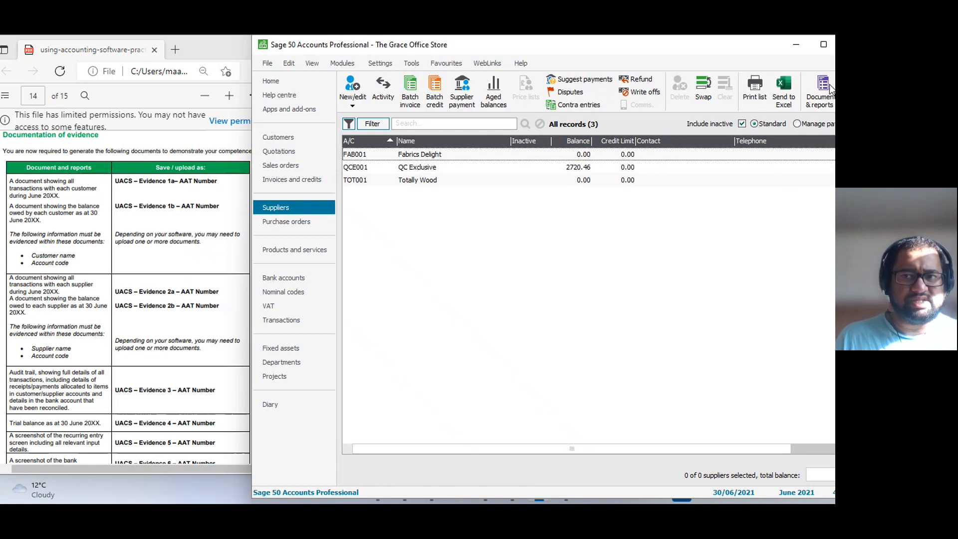
left_click(819, 95)
left_click(803, 146)
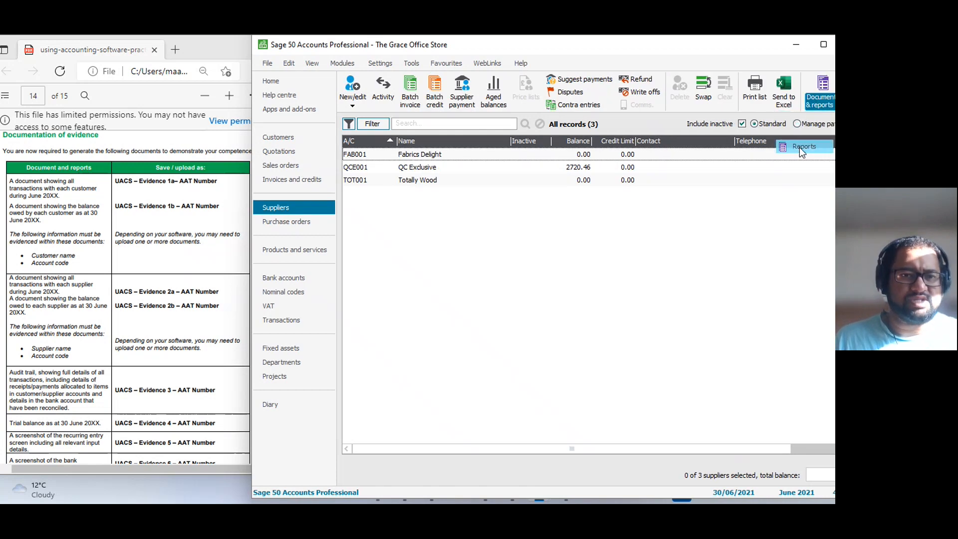
left_click_drag(338, 56, 290, 76)
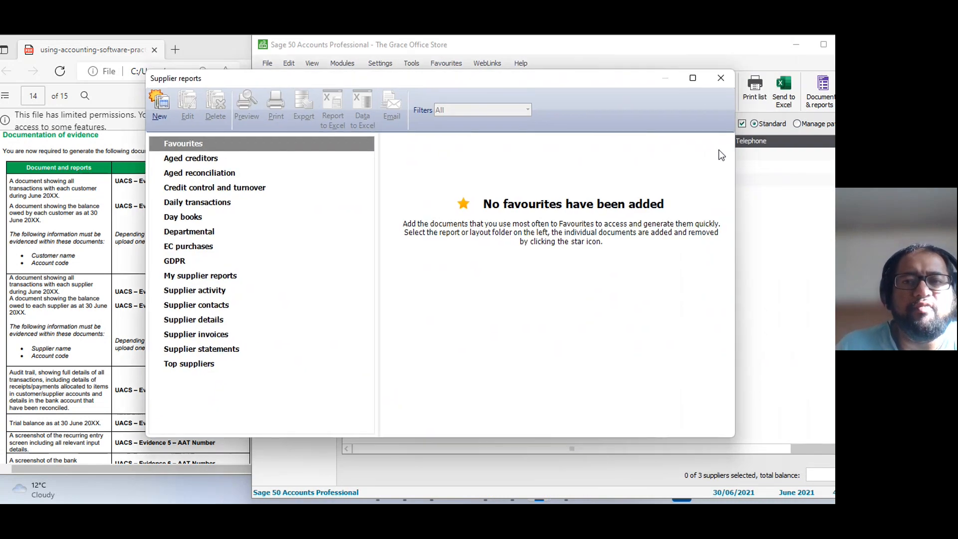
left_click(720, 79)
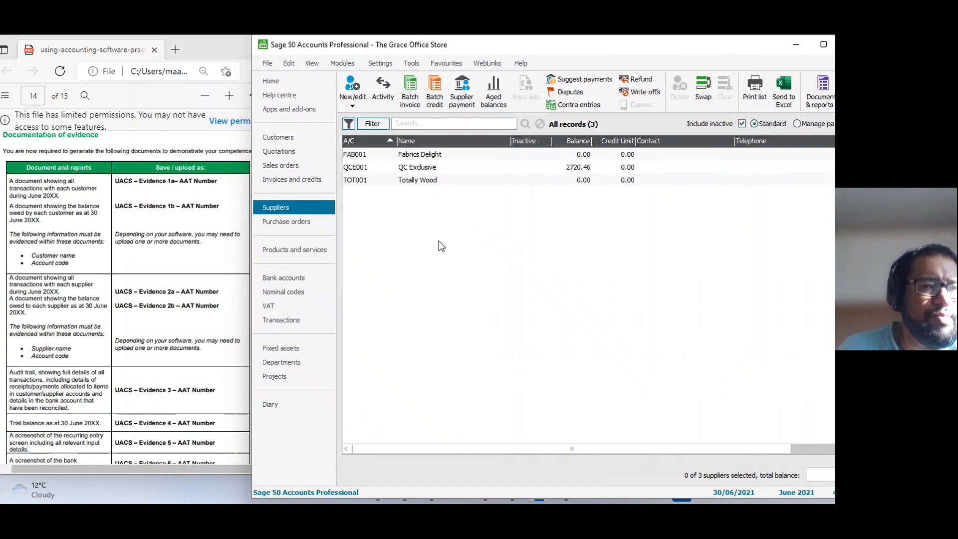
Preview the Supplier Activity (Detailed) report for Fabrics Delight only, review its transactions, and close the preview and supplier reports window.
left_click(430, 167)
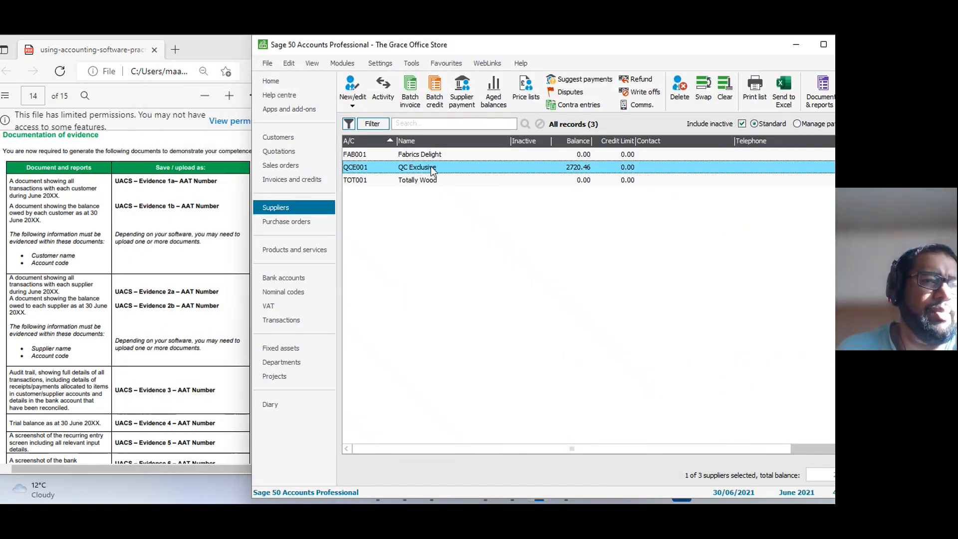
left_click(435, 156)
left_click(820, 96)
left_click(799, 131)
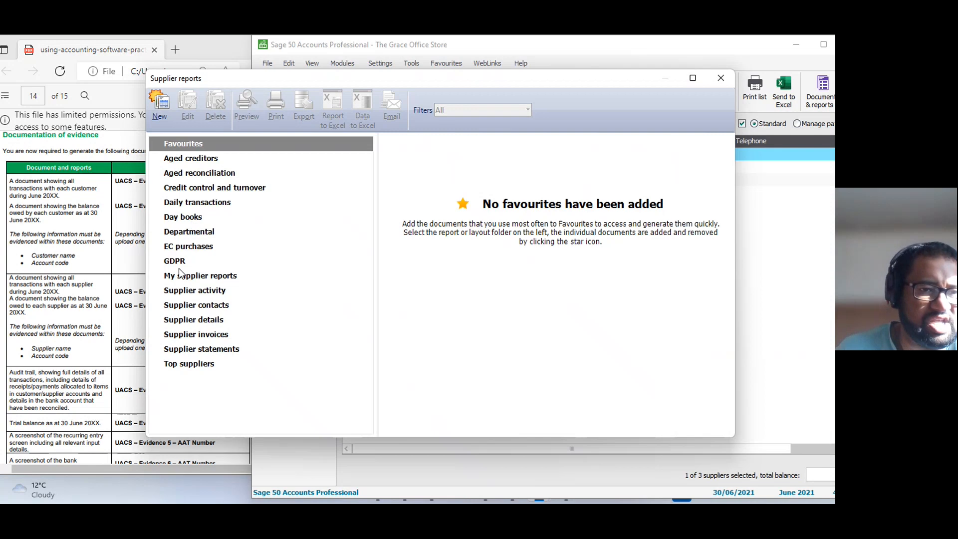
left_click(202, 293)
double_click(431, 289)
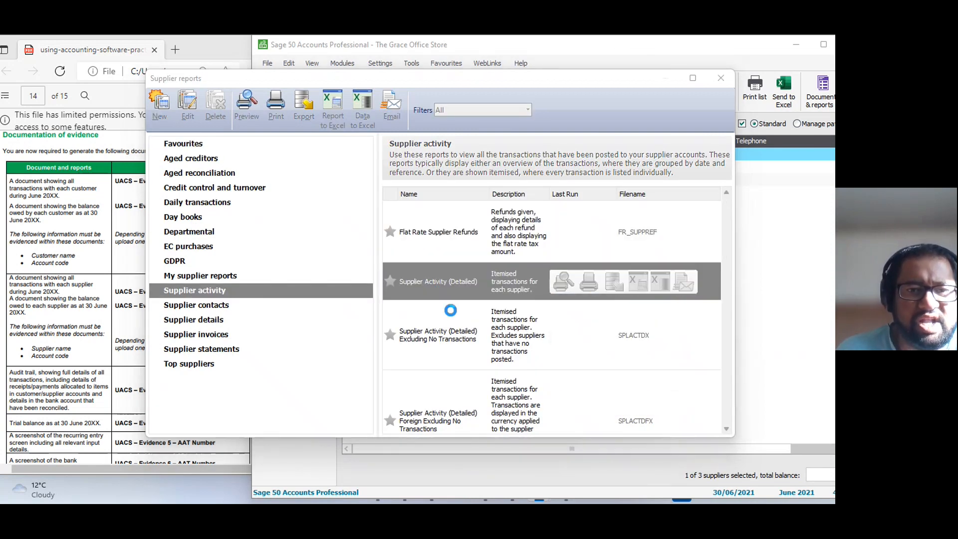
left_click(530, 345)
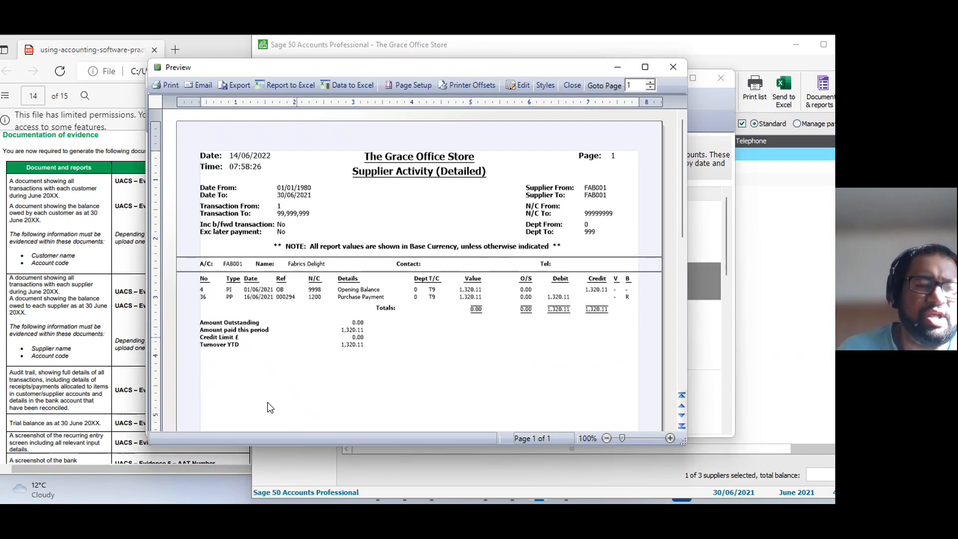
scroll(314, 338, "down", 5)
scroll(349, 307, "up", 5)
left_click(679, 69)
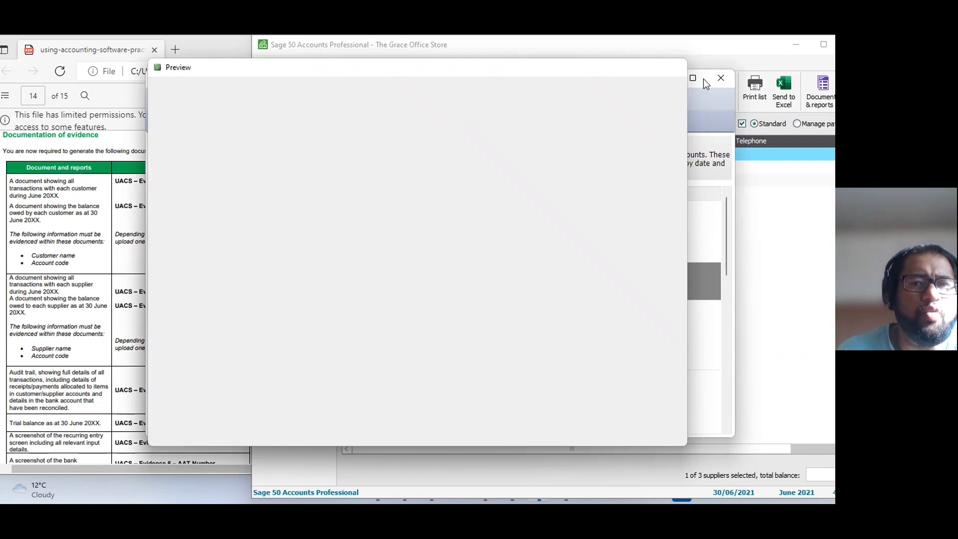
left_click(719, 78)
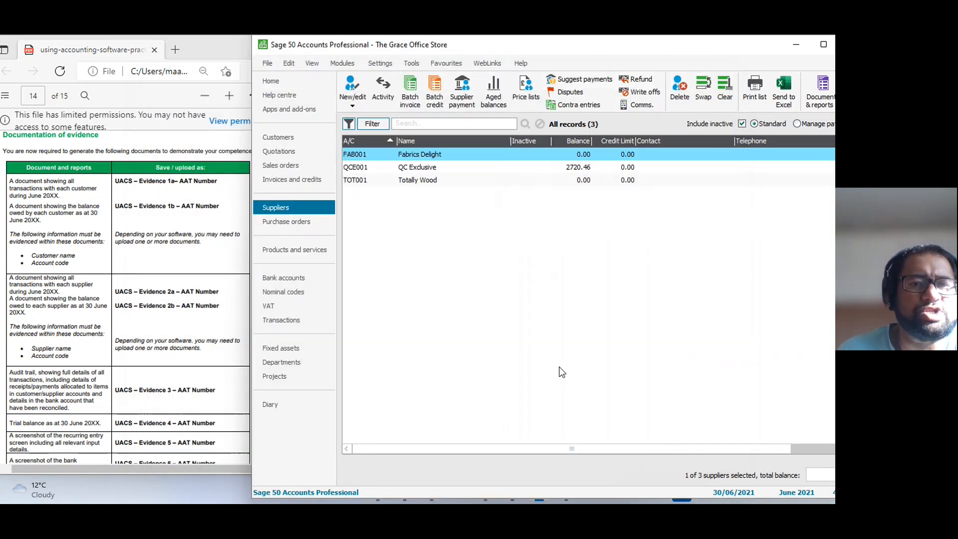
Clear the supplier selection and preview the Supplier Activity (Detailed) report for all suppliers with its default criteria.
left_click(433, 168)
left_click(434, 181)
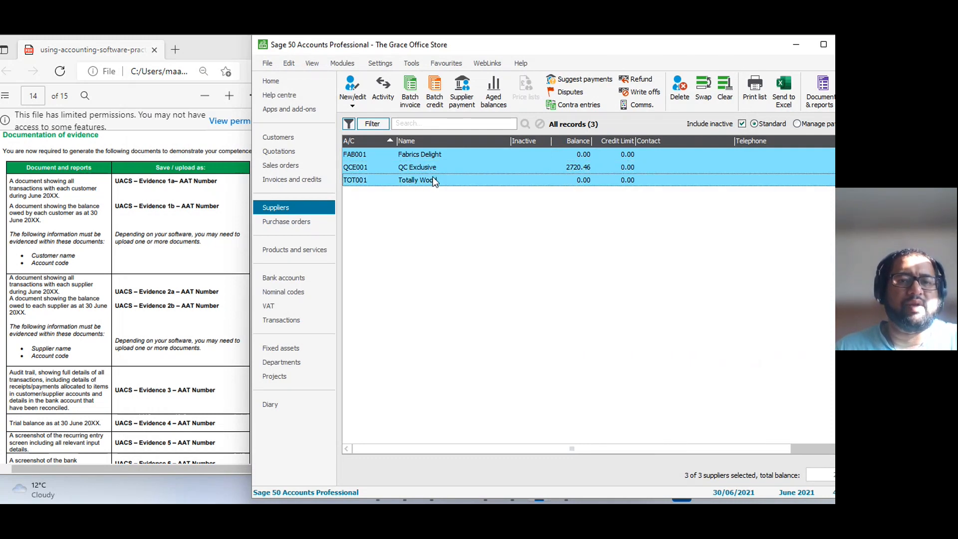
left_click(725, 89)
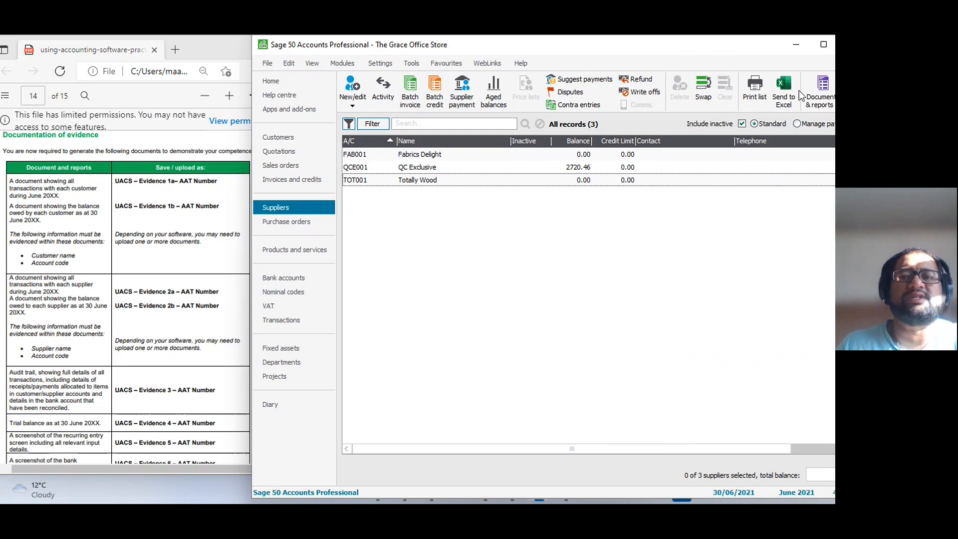
left_click(819, 102)
left_click(801, 146)
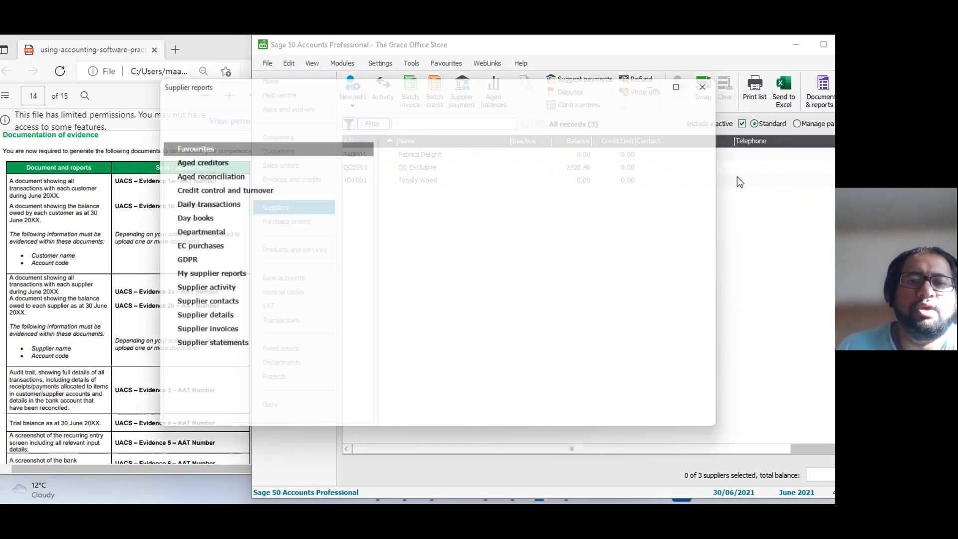
left_click(189, 290)
double_click(445, 287)
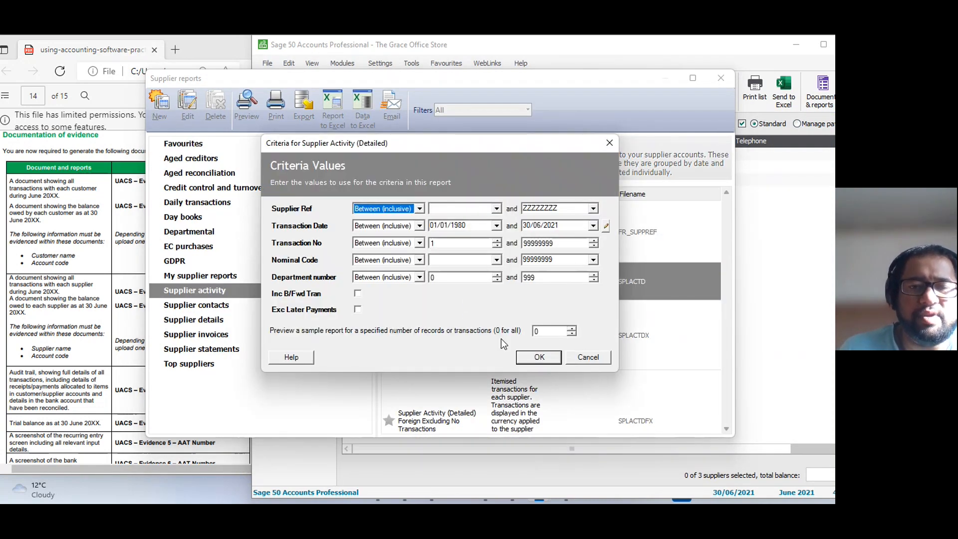
left_click(539, 357)
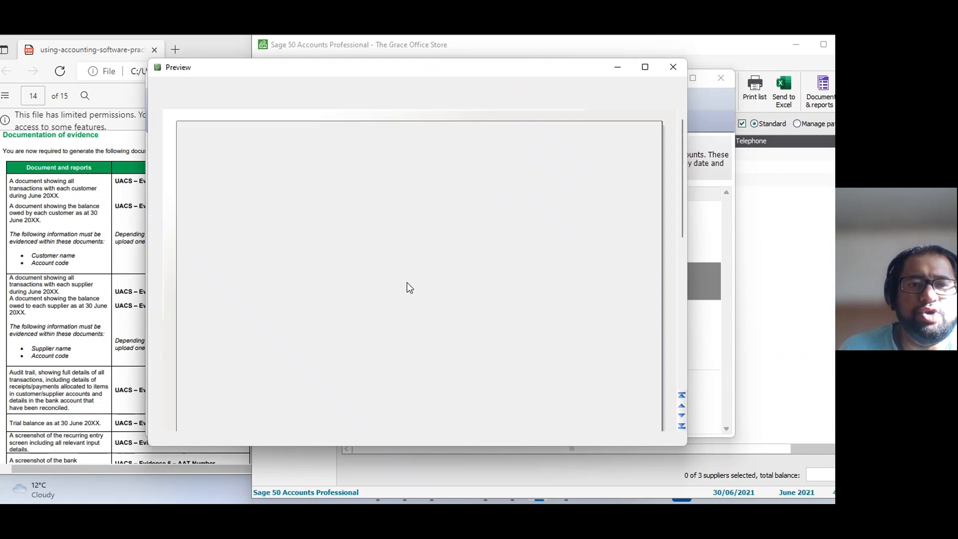
Export the Supplier Activity (Detailed) report to the Graze Office folder as a PDF named "UACS - Evidence 2a-" plus the AAT number, then close it.
scroll(382, 196, "down", 4)
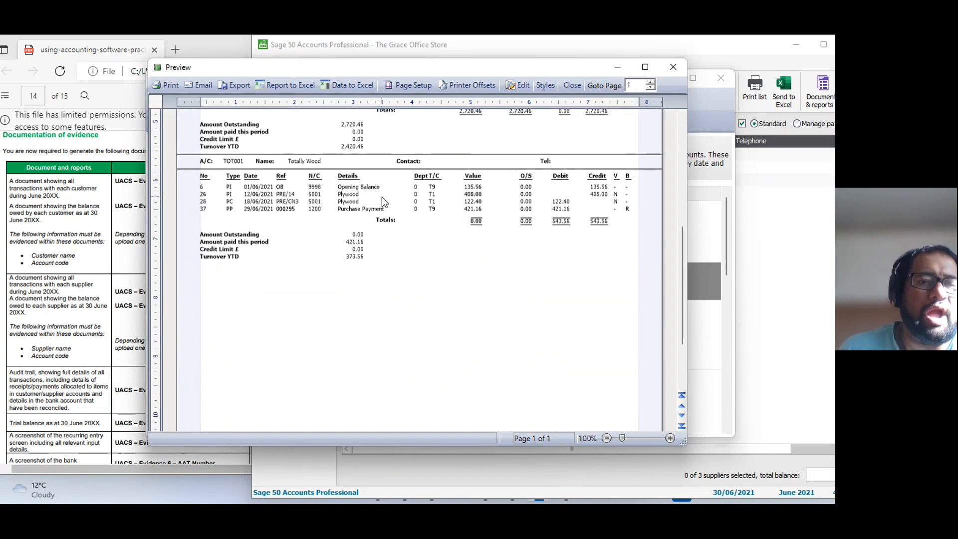
scroll(382, 196, "up", 2)
scroll(382, 196, "down", 2)
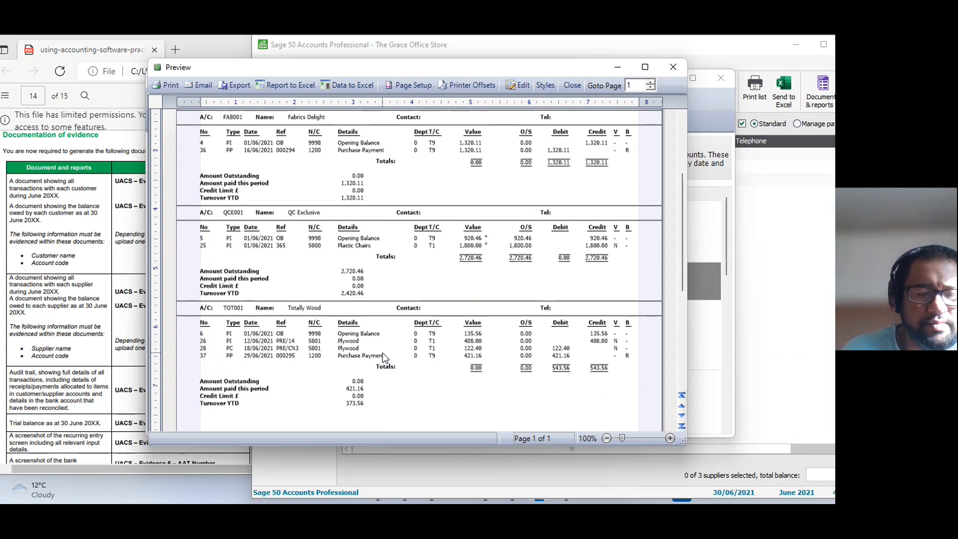
left_click(233, 85)
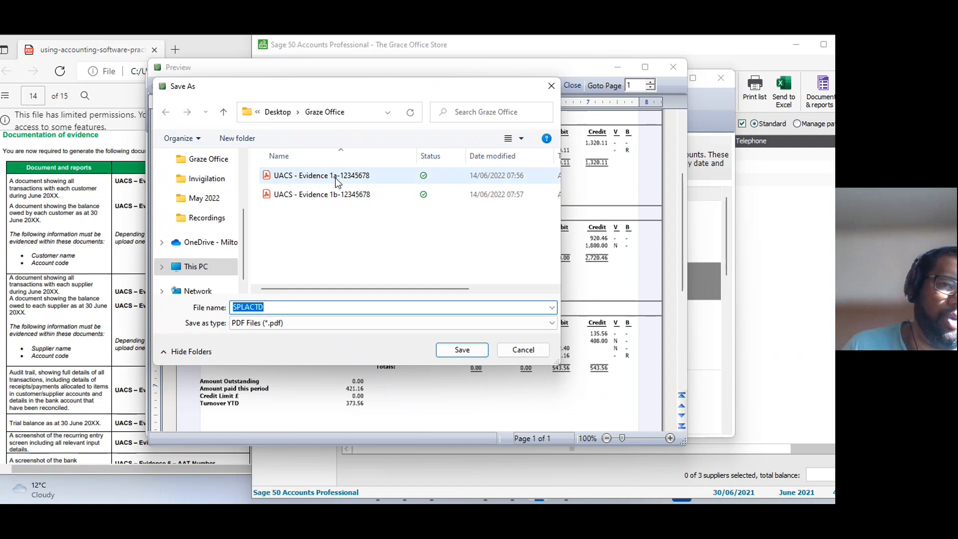
left_click(335, 178)
double_click(293, 307)
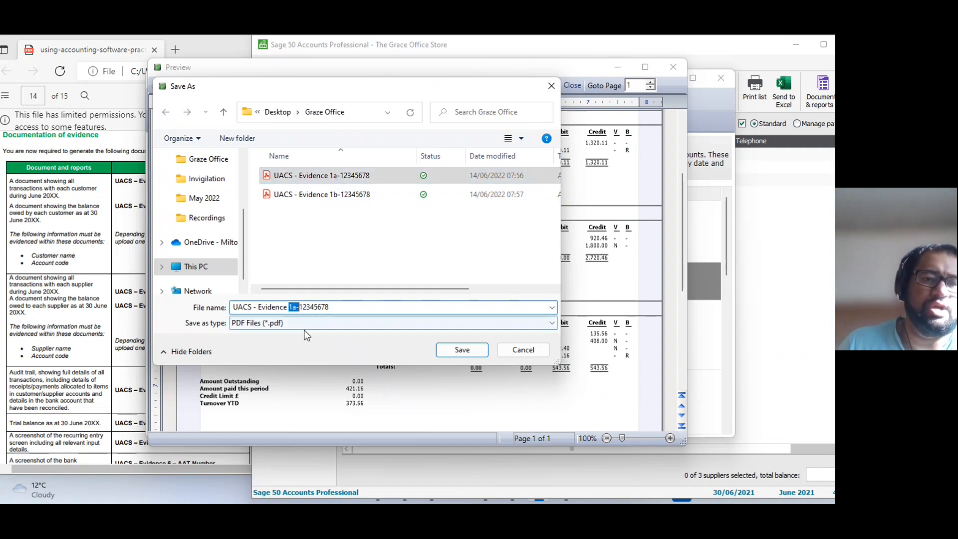
key("Left")
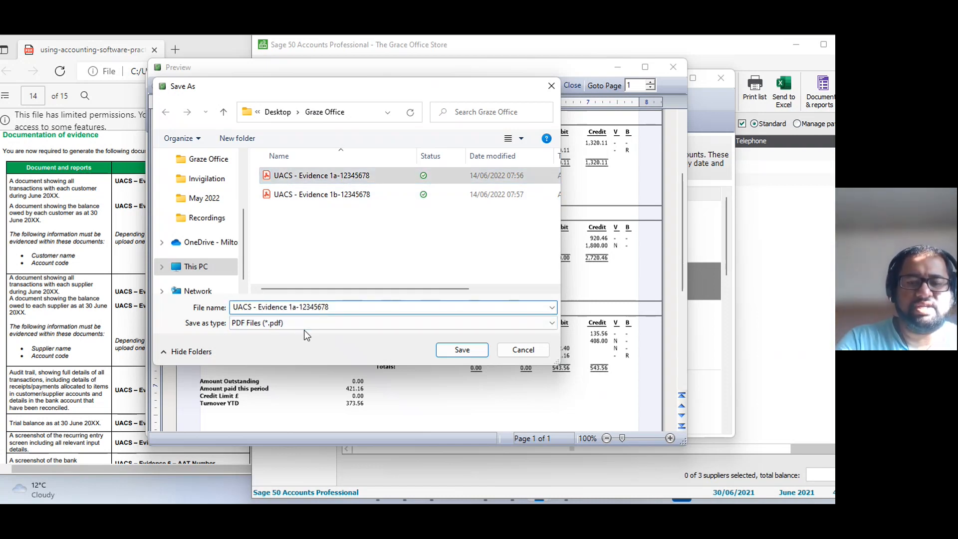
key("Delete")
type("2")
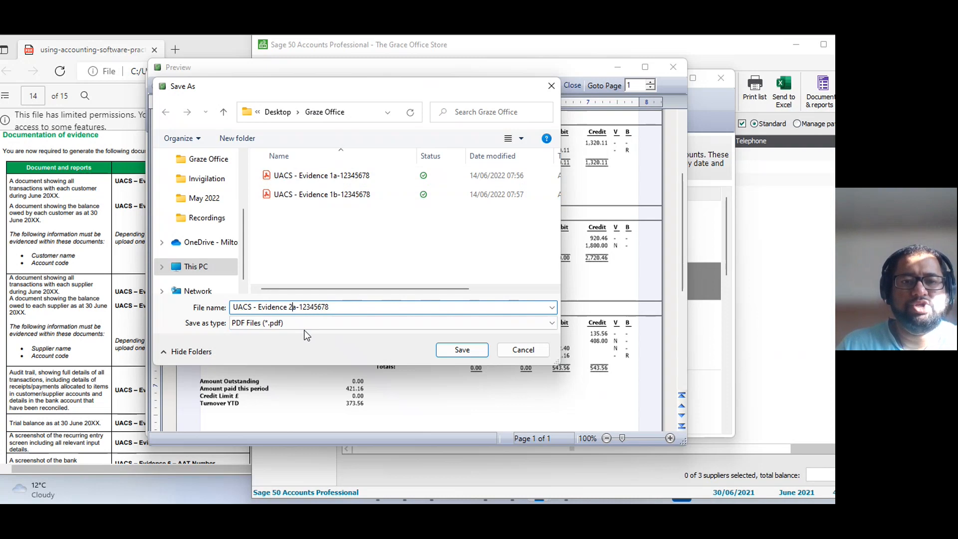
left_click(480, 352)
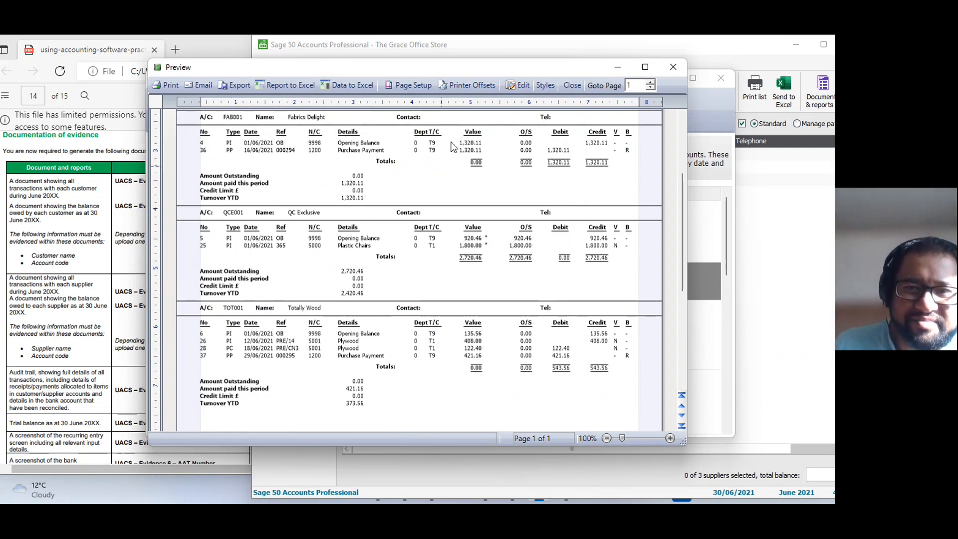
left_click(671, 69)
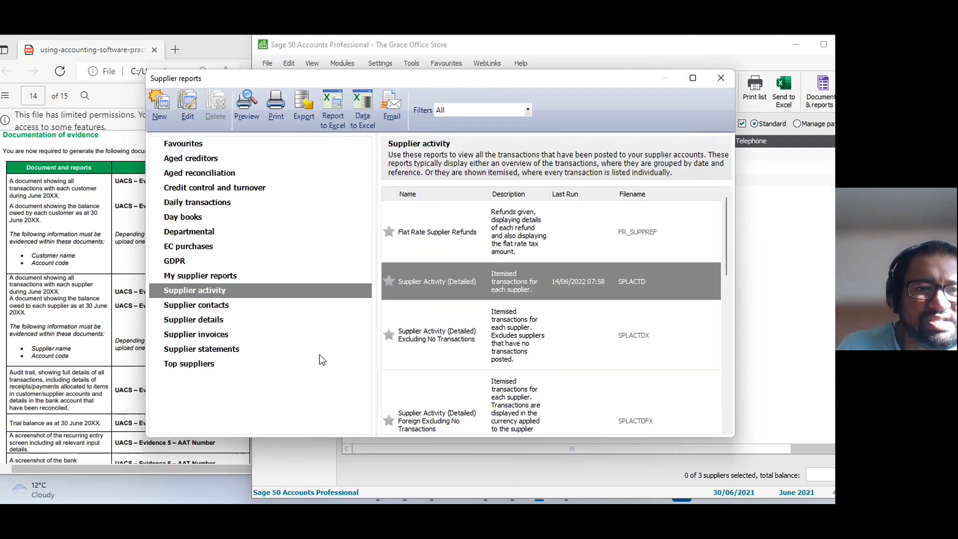
left_click(723, 80)
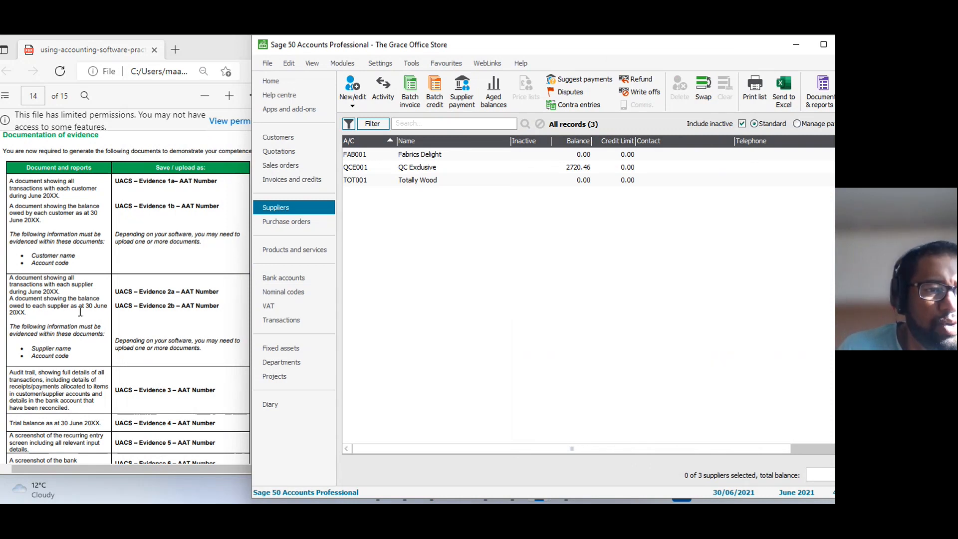
Find the Aged Creditors Analysis (Detailed) report among the aged creditors reports and preview it with its default criteria.
left_click(818, 90)
left_click(801, 146)
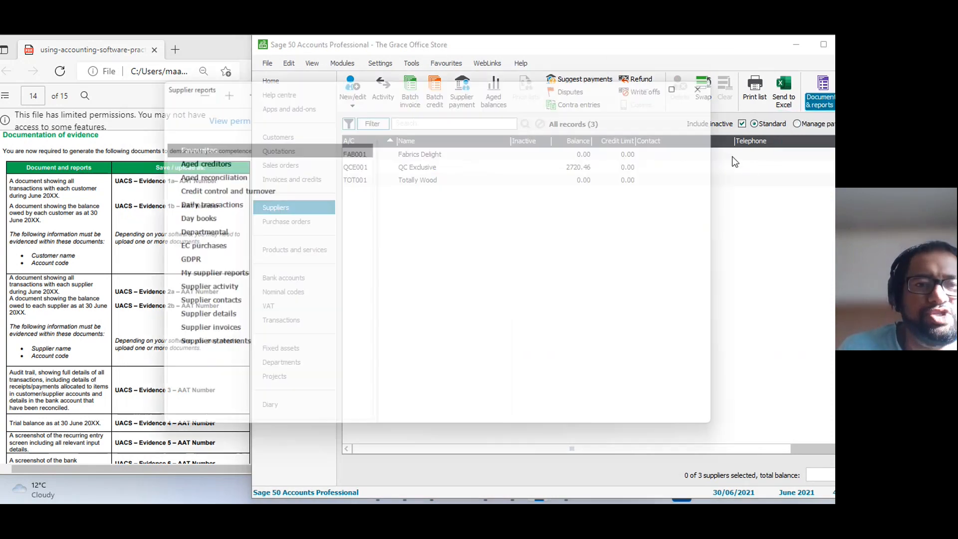
left_click(195, 165)
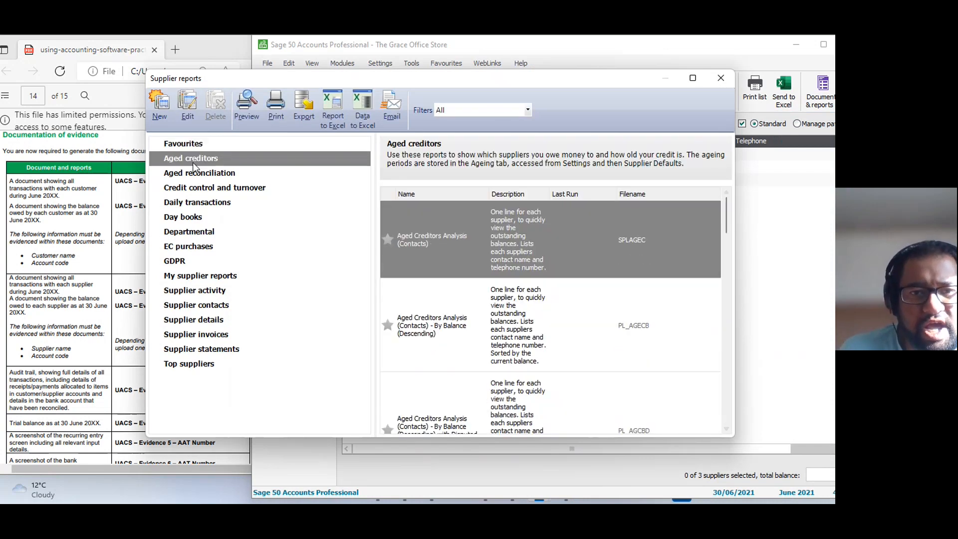
left_click(696, 82)
scroll(379, 335, "down", 5)
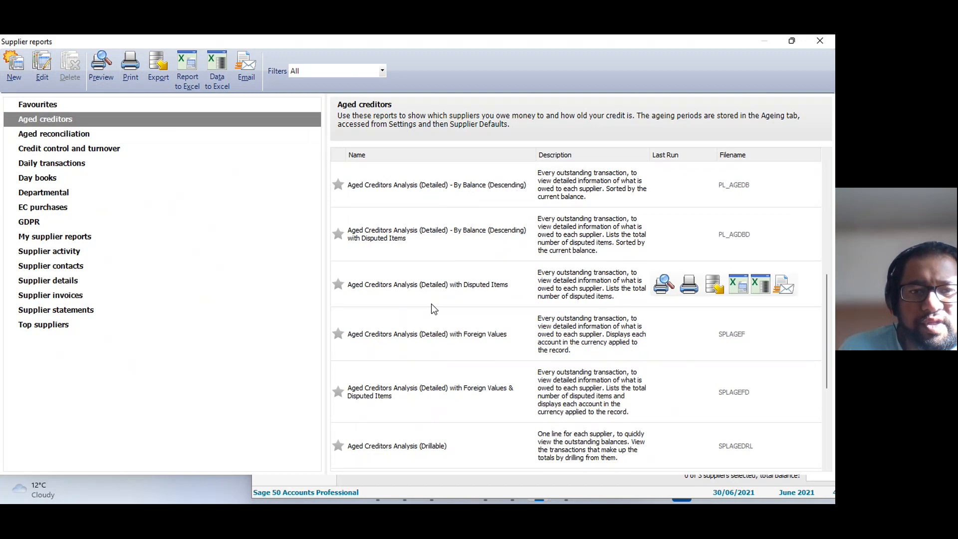
scroll(433, 309, "up", 3)
double_click(403, 302)
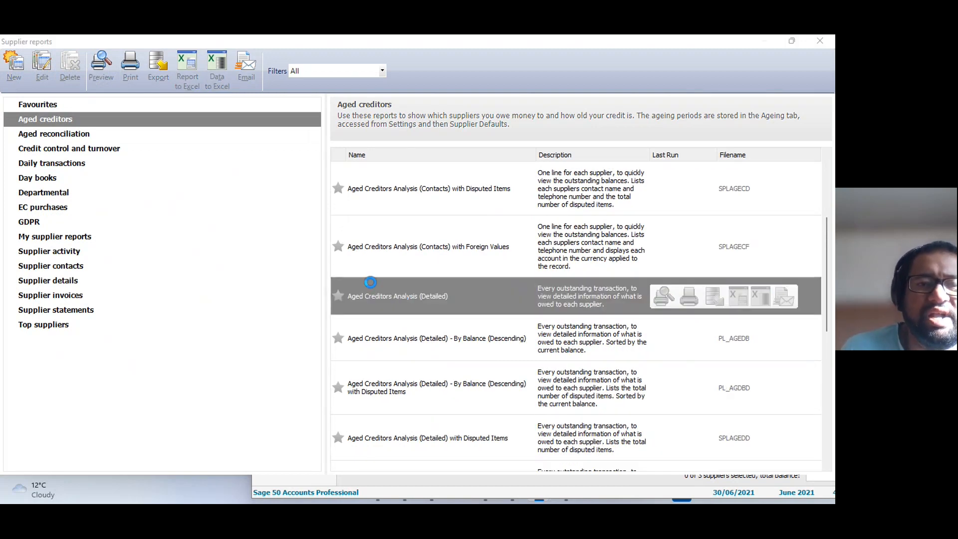
left_click(515, 331)
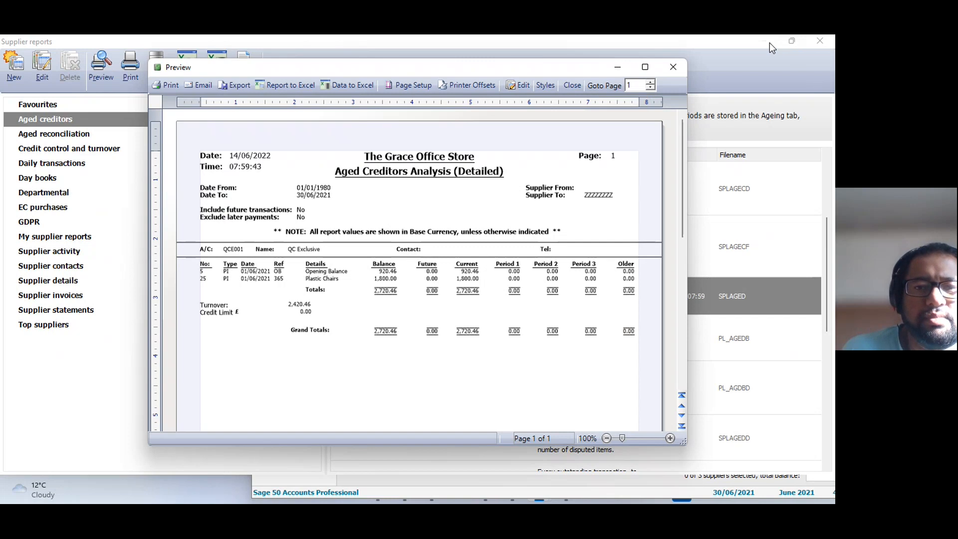
Restore the supplier reports window's size, move it off the aged creditors preview and close it.
left_click(673, 67)
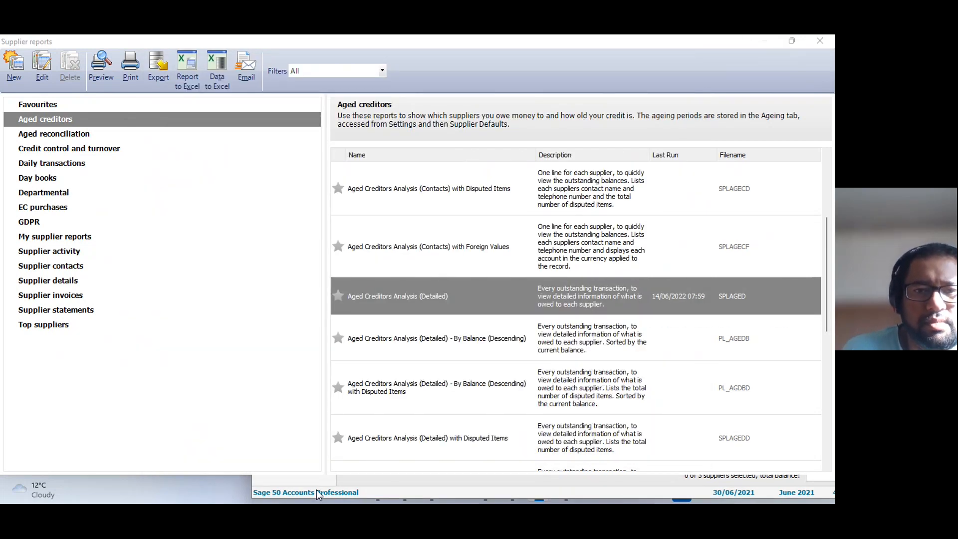
double_click(696, 43)
left_click_drag(598, 116, 669, 69)
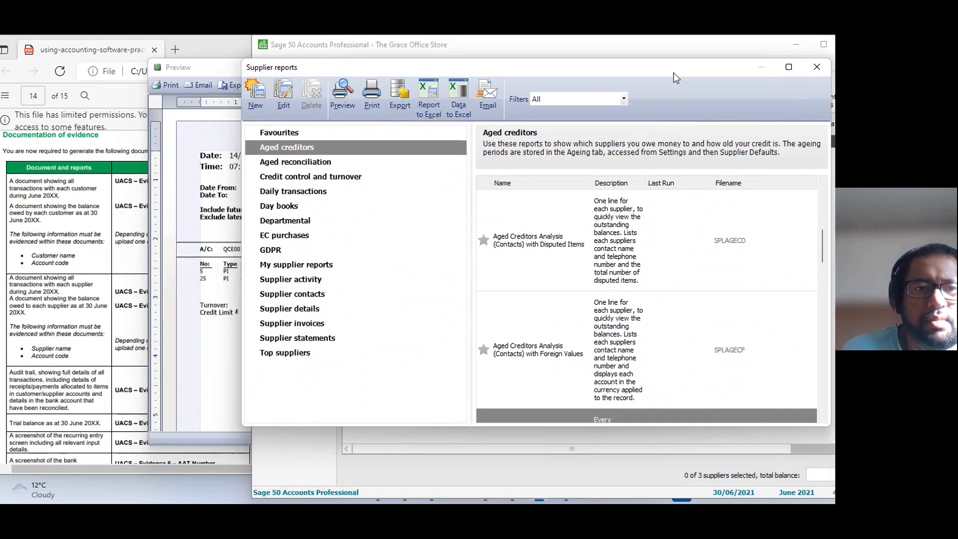
left_click(207, 204)
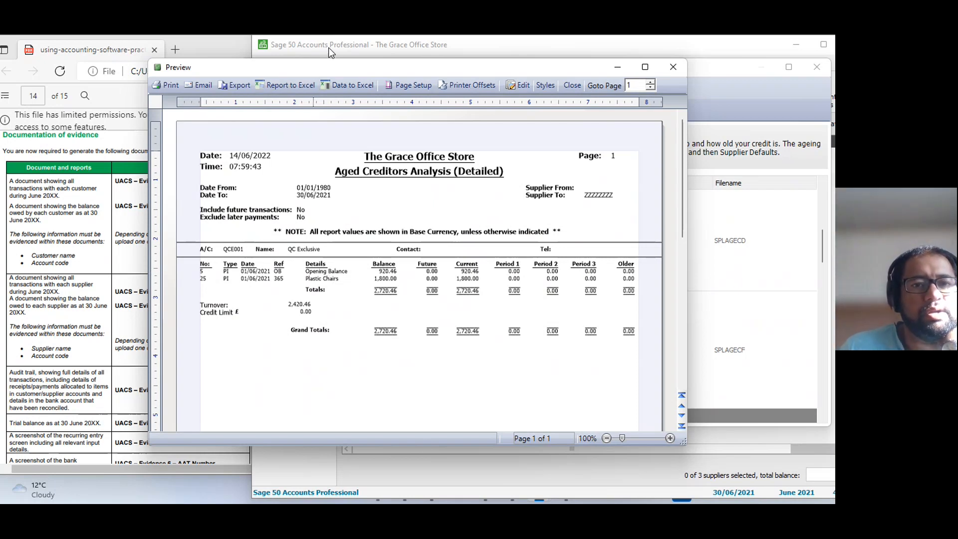
left_click(582, 50)
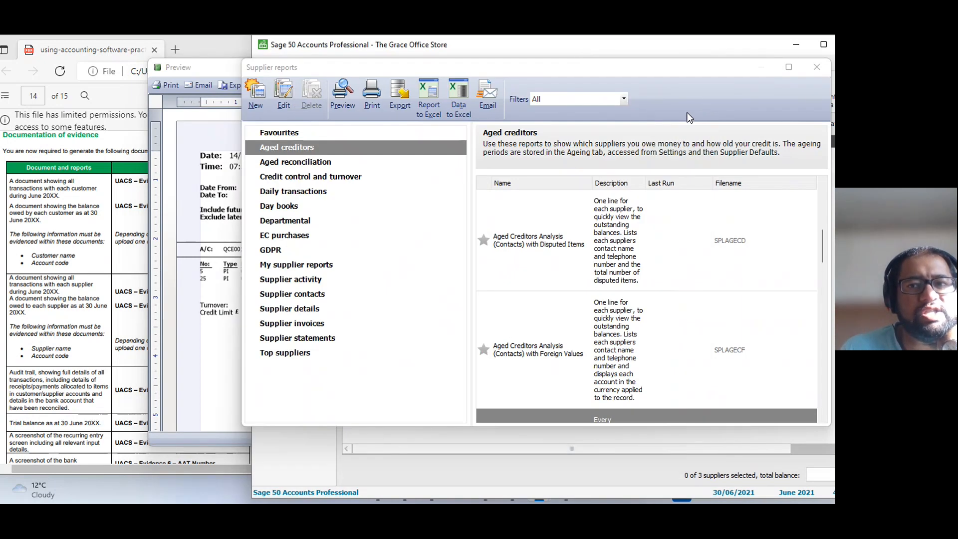
left_click(817, 71)
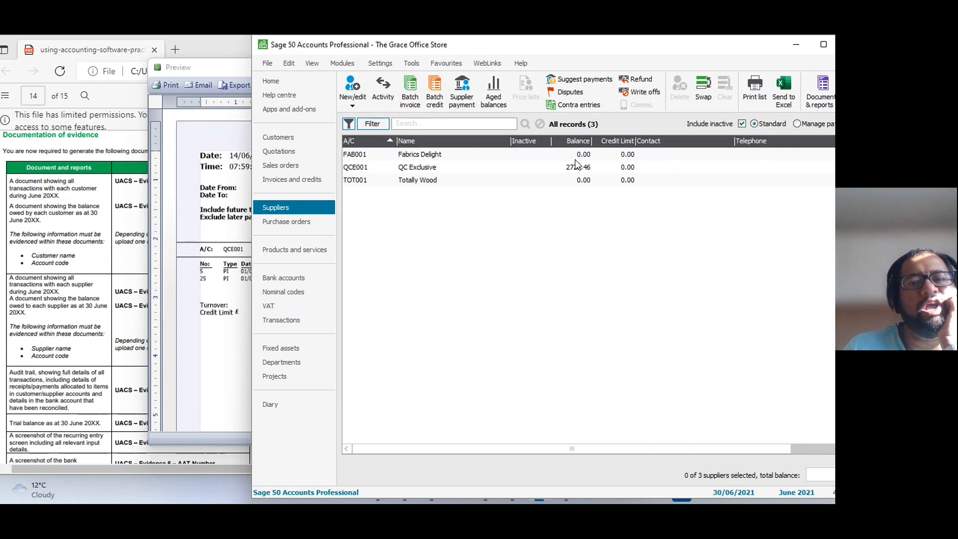
Export the Aged Creditors Analysis (Detailed) report to the Graze Office folder as a PDF named "UACS - Evidence 2b-" plus the AAT number, then close it.
left_click(232, 354)
left_click(234, 85)
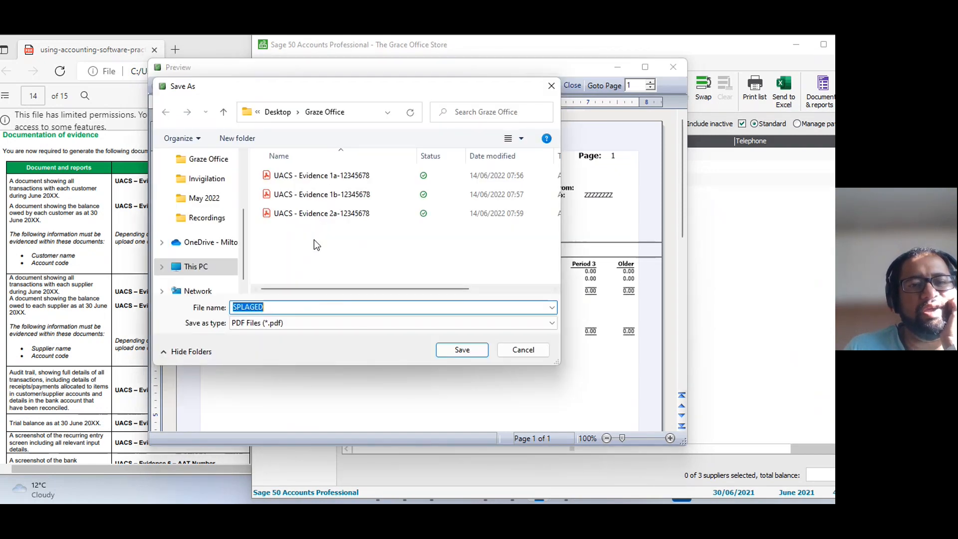
left_click(316, 214)
double_click(296, 308)
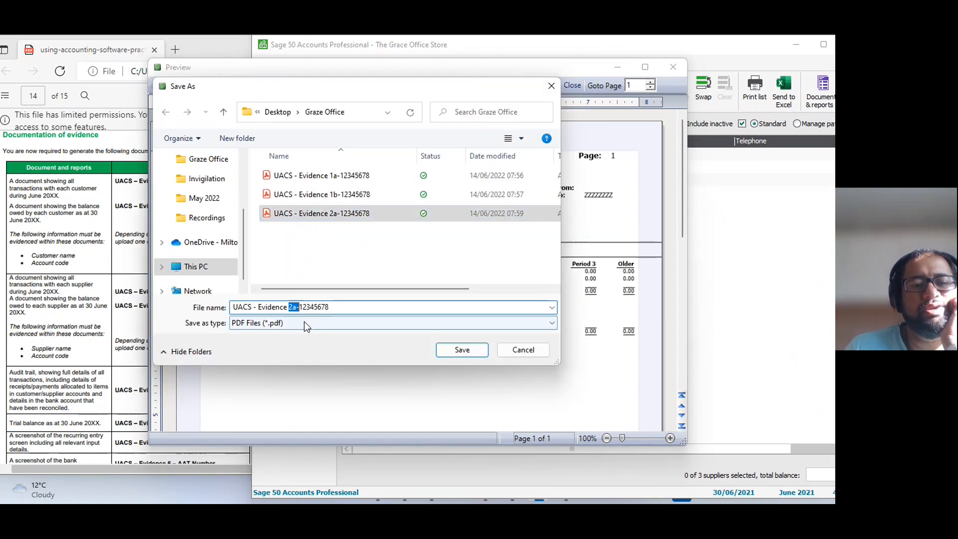
left_click(297, 308)
key("BackSpace")
type("b")
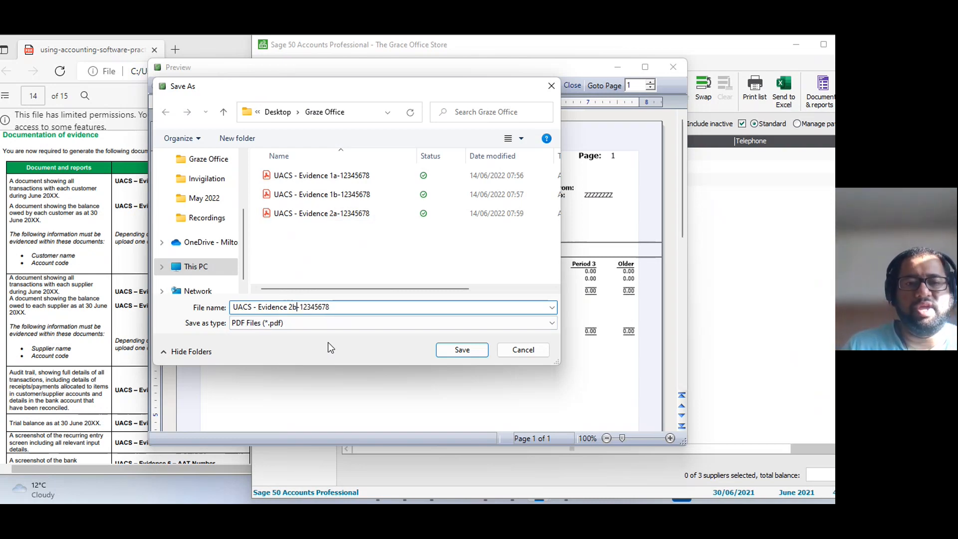
left_click(480, 352)
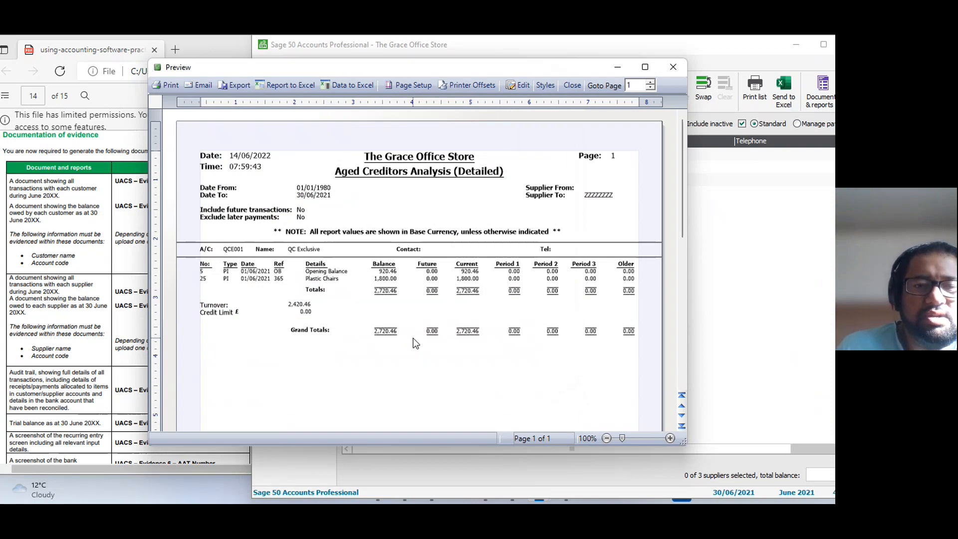
left_click(673, 66)
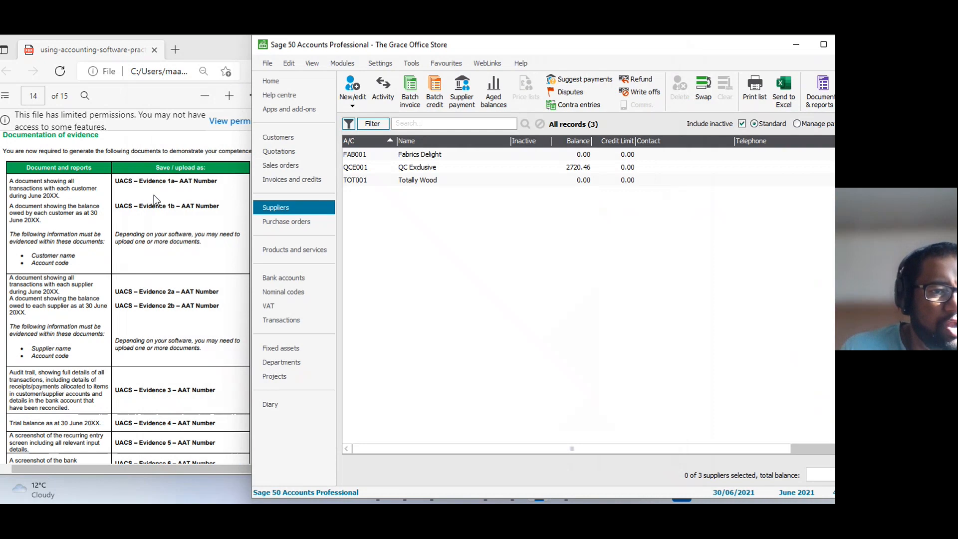
Preview the Detailed audit trail report for all transactions with landscape output and its default criteria.
scroll(131, 418, "down", 2)
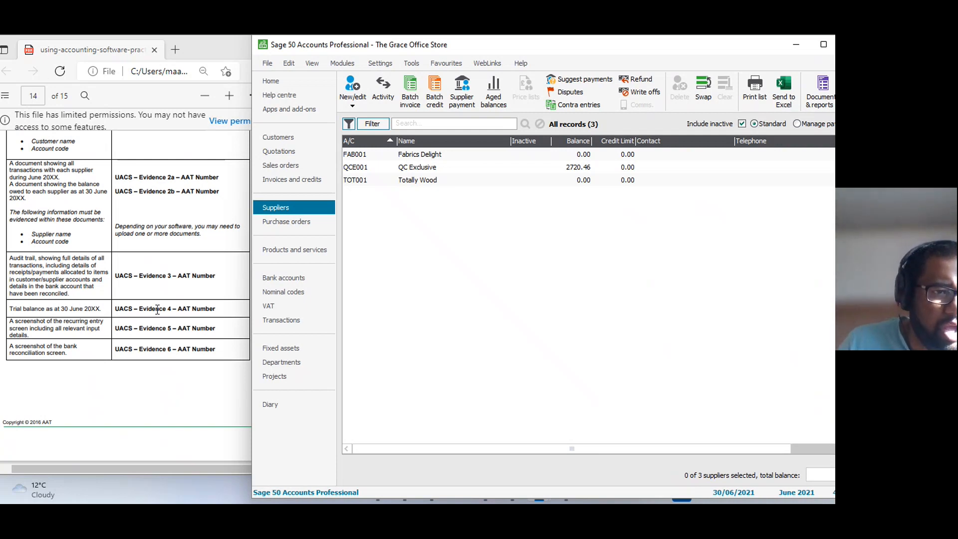
left_click(287, 294)
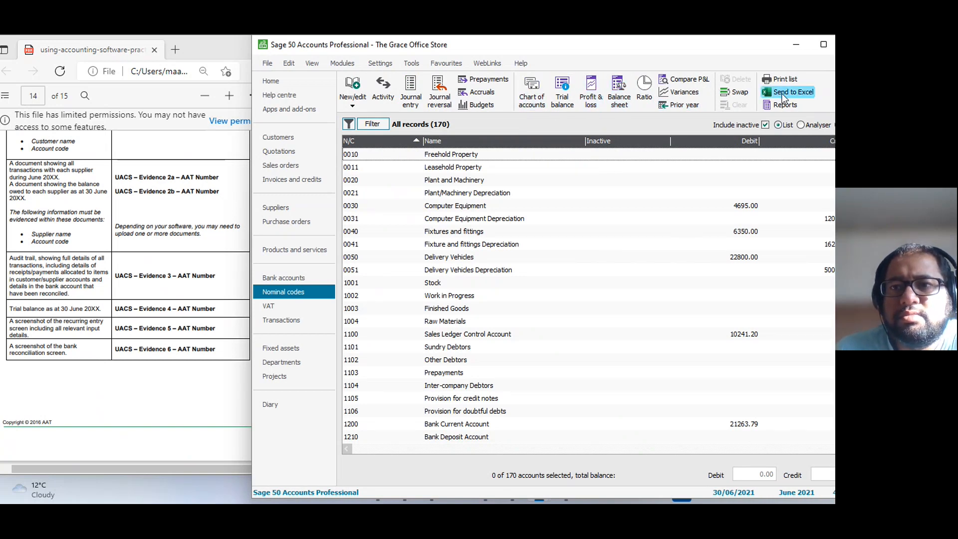
left_click(283, 319)
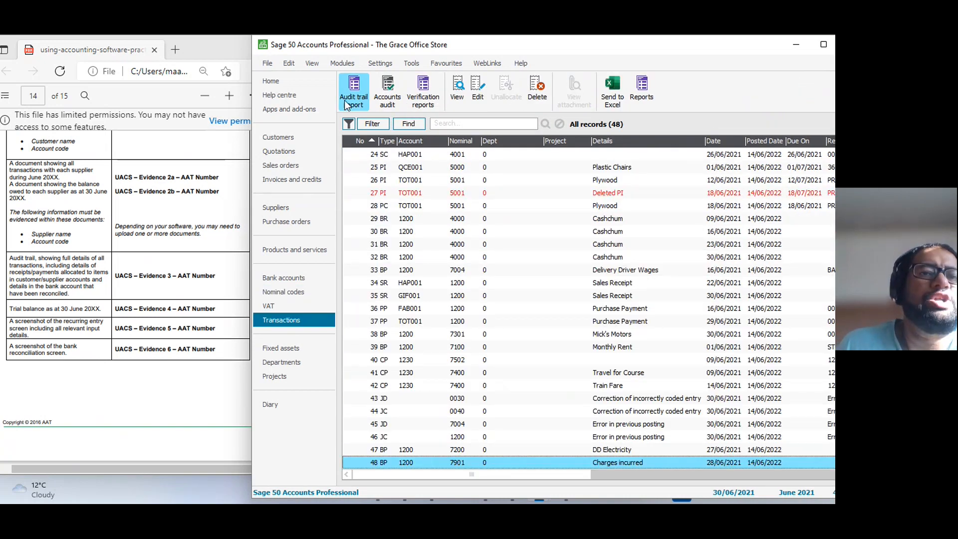
left_click(348, 102)
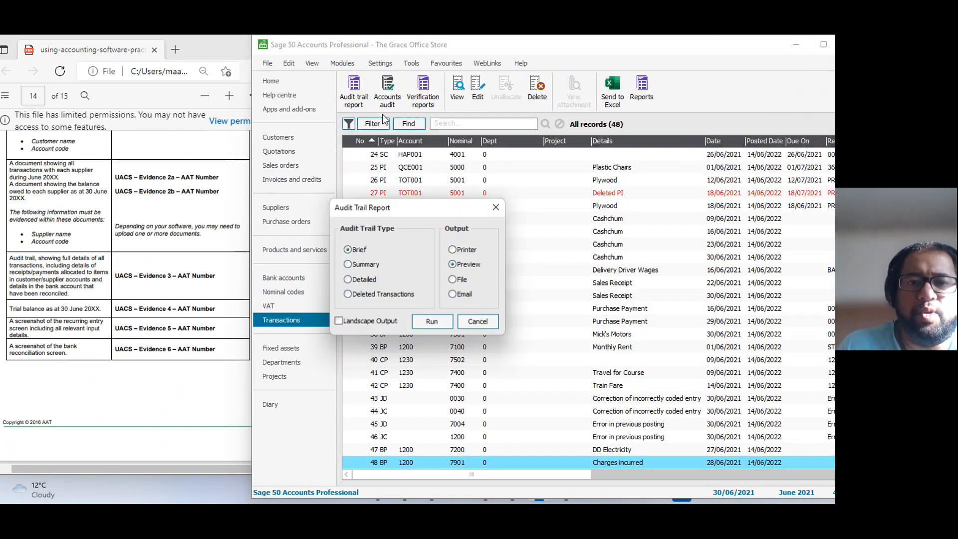
left_click(351, 281)
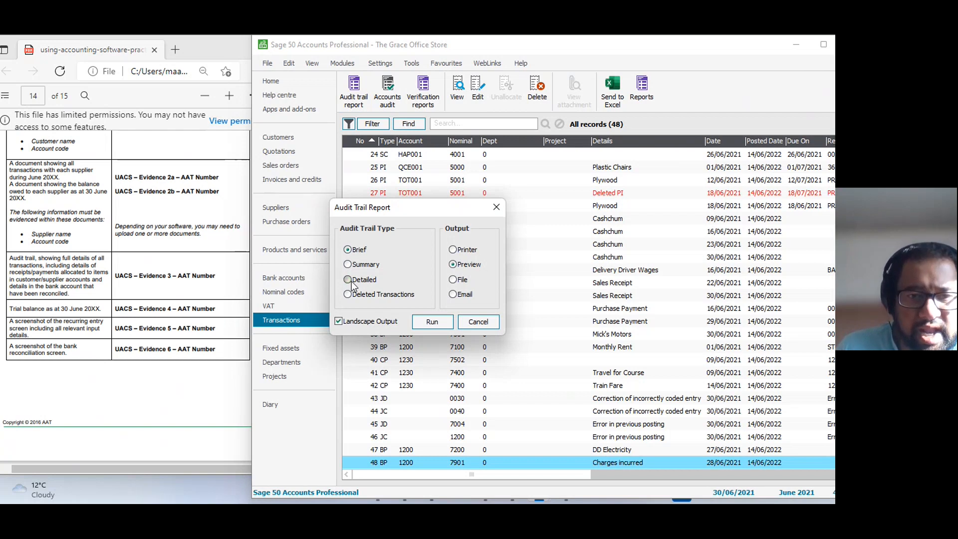
left_click(431, 322)
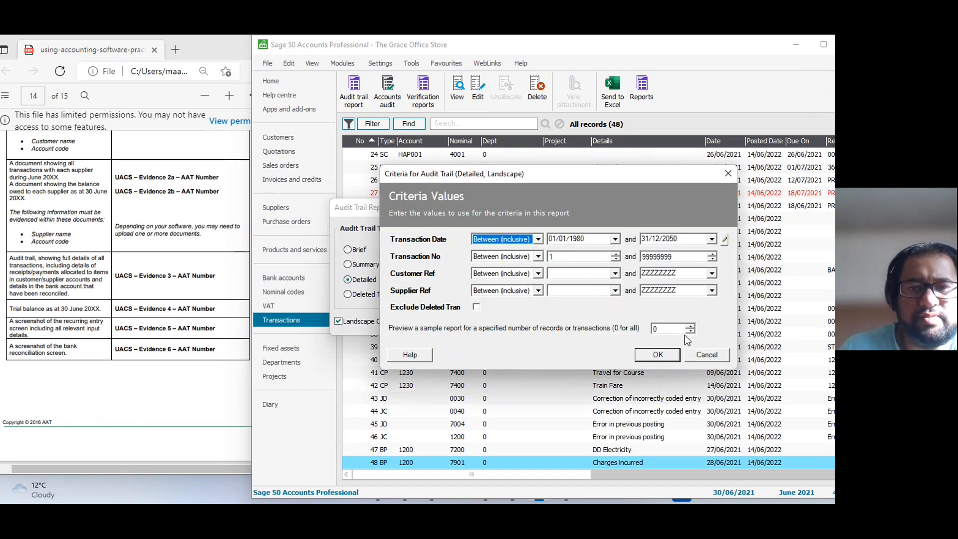
left_click(669, 354)
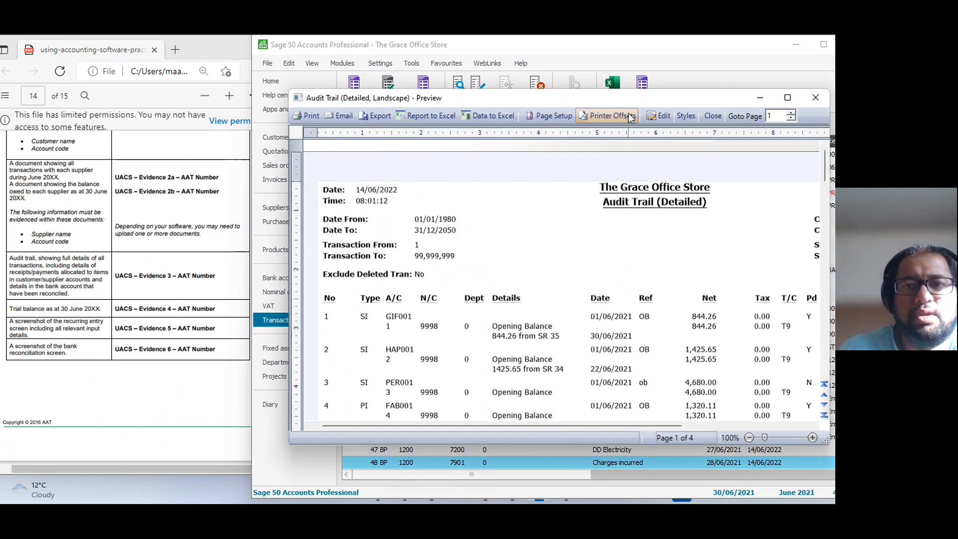
Maximise the audit trail preview and examine its transactions, payment allocations and bank reconciliation dates across all pages.
left_click_drag(621, 100, 403, 37)
scroll(702, 306, "down", 10)
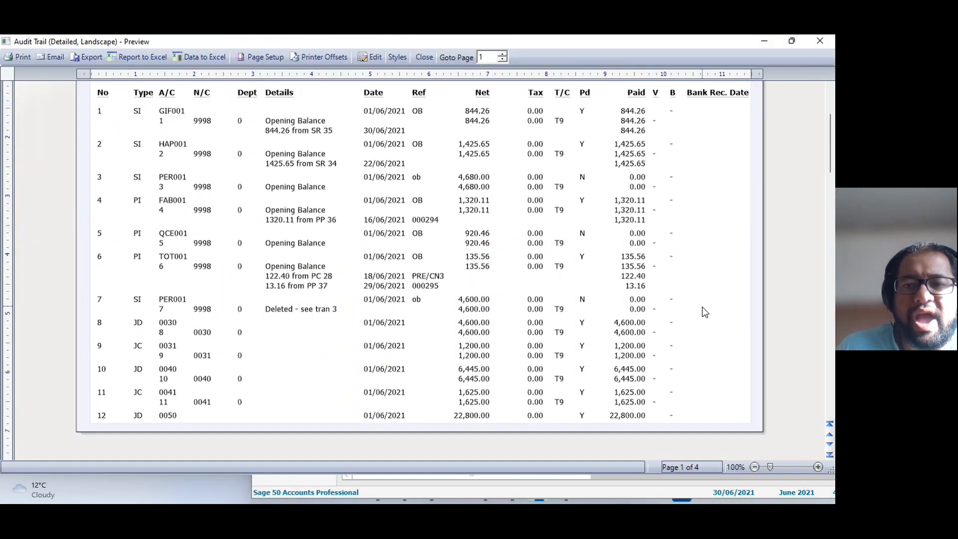
scroll(705, 364, "down", 3)
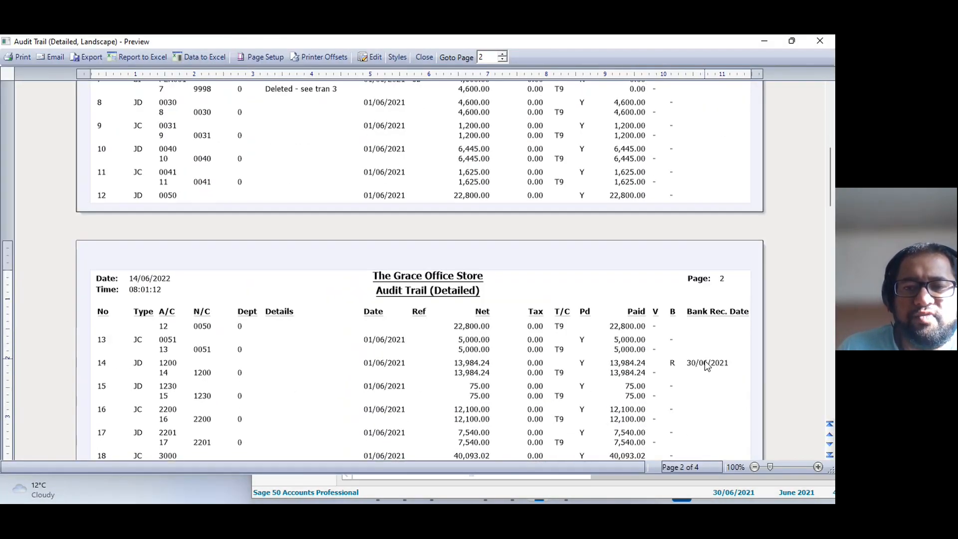
scroll(719, 368, "down", 3)
scroll(720, 368, "down", 3)
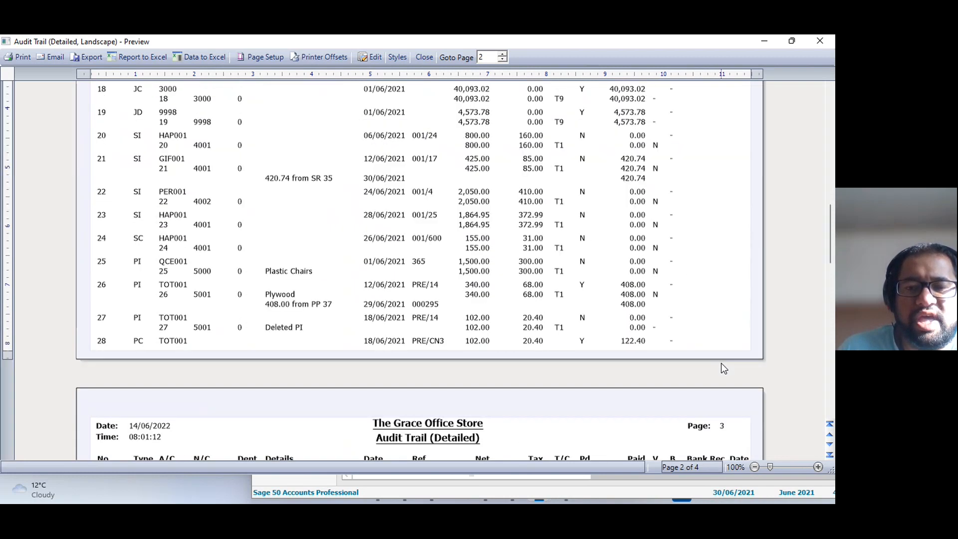
scroll(659, 324, "up", 3)
scroll(658, 323, "up", 15)
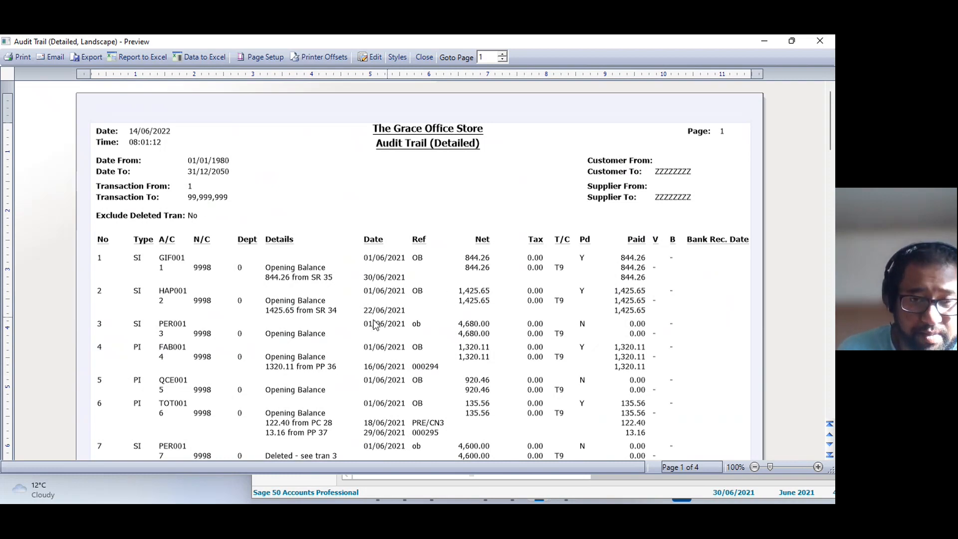
scroll(352, 322, "down", 15)
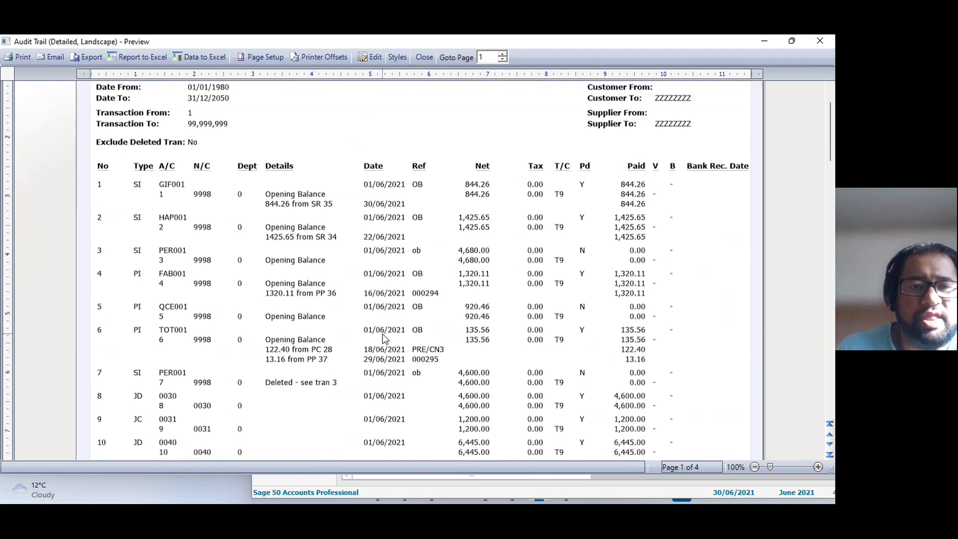
scroll(384, 334, "down", 20)
scroll(384, 334, "up", 5)
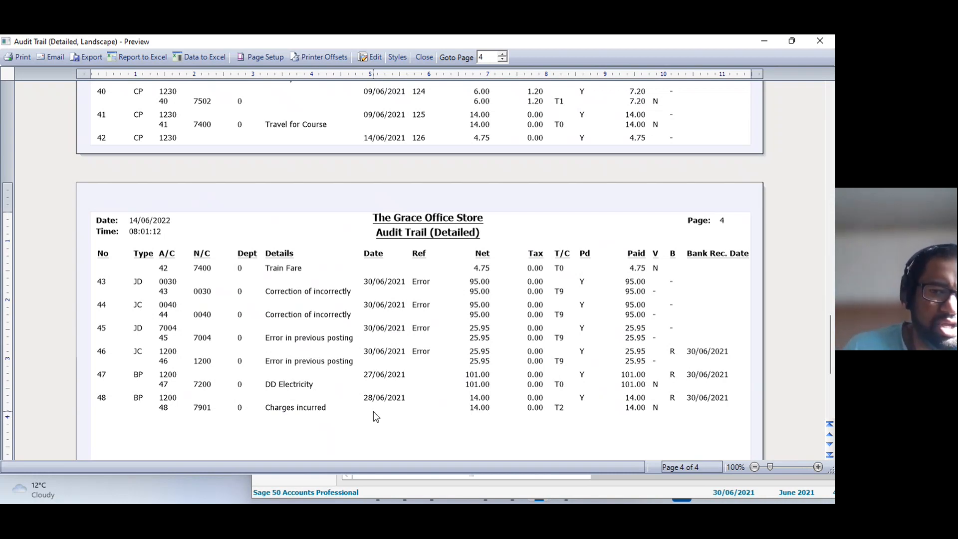
scroll(299, 391, "up", 5)
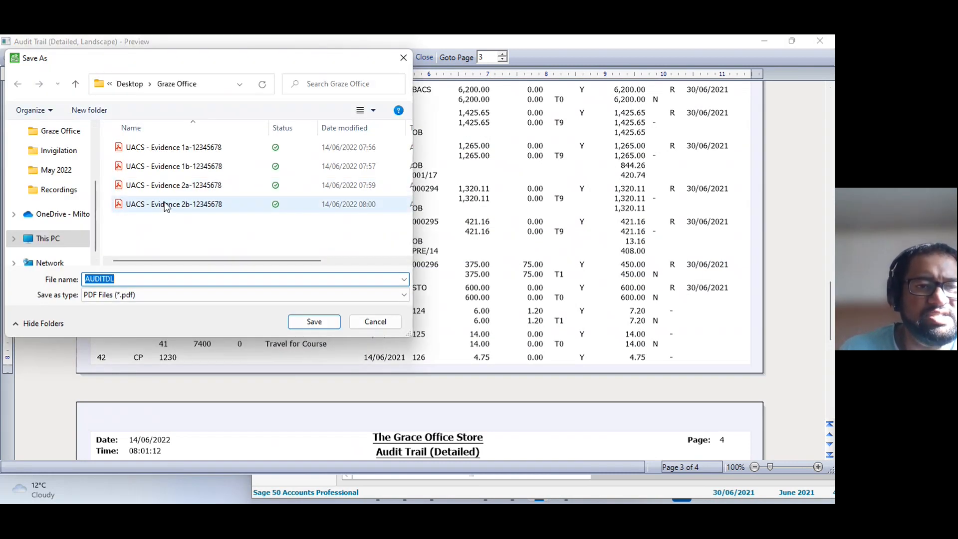
Export the detailed audit trail to the Graze Office folder as a PDF named "UACS - Evidence 3 -" plus the AAT number, then close it.
left_click(167, 205)
left_click(150, 279)
left_click(146, 279)
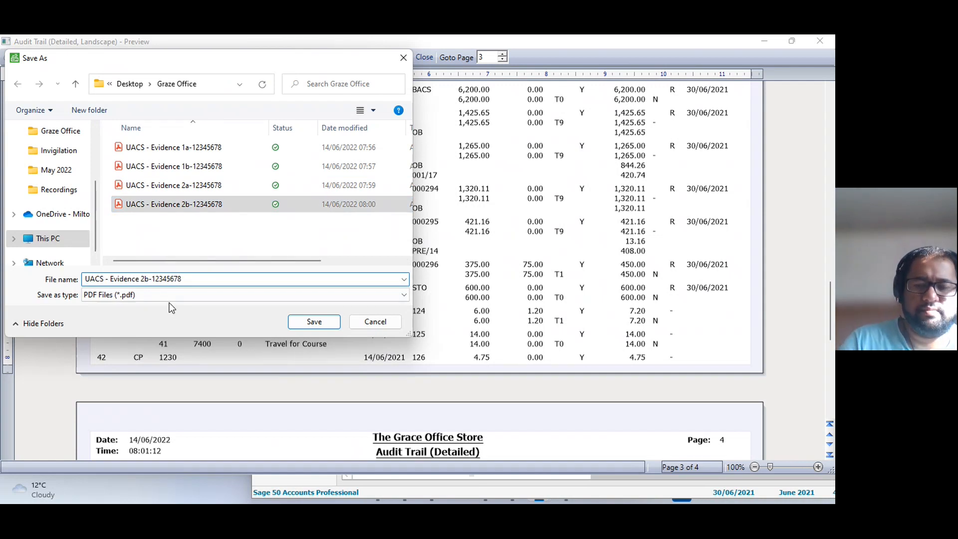
key("BackSpace")
key("BackSpace")
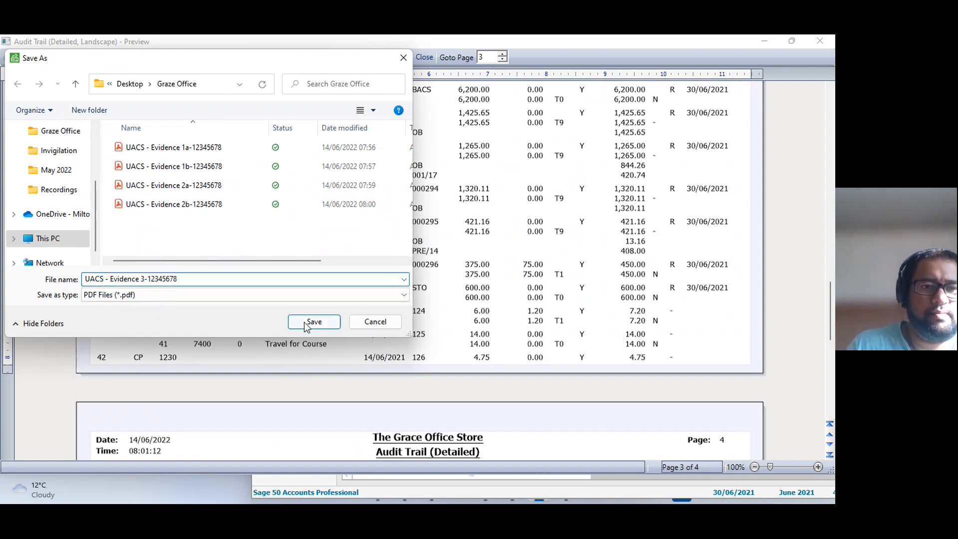
type("3")
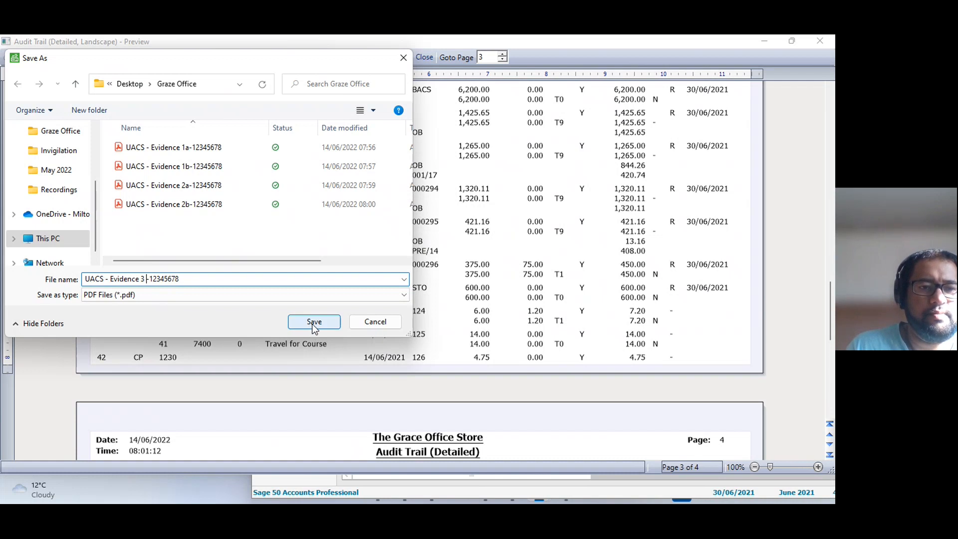
left_click(313, 324)
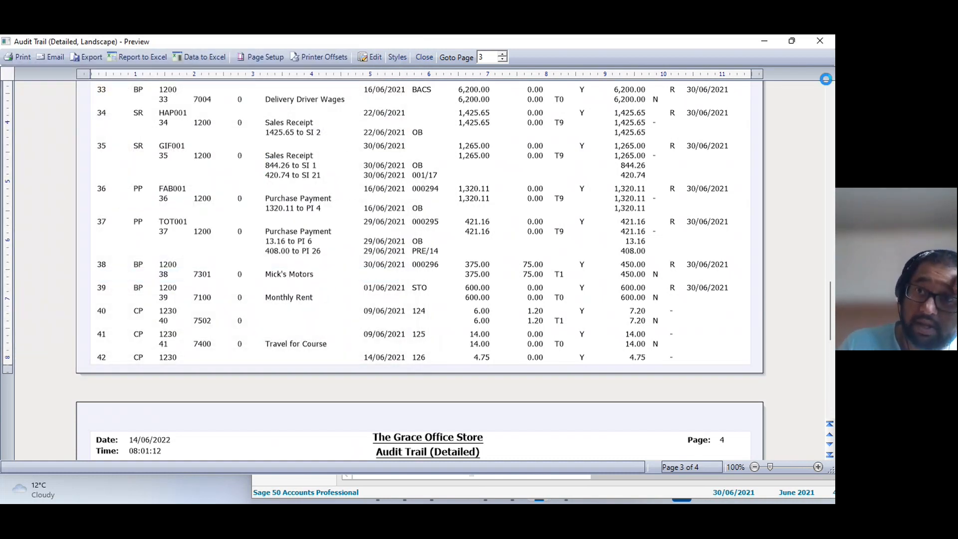
left_click(821, 42)
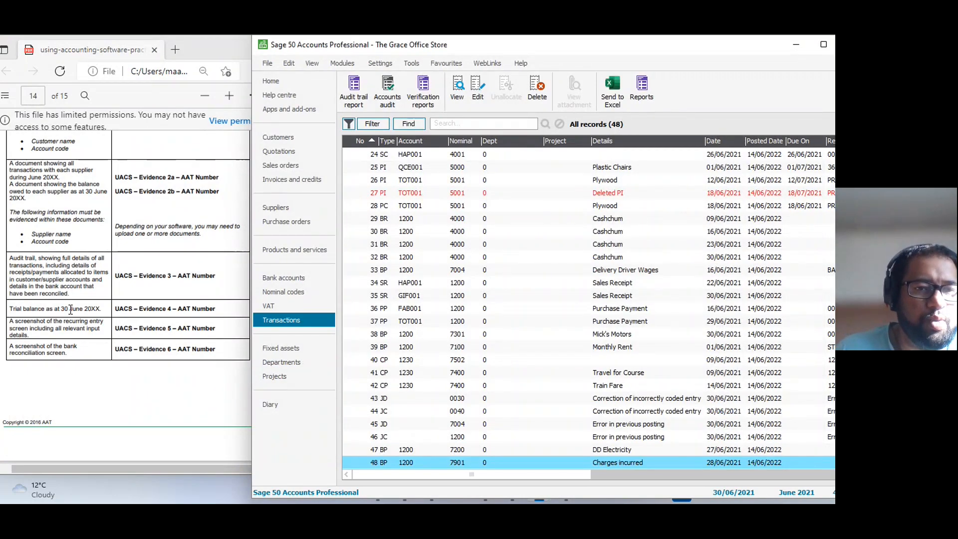
Preview the Period Trial Balance from the nominal codes with its default period.
left_click(312, 293)
left_click(553, 82)
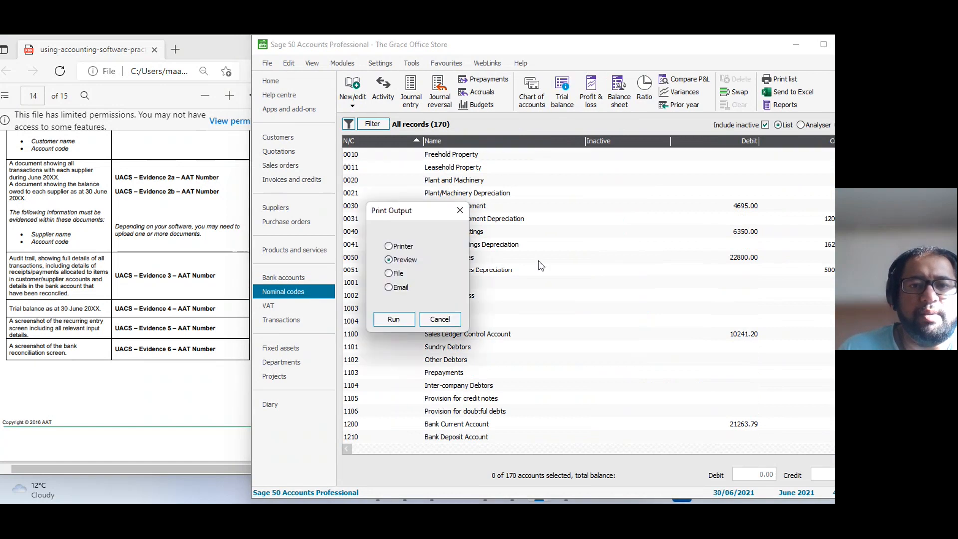
left_click(406, 322)
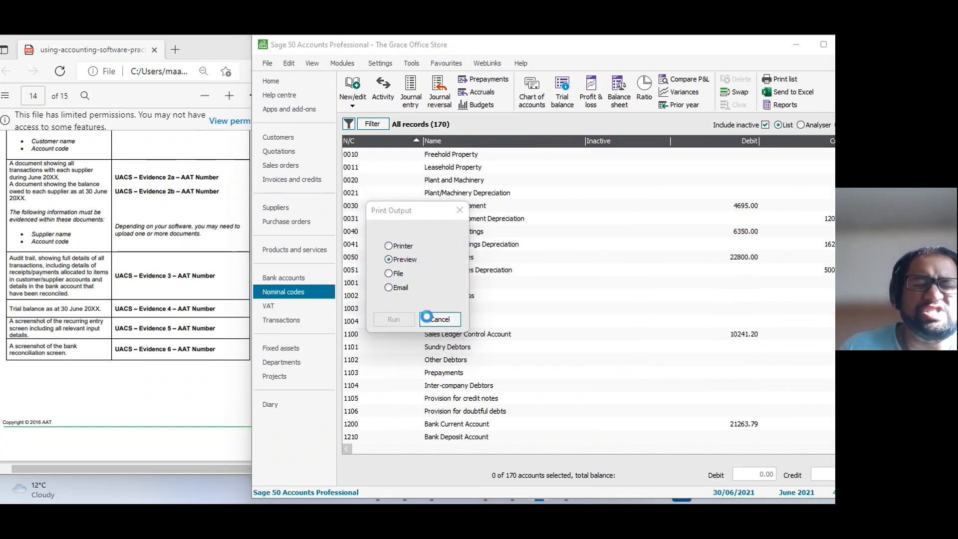
left_click(659, 324)
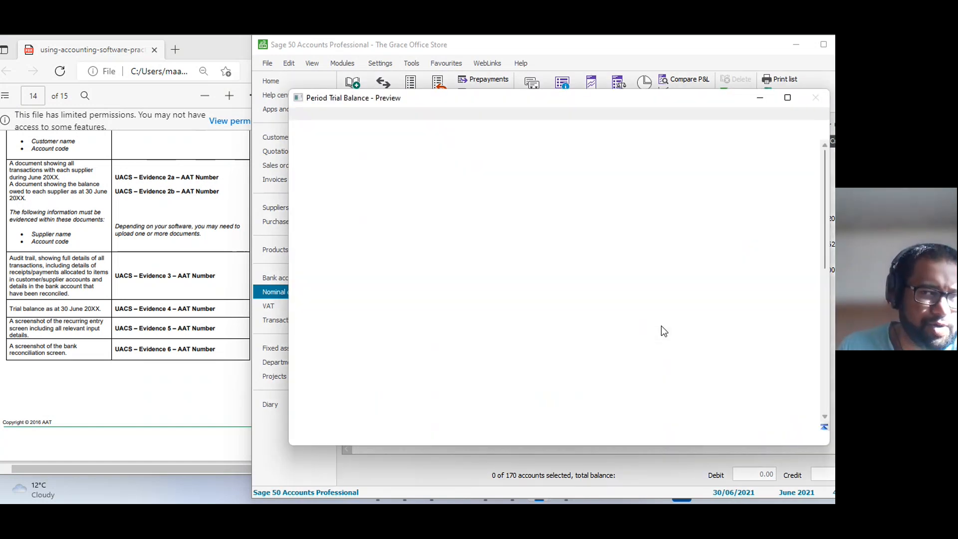
Enlarge the trial balance preview, examine its account balances and debit and credit totals, and restore the window's size.
left_click_drag(615, 94, 586, 56)
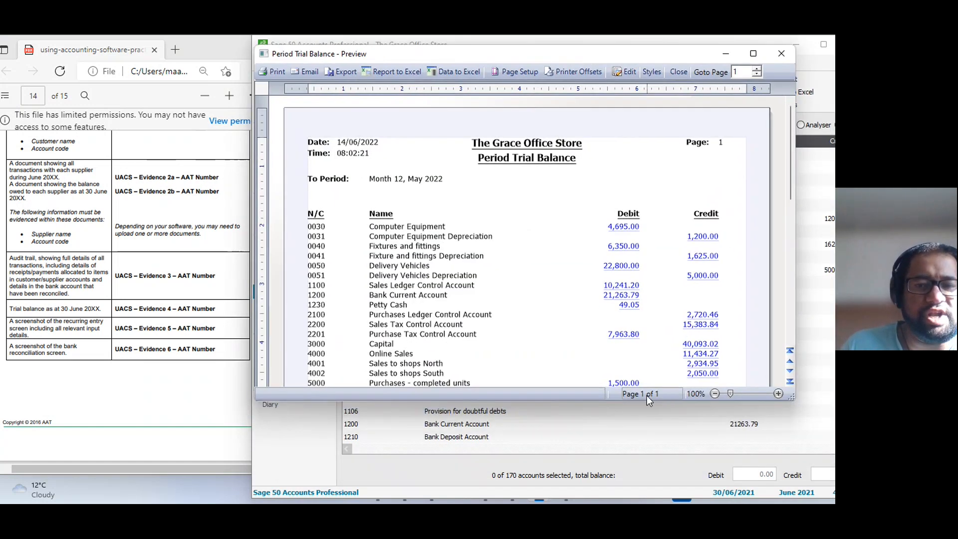
left_click_drag(644, 400, 633, 474)
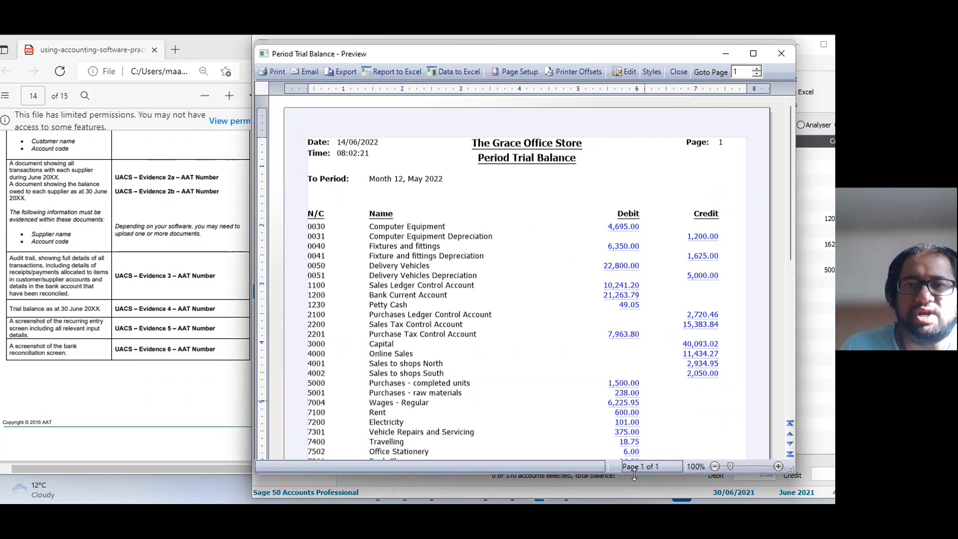
double_click(634, 474)
left_click(753, 43)
scroll(489, 370, "down", 5)
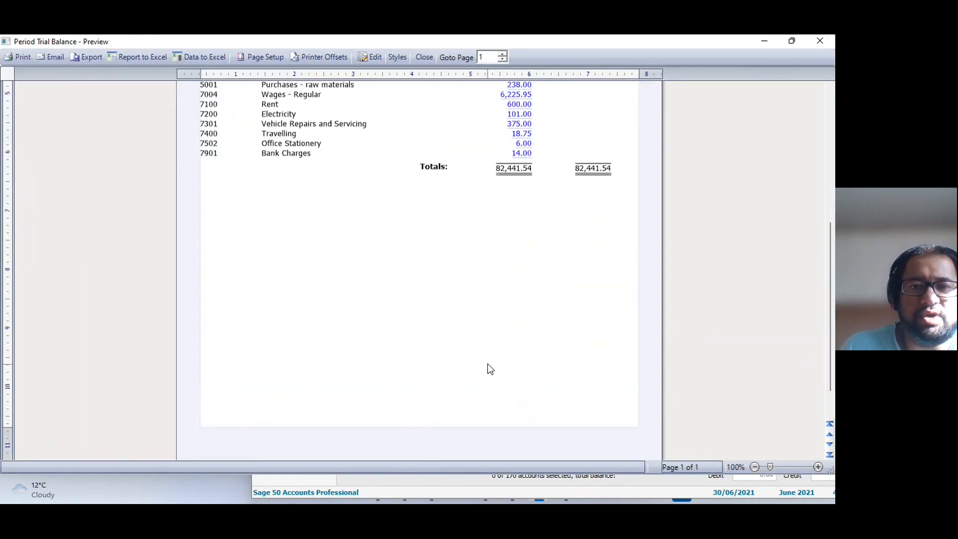
scroll(489, 369, "up", 4)
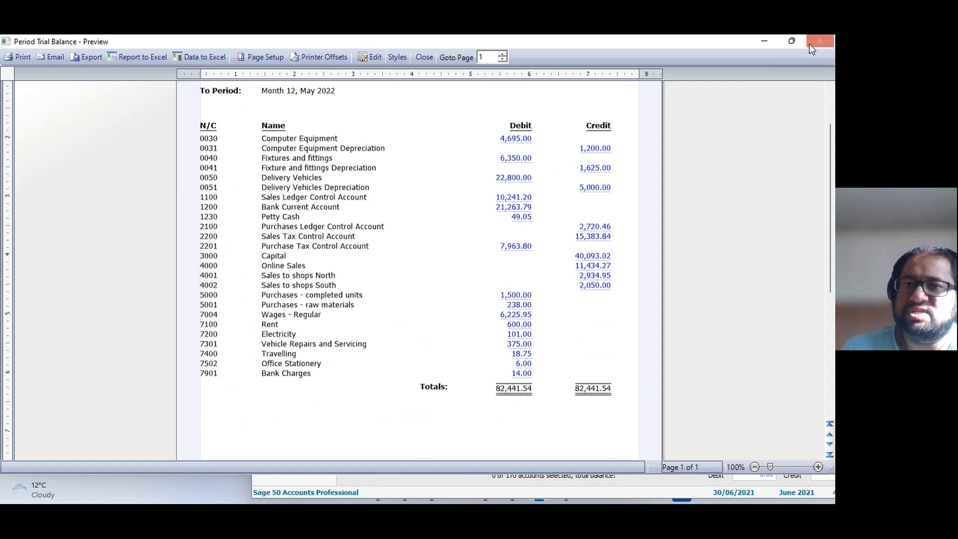
left_click(788, 44)
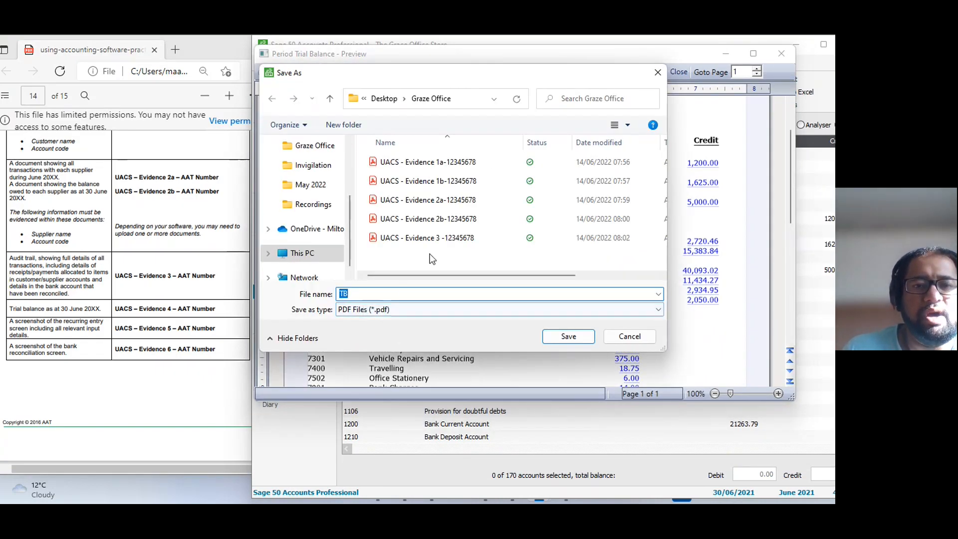
Export the Period Trial Balance to the Graze Office folder as a PDF named "UACS - Evidence 4 -" plus the AAT number.
left_click(414, 239)
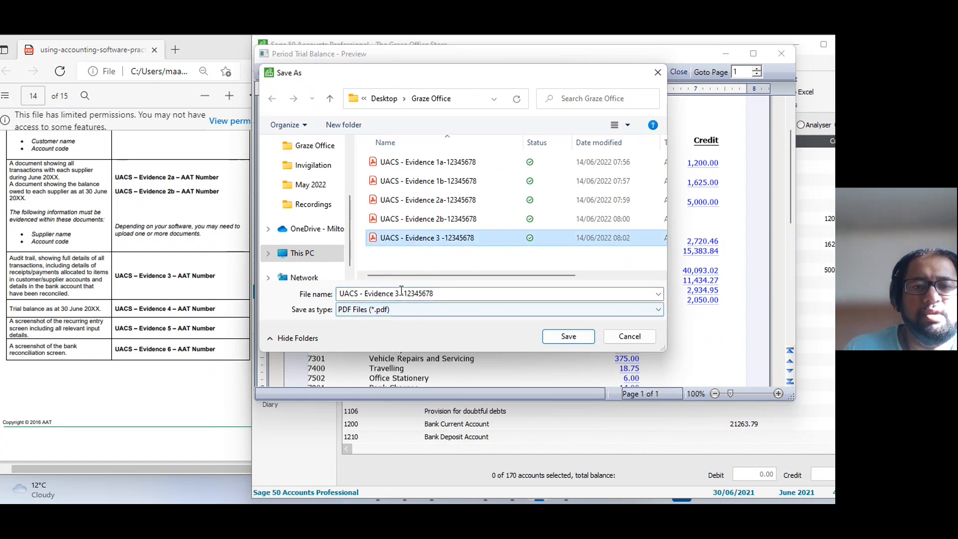
left_click(398, 294)
key("BackSpace")
type("4")
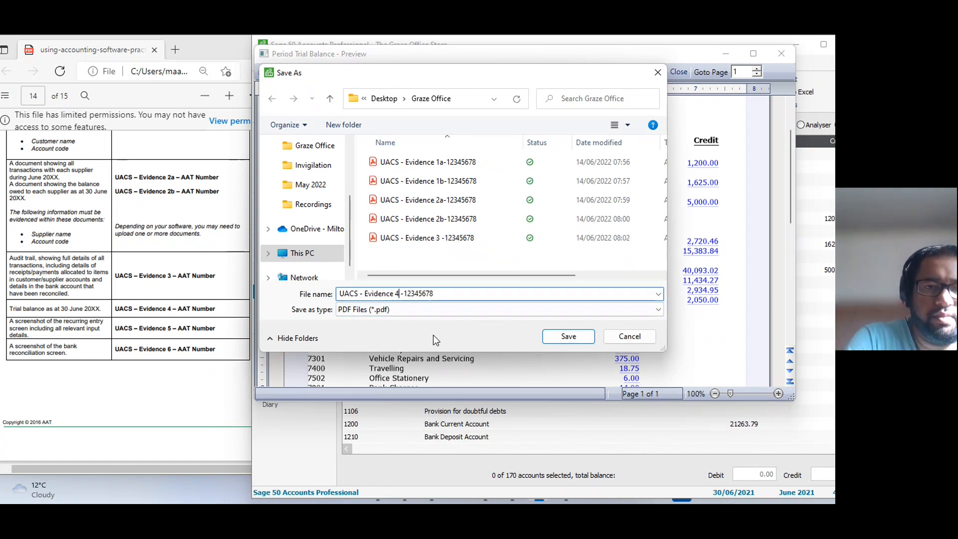
left_click(568, 336)
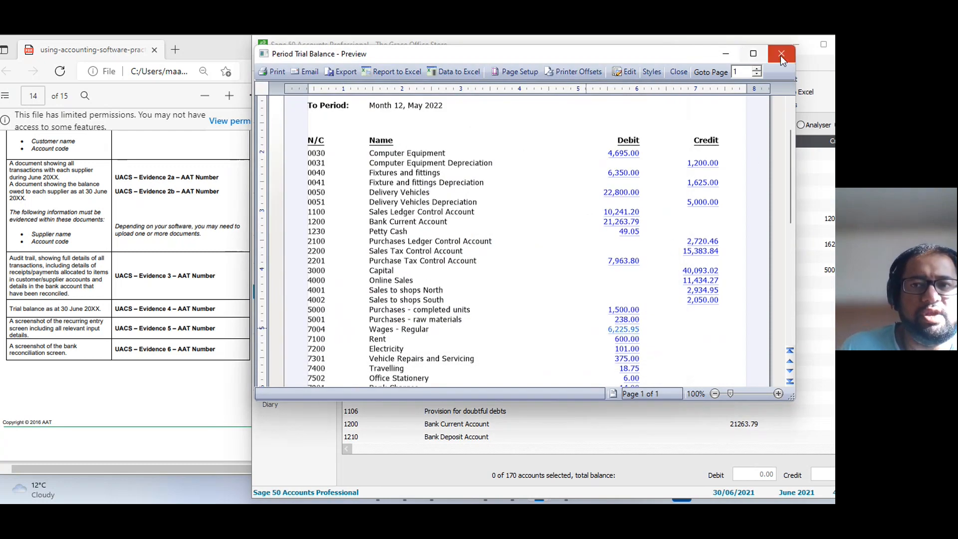
Close the Period Trial Balance preview and switch to the Graze Office folder in File Explorer.
left_click(782, 55)
left_click(594, 257)
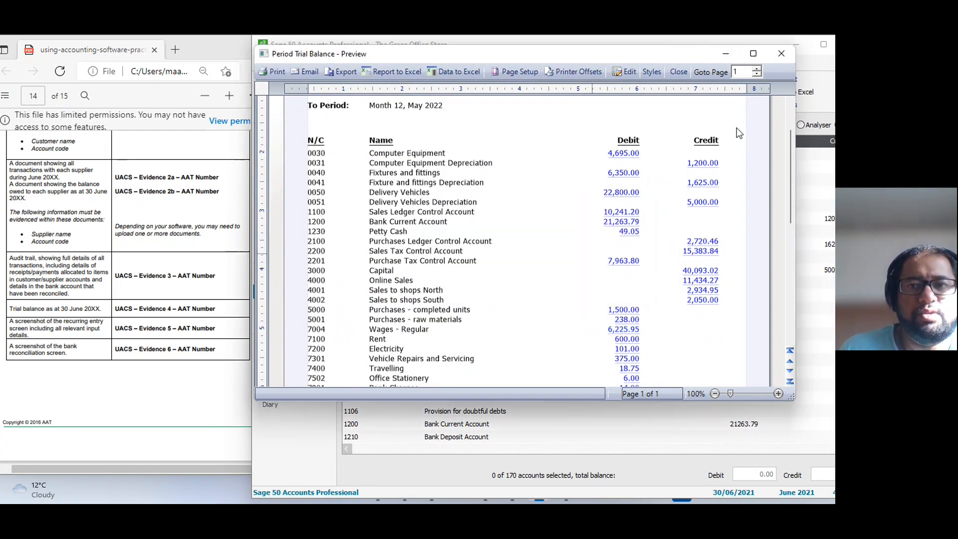
left_click(781, 55)
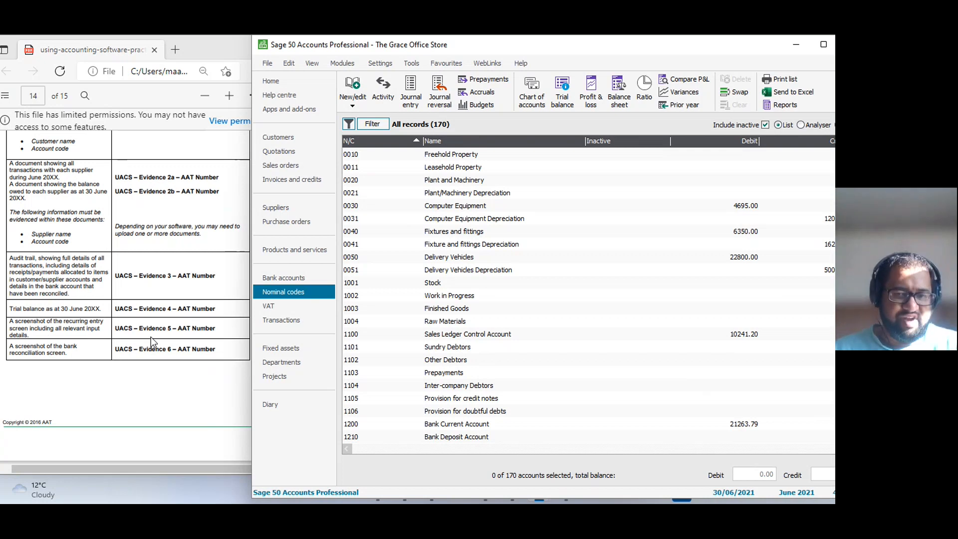
key("alt+Tab")
key("alt+Tab")
key("alt+Tab")
key("alt+Tab")
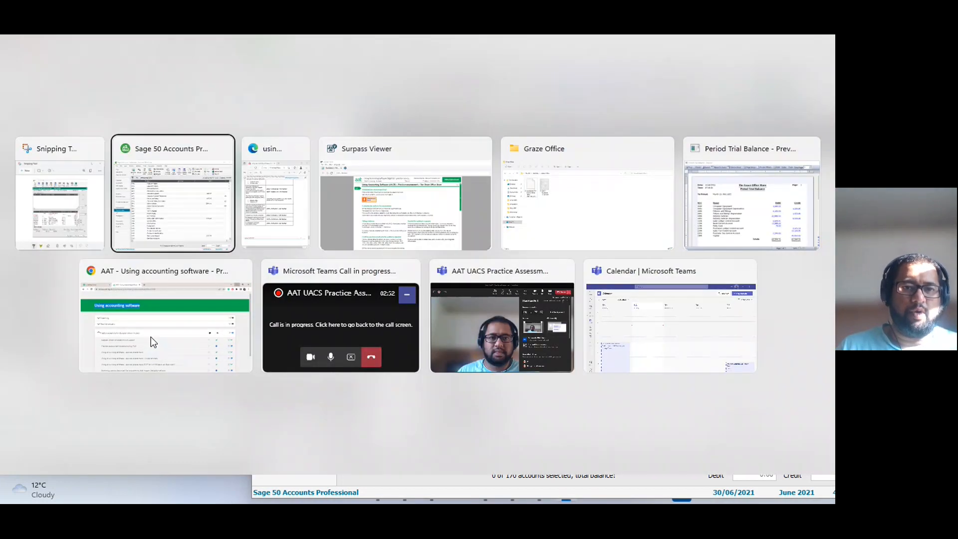
key("alt+Tab")
key("alt+Tab")
key("alt+Tab")
key("alt+Tab")
key("alt+Tab")
key("alt+Tab")
key("alt+Tab")
key("alt+Tab")
key("alt+Tab")
key("alt+Tab")
key("alt+Tab")
key("alt+Tab")
key("alt+Tab")
key("alt+Tab")
key("alt+Tab")
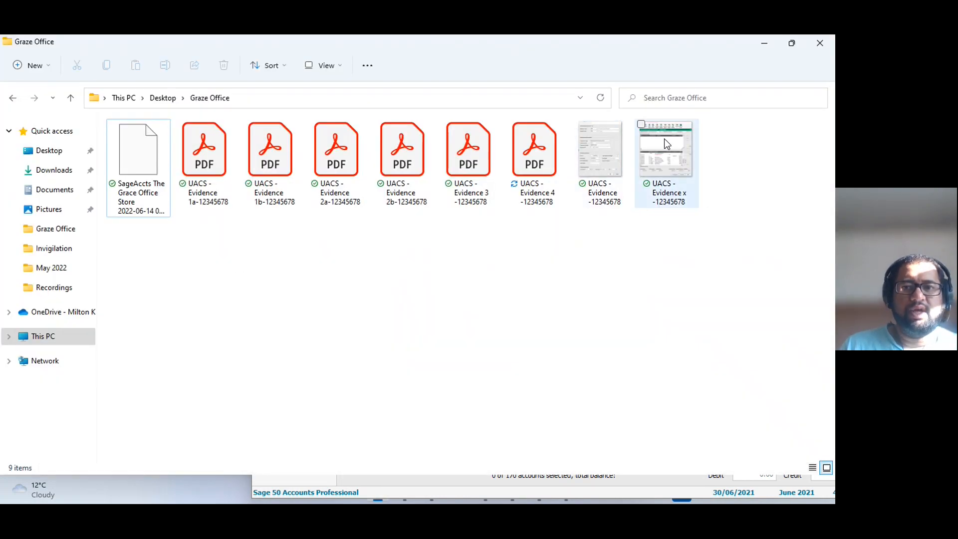
View the unnumbered recurring entry screenshot, close it, and rename the file "UACS - Evidence 5 -" plus the AAT number.
double_click(612, 160)
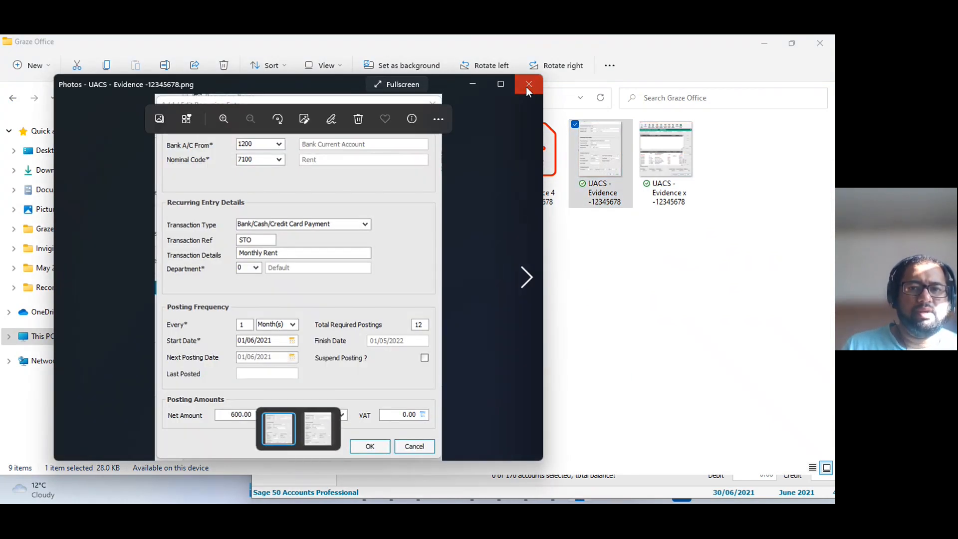
left_click(527, 88)
left_click(601, 200)
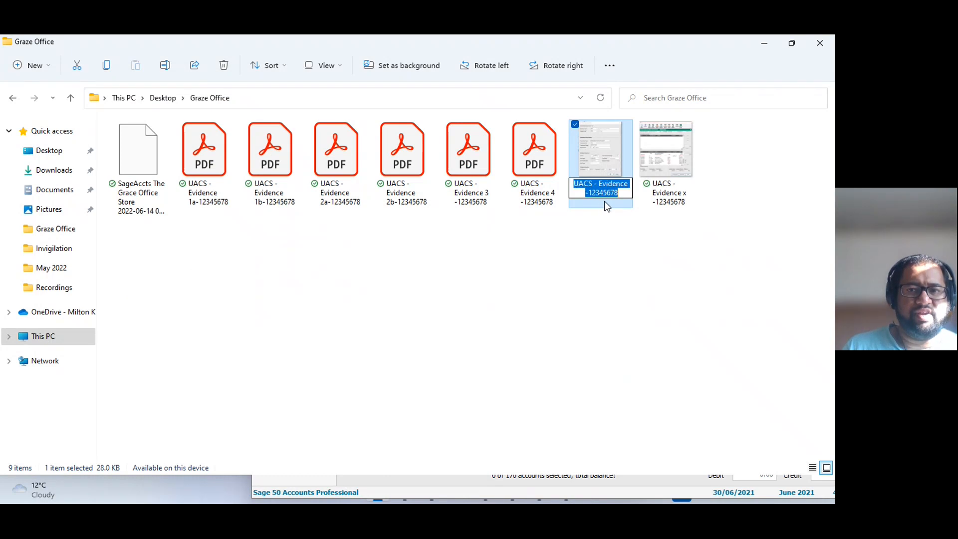
left_click(630, 188)
key("ctrl+a")
type("5")
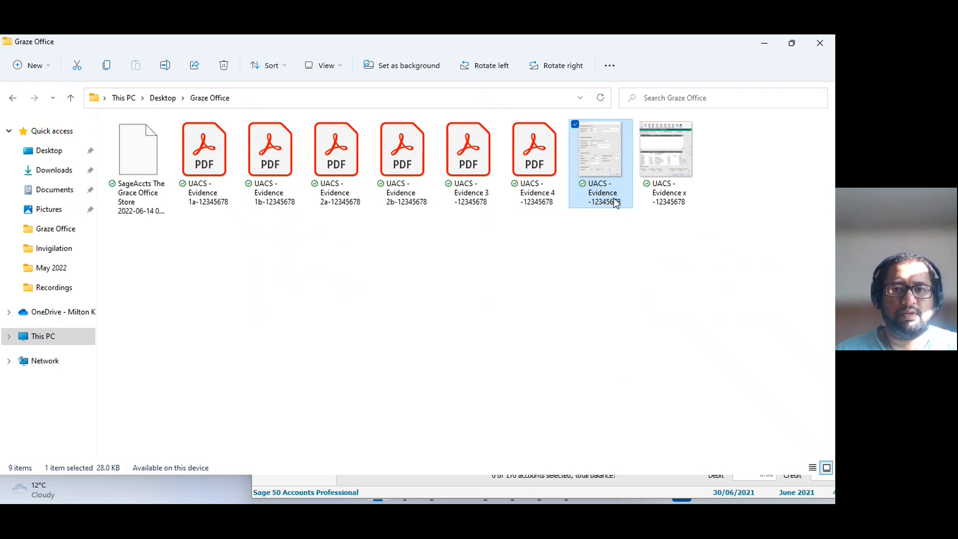
key("ctrl+z")
left_click(631, 184)
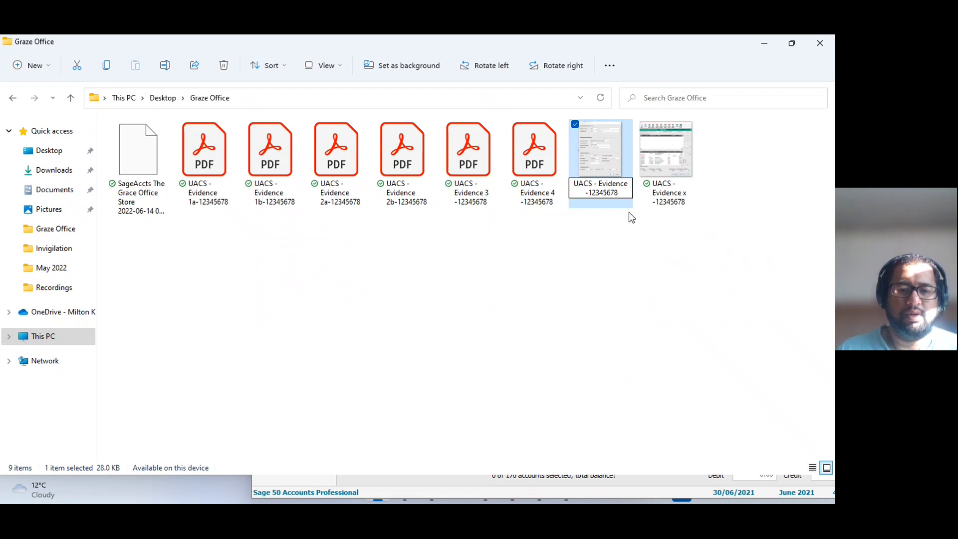
type("5")
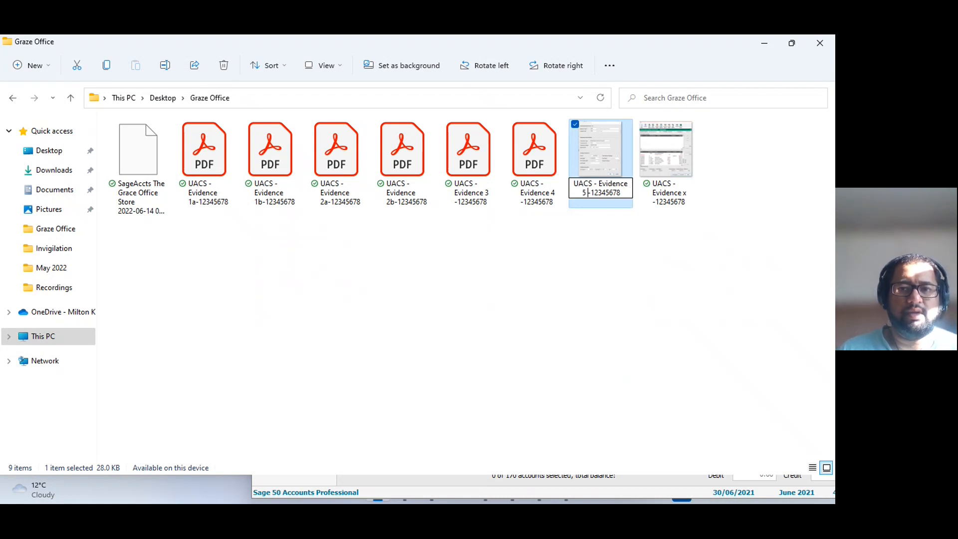
key("Return")
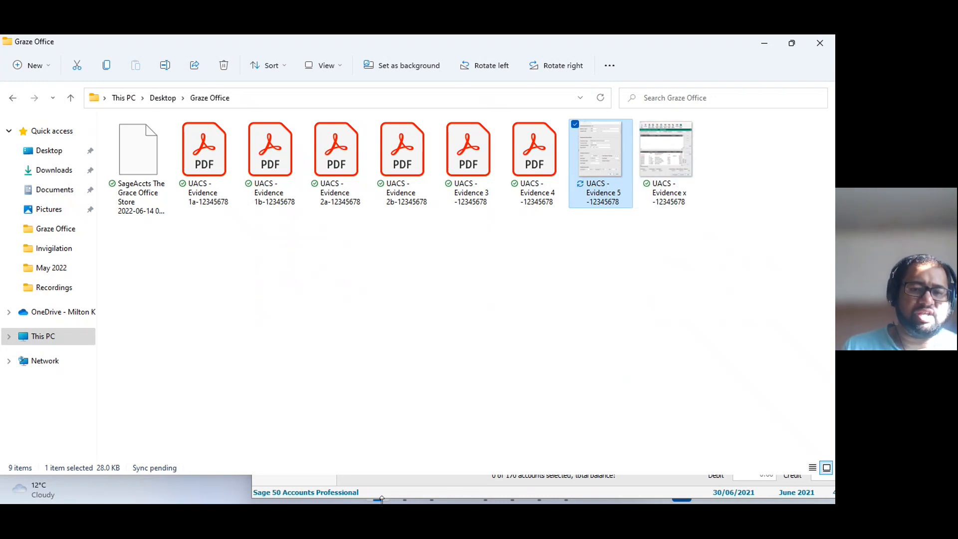
Close the leftover trial balance preview and bring up the evidence naming table in the assessment book PDF.
key("alt+Tab")
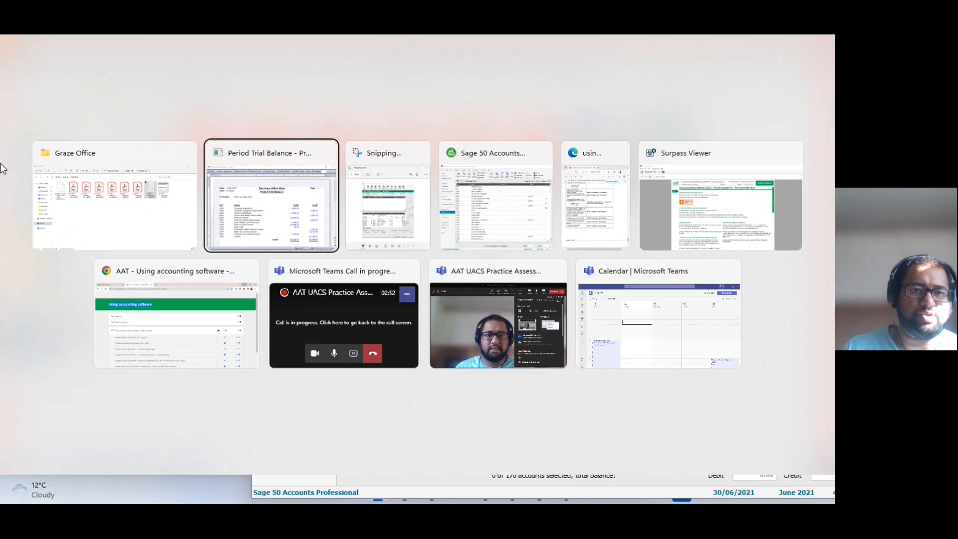
left_click(324, 153)
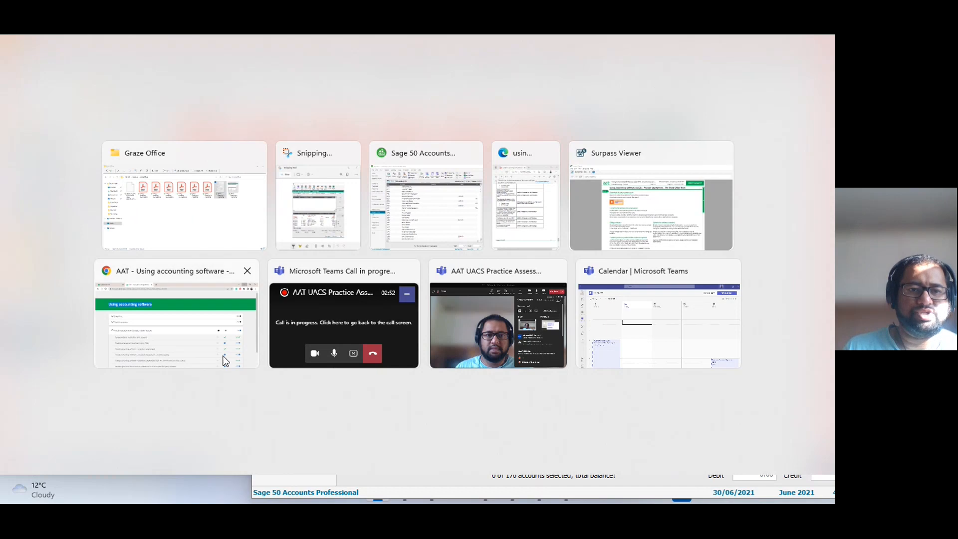
left_click(529, 201)
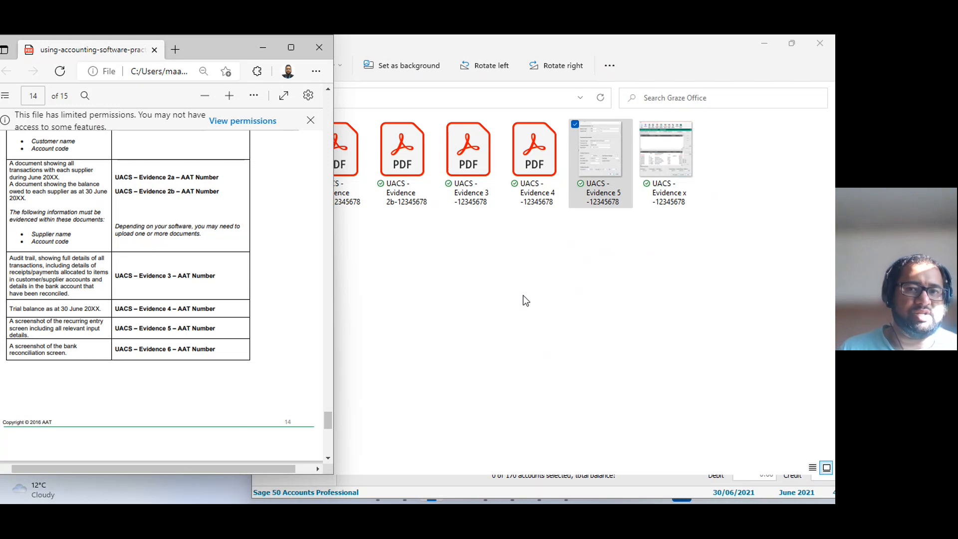
Rename the bank reconciliation screenshot in the Graze Office folder as "UACS - Evidence 6 -" plus the AAT number.
left_click(582, 289)
left_click(673, 196)
left_click(692, 198)
left_click(695, 185)
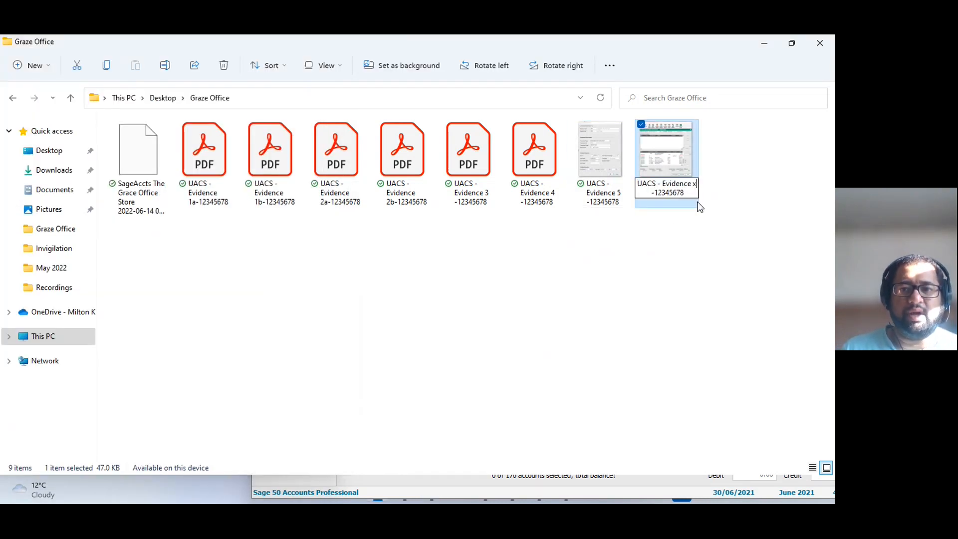
key("BackSpace")
type("6")
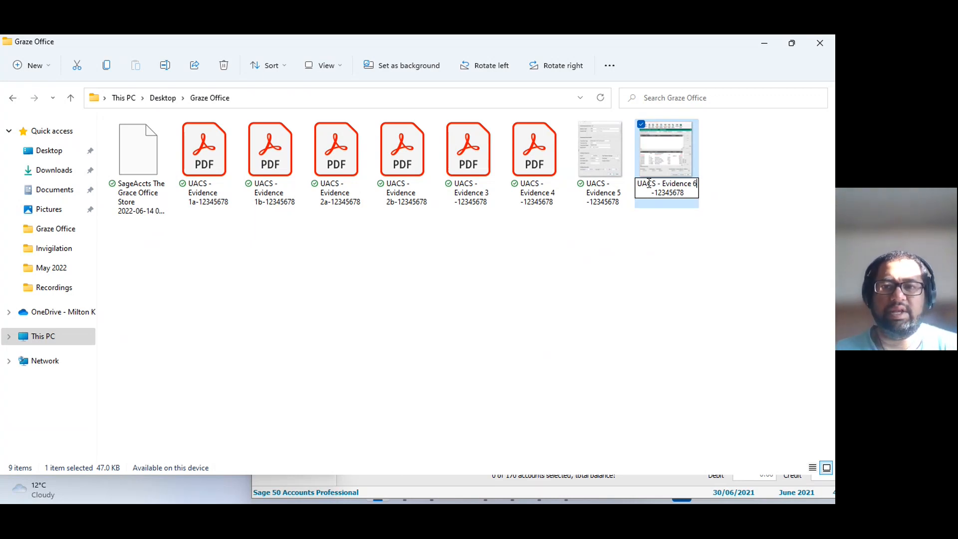
left_click(627, 212)
left_click(643, 213)
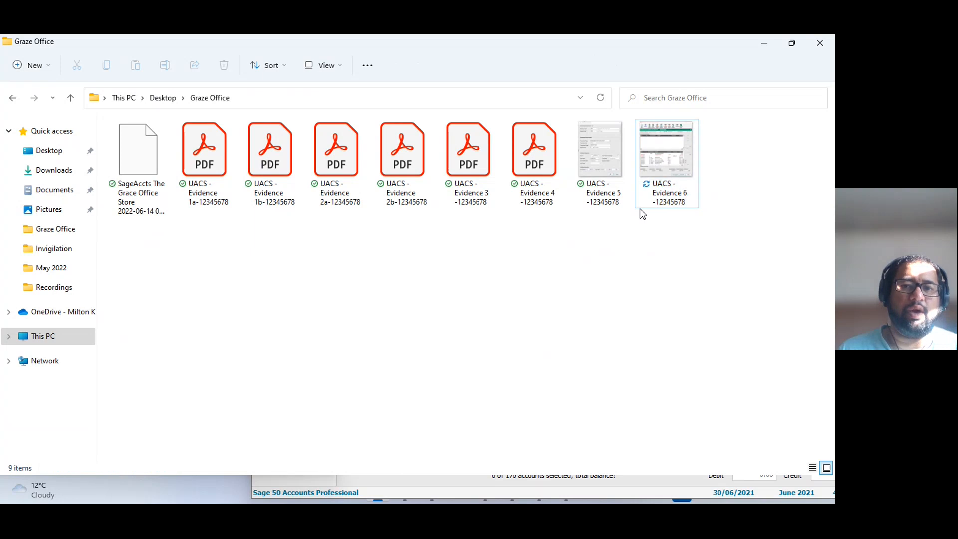
Check the evidence files in the folder against the page 14 evidence list, reading on to the end of the assessment book.
left_click(298, 159)
left_click(363, 158)
left_click(428, 160)
left_click(494, 161)
left_click(560, 163)
left_click(625, 166)
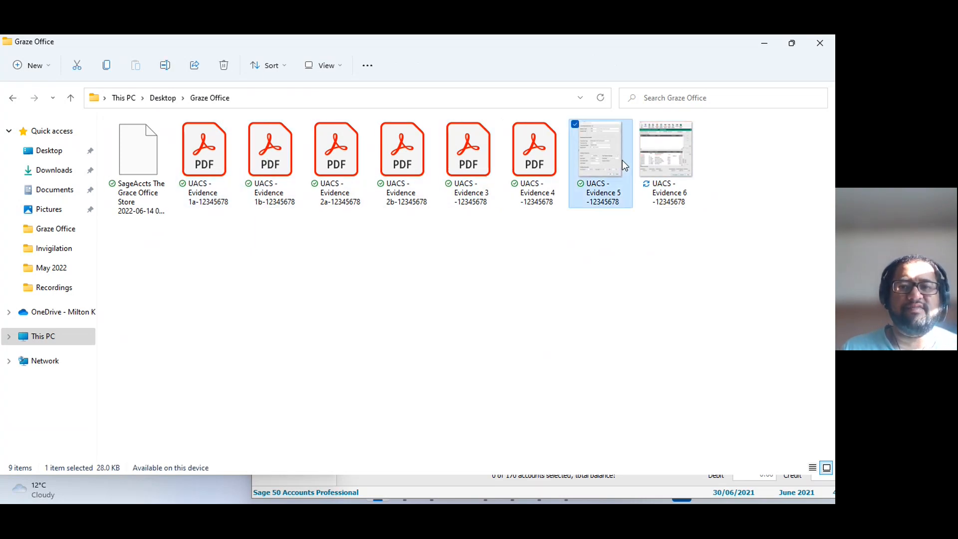
left_click(659, 165)
left_click(764, 43)
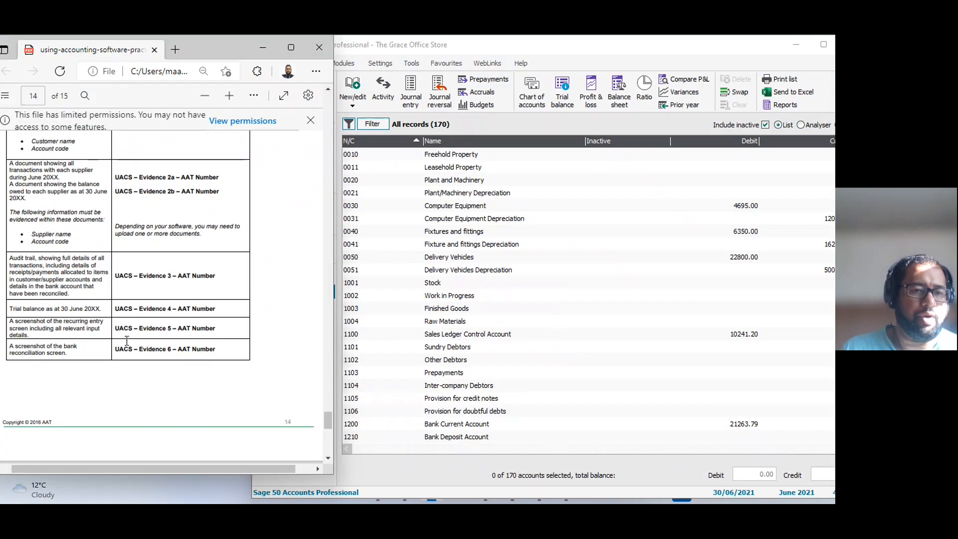
scroll(146, 181, "up", 2)
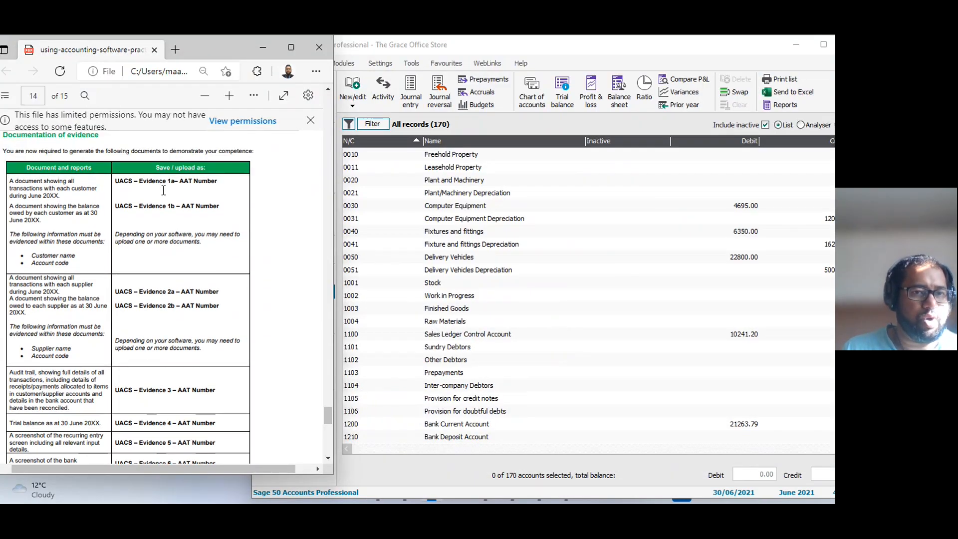
scroll(155, 295, "down", 3)
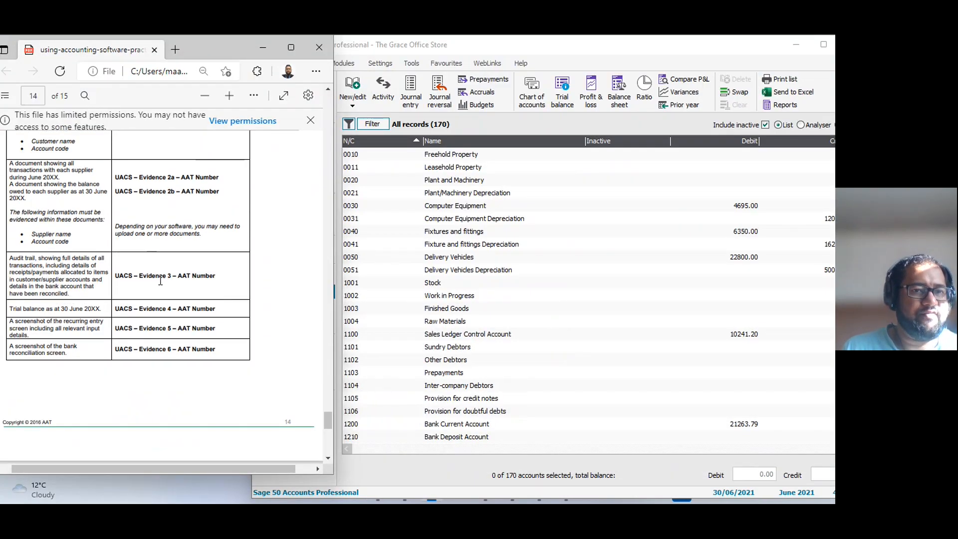
scroll(179, 363, "down", 6)
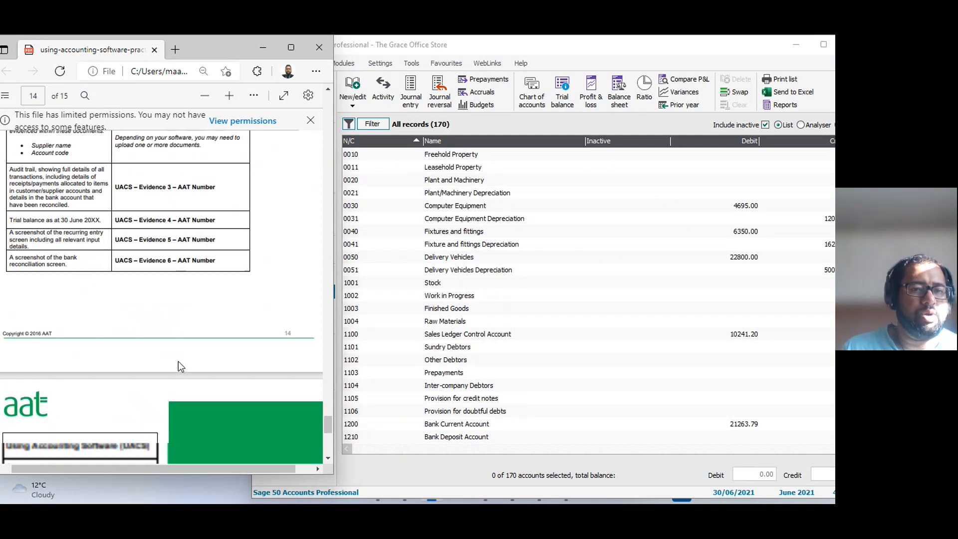
scroll(180, 366, "down", 1)
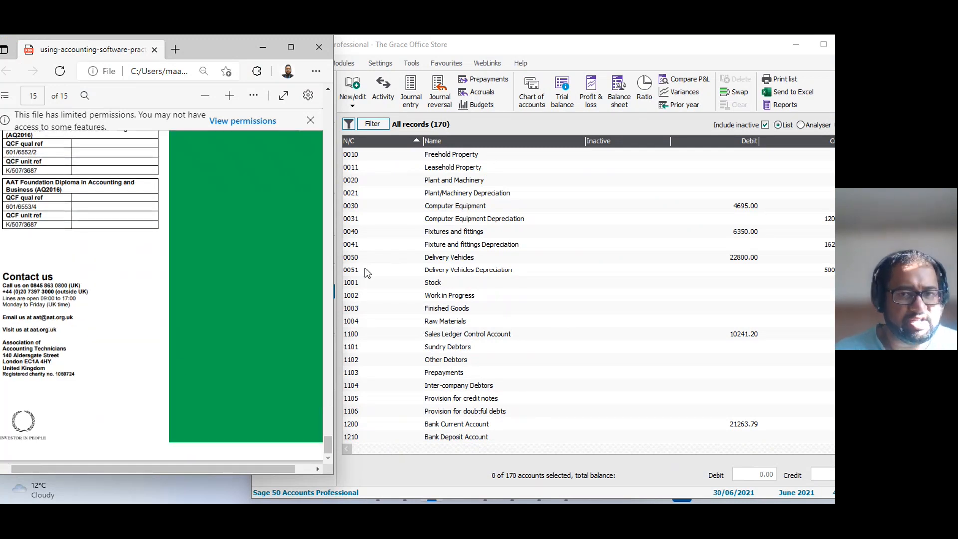
Back up The Grace Office Store's data files in Sage 50 with the suggested filename and location, skipping the data check.
left_click(561, 307)
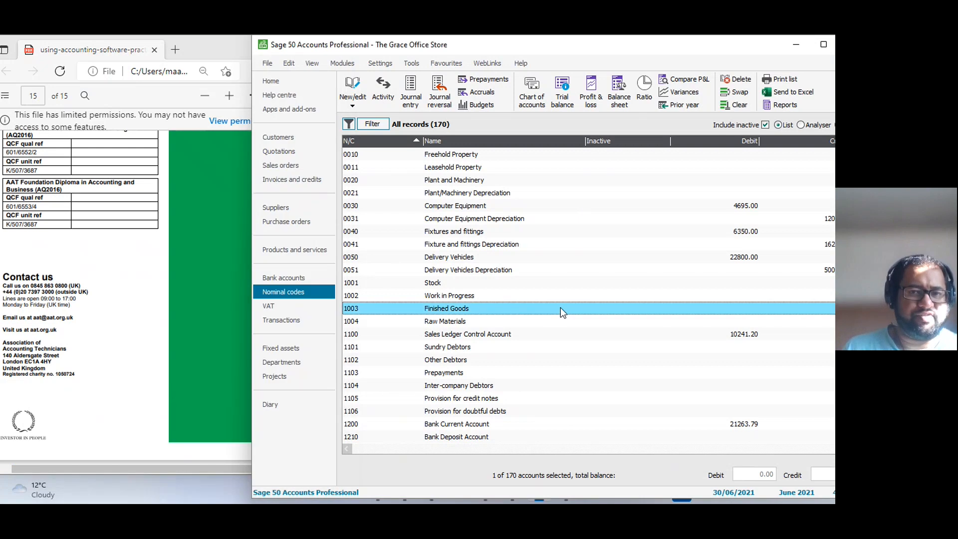
left_click(267, 63)
left_click(311, 160)
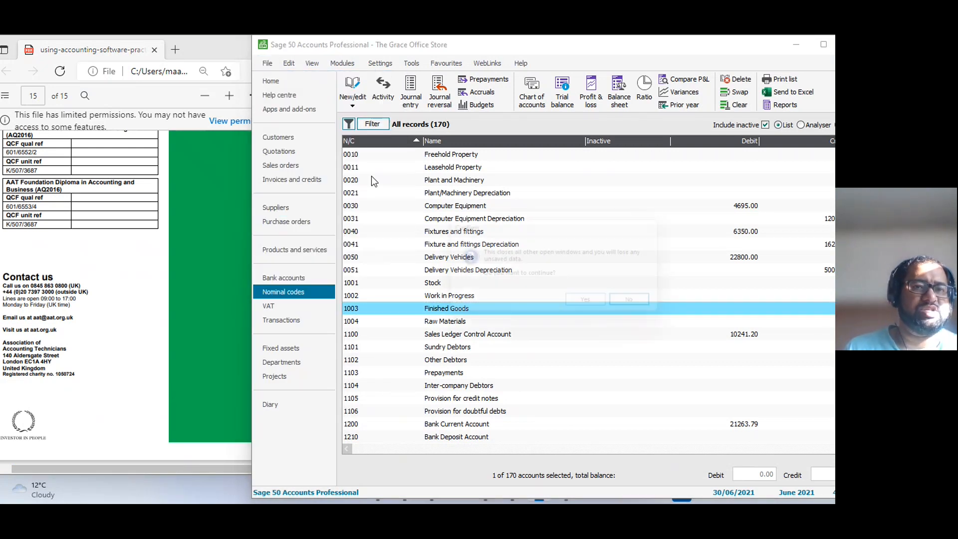
left_click(591, 310)
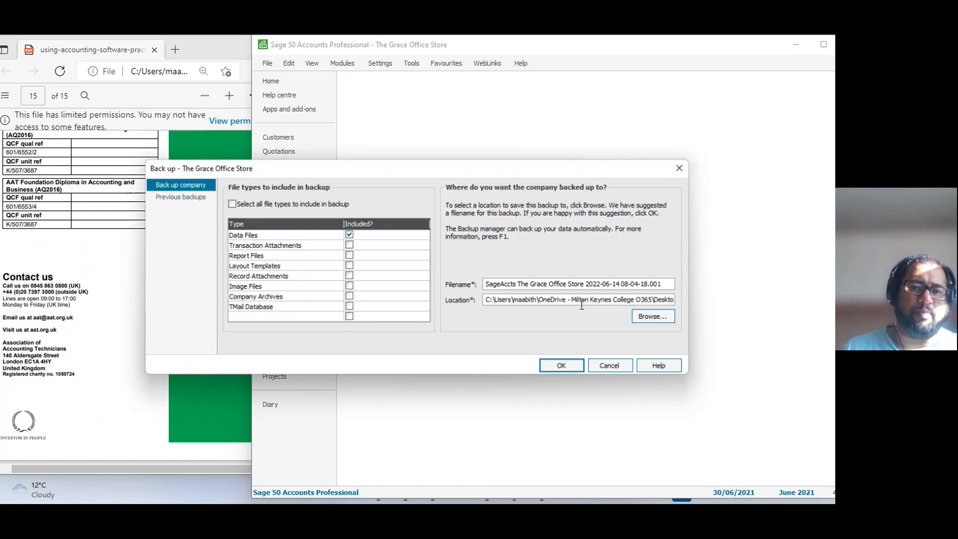
left_click(564, 367)
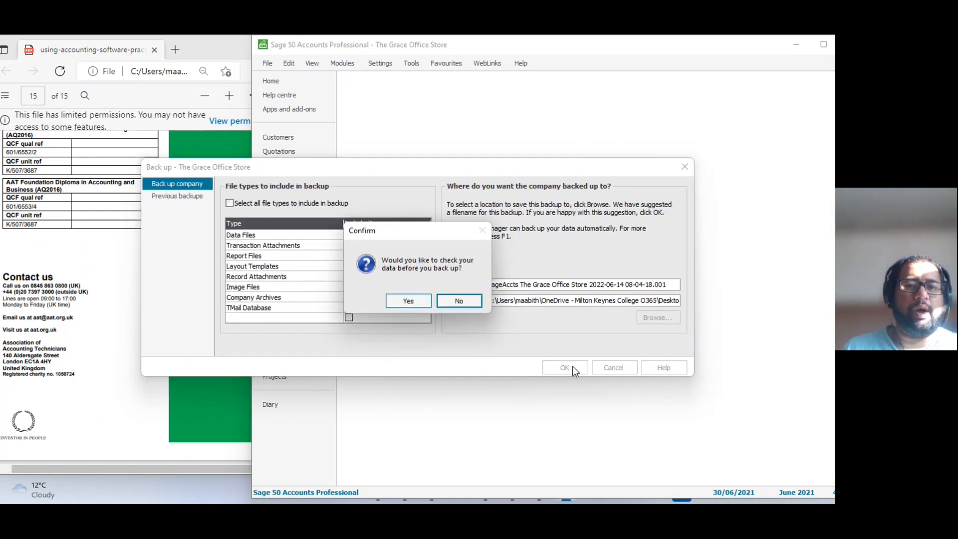
left_click(447, 302)
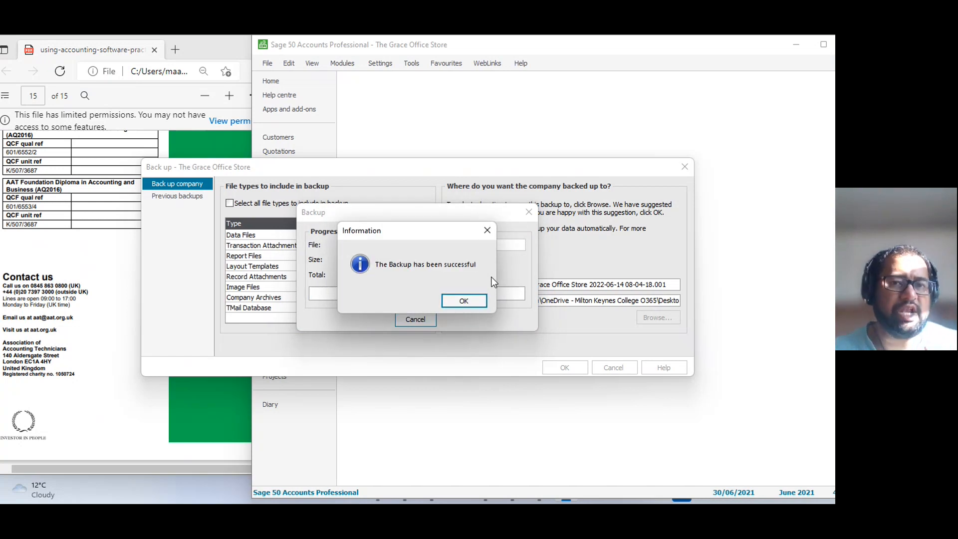
left_click(455, 301)
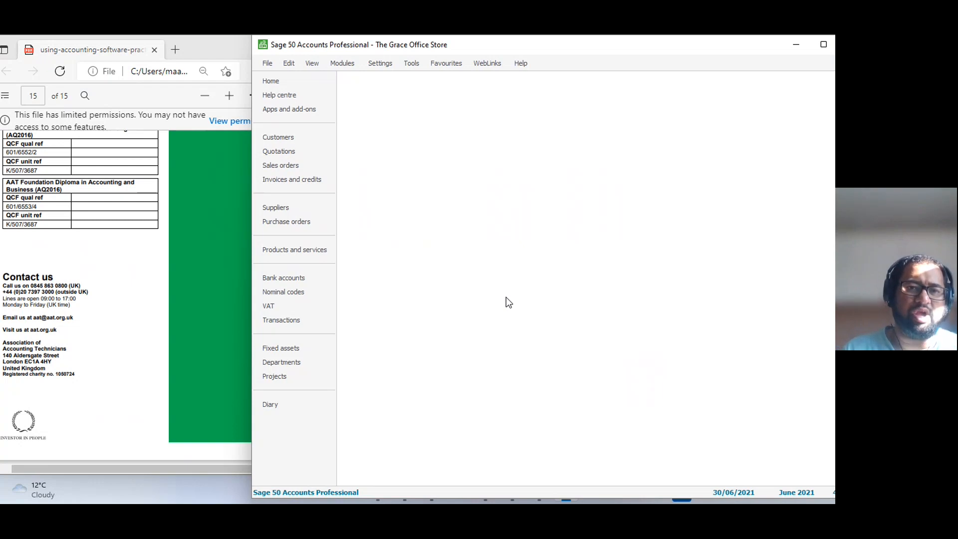
Clear the open windows off the desktop and bring up the Documents and reports checklist in the Surpass Viewer.
left_click_drag(667, 49, 616, 52)
left_click(747, 45)
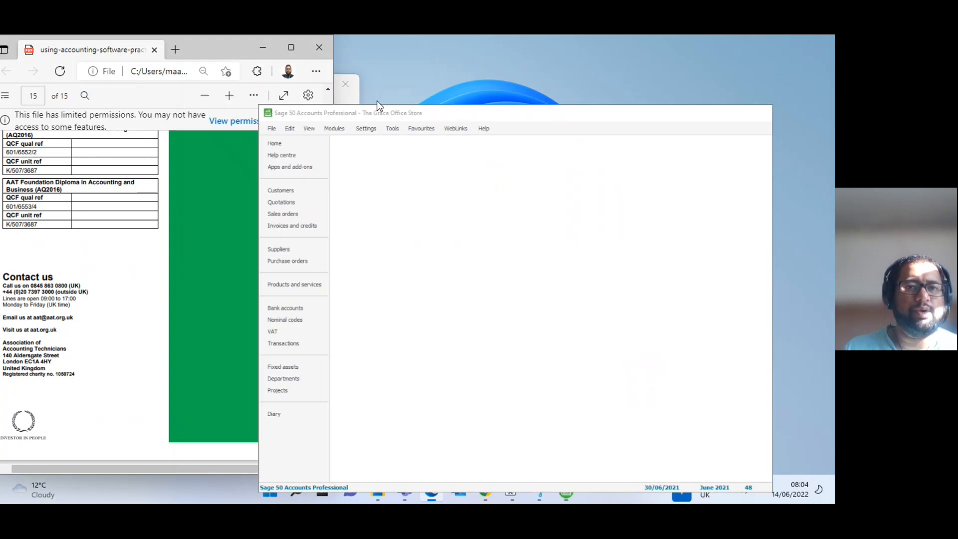
left_click(263, 48)
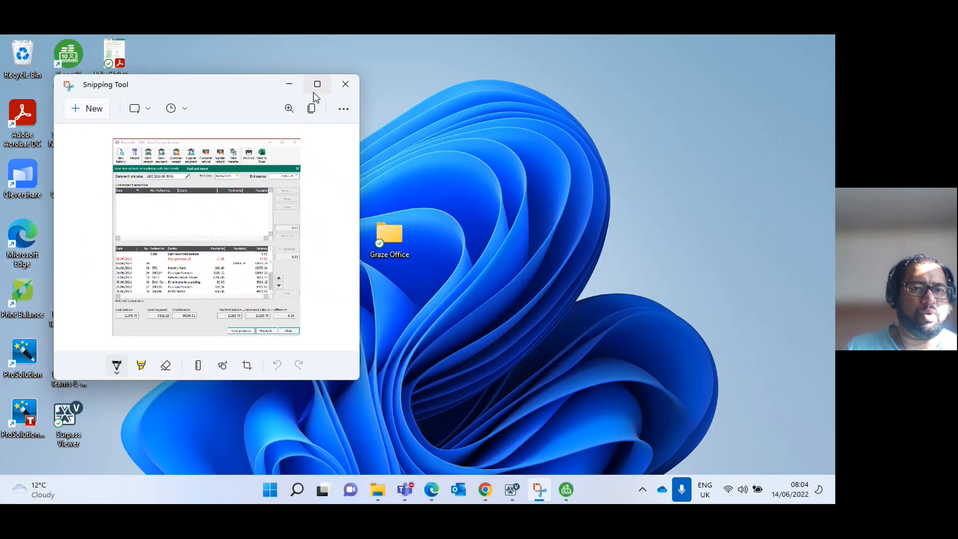
left_click(294, 86)
left_click(510, 491)
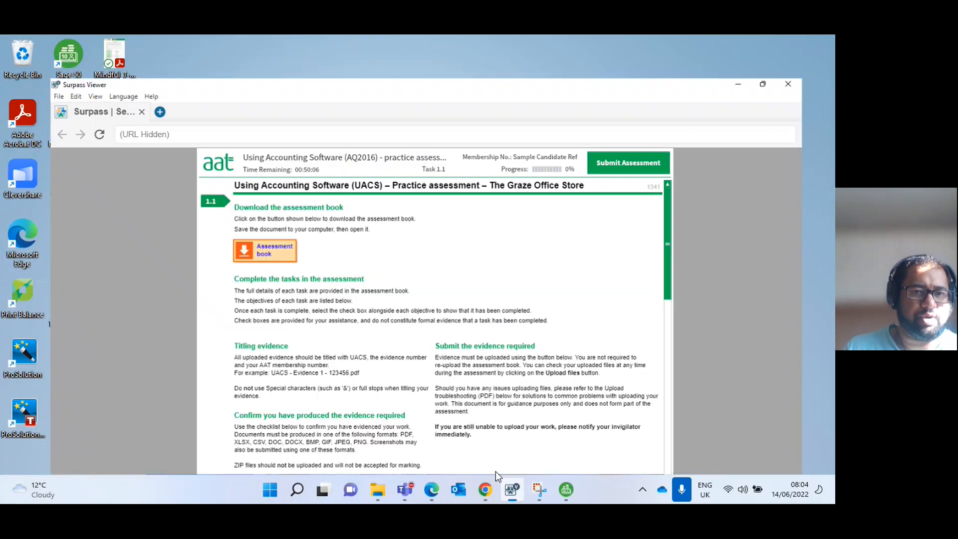
scroll(382, 279, "down", 6)
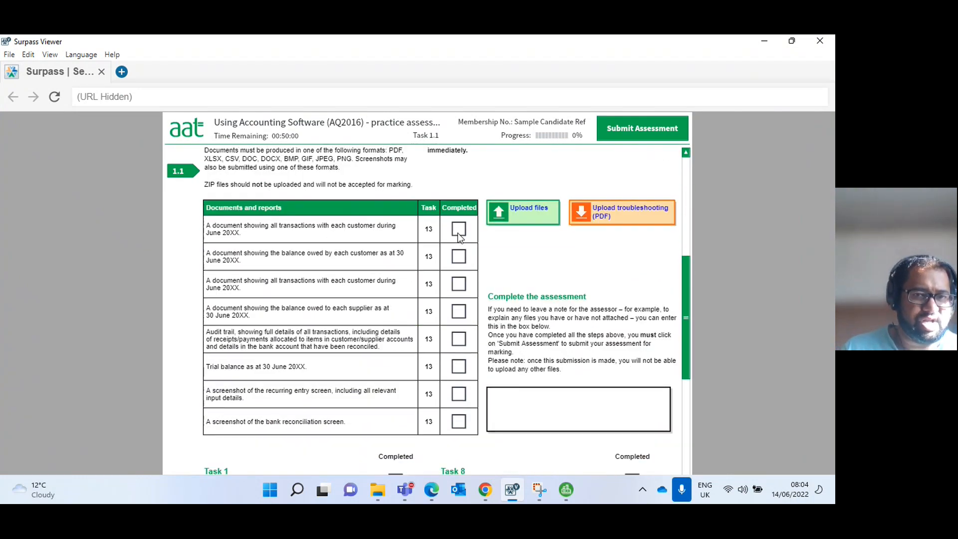
Mark all eight Task 13 documents and reports as completed, from the customer transactions to the bank reconciliation screenshot.
left_click(457, 233)
left_click(457, 259)
left_click(458, 283)
left_click(457, 310)
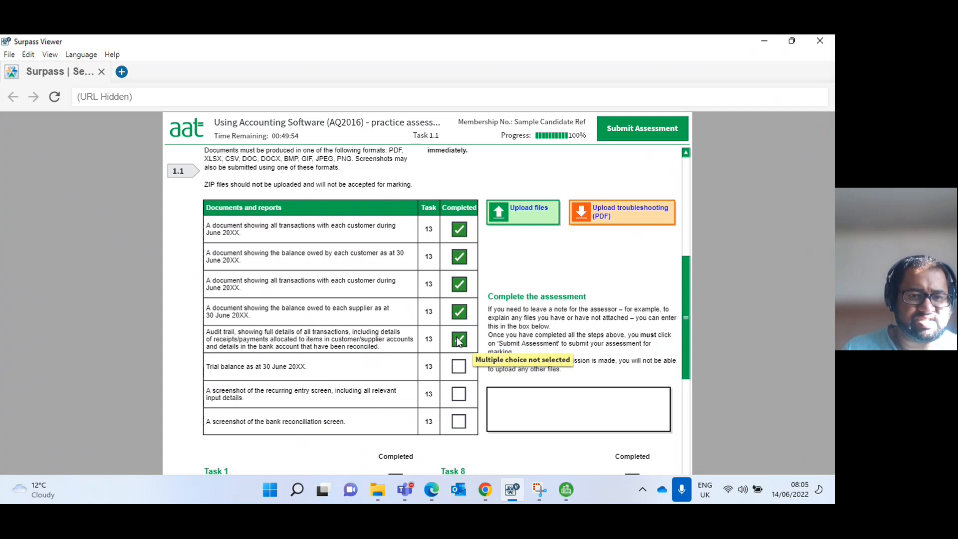
left_click(457, 371)
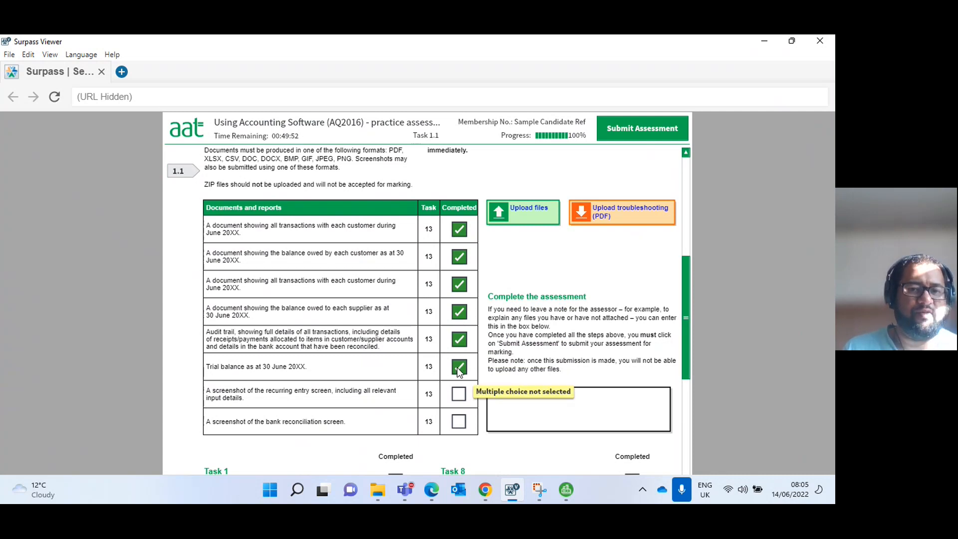
left_click(458, 395)
left_click(458, 423)
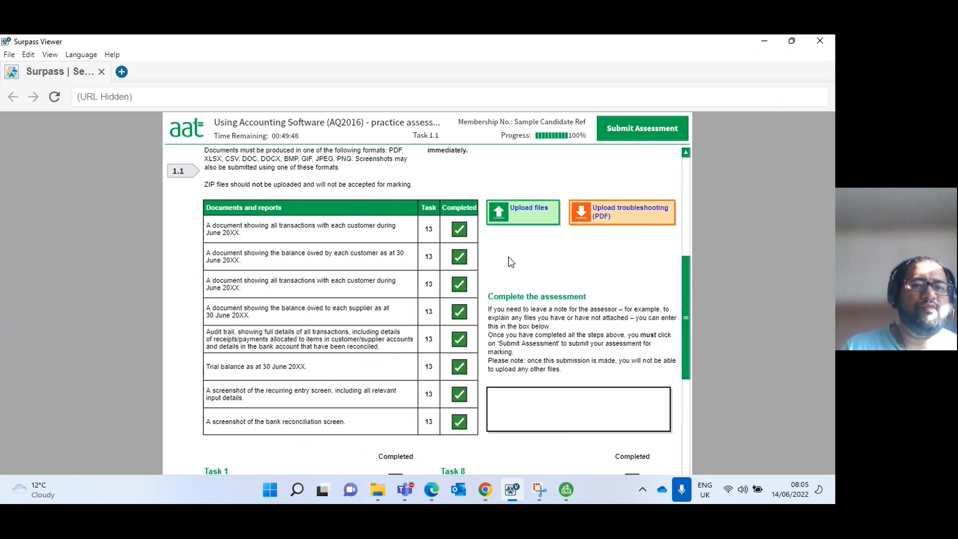
Try to open the evidence file upload for the assessment and dismiss the warning.
left_click(526, 220)
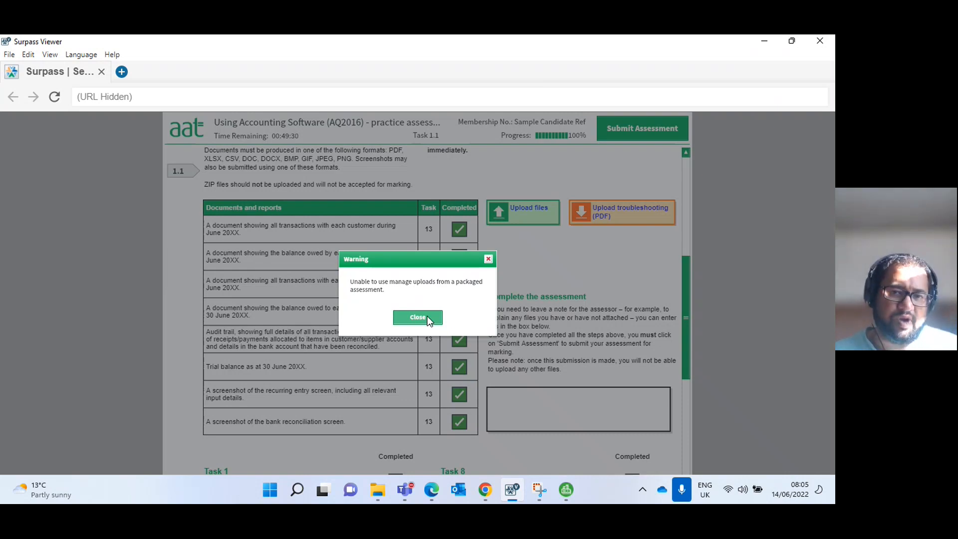
left_click(427, 316)
Mark all thirteen tasks as completed in the task checklist, from Set up customer records to Produce reports.
scroll(329, 359, "down", 5)
scroll(322, 373, "down", 1)
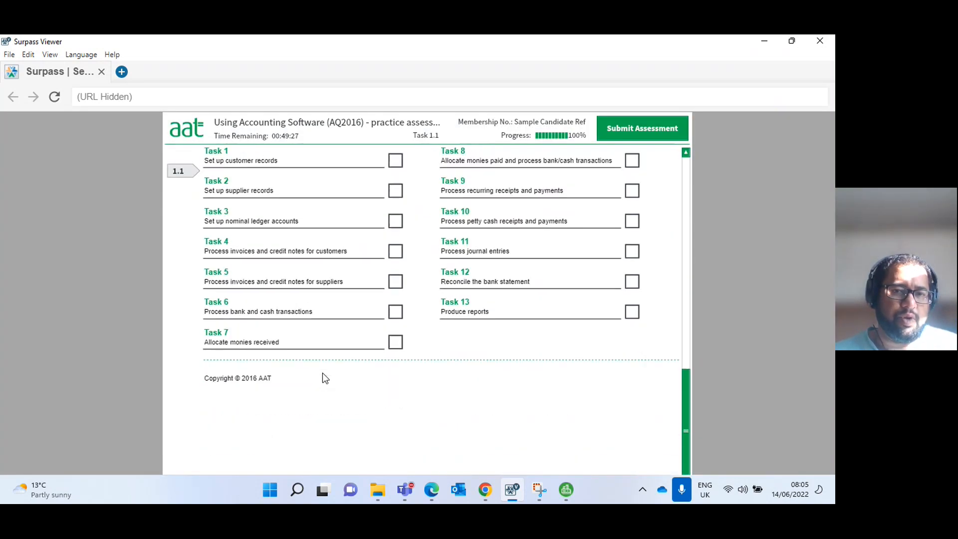
scroll(322, 373, "up", 1)
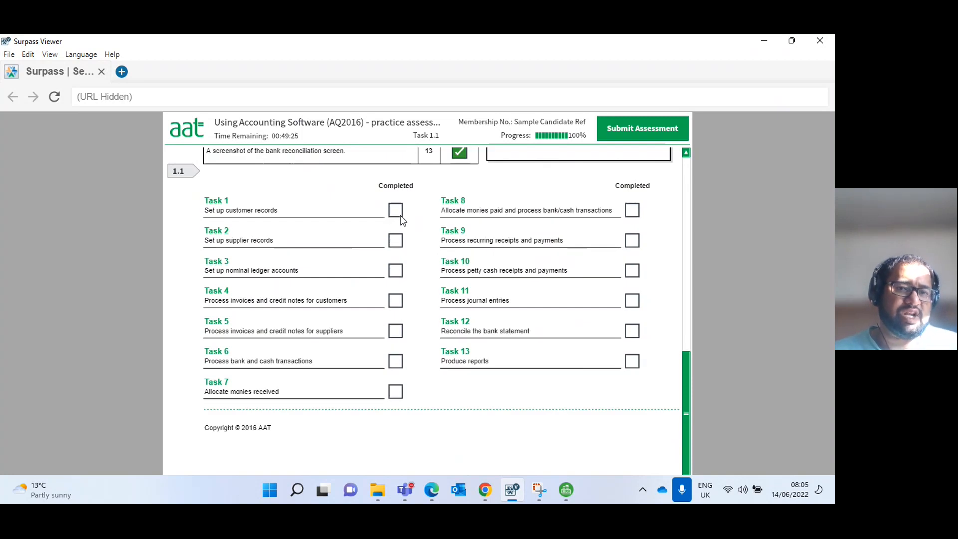
left_click(399, 214)
left_click(395, 240)
left_click(395, 271)
left_click(395, 301)
left_click(395, 331)
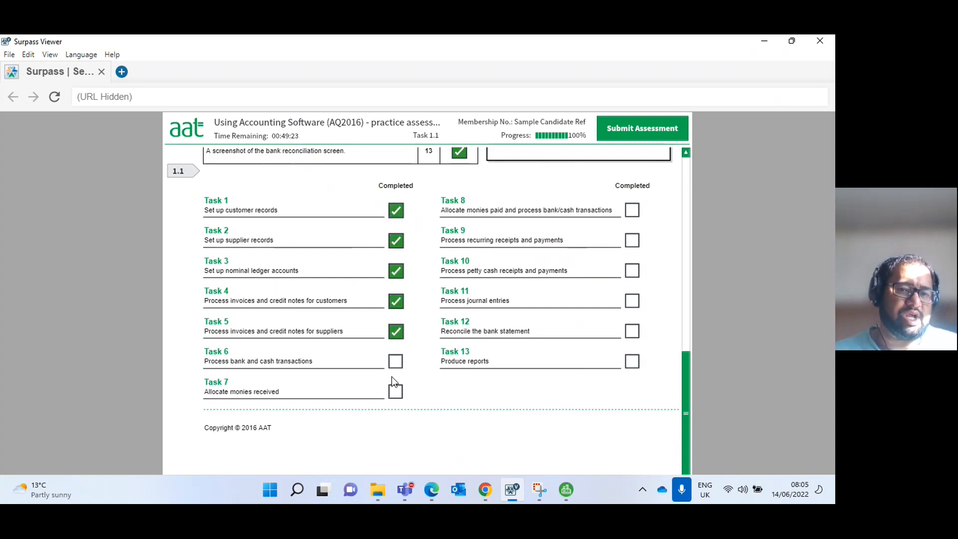
left_click(395, 392)
left_click(396, 361)
left_click(632, 362)
left_click(632, 332)
left_click(632, 300)
left_click(632, 271)
left_click(632, 241)
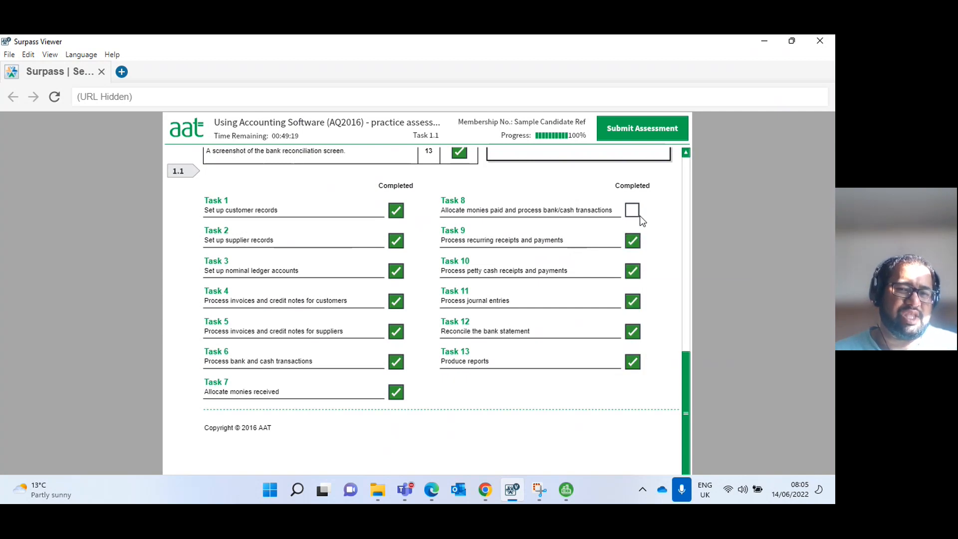
scroll(279, 378, "down", 1)
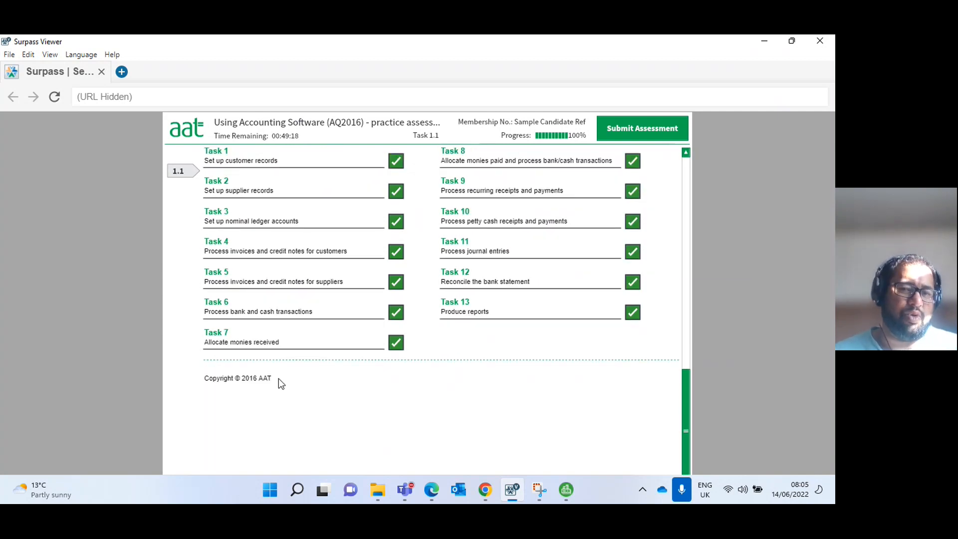
Submit the whole assessment without uploaded files, accepting the no-return declaration, and exit the results and the Surpass Viewer.
scroll(278, 378, "up", 10)
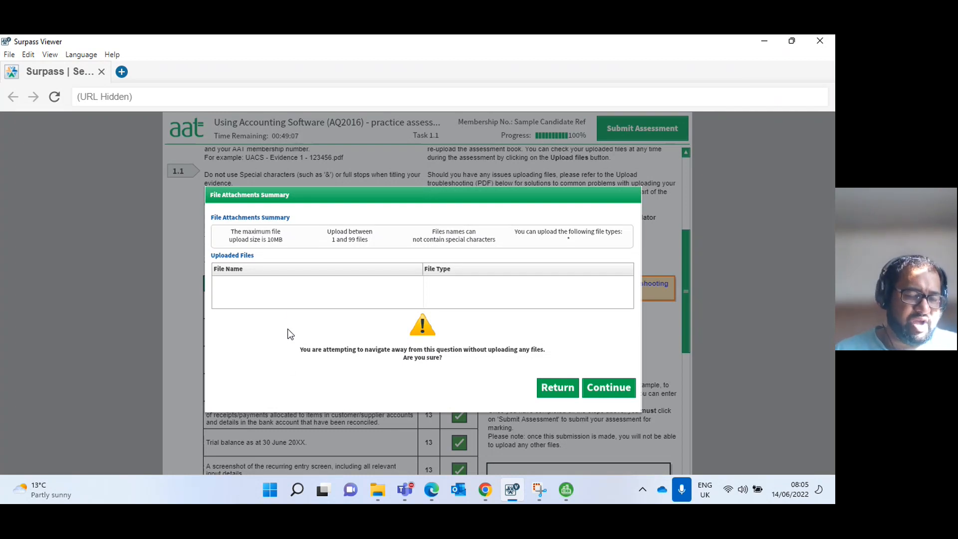
left_click(608, 388)
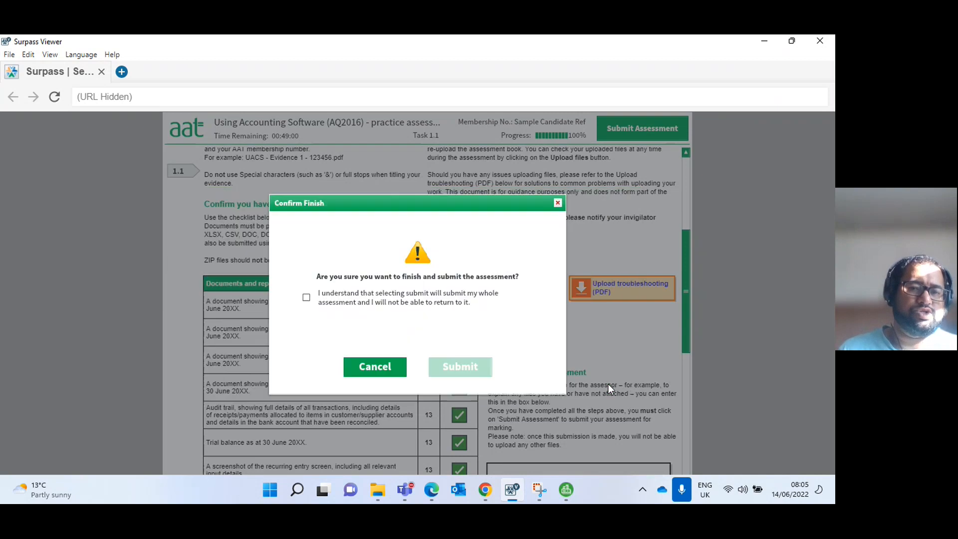
left_click(308, 299)
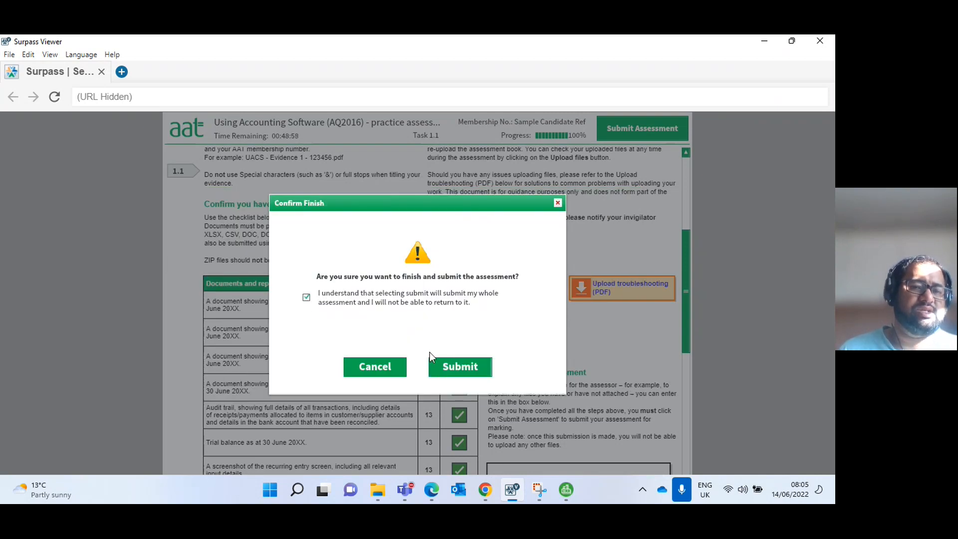
left_click(441, 365)
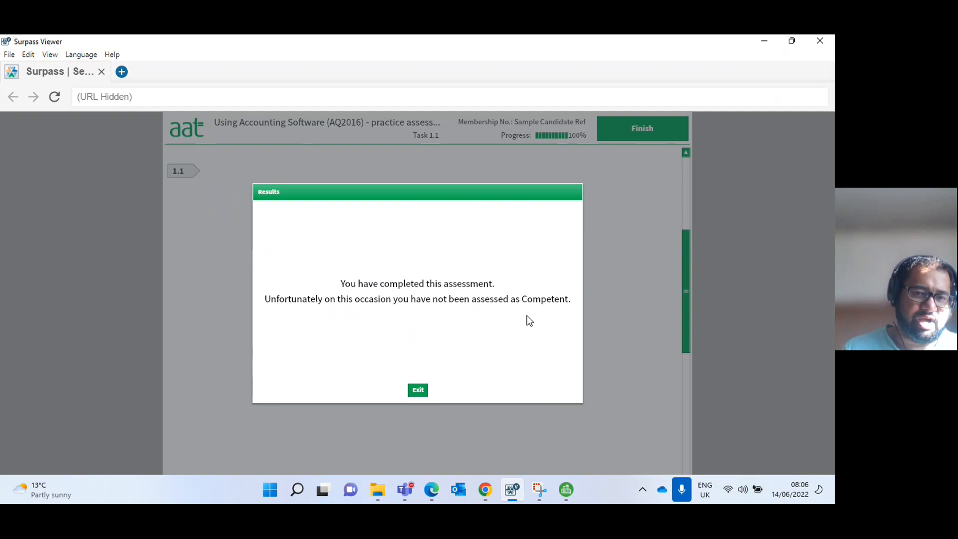
left_click(417, 394)
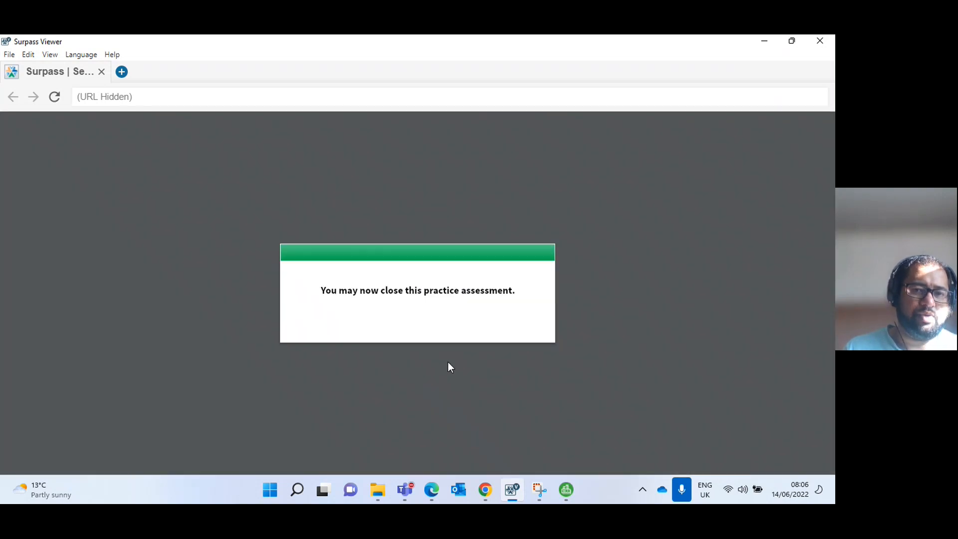
left_click(820, 40)
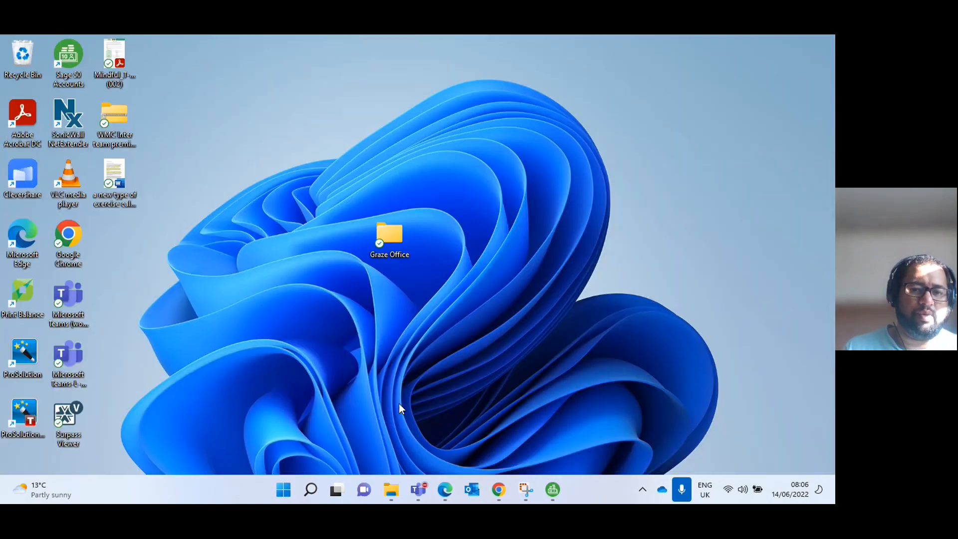
Switch to the Graze Office folder in File Explorer and go through the UACS evidence files from 1a to 6.
left_click(392, 487)
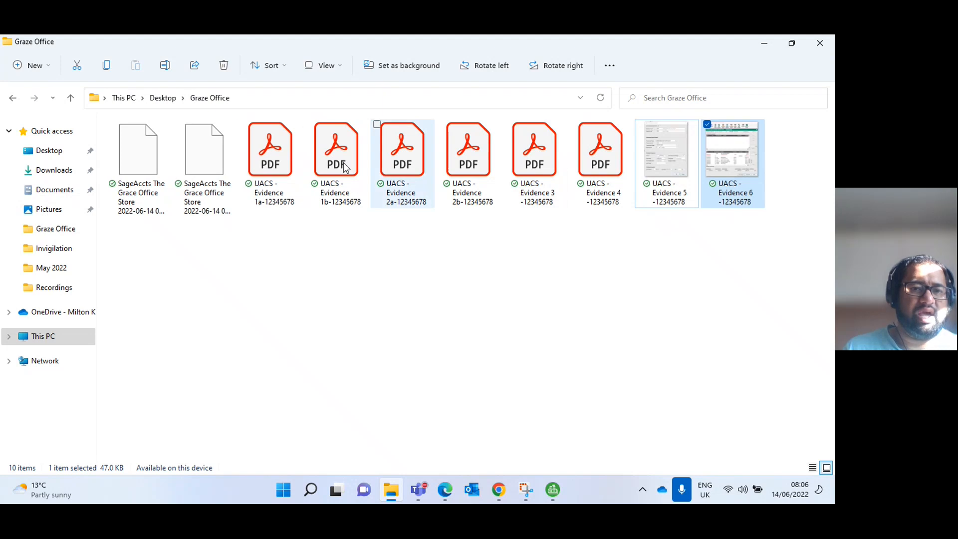
left_click(268, 158)
left_click(343, 160)
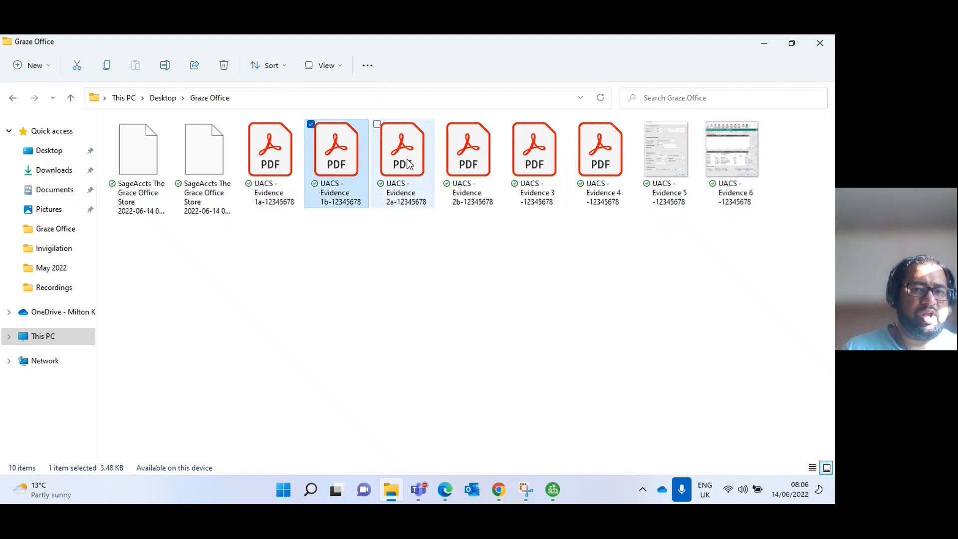
left_click(402, 161)
left_click(487, 163)
left_click(522, 166)
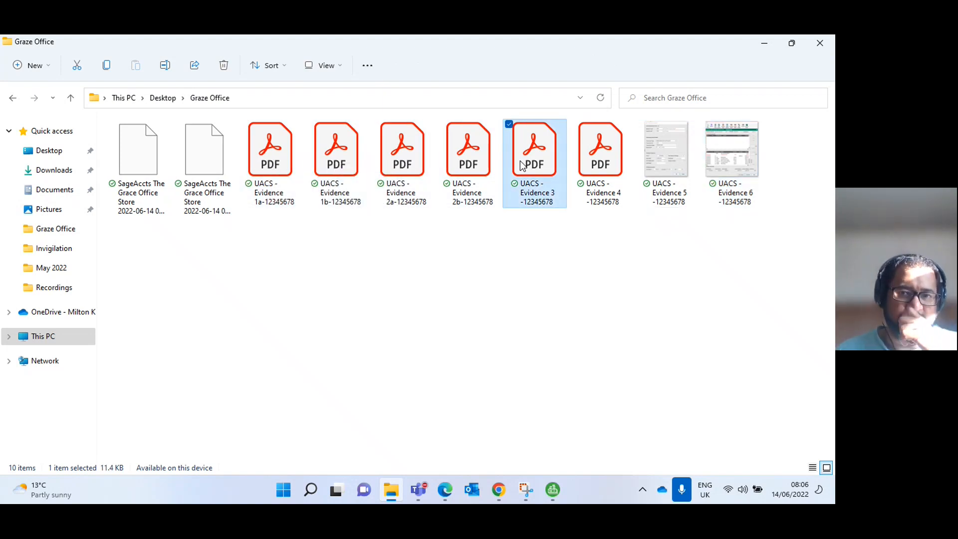
left_click(606, 167)
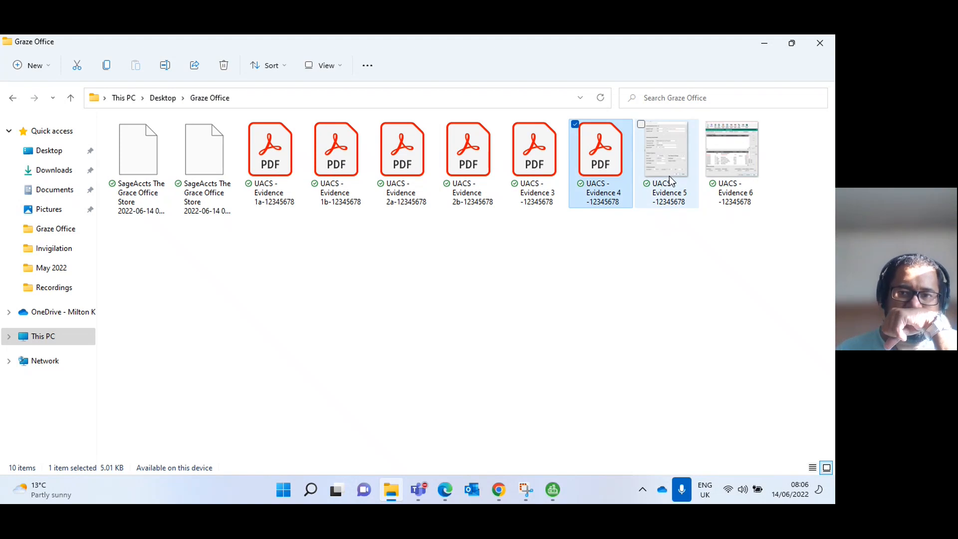
mouse_move(724, 186)
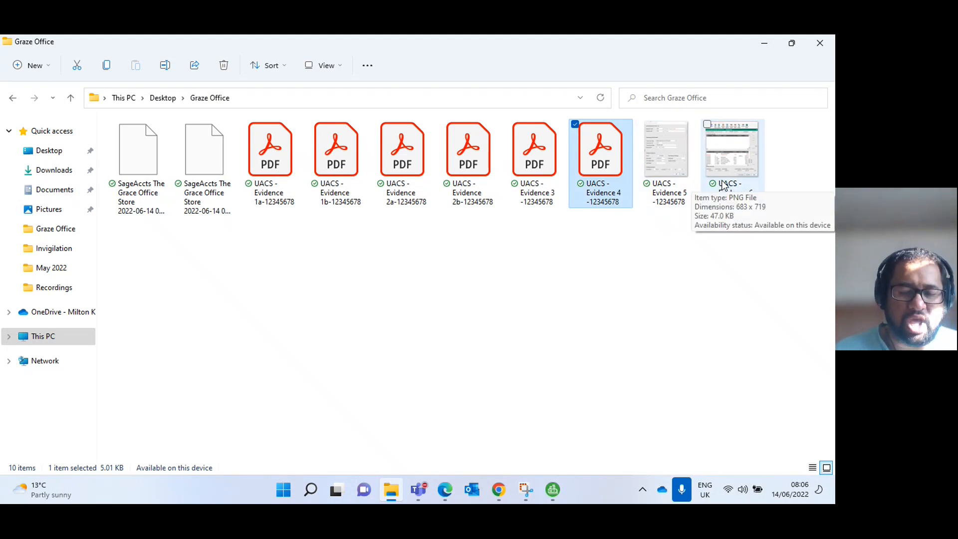
Close Sage 50 Accounts without backing up the data again, and minimise the Graze Office folder window.
left_click(551, 492)
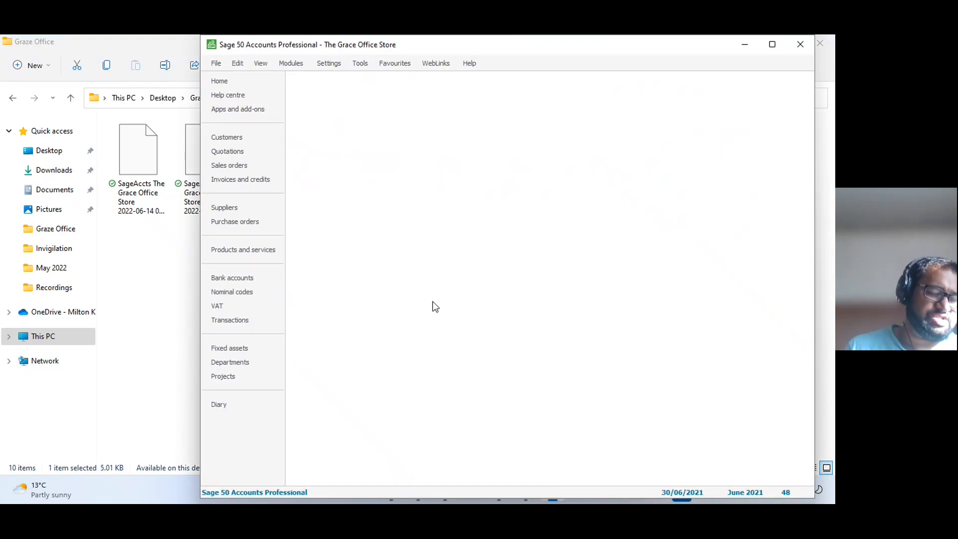
left_click(802, 44)
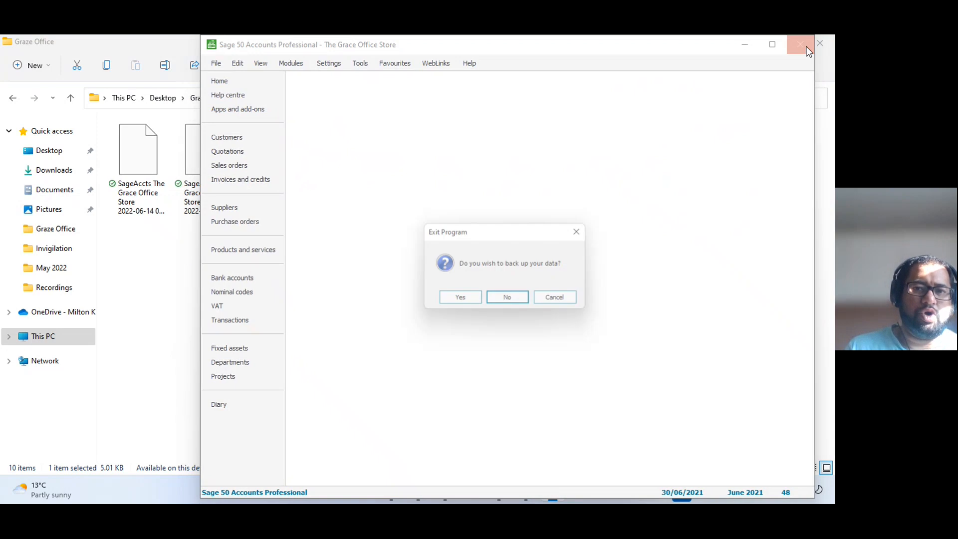
left_click(510, 302)
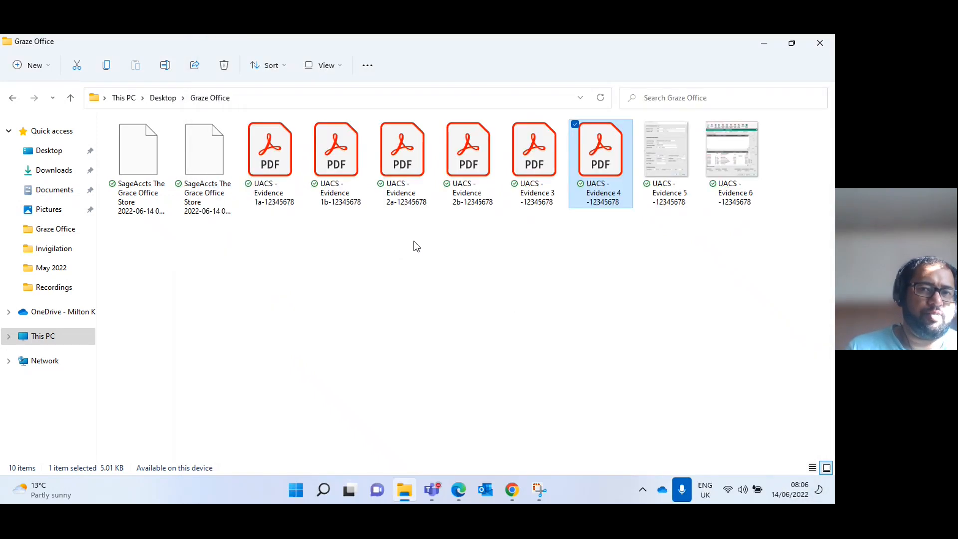
left_click(758, 48)
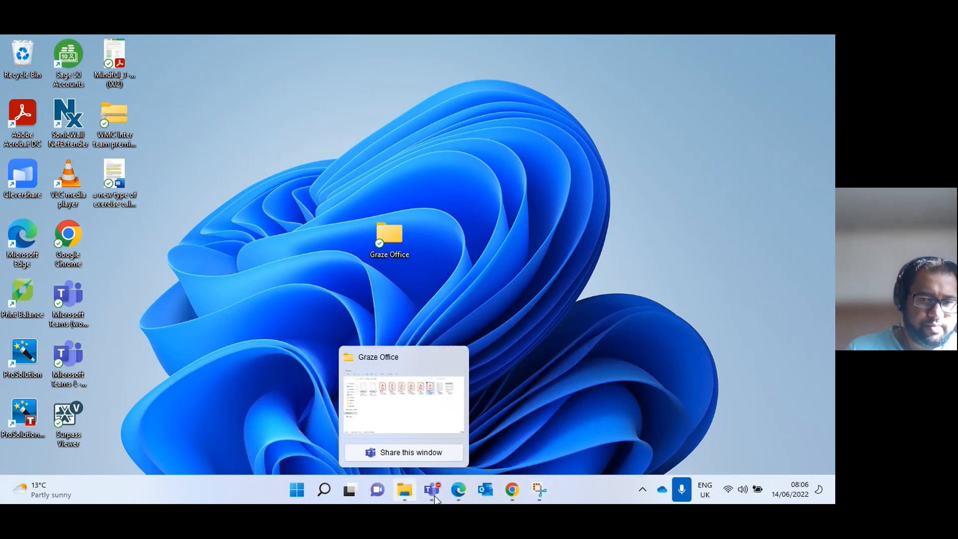
Switch to the AAT UACS Practice Assessment Feedback meeting in Microsoft Teams and stop sharing the screen.
mouse_move(512, 497)
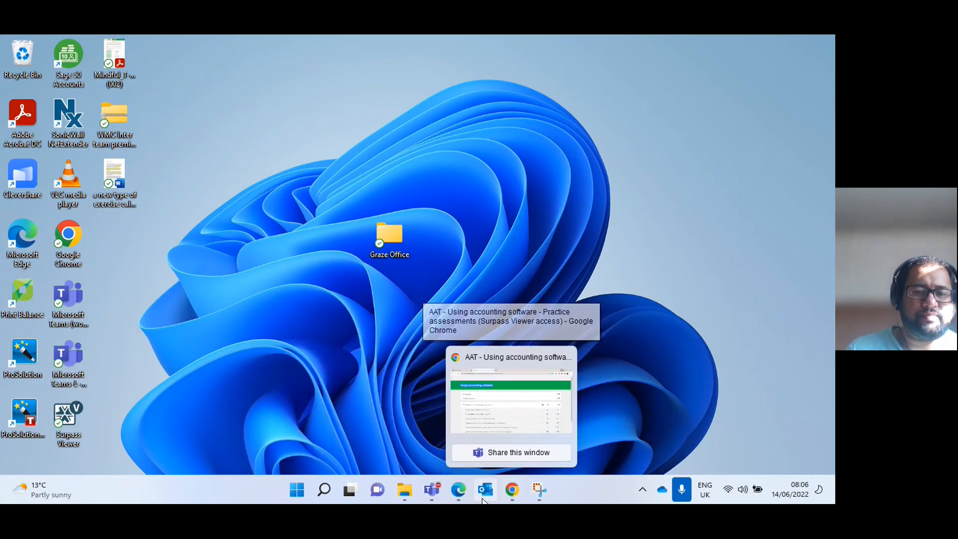
mouse_move(433, 491)
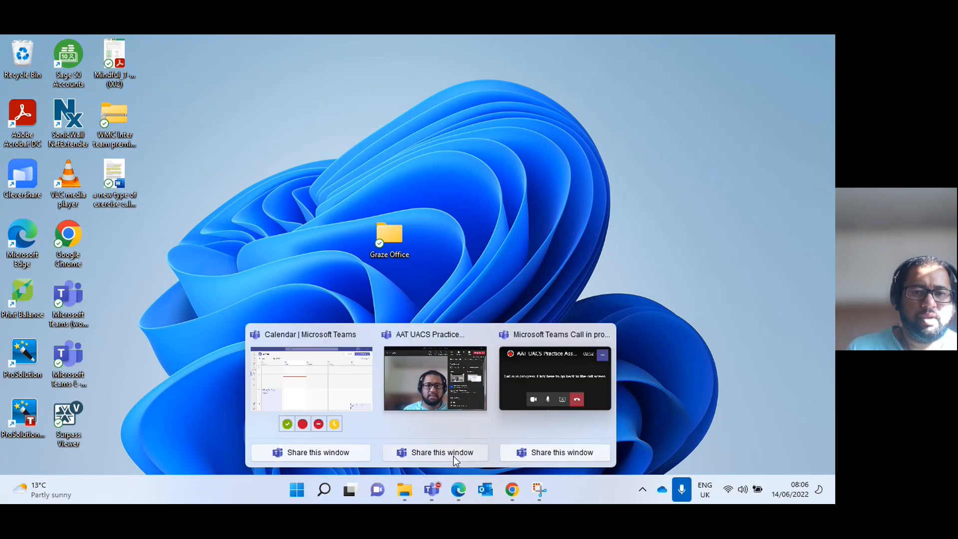
left_click(420, 369)
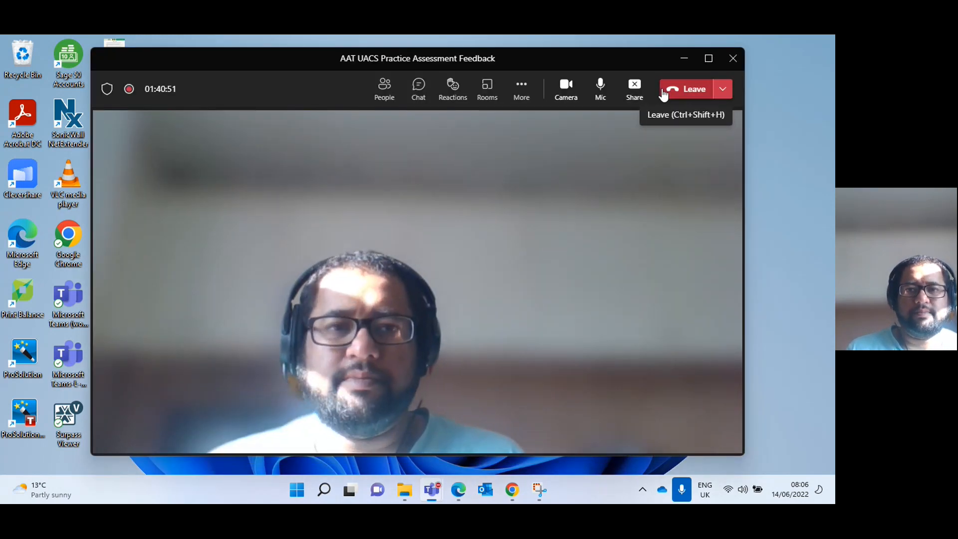
left_click(628, 95)
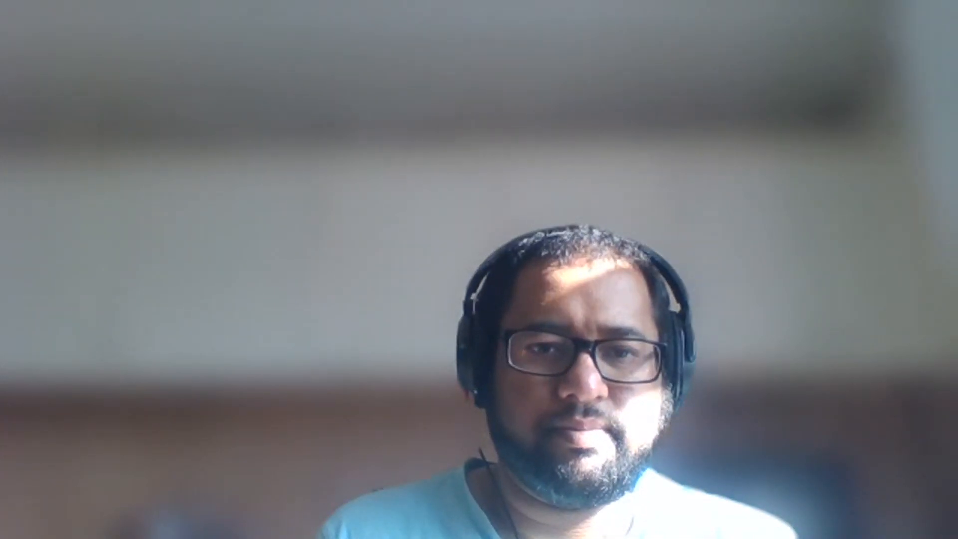